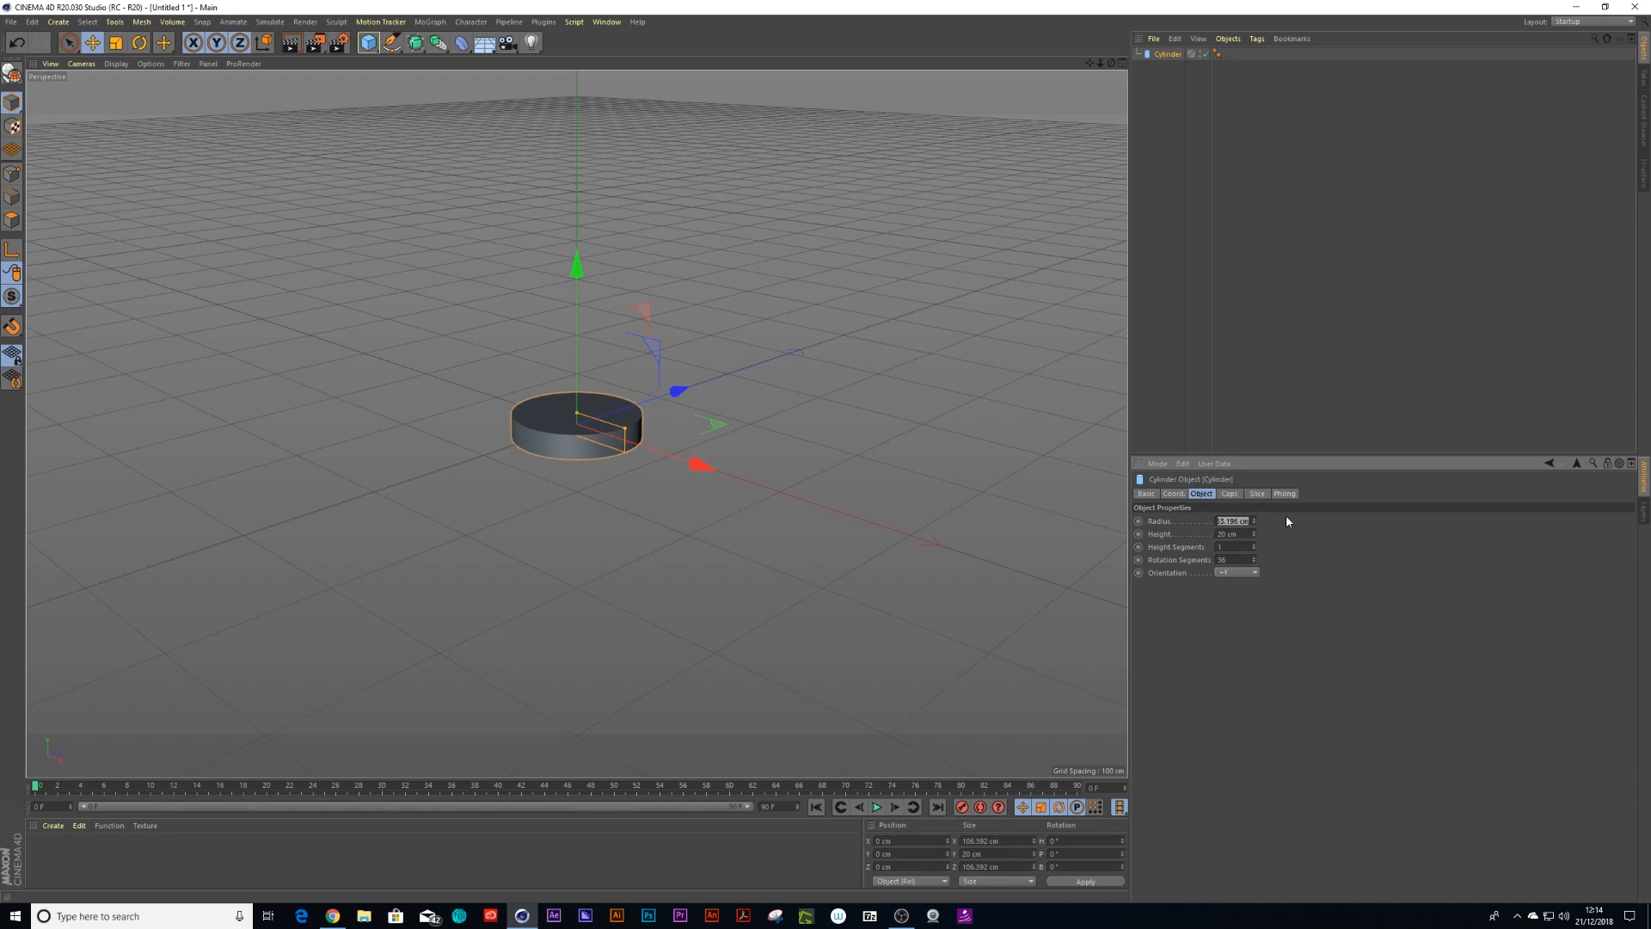
Set the cylinder's radius to 50 cm
key("Return")
right_click_drag(637, 504, 774, 487, "alt")
middle_click_drag(583, 404, 616, 435, "alt")
left_click_drag(615, 435, 580, 486, "alt")
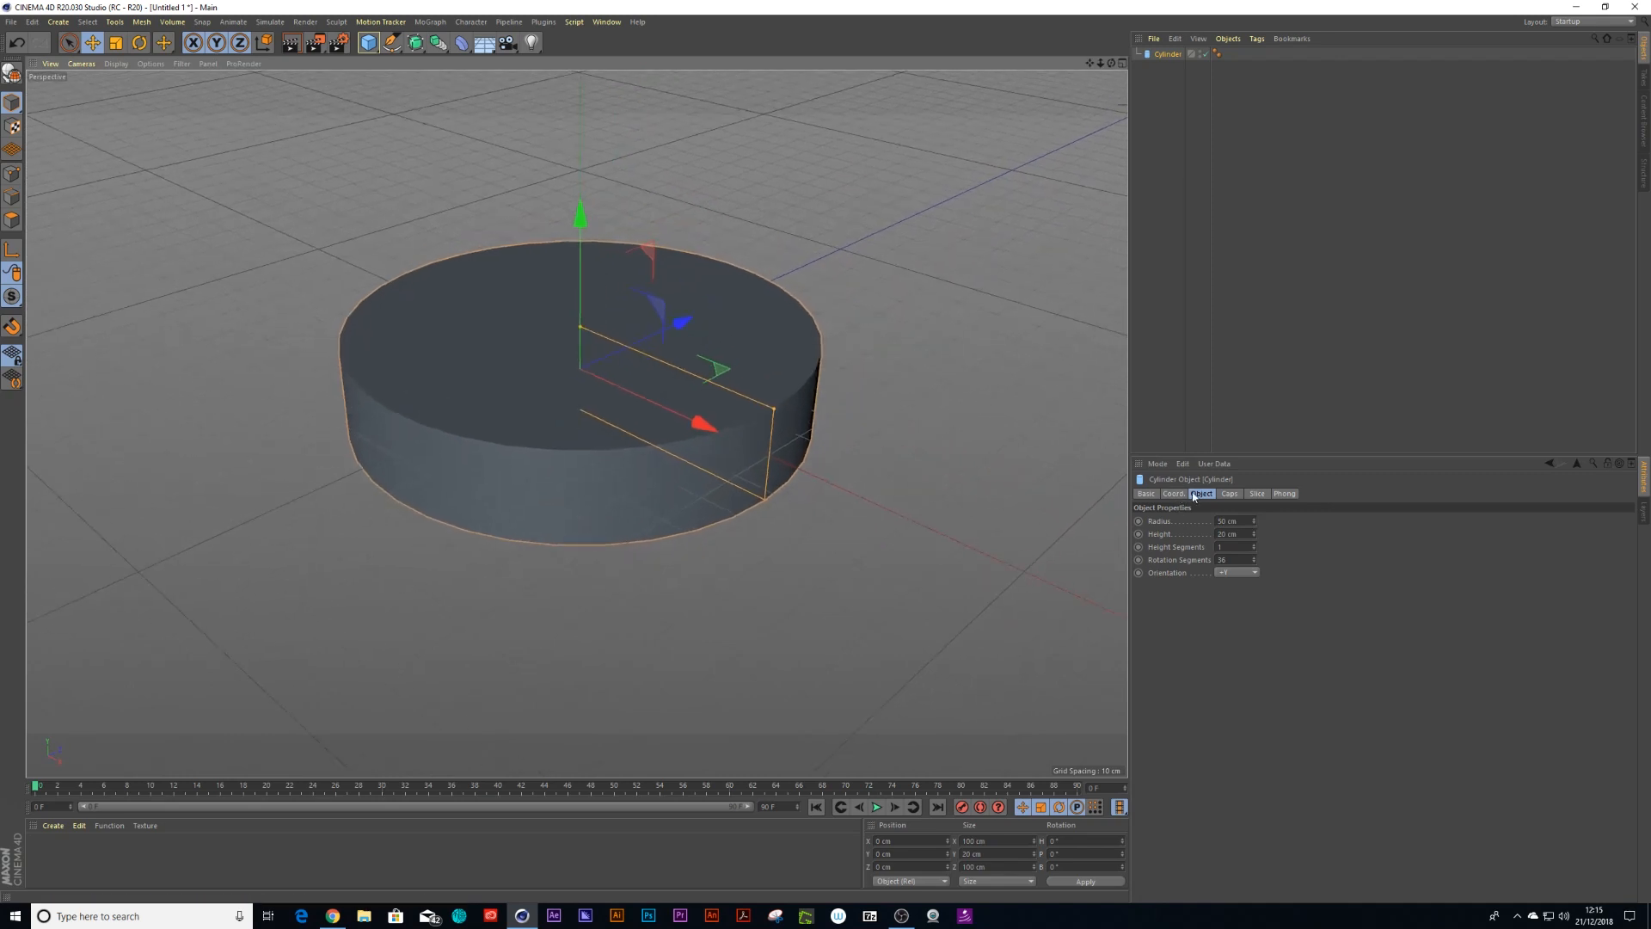
Enable slicing on the cylinder and set the slice range from 300° to 0°
left_click(1257, 494)
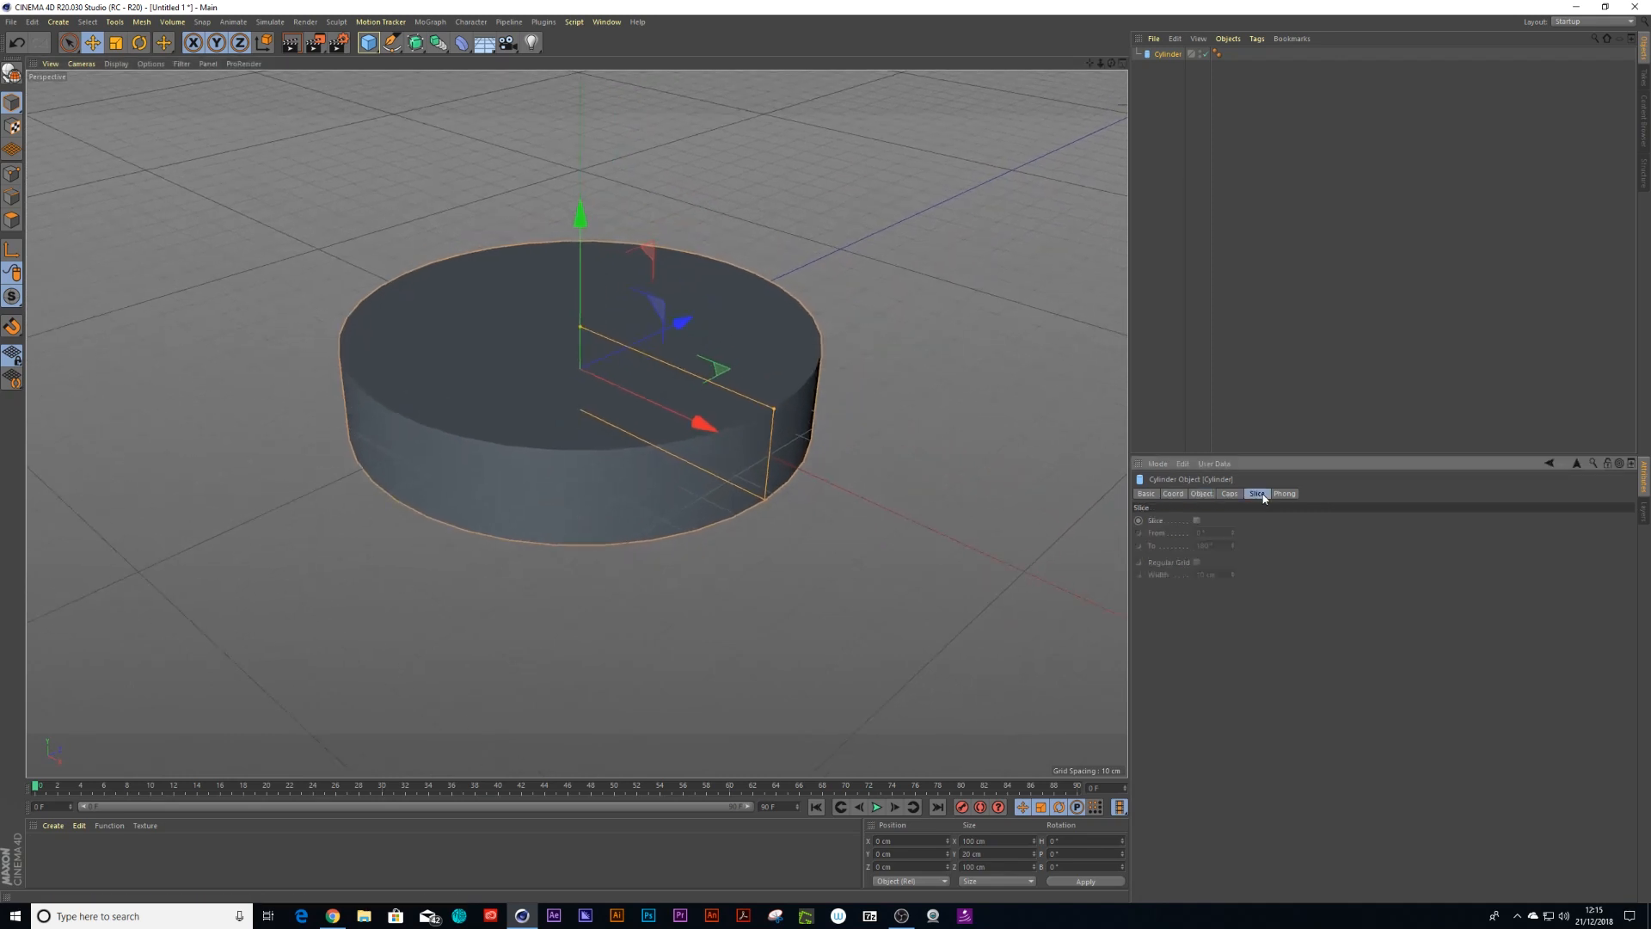
left_click(1195, 520)
left_click(1204, 545)
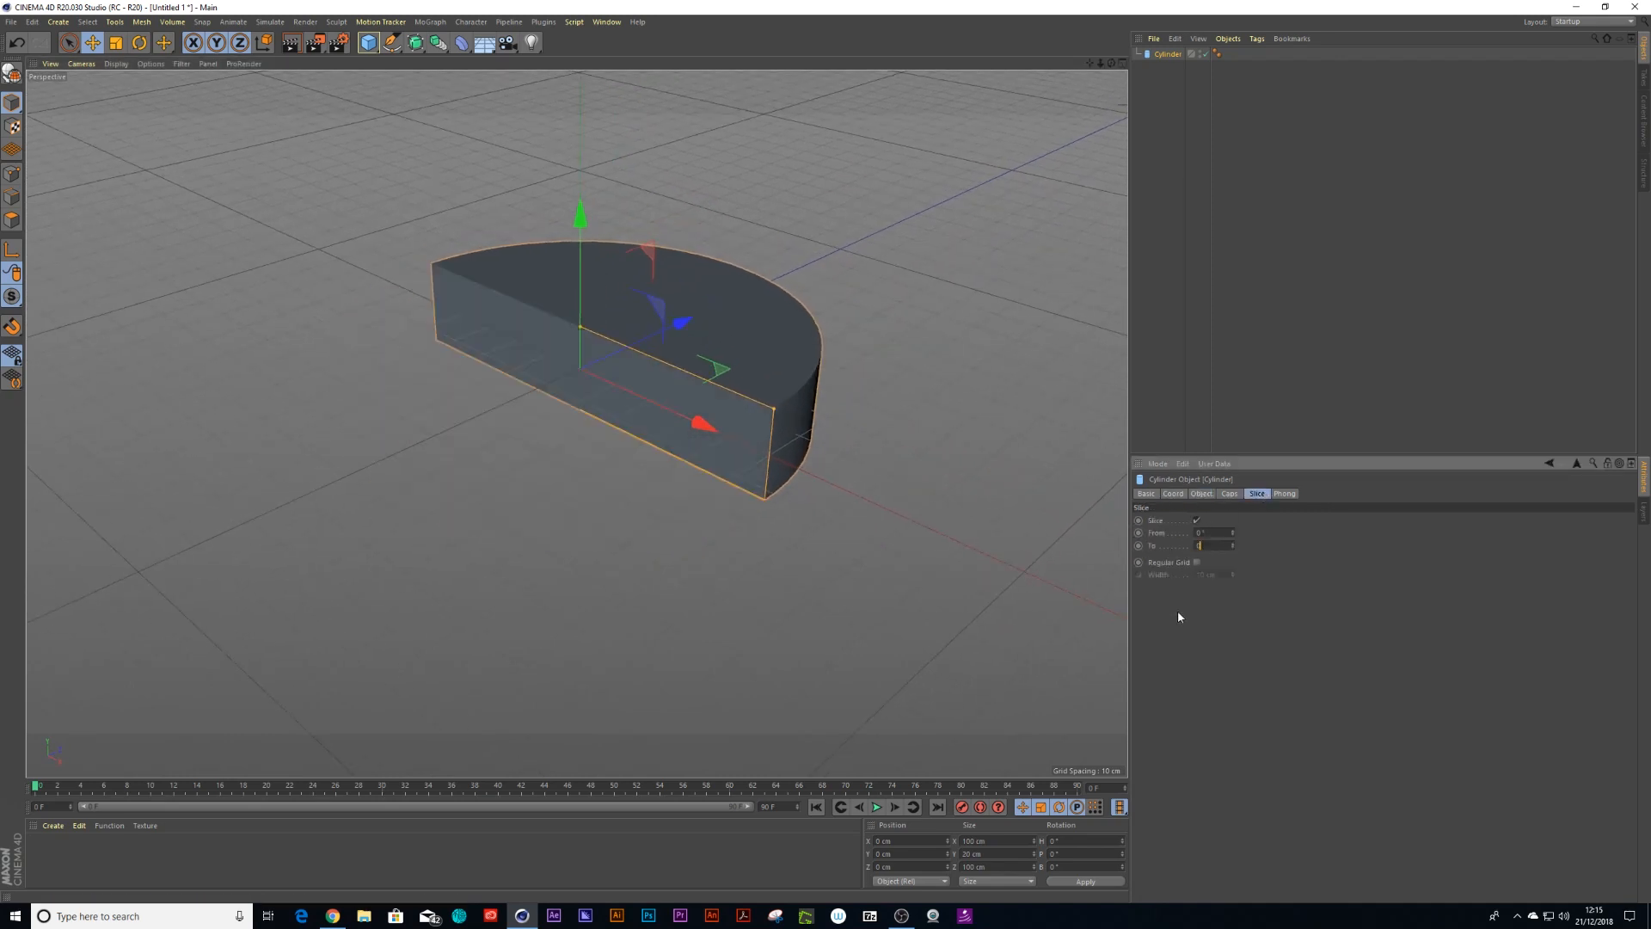
type("0")
key("Return")
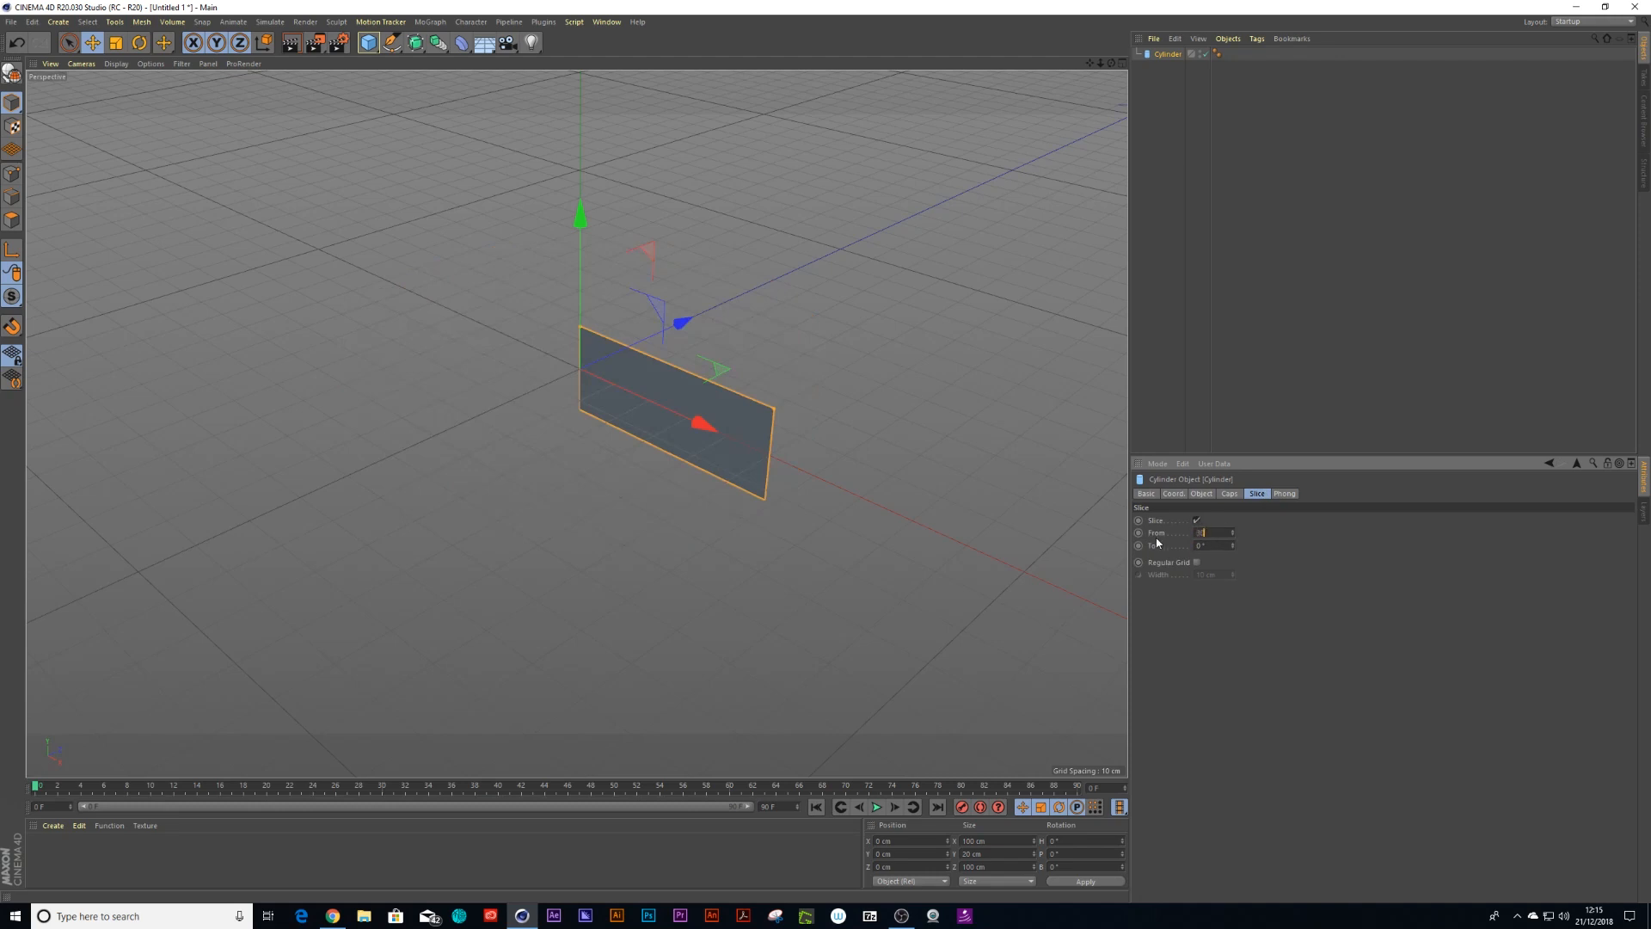
type("300")
key("Return")
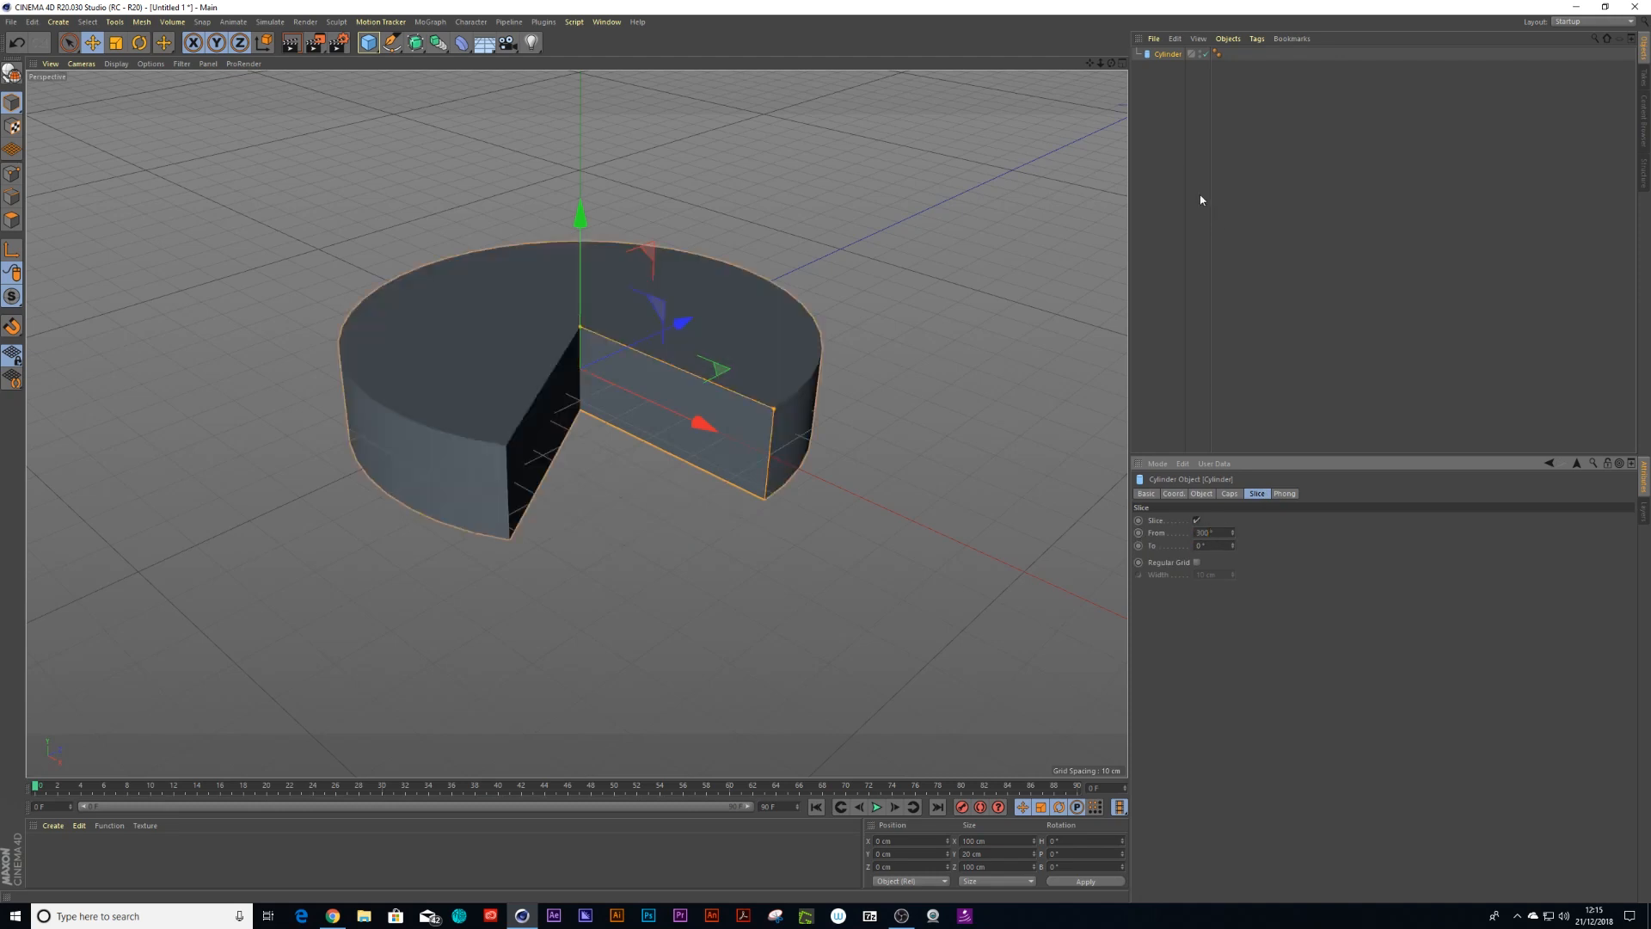
Rename the cylinder big pie
left_click(1163, 59)
left_click(1163, 55)
double_click(1163, 54)
type("bi")
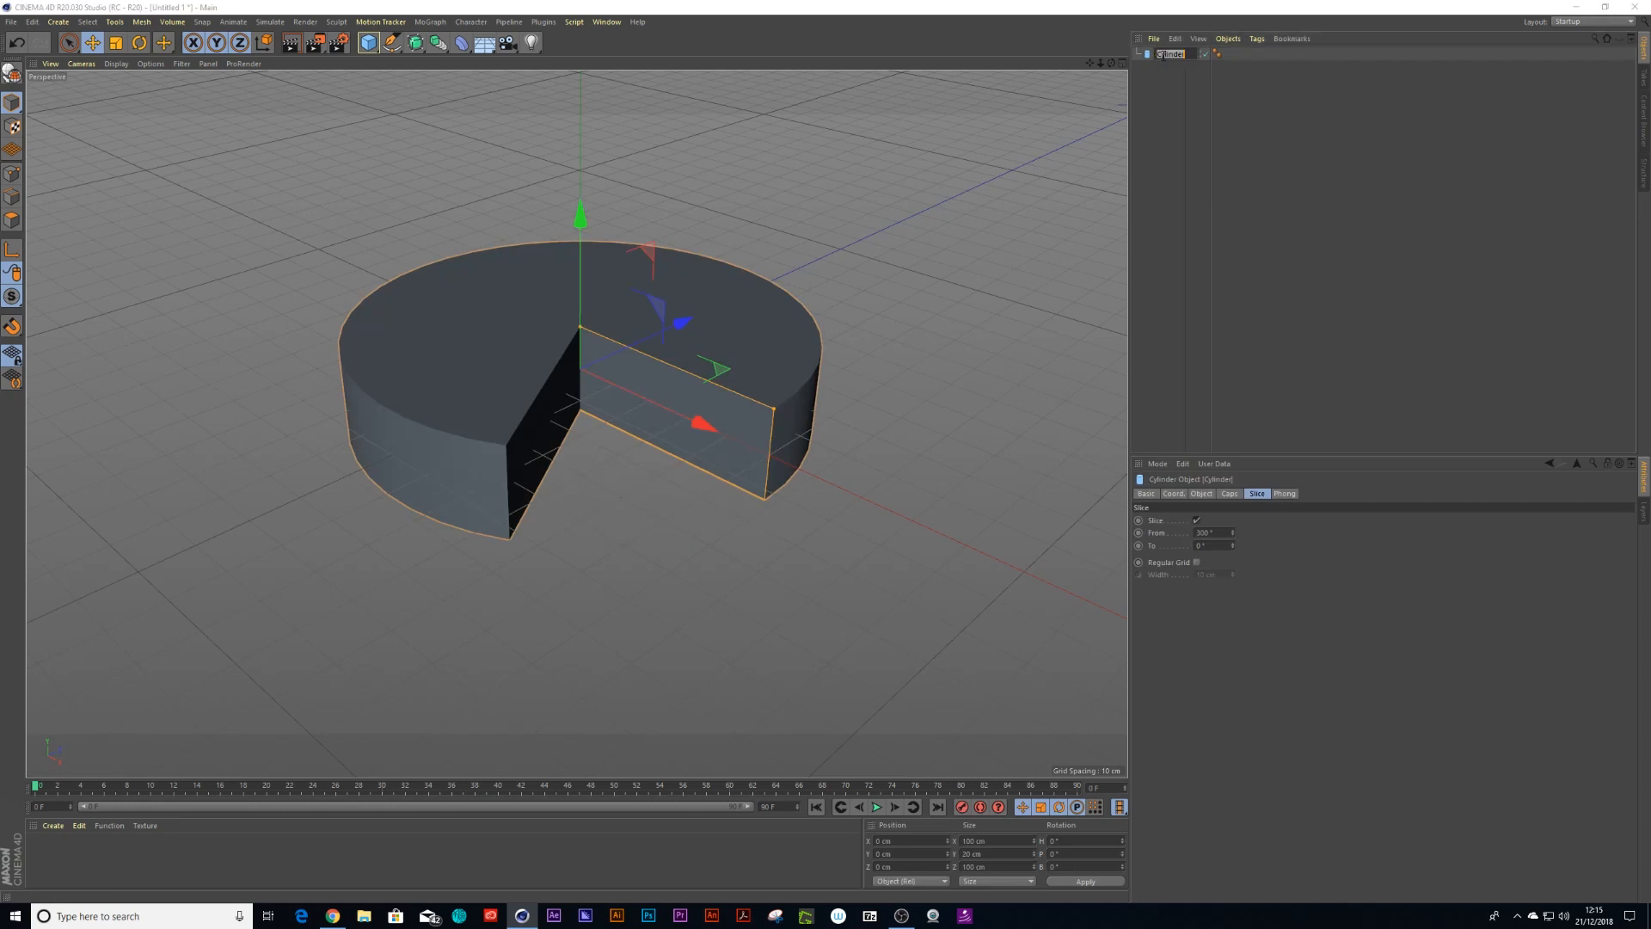
type("g pie")
key("Return")
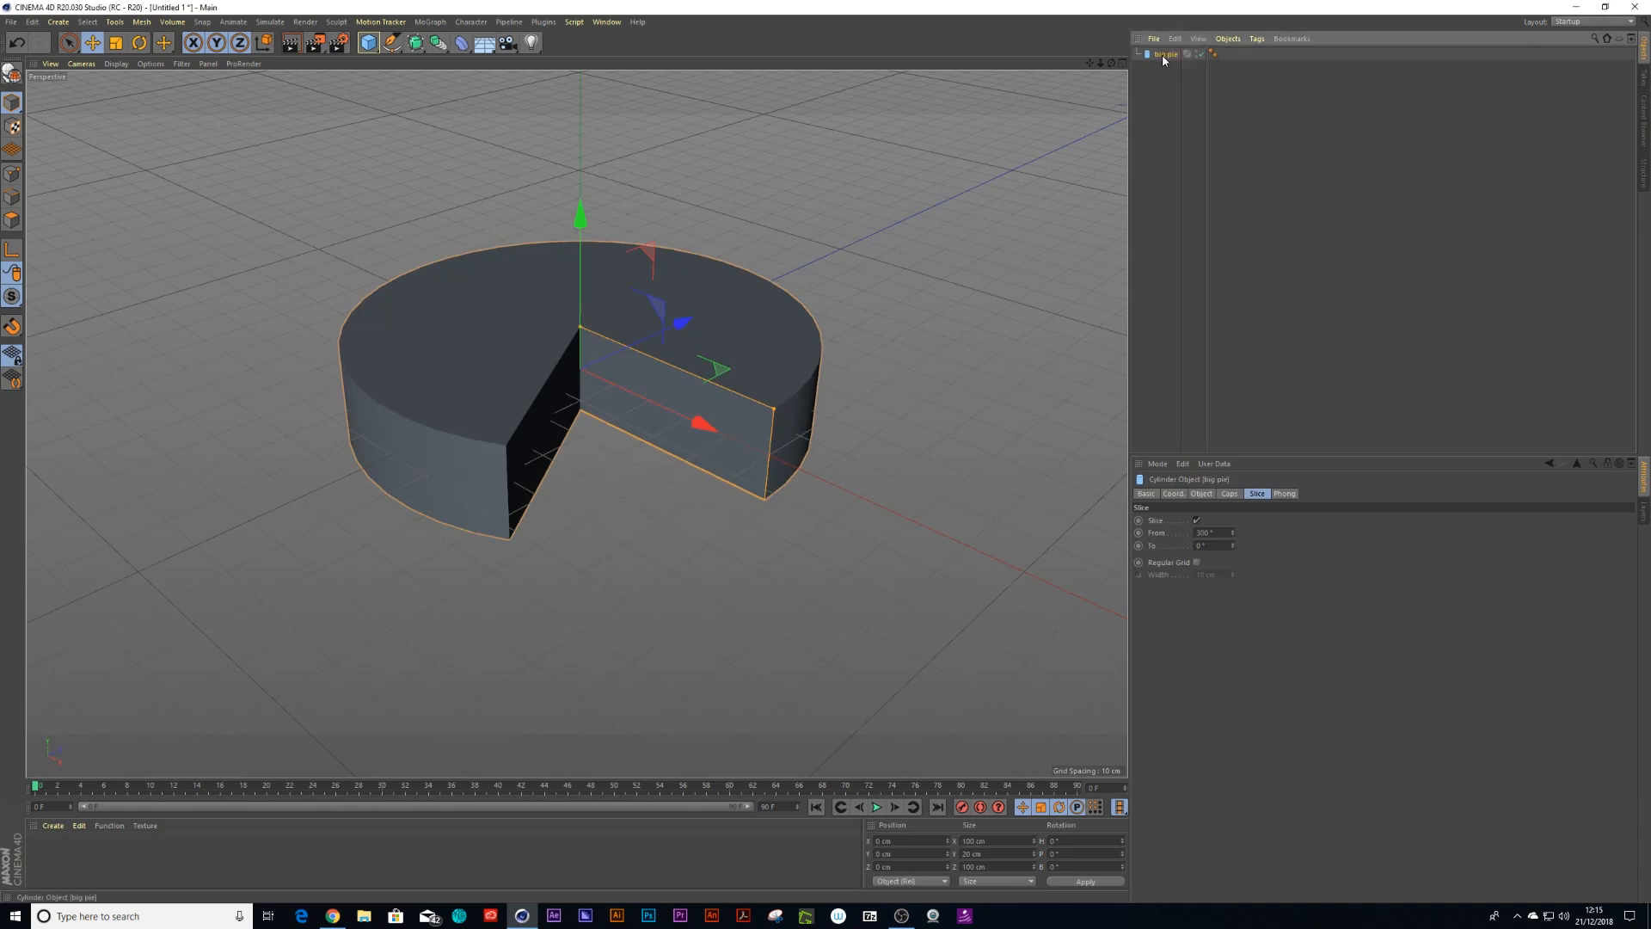
Duplicate the big pie and rename the copy little pie
key("ctrl+c")
key("ctrl+v")
key("t")
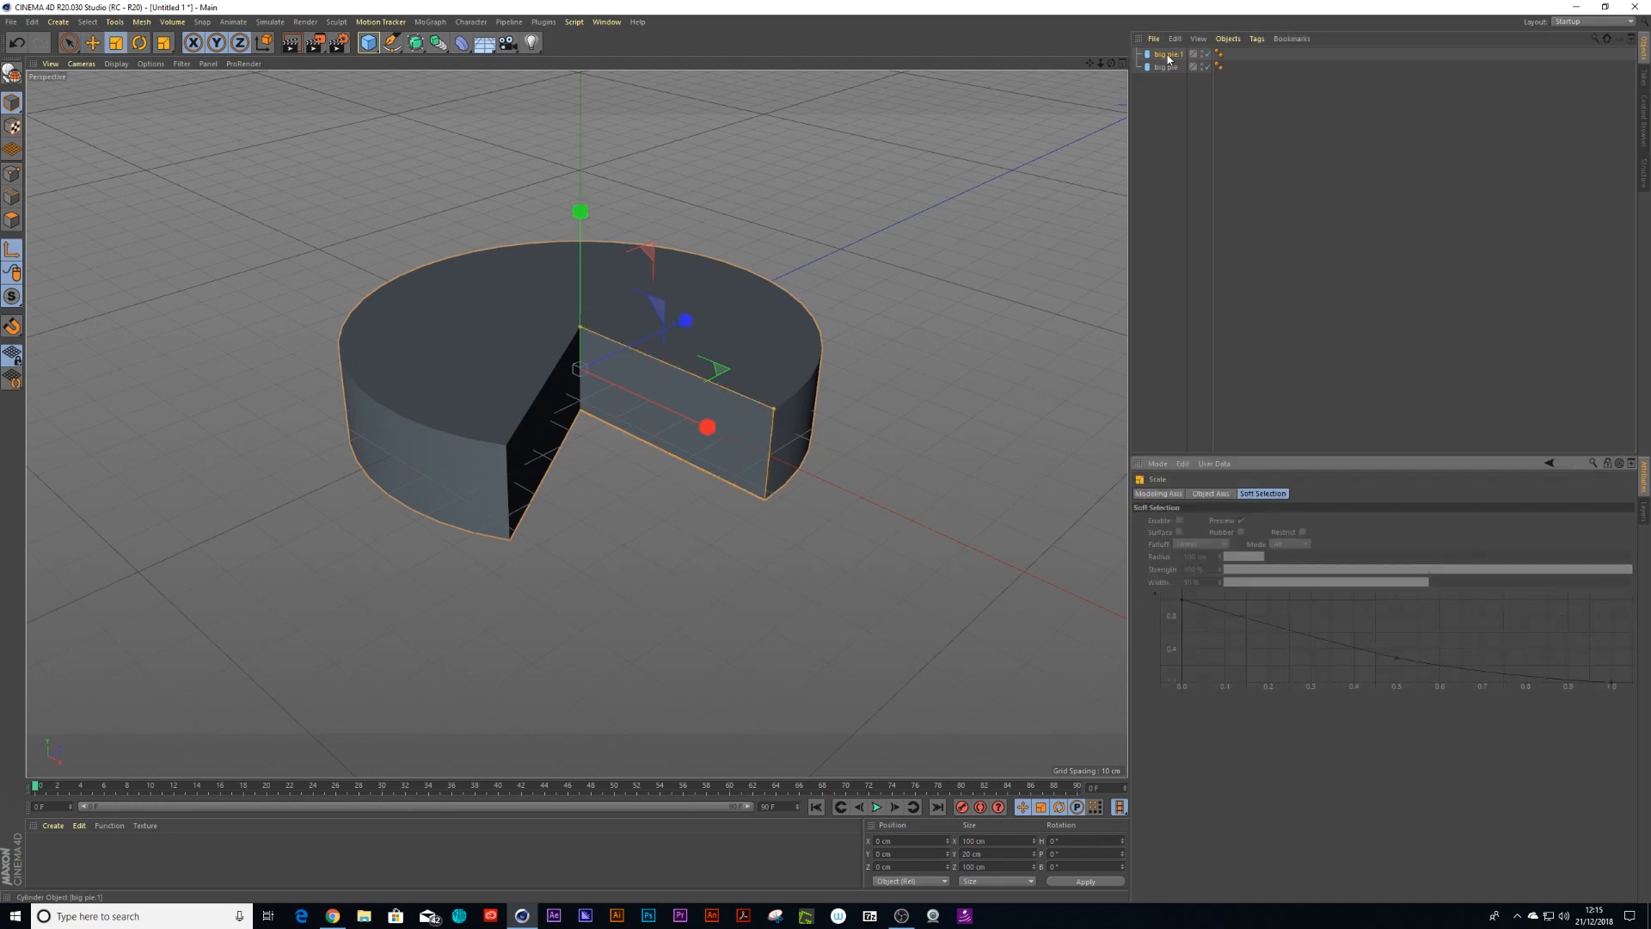
left_click(1169, 57)
double_click(1169, 55)
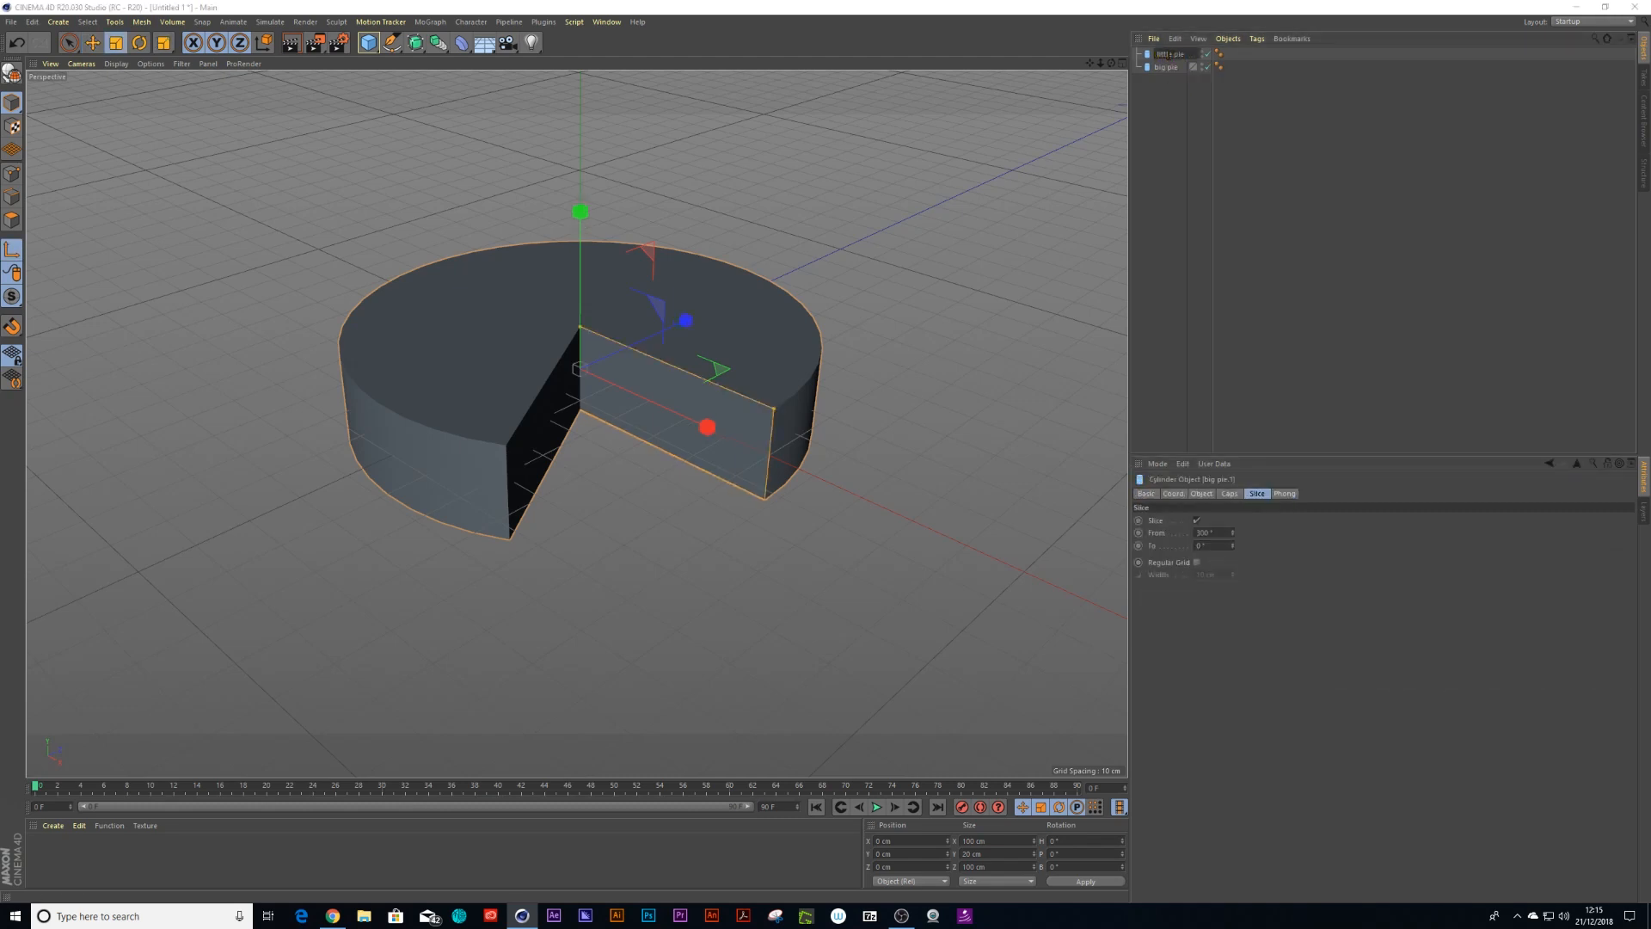
key("Return")
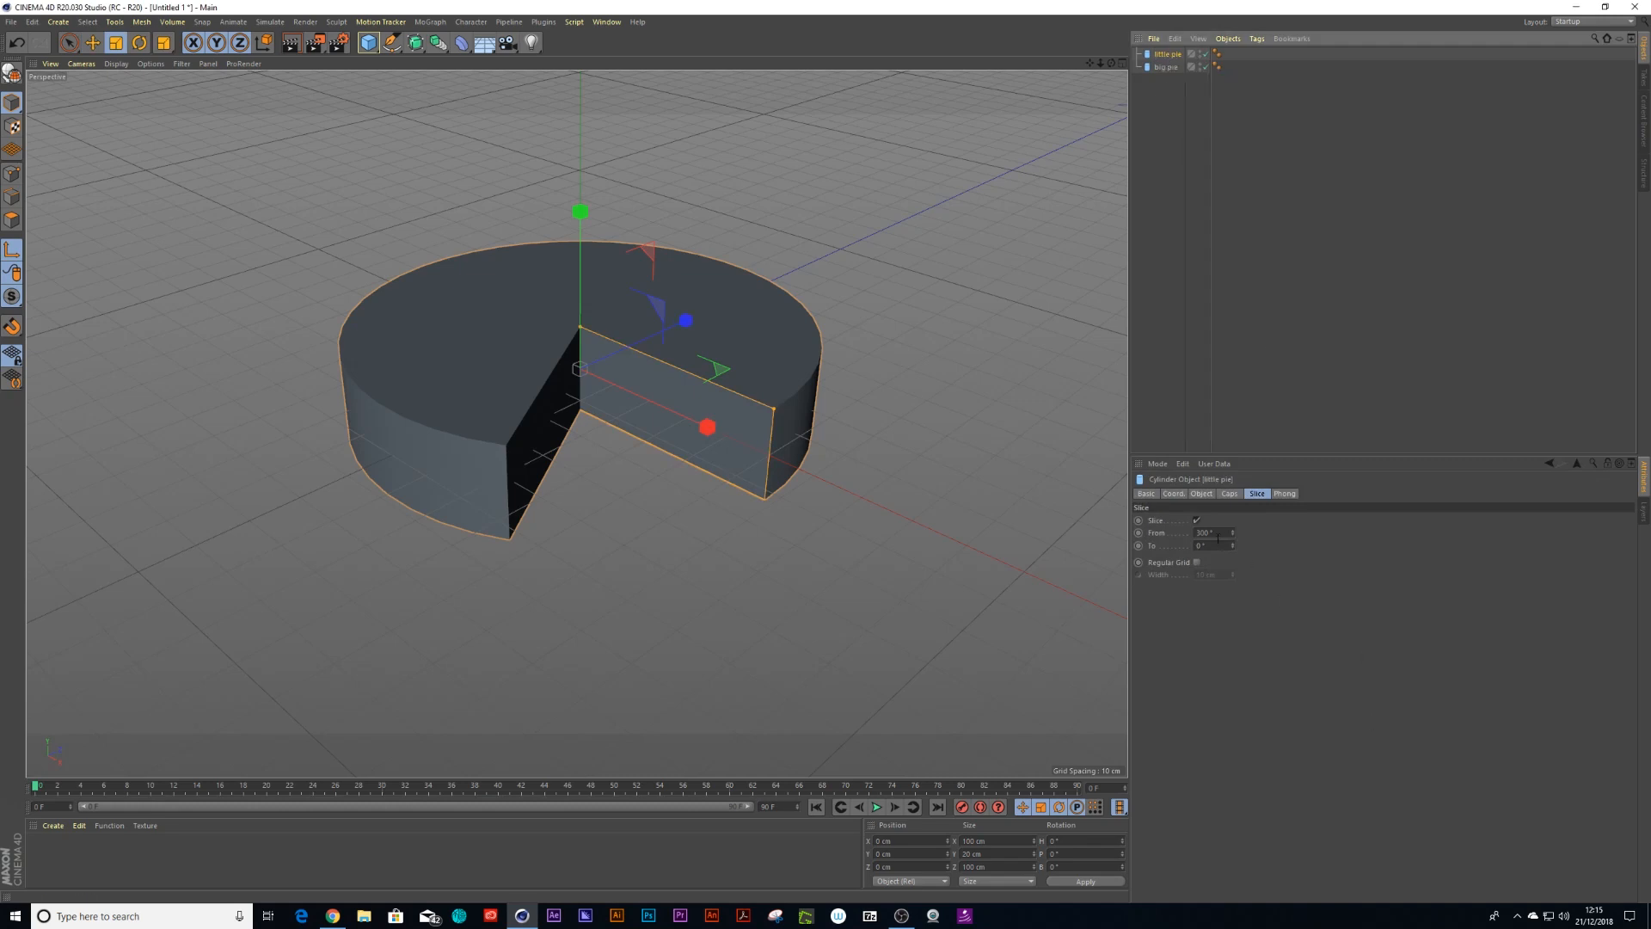
Set the little pie's slice From angle to 60°
left_click_drag(1217, 538, 1181, 538)
type("60")
key("Return")
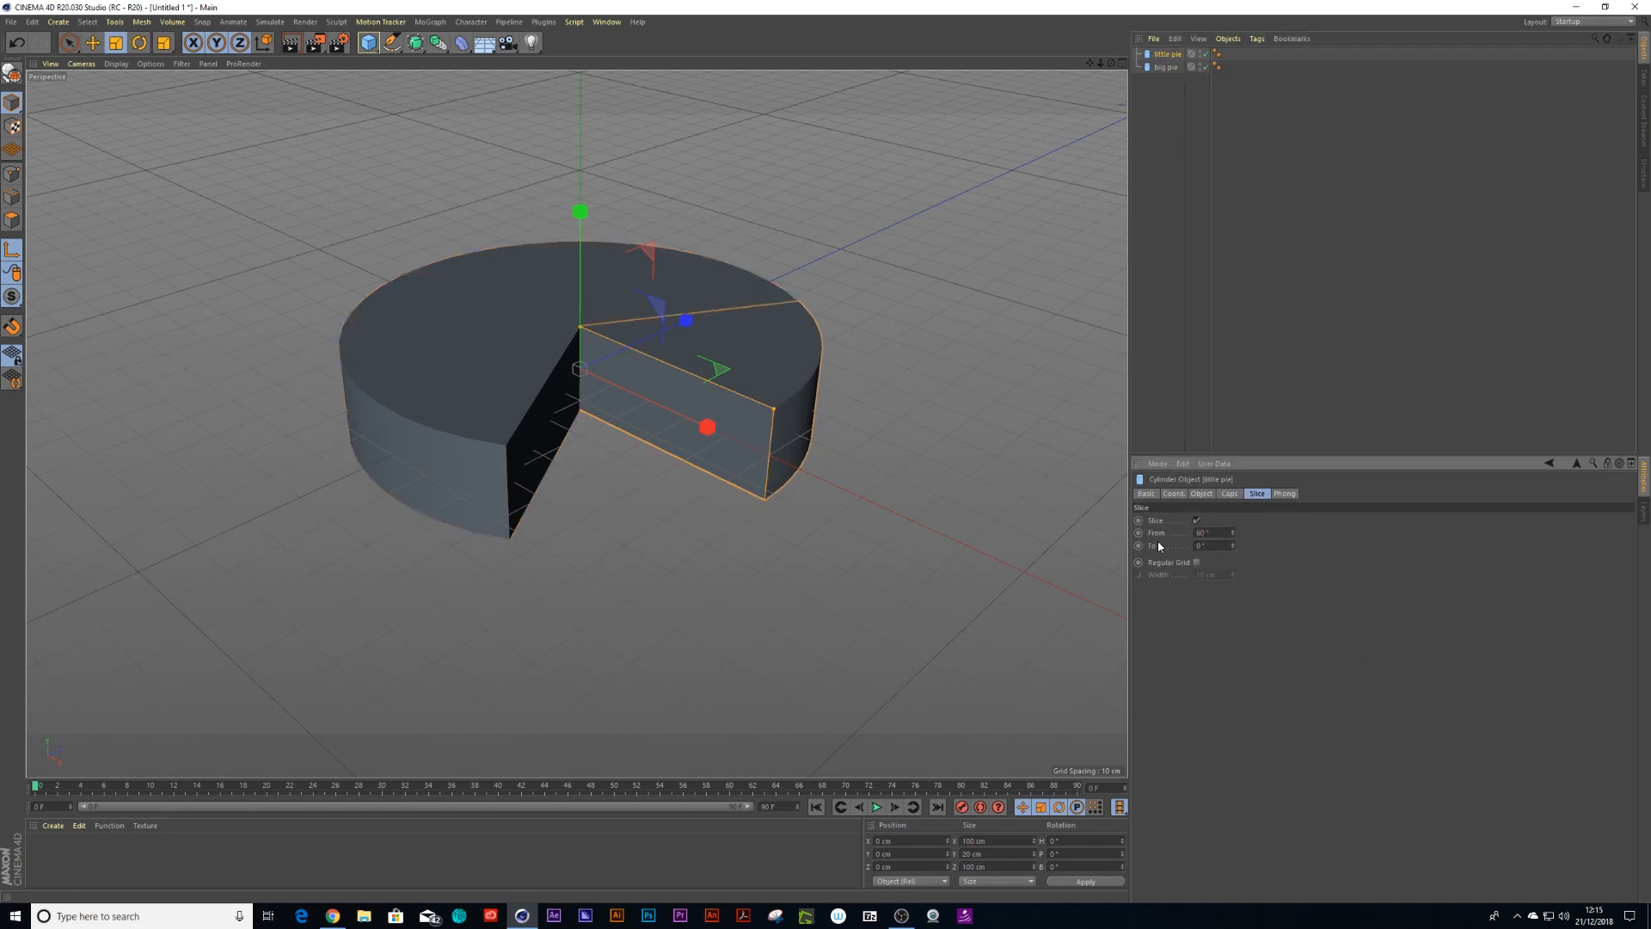
Rotate the little pie about 90° around its vertical axis
key("r")
left_click_drag(622, 418, 450, 457)
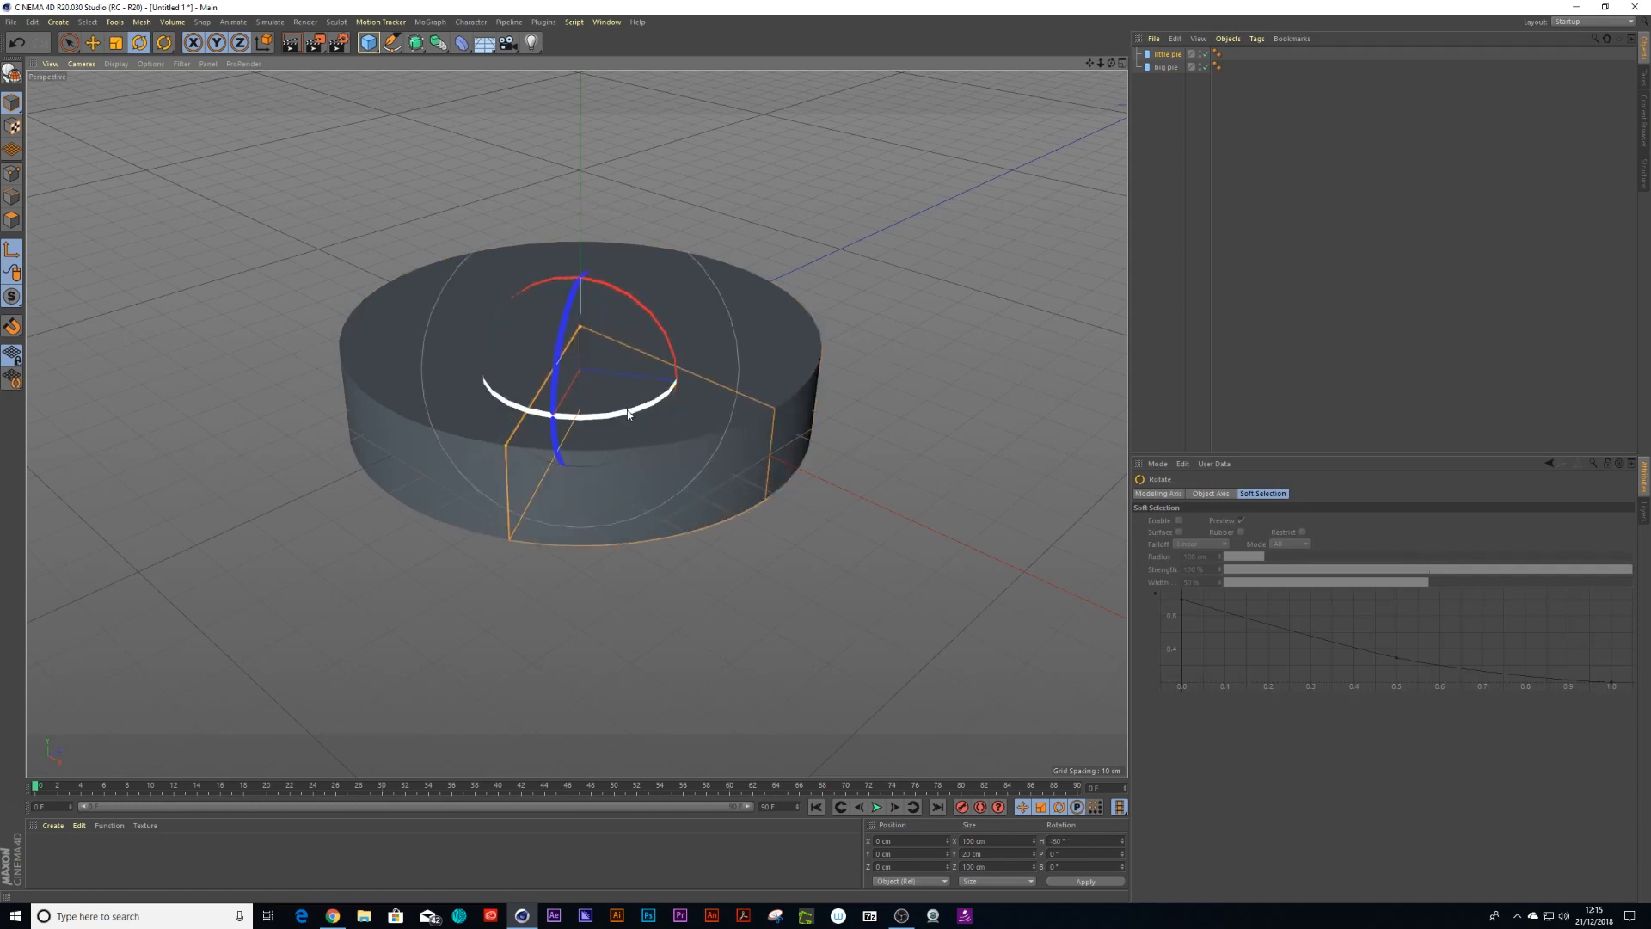
Set the little pie's height to 15 cm
left_click(1167, 53)
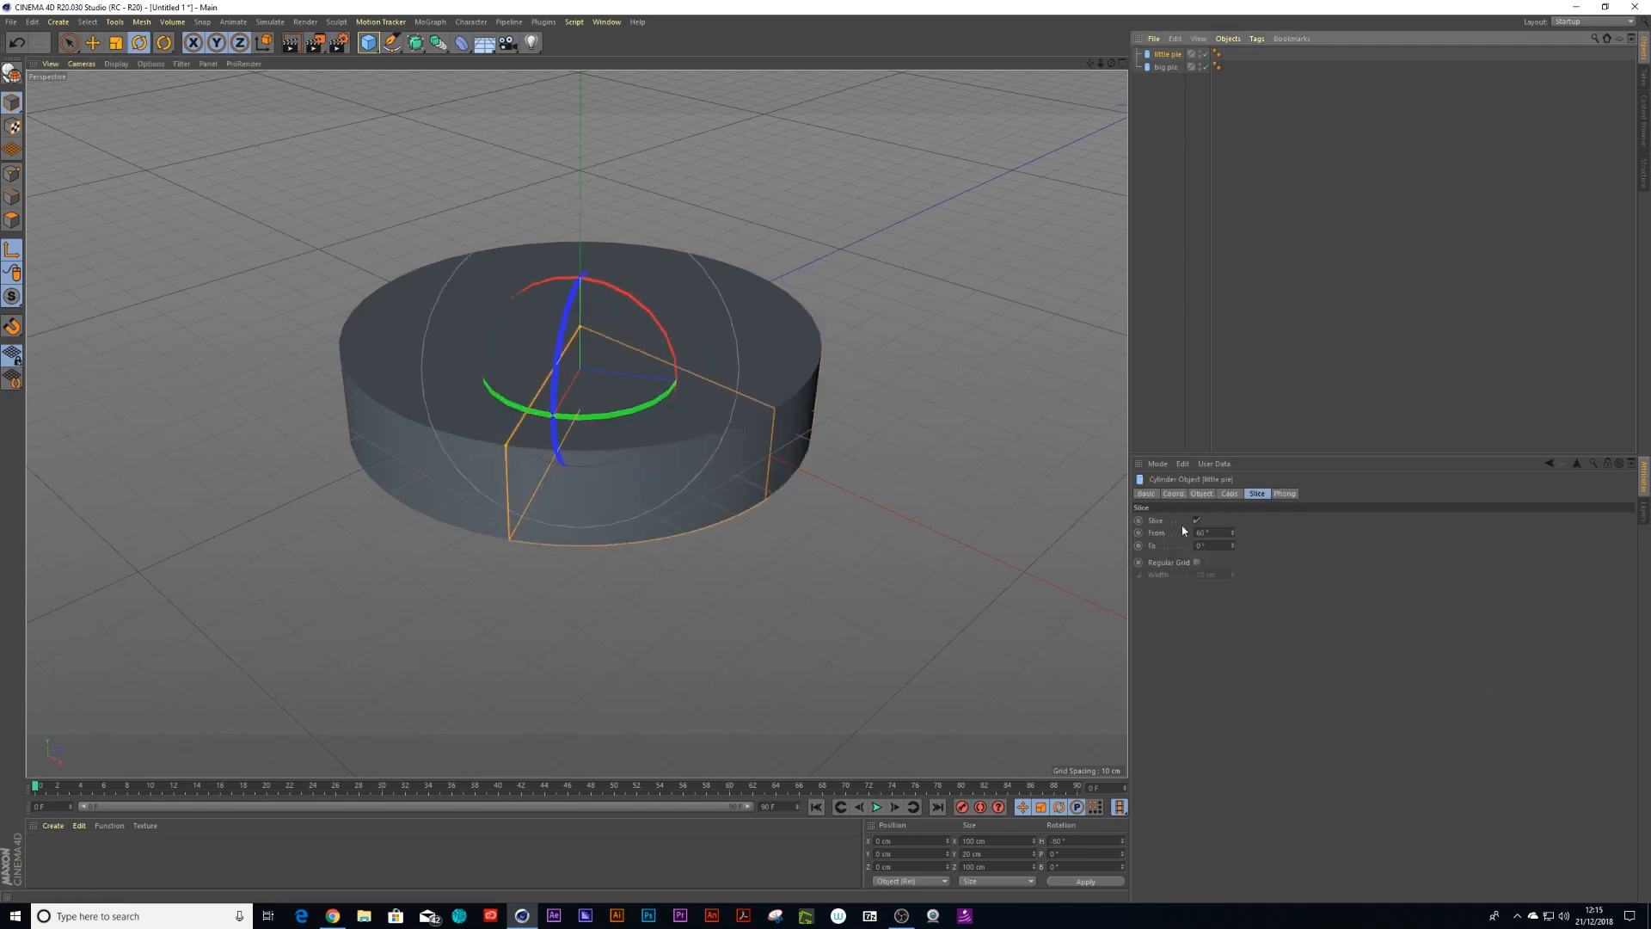
double_click(1230, 534)
type("15")
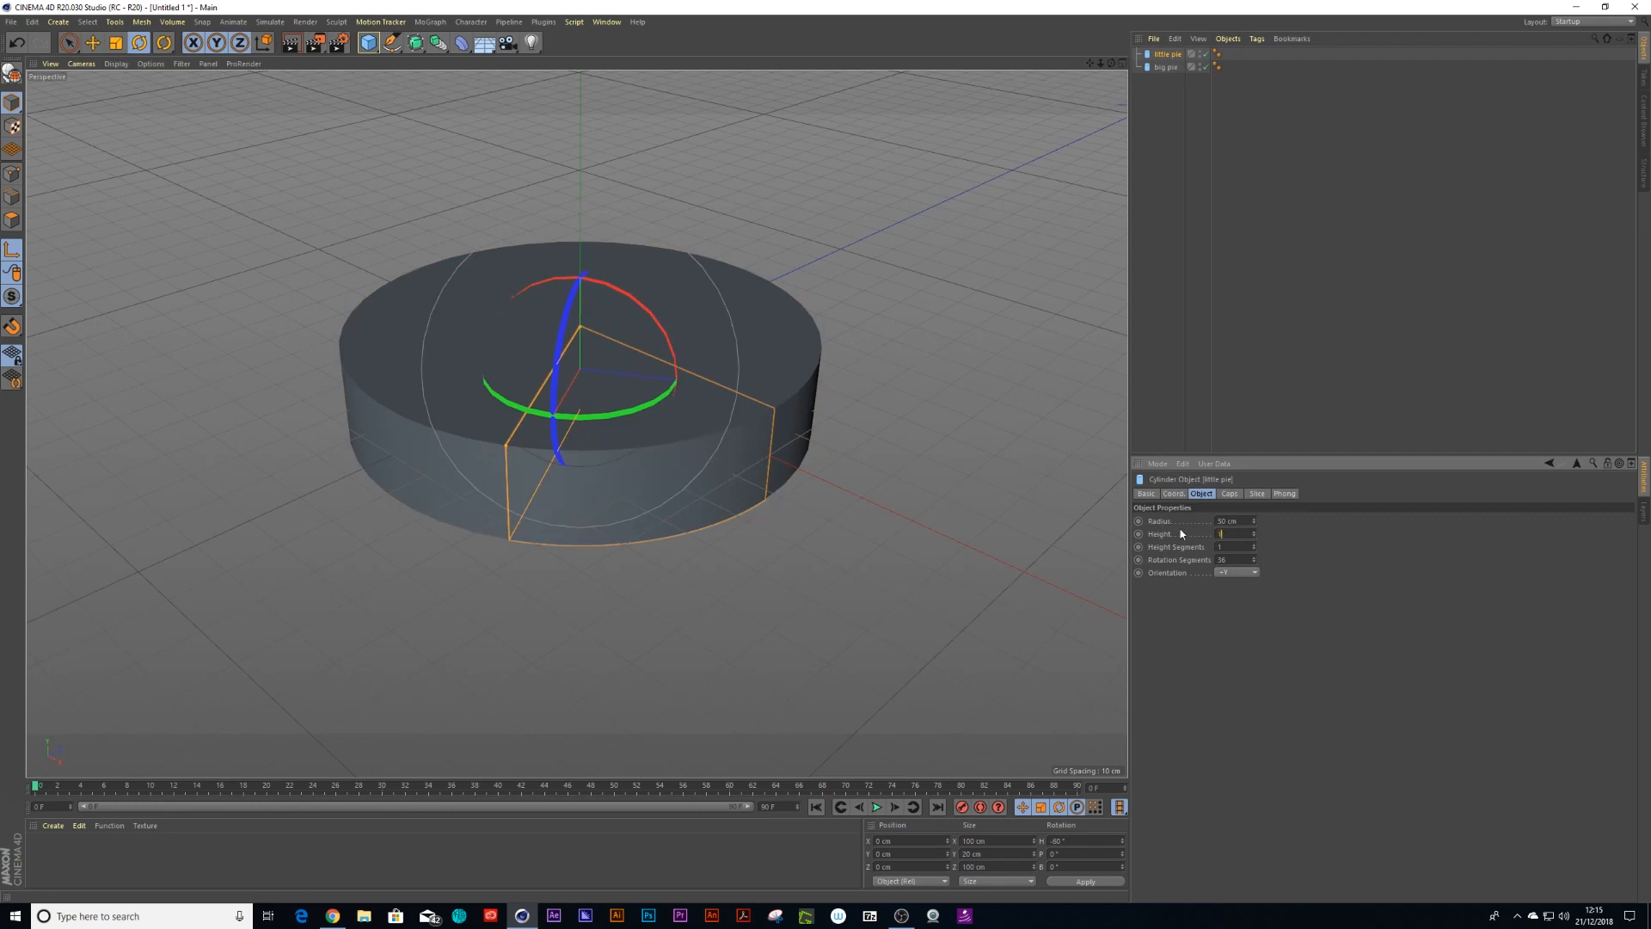
key("Return")
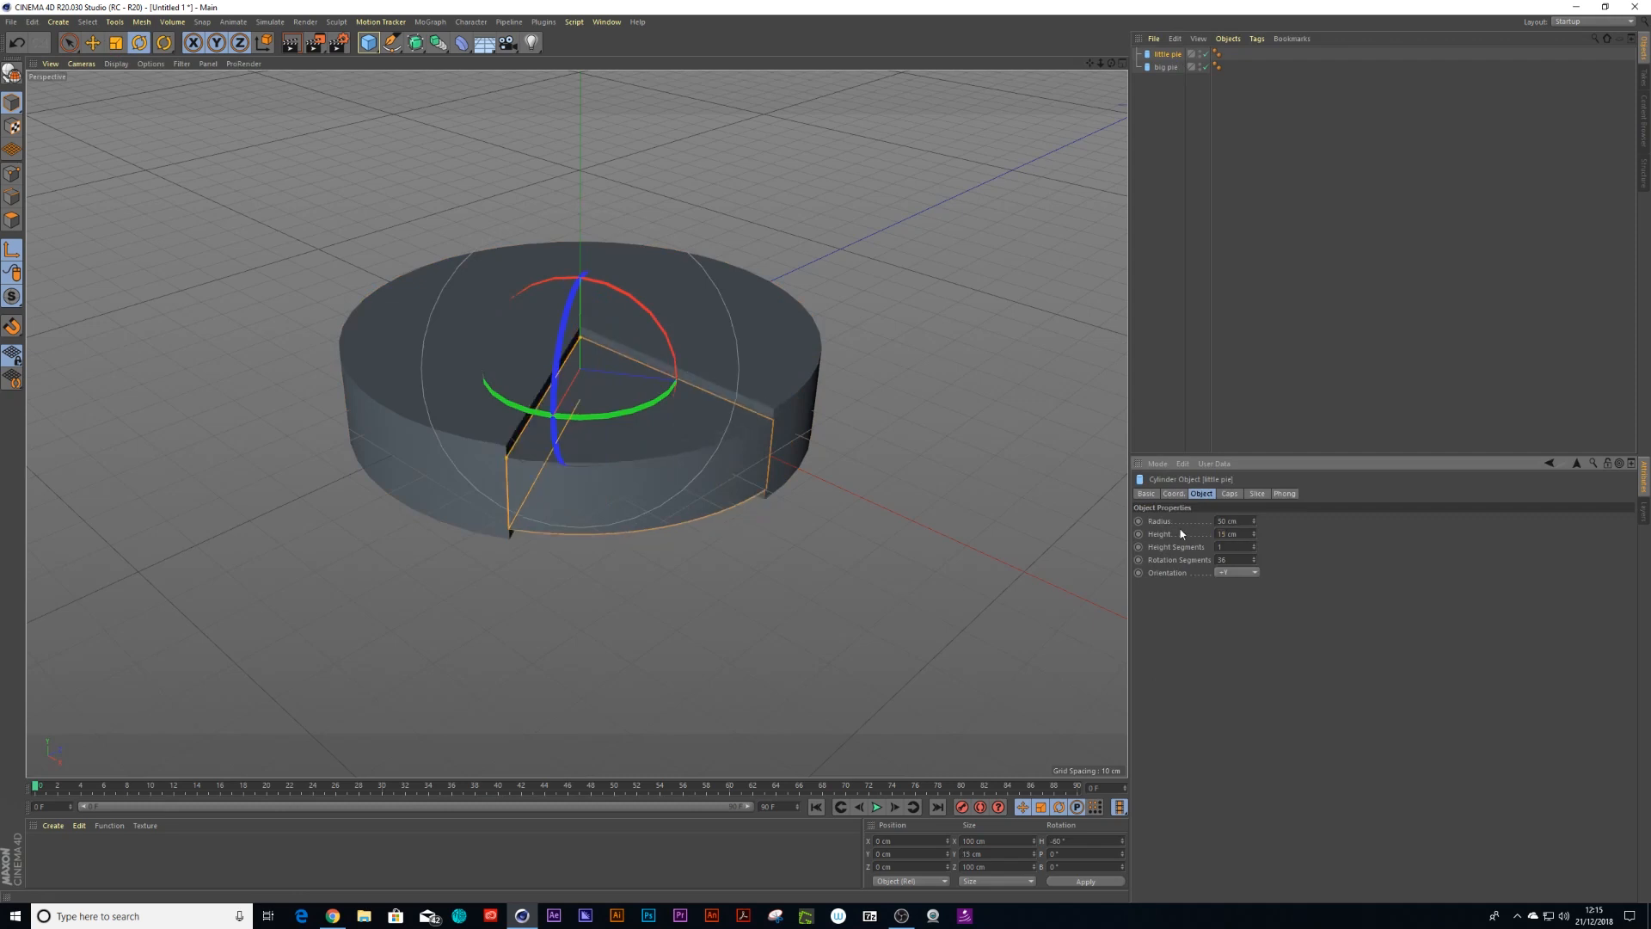
Set the little pie's Y position to -2.5 cm
left_click(1122, 63)
scroll(921, 587, "up", 5)
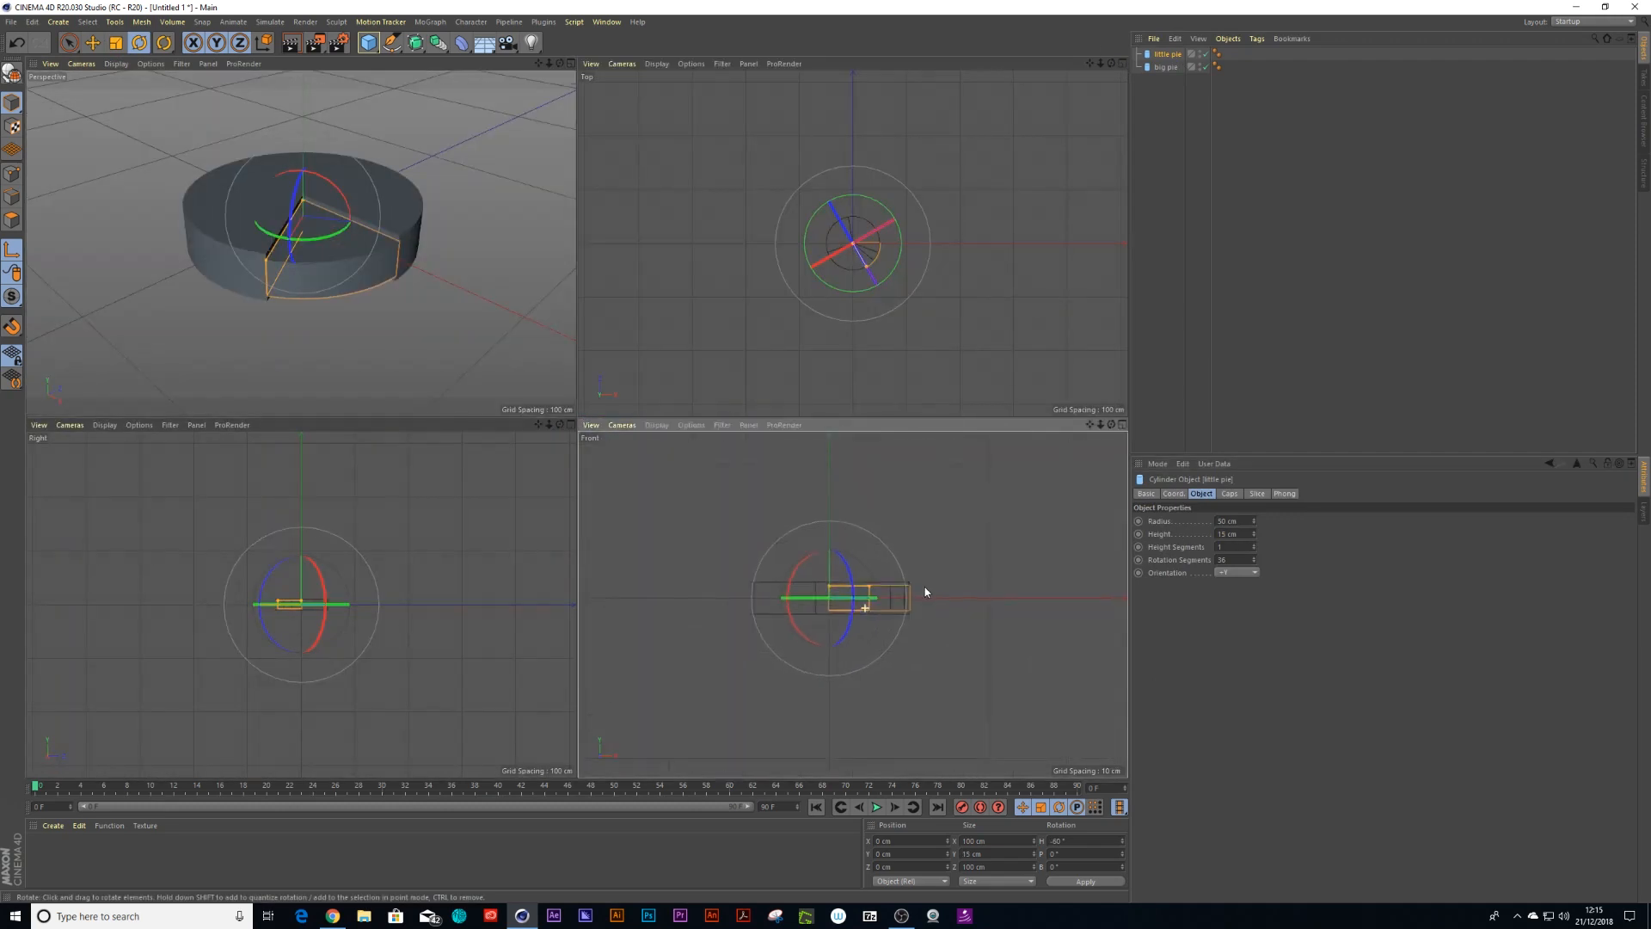
left_click(920, 853)
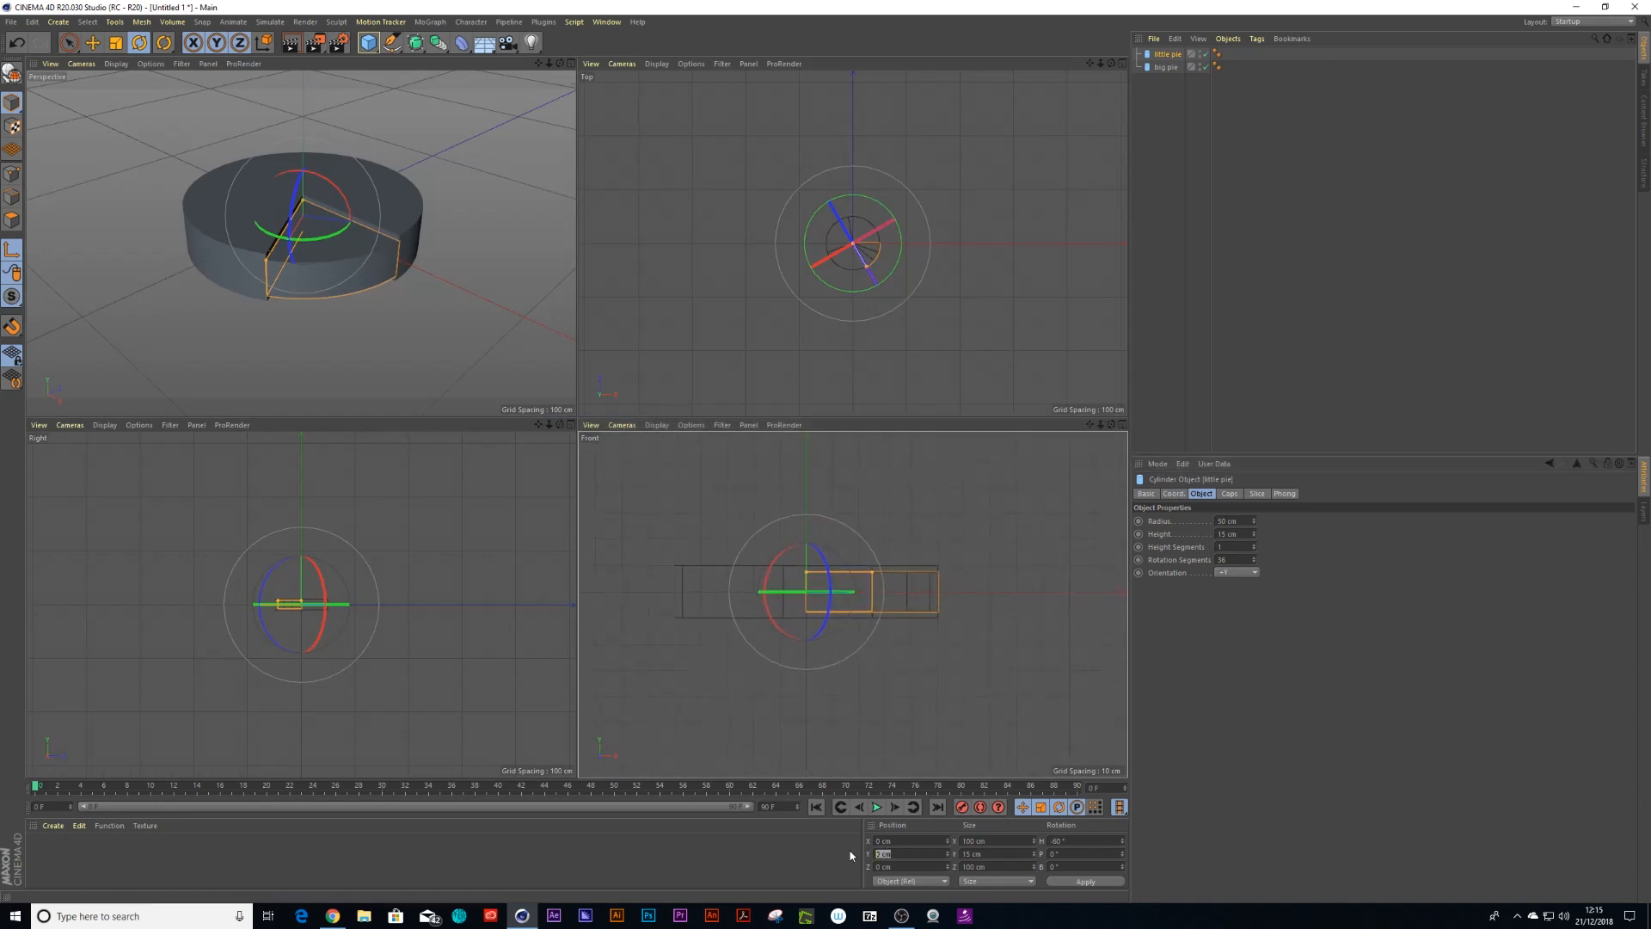
type("-4")
key("Return")
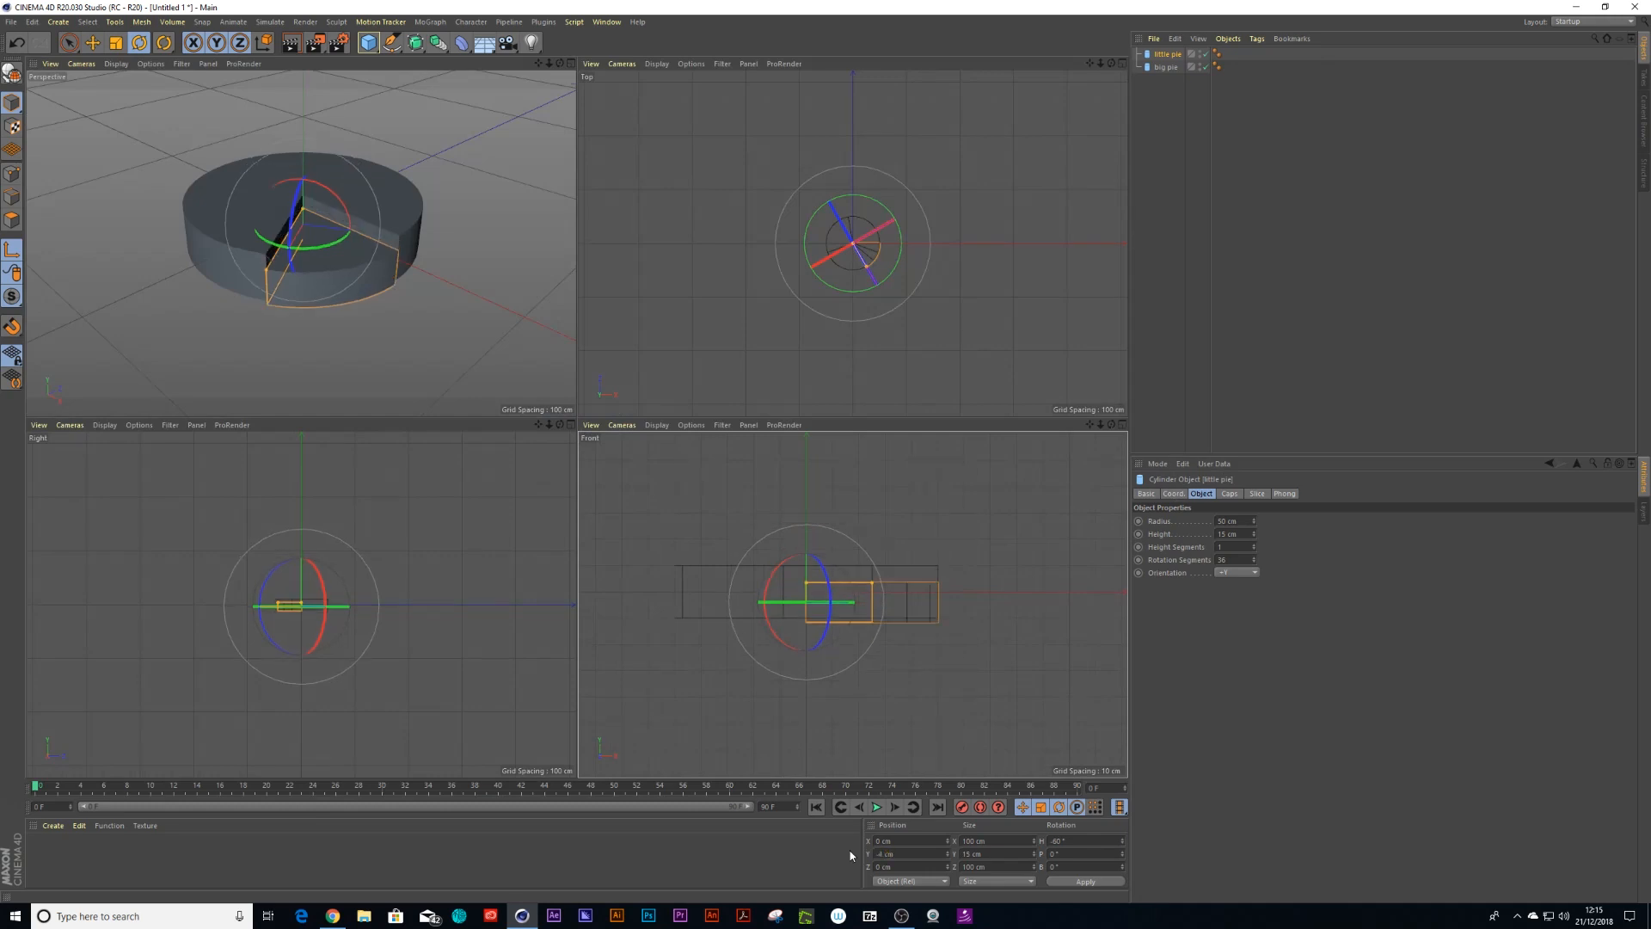
scroll(782, 679, "up", 3)
key("space")
left_click_drag(823, 472, 822, 466)
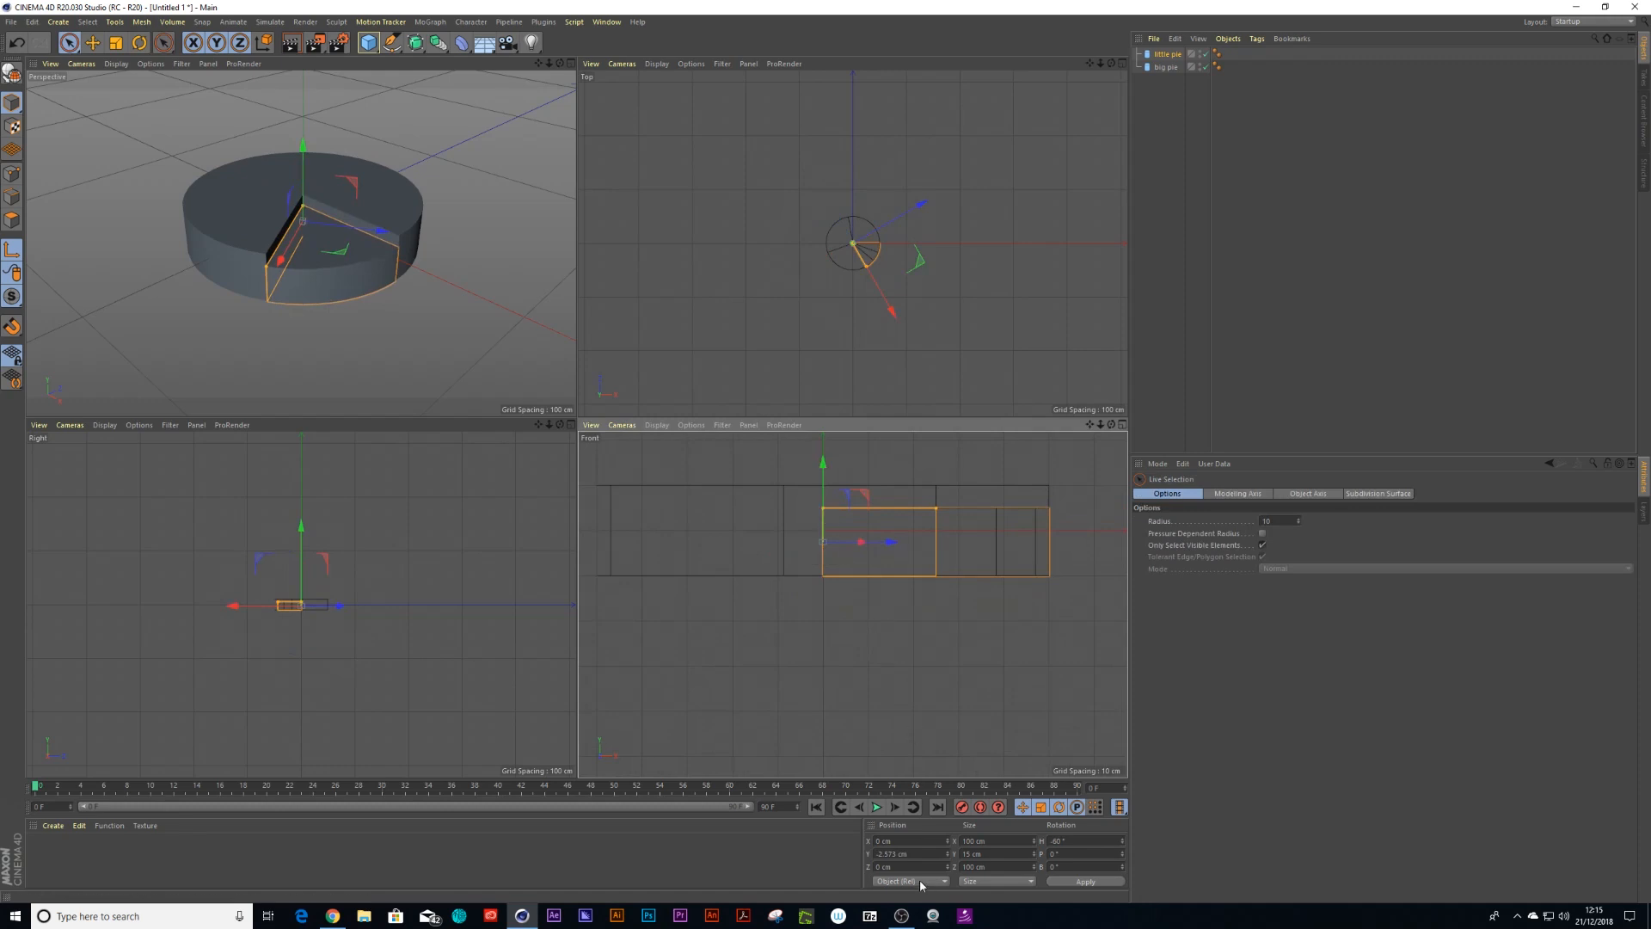
left_click(924, 853)
key("BackSpace")
type("-2.5")
key("Return")
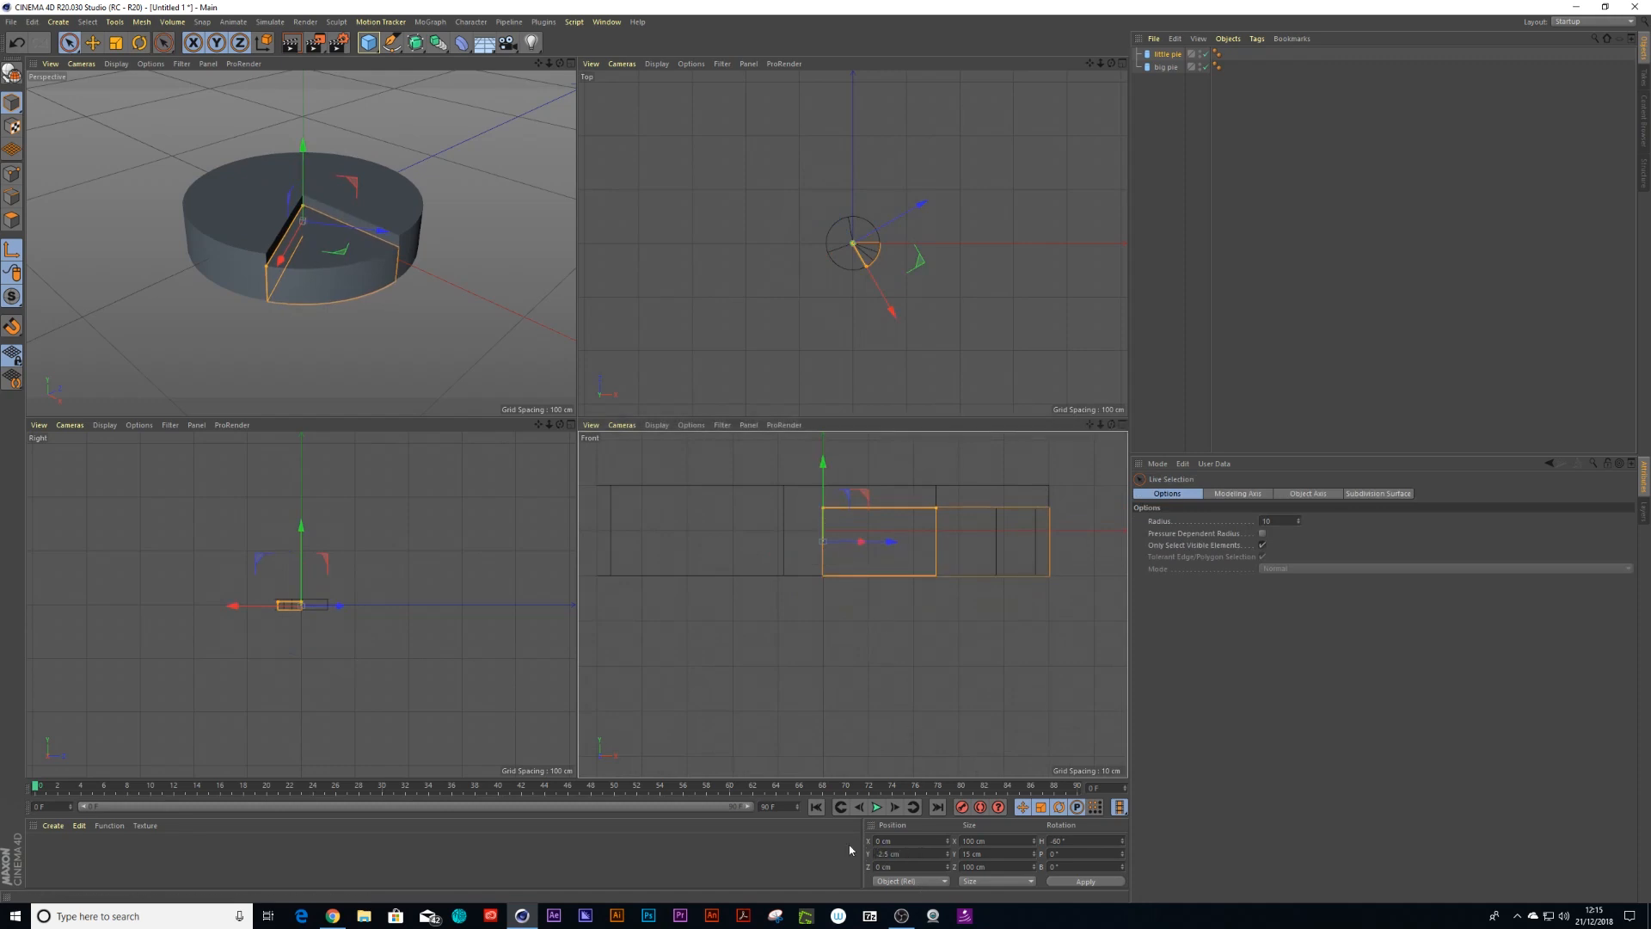
Set the big pie's slice From angle to 0° and keyframe it at the first frame
left_click(572, 64)
scroll(559, 391, "up", 1)
left_click_drag(540, 439, 634, 435, "alt")
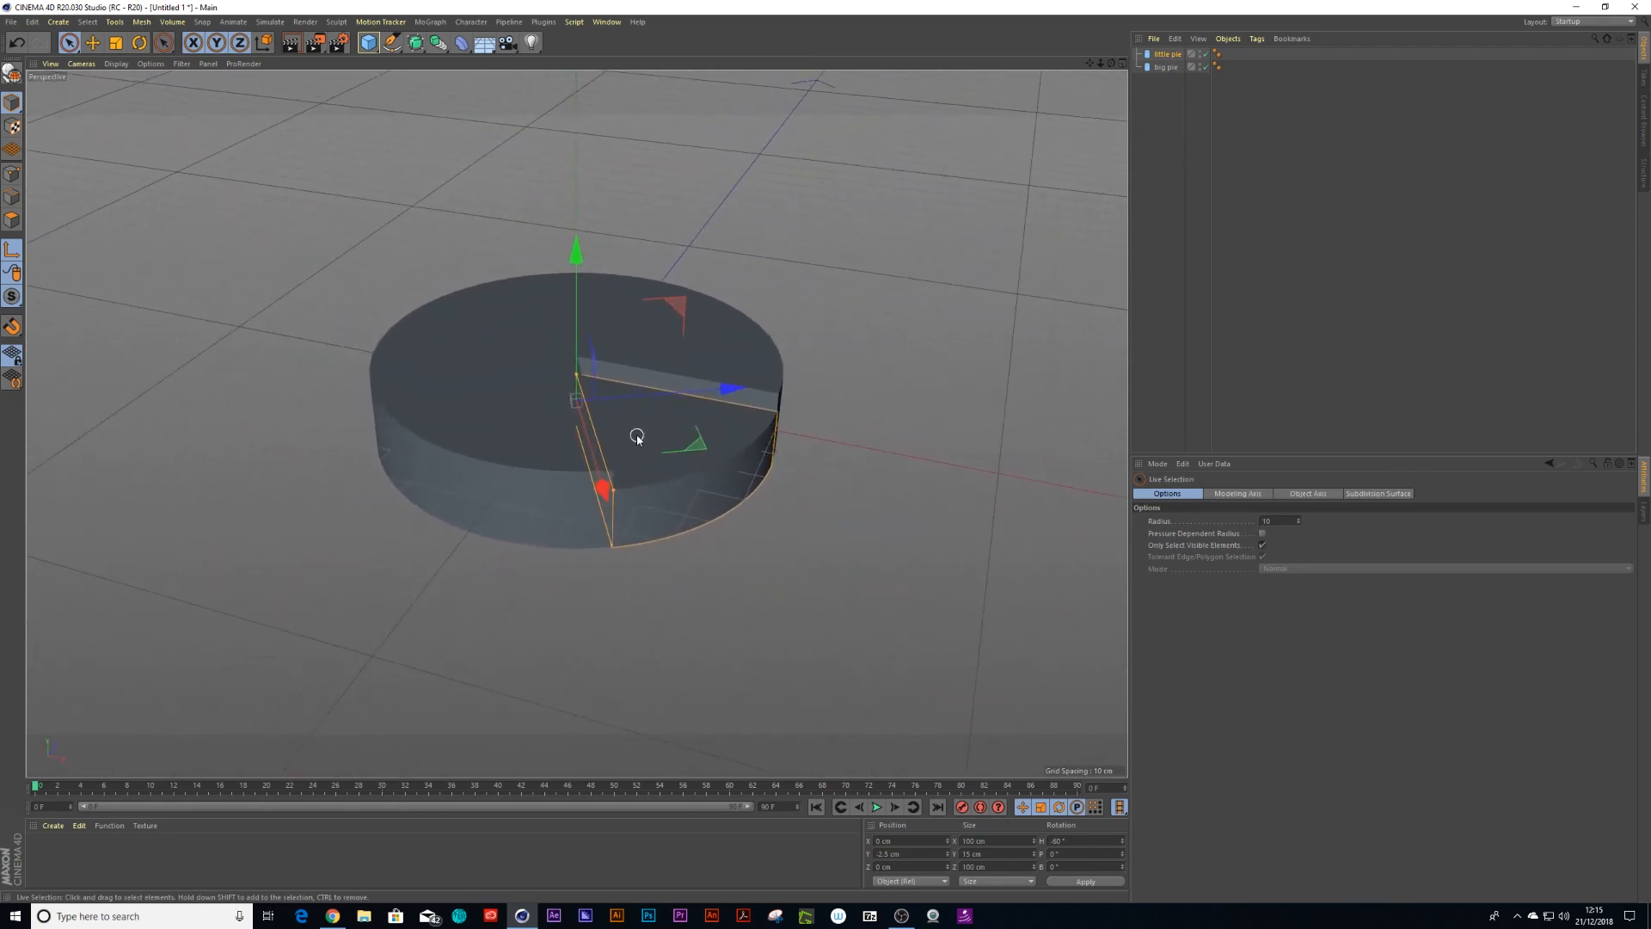
left_click(1175, 91)
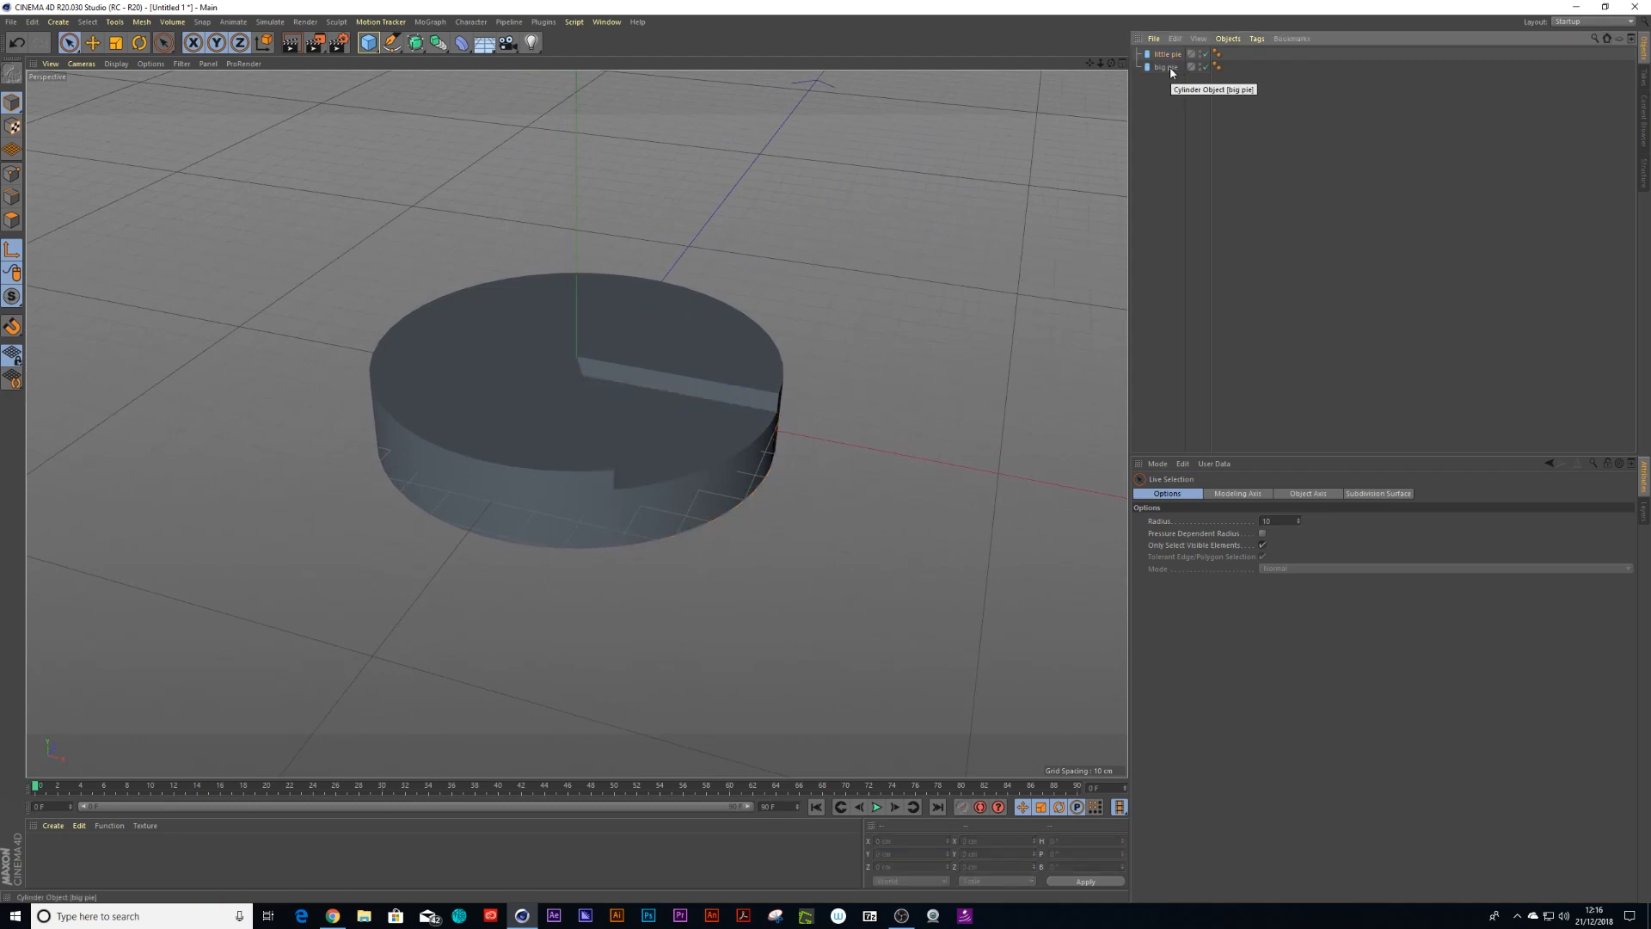
left_click(1170, 67)
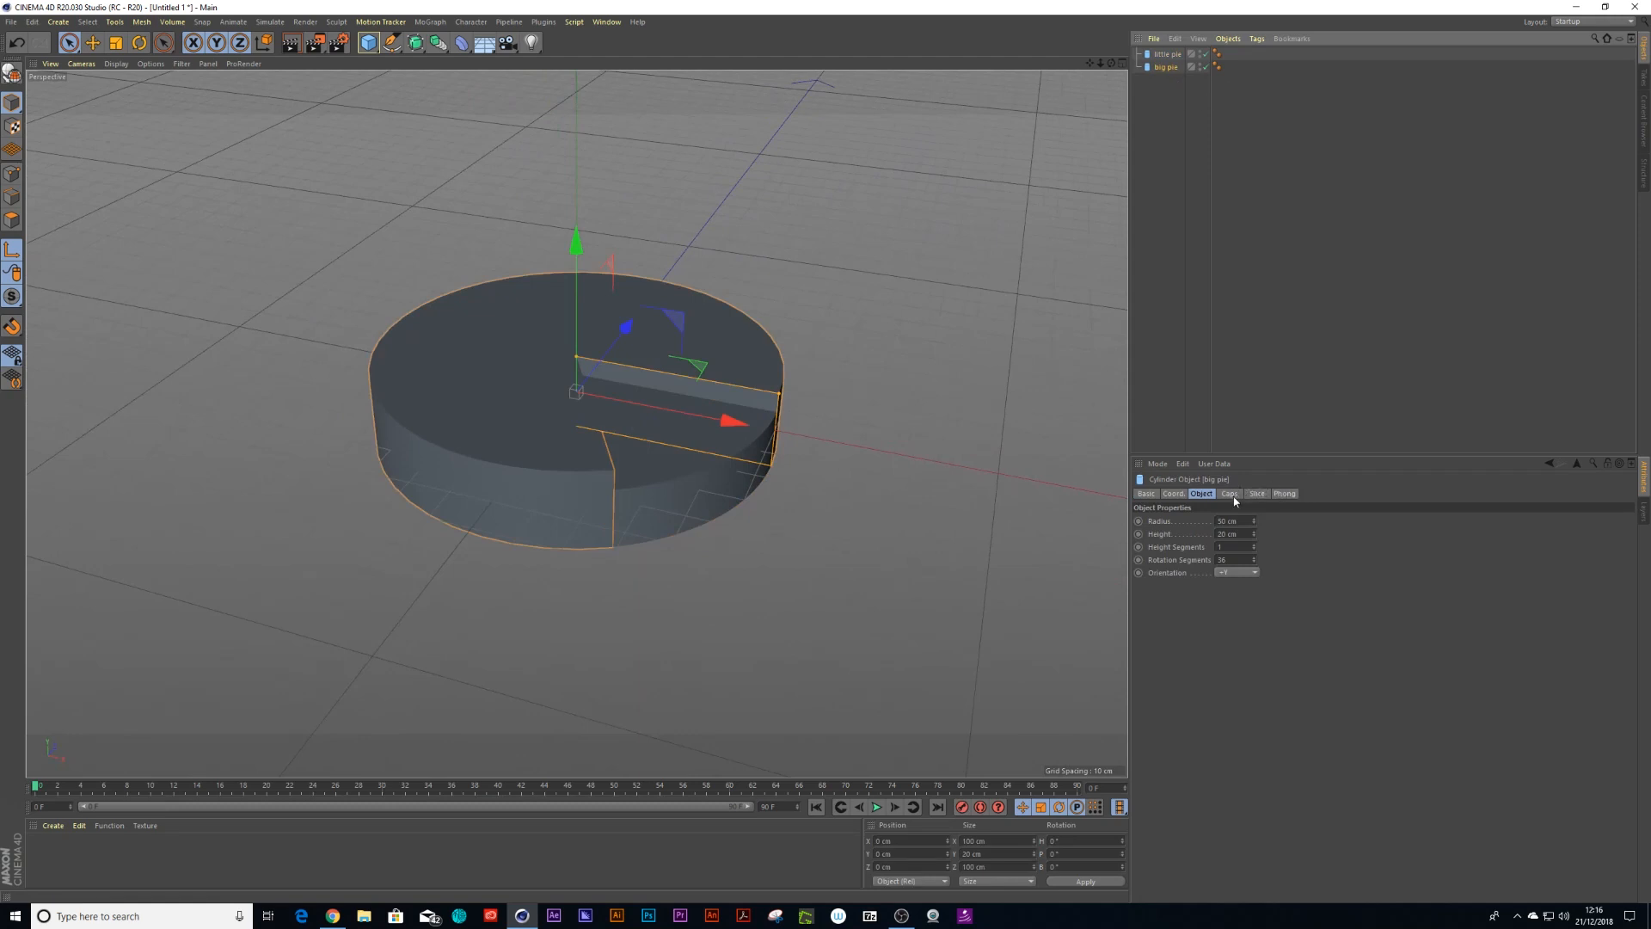
left_click(1256, 494)
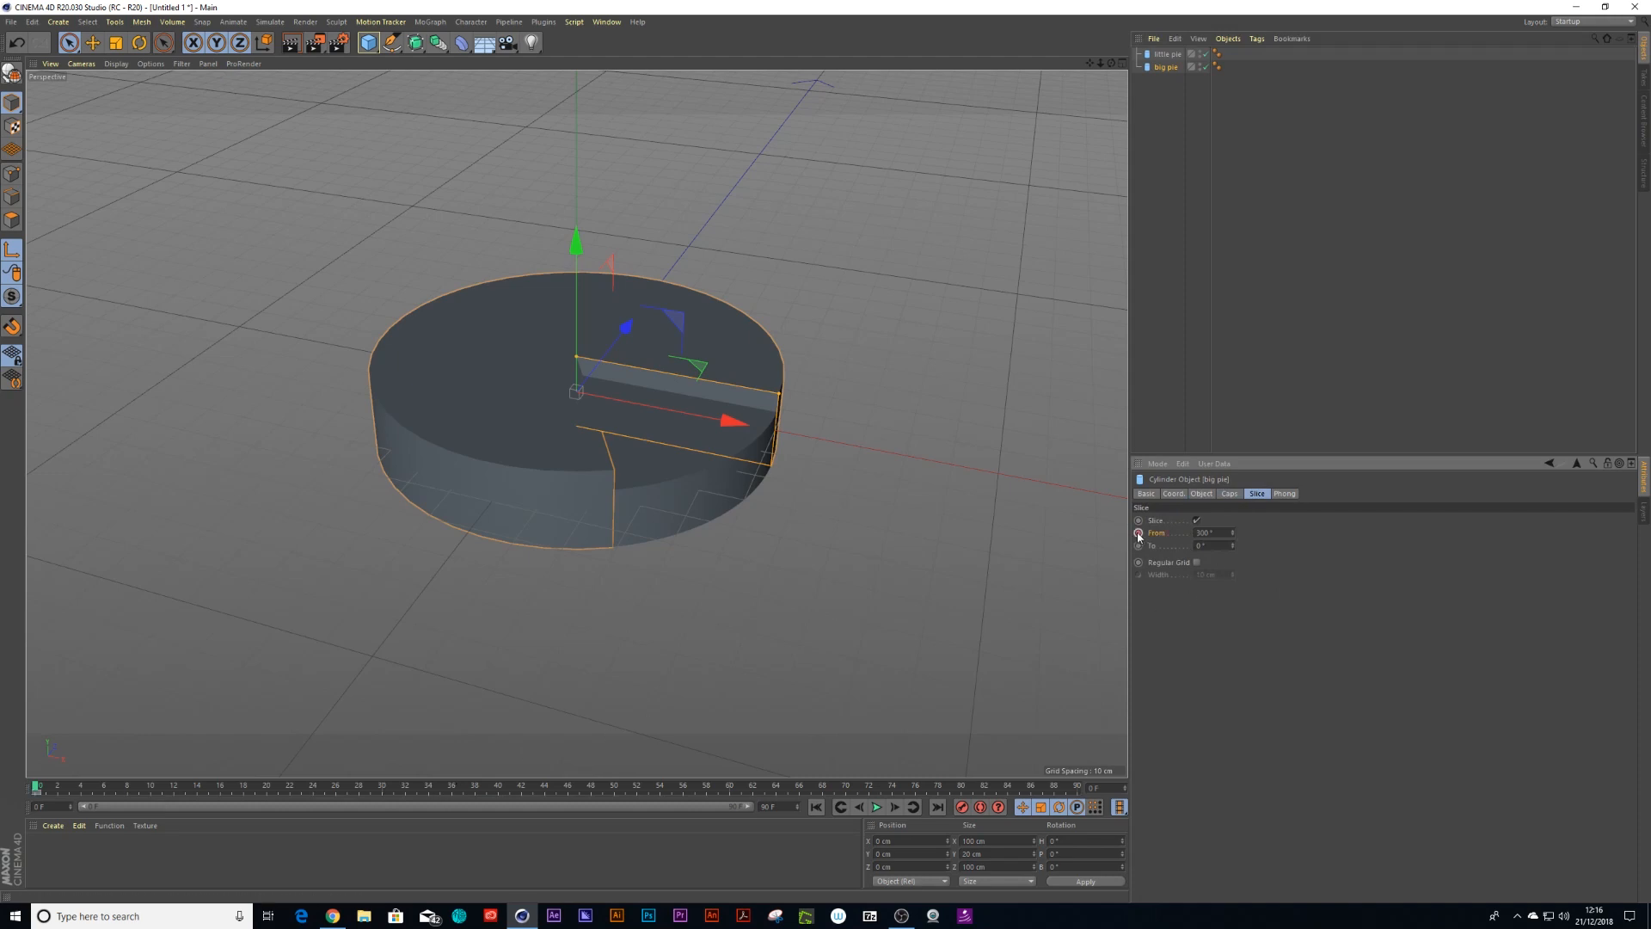
left_click_drag(1219, 532, 1176, 536)
type("0")
key("Return")
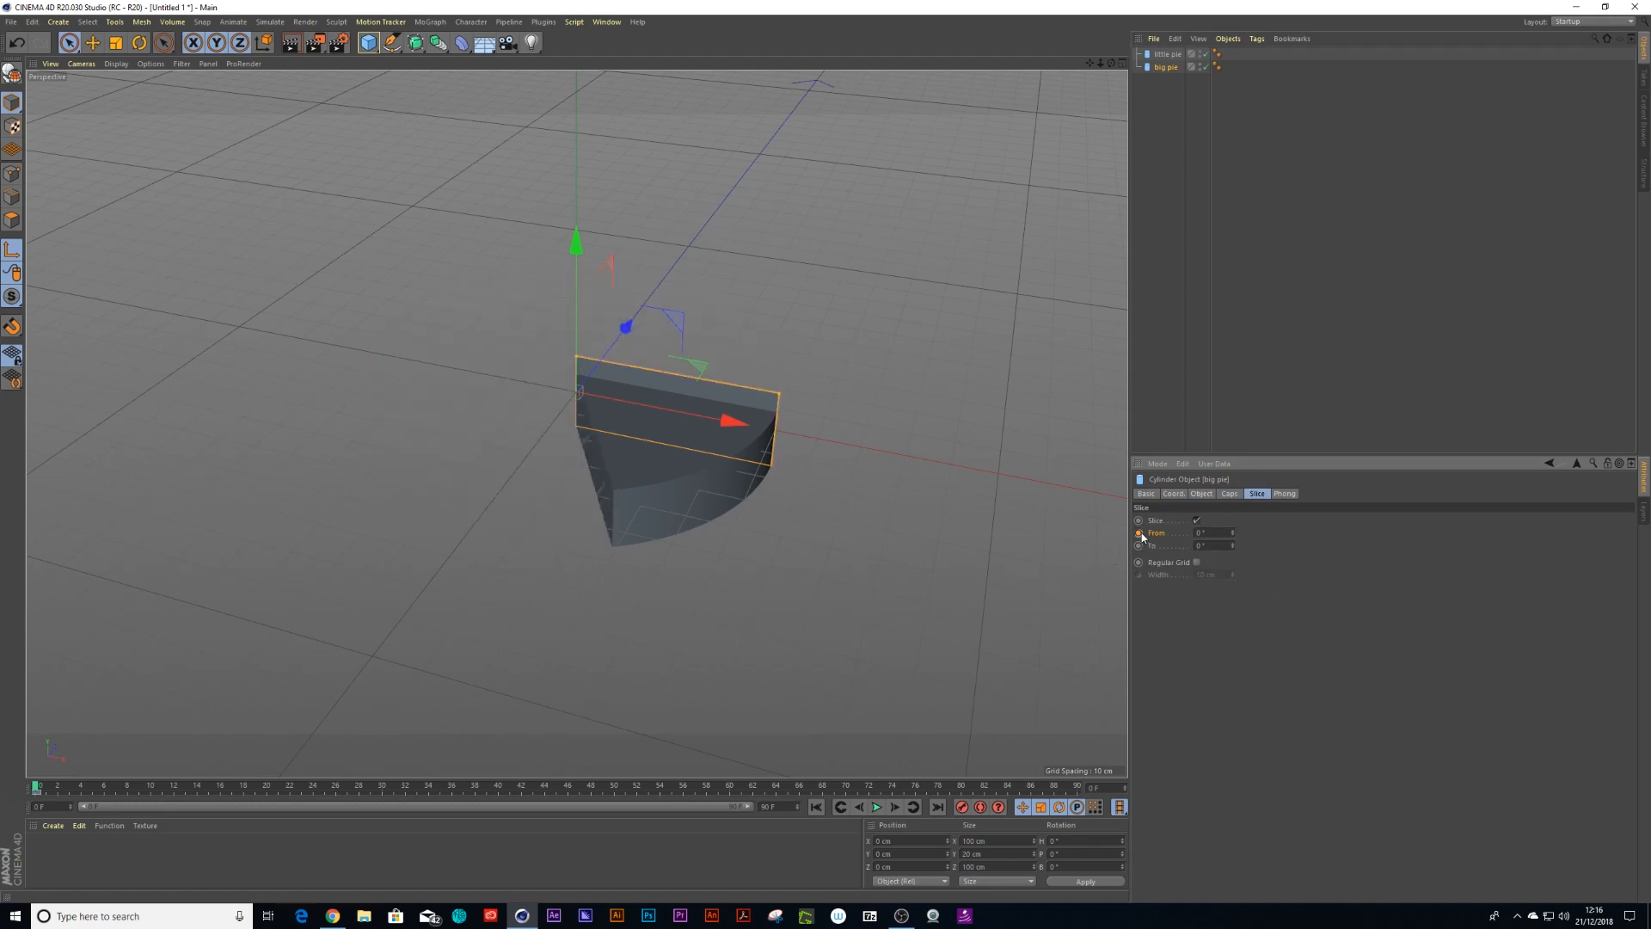
left_click(1139, 533)
At frame 40, set the big pie's slice From angle to 300° and keyframe it
left_click_drag(38, 790, 498, 797)
left_click_drag(1211, 534, 1164, 534)
key("Return")
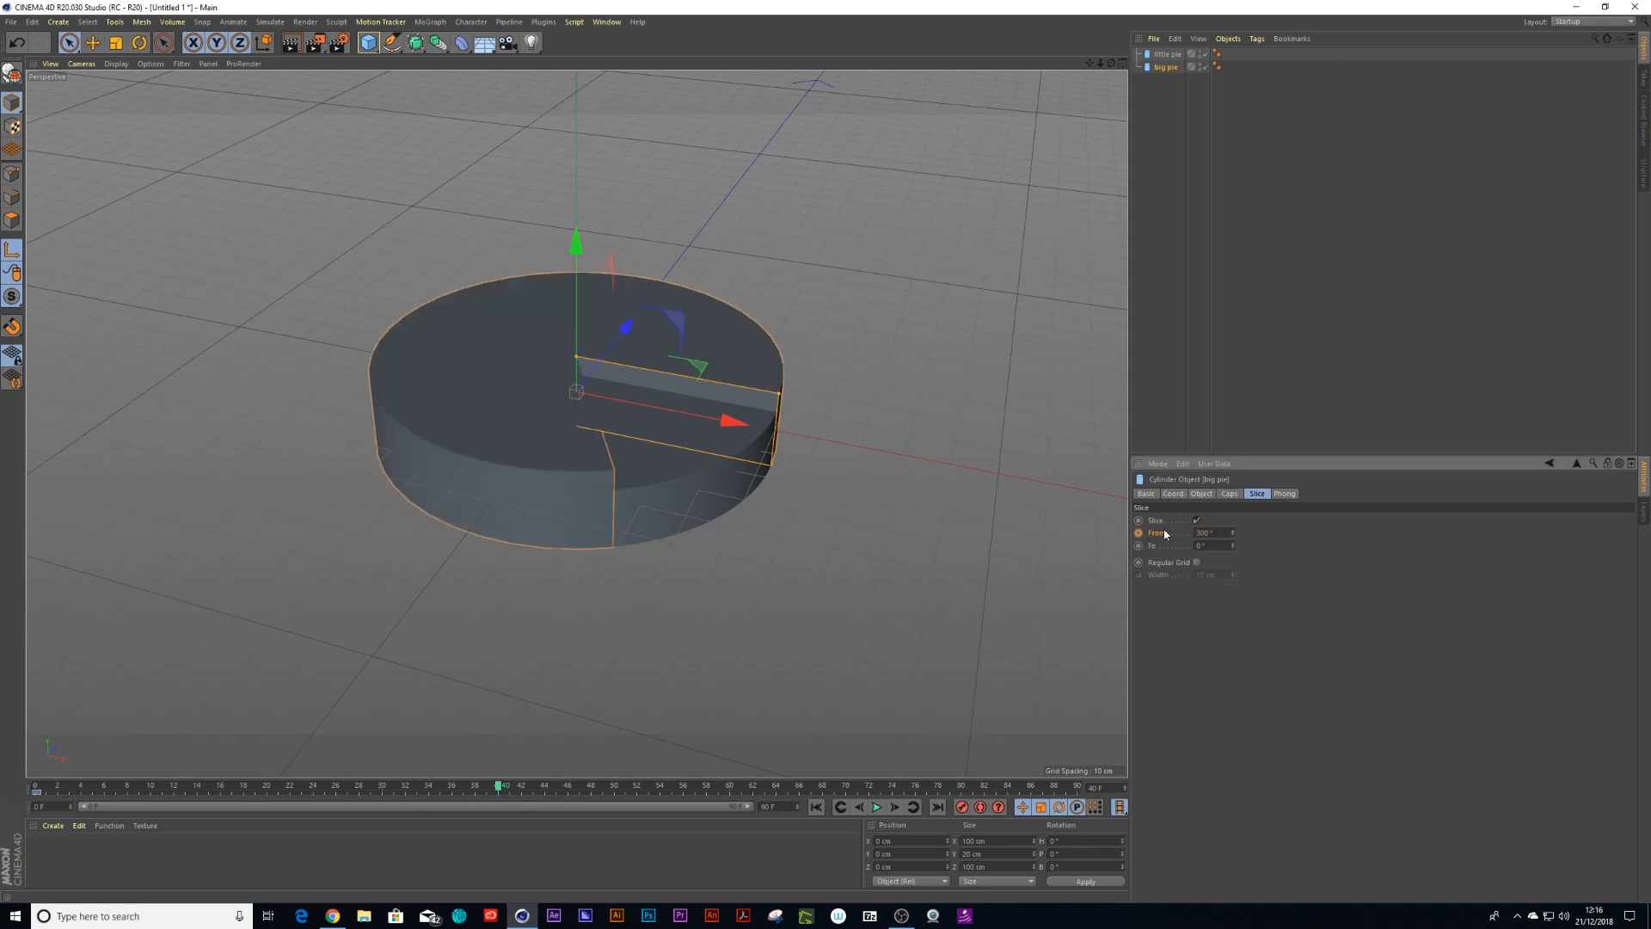
left_click(1139, 532, "ctrl")
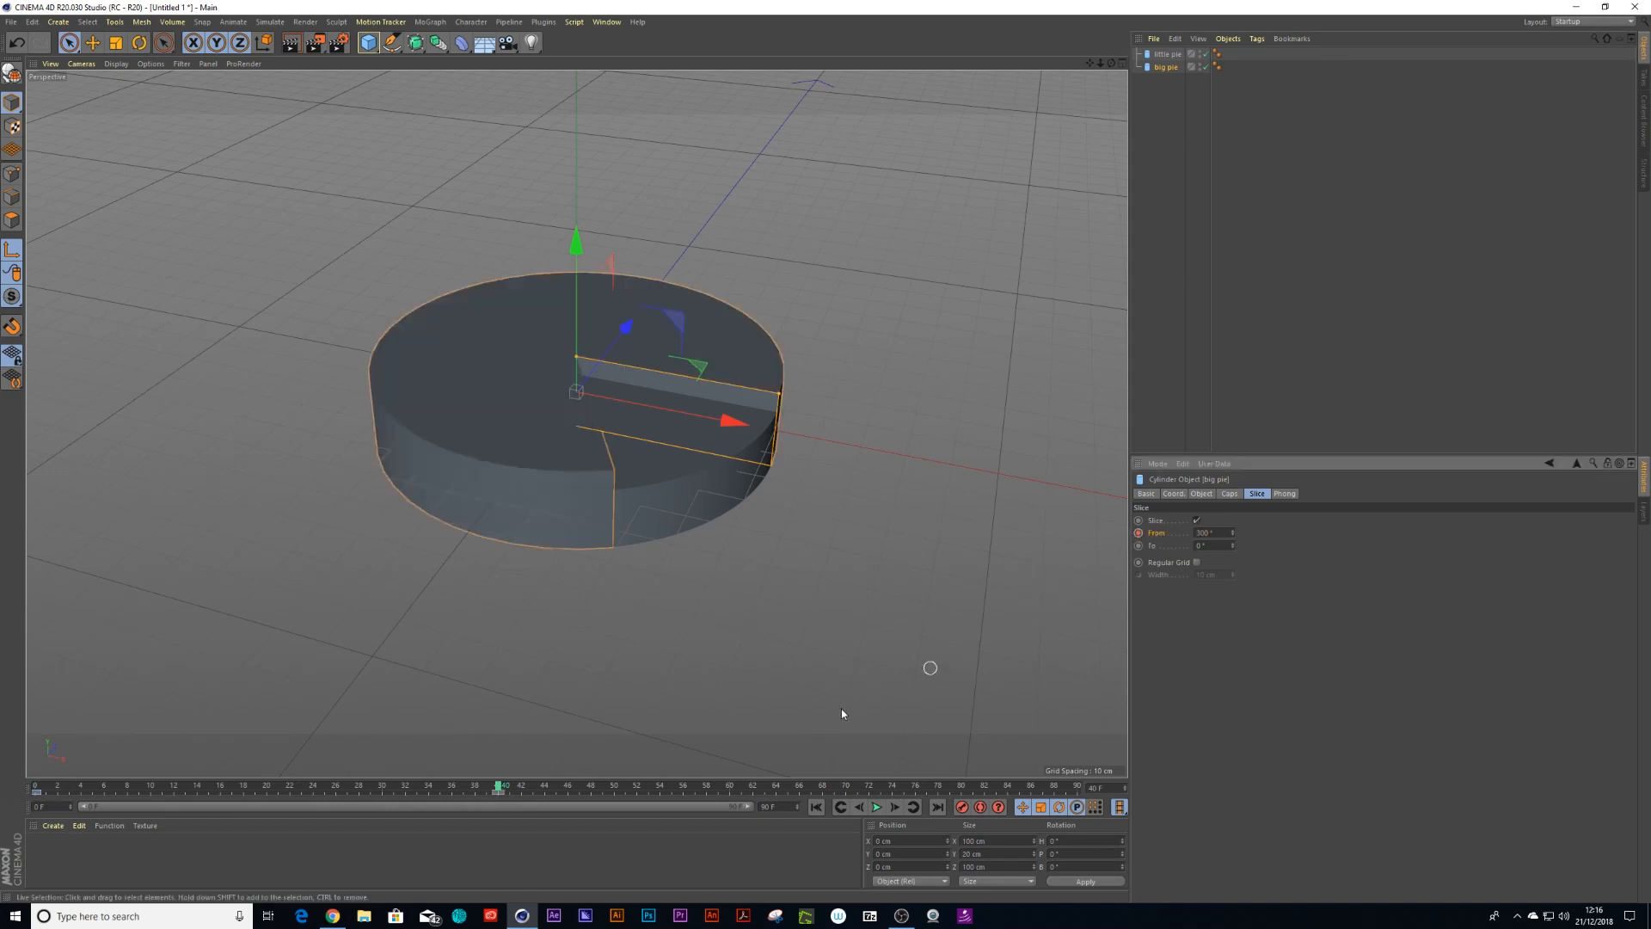
Play back the animation from the start to preview the big pie's slice
left_click_drag(492, 795, 36, 785)
left_click(876, 806)
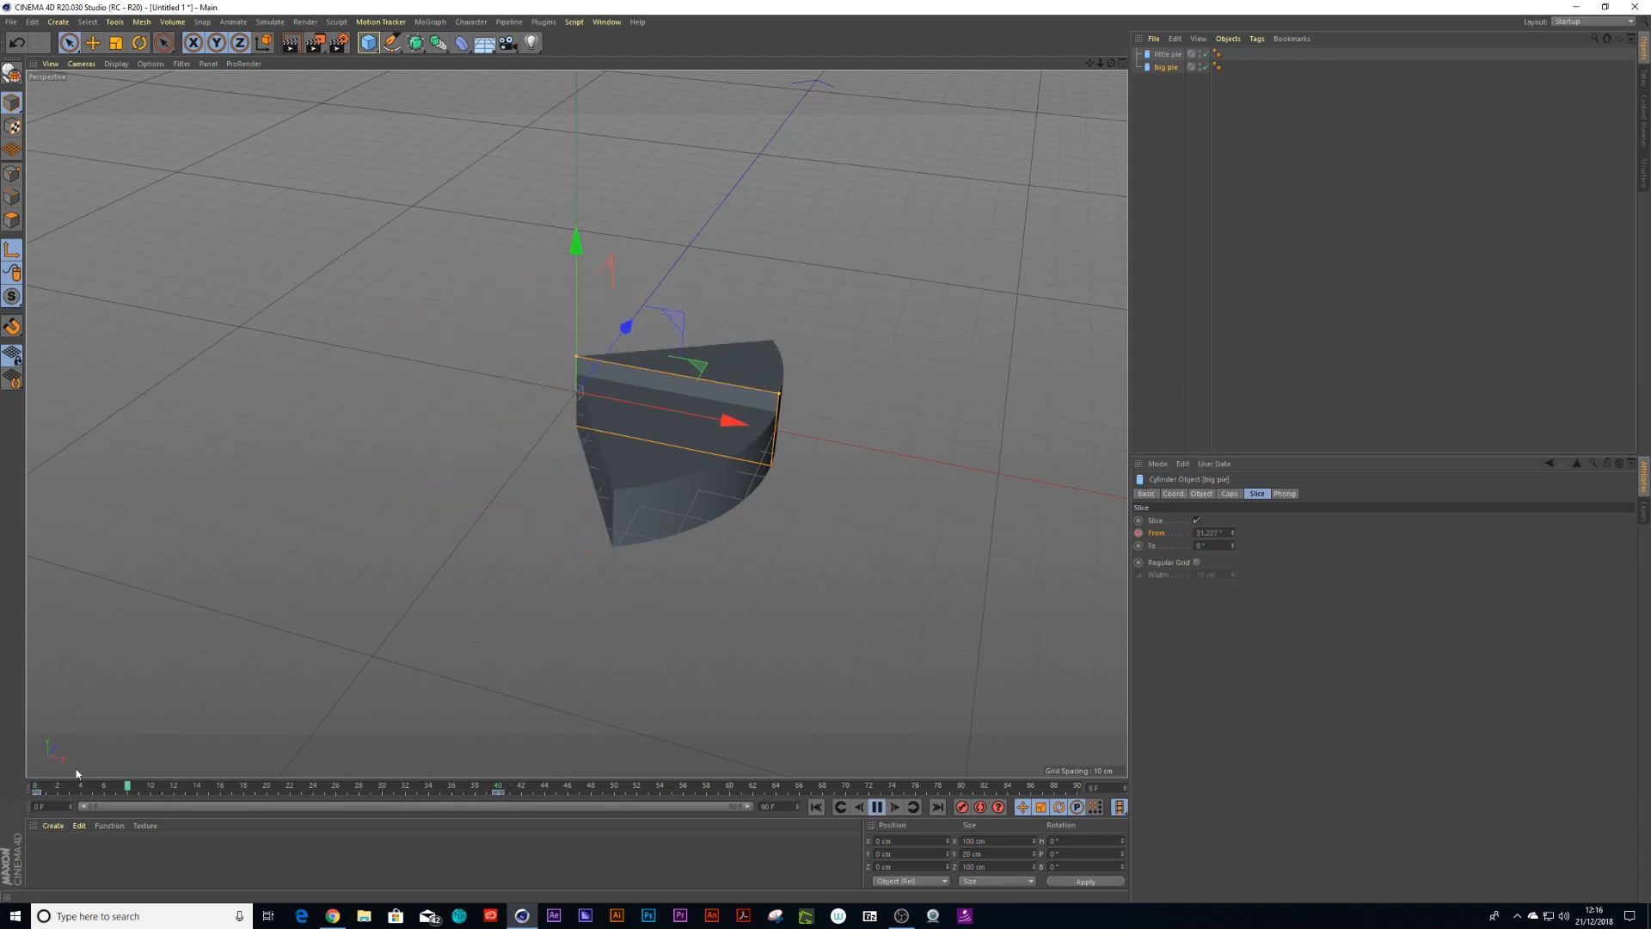
left_click(876, 807)
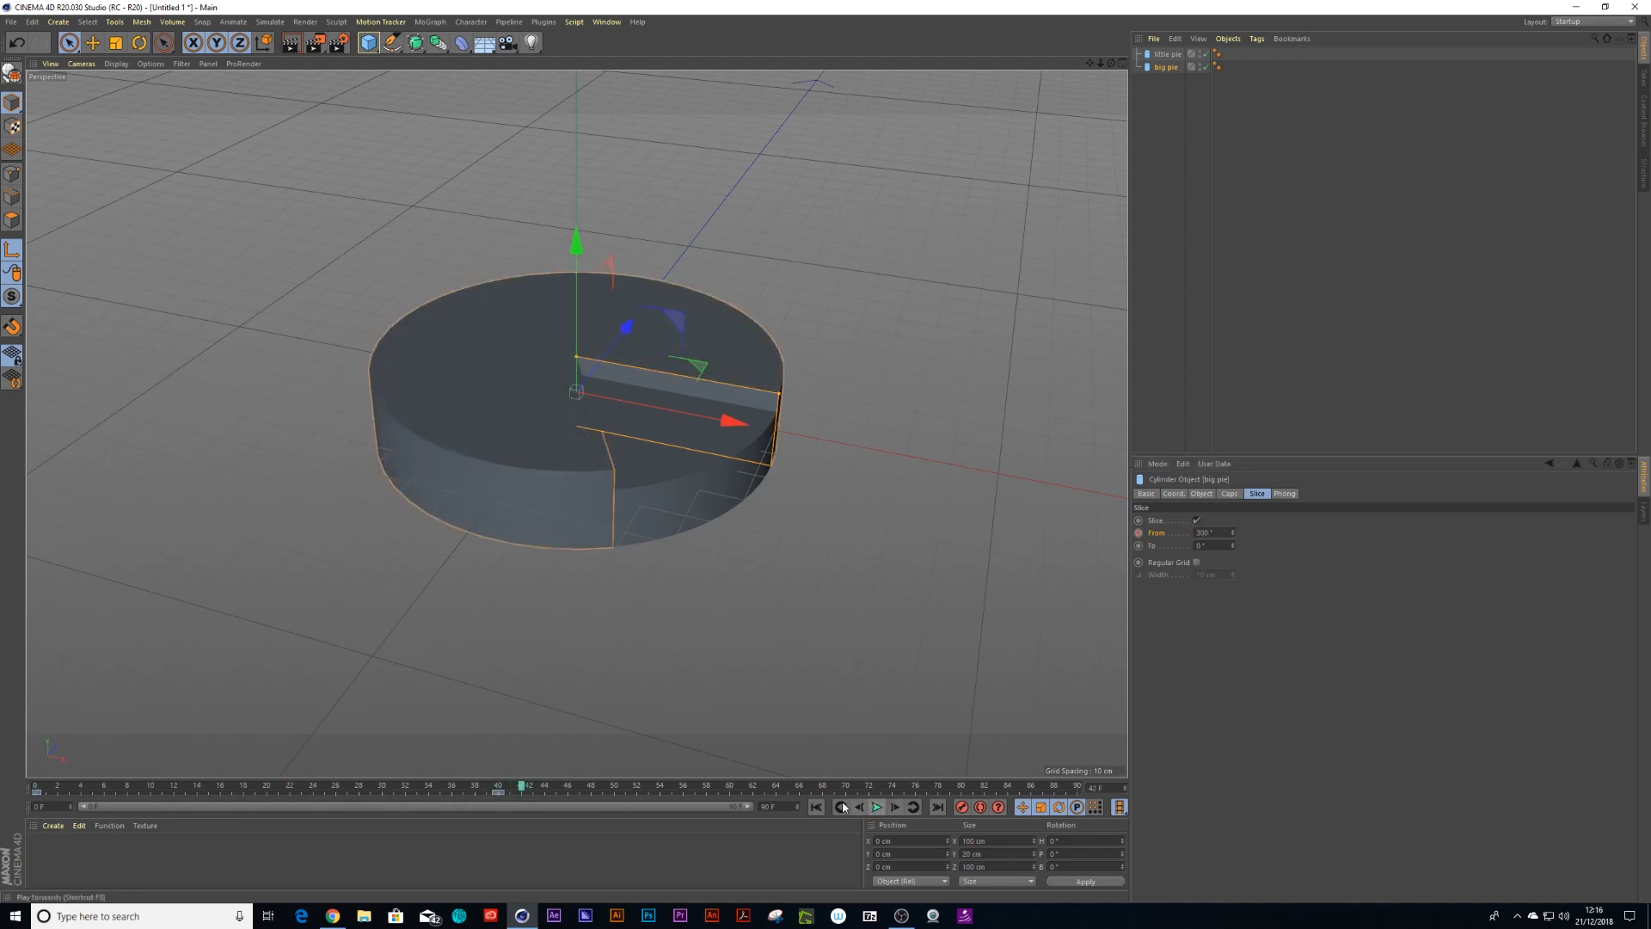
At frame 40, set the little pie's slice From angle to 0° and keyframe it
left_click(499, 788)
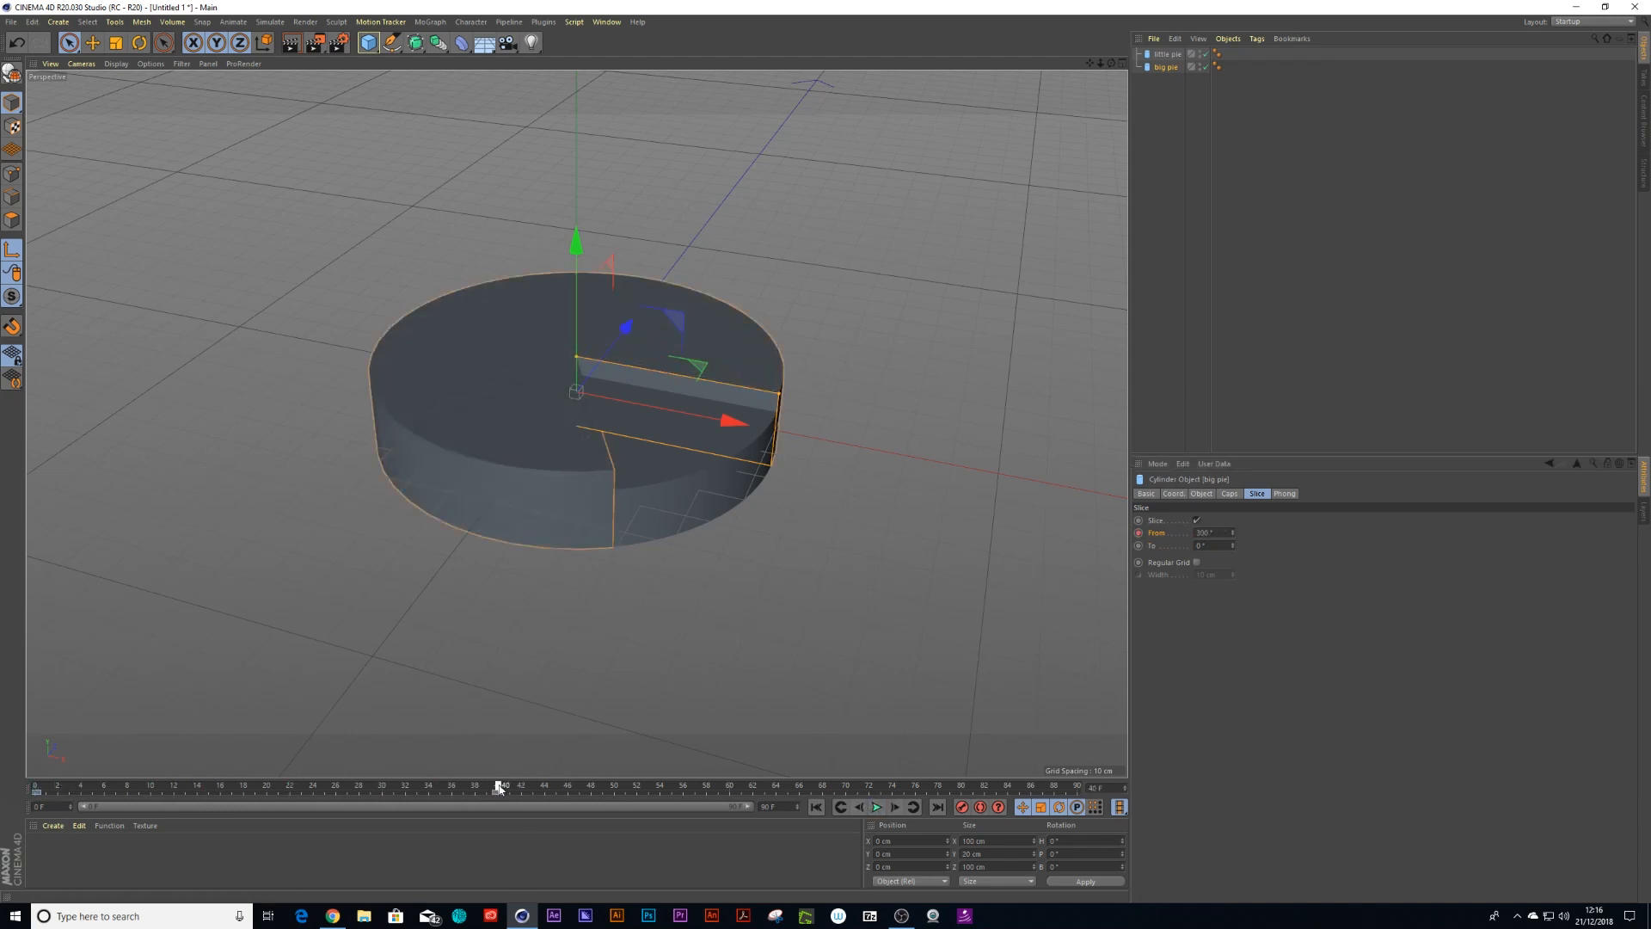
left_click(1168, 54)
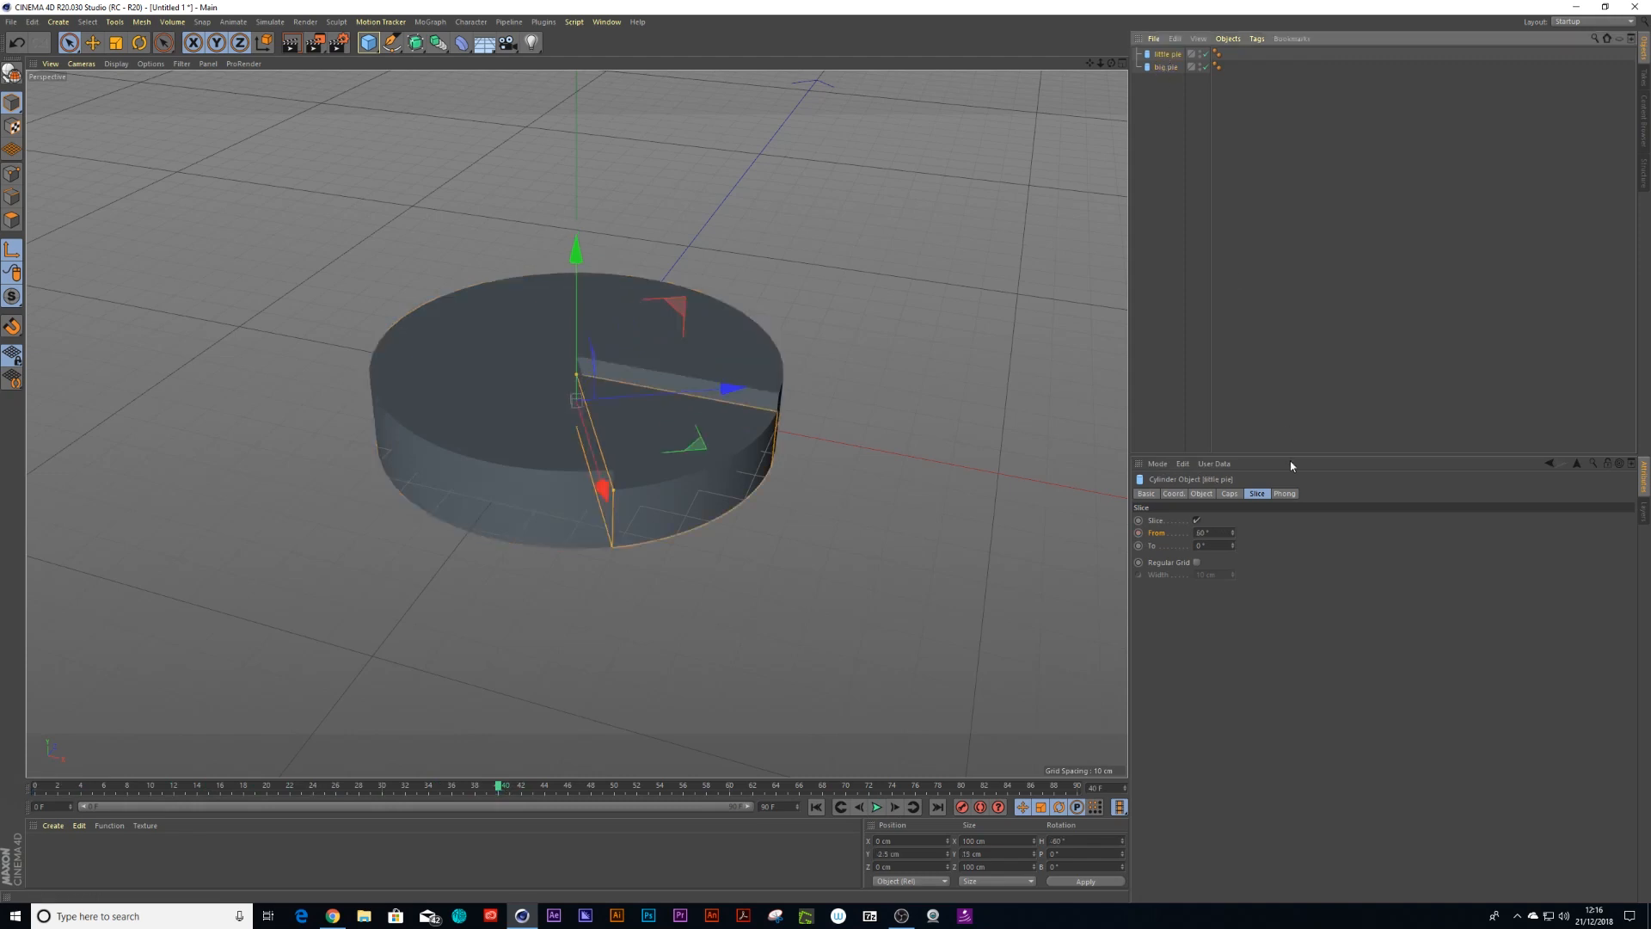
left_click(1139, 534)
left_click_drag(1212, 534, 1152, 535)
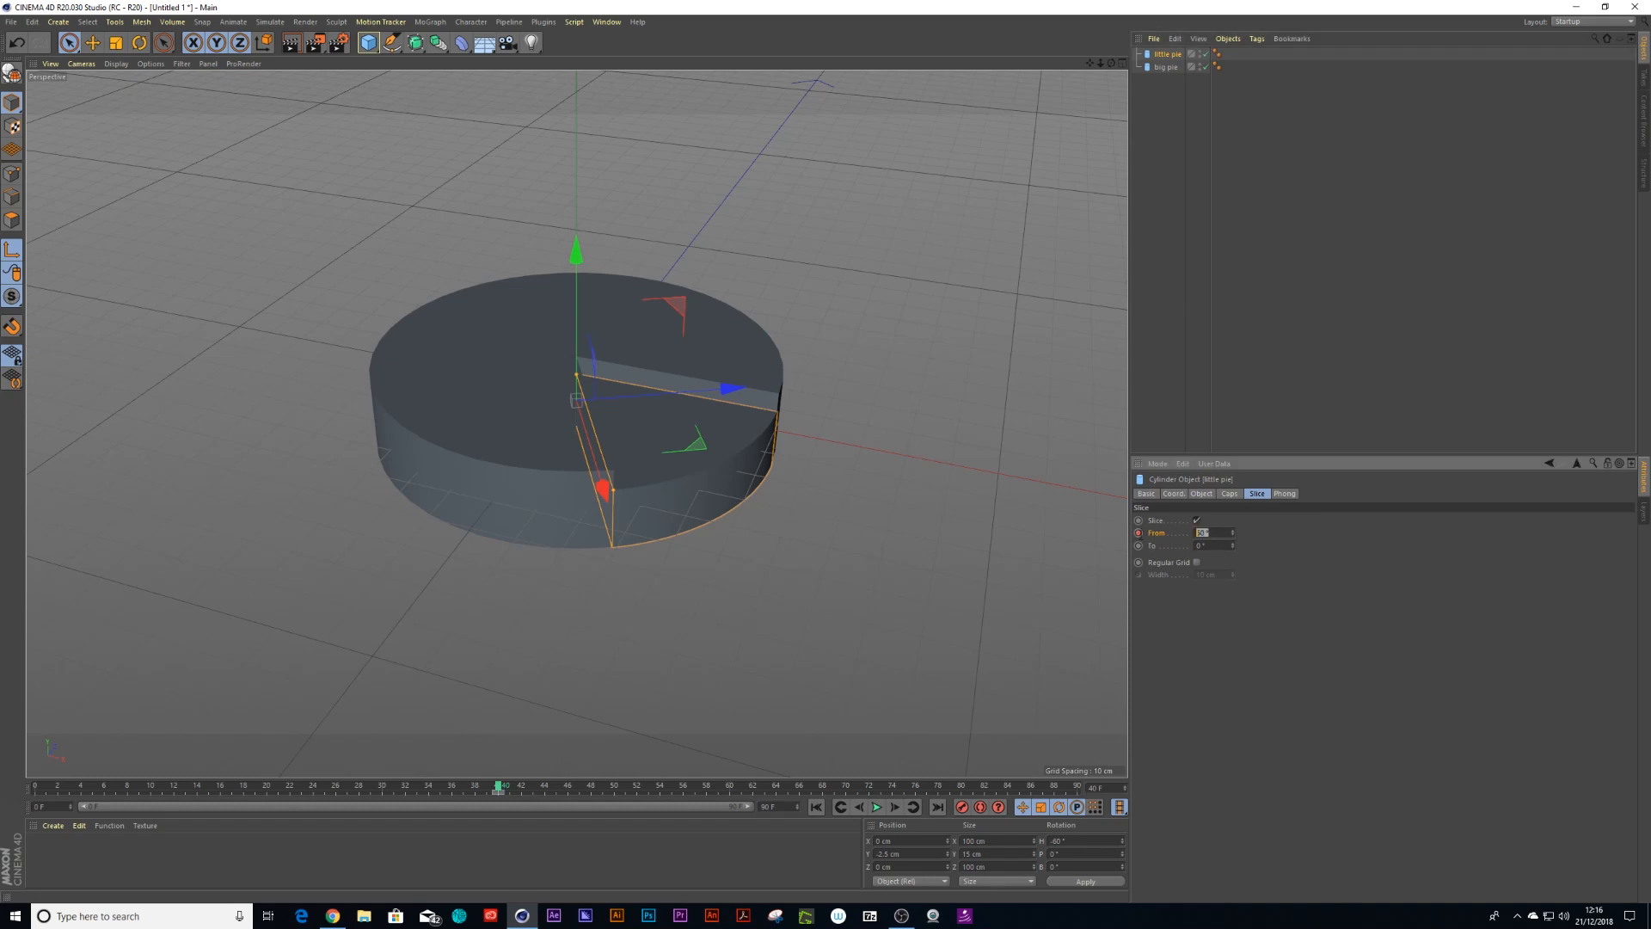
type("0")
key("Return")
left_click(1138, 533)
At frame 50, set the little pie's slice From angle to 60° and keyframe it
left_click_drag(499, 787, 620, 800)
left_click_drag(1211, 534, 1162, 543)
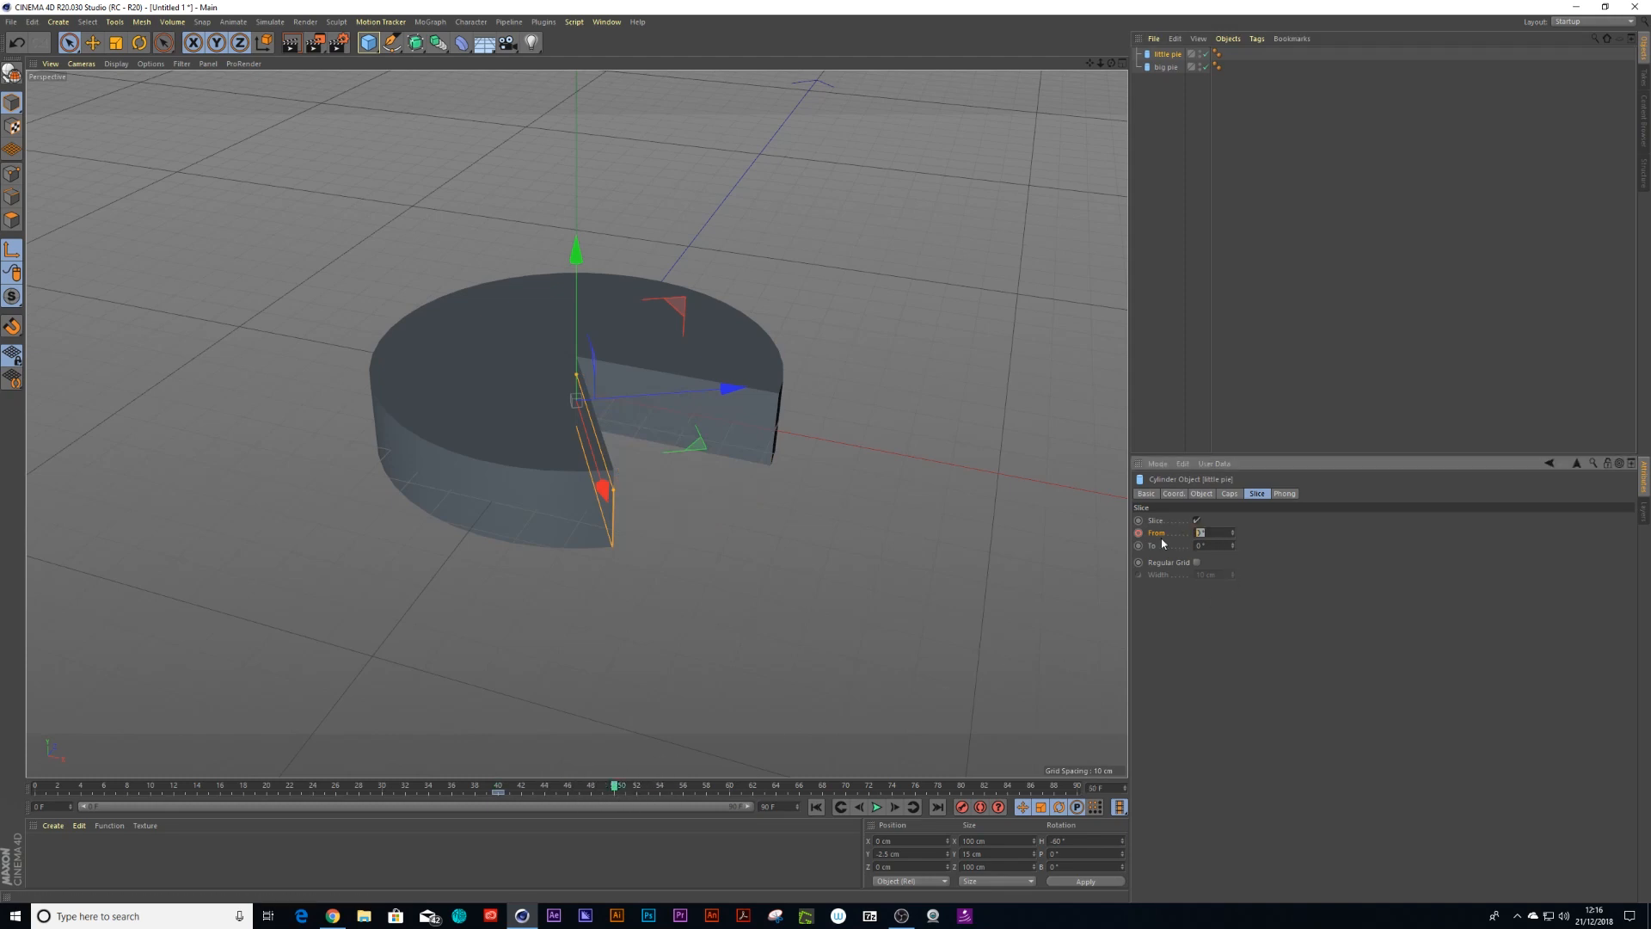
type("60")
key("Return")
left_click(1138, 532)
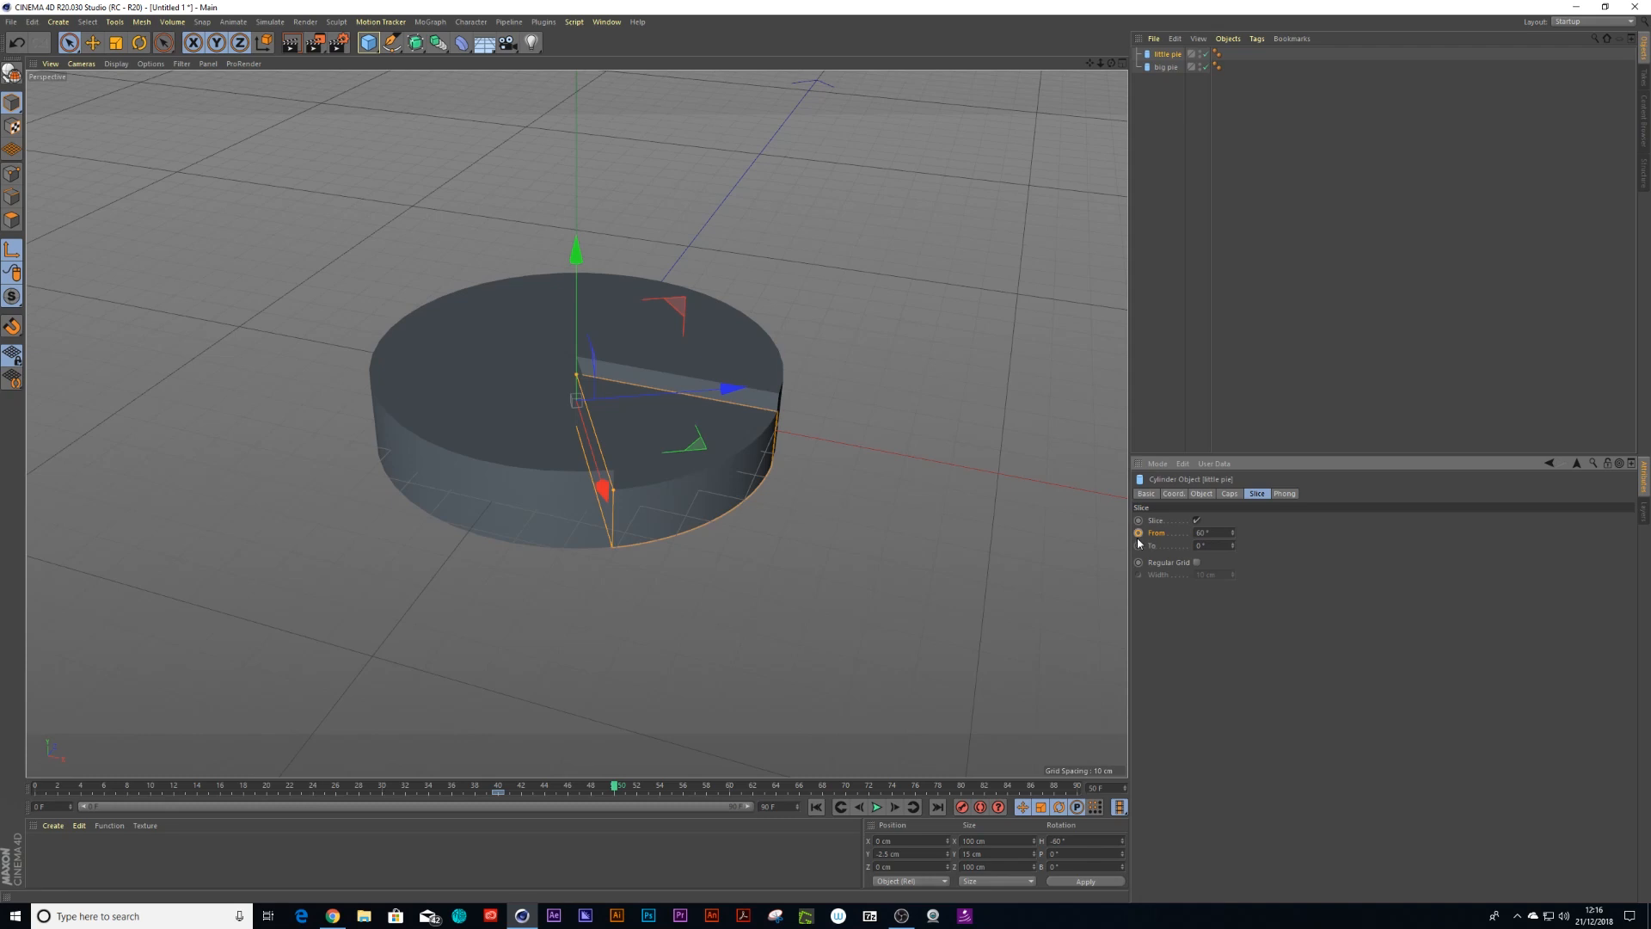
Play back the animation from the start to preview both pies' slicing
left_click_drag(616, 786, 37, 778)
key("F8")
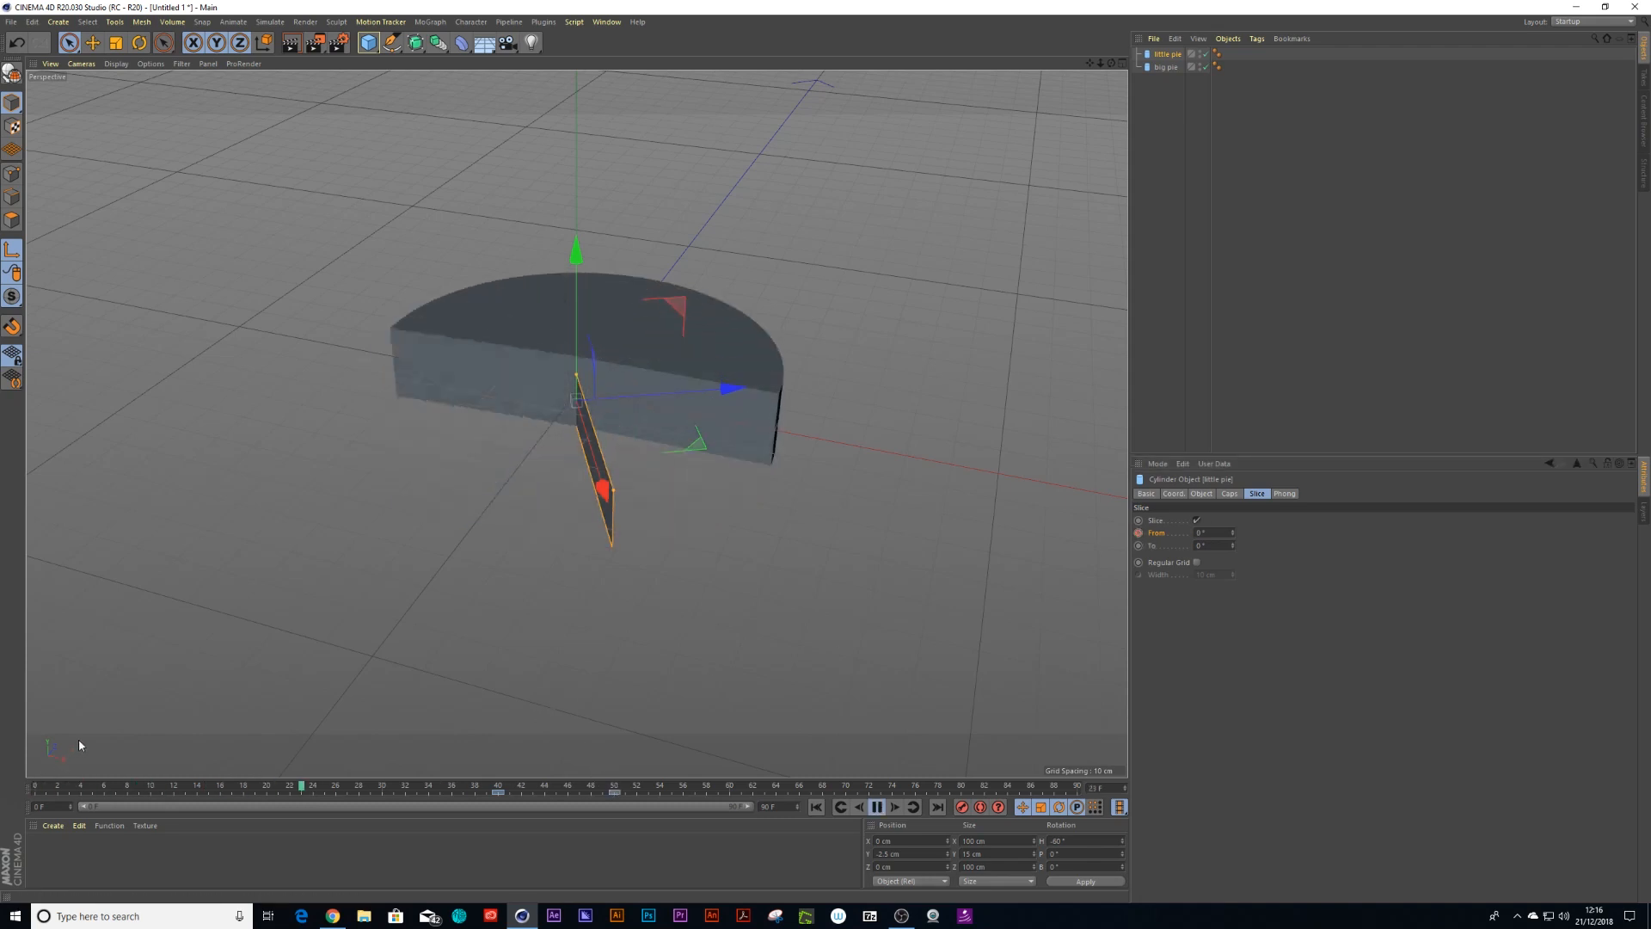
left_click(876, 807)
left_click(498, 786)
left_click_drag(484, 792, 47, 788)
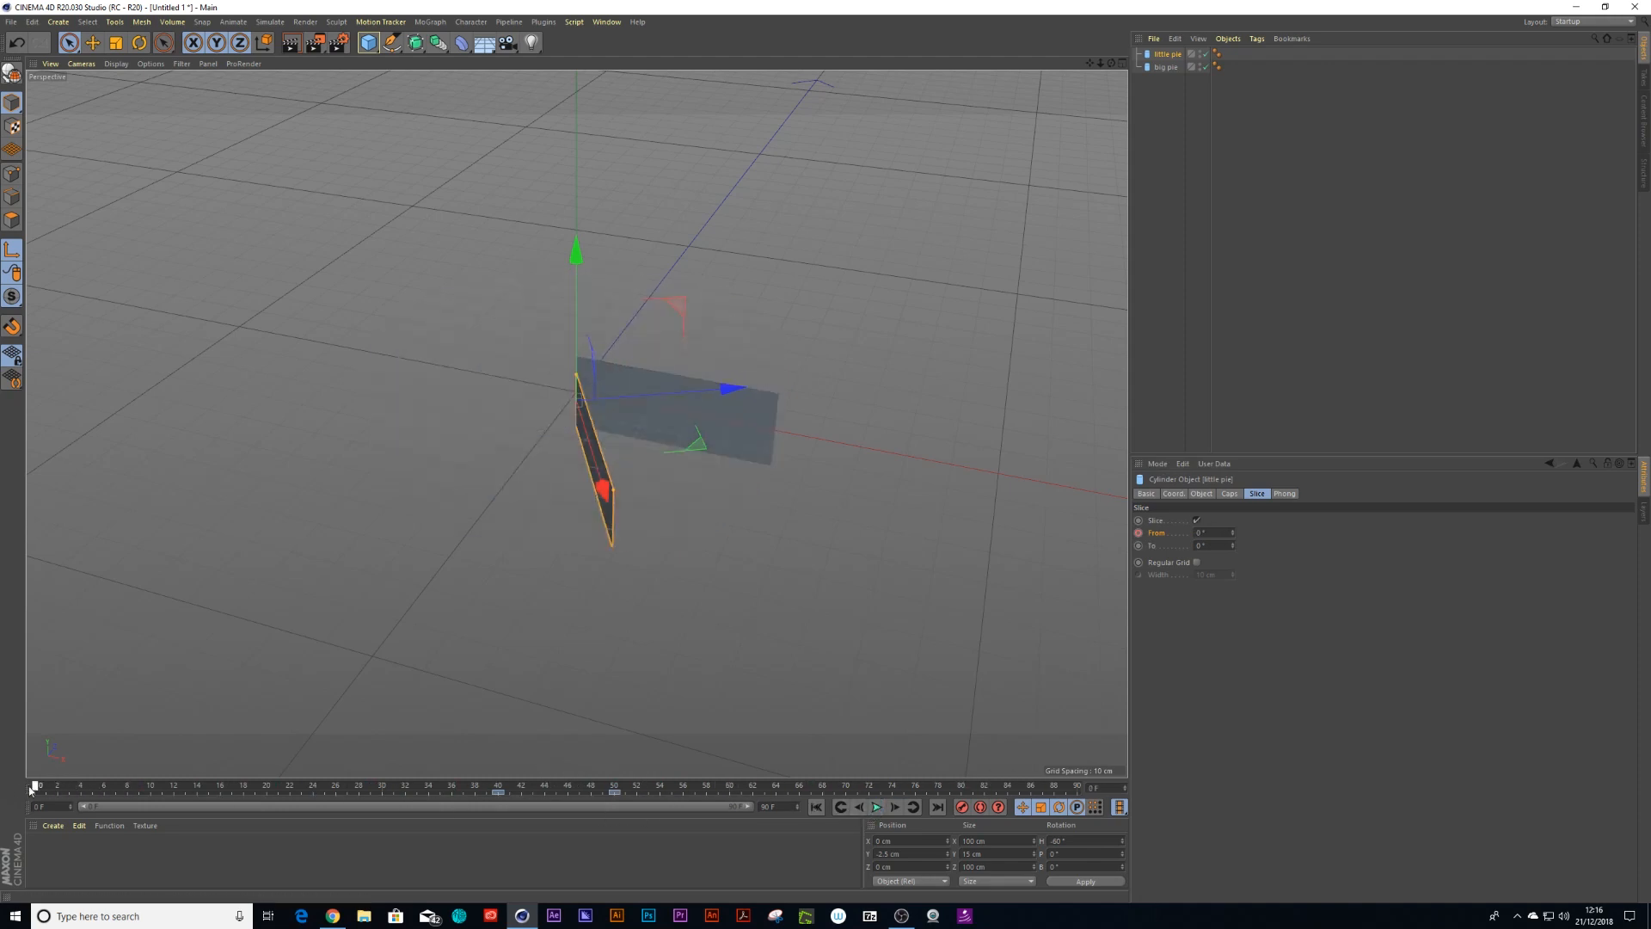
Open the big pie's slice From F-curve and steepen the last key's tangent to remove its ease-out
left_click(1153, 67)
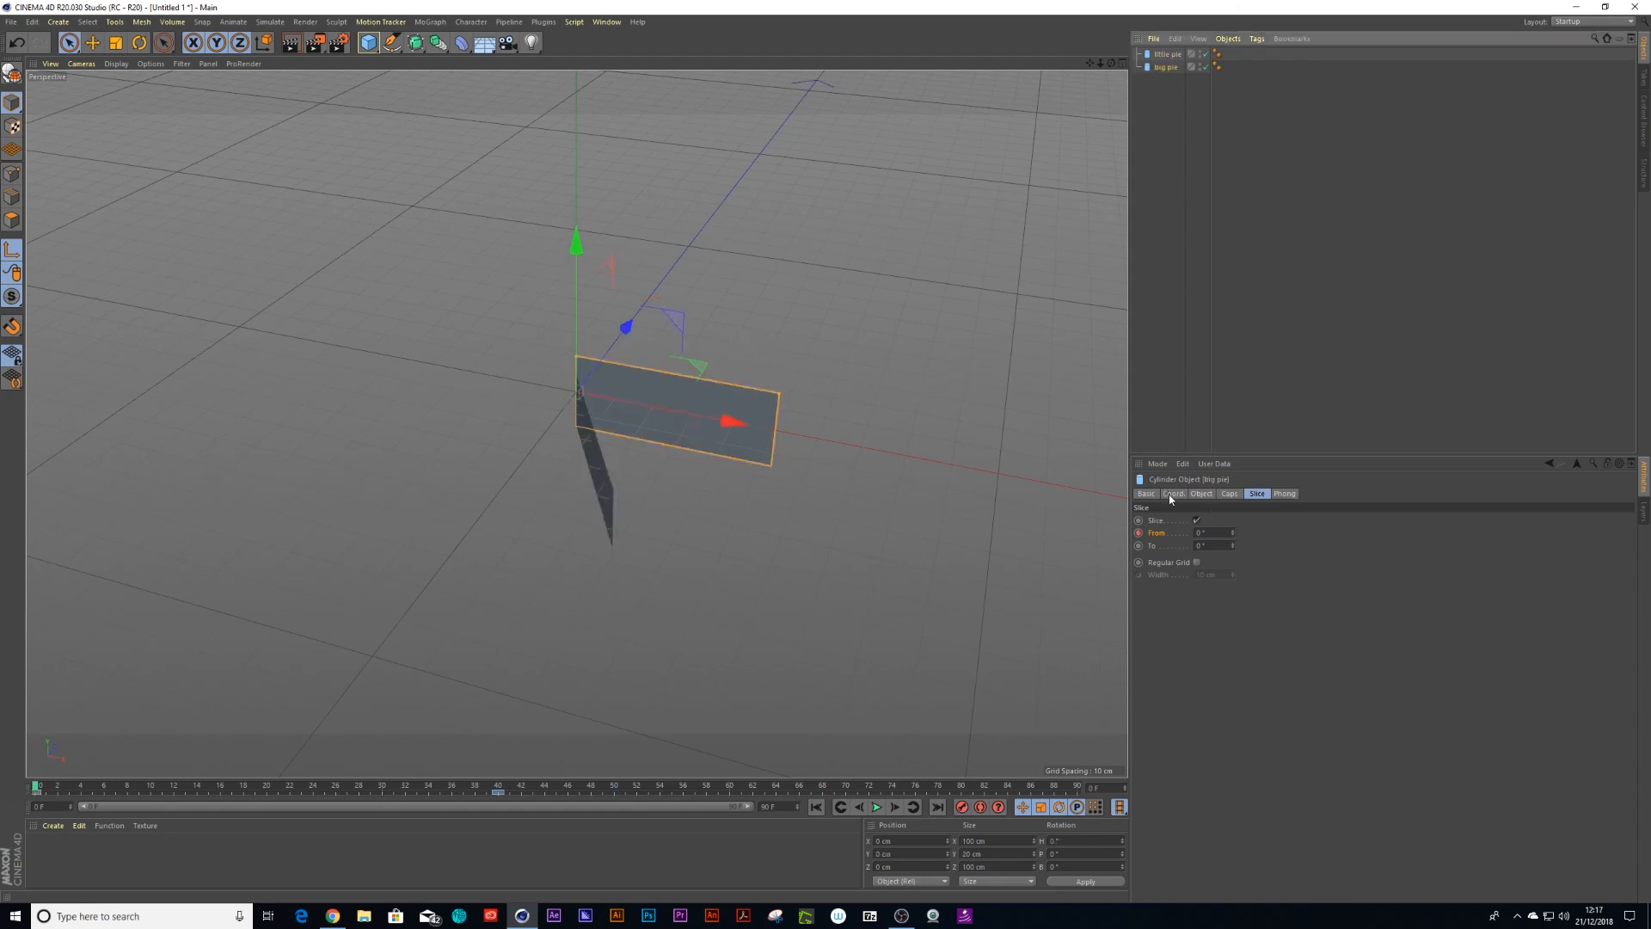
right_click(1138, 533)
mouse_move(1161, 545)
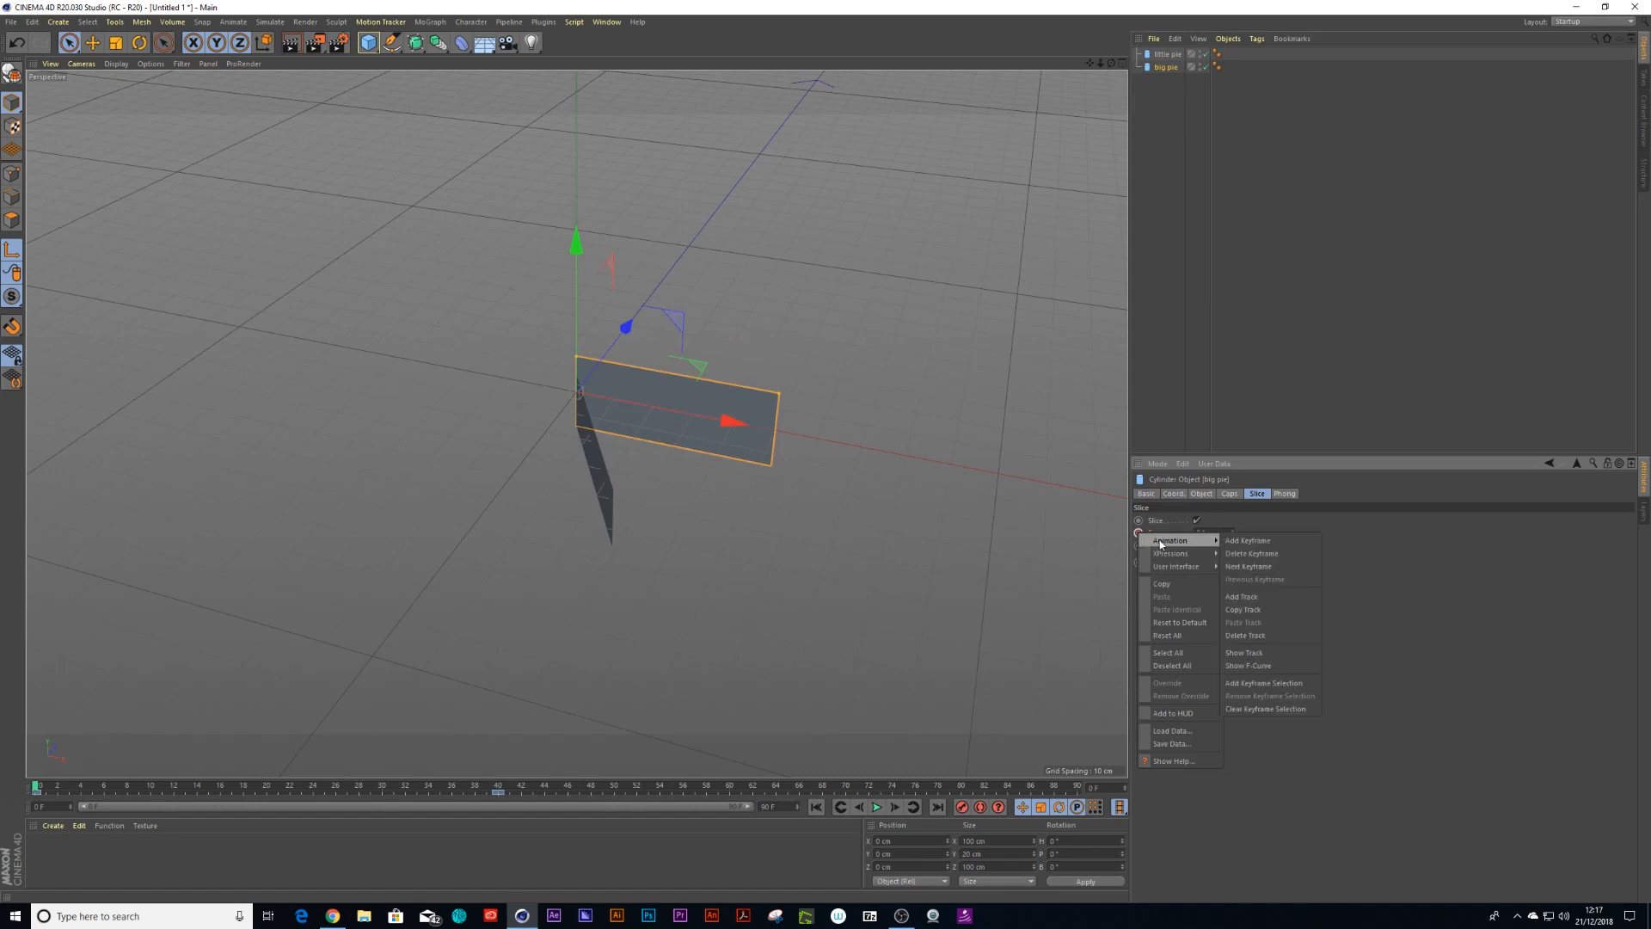
left_click(1252, 665)
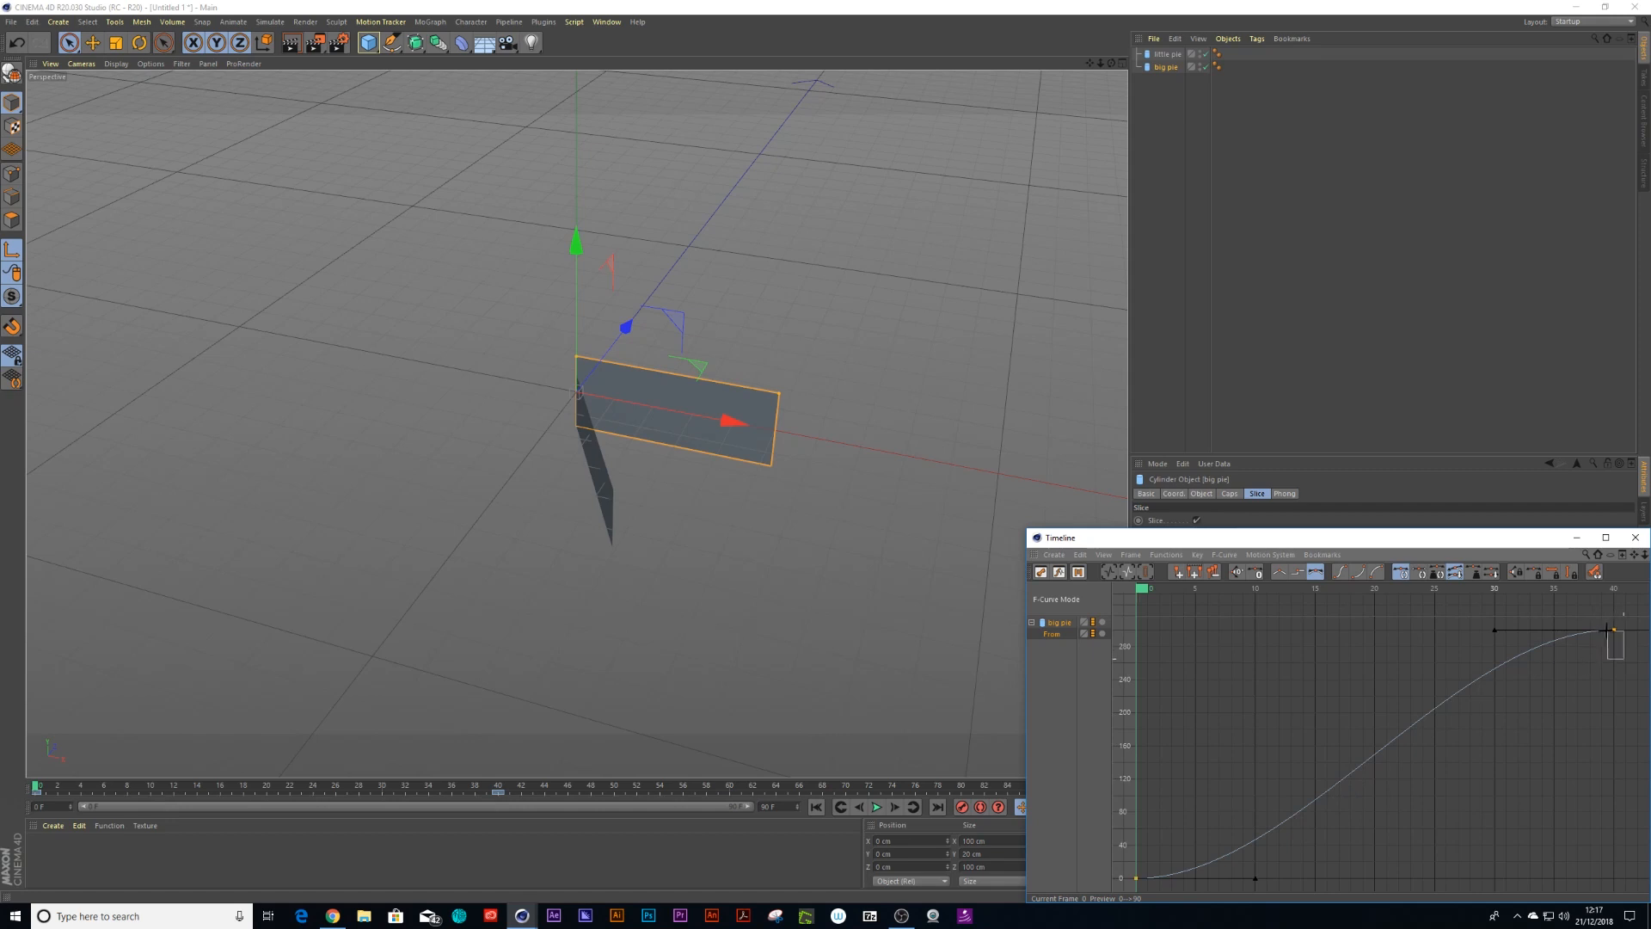
left_click(1534, 633)
left_click_drag(1500, 633, 1476, 735)
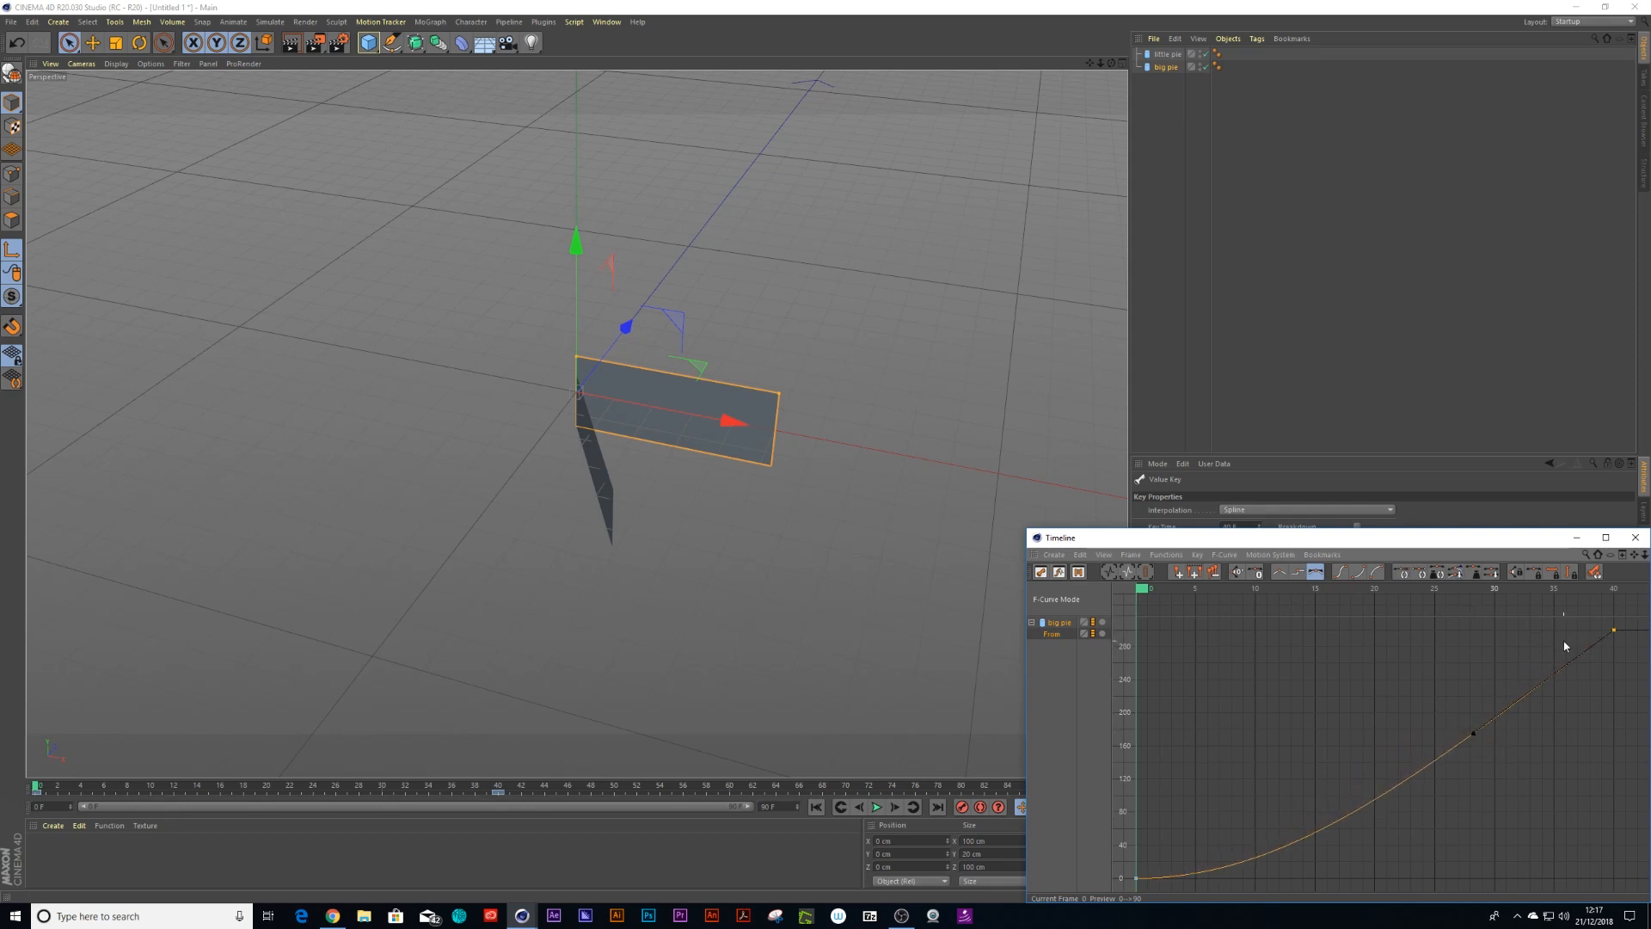
left_click_drag(1557, 540, 1513, 537)
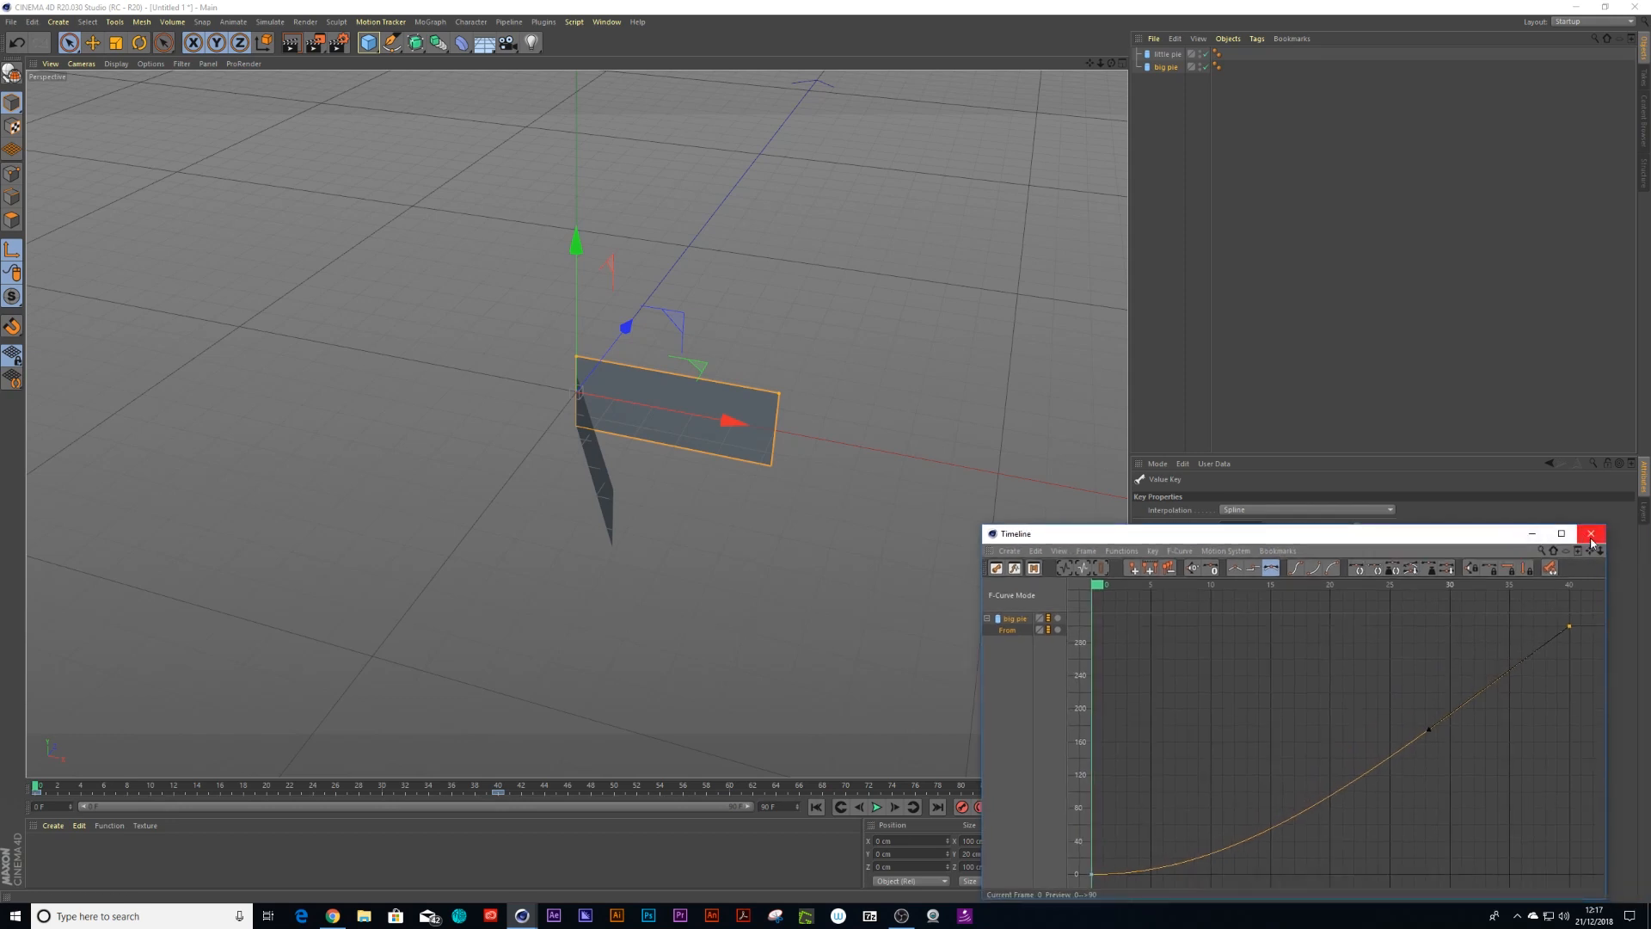
left_click(1591, 534)
Open the little pie's slice From F-curve and raise the first key's tangent to remove its ease-in
left_click(1166, 53)
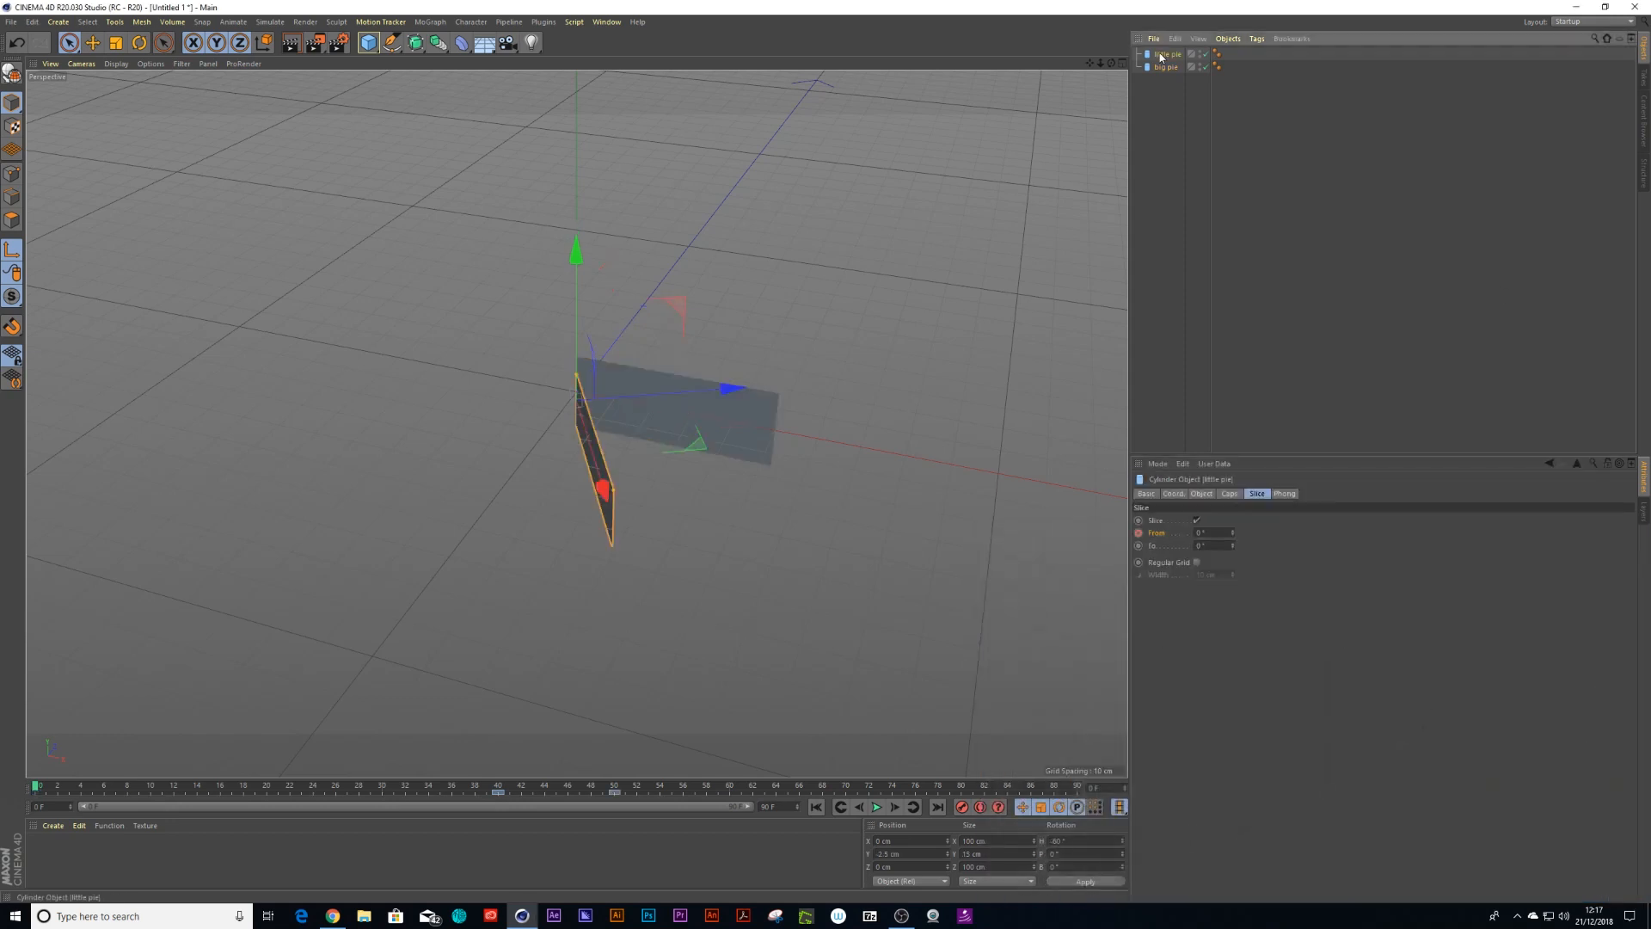
right_click(1139, 534)
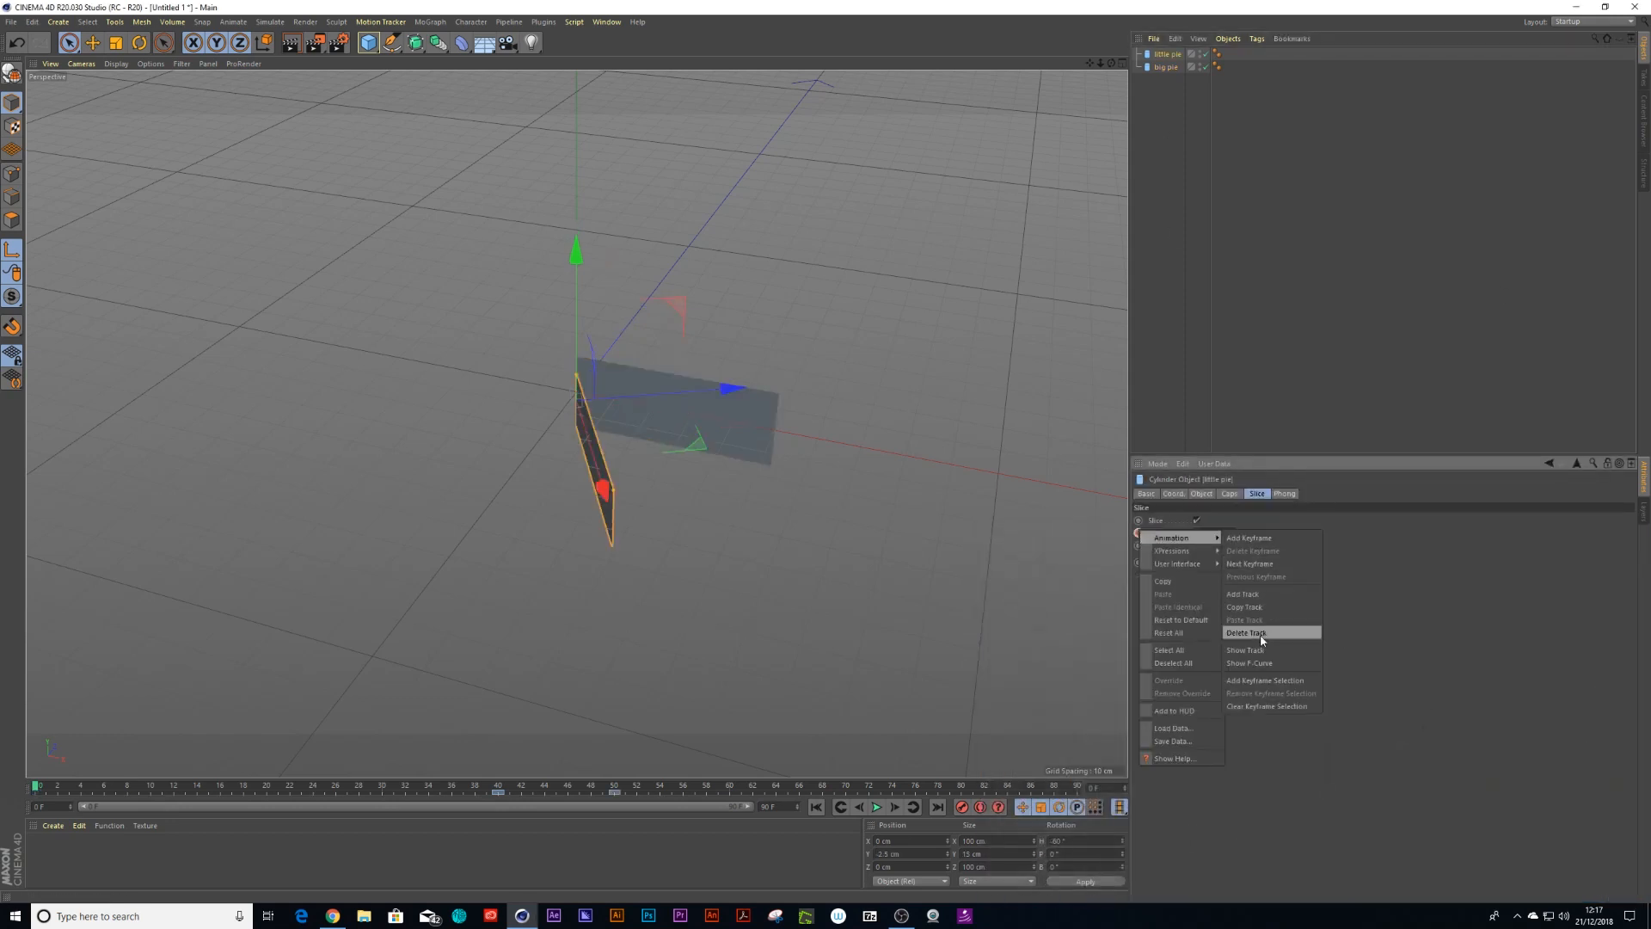
left_click(1261, 664)
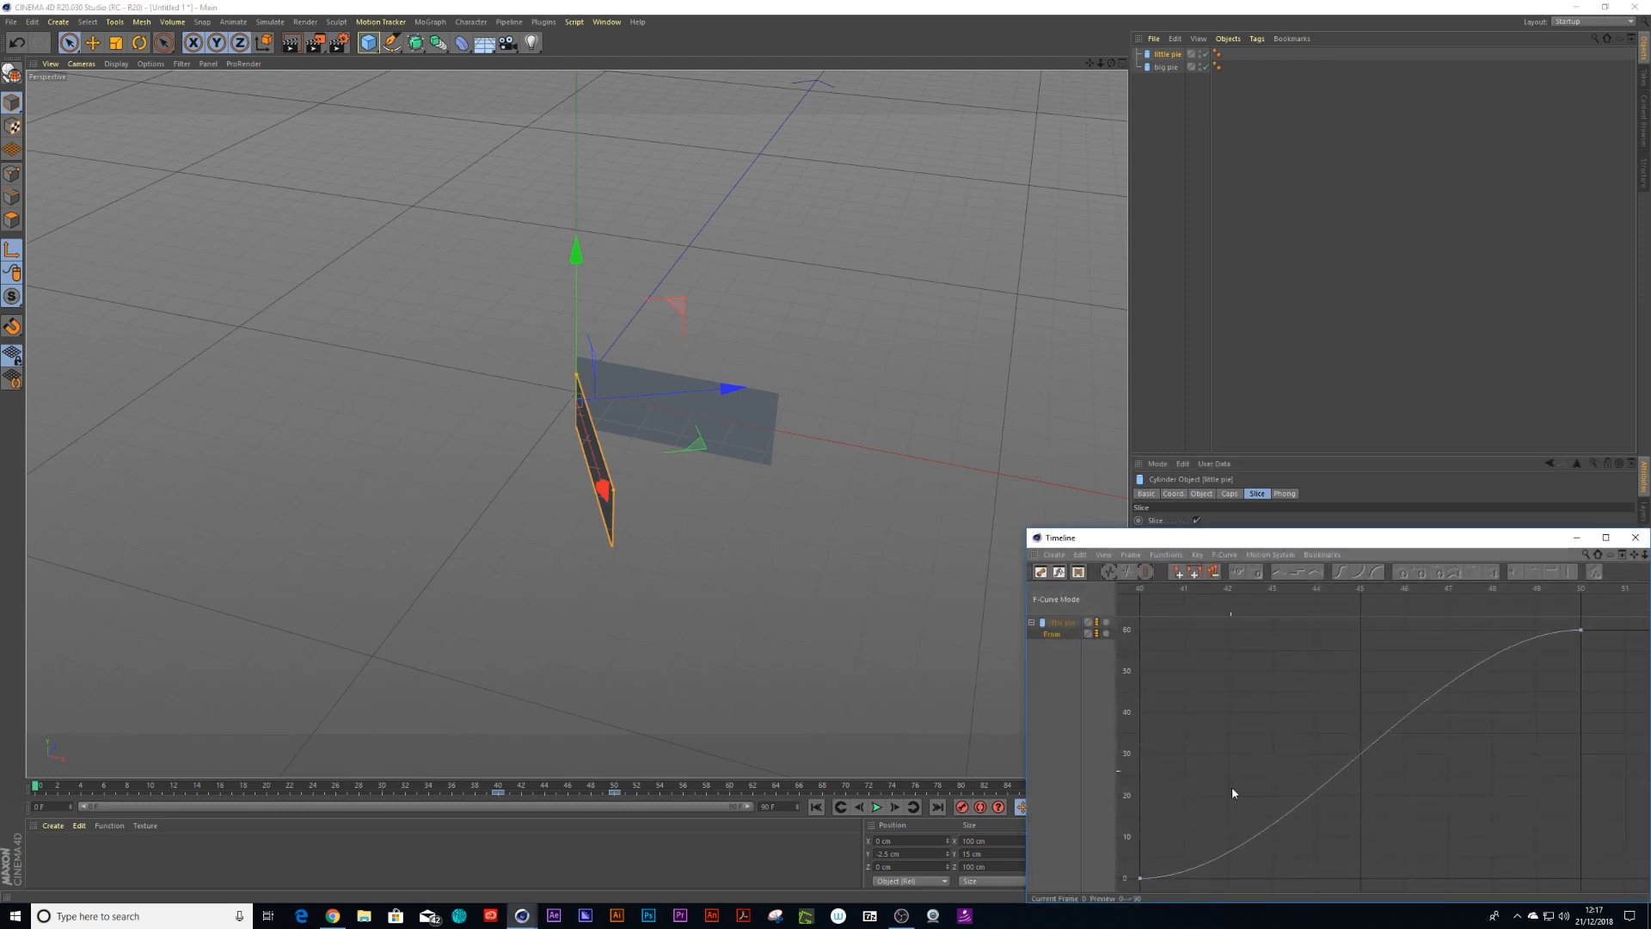
left_click(1140, 878)
left_click_drag(1253, 878, 1291, 762)
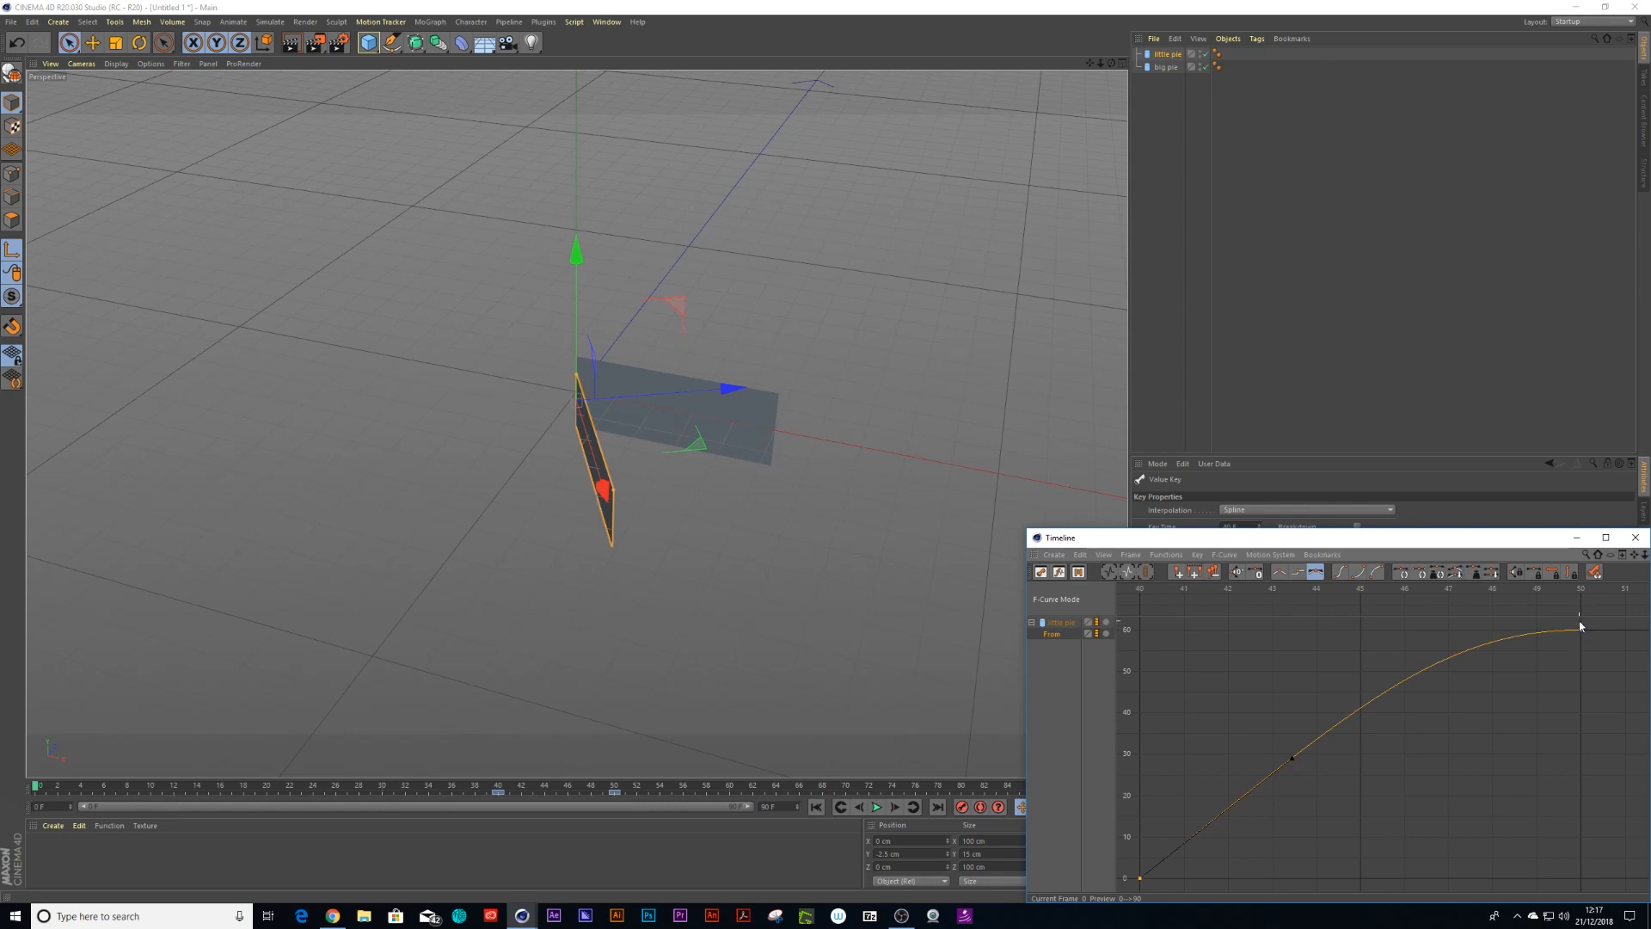
Play back the animation from the start to preview the adjusted slice timing
left_click_drag(688, 790, 37, 787)
key("F8")
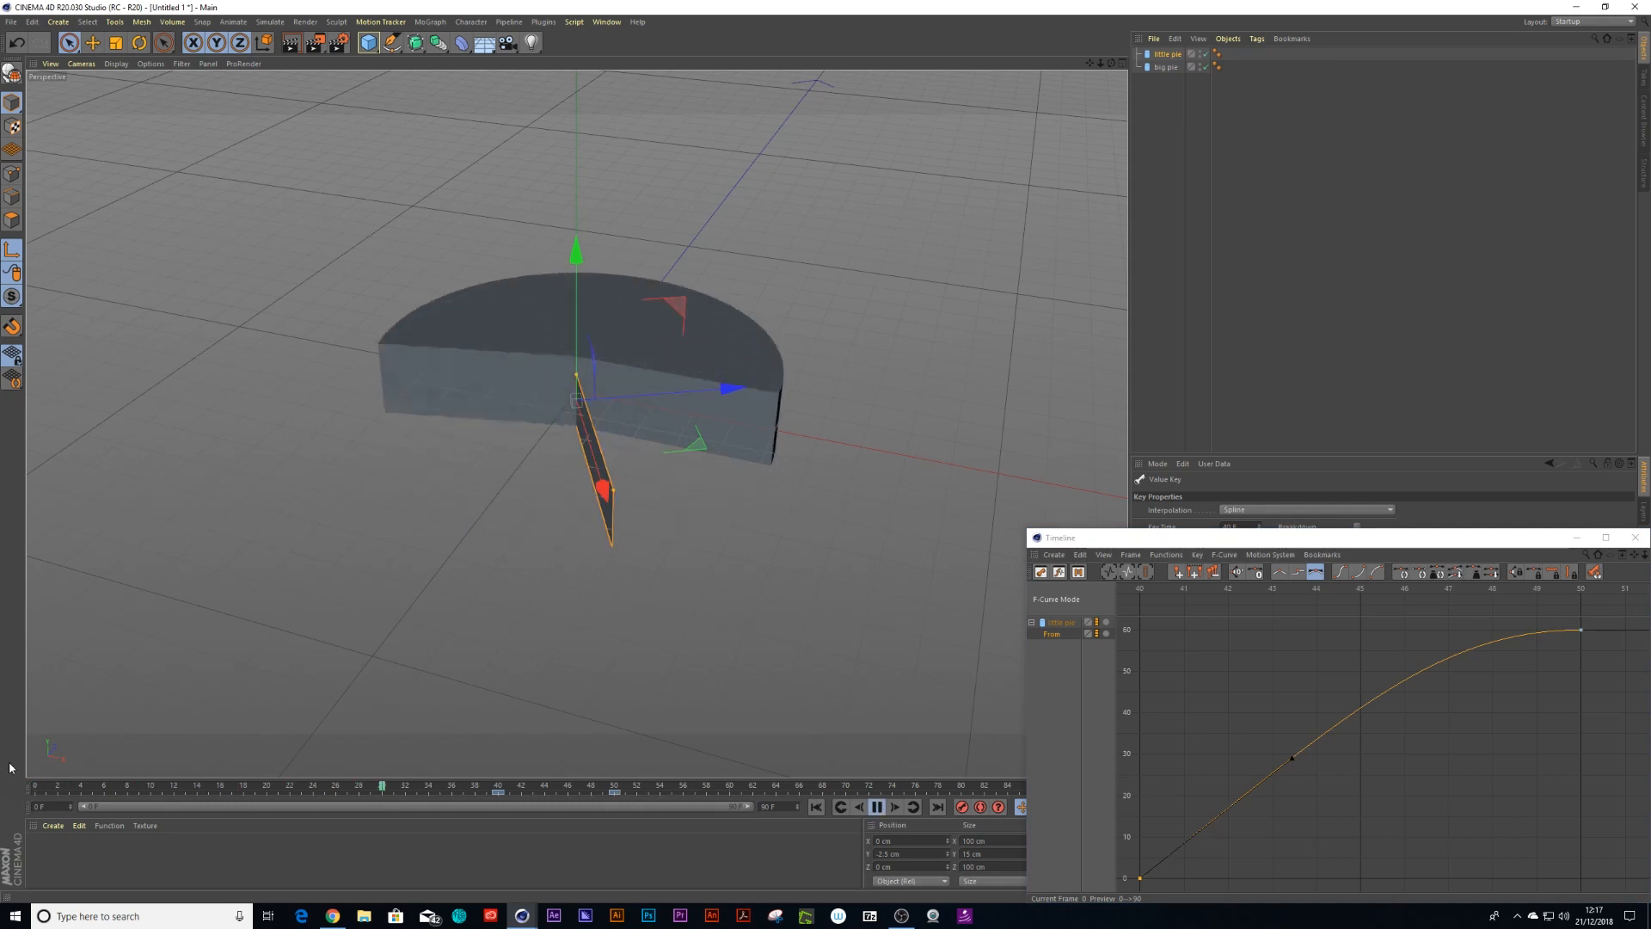
left_click(877, 807)
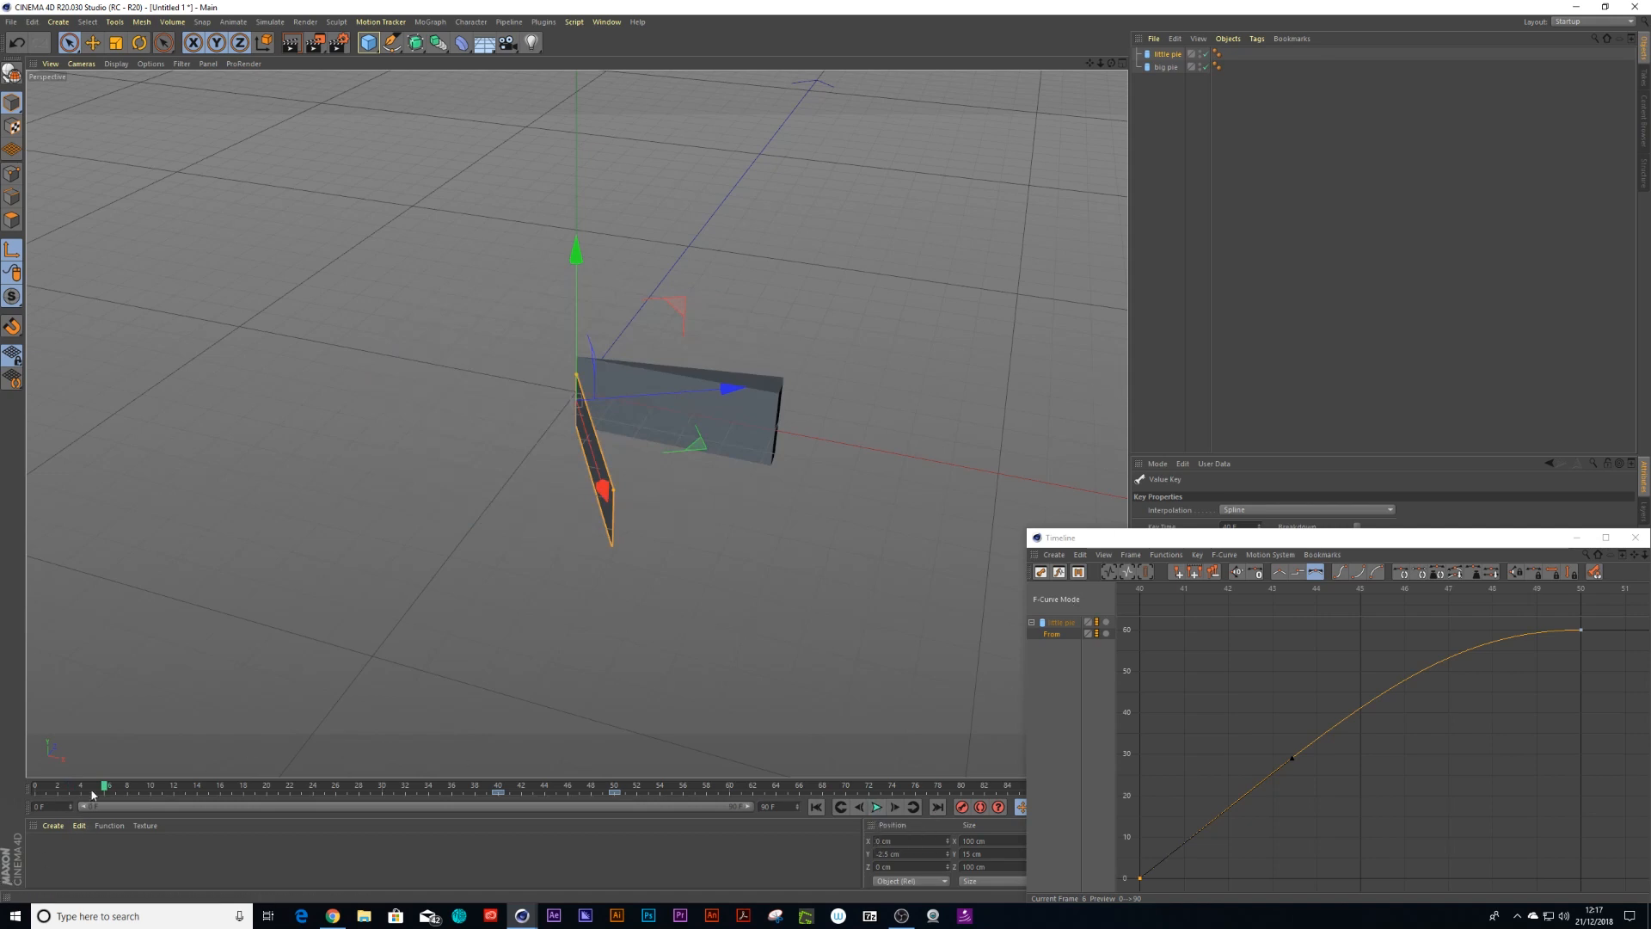
left_click_drag(105, 790, 35, 790)
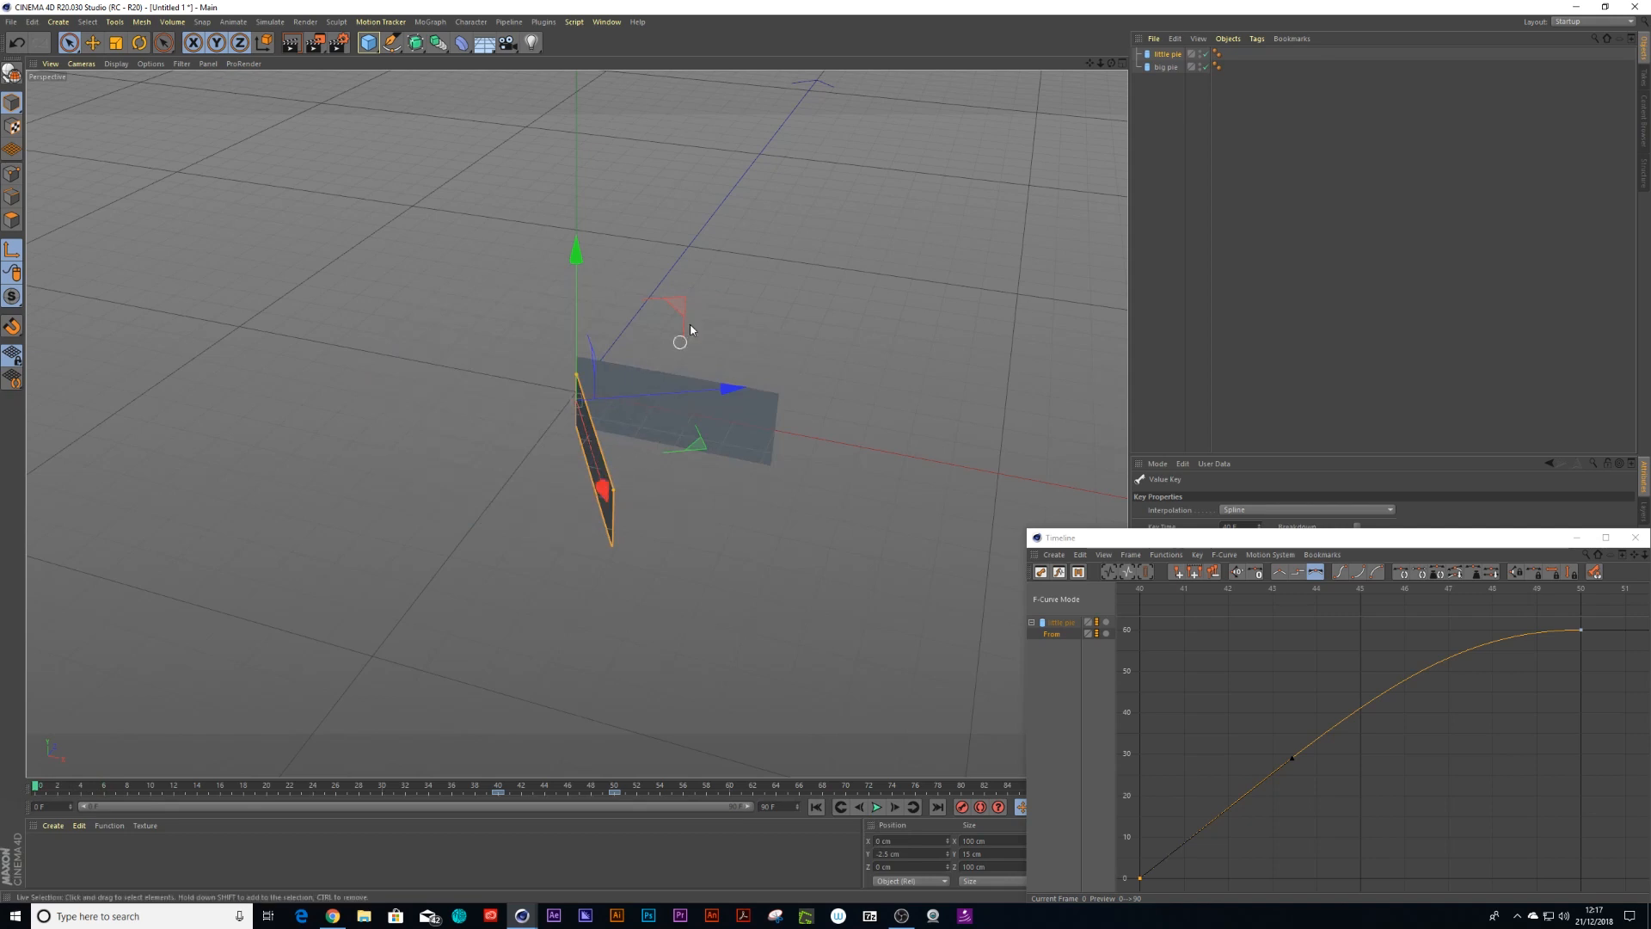
At frame 0, keyframe the big pie's Visible in Editor and Visible in Renderer set to Off
left_click(1166, 68)
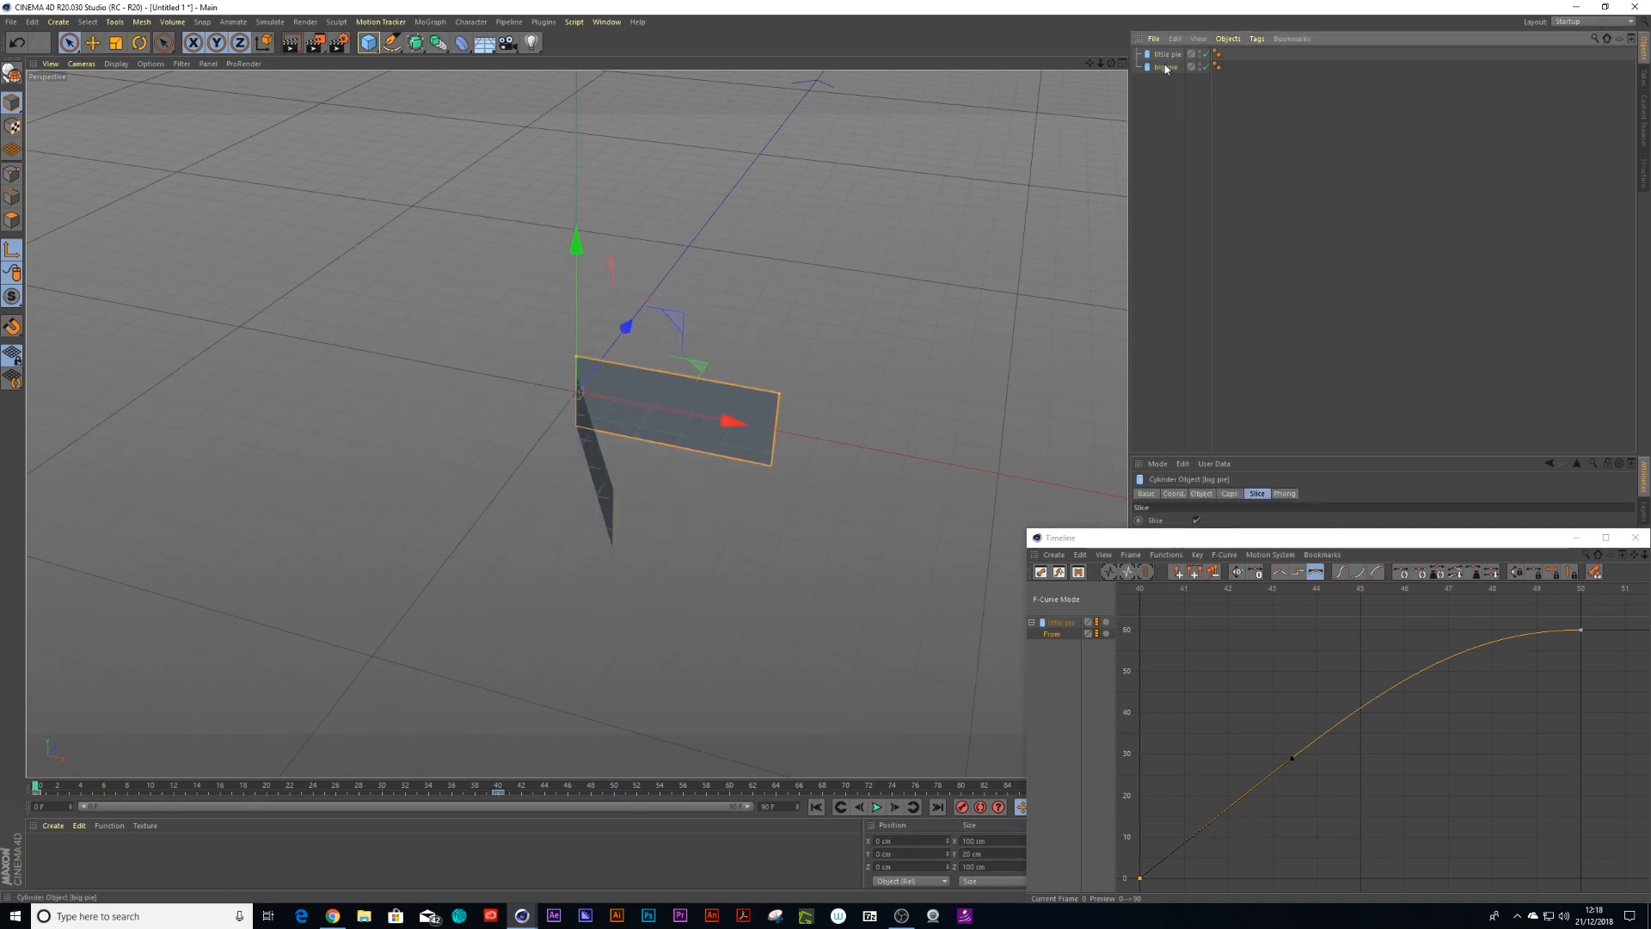
left_click_drag(1485, 539, 1409, 514)
left_click(1561, 516)
left_click(1147, 494)
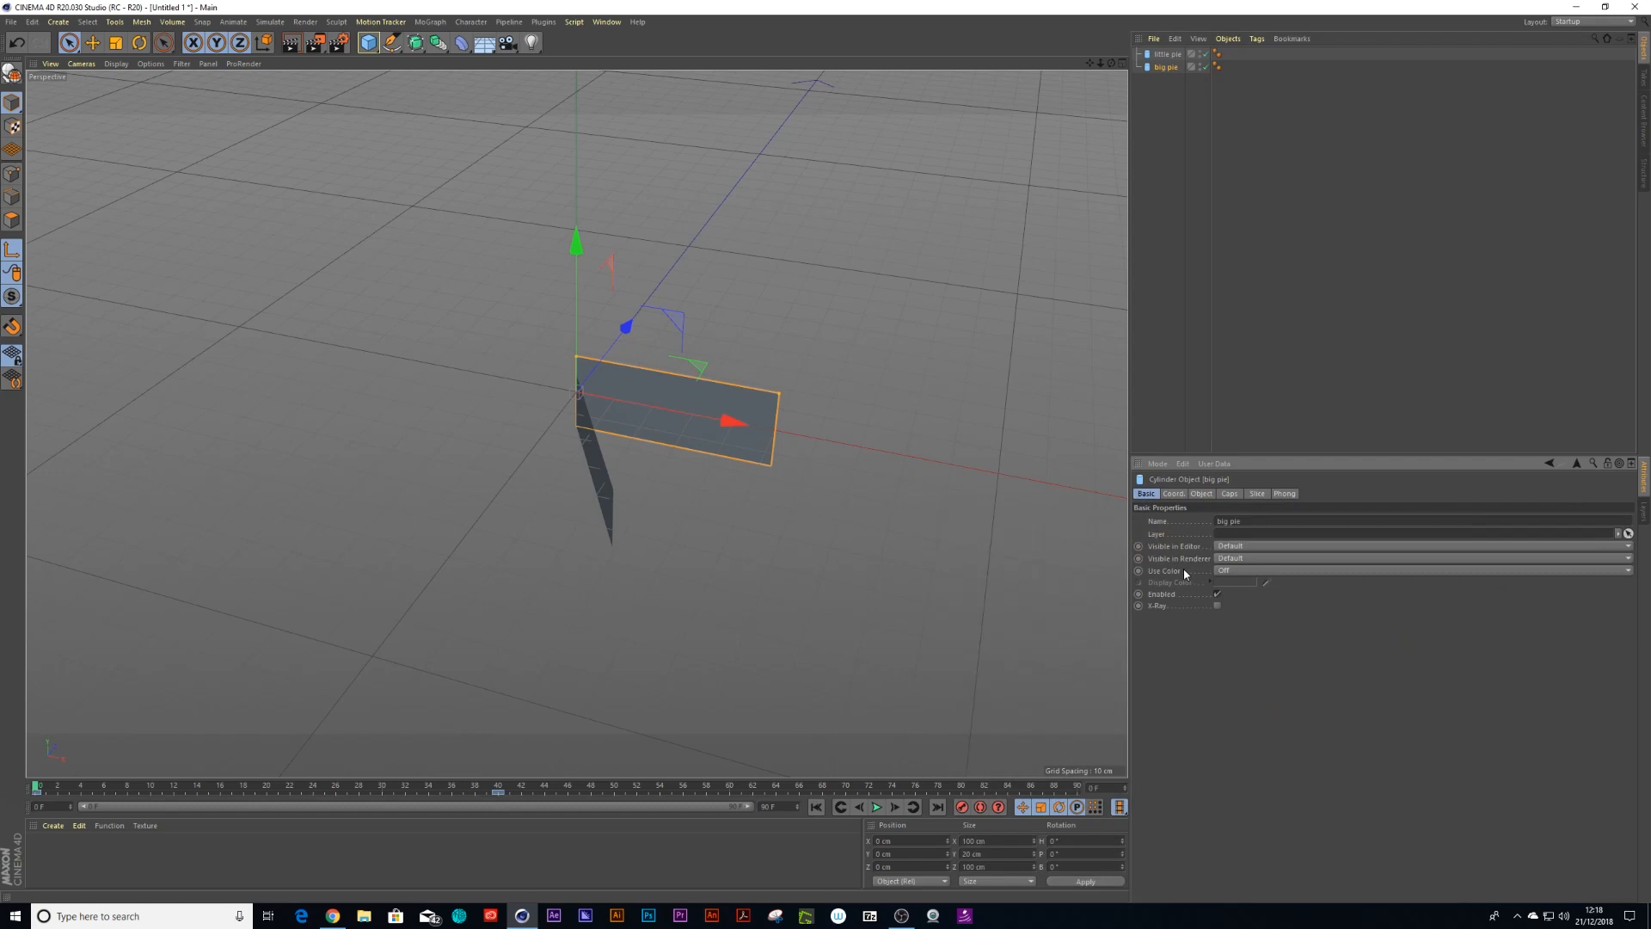
left_click(1139, 547)
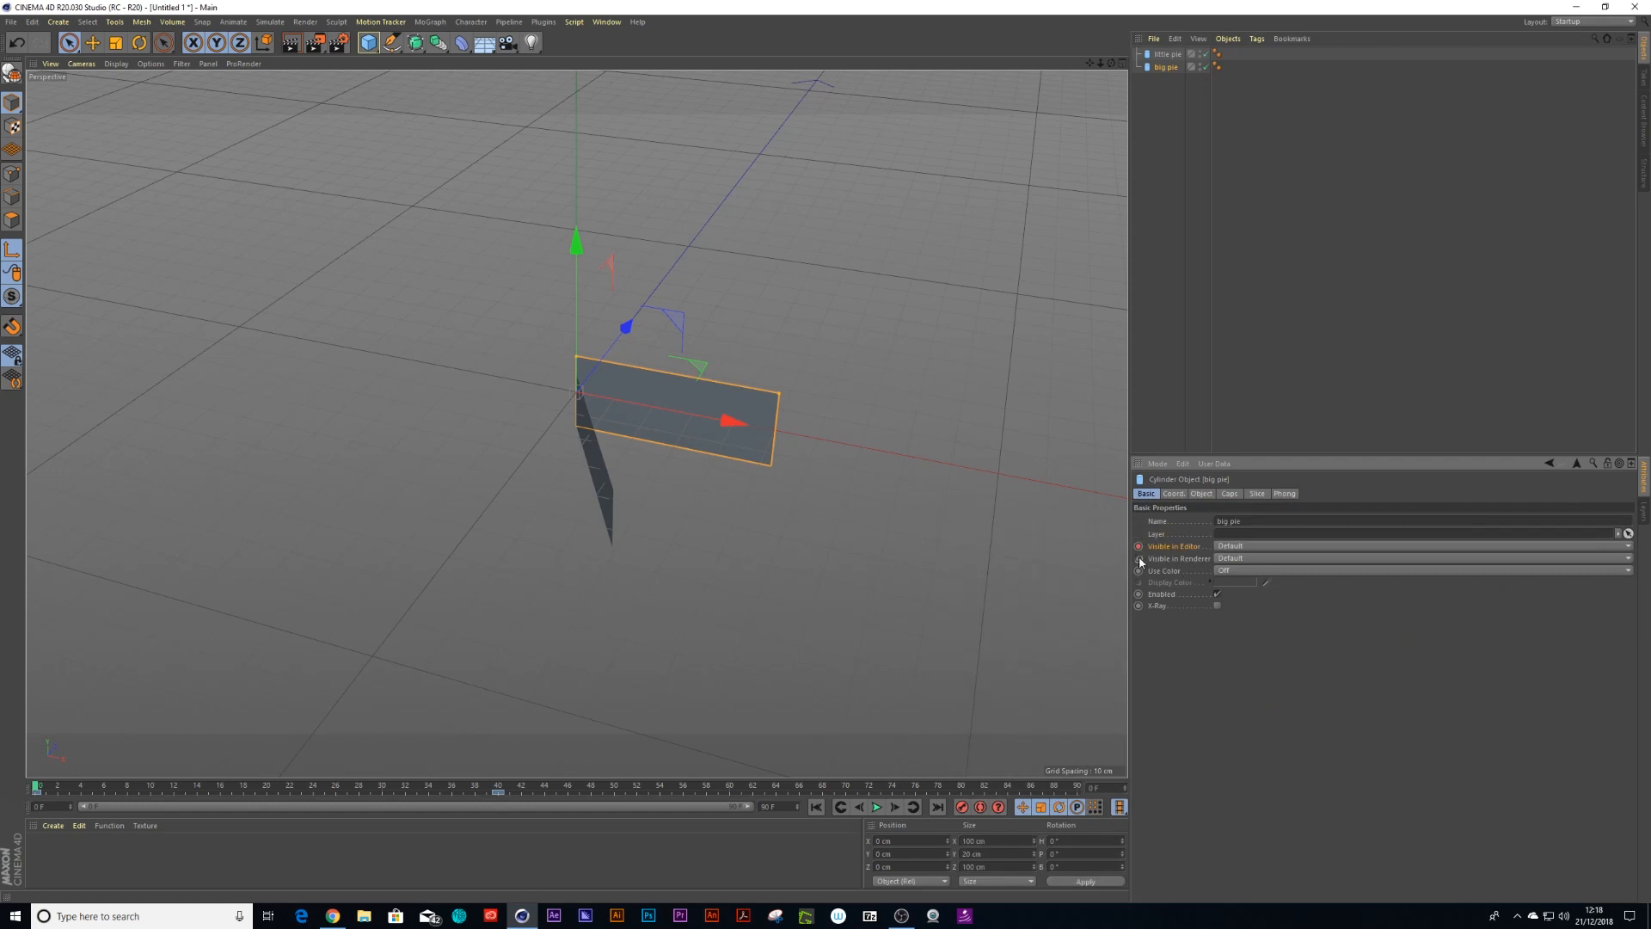
left_click(1229, 546)
left_click(1226, 584)
left_click(1226, 559)
left_click(1225, 597)
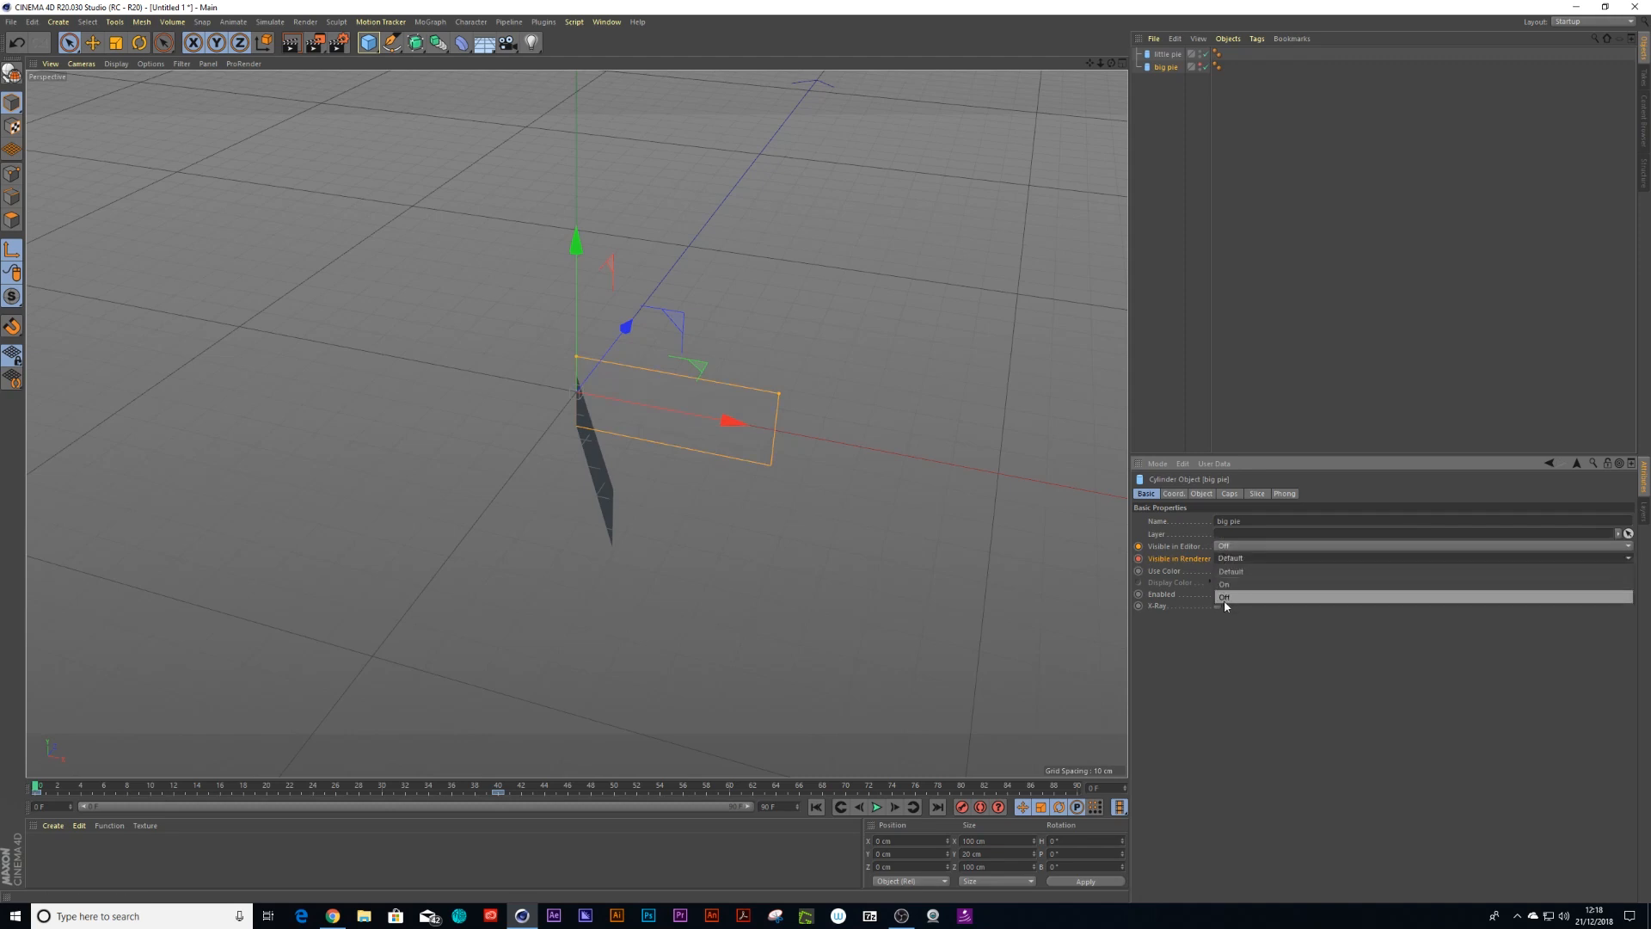
At frame 1, set the big pie's Visible in Editor and Visible in Renderer to On
left_click(43, 787)
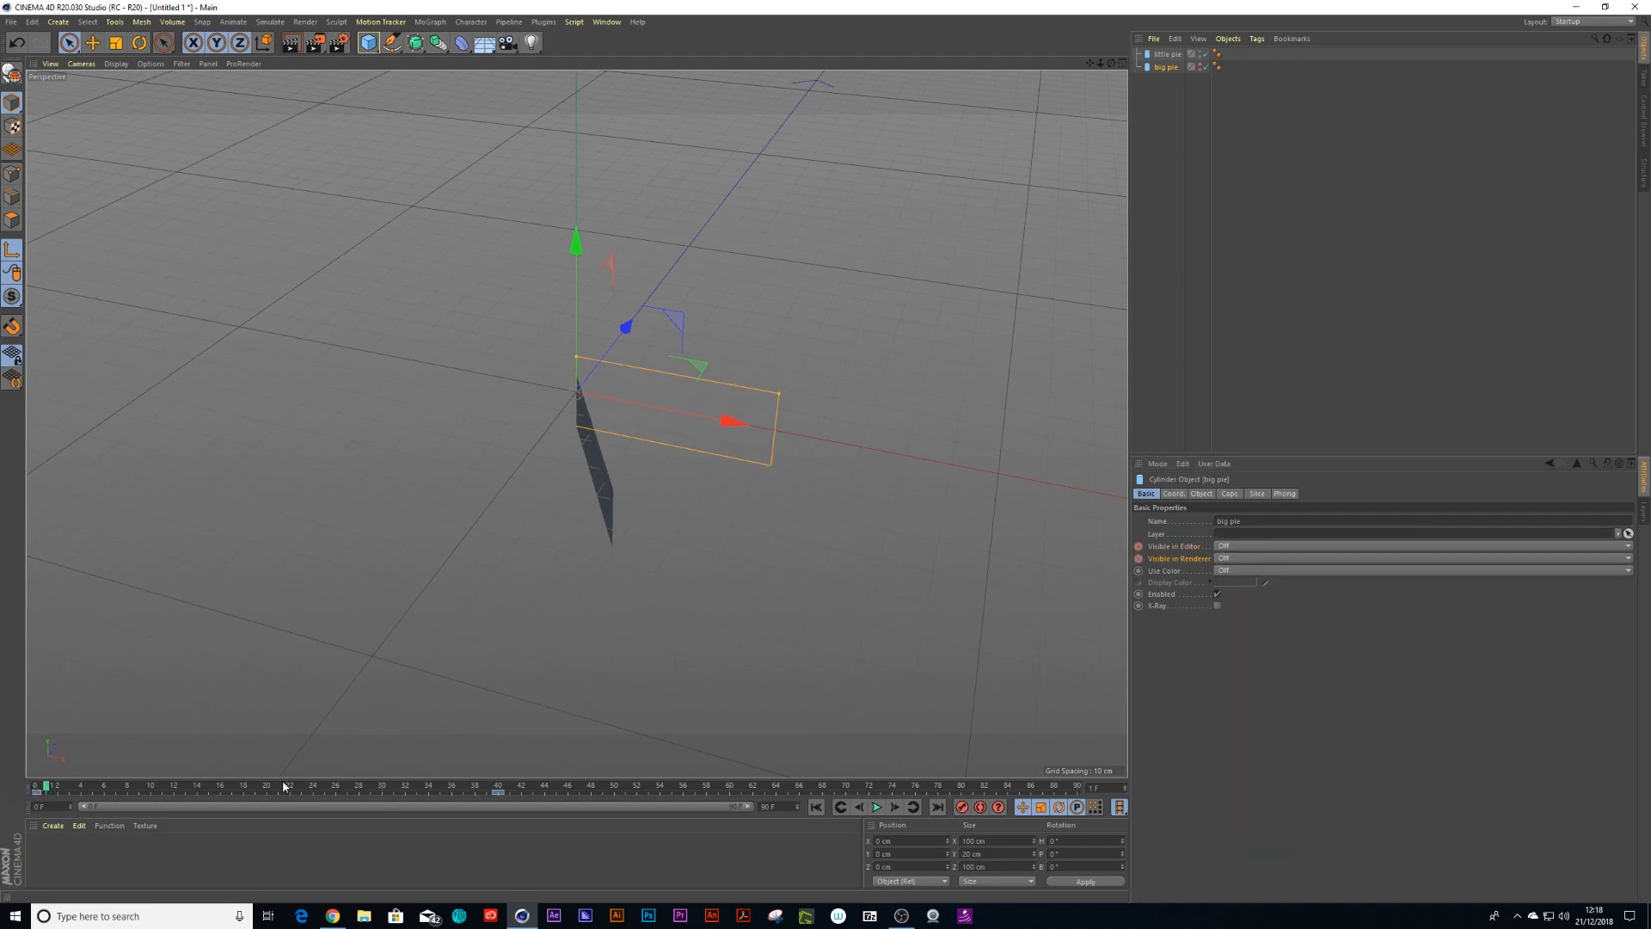
left_click(1223, 547)
left_click(1224, 572)
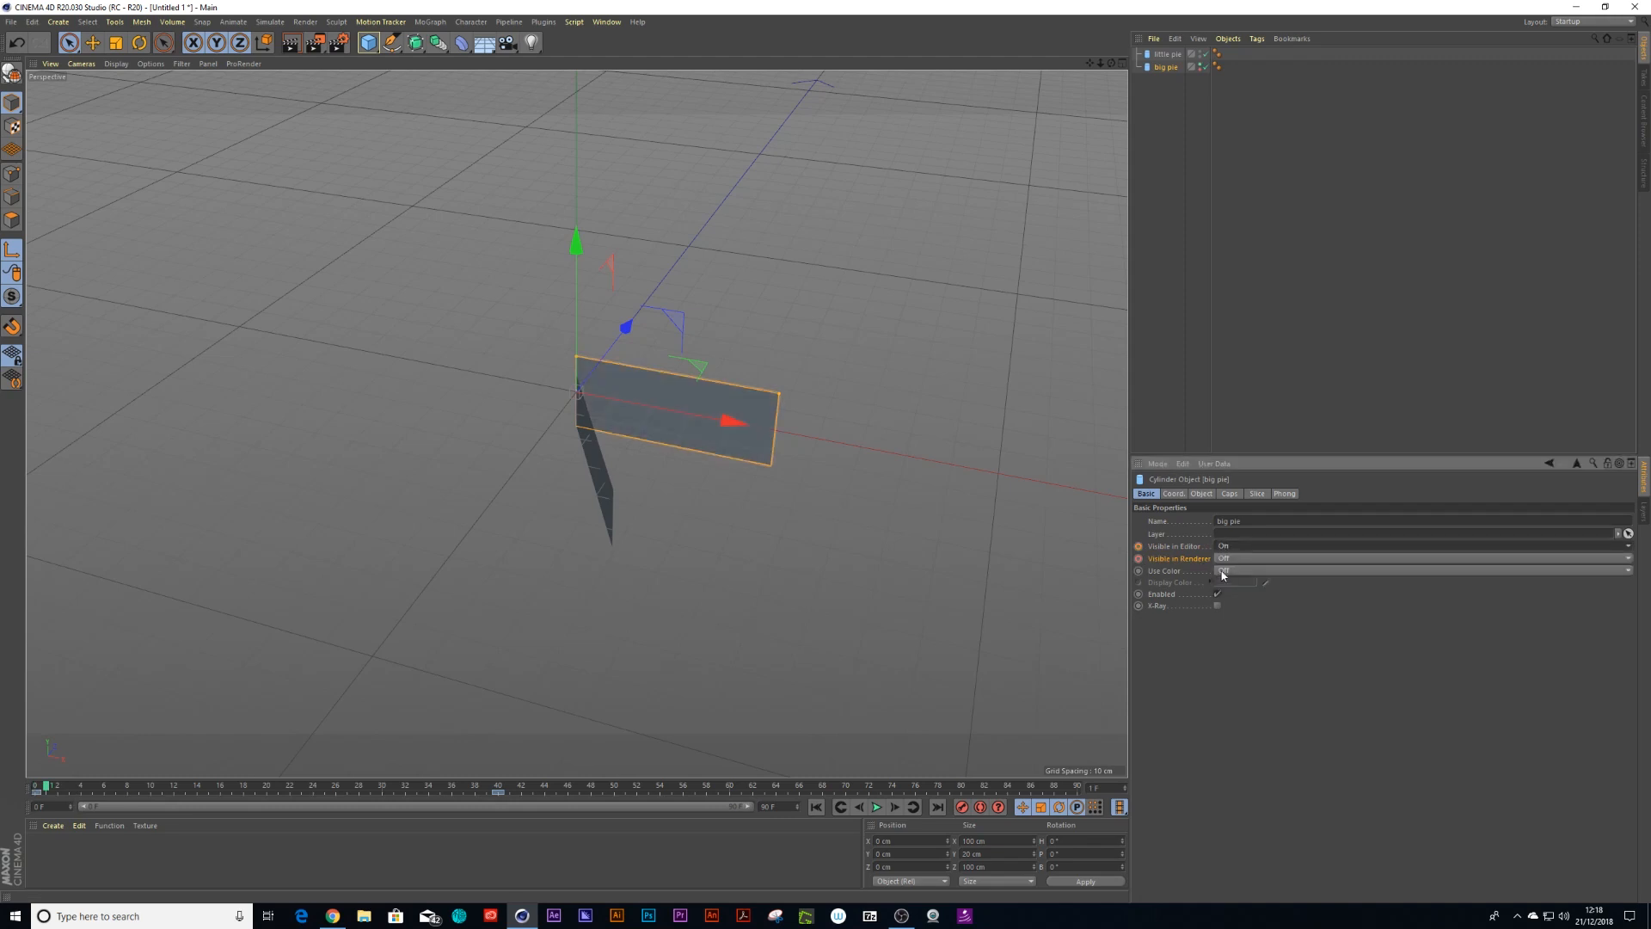
left_click(1224, 558)
left_click(1225, 585)
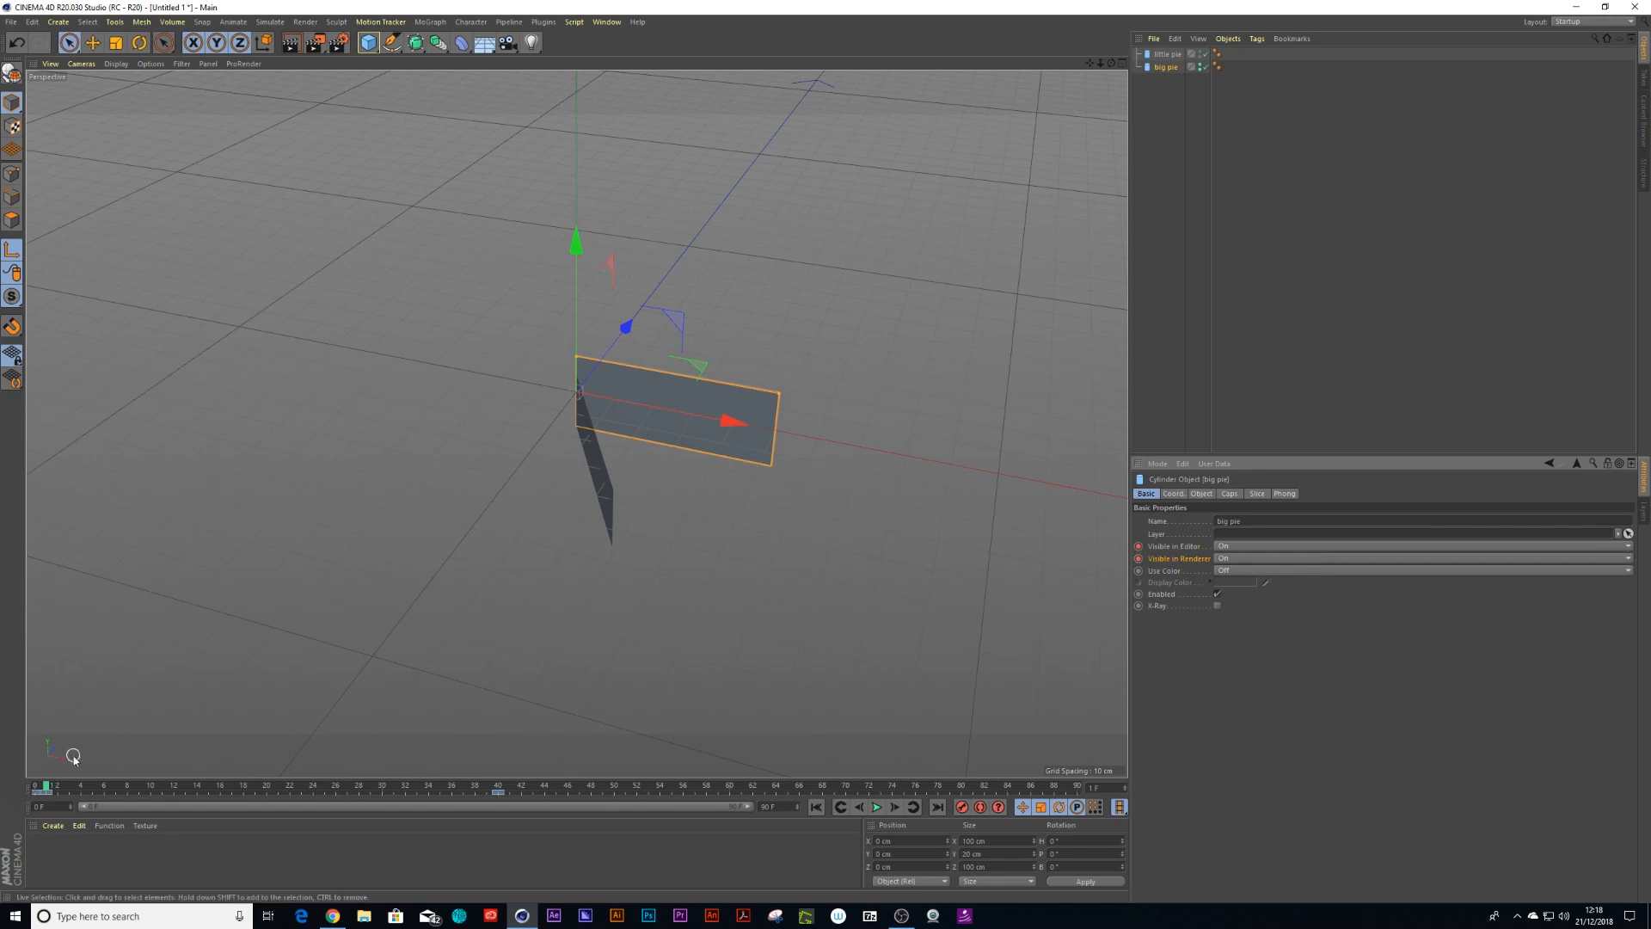
left_click(36, 787)
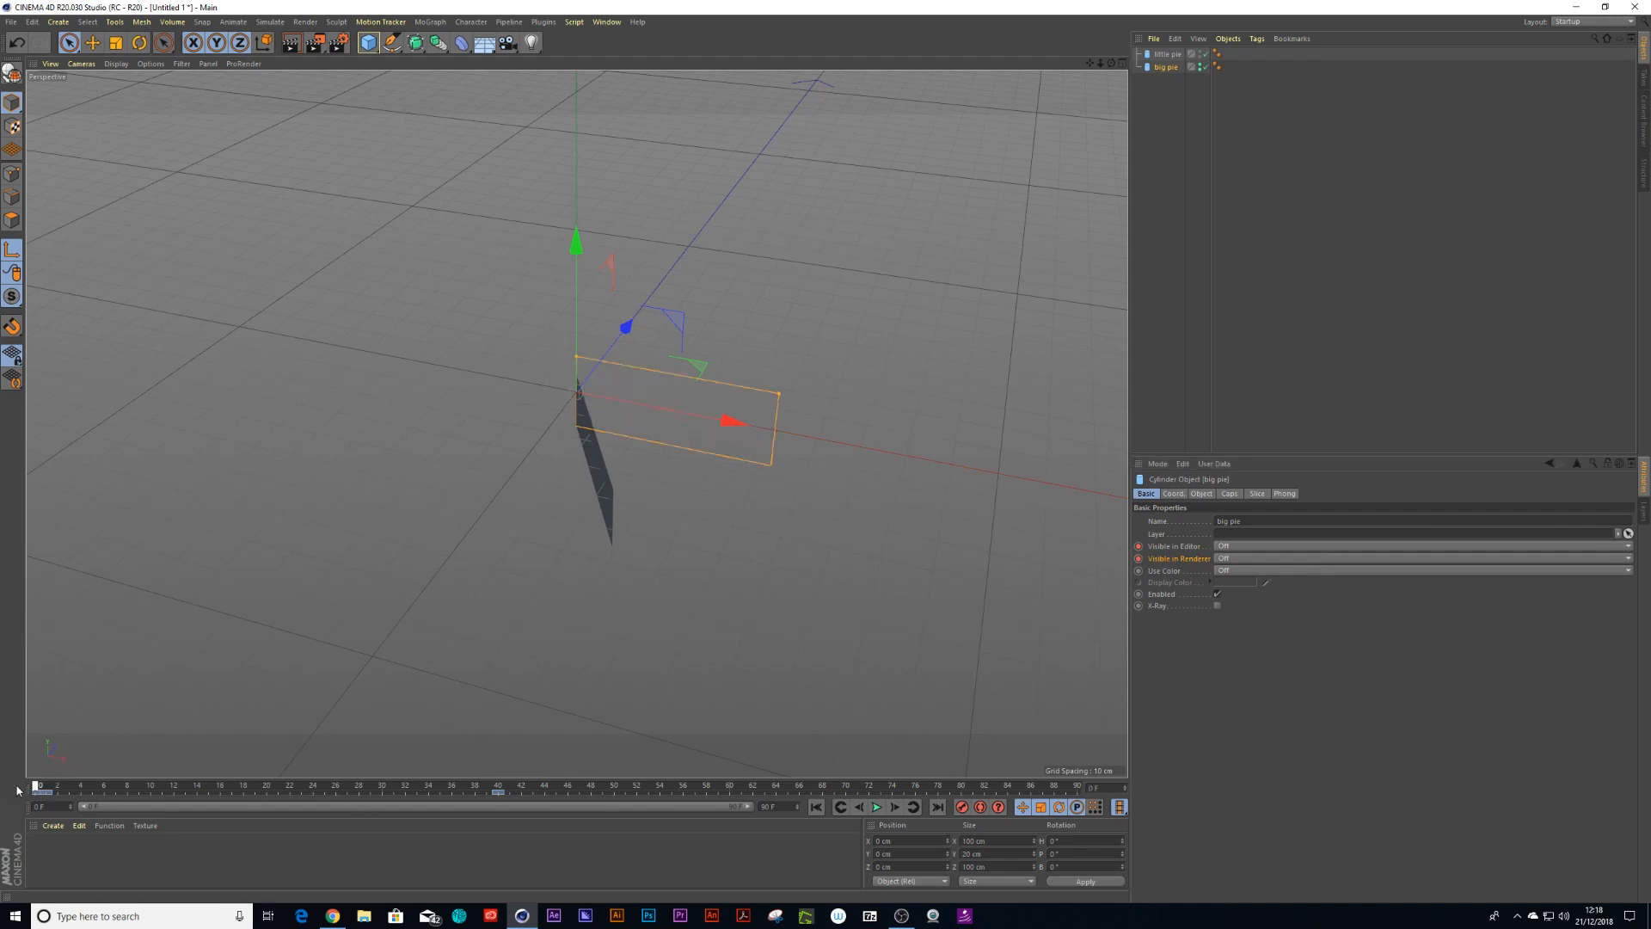
left_click(45, 787)
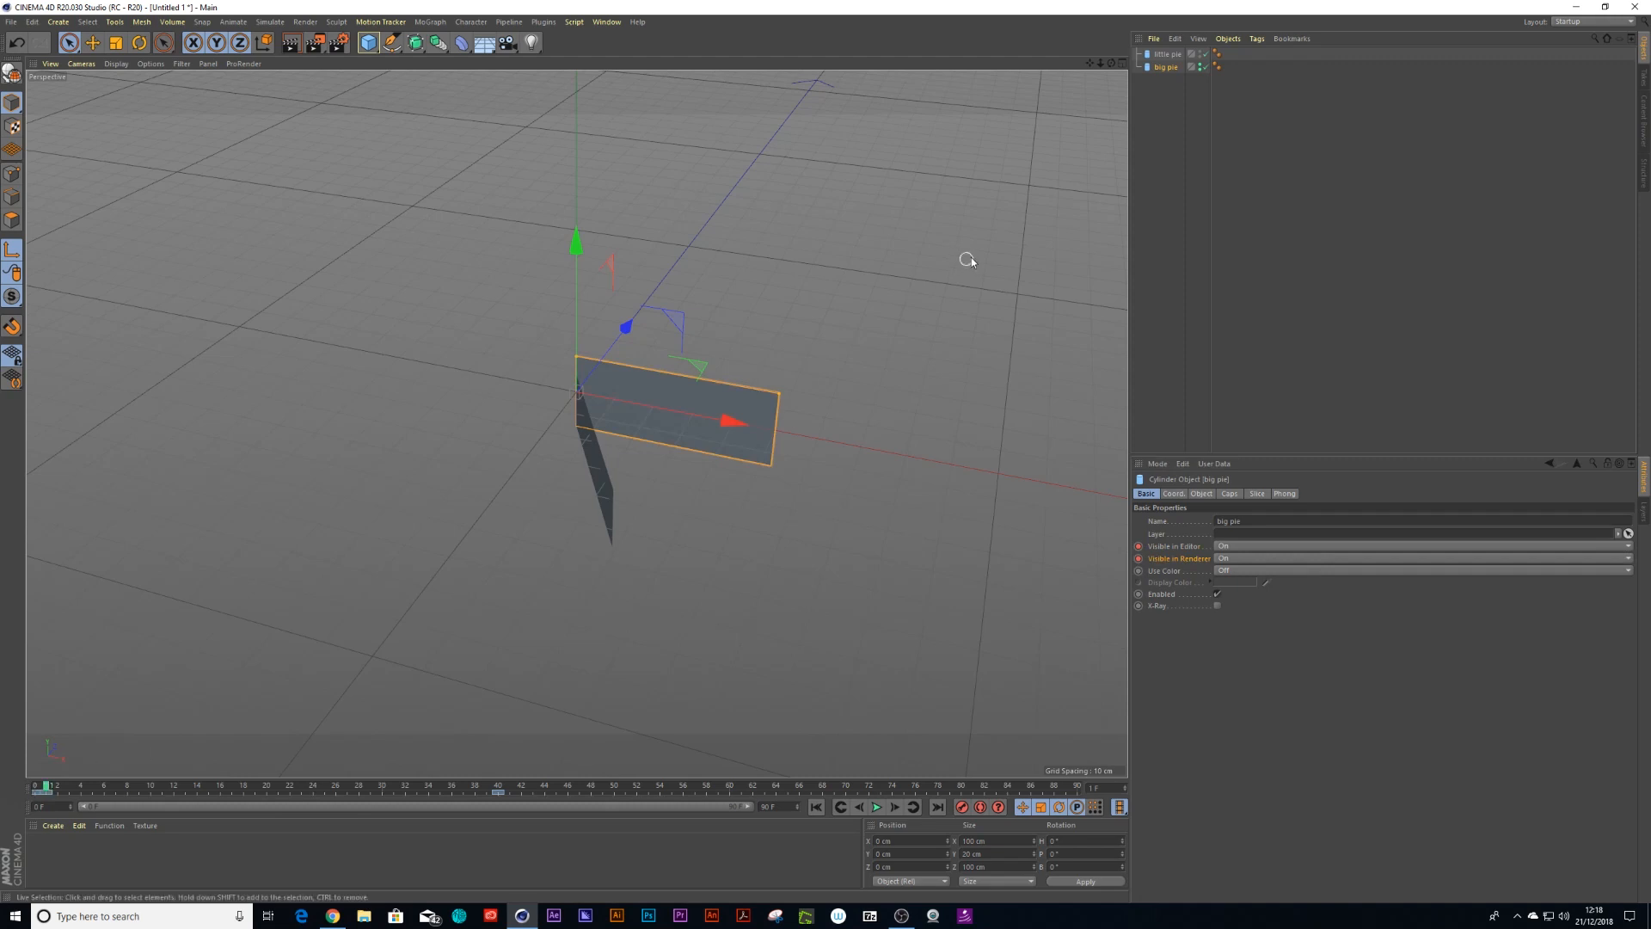
At frame 39, set the little pie's Visible in Editor and Visible in Renderer to Off
left_click(1167, 54)
left_click_drag(516, 787, 496, 792)
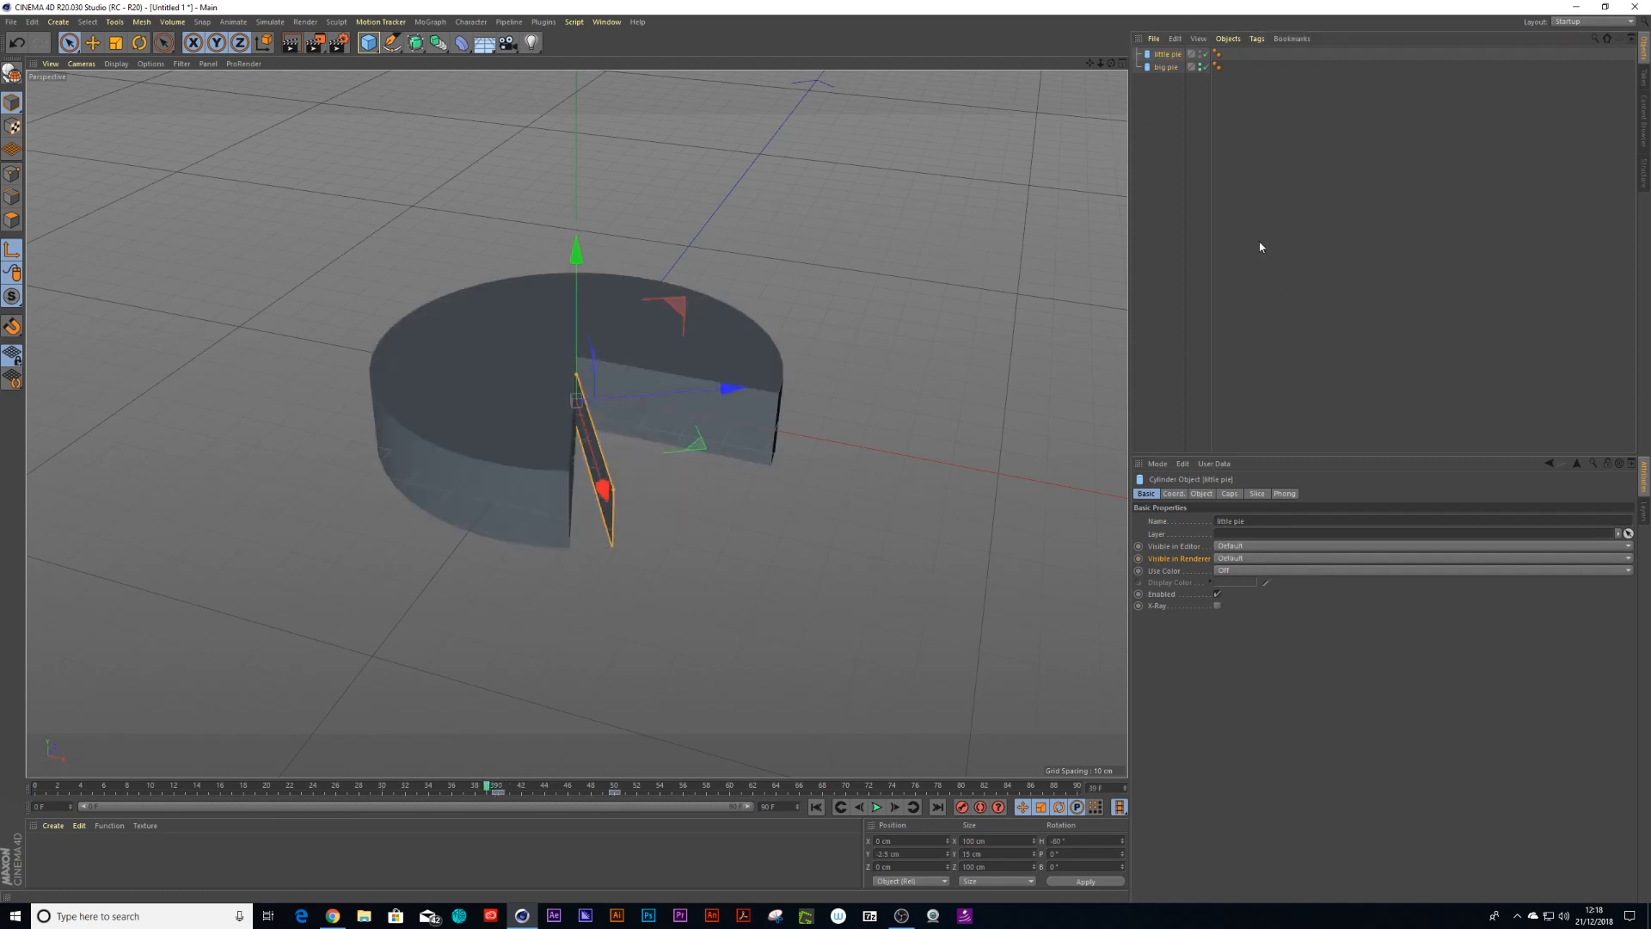
left_click(1228, 550)
left_click(1225, 584)
left_click(1228, 558)
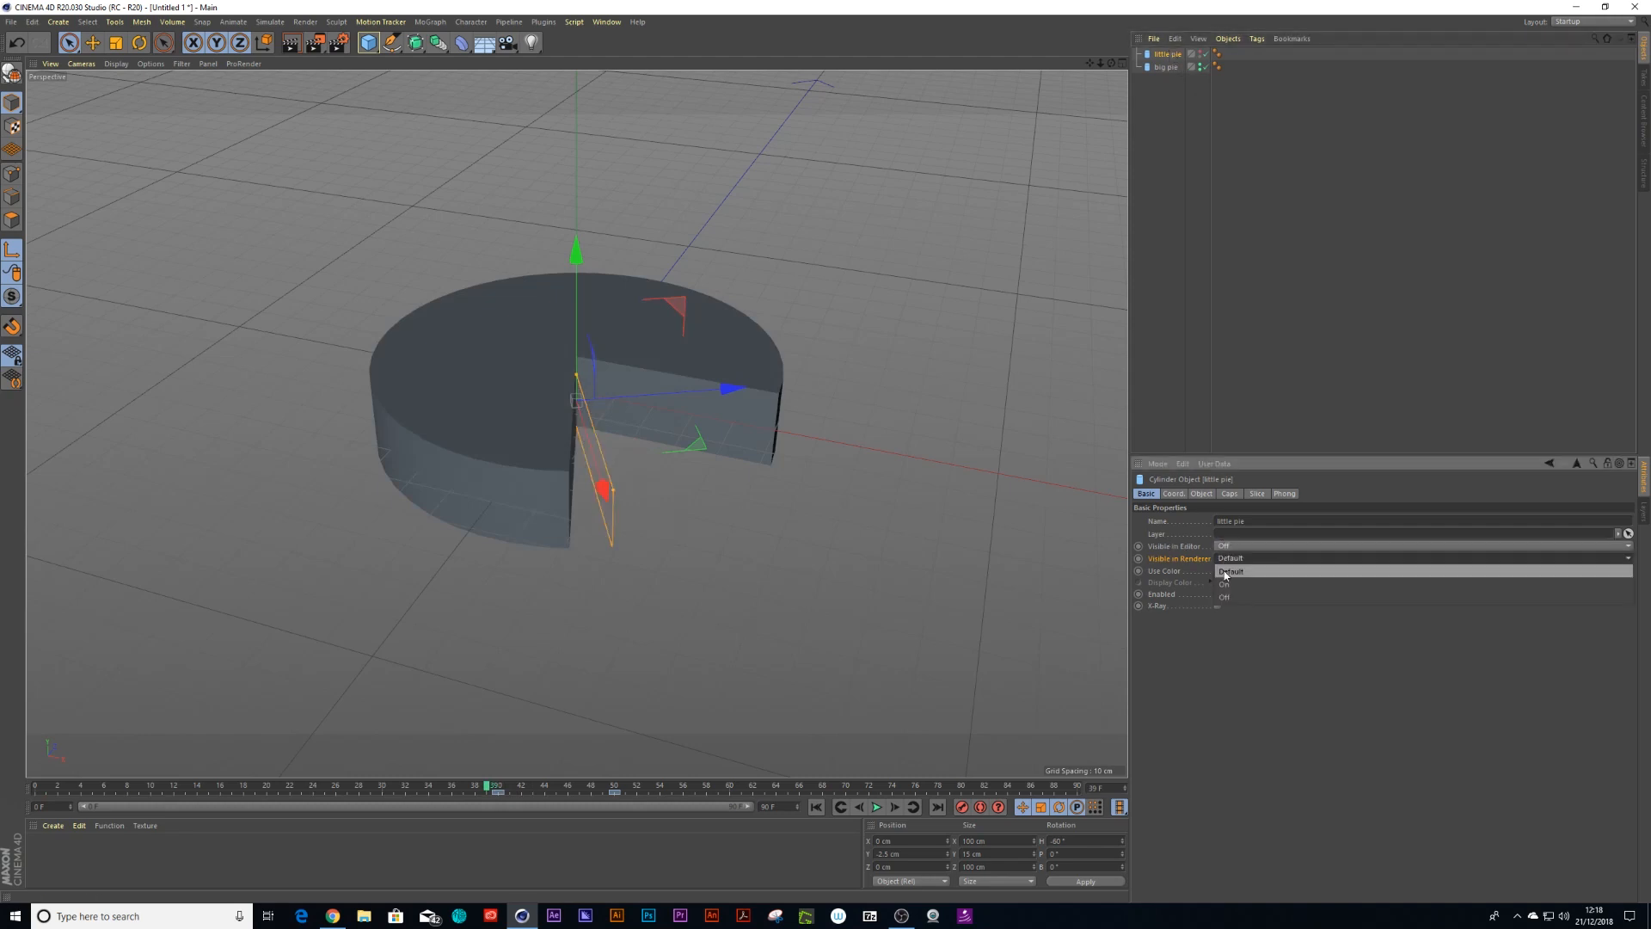
left_click(1224, 597)
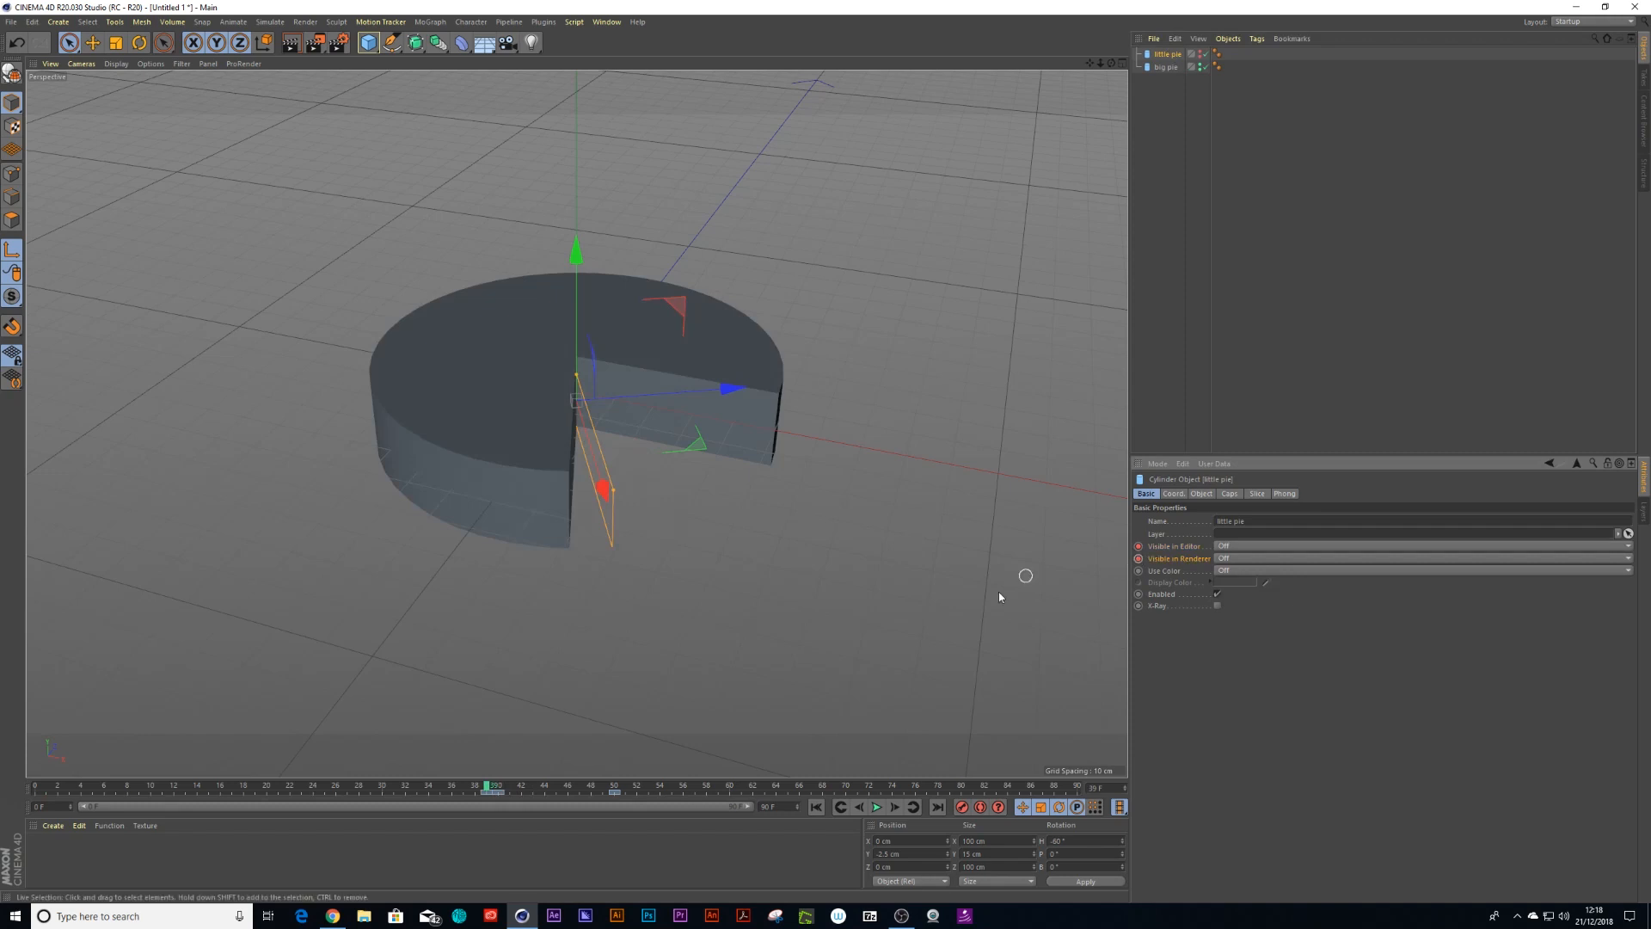
At frame 40, set the little pie's Visible in Editor and Visible in Renderer to On
key("g")
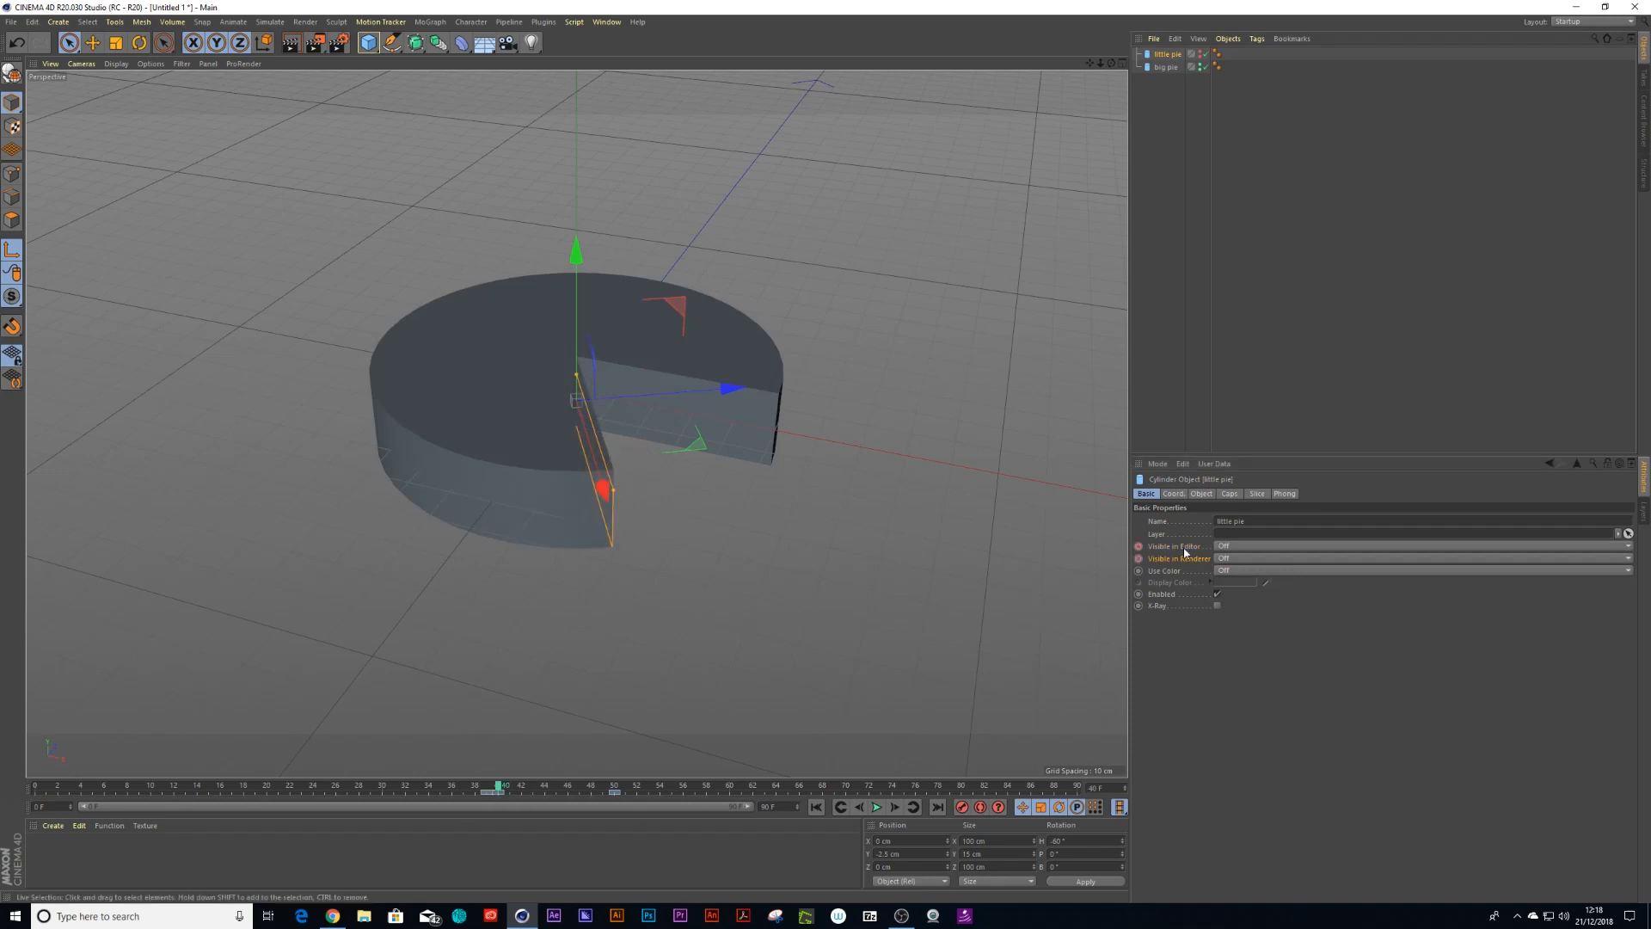
left_click(1228, 547)
left_click(1225, 571)
left_click(1226, 558)
left_click(1226, 585)
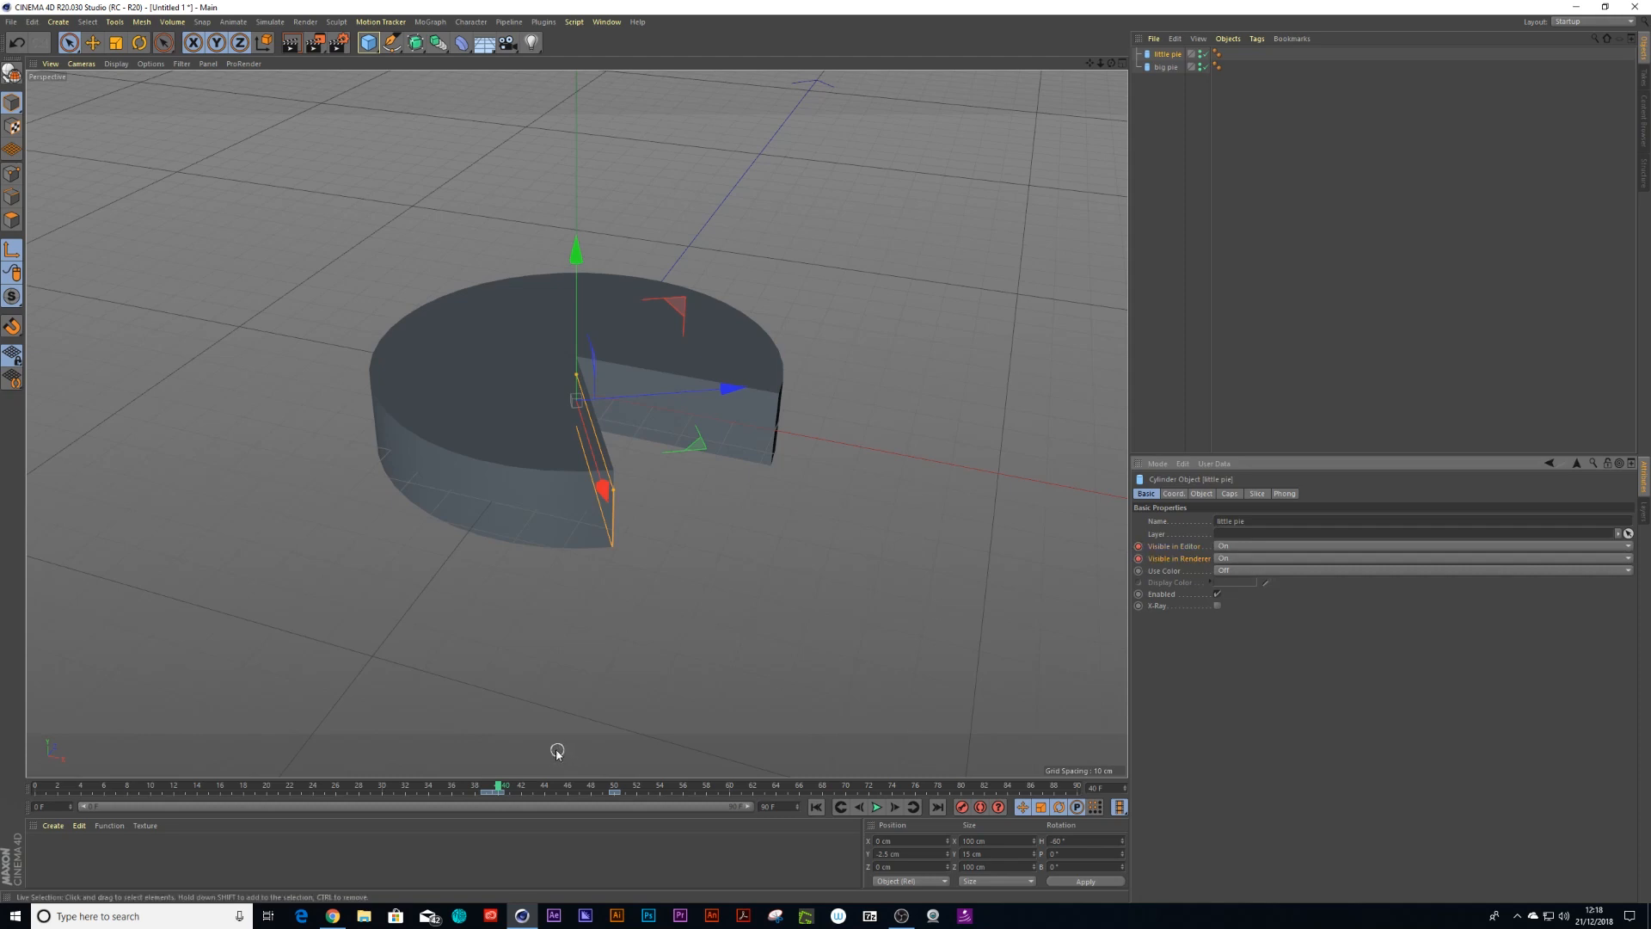
Play back the animation from the start to preview the pies appearing
key("F6")
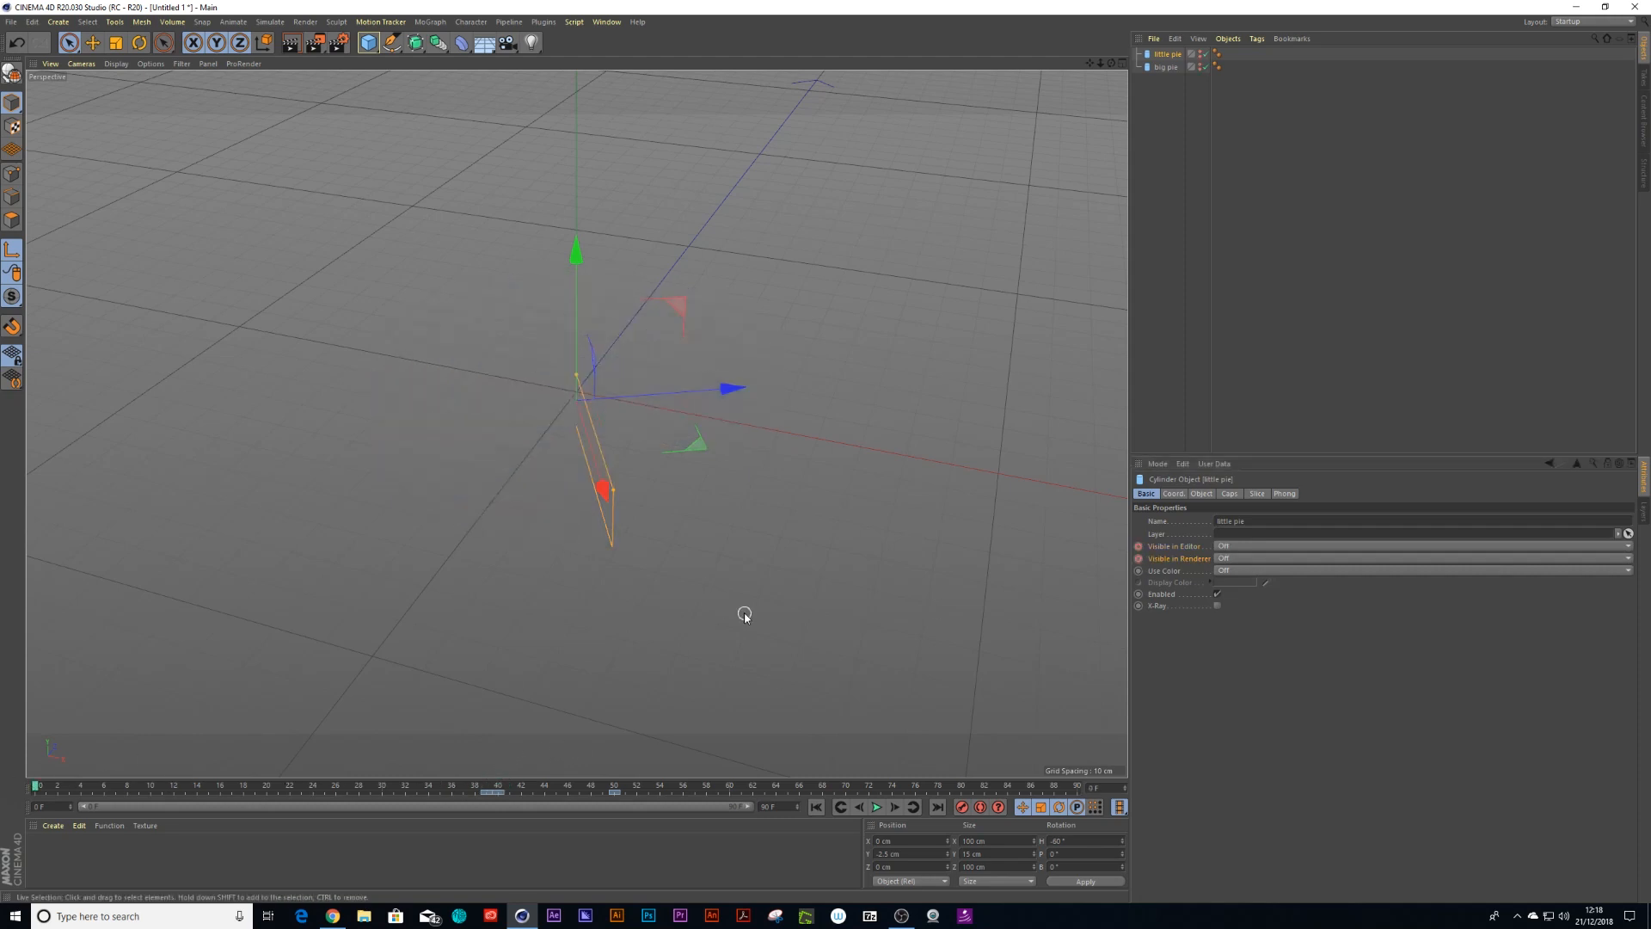
key("F8")
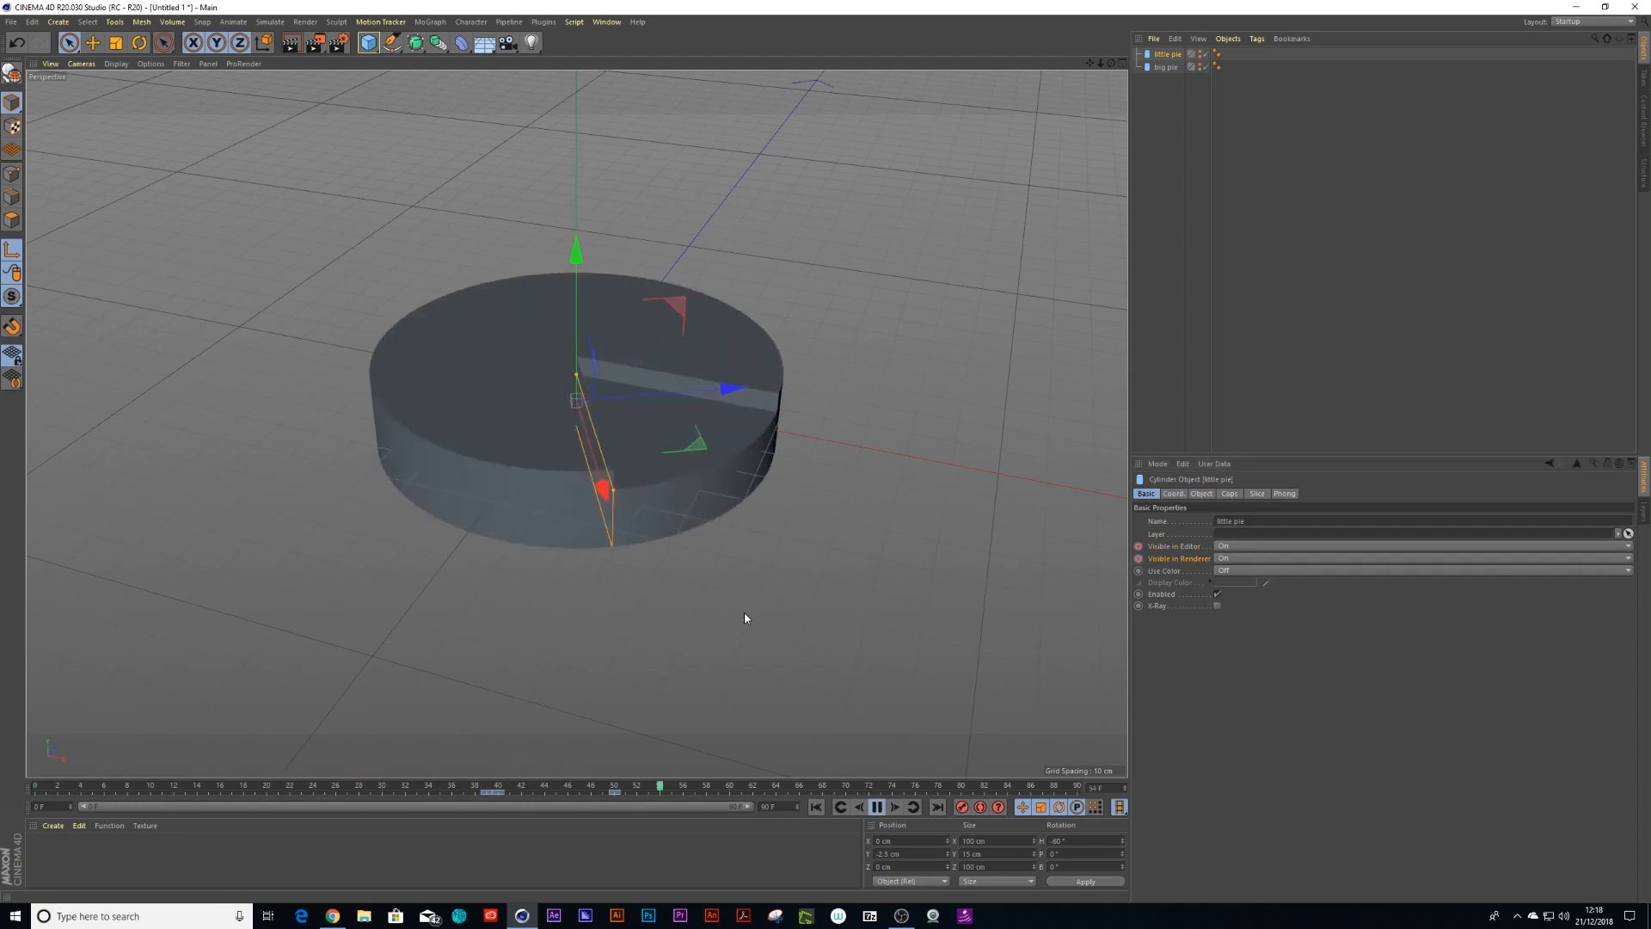
left_click(876, 809)
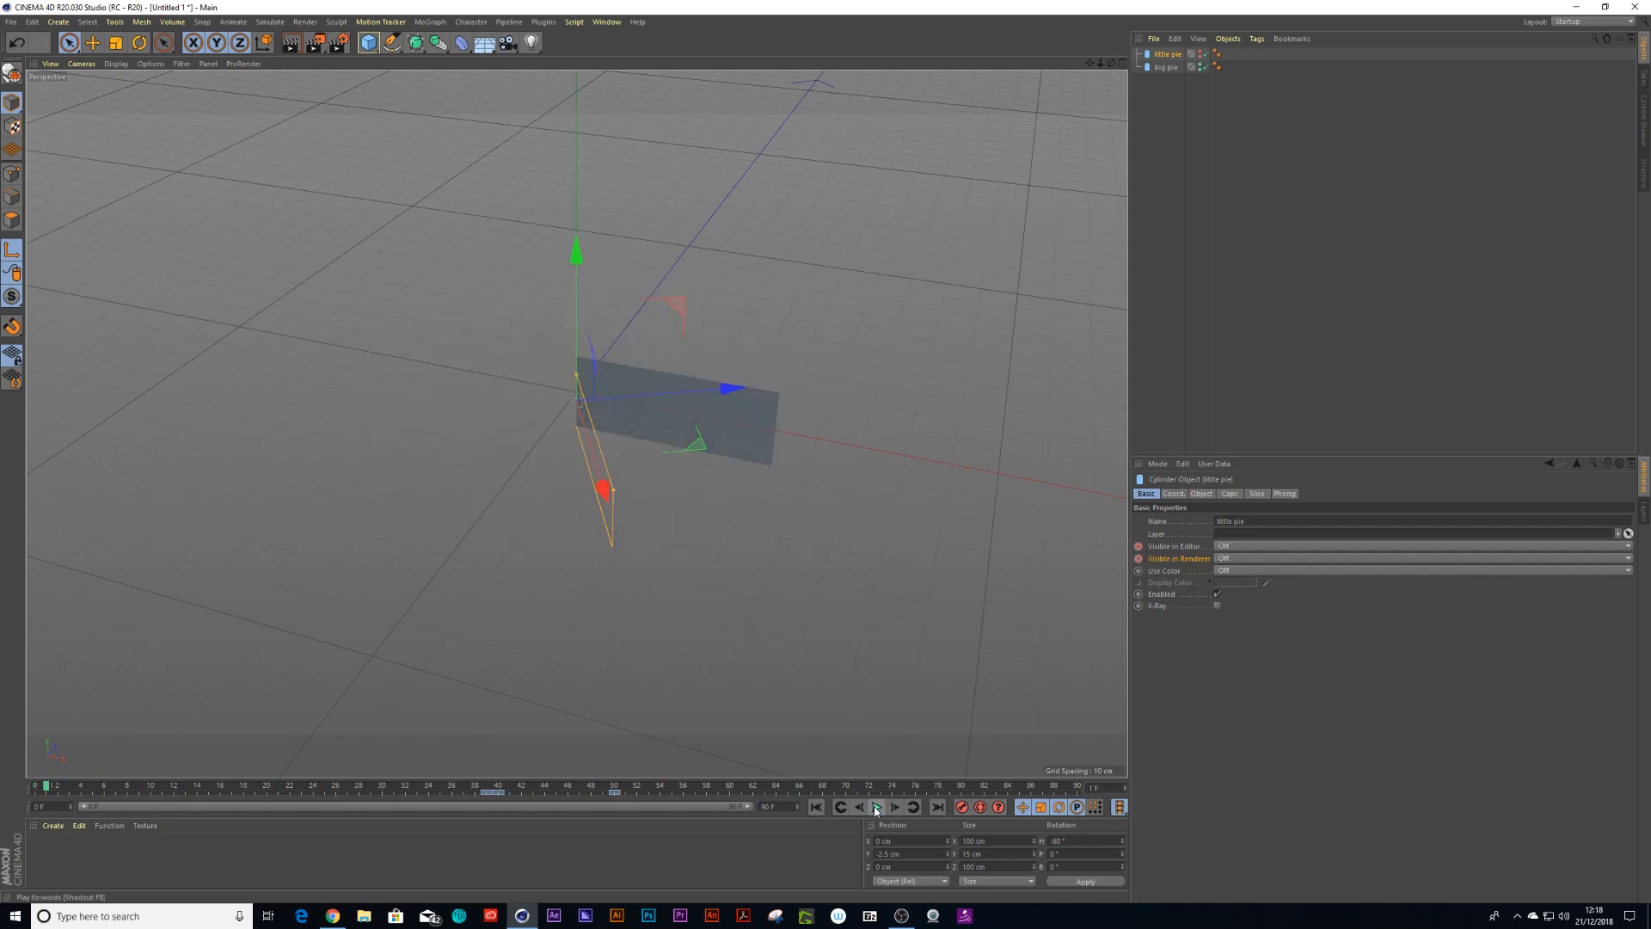
Save the scene as pie_v3 in the working_files folder
key("ctrl+s")
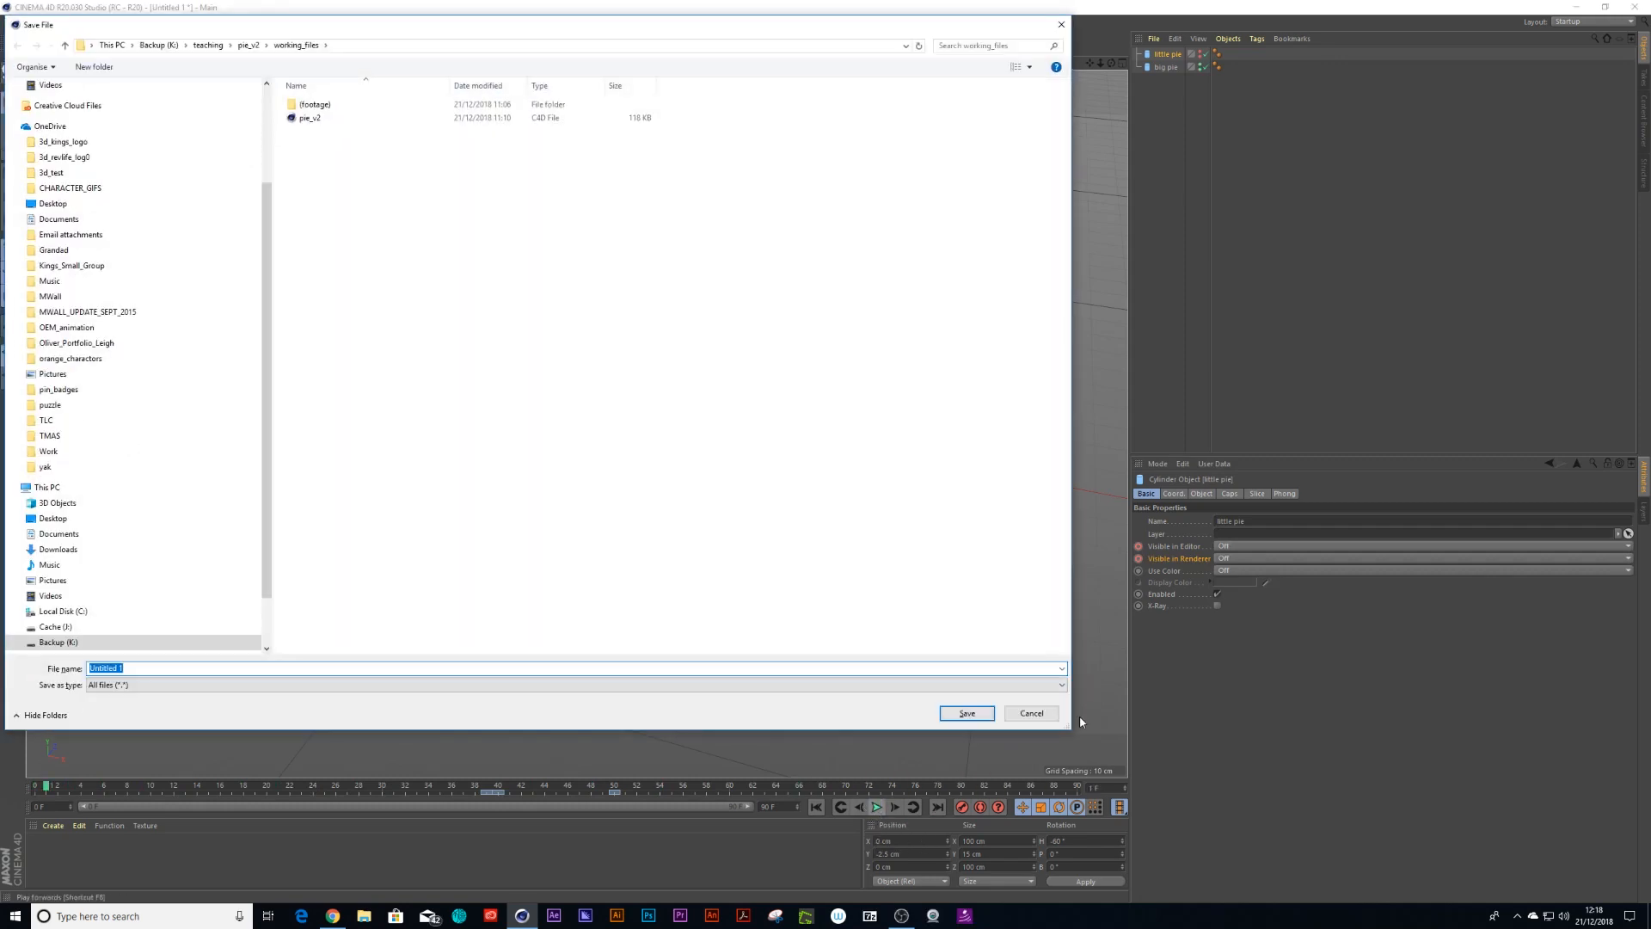
type("pie")
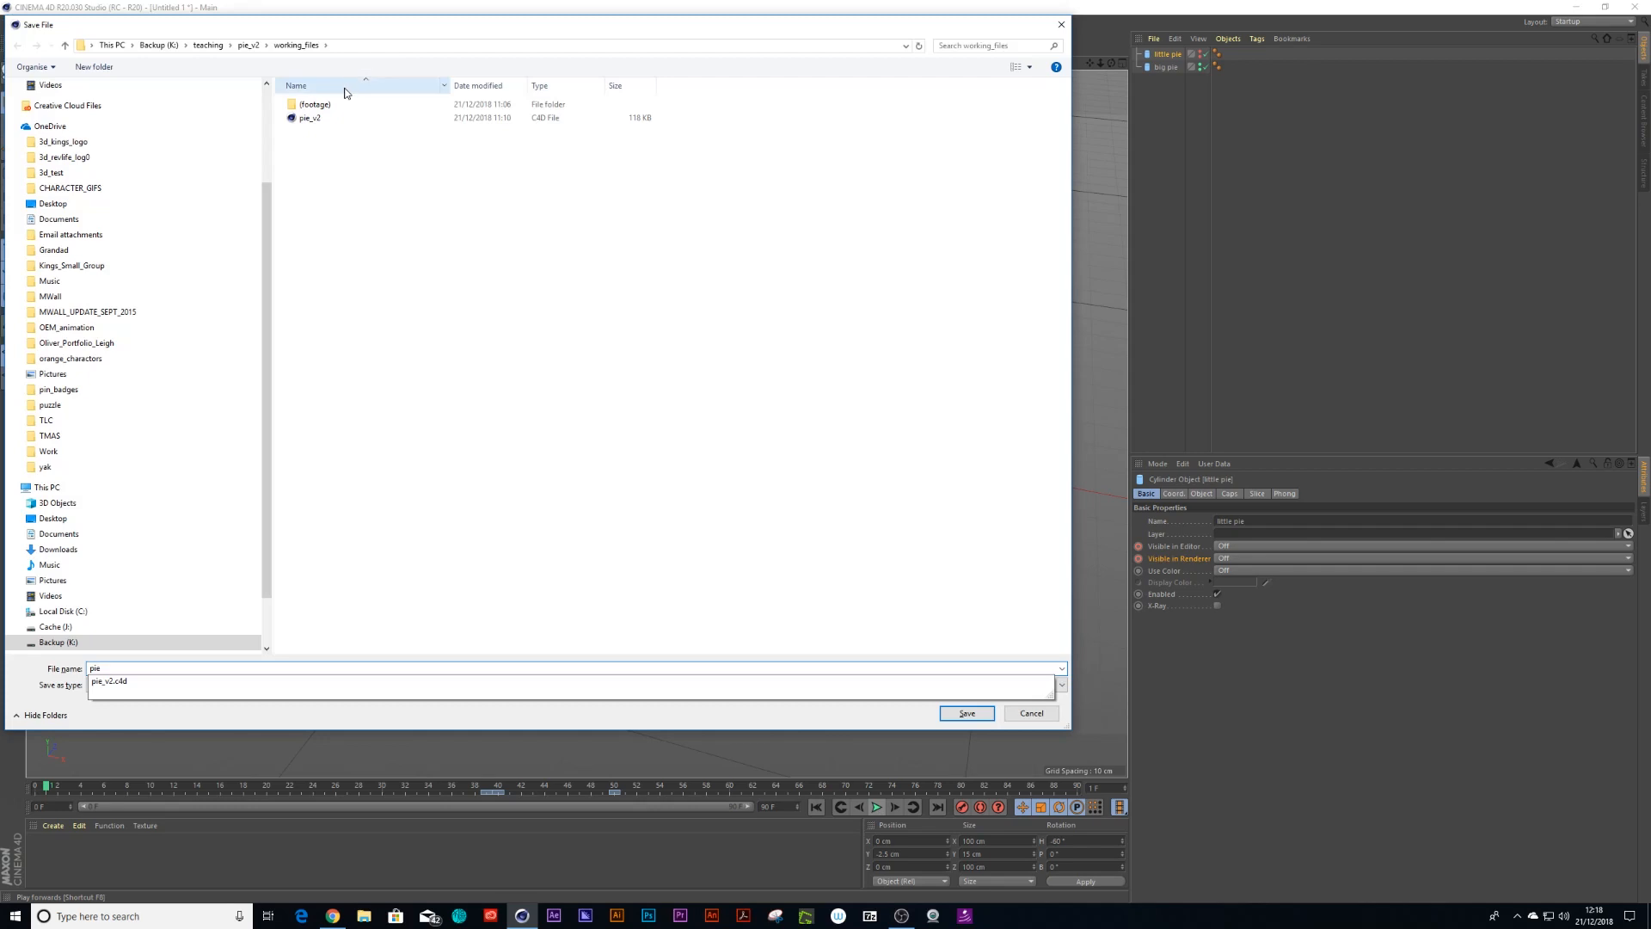
left_click(242, 44)
left_click(307, 105)
double_click(307, 105)
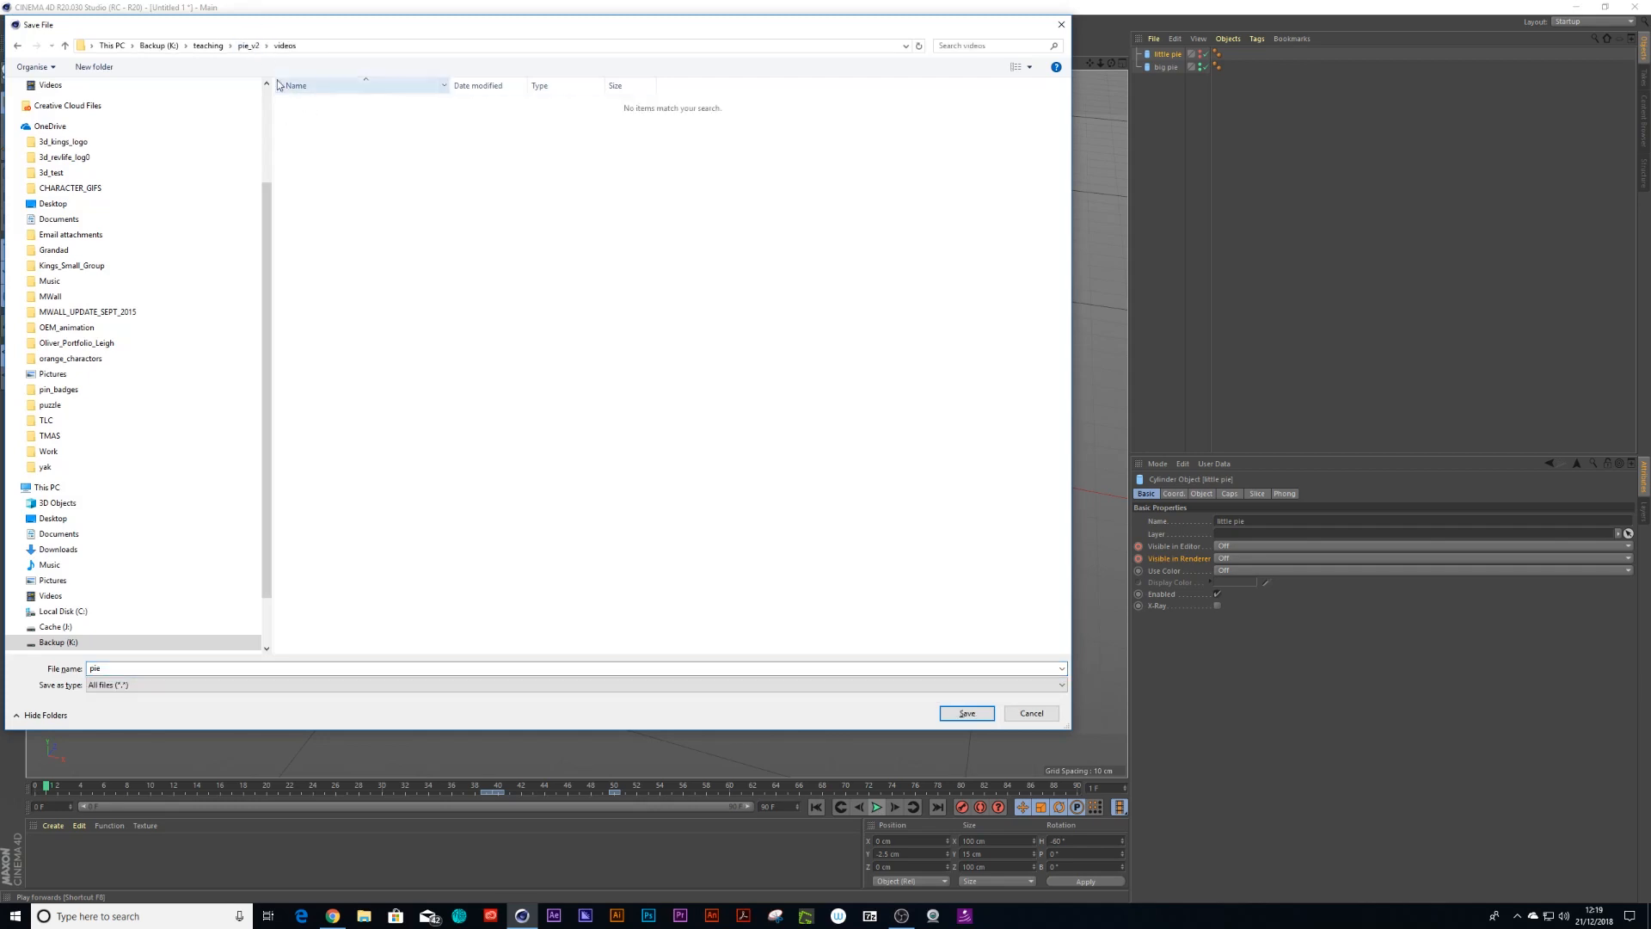
left_click(249, 45)
double_click(309, 118)
left_click(308, 118)
left_click(138, 668)
left_click(146, 670)
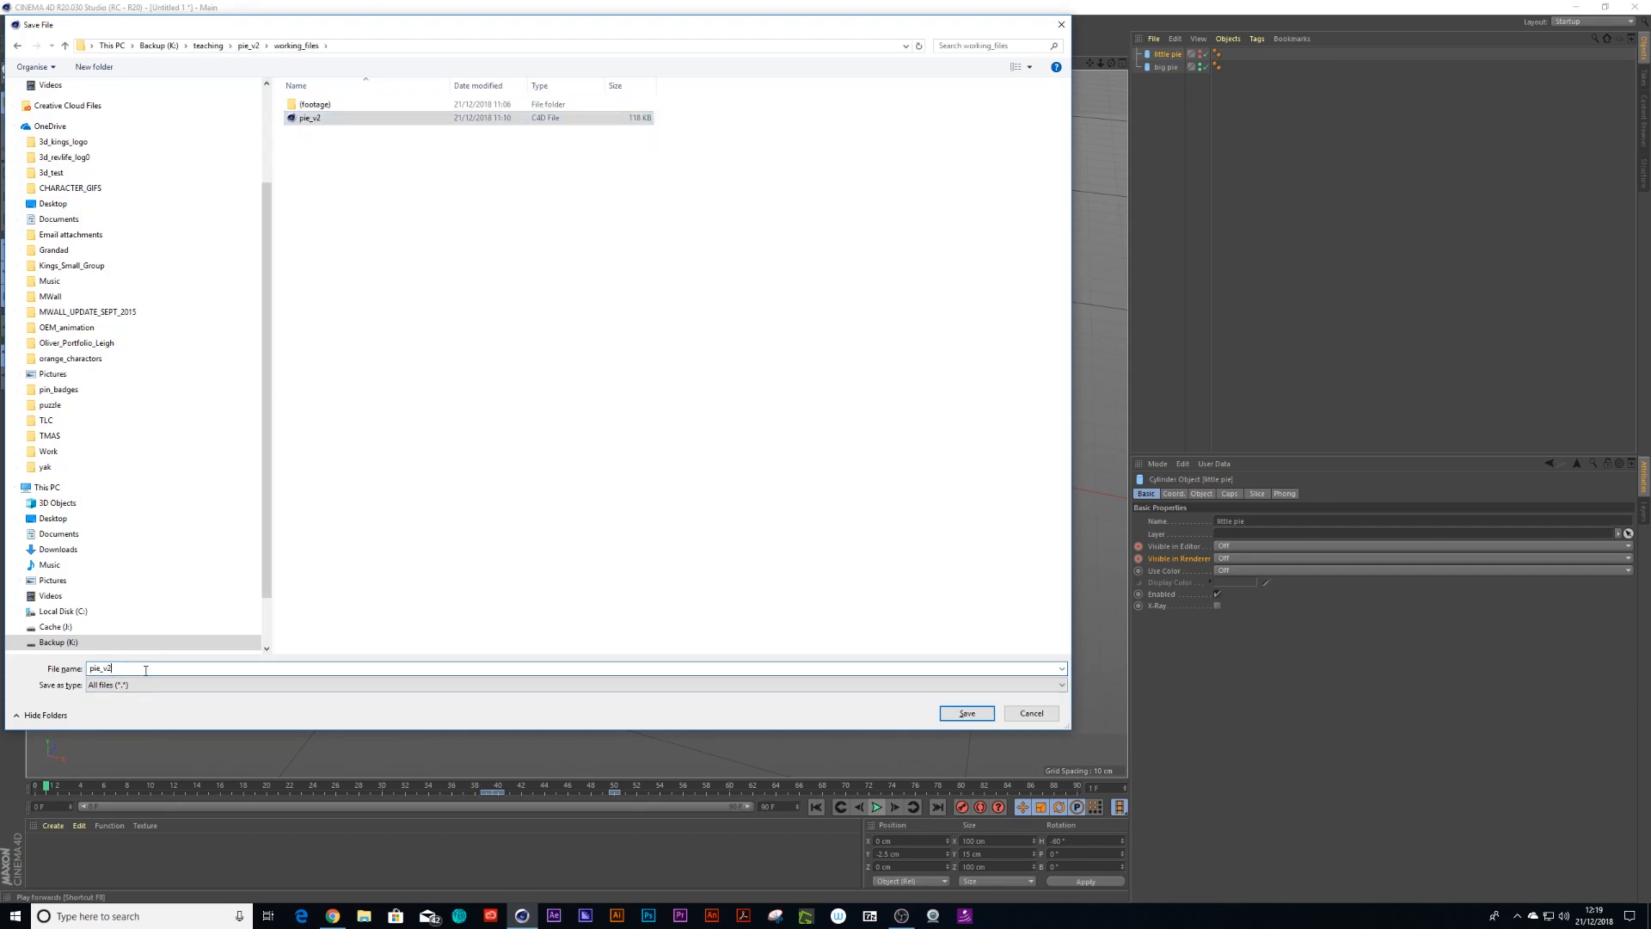
key("BackSpace")
type("3")
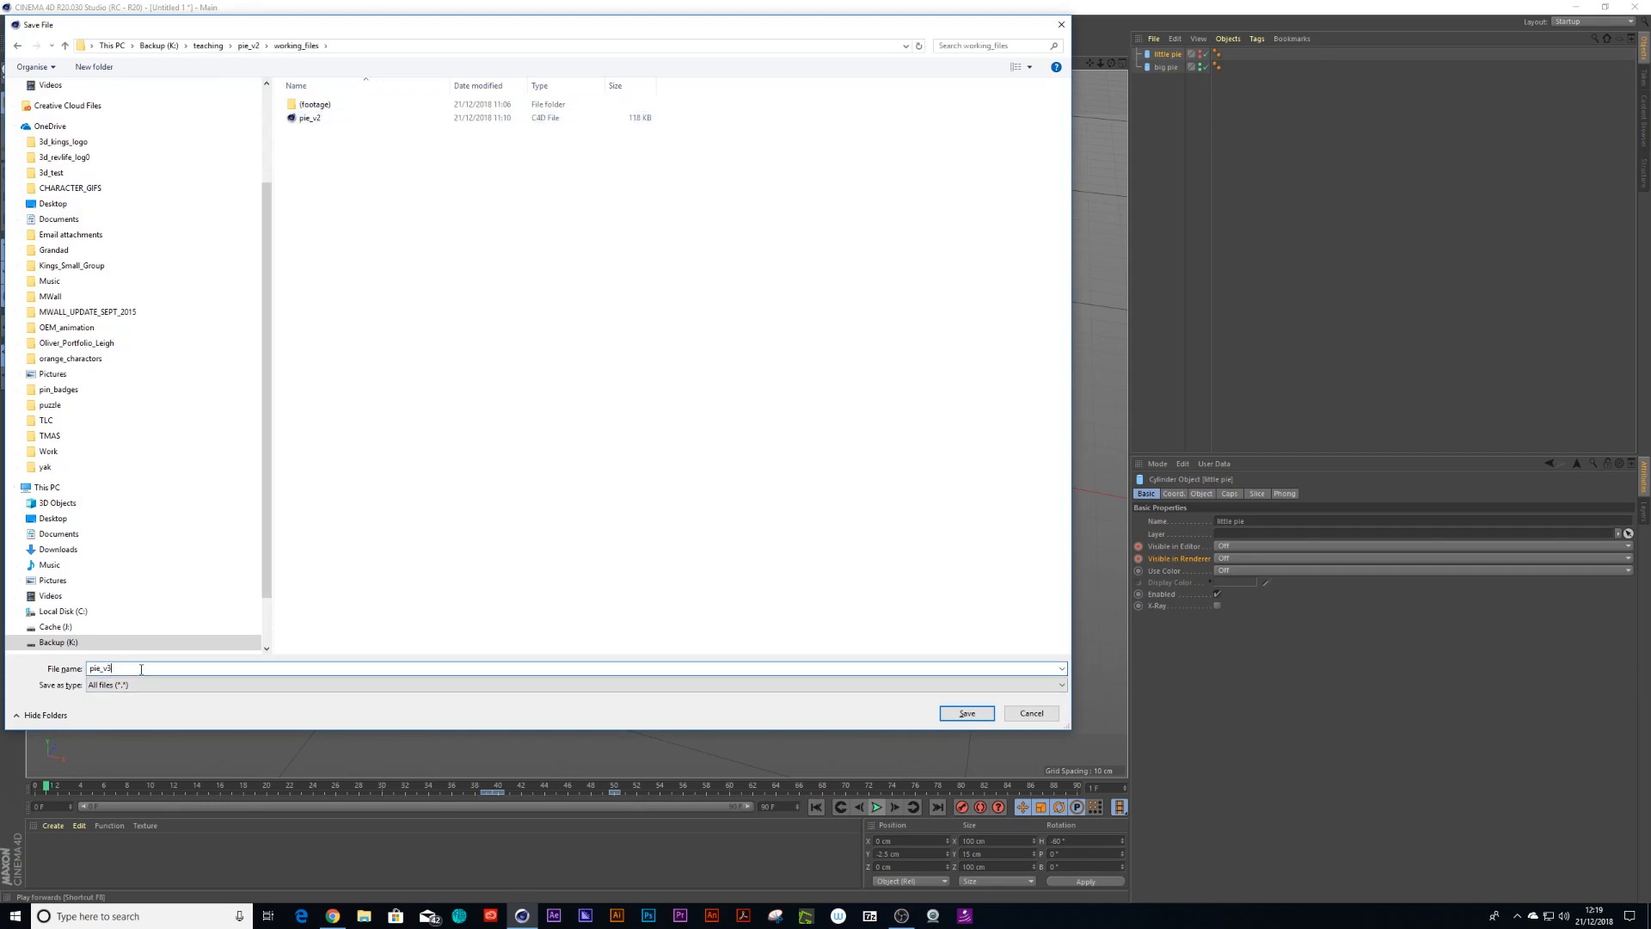
key("Return")
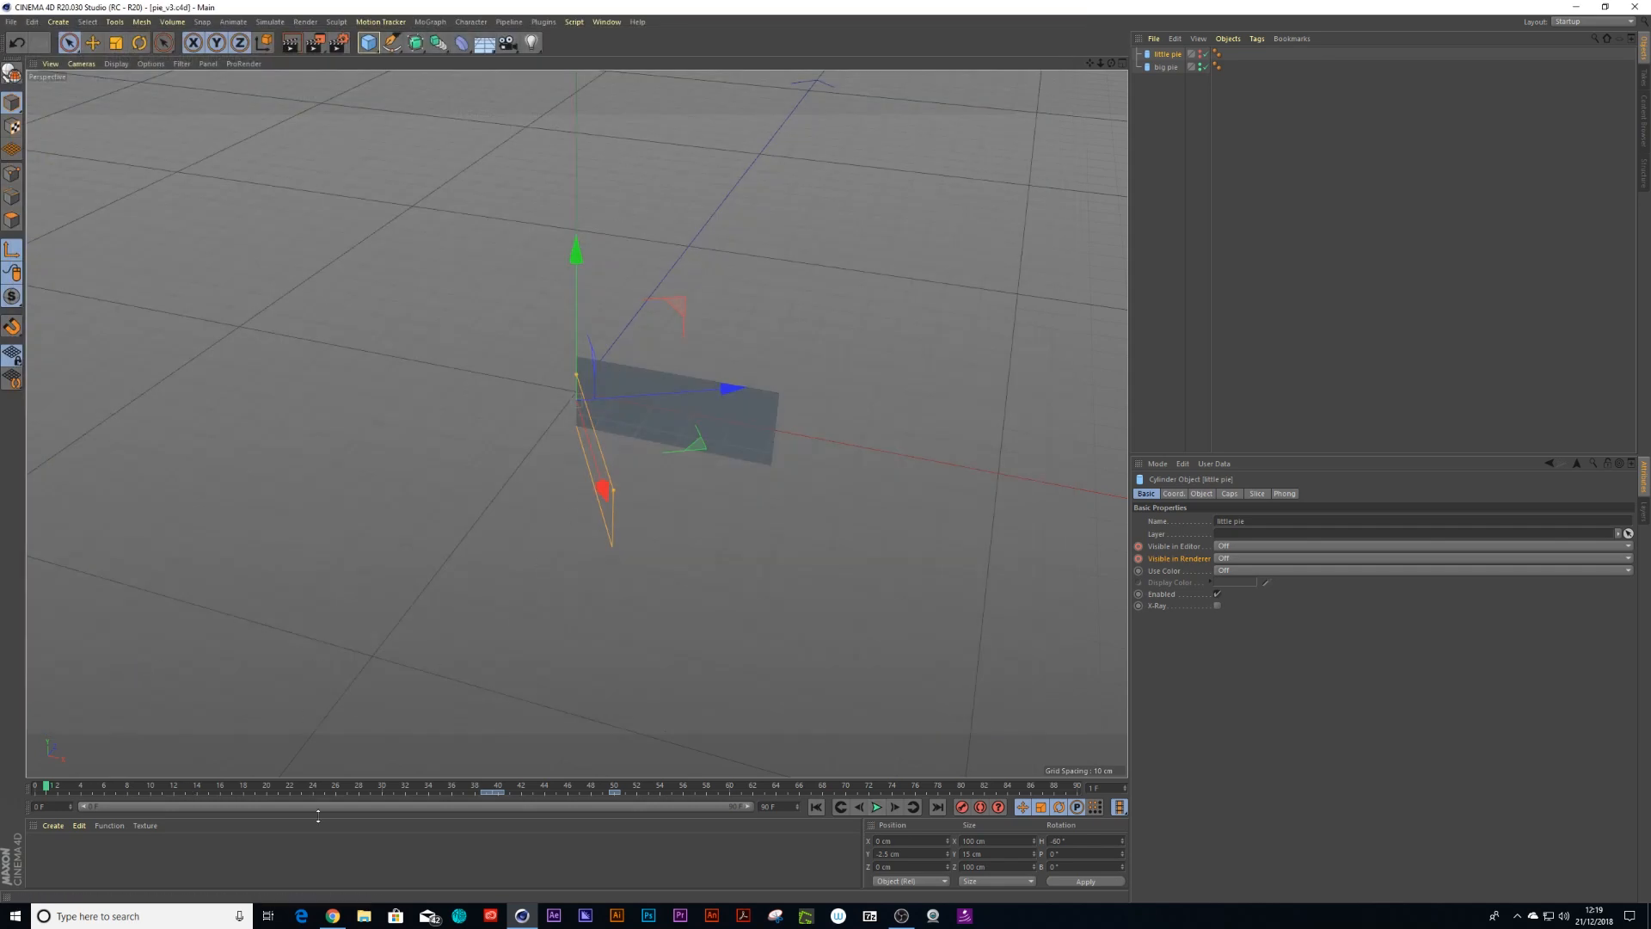
left_click_drag(61, 786, 35, 786)
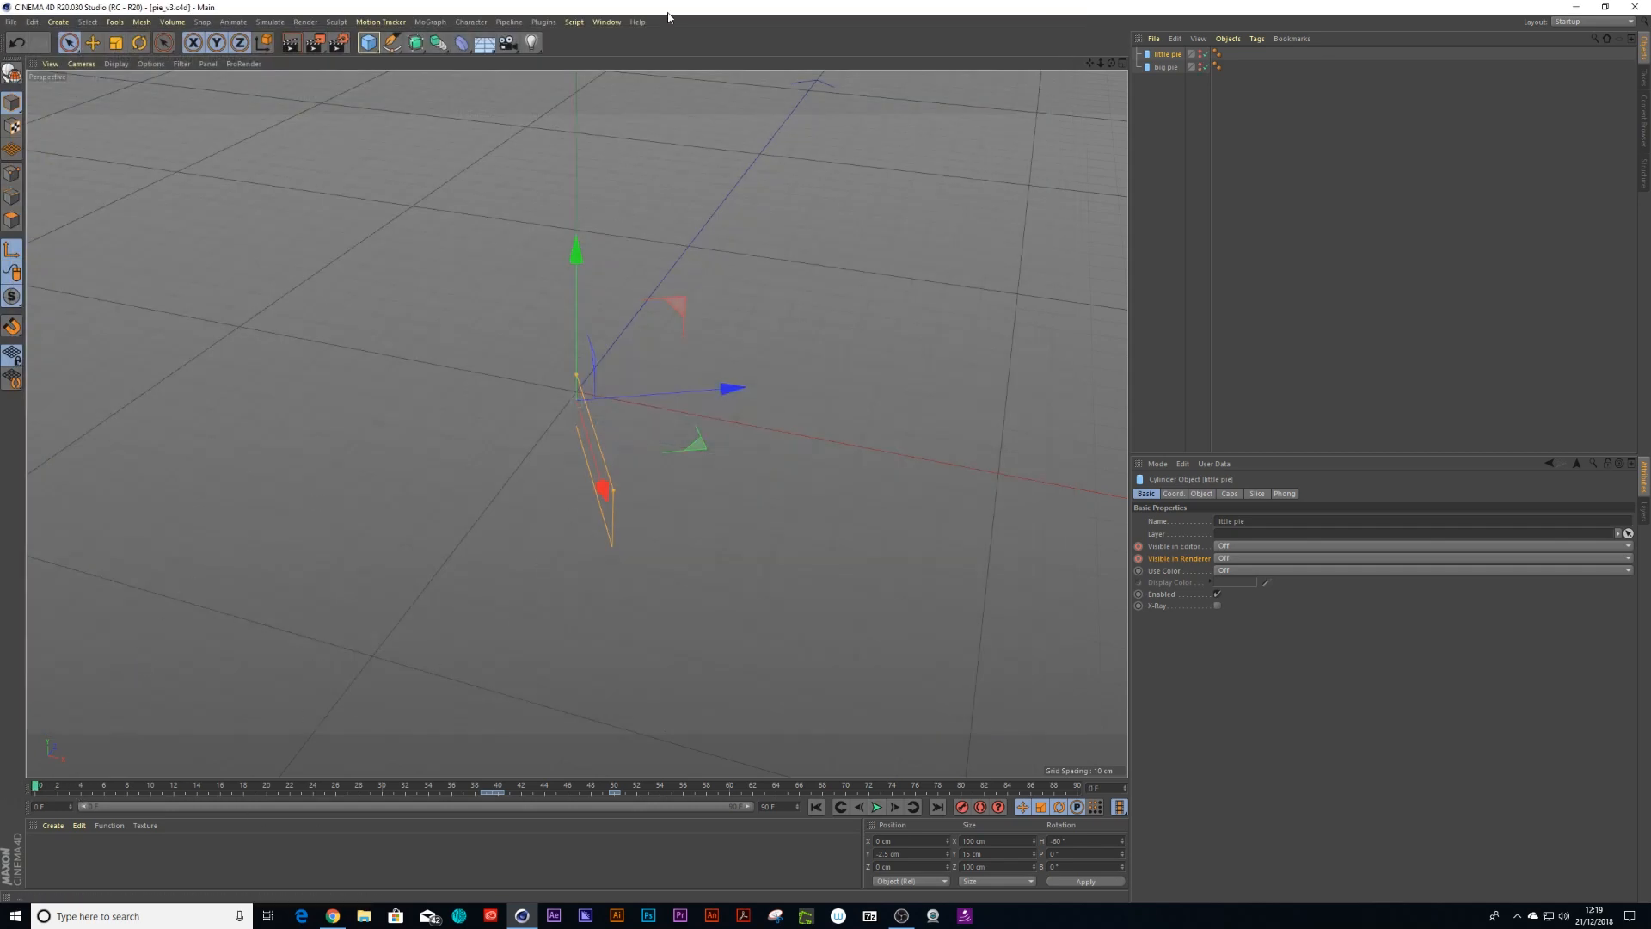
Create a new material and apply it to the little pie, moving the timeline to around frame 48
left_click(53, 825)
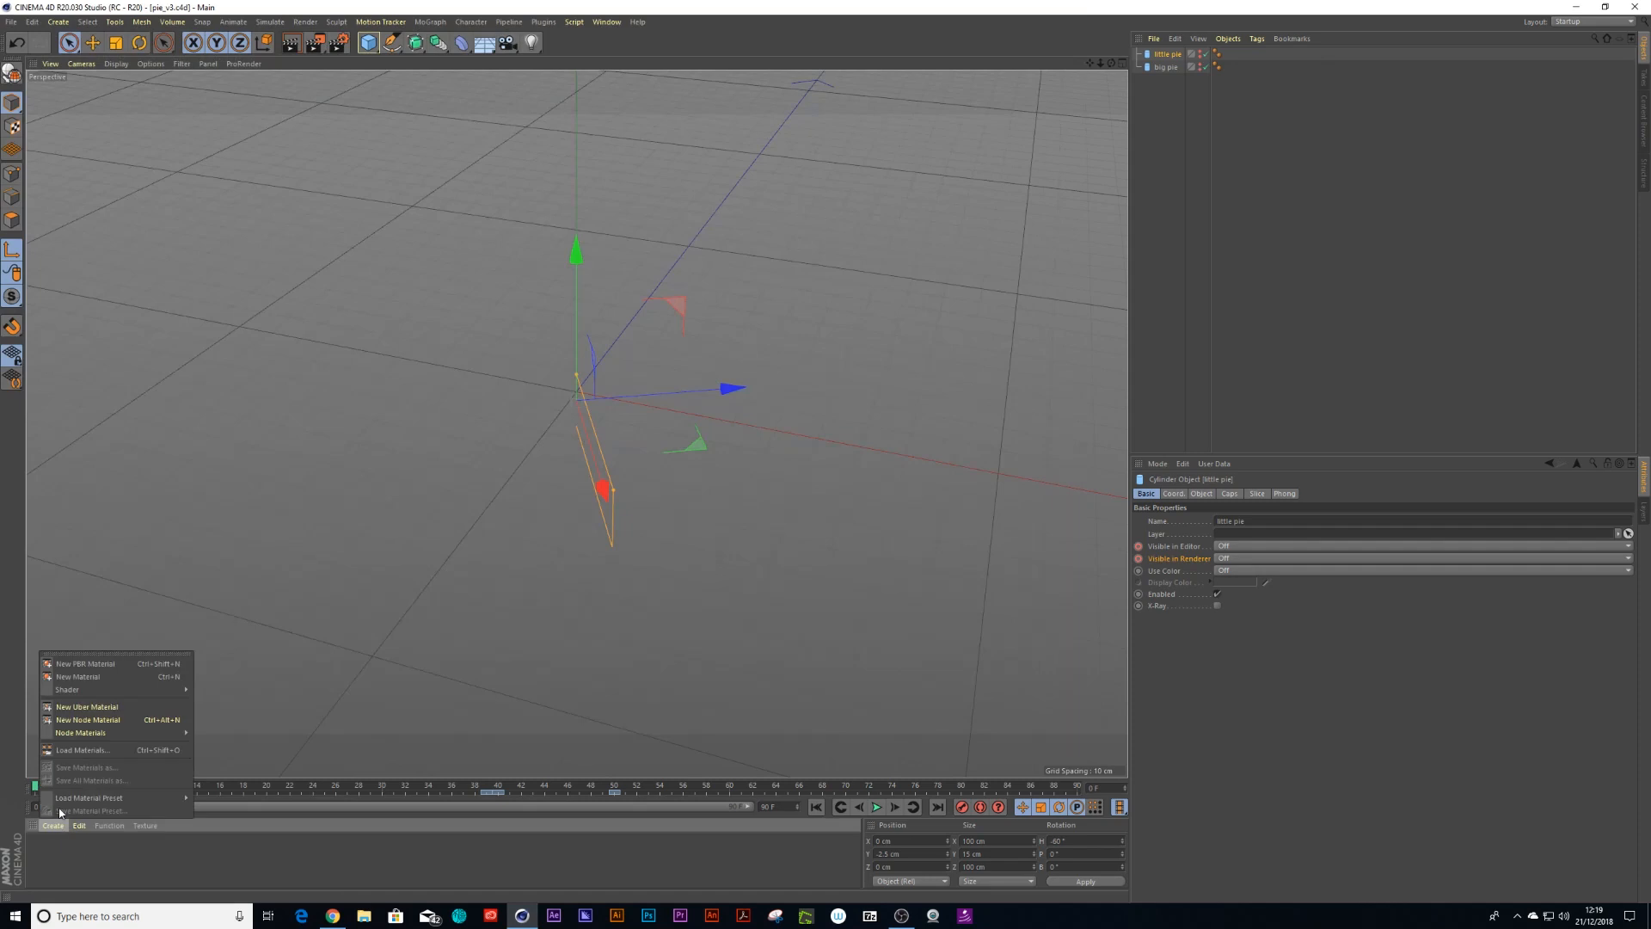
left_click(79, 677)
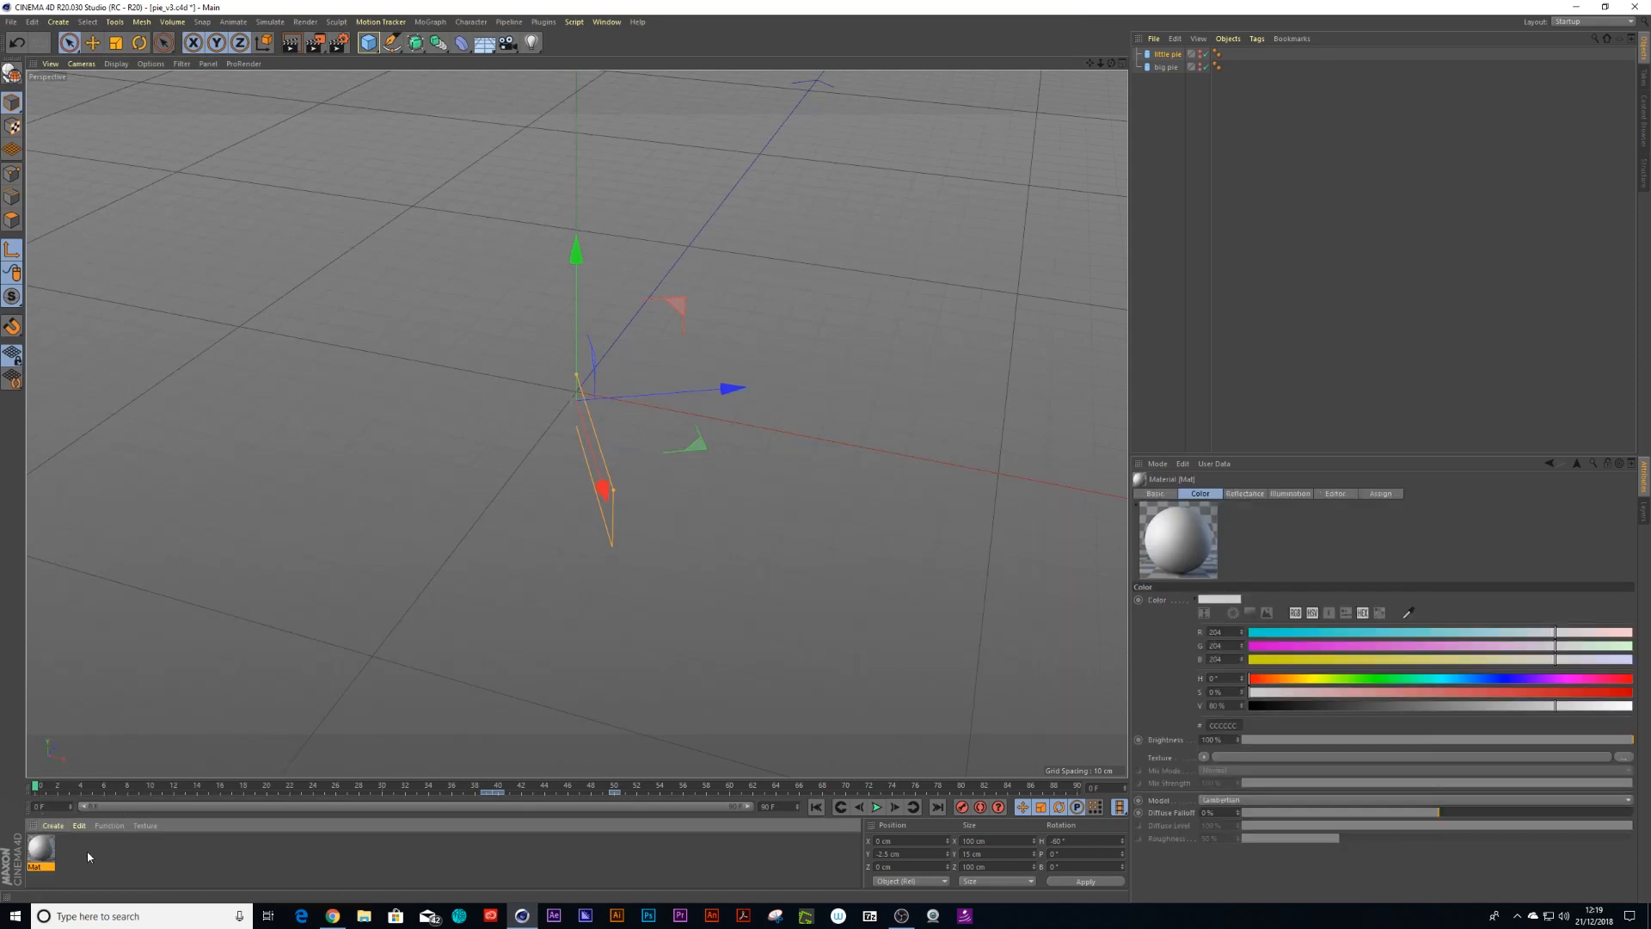
left_click_drag(1145, 194, 1166, 69)
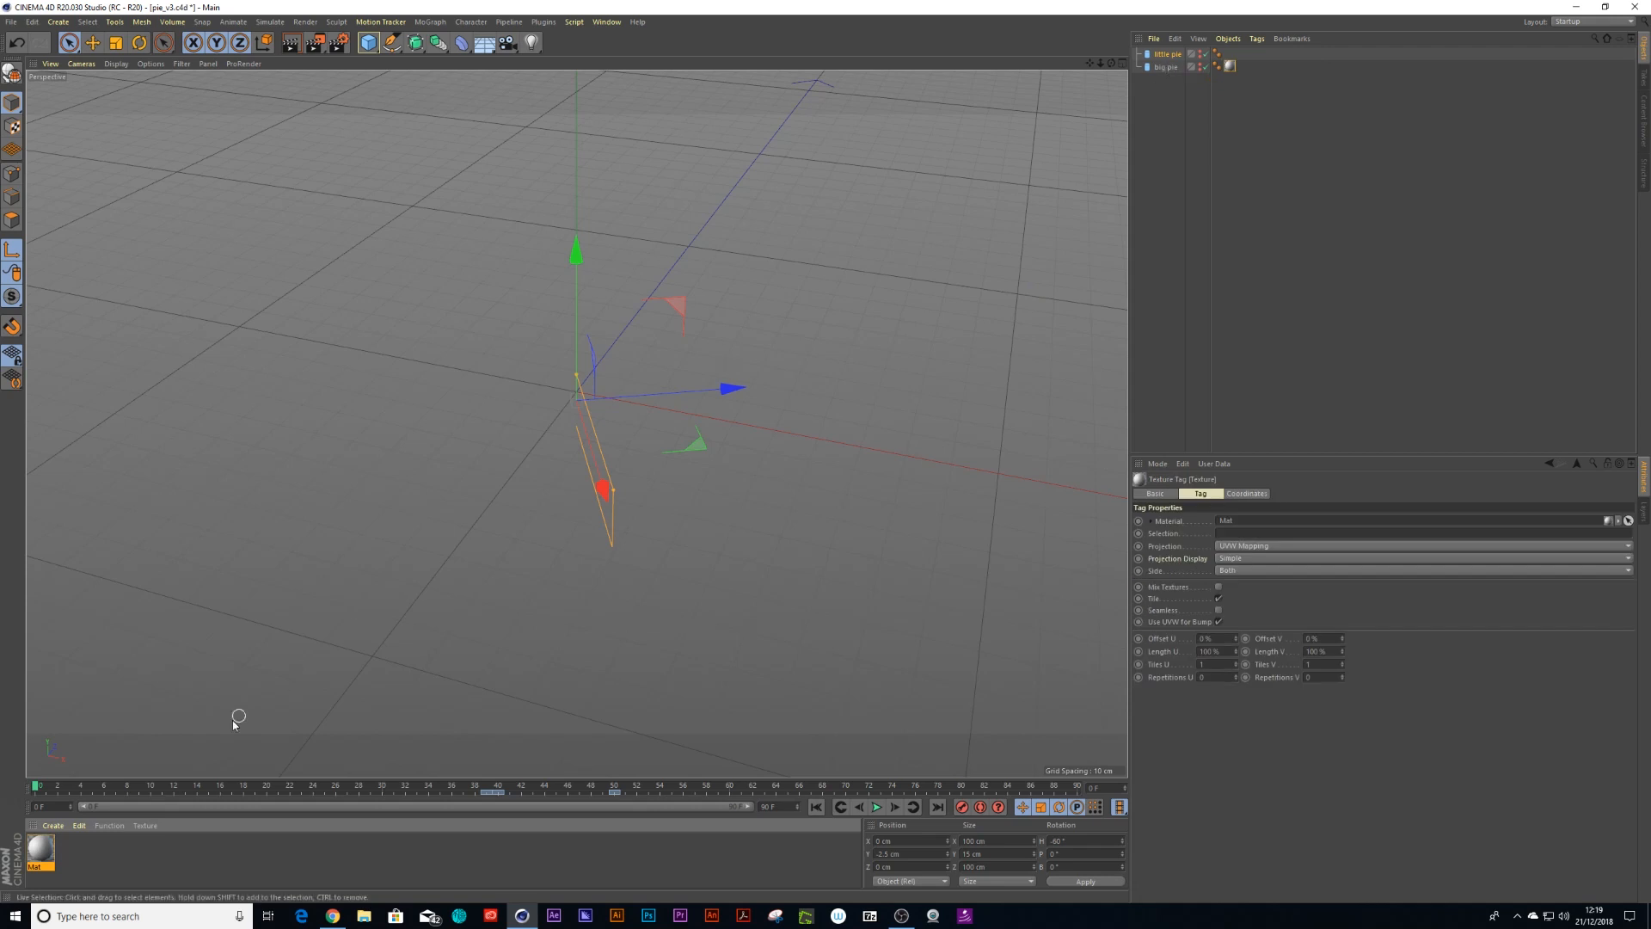
left_click_drag(147, 792, 592, 803)
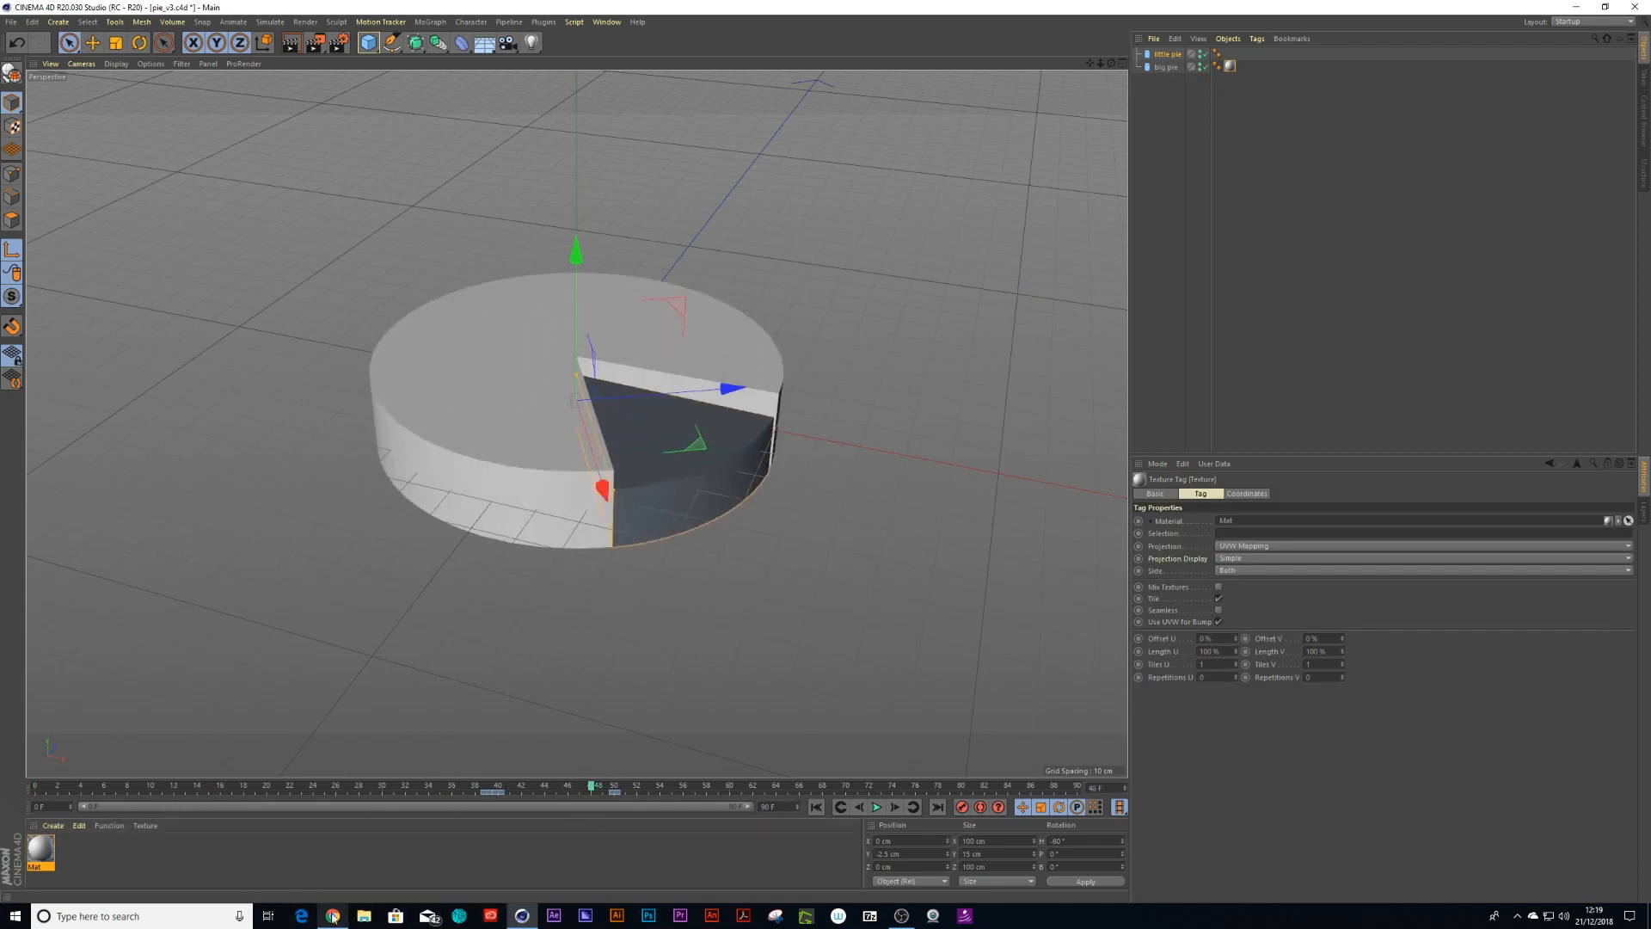
In the material editor, turn off the Color and Reflectance channels and turn on Luminance
double_click(45, 854)
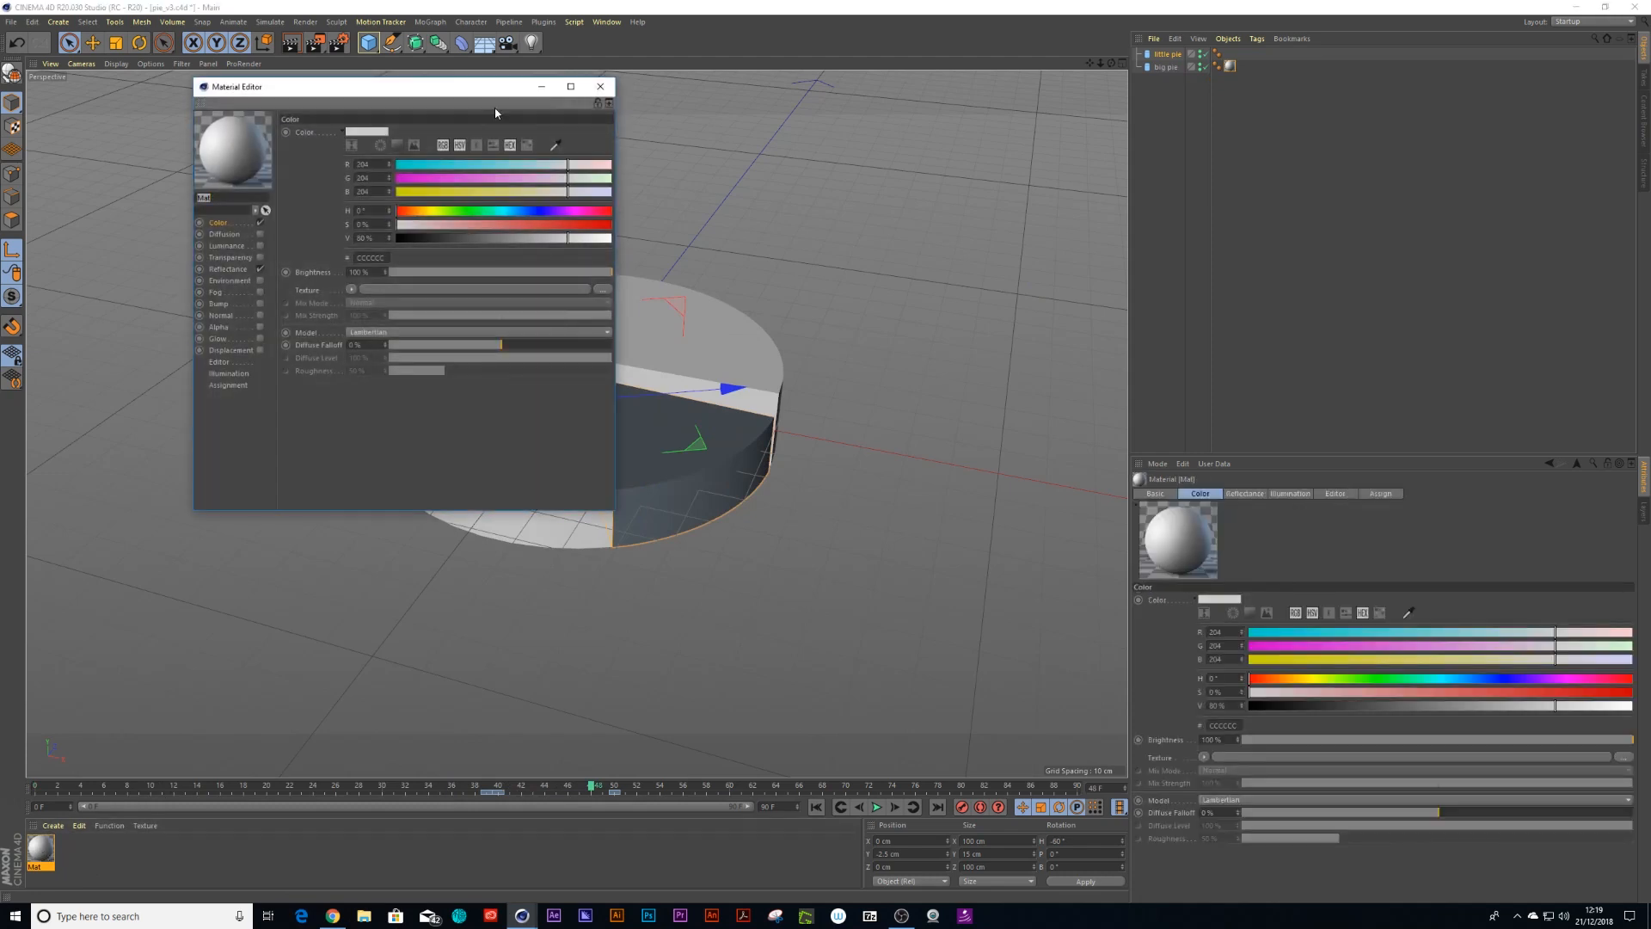
left_click_drag(462, 86, 1011, 205)
left_click(806, 382)
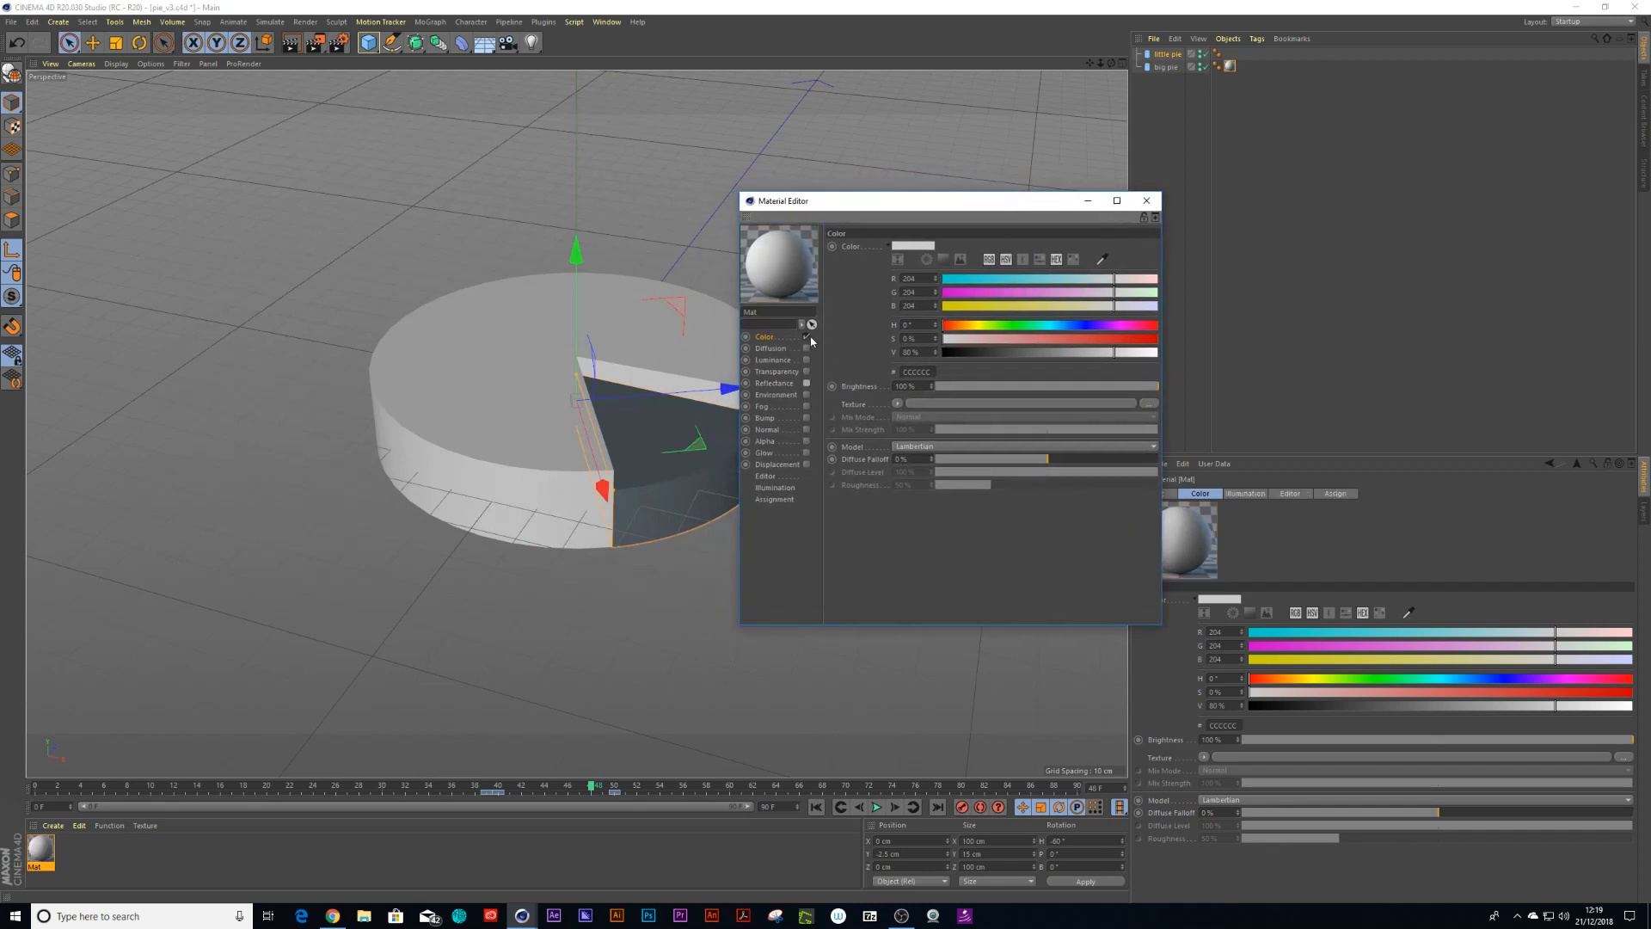
left_click(806, 336)
left_click(806, 359)
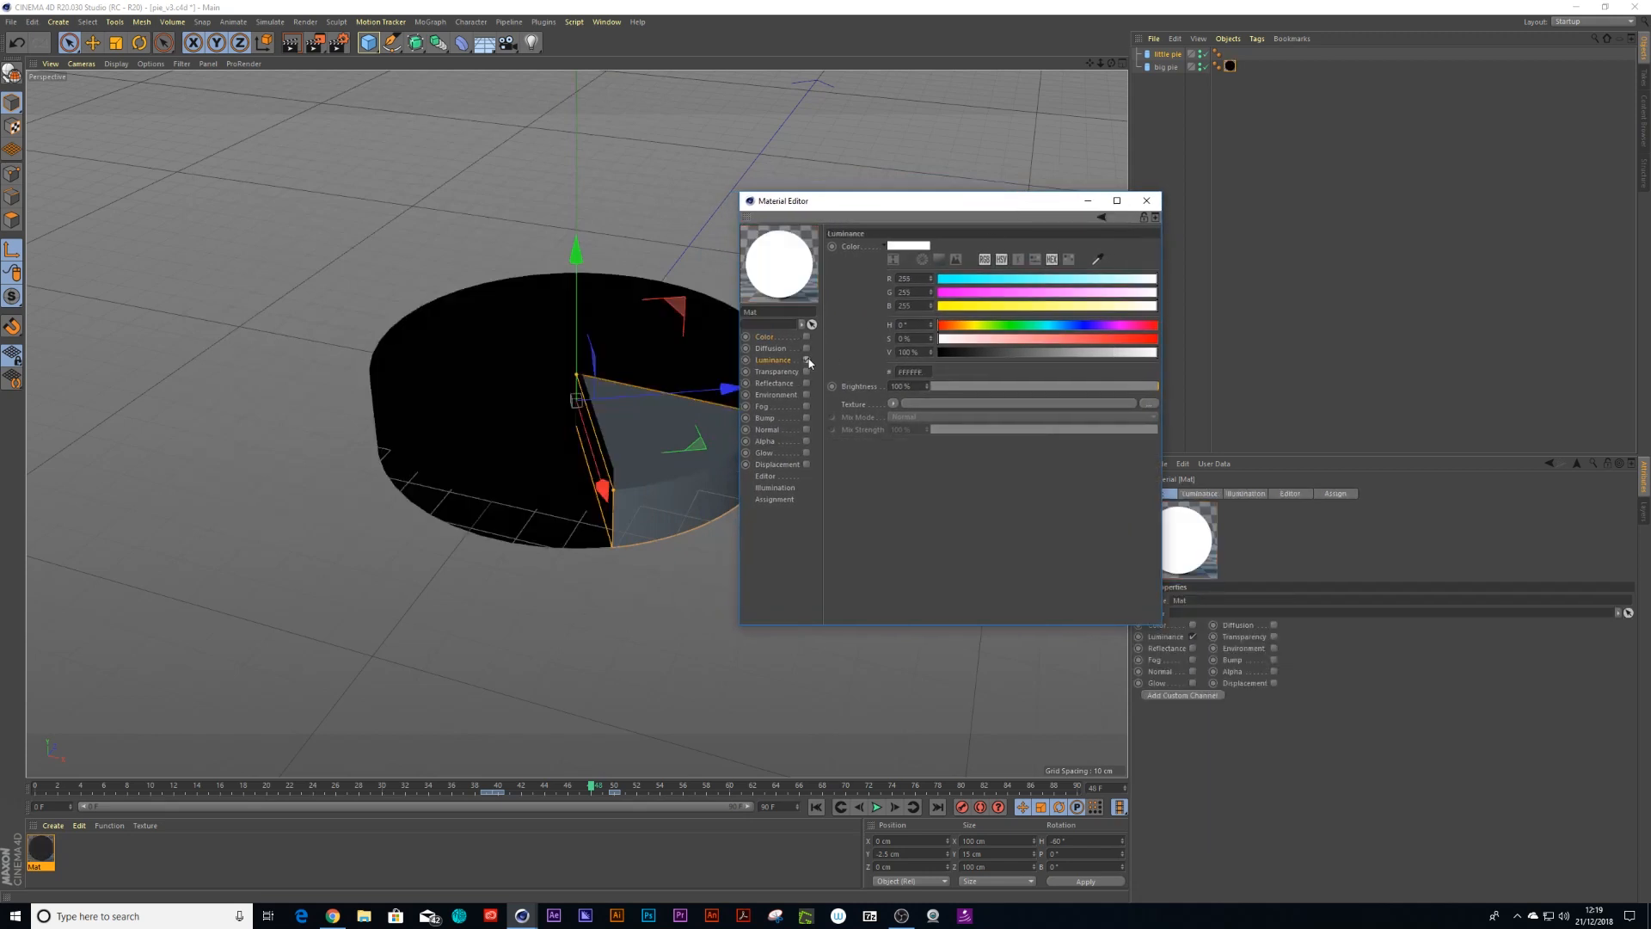
Load a Sketch and Toon Cel shader into the Luminance texture
left_click_drag(853, 209, 925, 208)
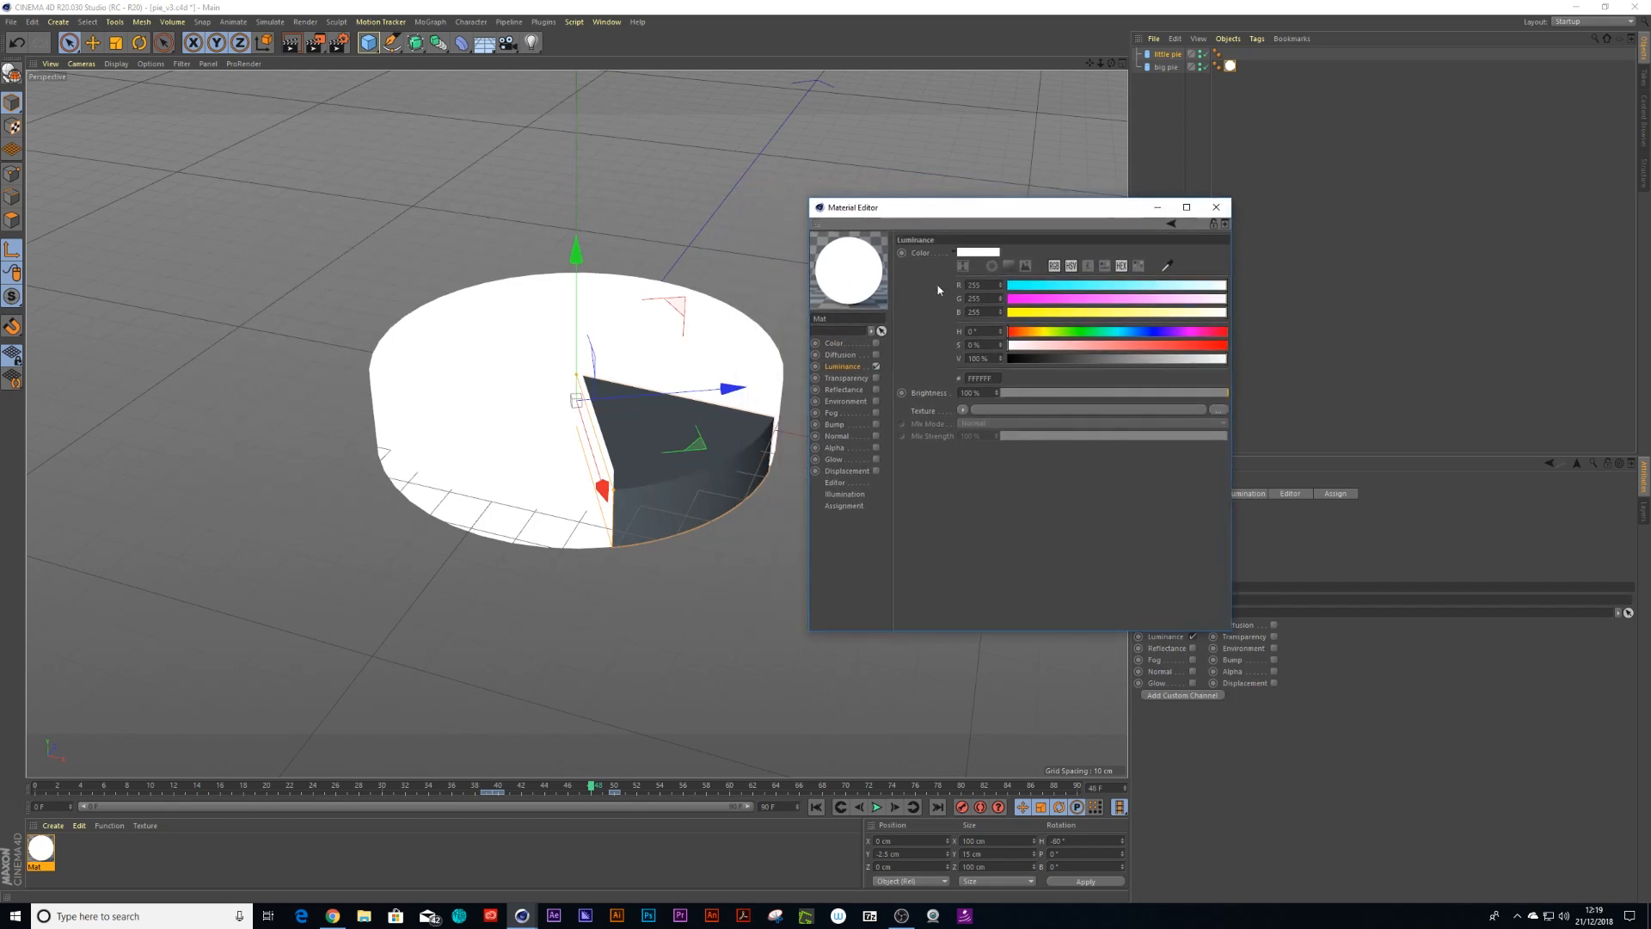
left_click(962, 411)
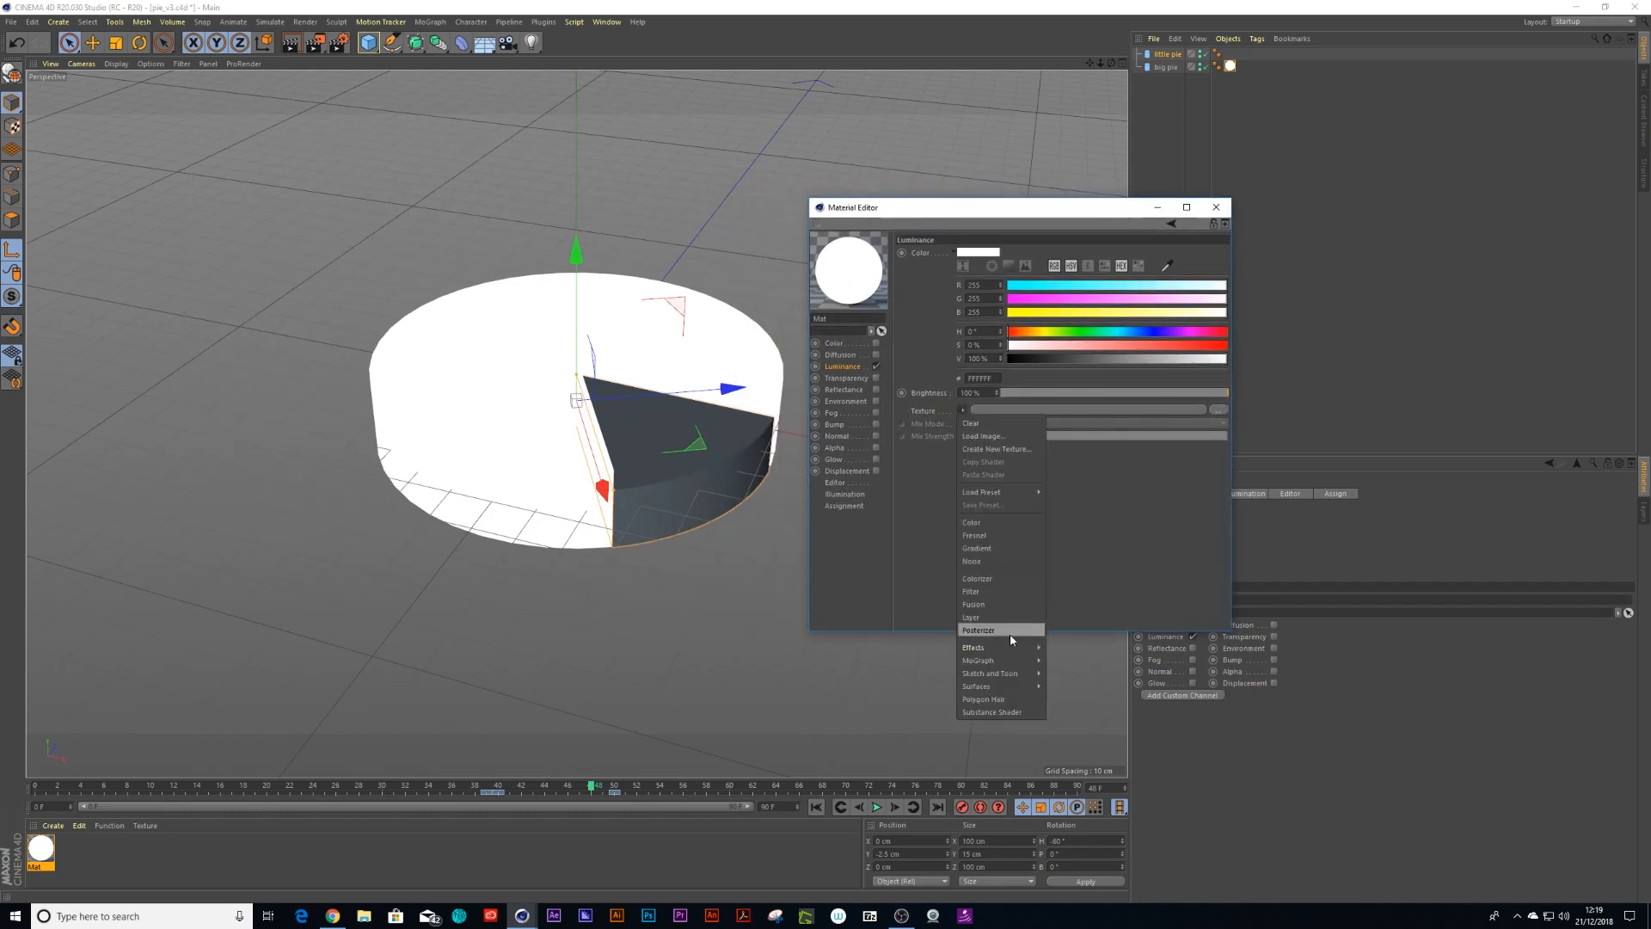
mouse_move(1008, 674)
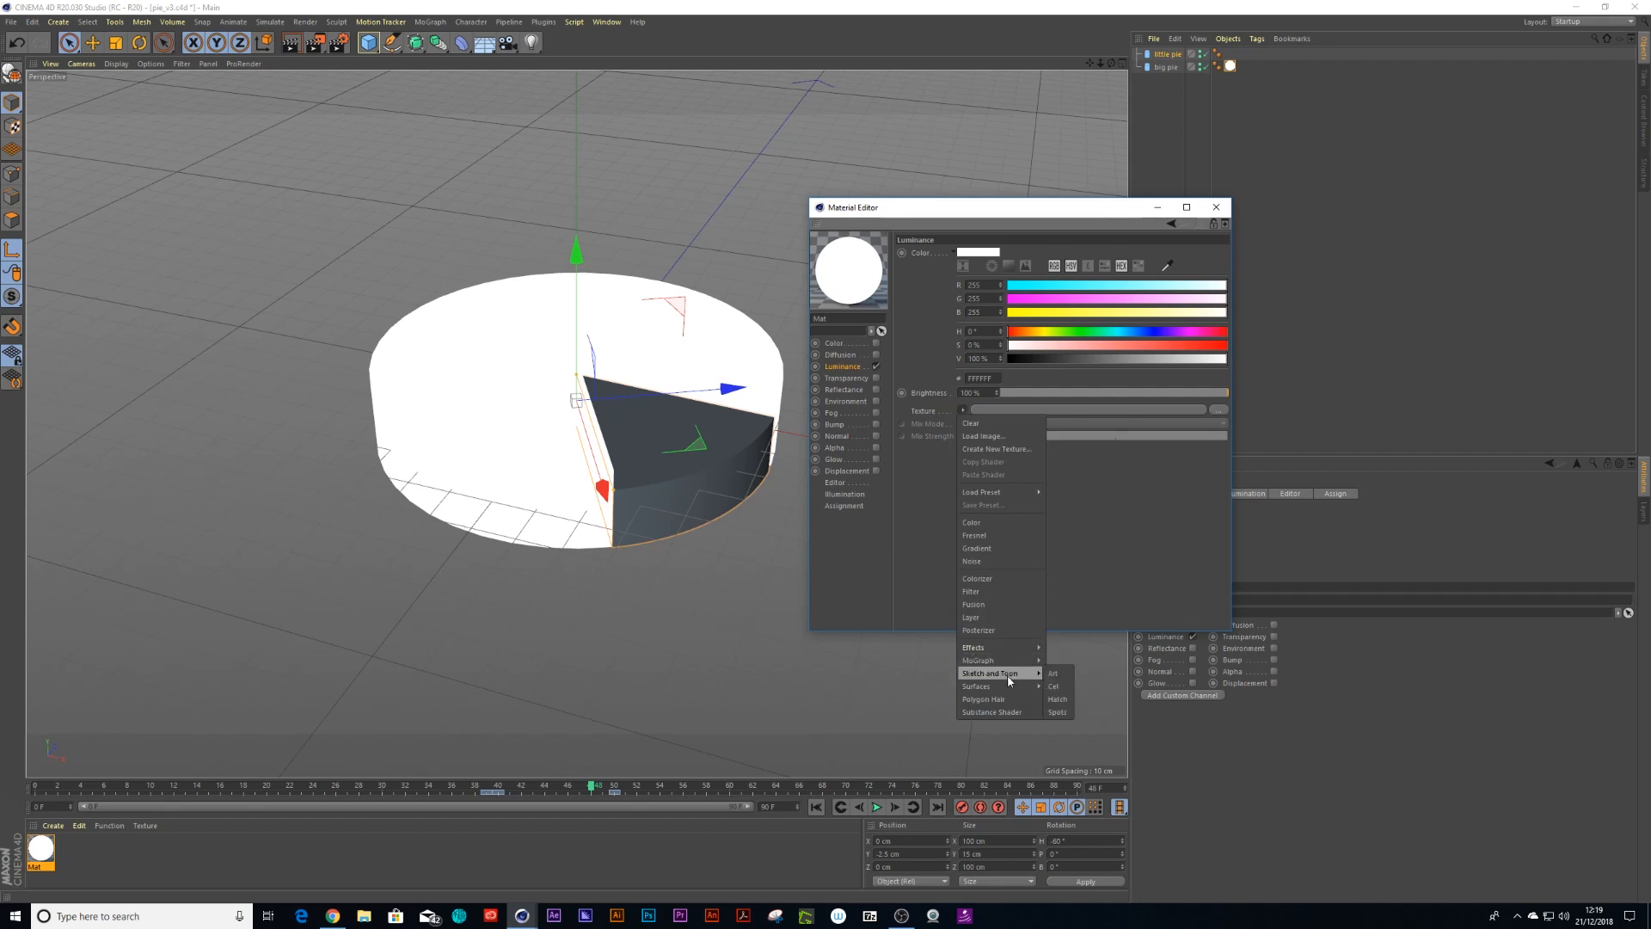
left_click(1058, 685)
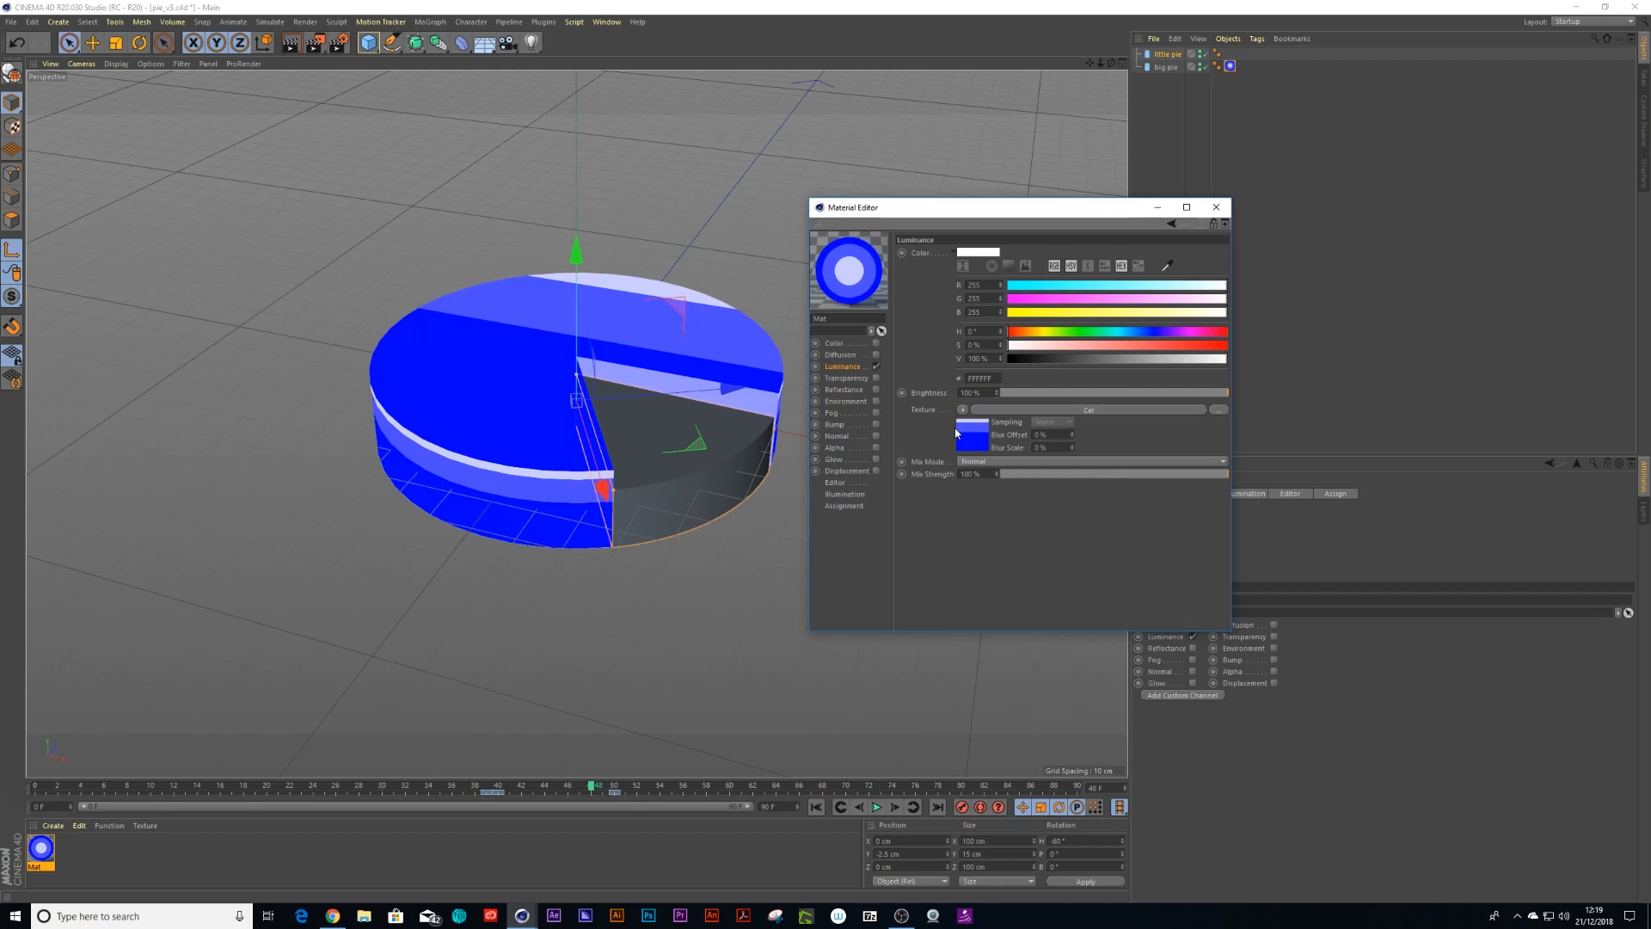
In the Cel shader's Diffuse gradient, remove the third knot and set the first knot's colour to BBBBBB
left_click(975, 444)
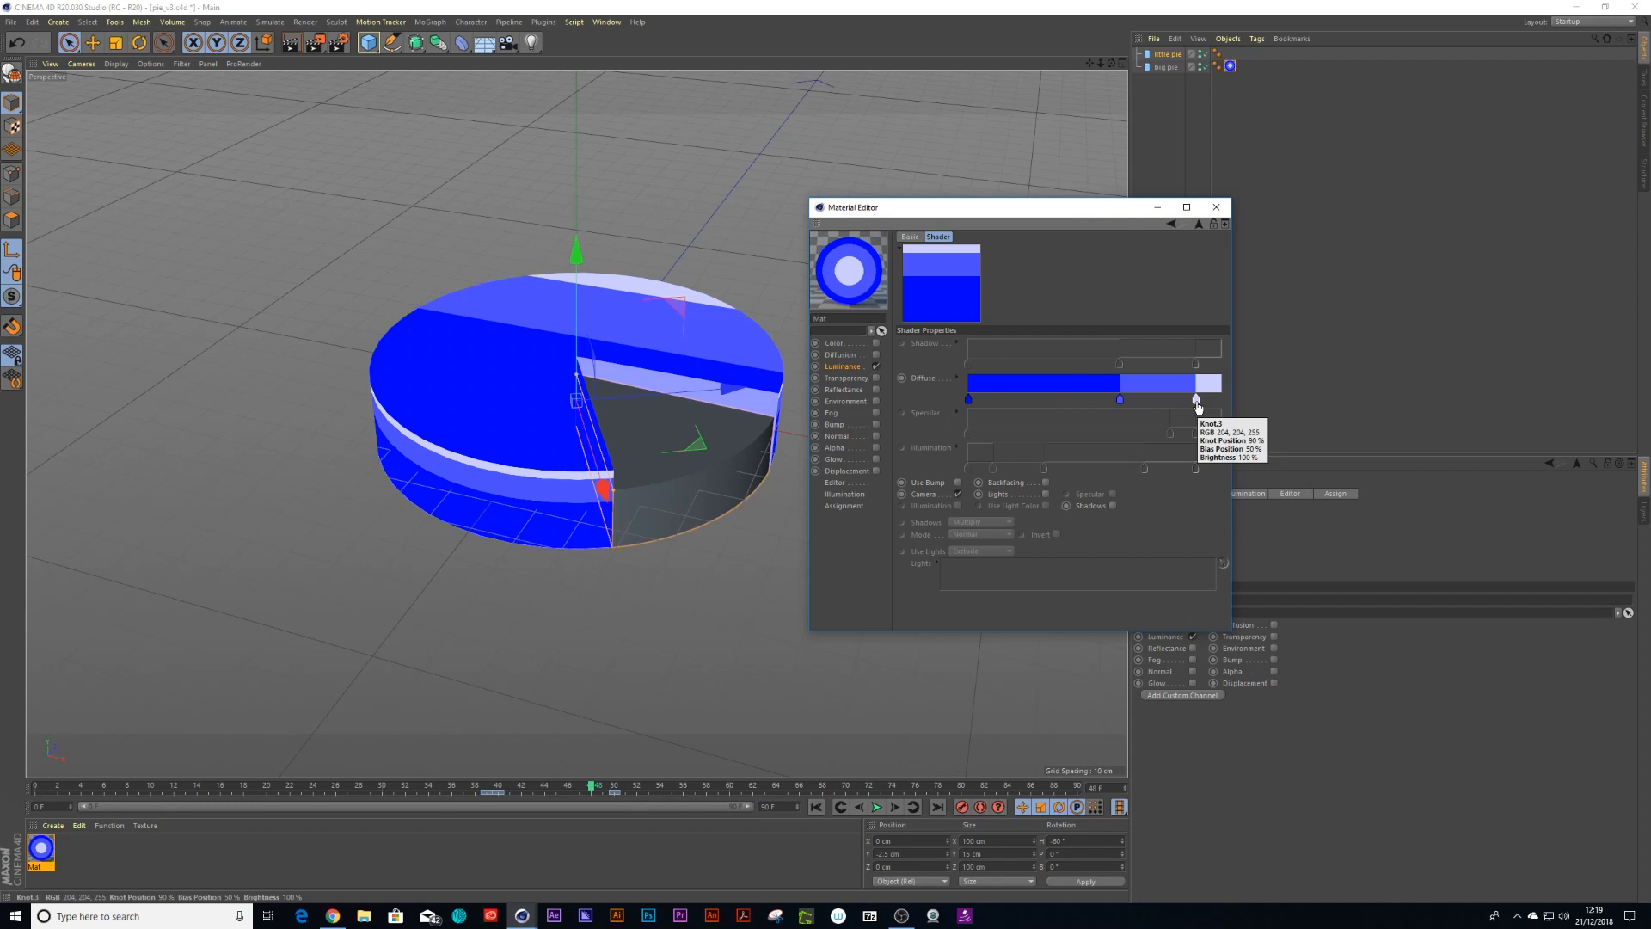
left_click_drag(1196, 400, 1198, 445)
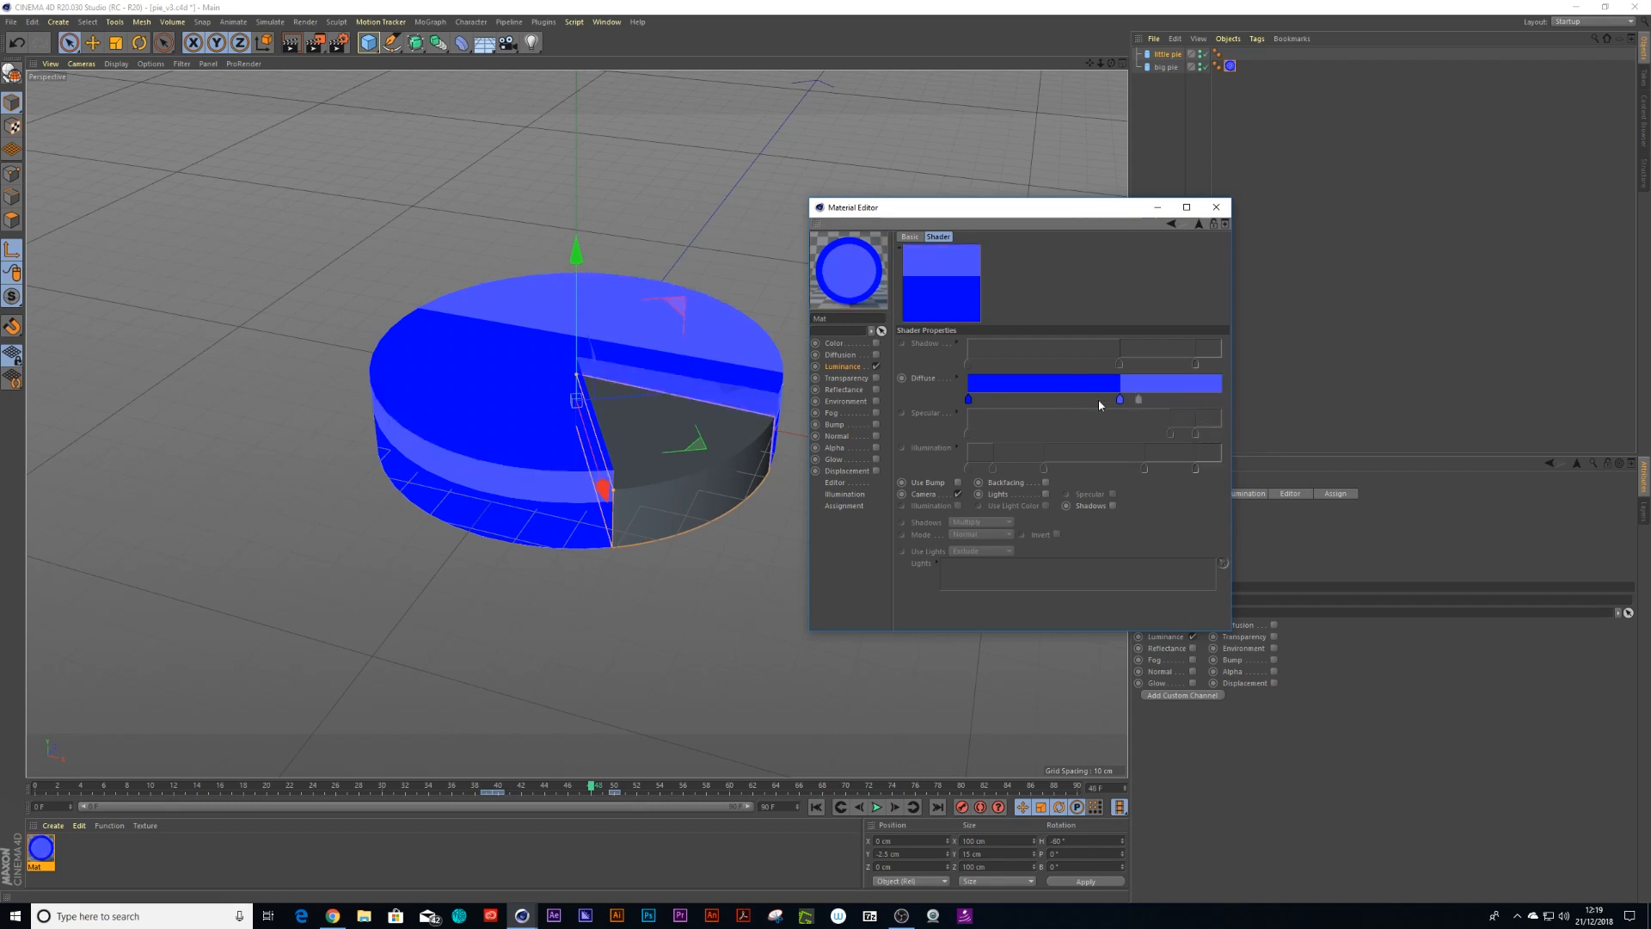
double_click(969, 404)
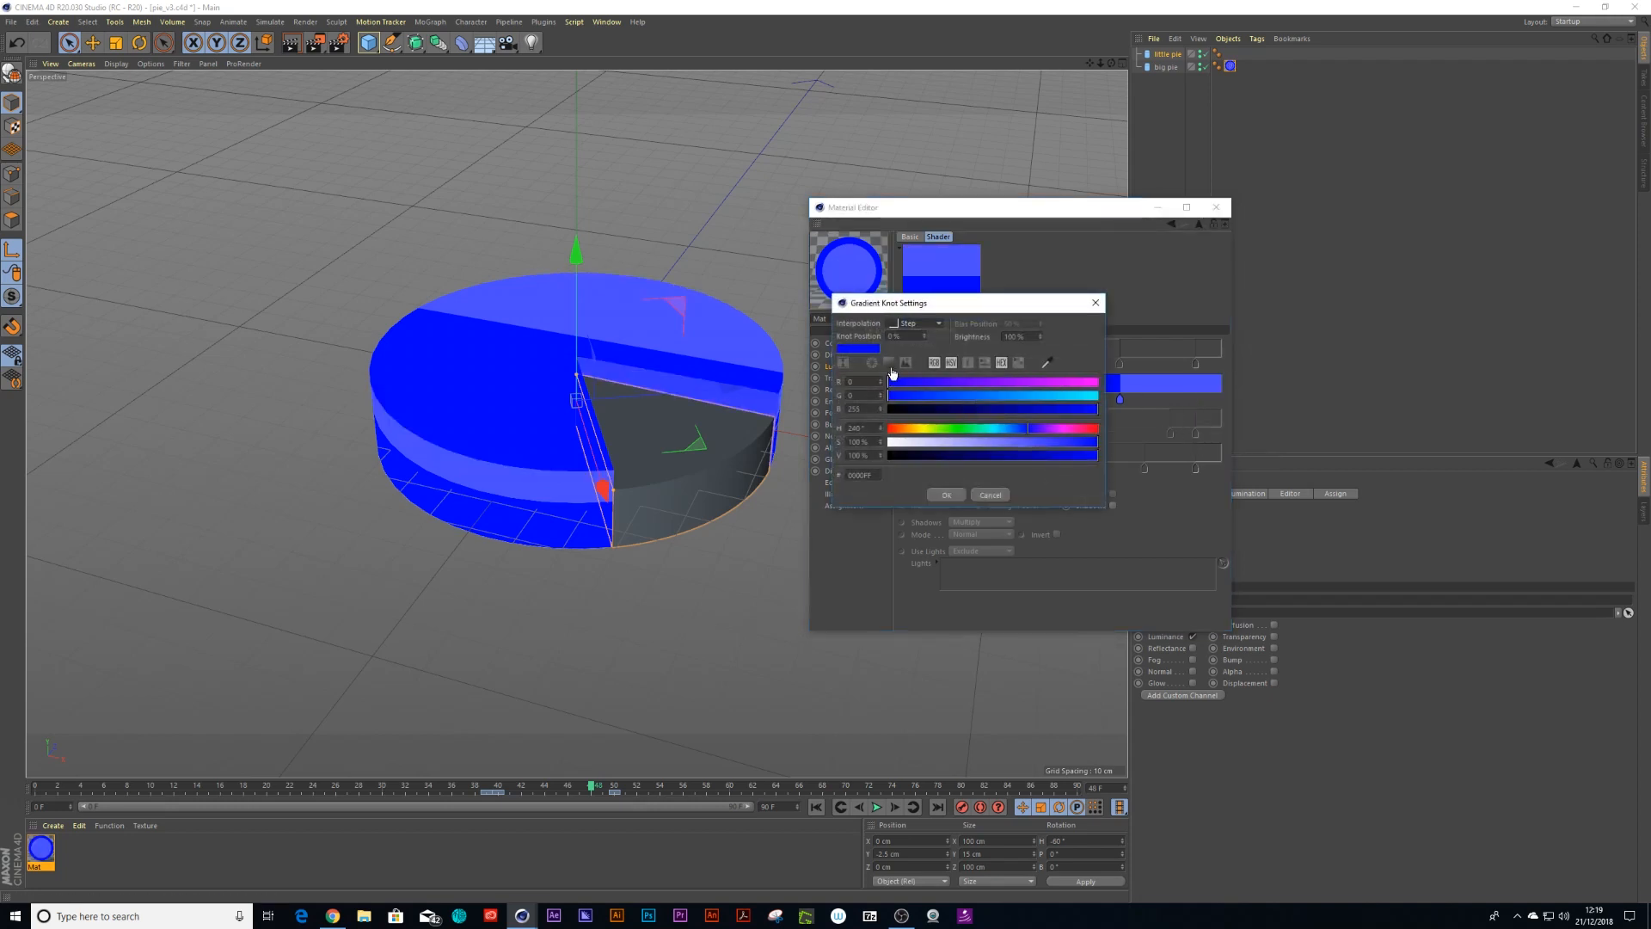
left_click_drag(874, 476, 806, 474)
type("bbbbbb")
left_click(943, 497)
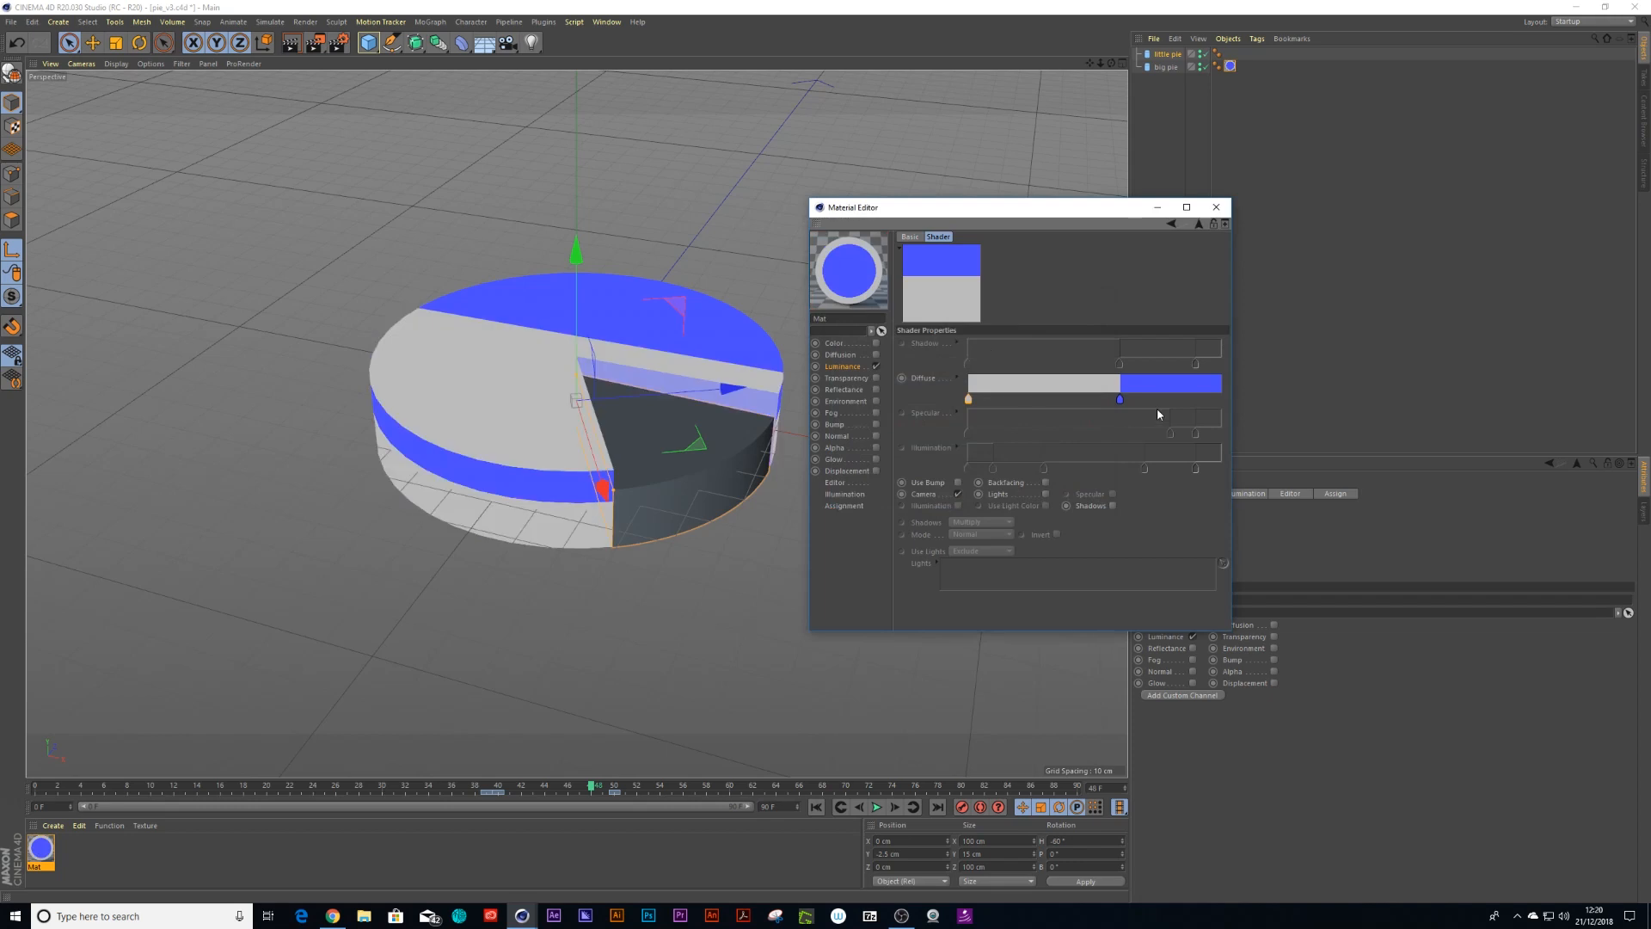
Set the second Diffuse gradient knot's colour to white
double_click(1120, 400)
left_click(1043, 438)
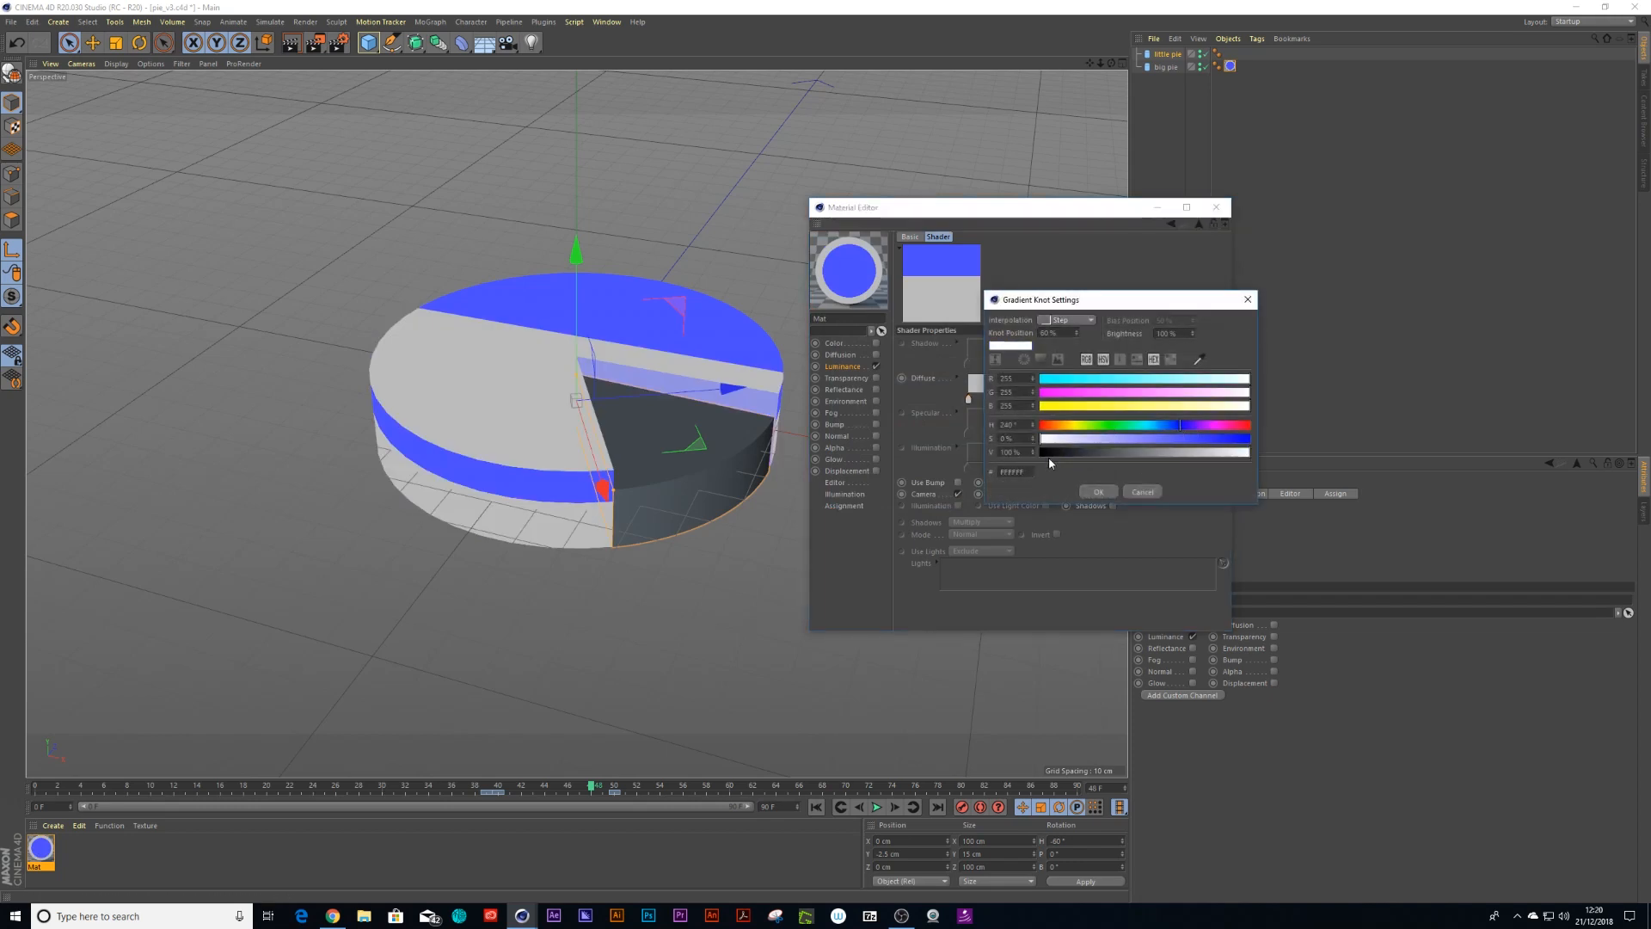
left_click(1097, 491)
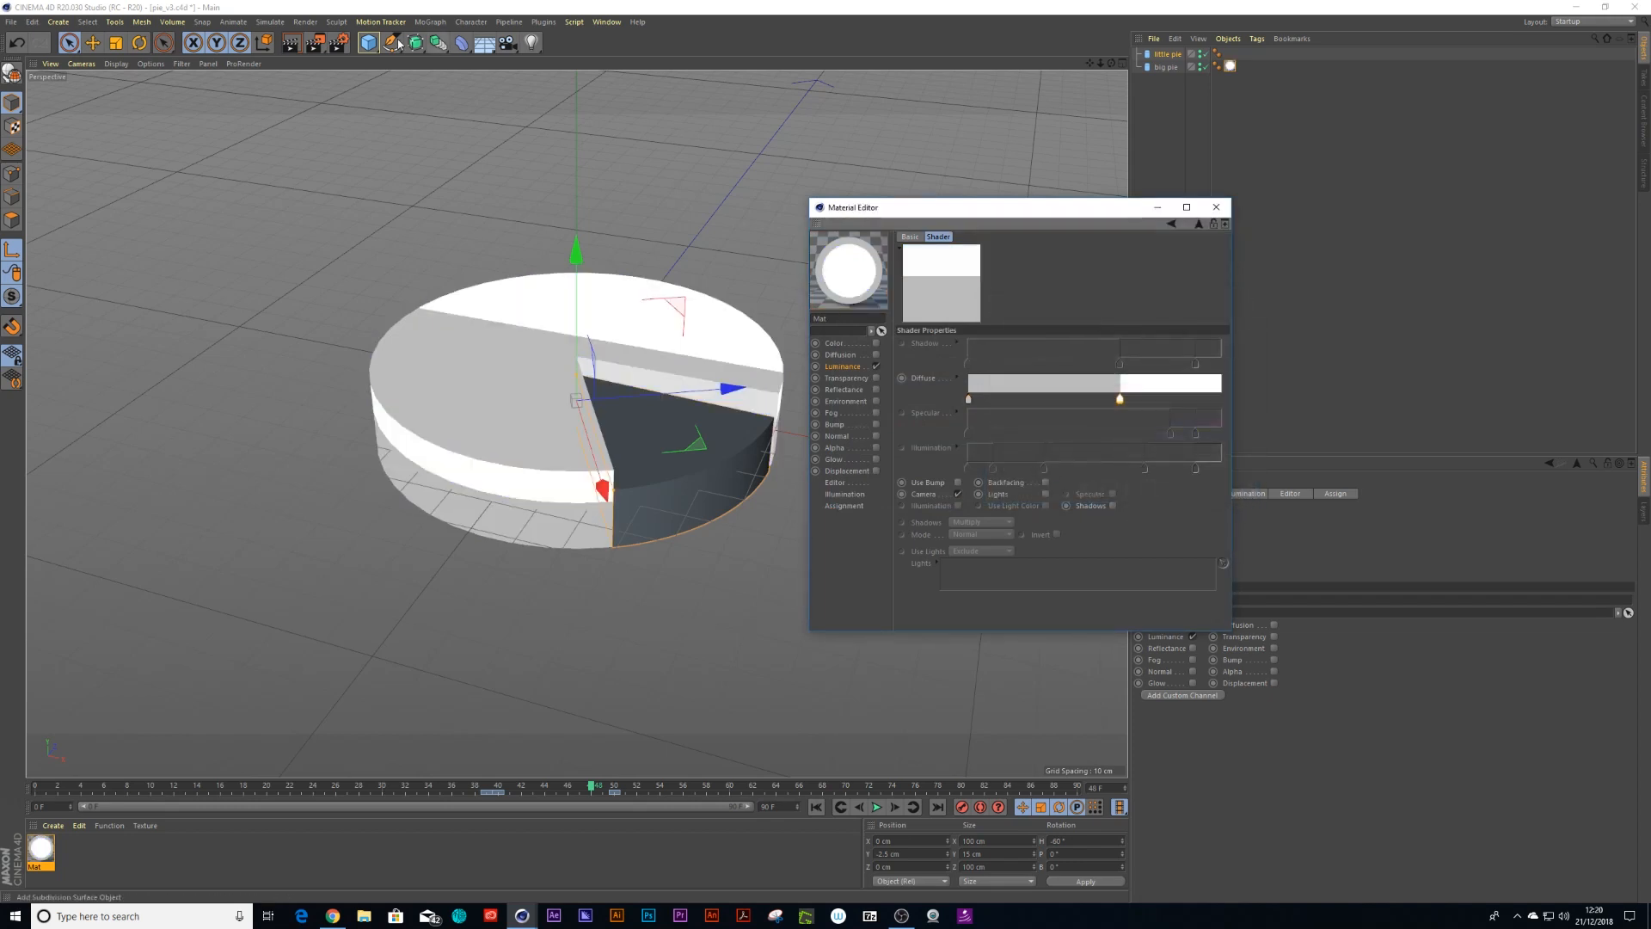
Render the viewport to preview the cel-shaded pie
left_click(315, 42)
left_click(397, 339)
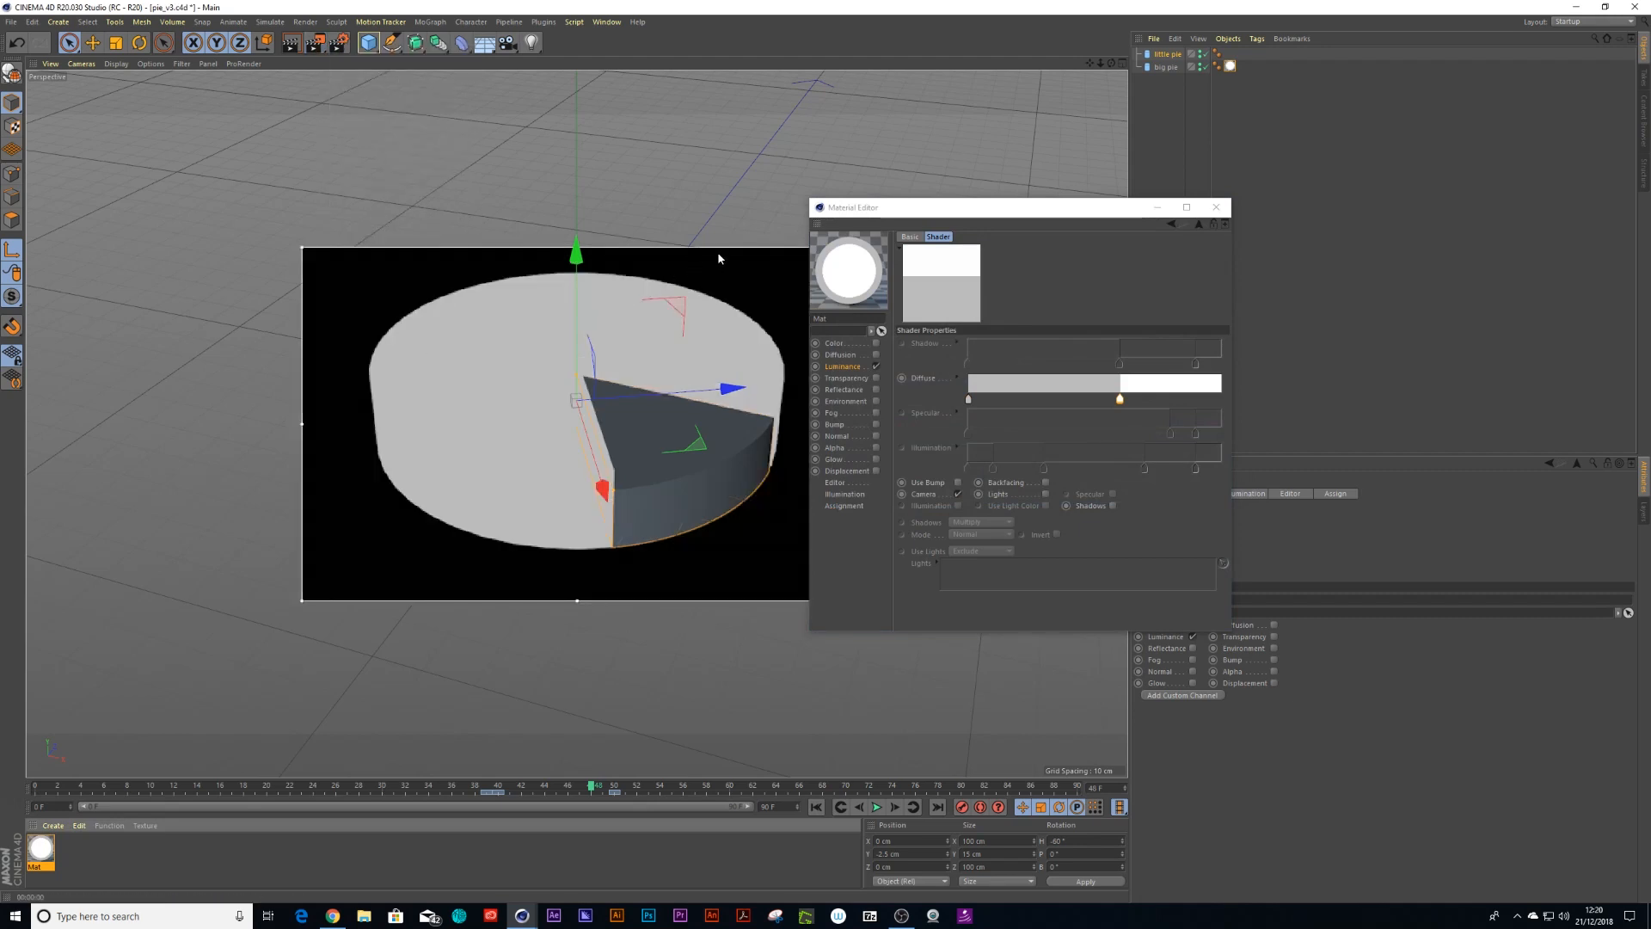
left_click(847, 367)
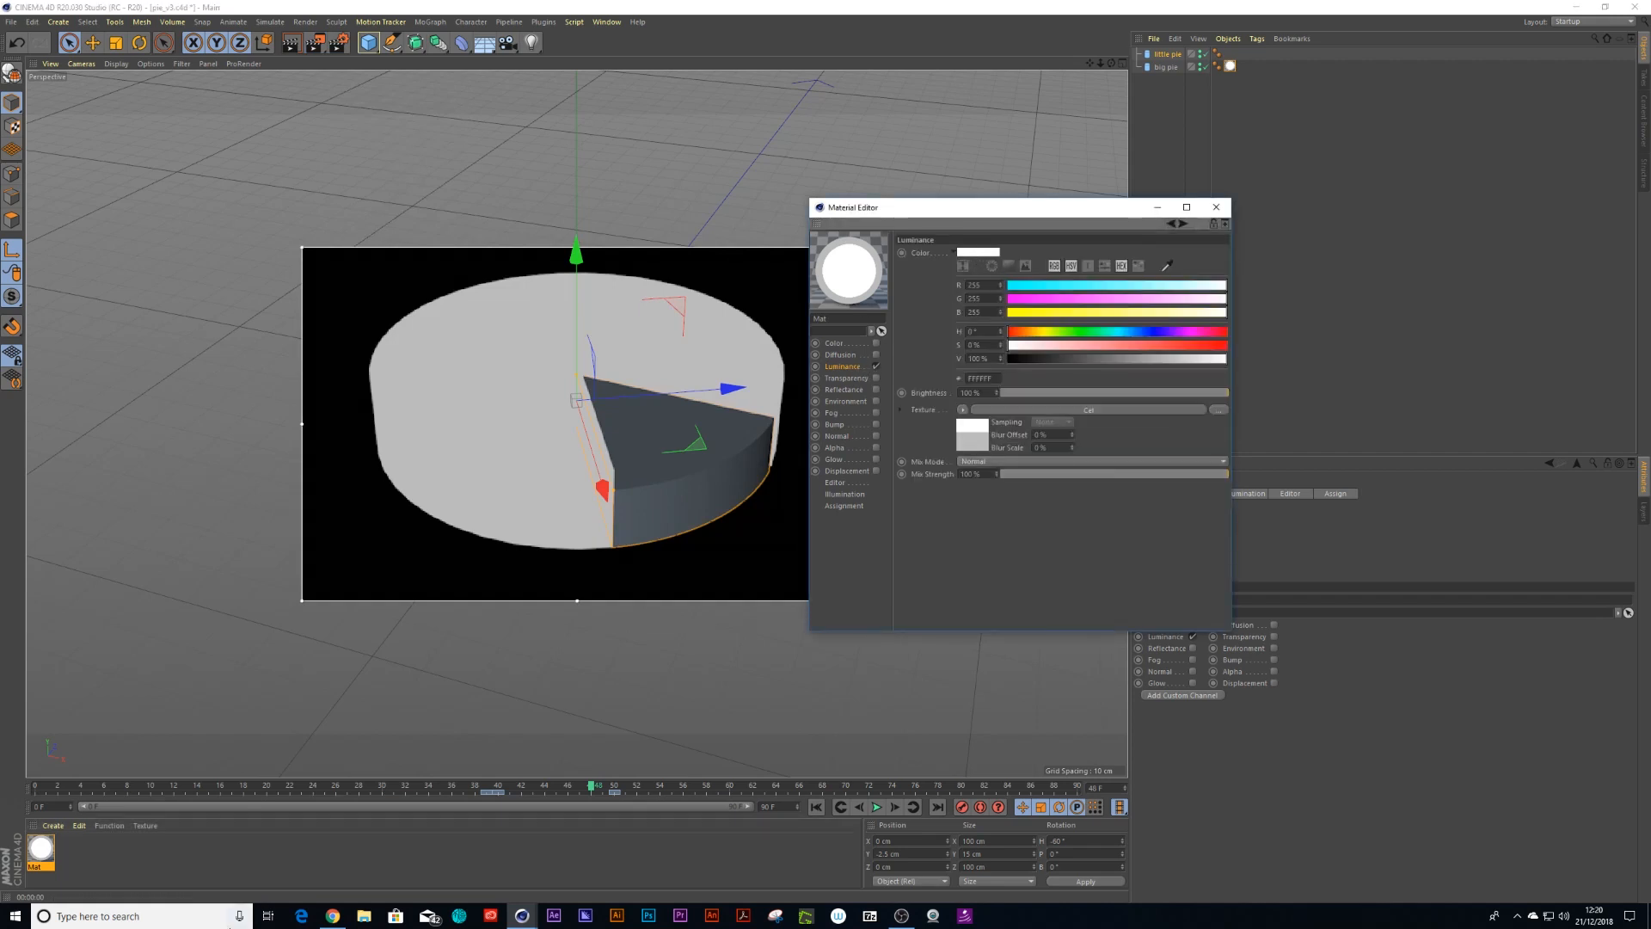
Search Google Images for colour pallete and open a five-colour palette image
mouse_move(333, 915)
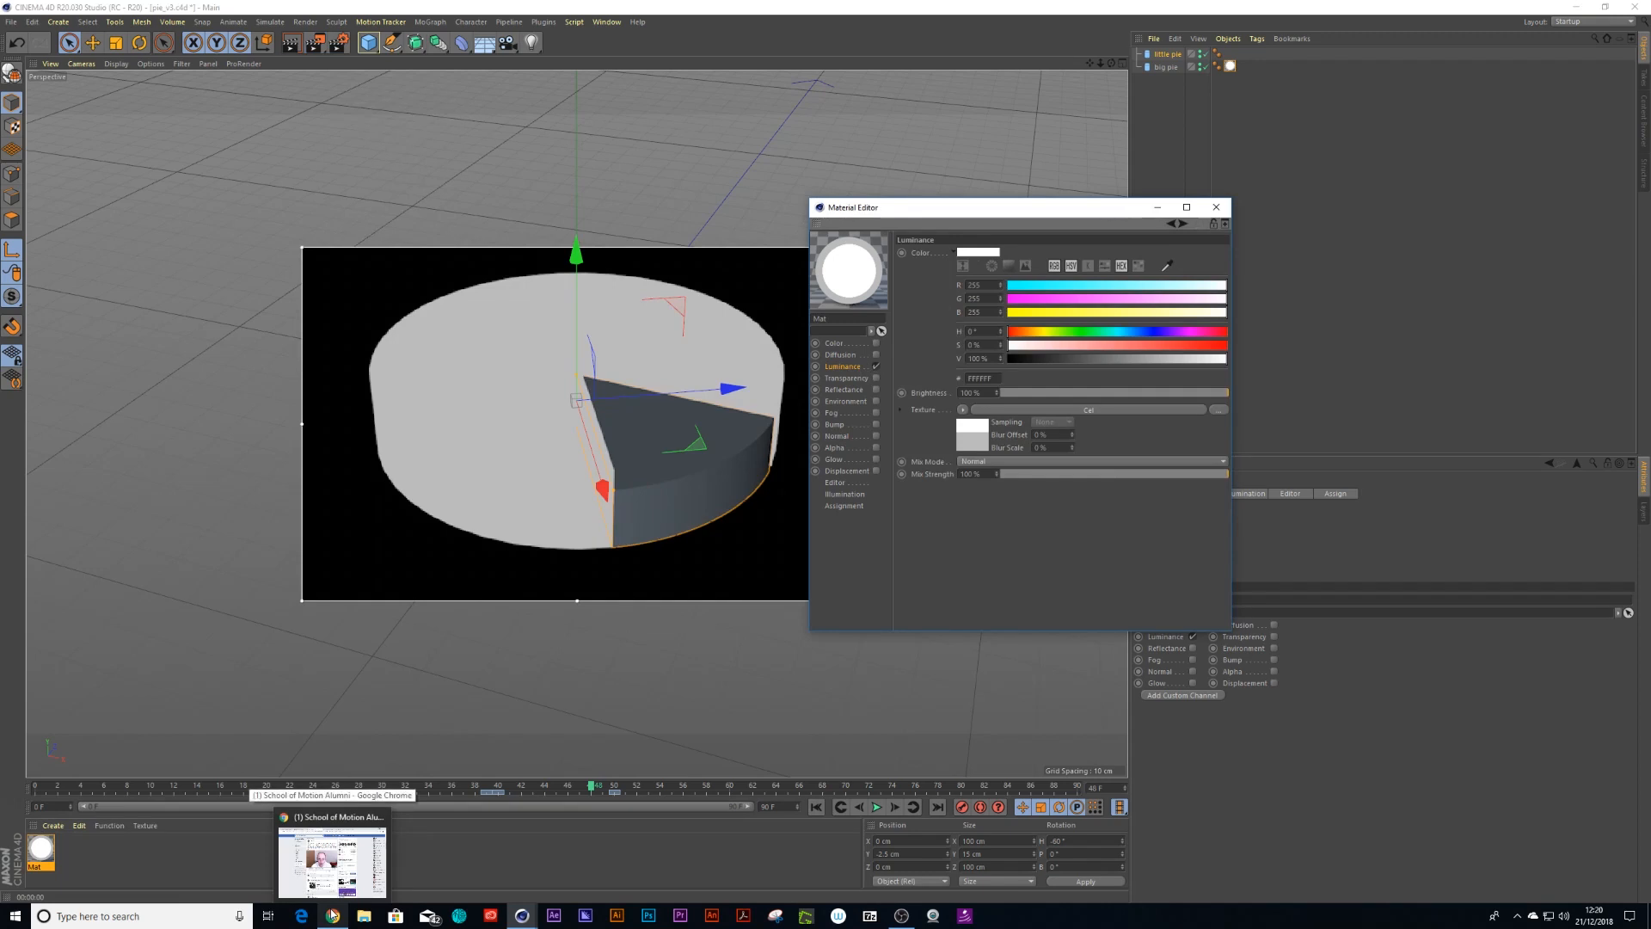
left_click(334, 916)
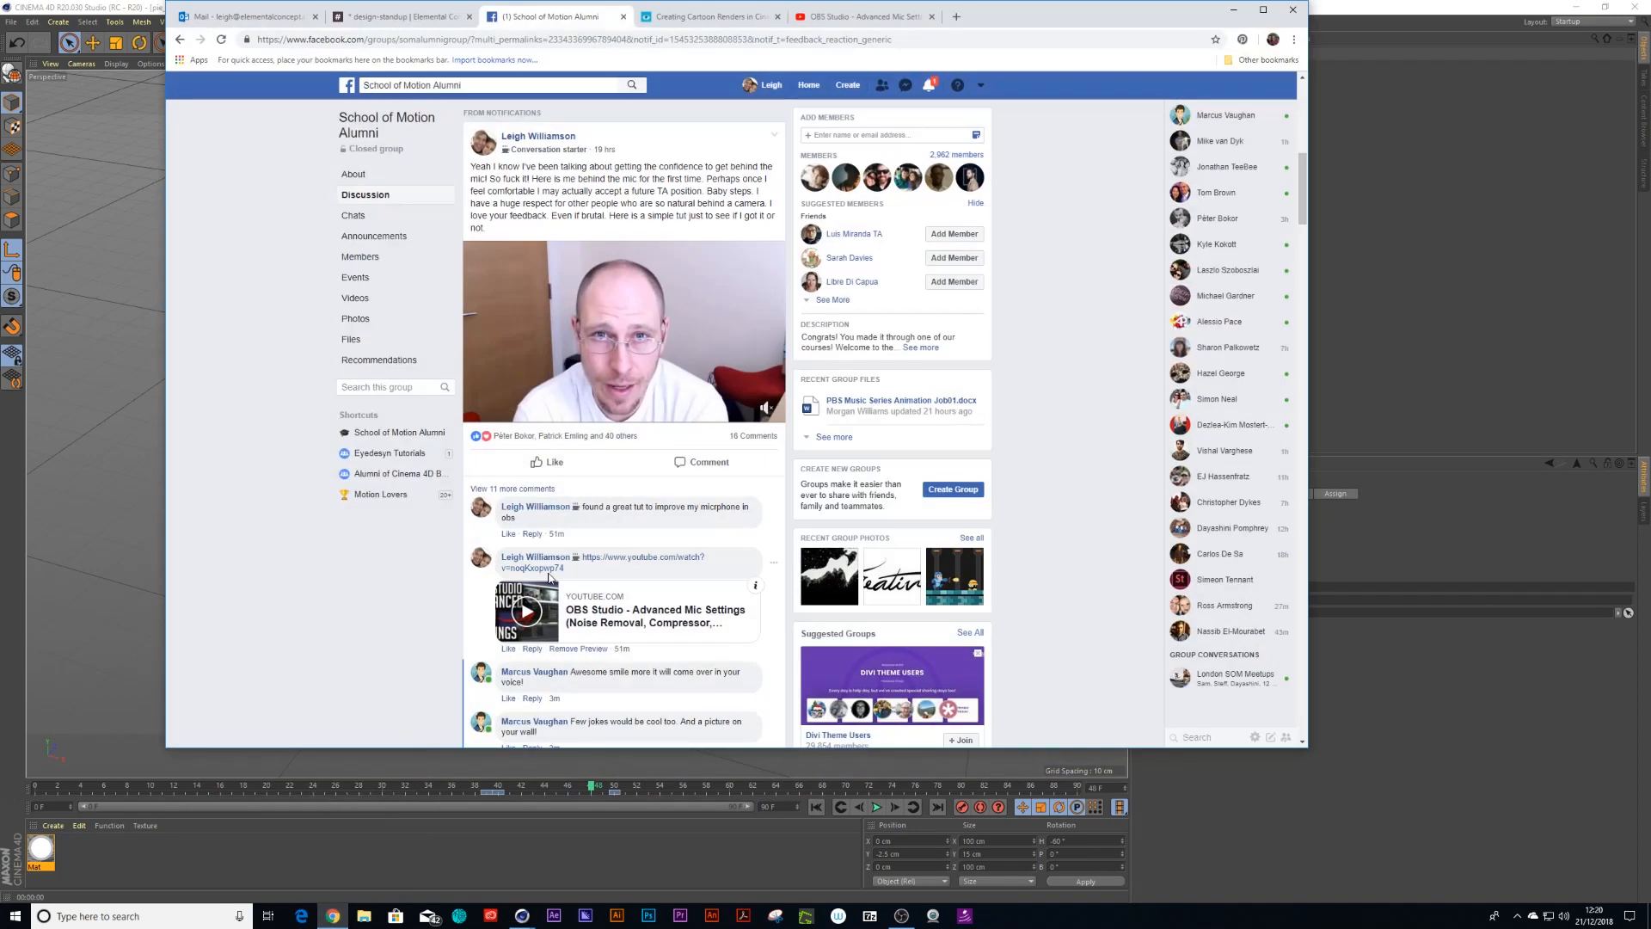
key("ctrl+t")
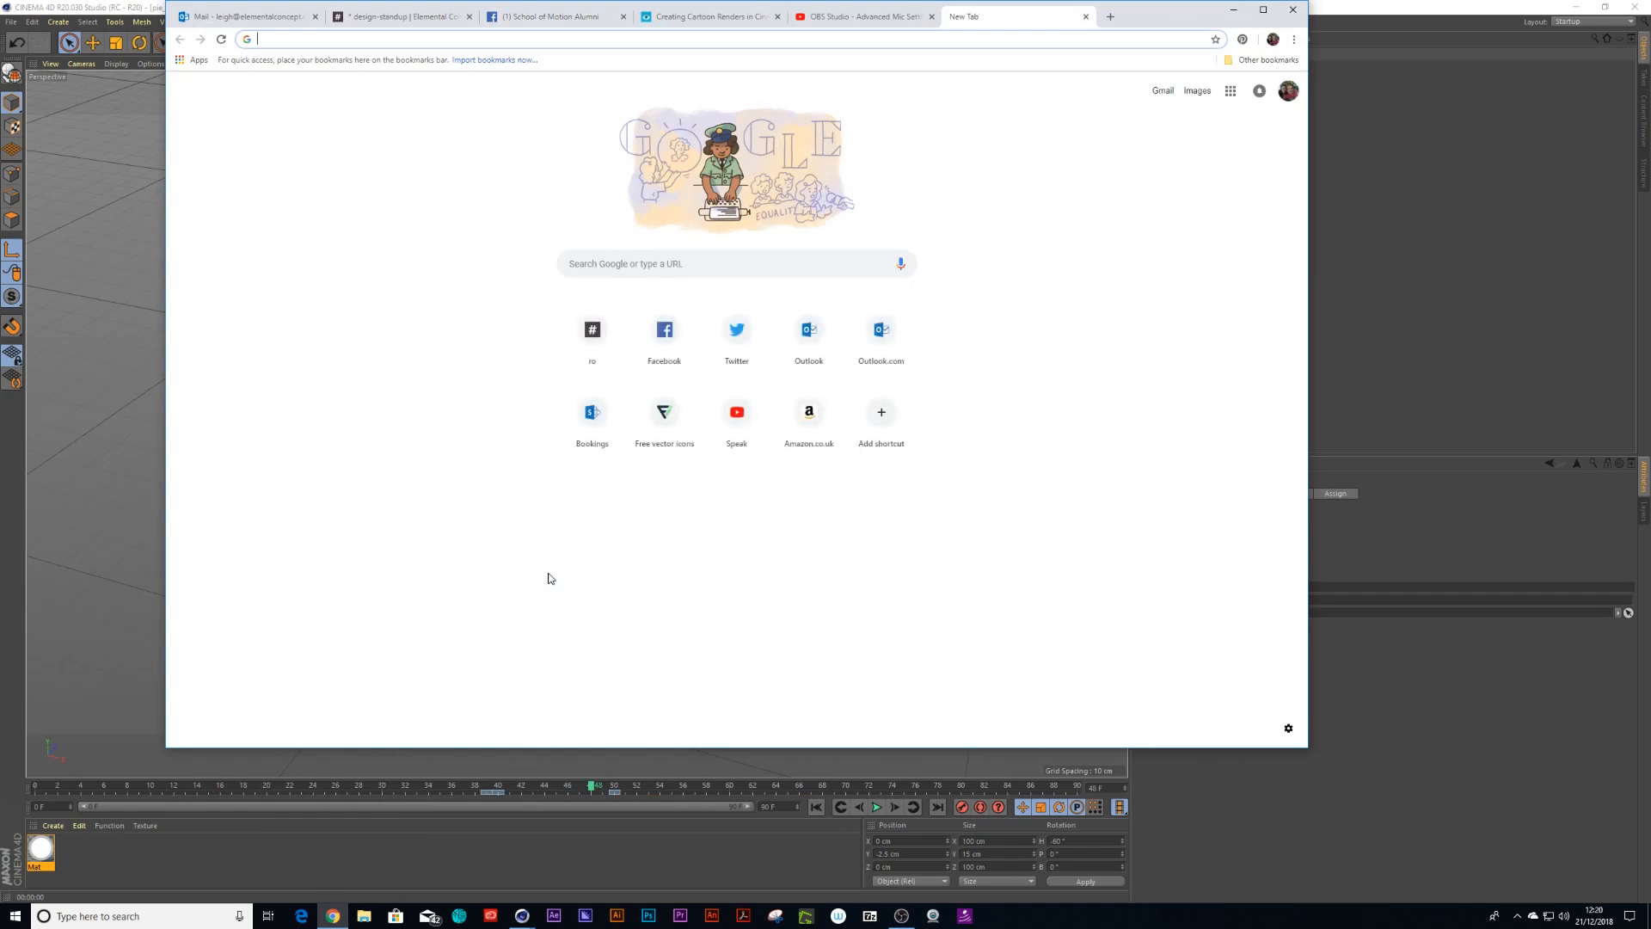
type("colour palle")
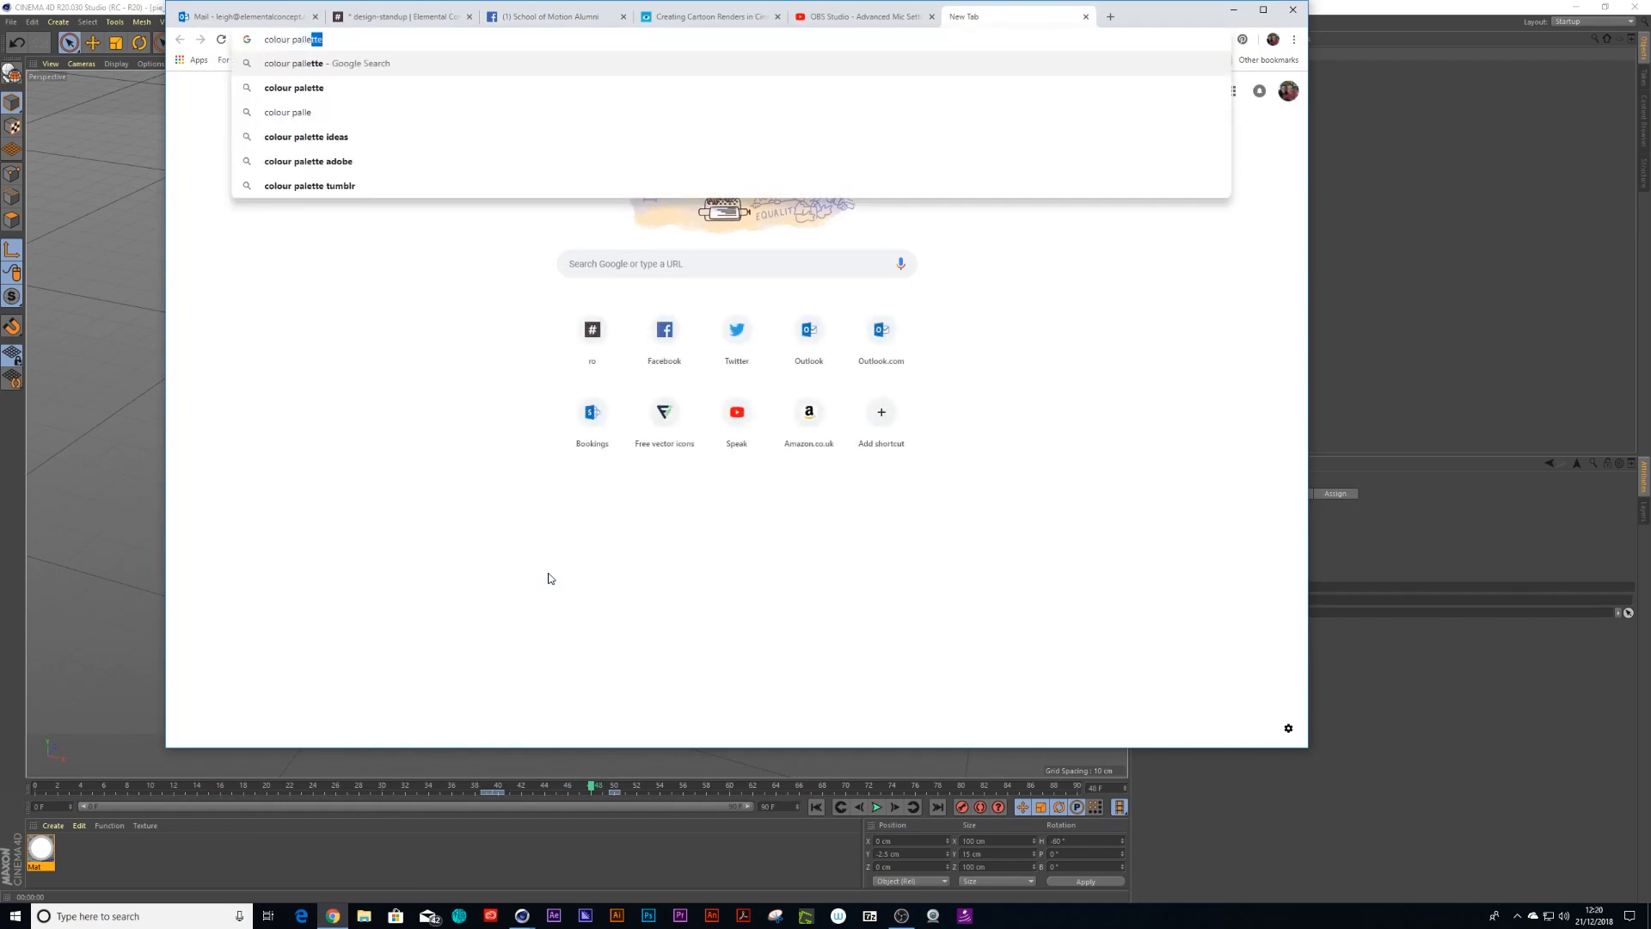
key("Return")
left_click(331, 138)
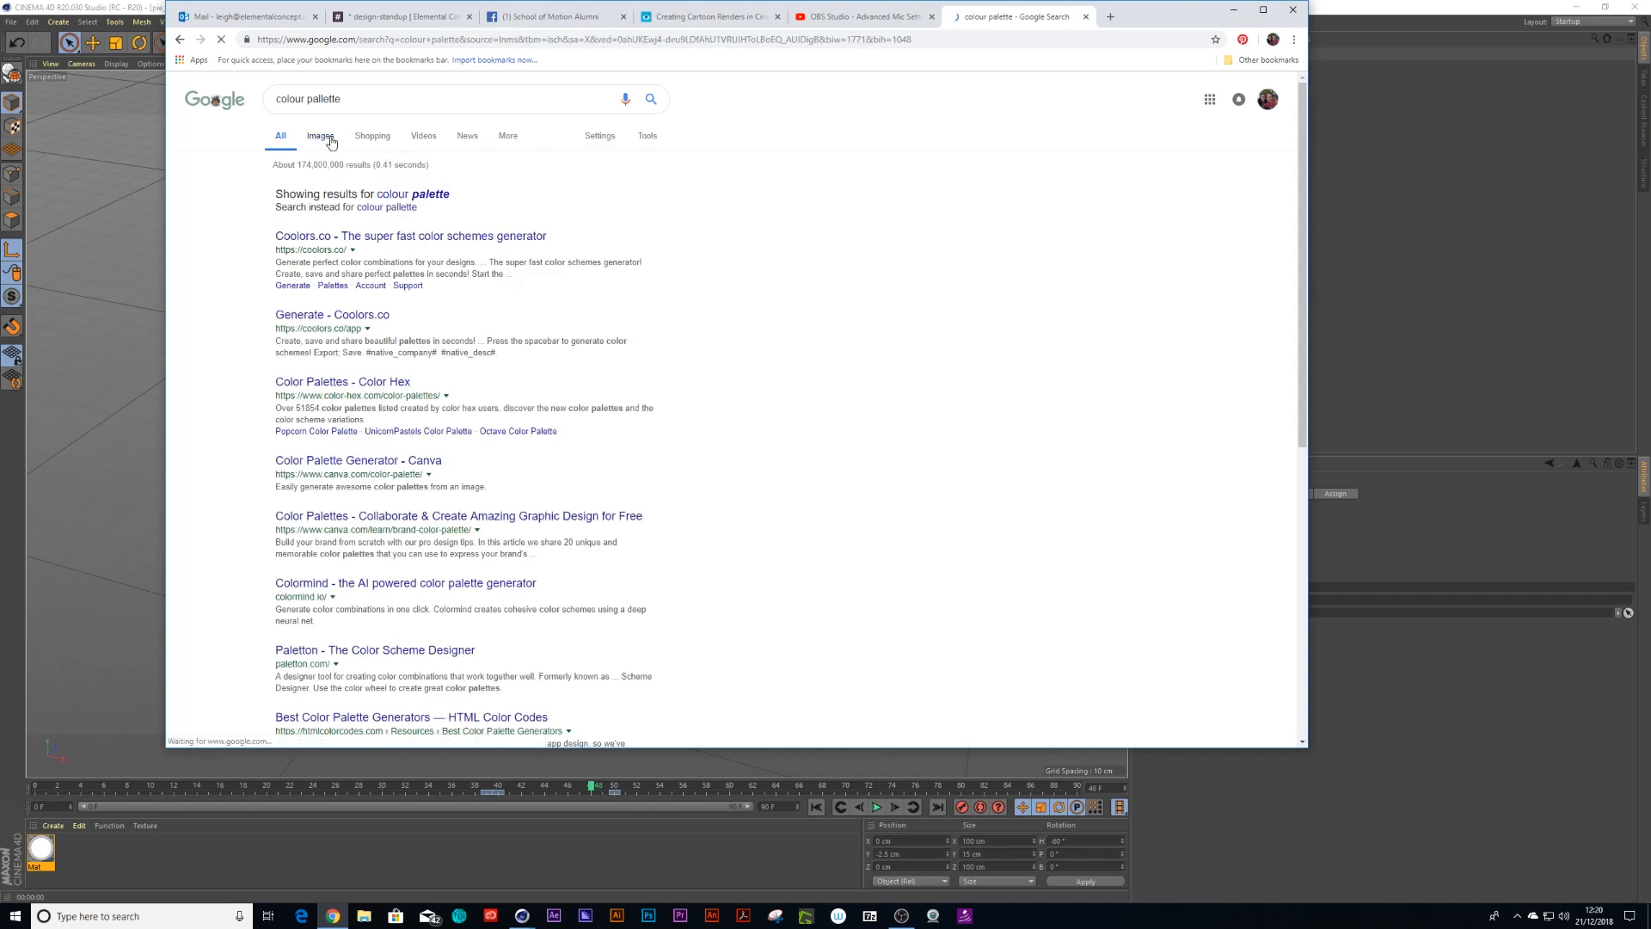
left_click(312, 271)
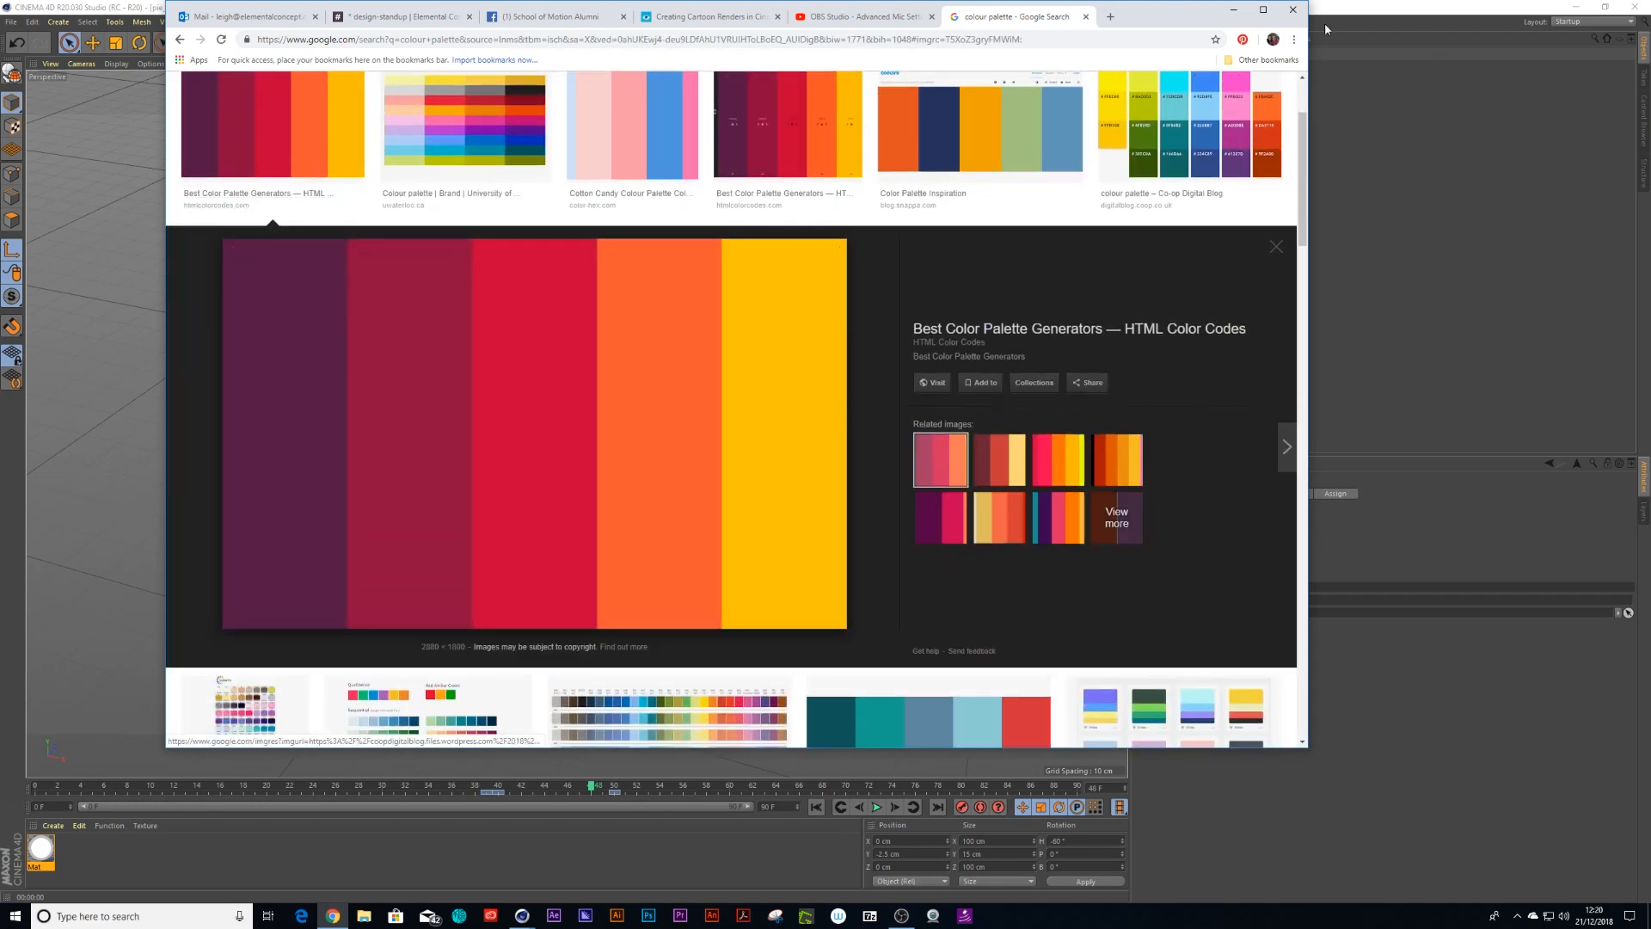
Place the browser beside the scene and sample the palette's crimson swatch as the Luminance colour 900C3E
key("super+Right")
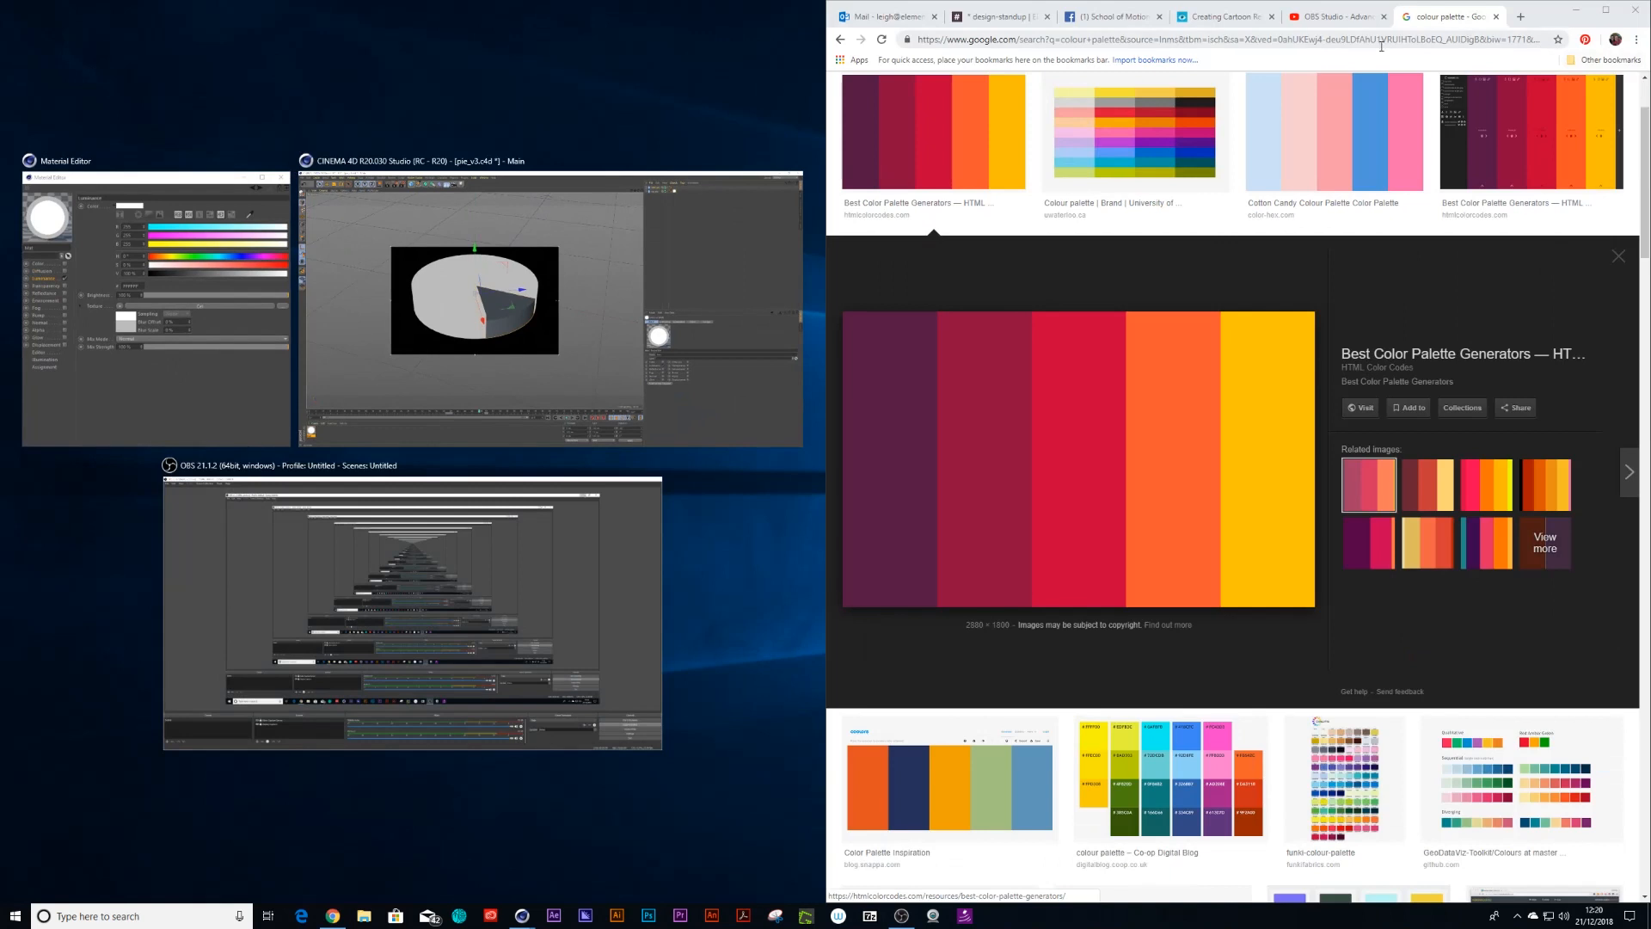
left_click(539, 284)
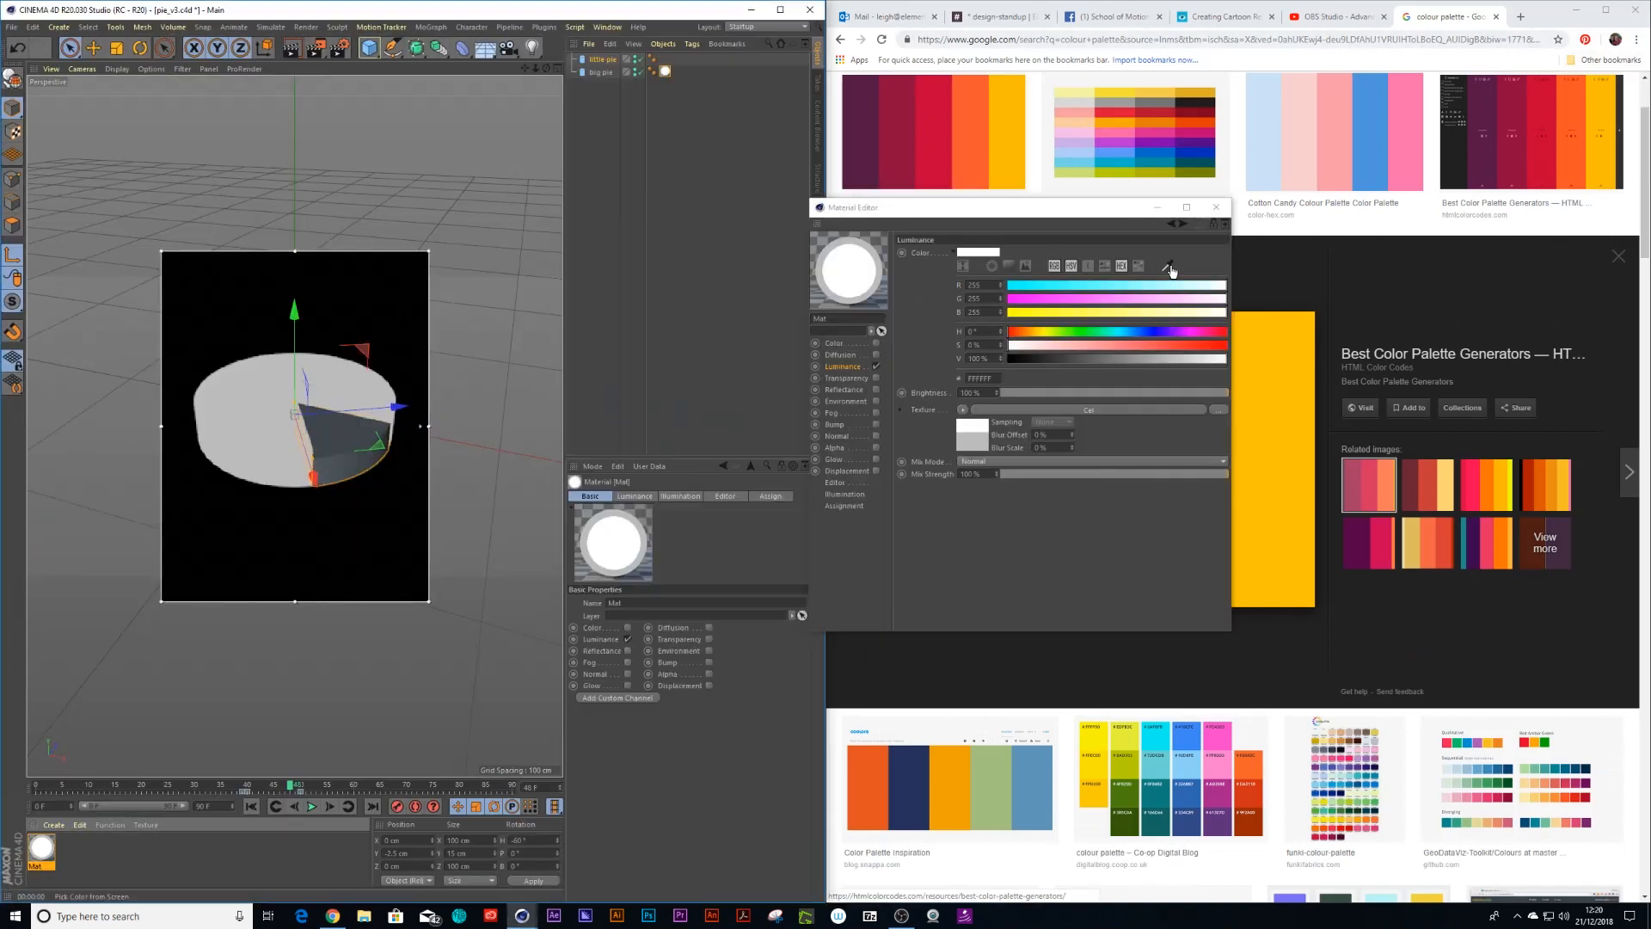
left_click_drag(1141, 211, 632, 239)
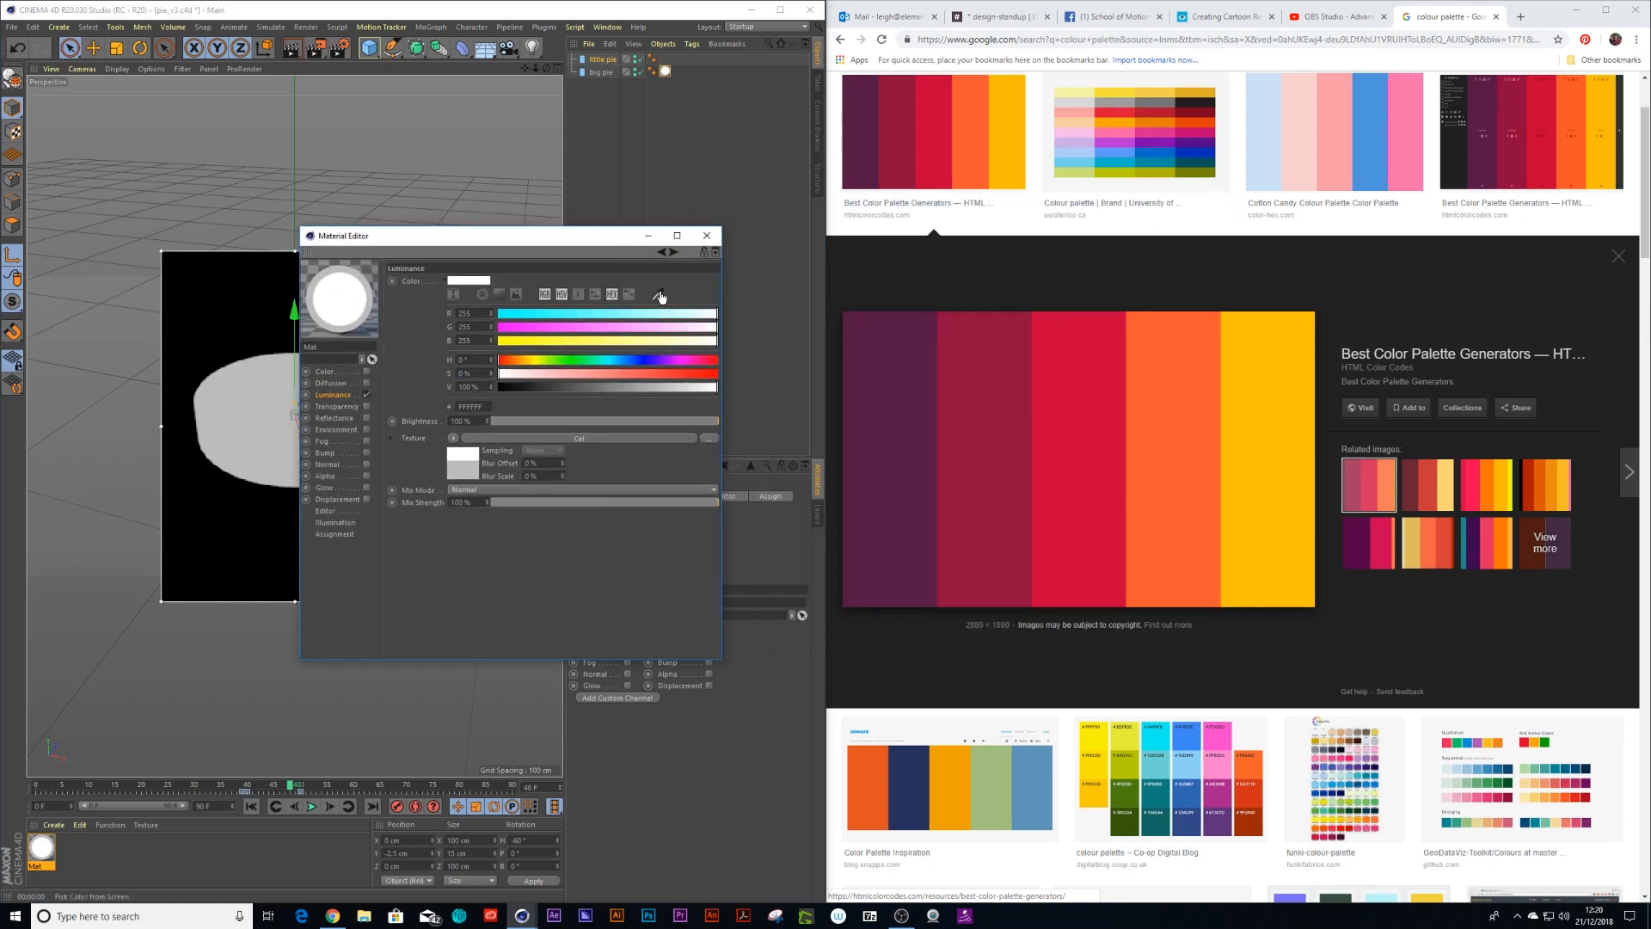
left_click(655, 294)
left_click(972, 423)
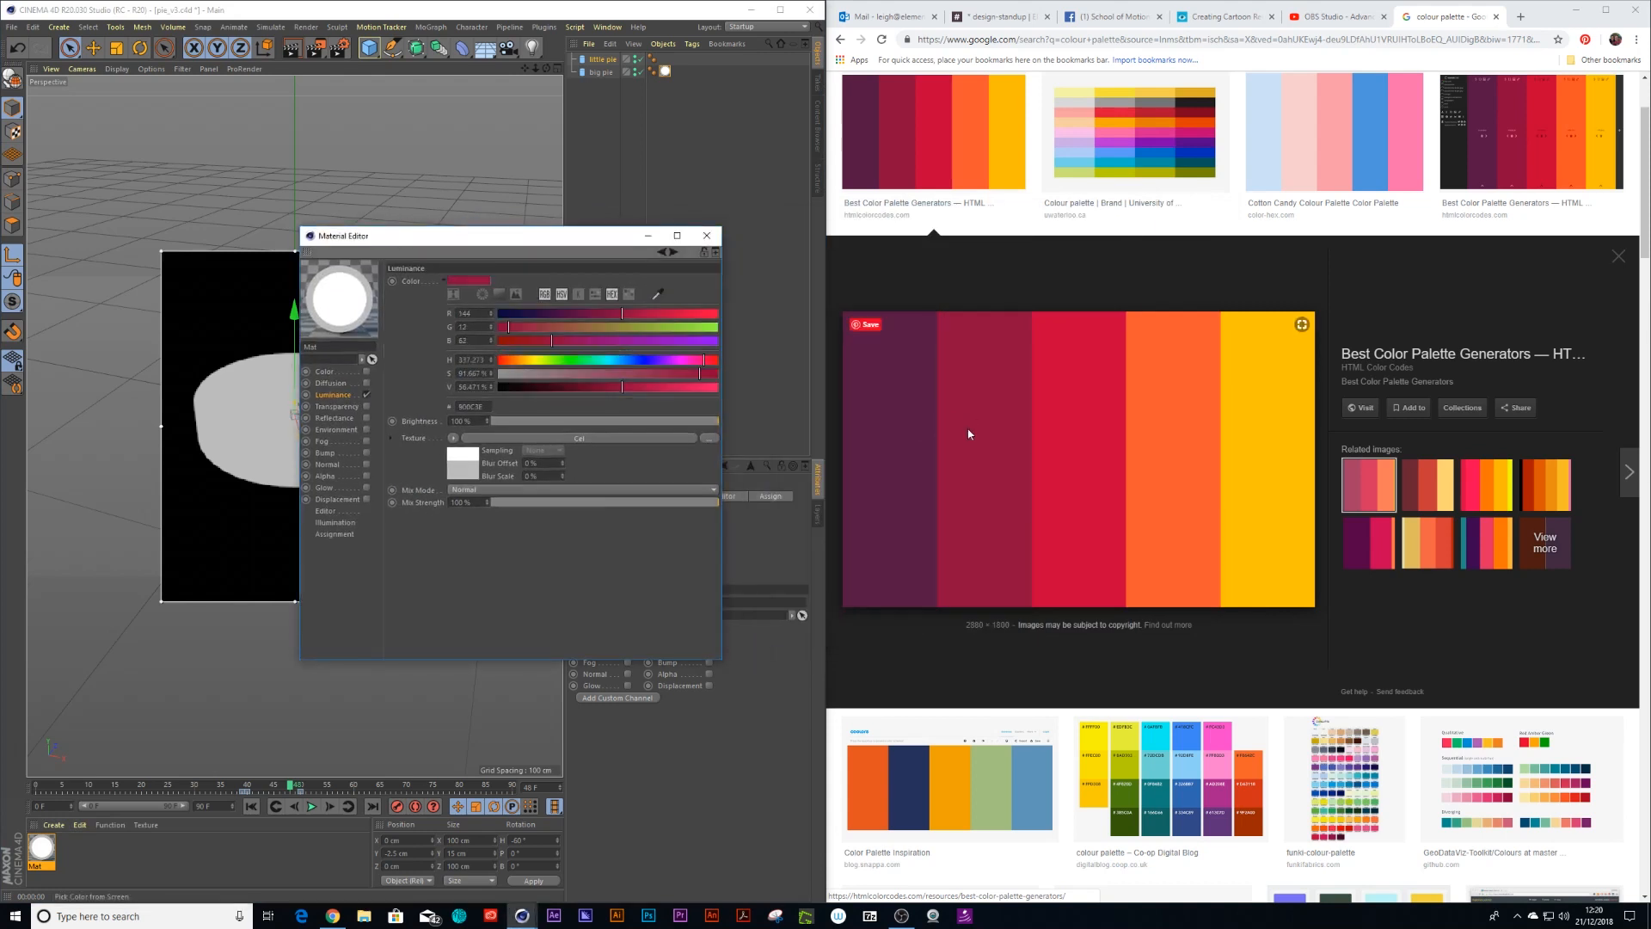
left_click(707, 236)
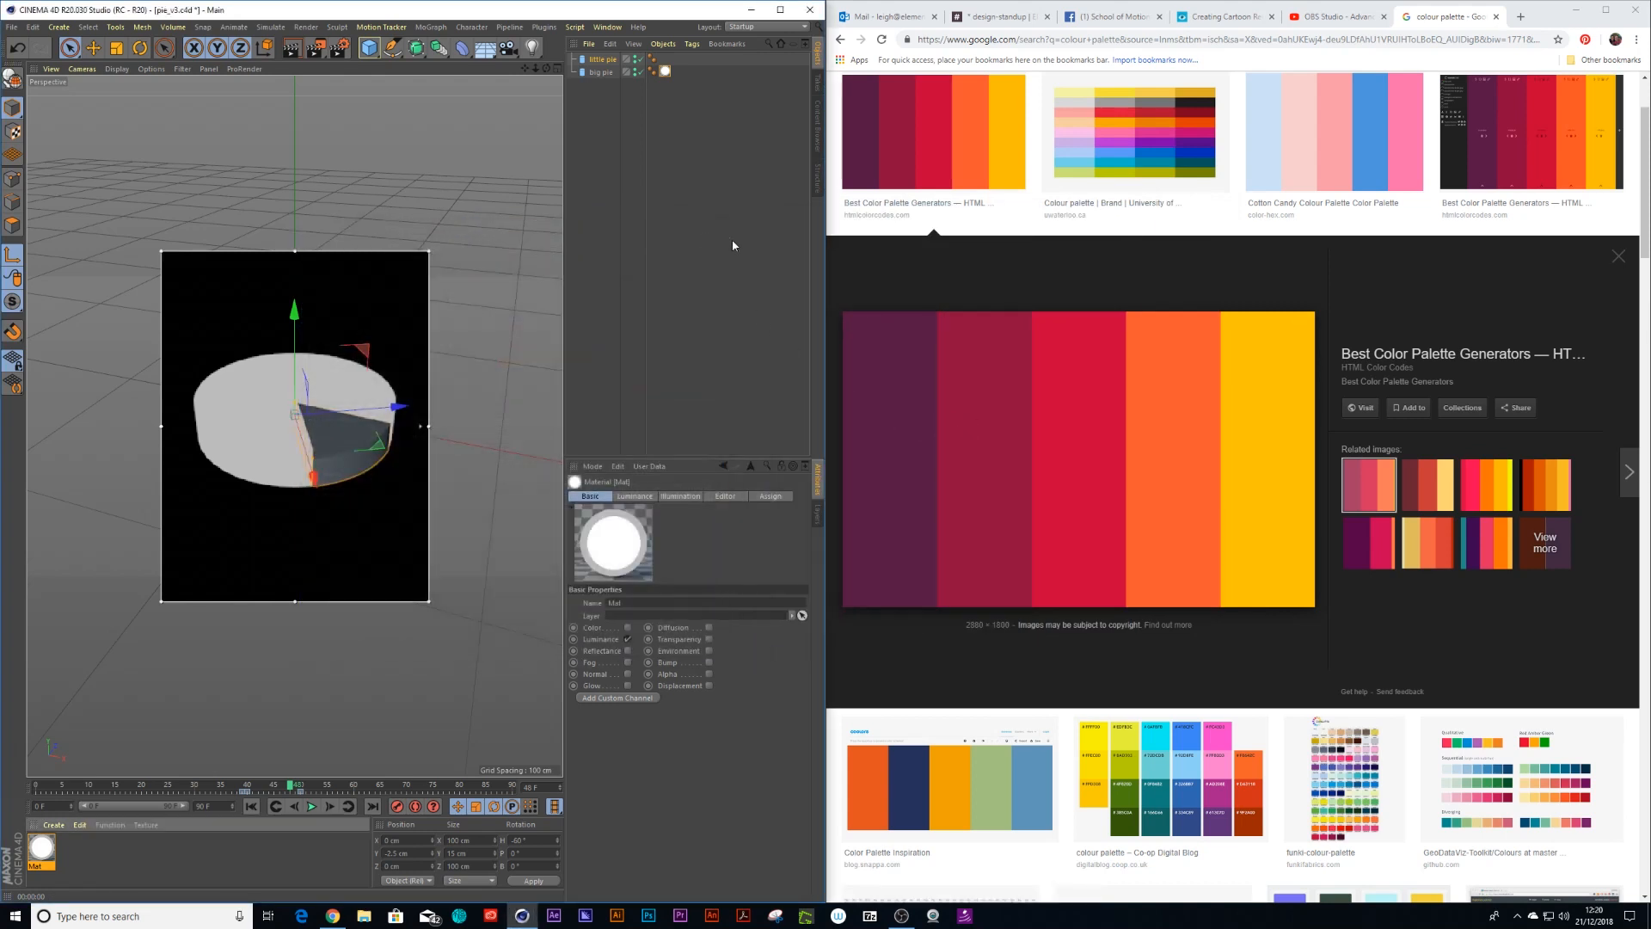
Set the Luminance texture's Mix Mode to Multiply
left_click(1636, 10)
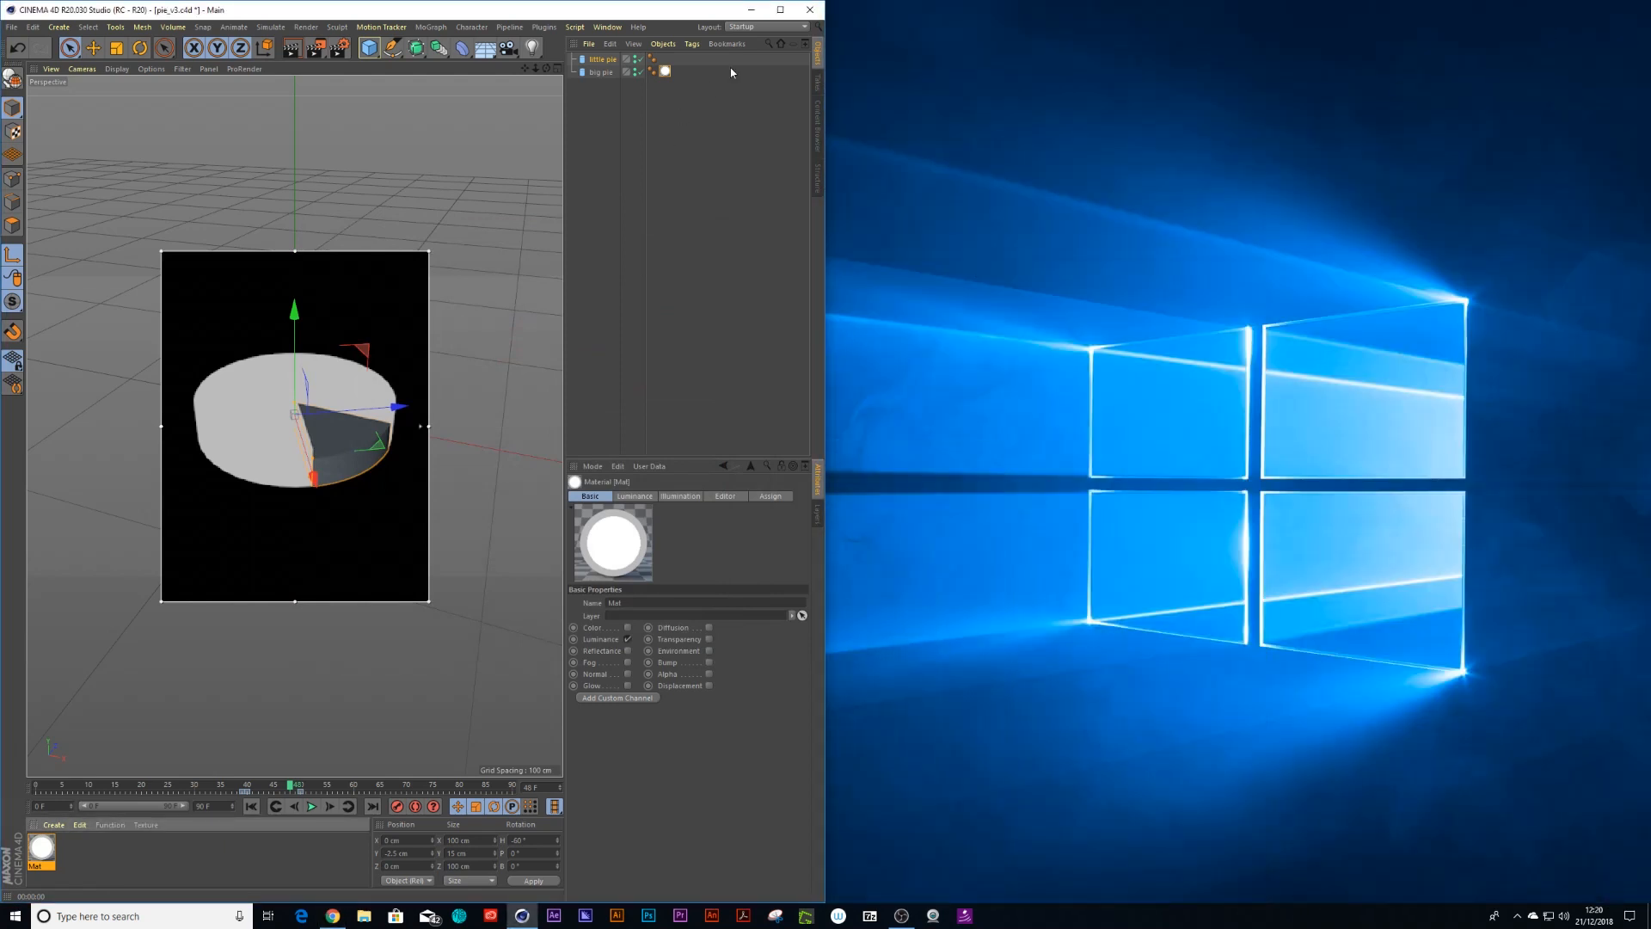
left_click(780, 10)
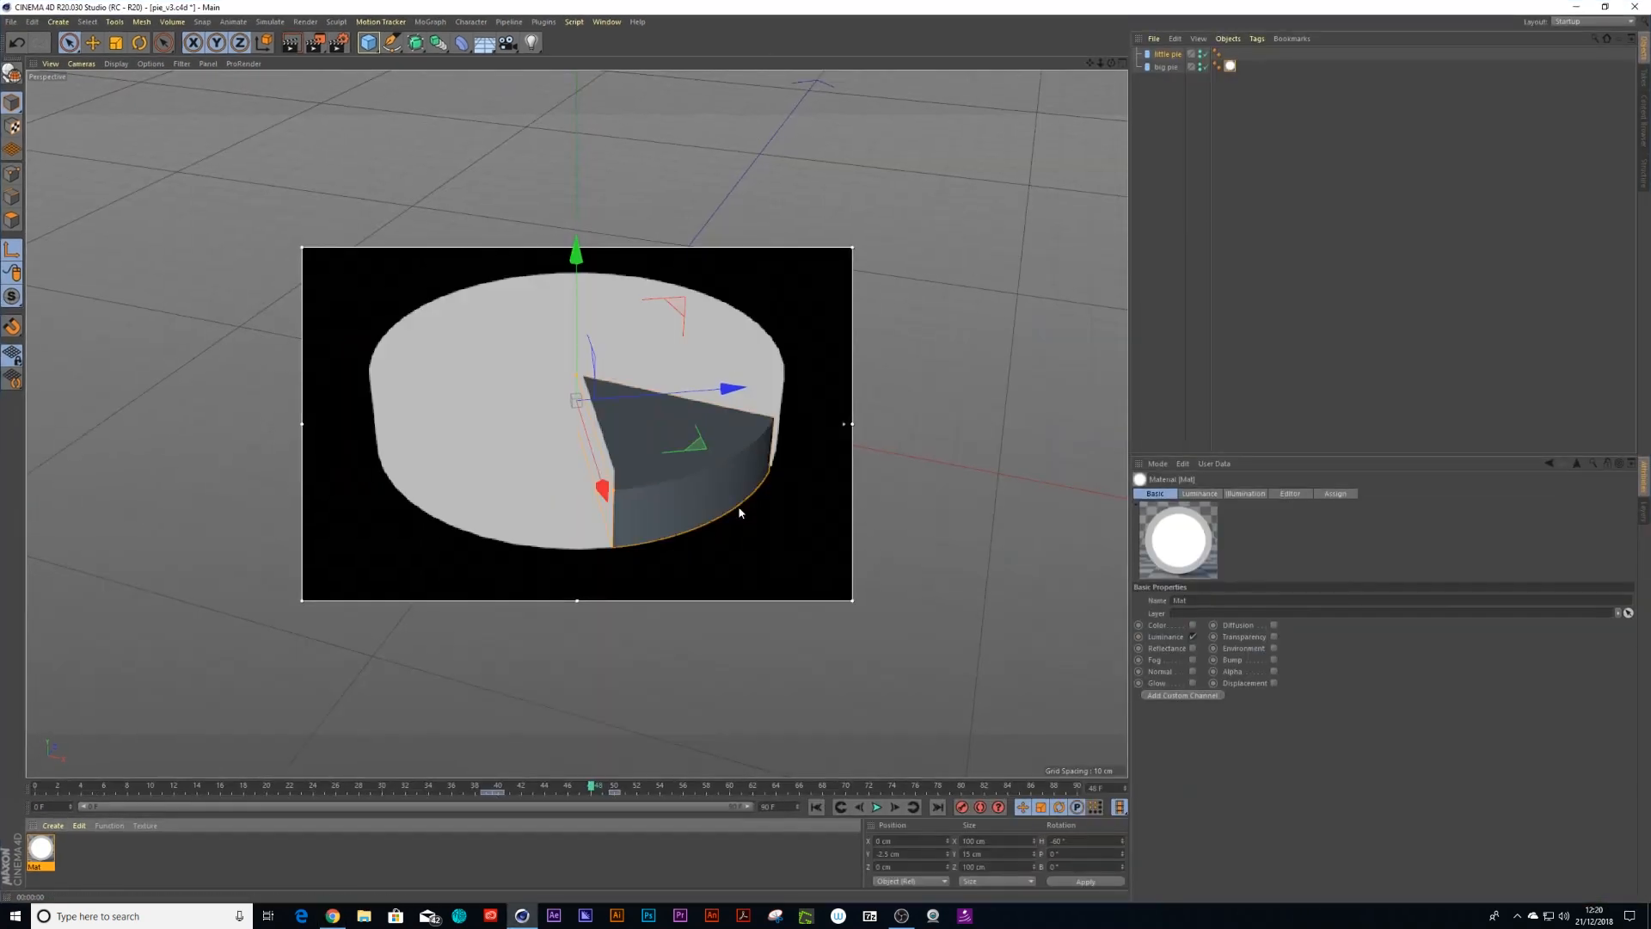
double_click(39, 852)
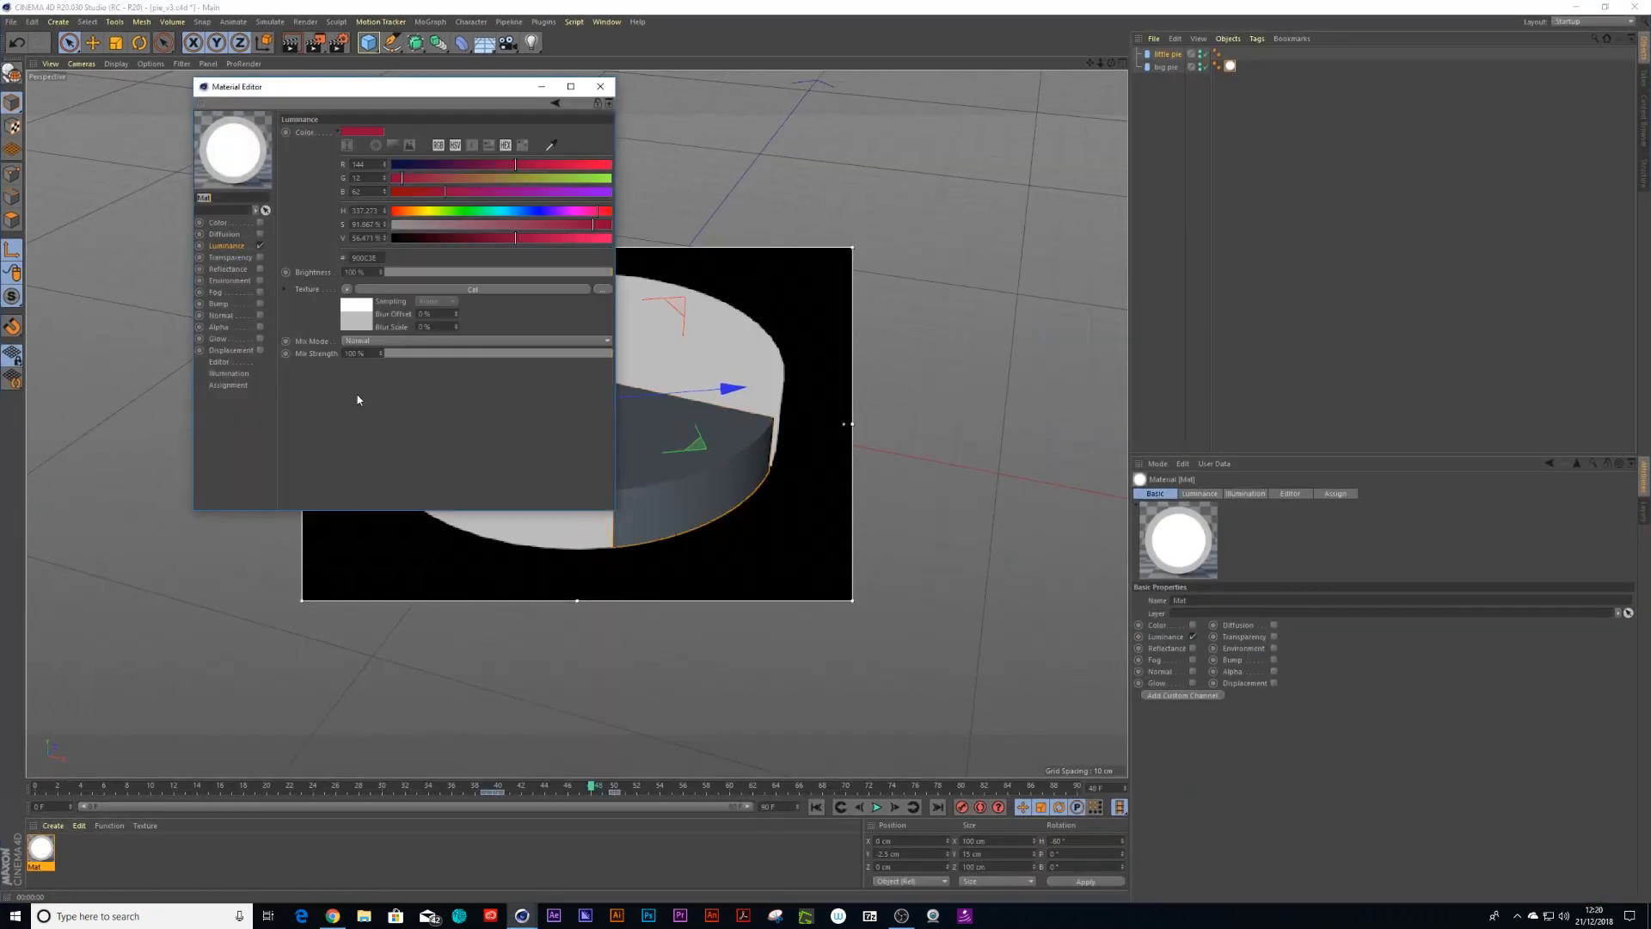
left_click(350, 342)
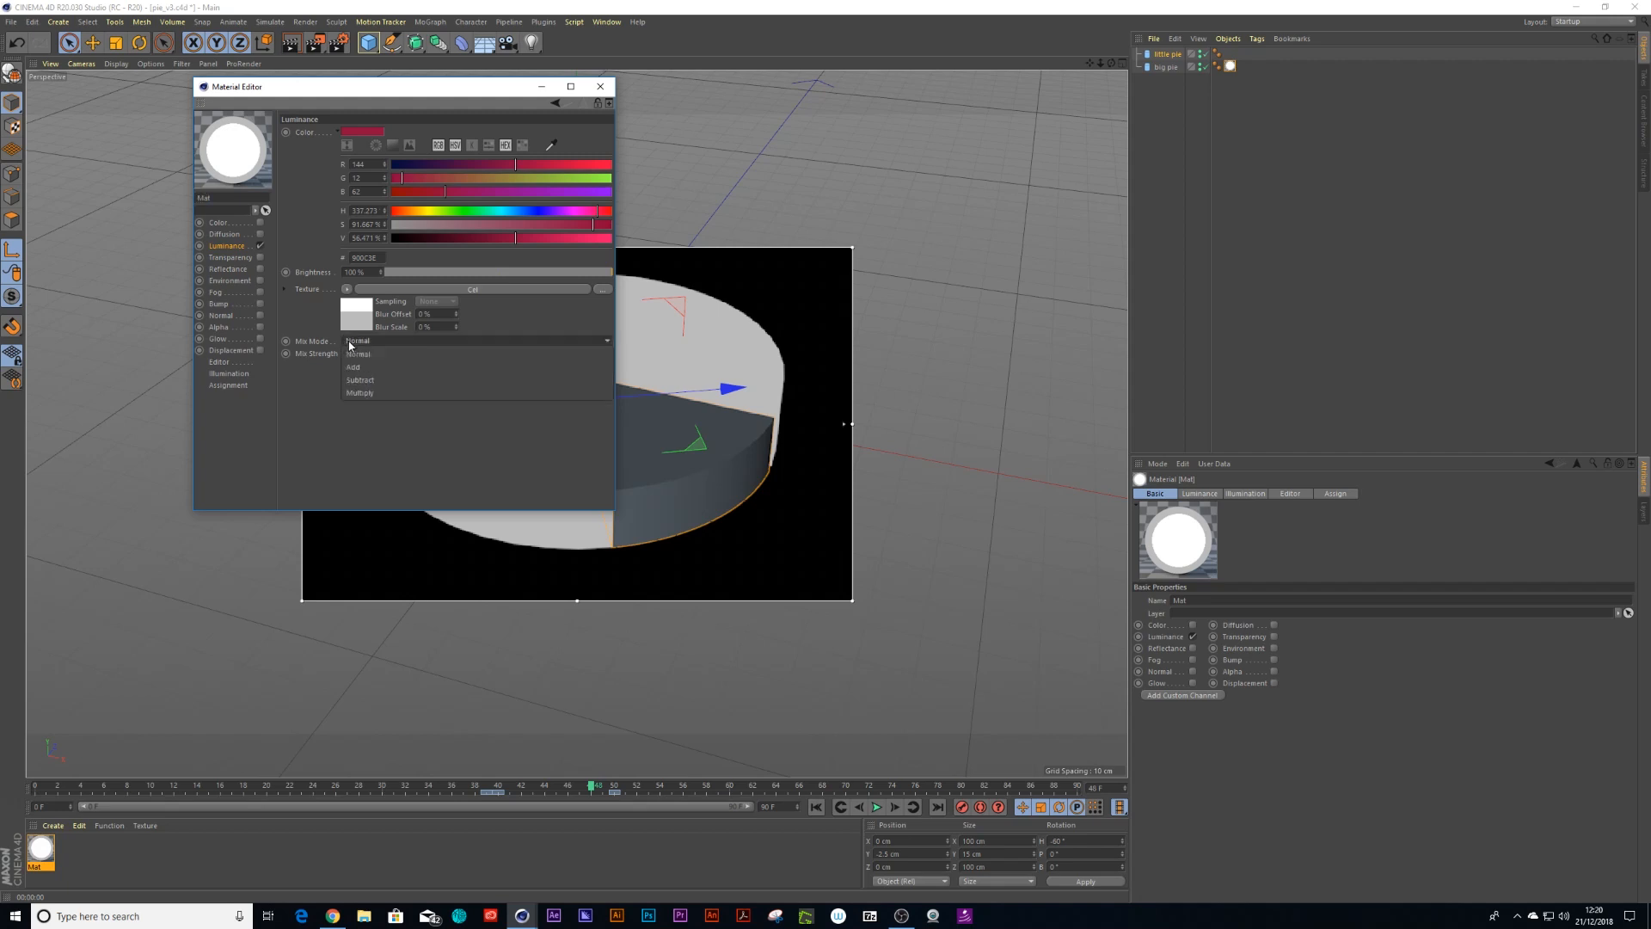
left_click(354, 394)
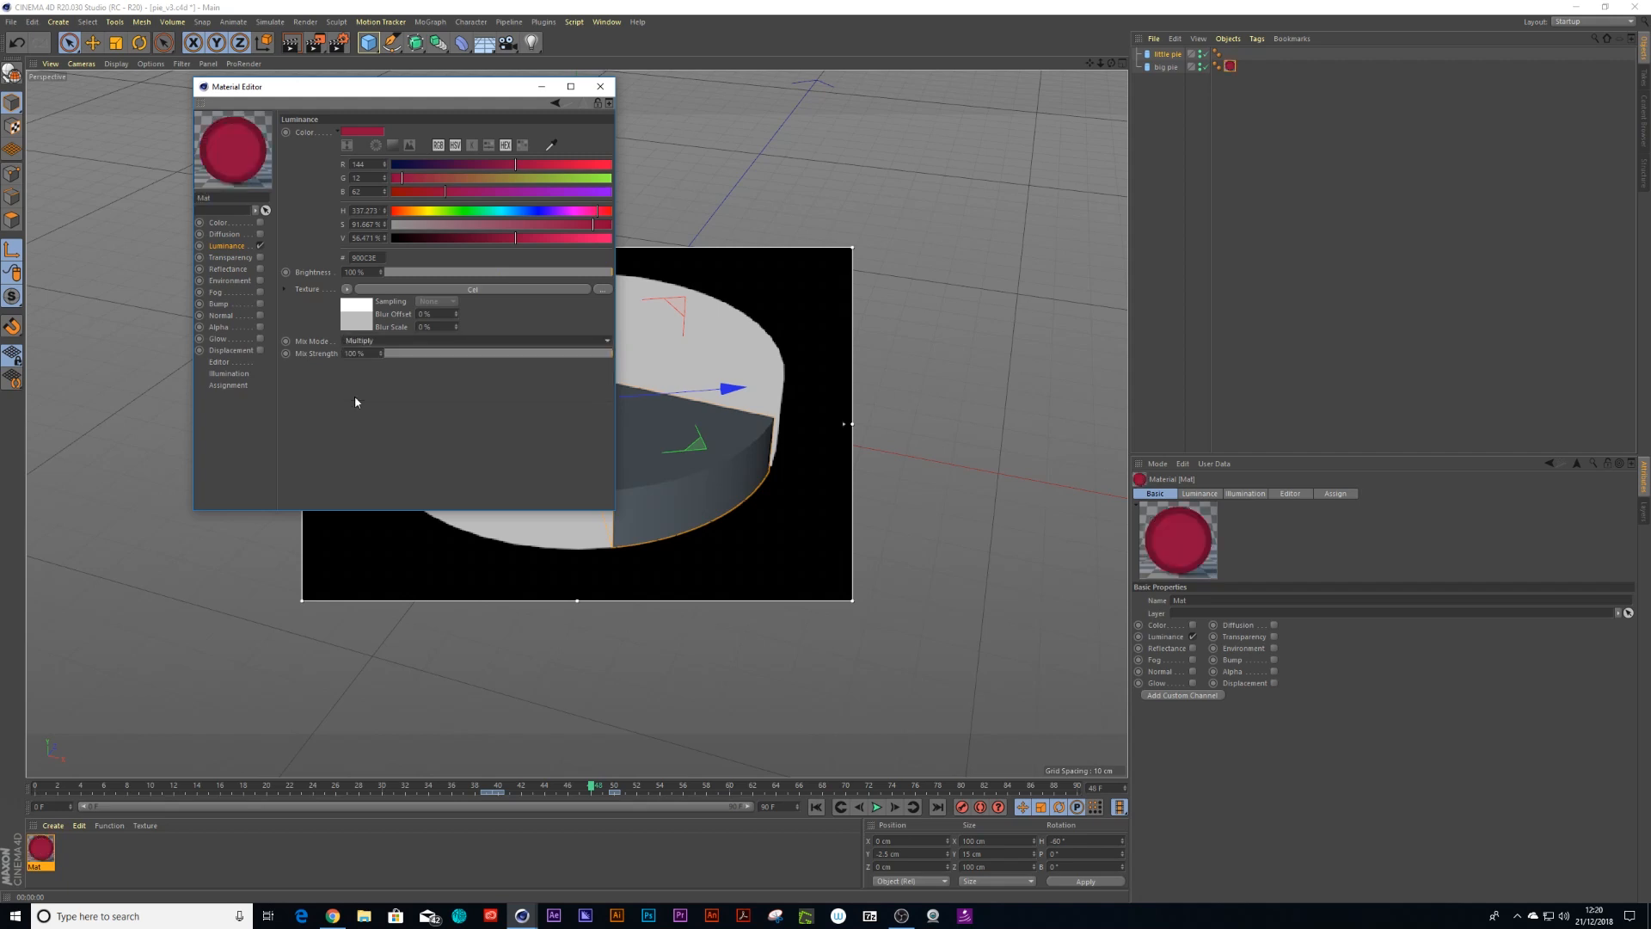
Add a Light object to the scene and close the Material Editor
left_click_drag(427, 91, 883, 187)
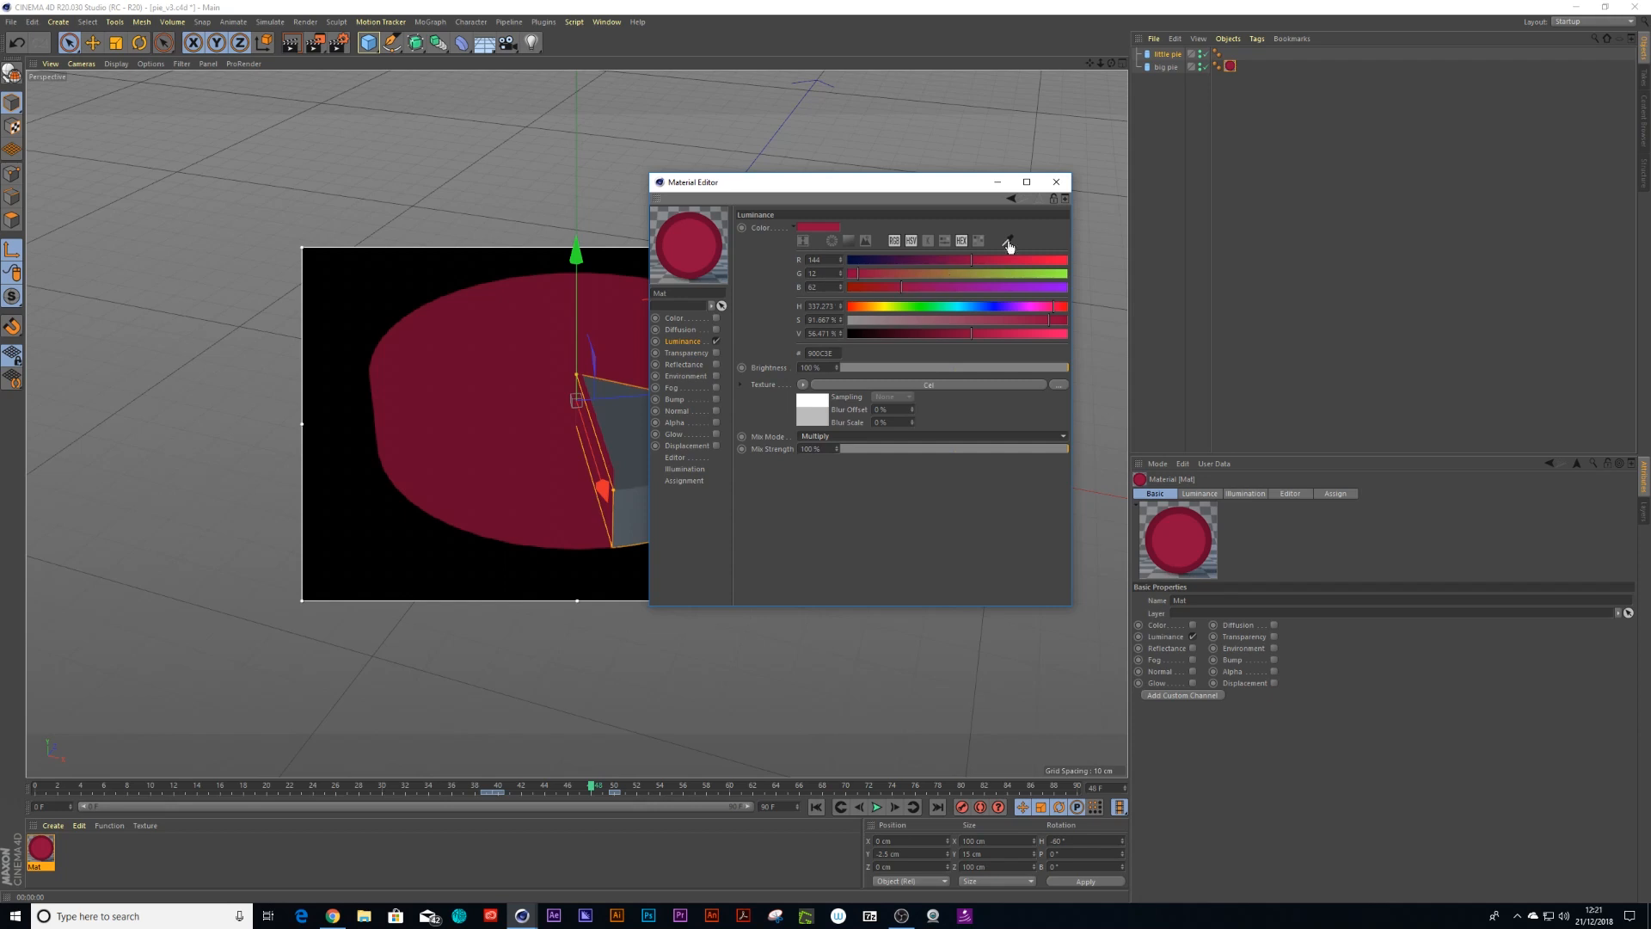
left_click(678, 319)
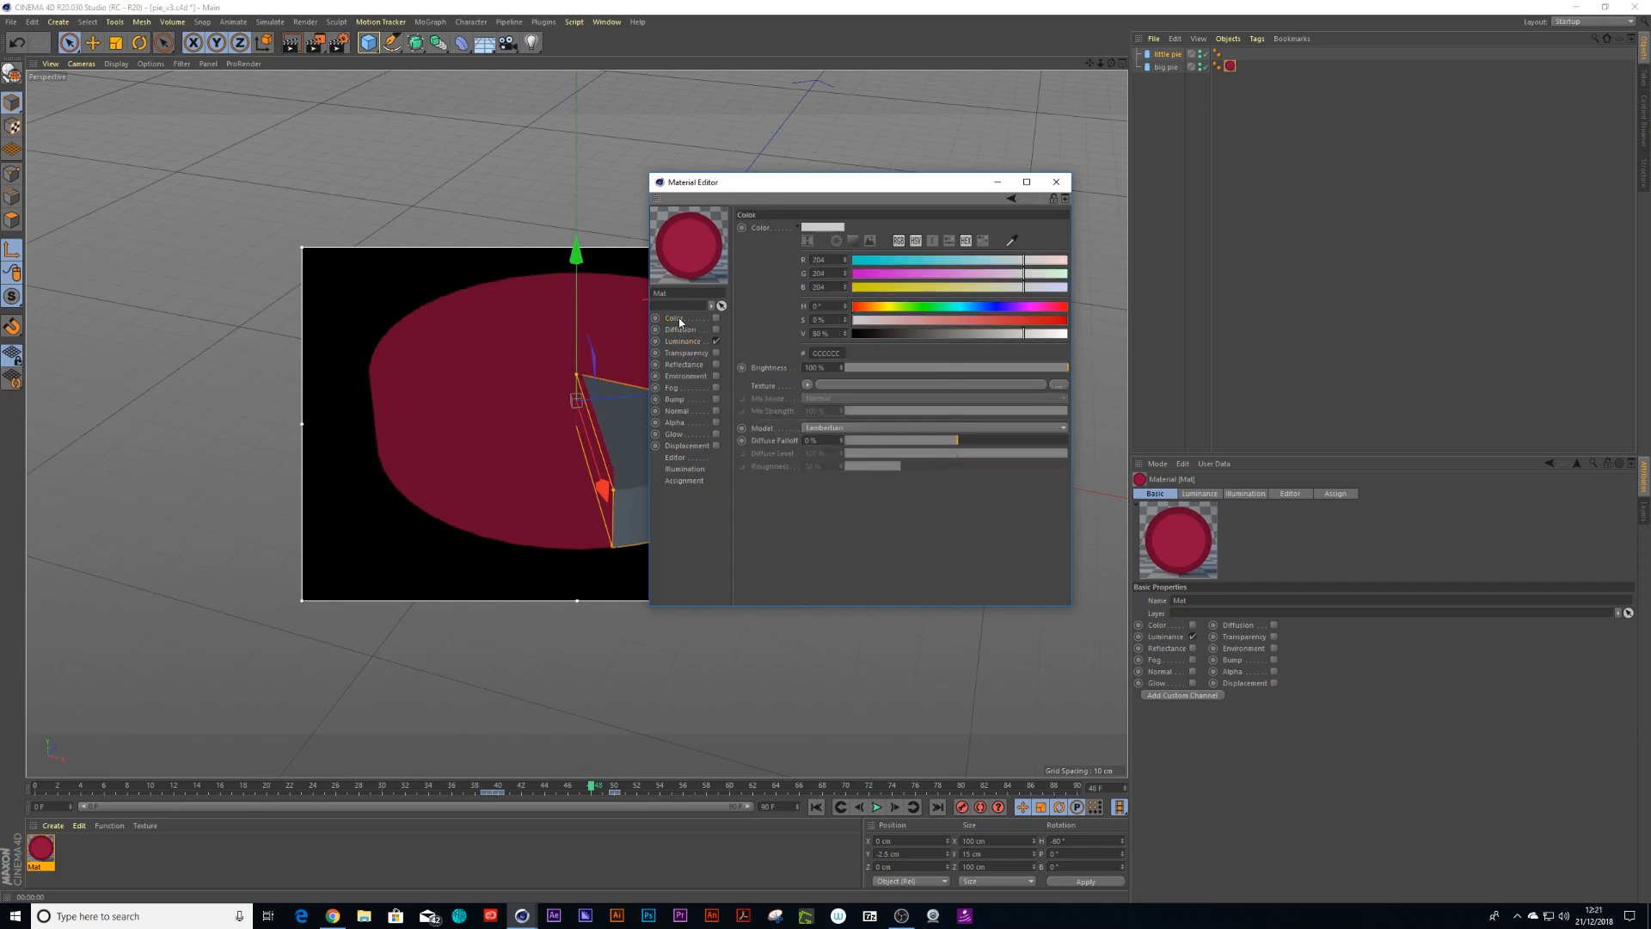
left_click_drag(749, 182, 906, 216)
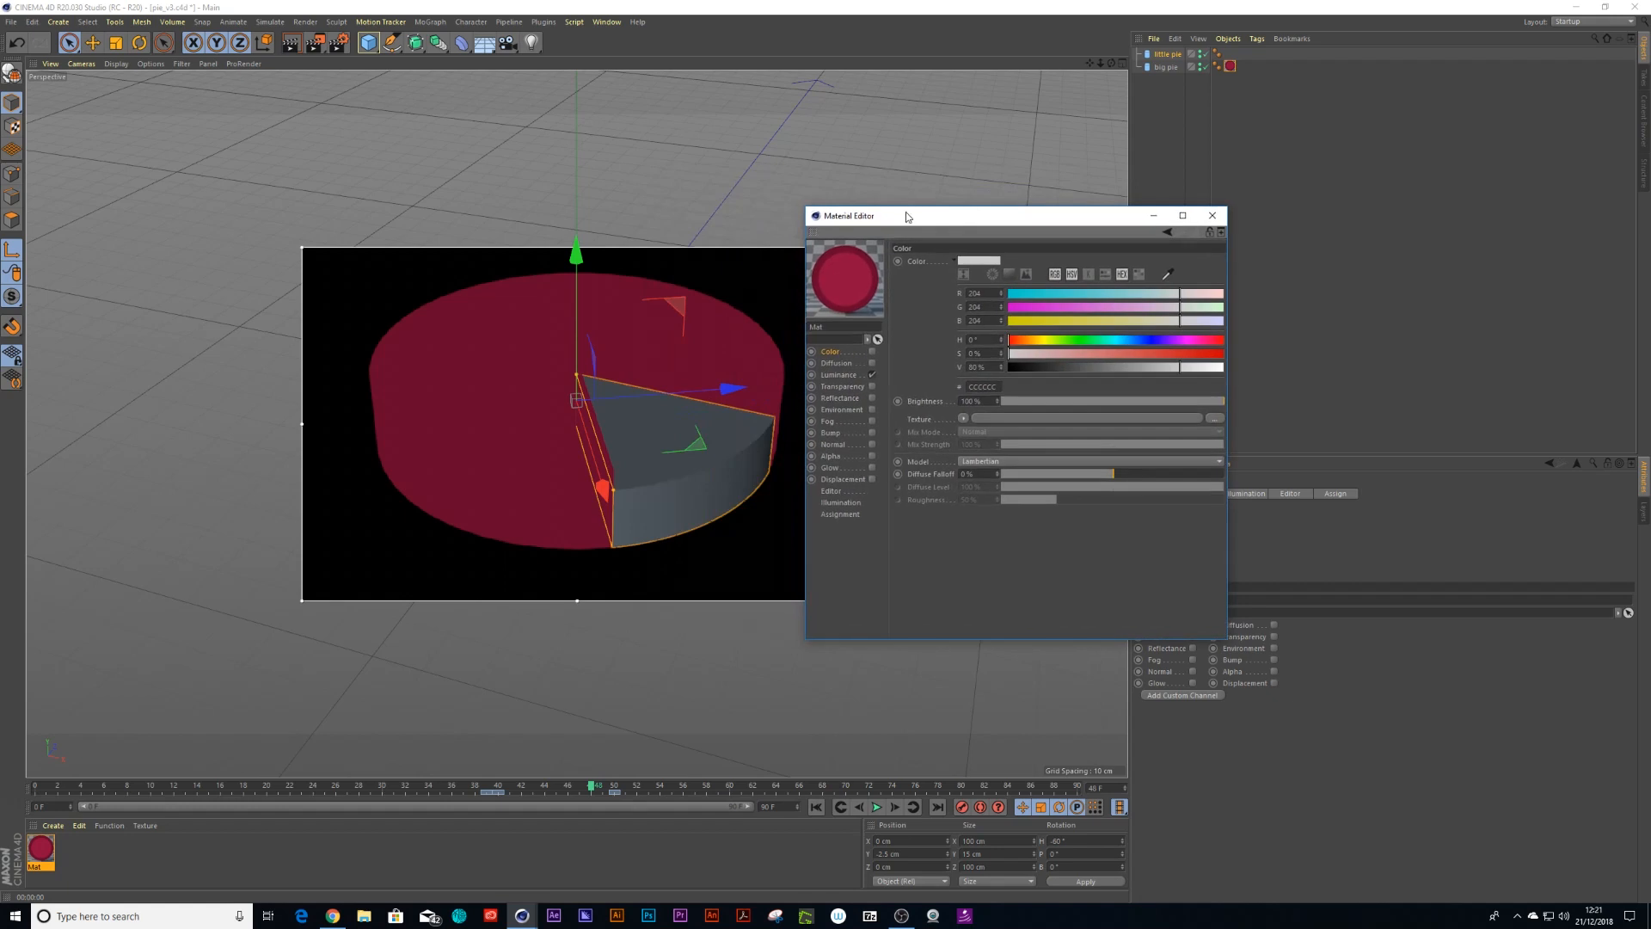
left_click(531, 42)
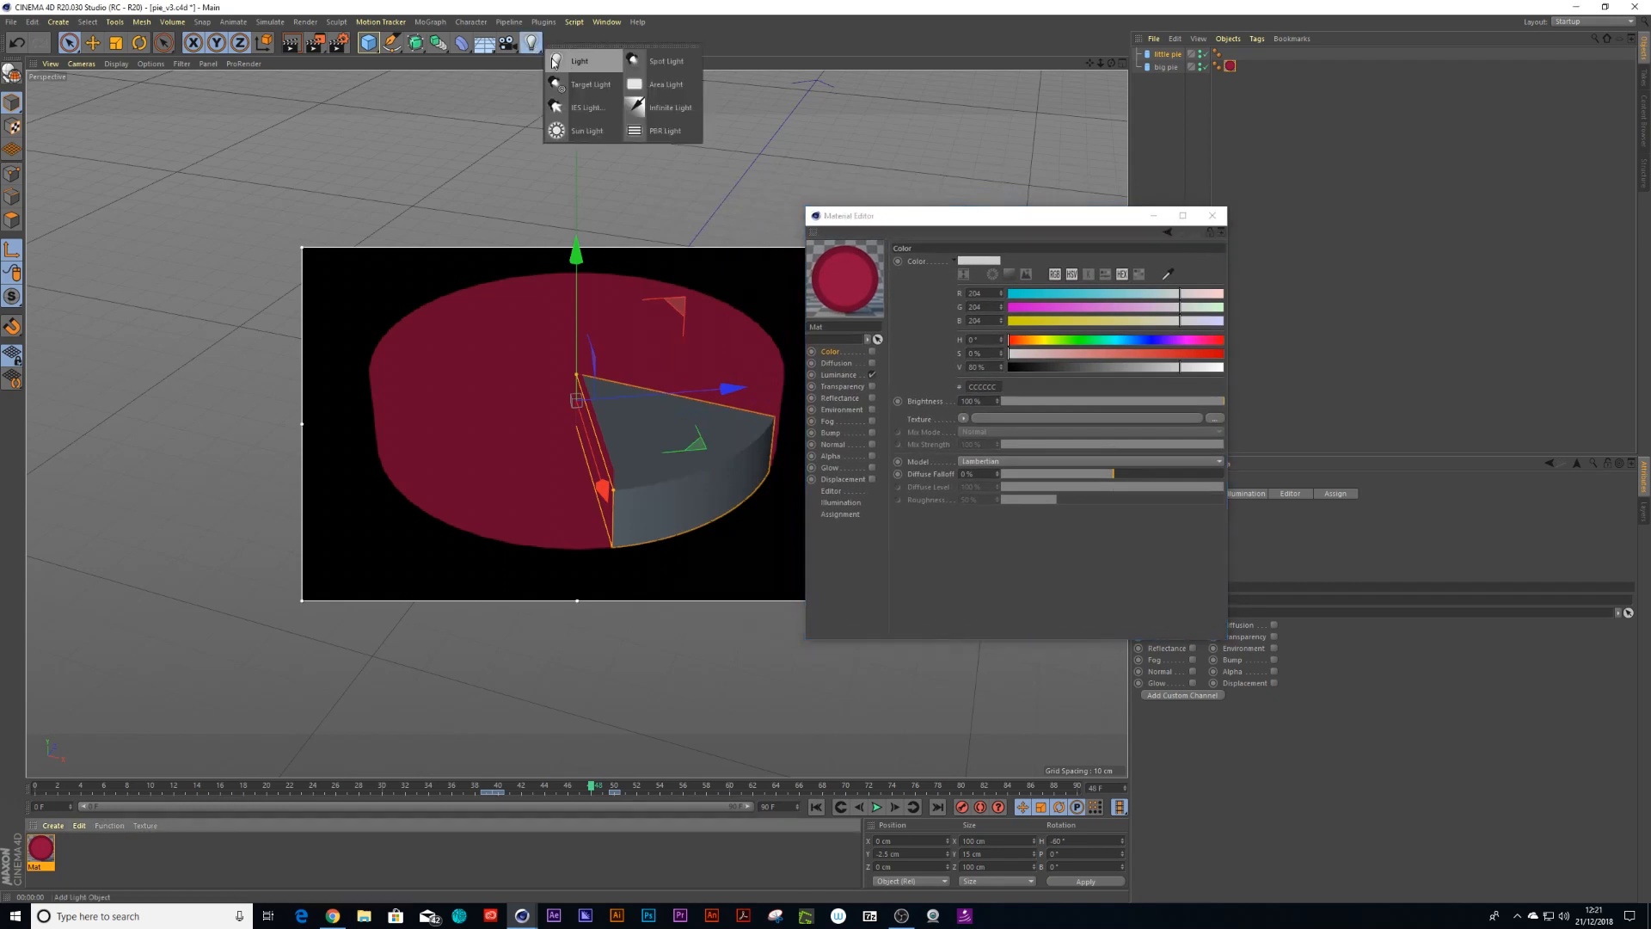
left_click(580, 63)
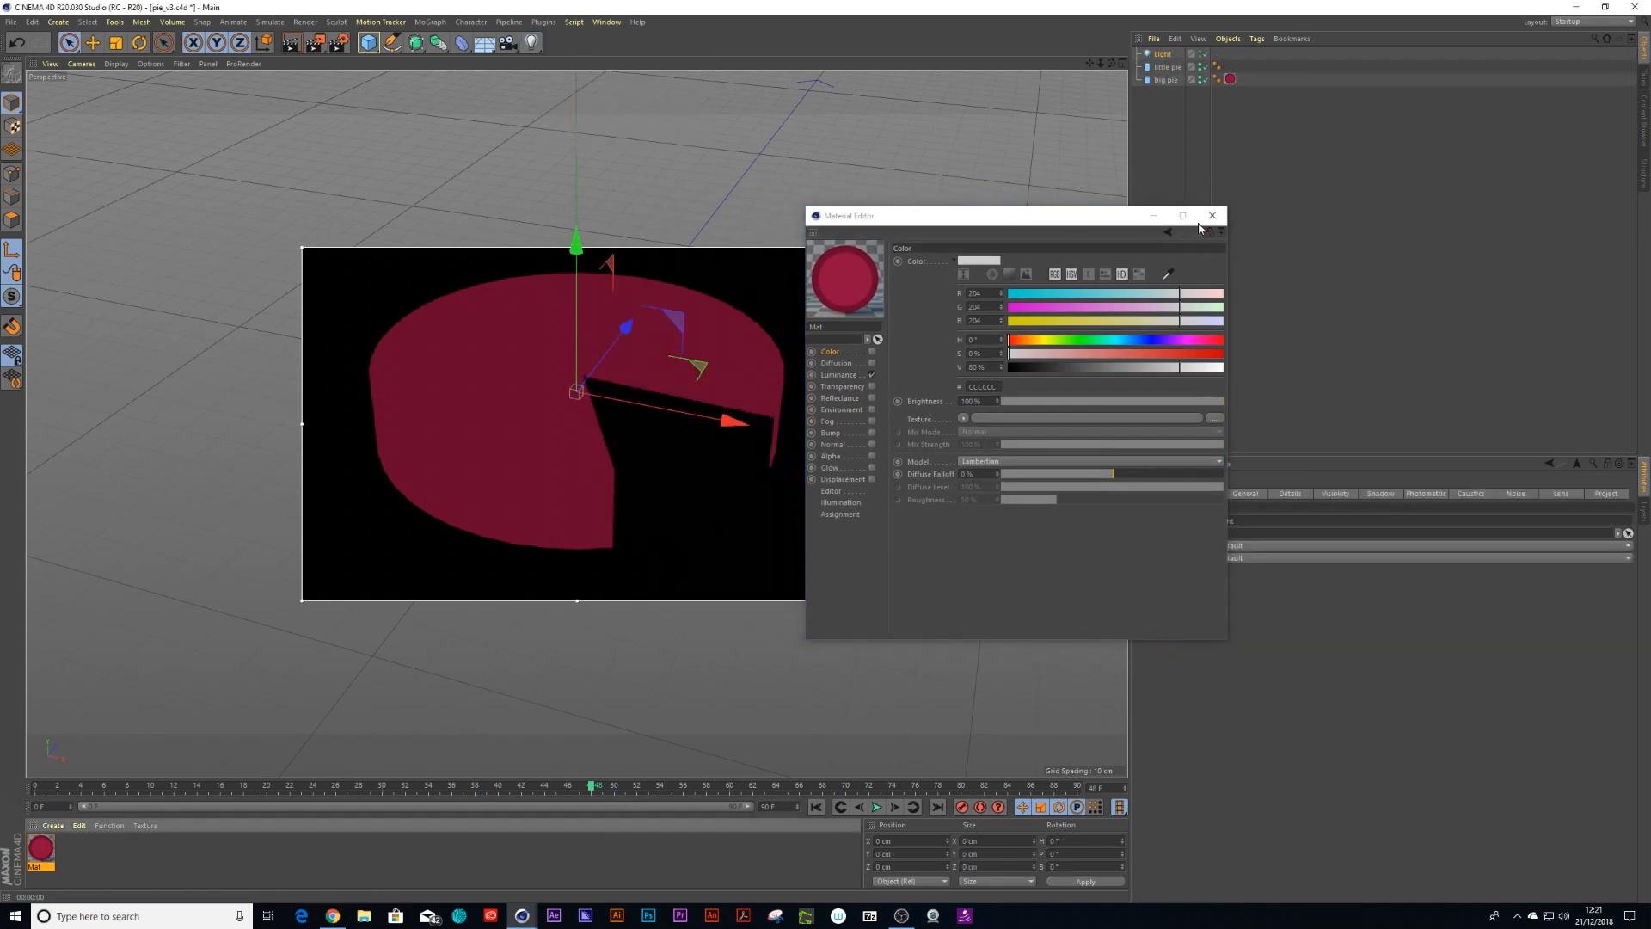
left_click(1214, 220)
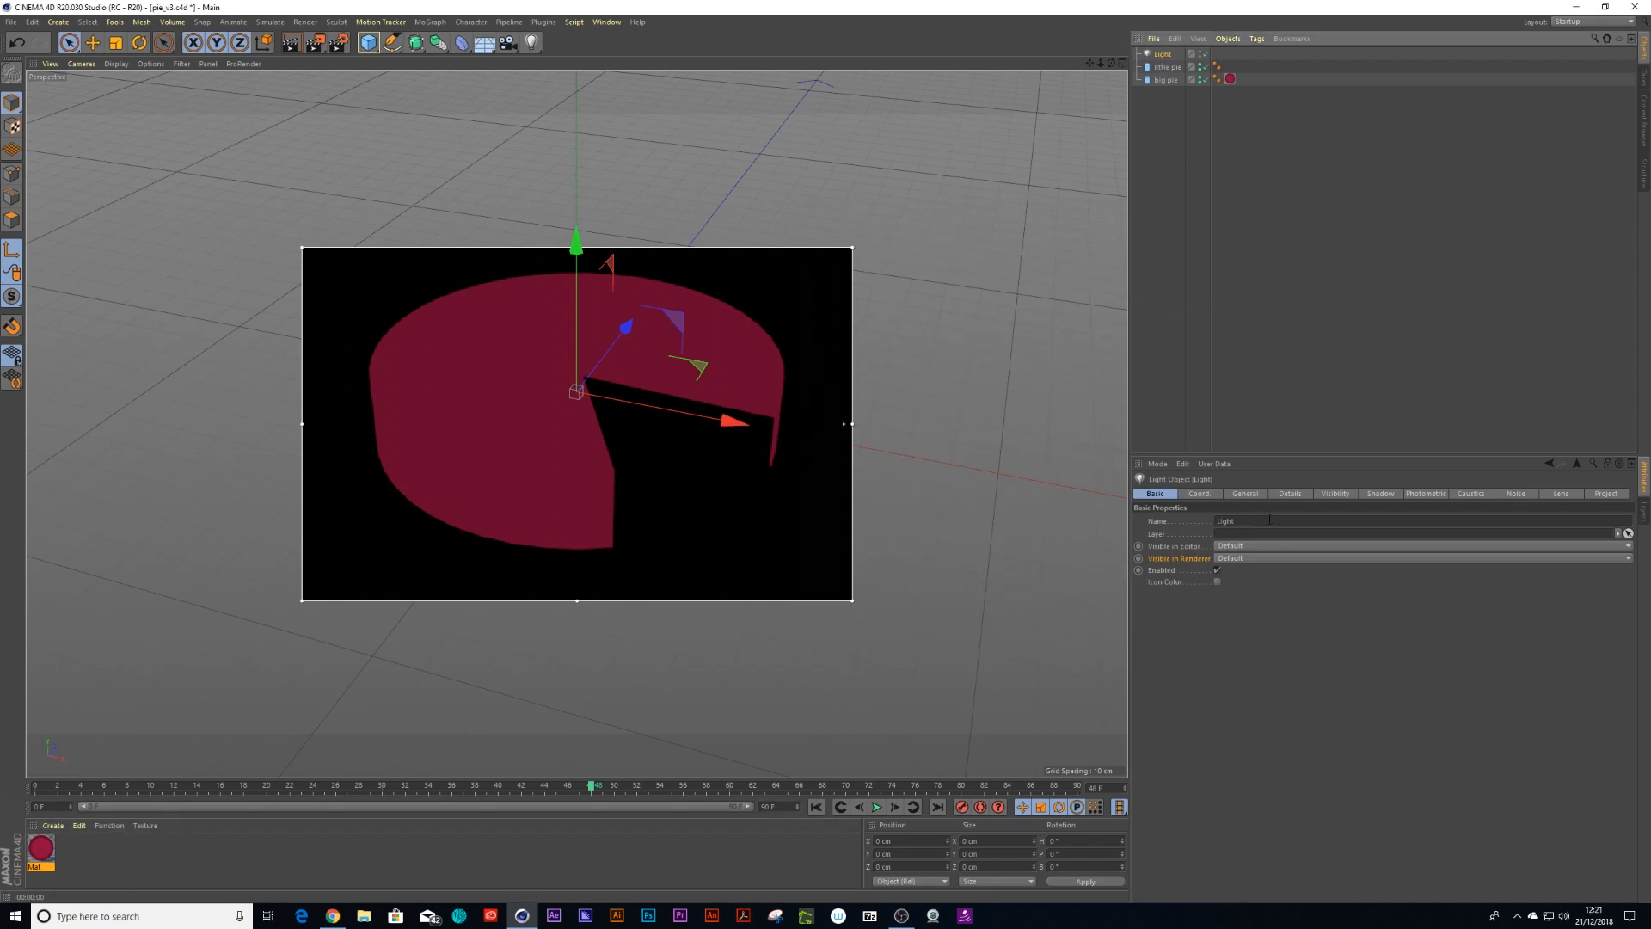
Set the light's type to Infinite
left_click(1240, 496)
left_click(1243, 698)
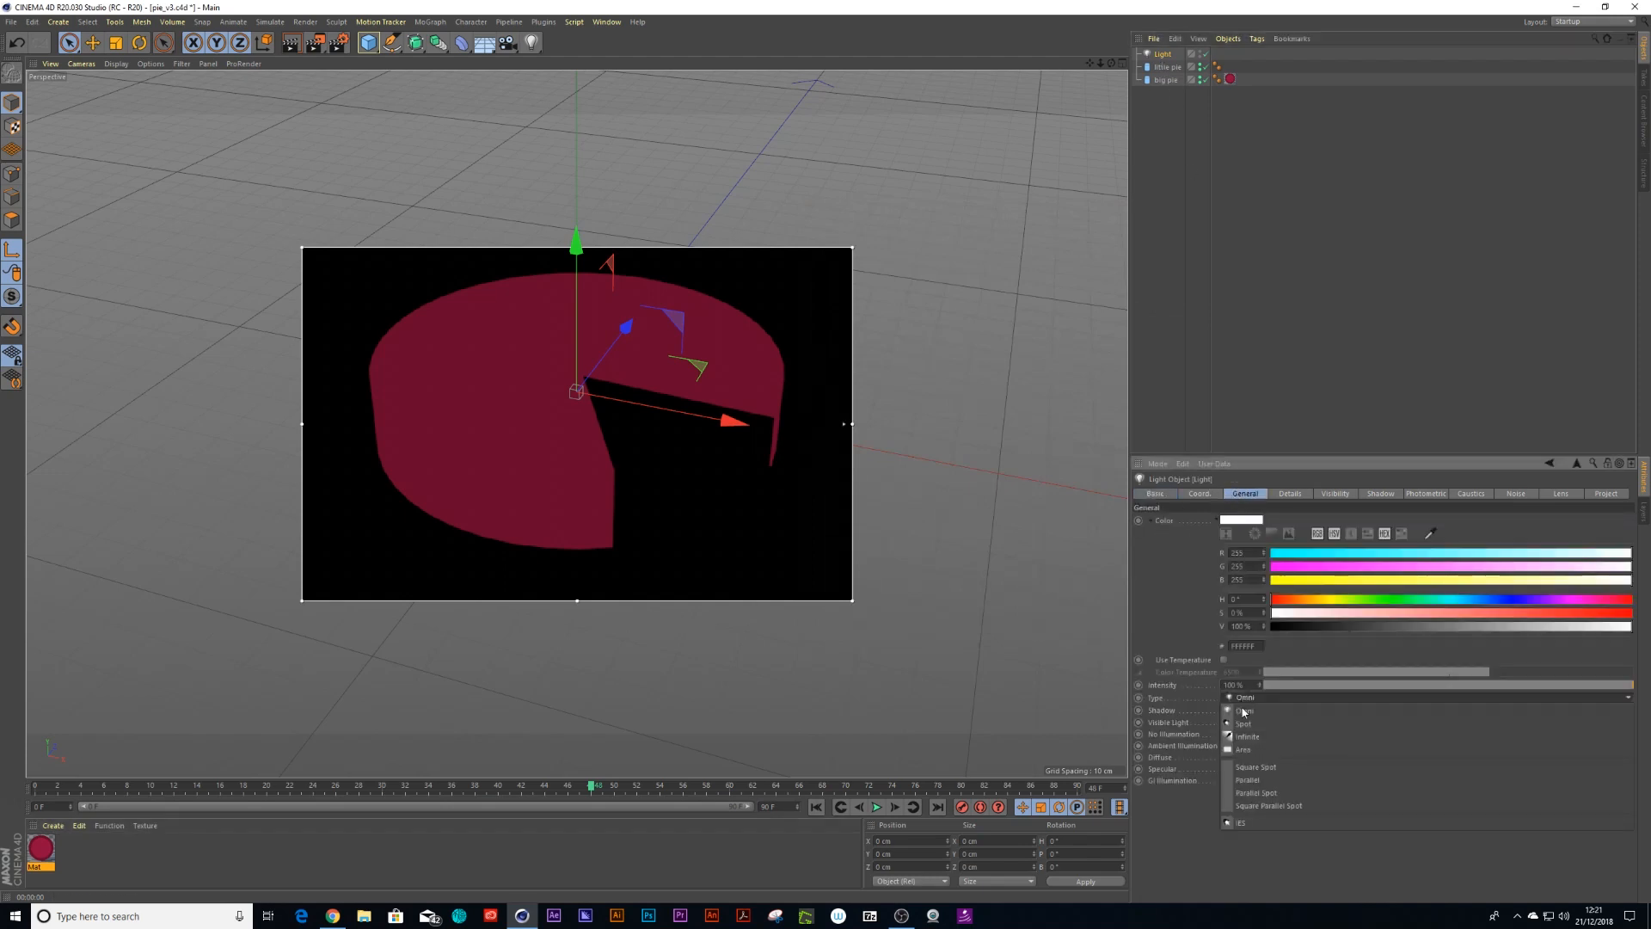
left_click(1278, 738)
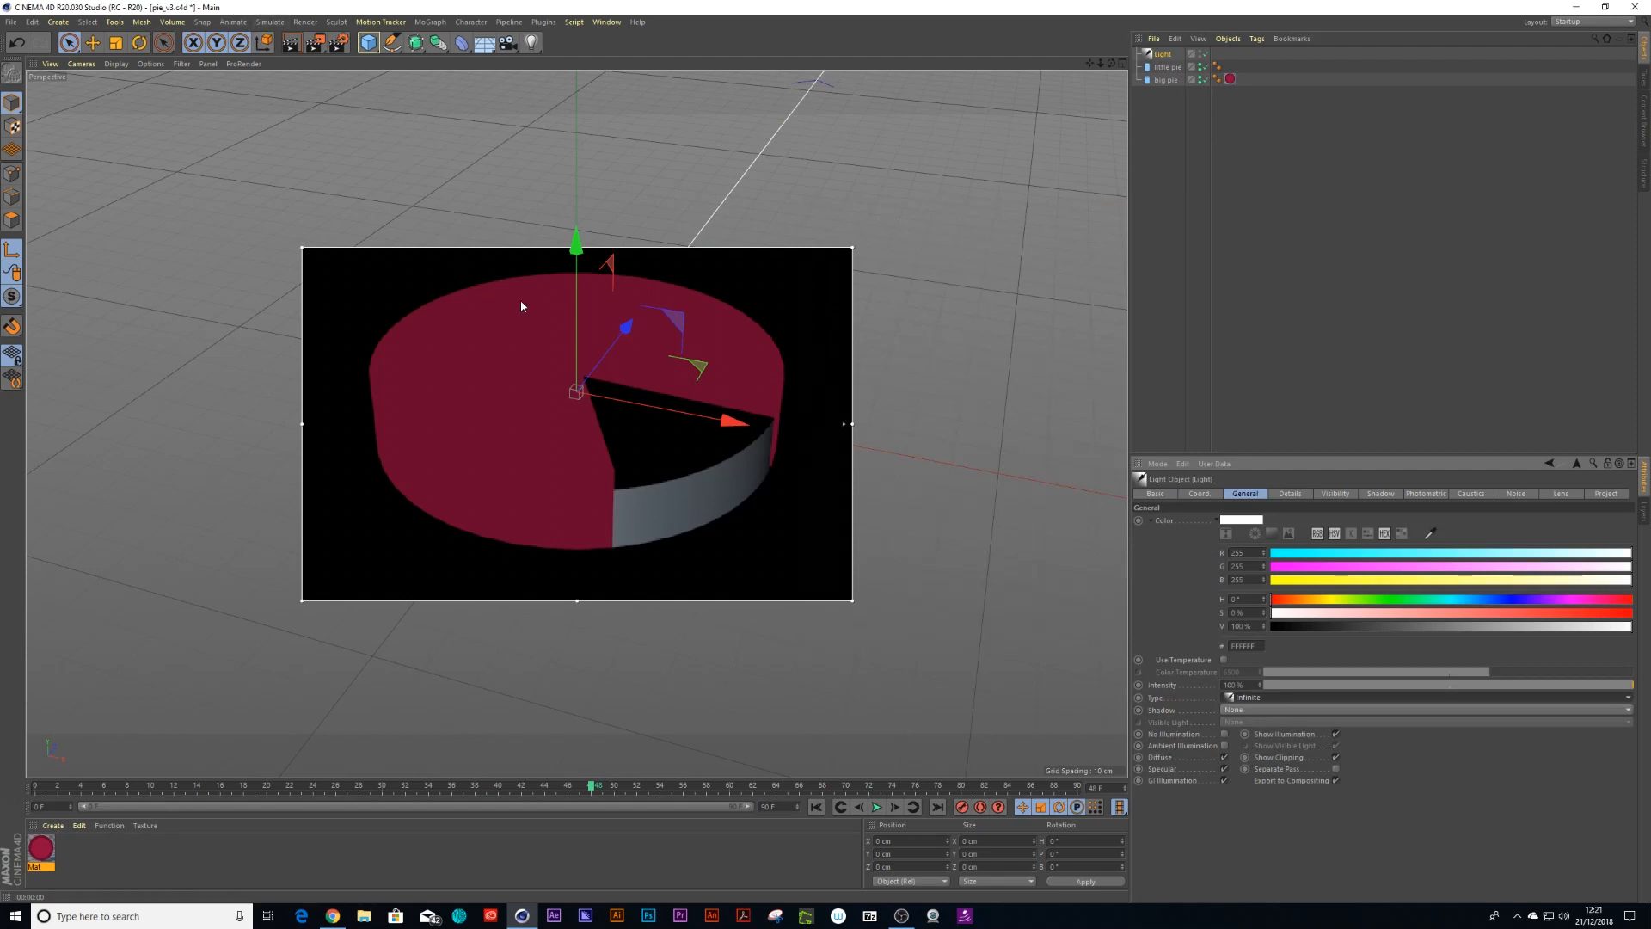
Rotate the light and set its pitch rotation to 270°
key("r")
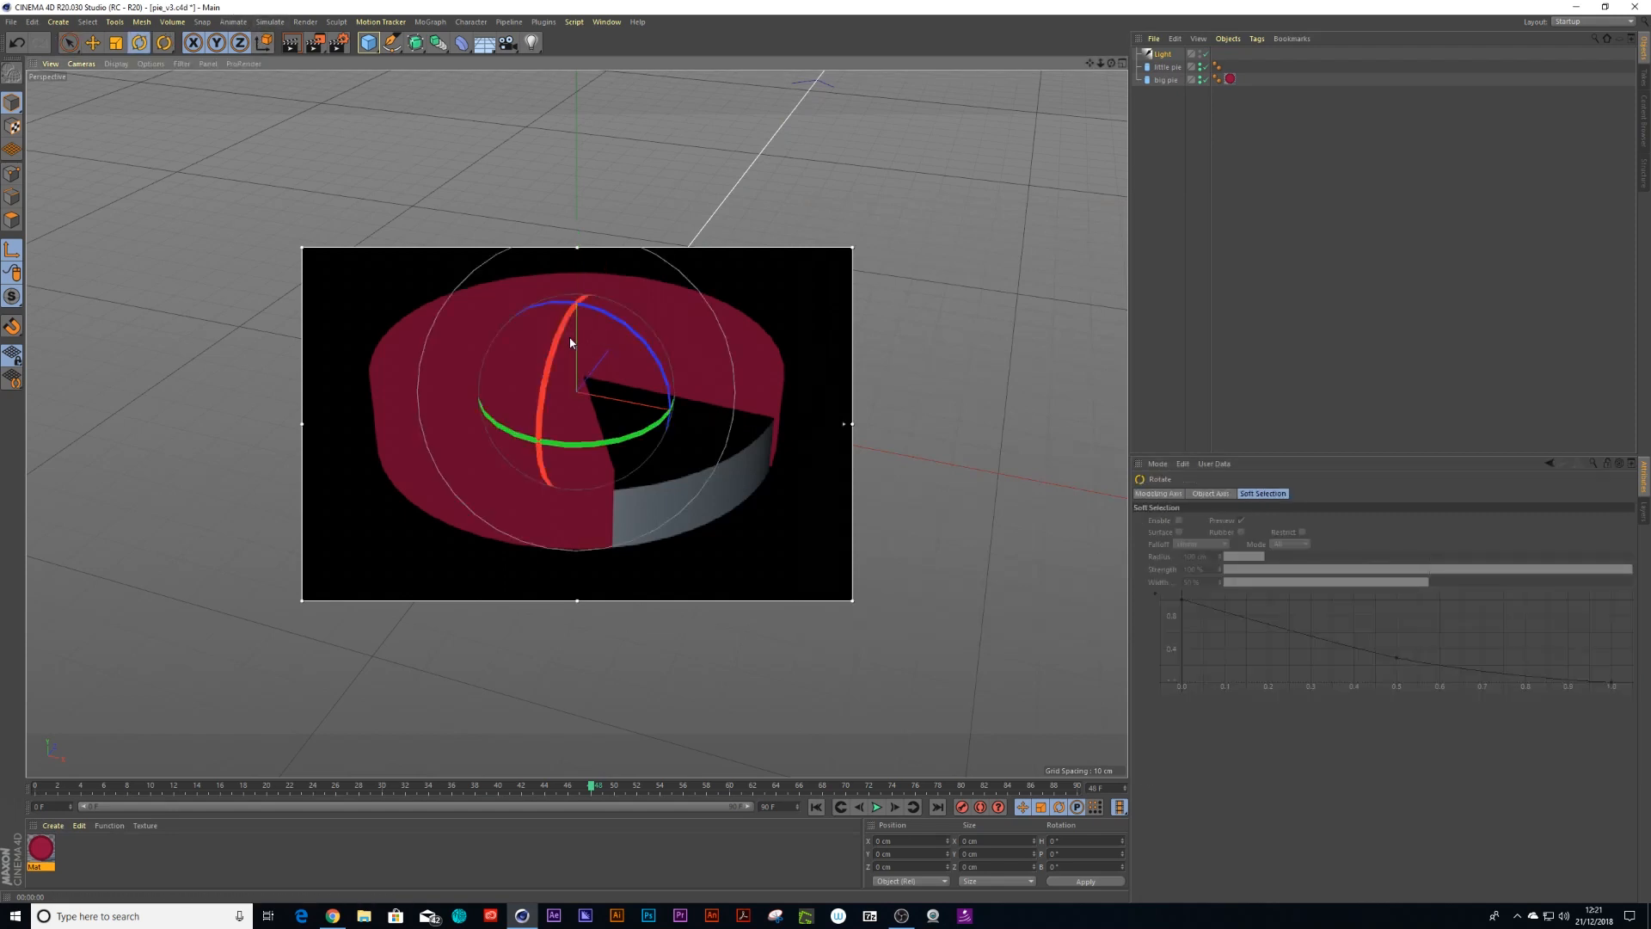
left_click_drag(566, 321, 522, 513)
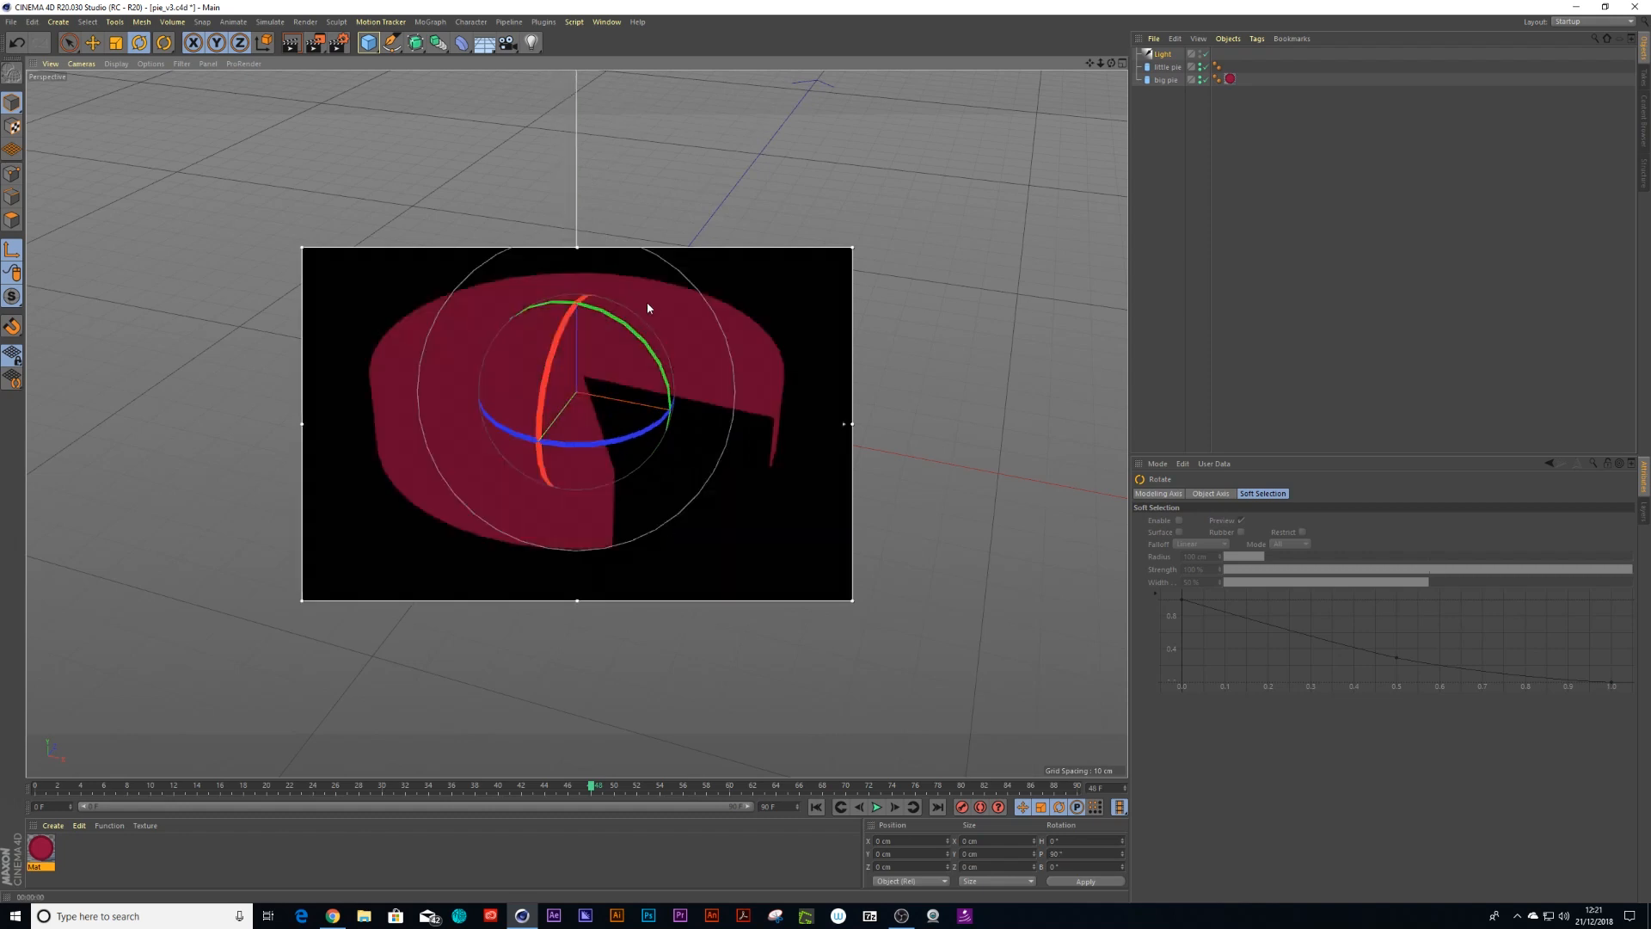
left_click(1162, 54)
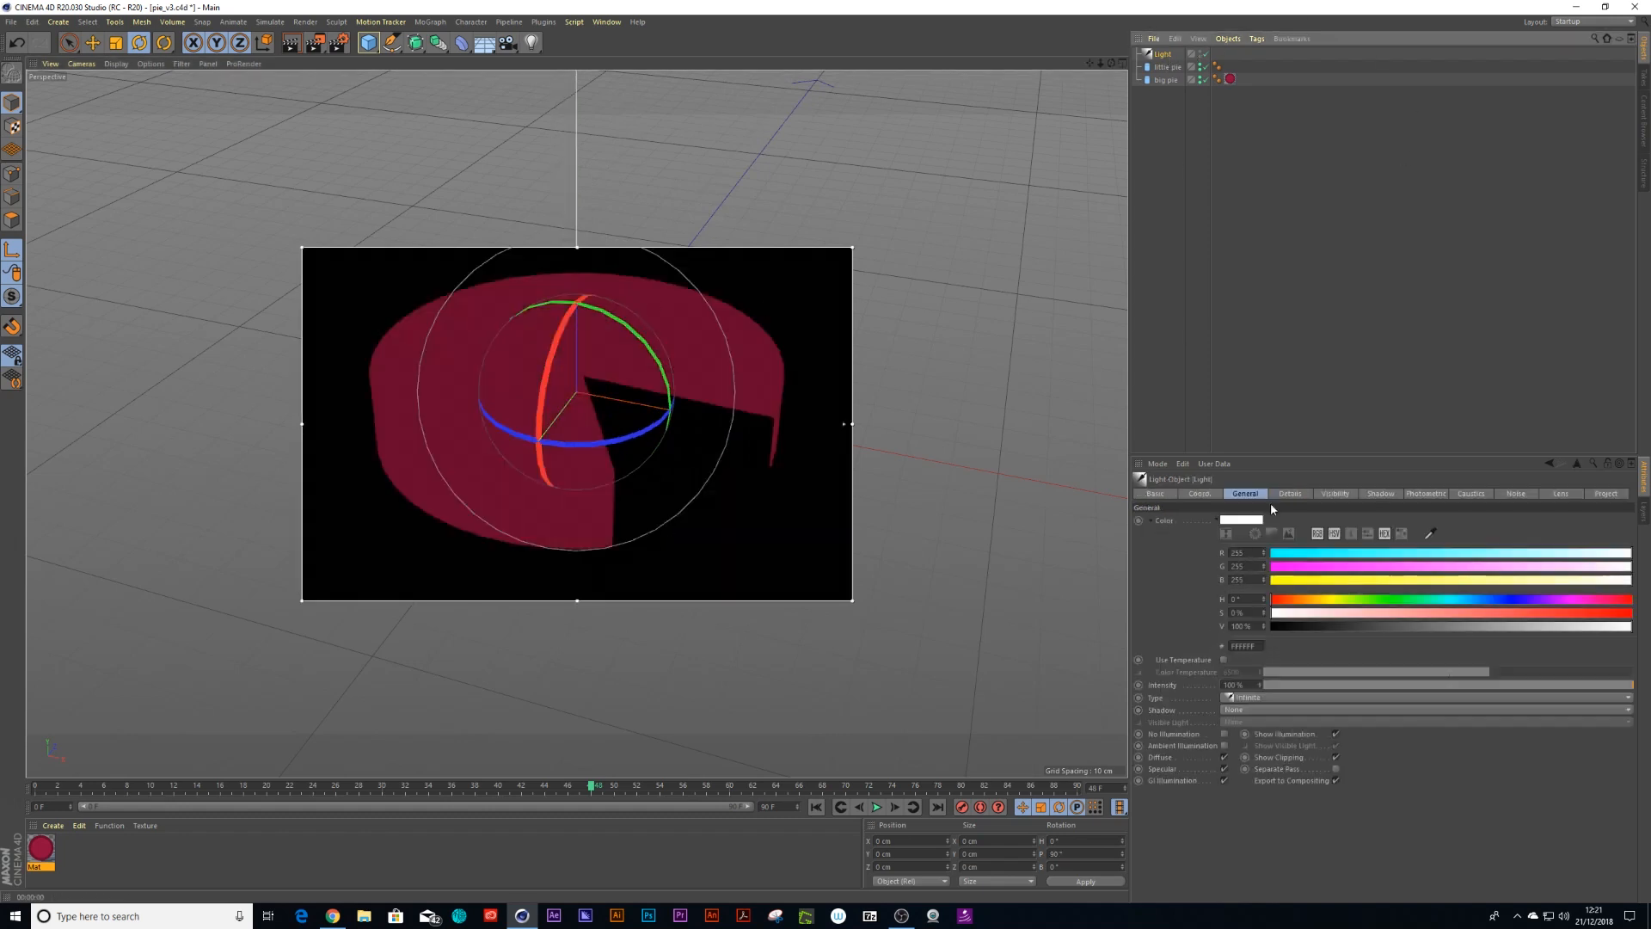
left_click(1197, 495)
double_click(1355, 534)
type("370")
key("Return")
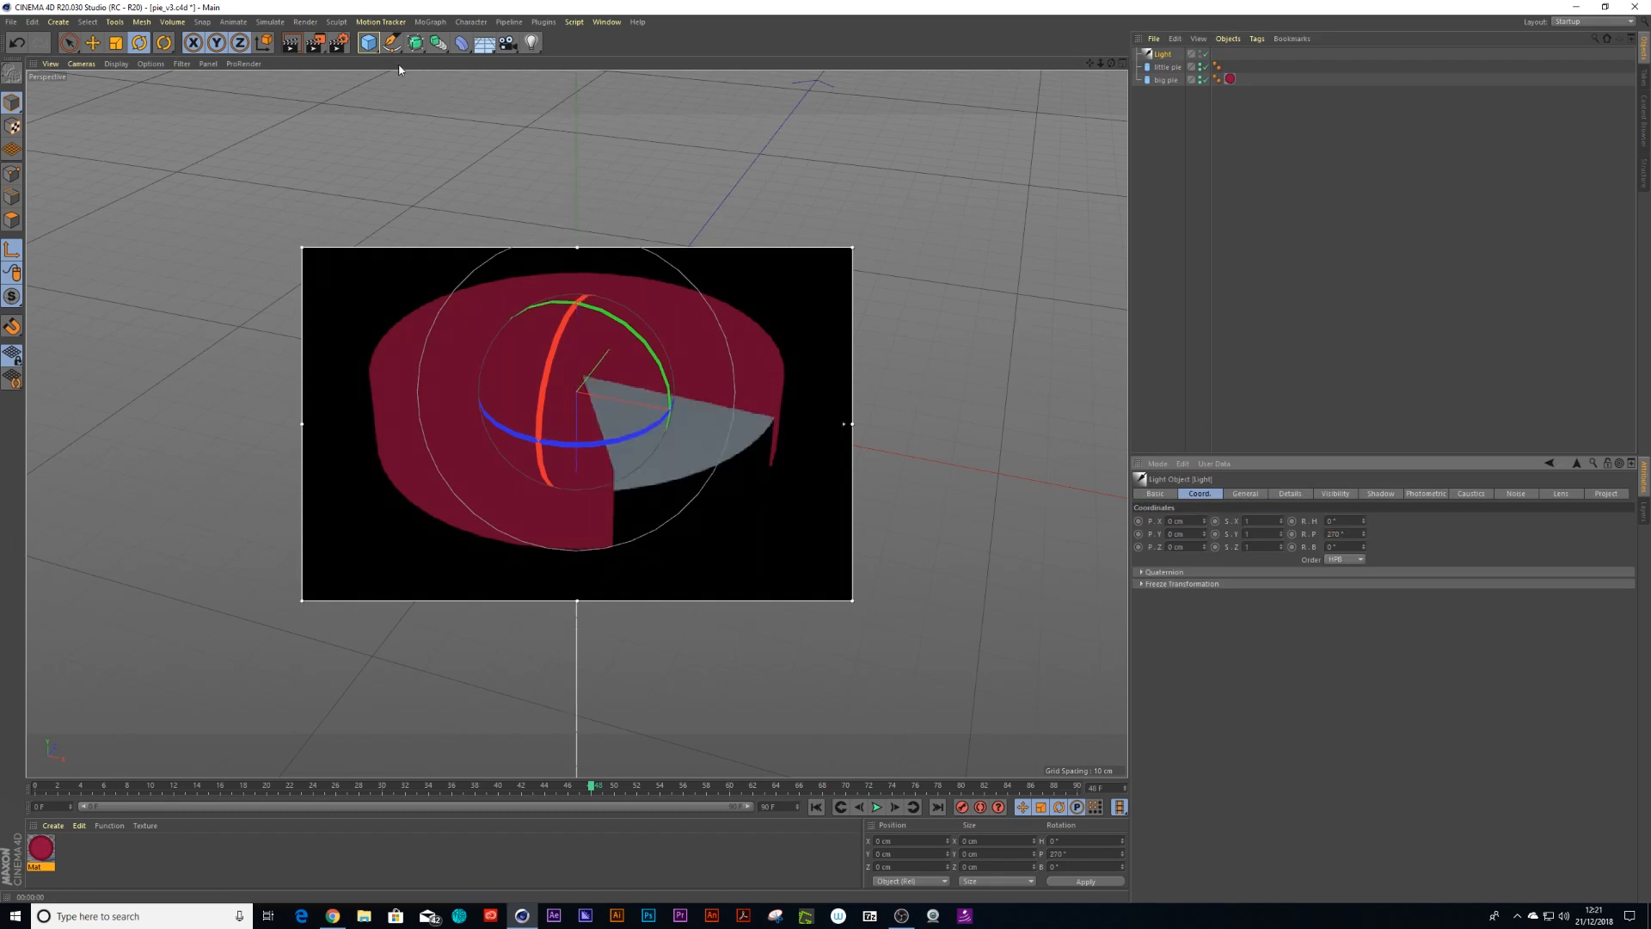
Open the material's Luminance channel in the Material Editor
double_click(40, 848)
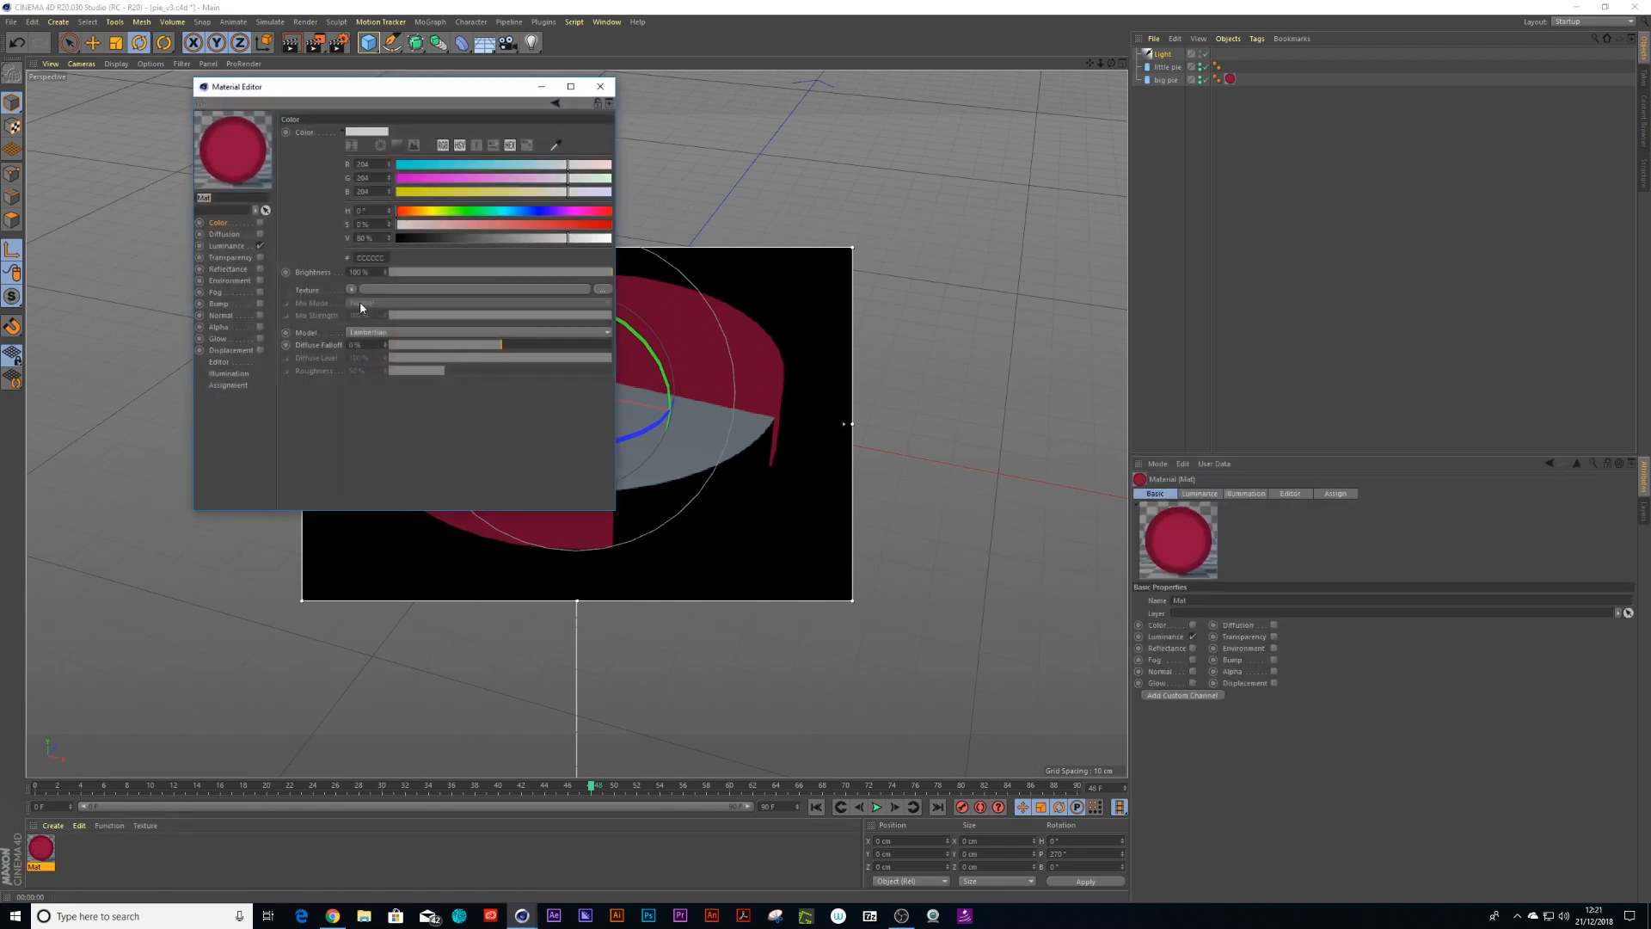
left_click(228, 246)
left_click(344, 312)
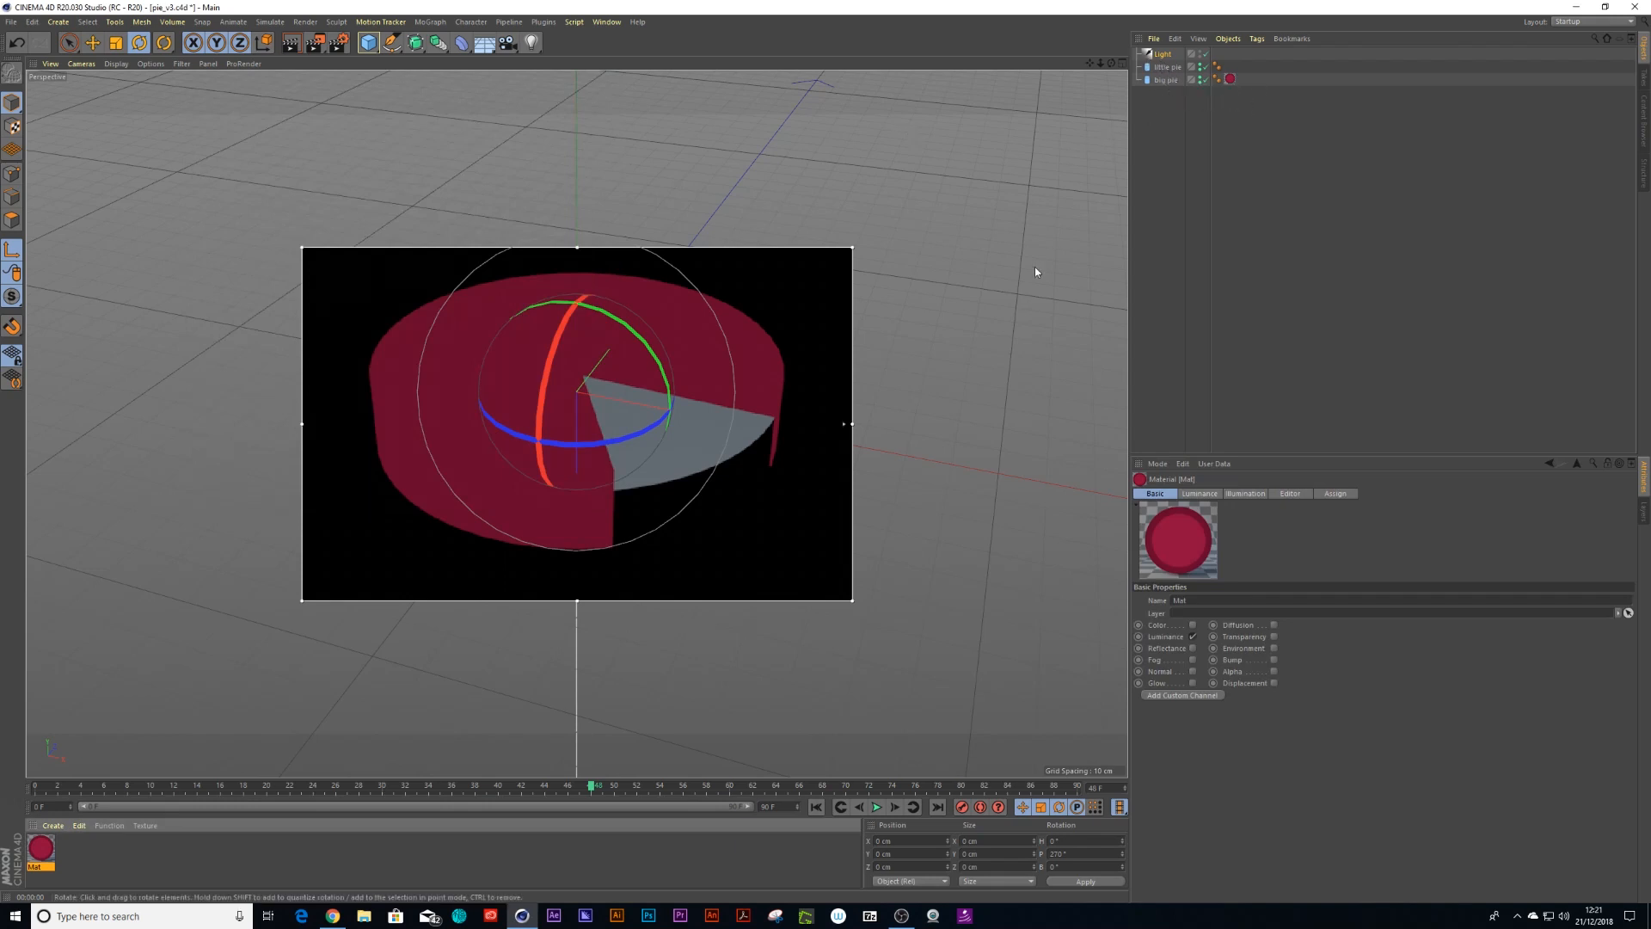
Rotate the light, then set its bank rotation to 0° and its pitch rotation to -270°
left_click(632, 447)
left_click_drag(558, 374, 683, 249)
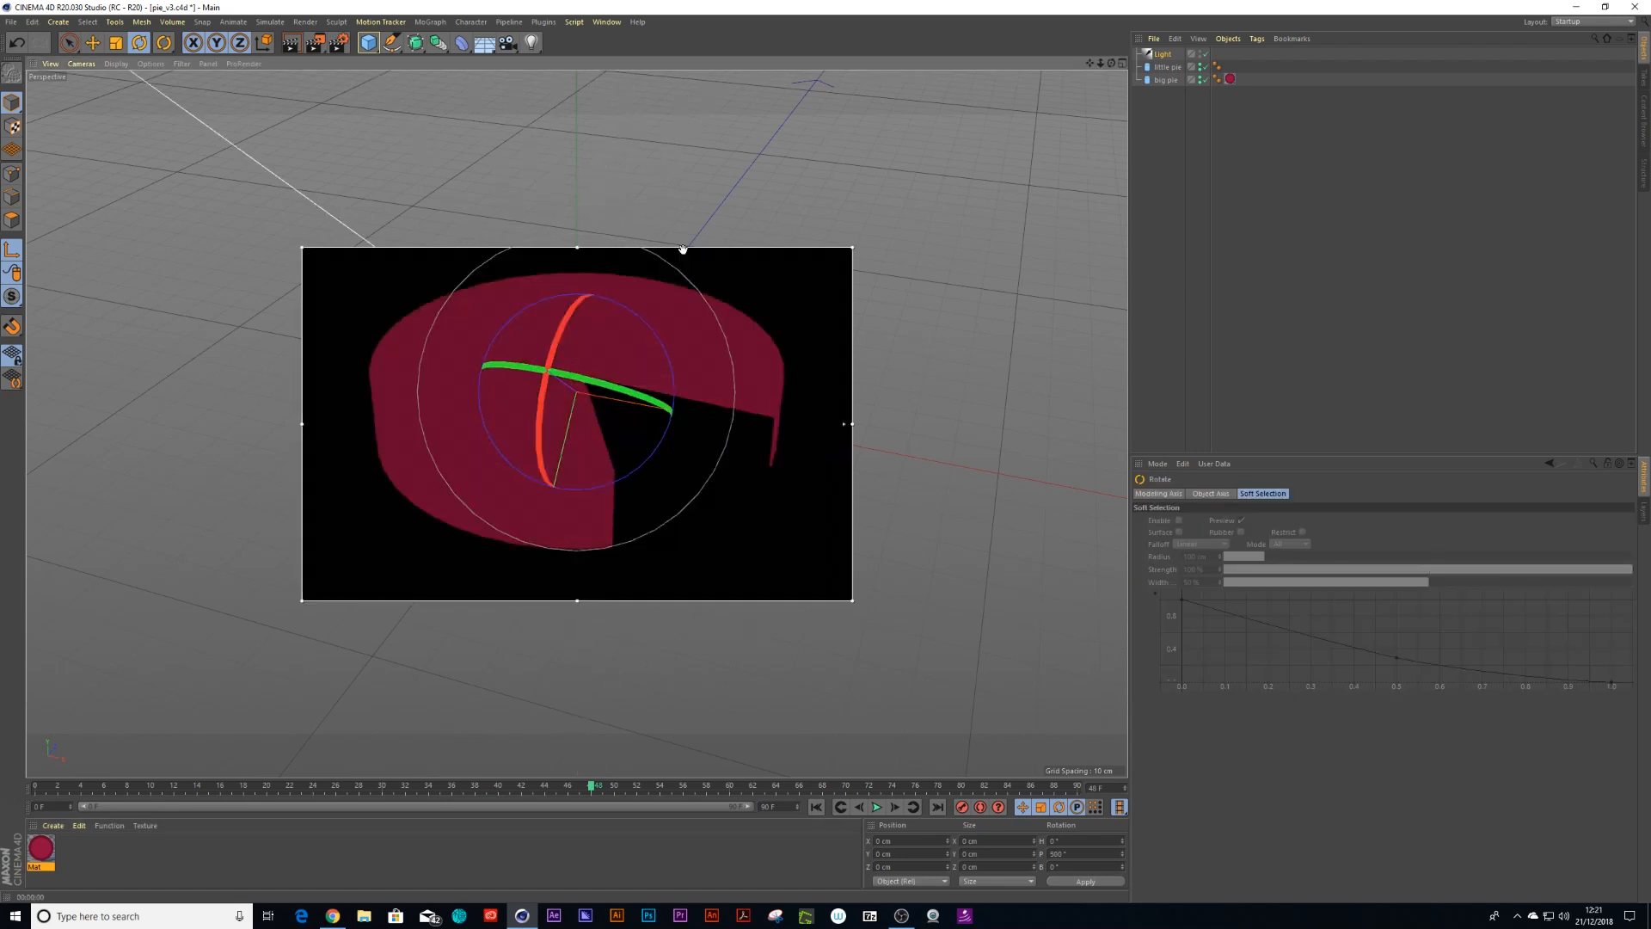
left_click_drag(561, 356, 1020, 498)
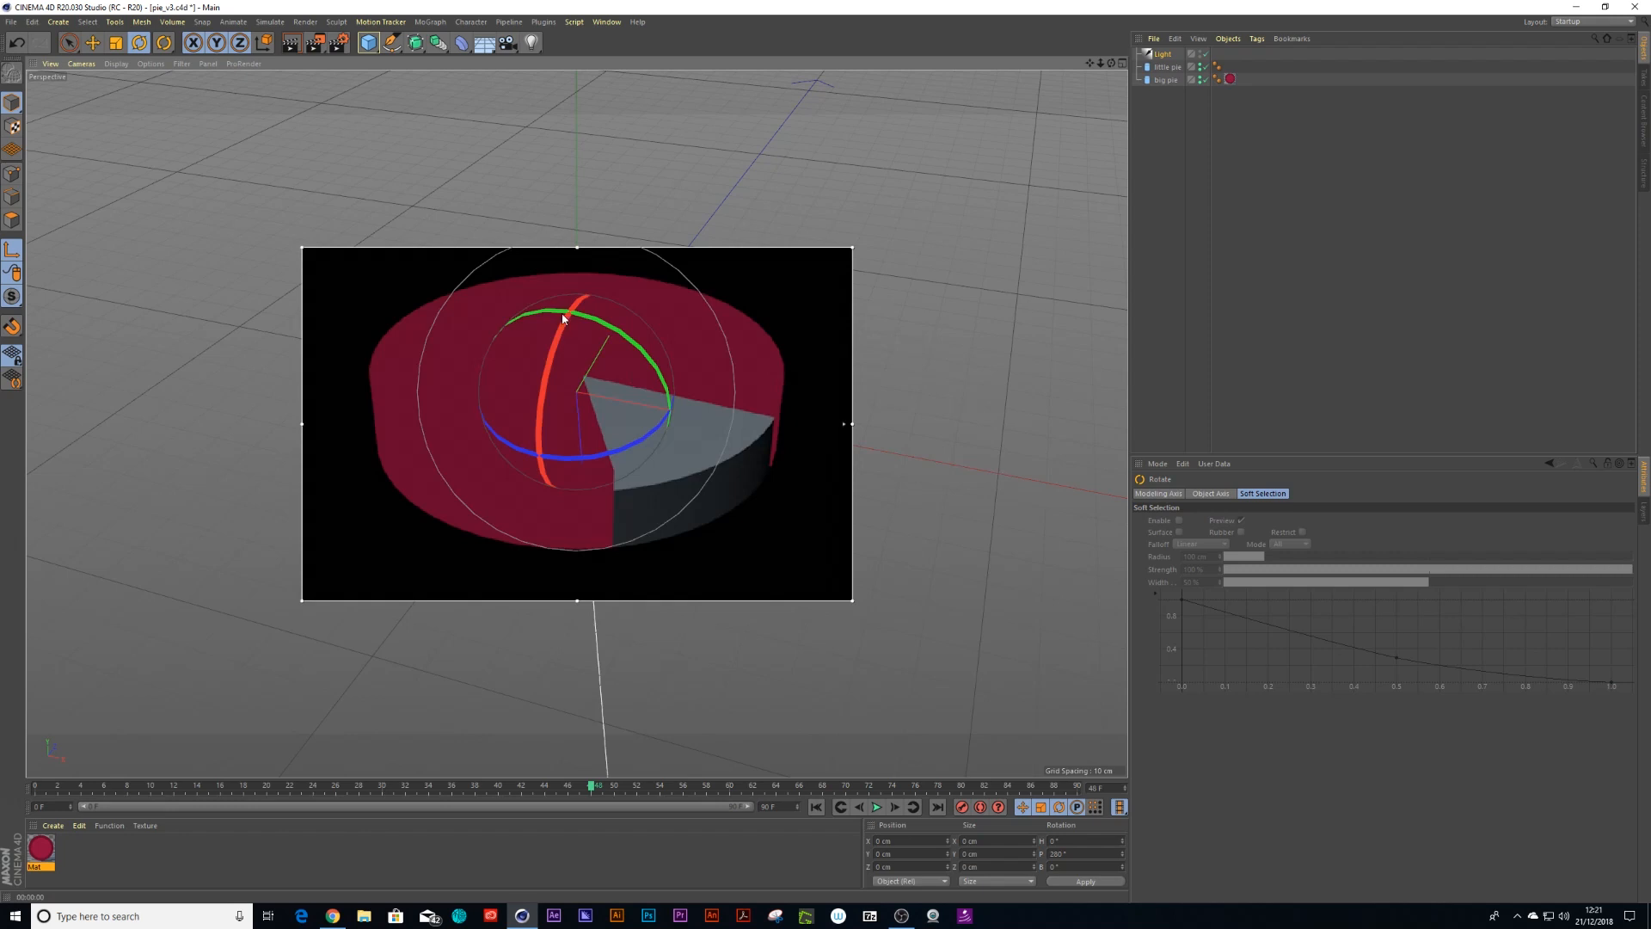
left_click_drag(577, 307, 630, 287)
left_click_drag(590, 339, 670, 405)
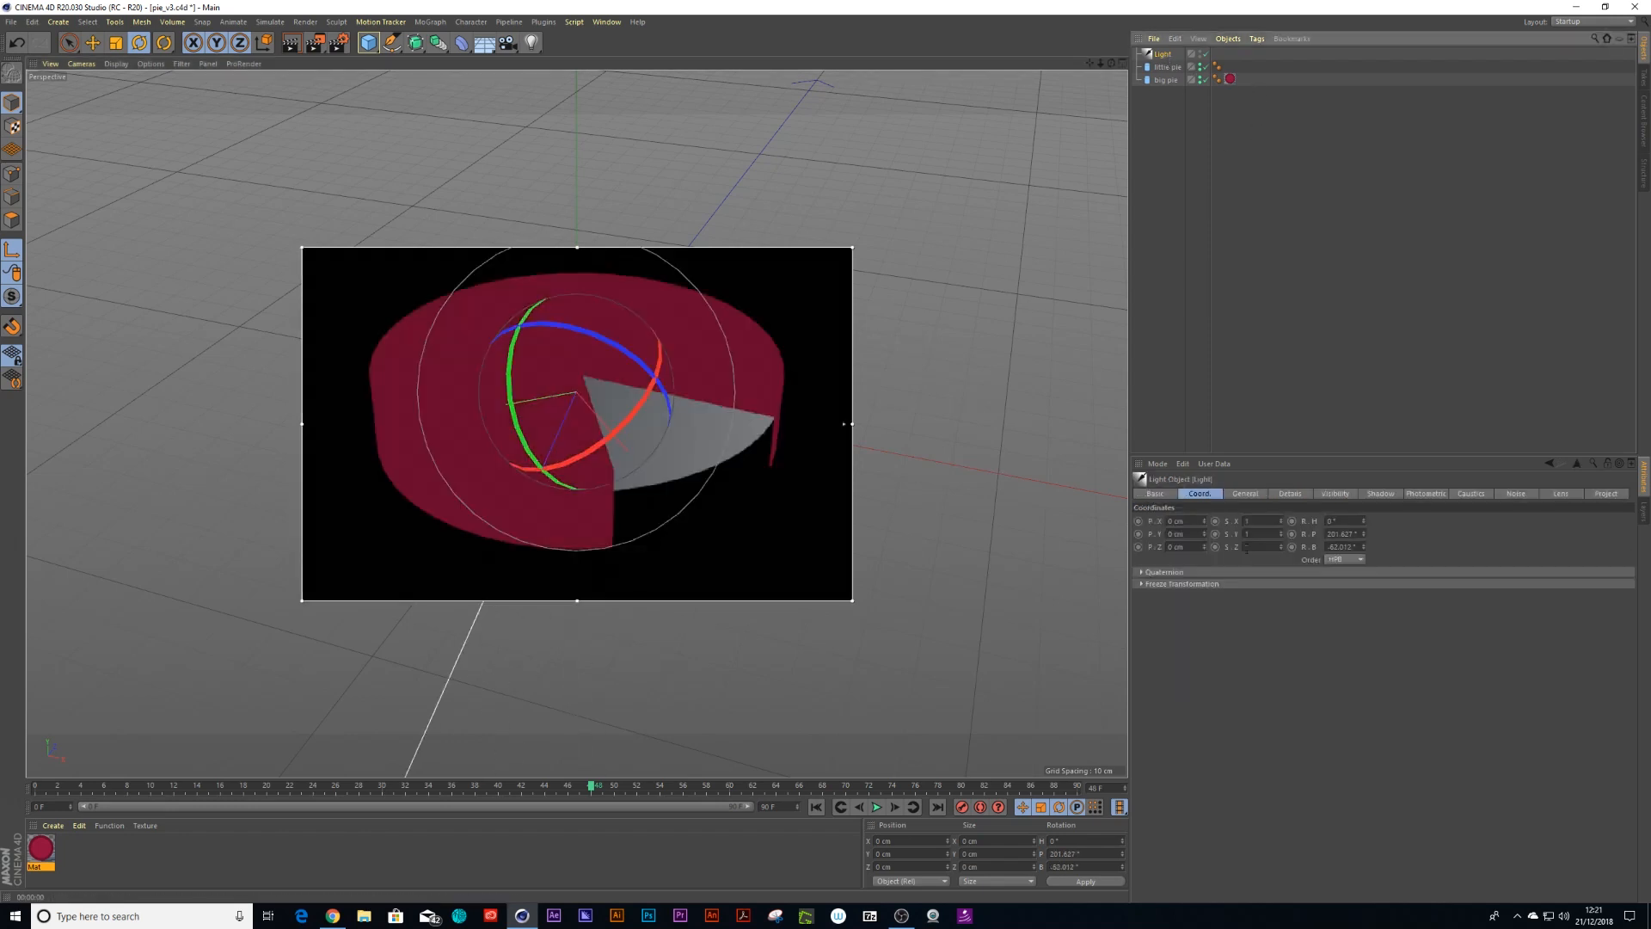
left_click(1340, 547)
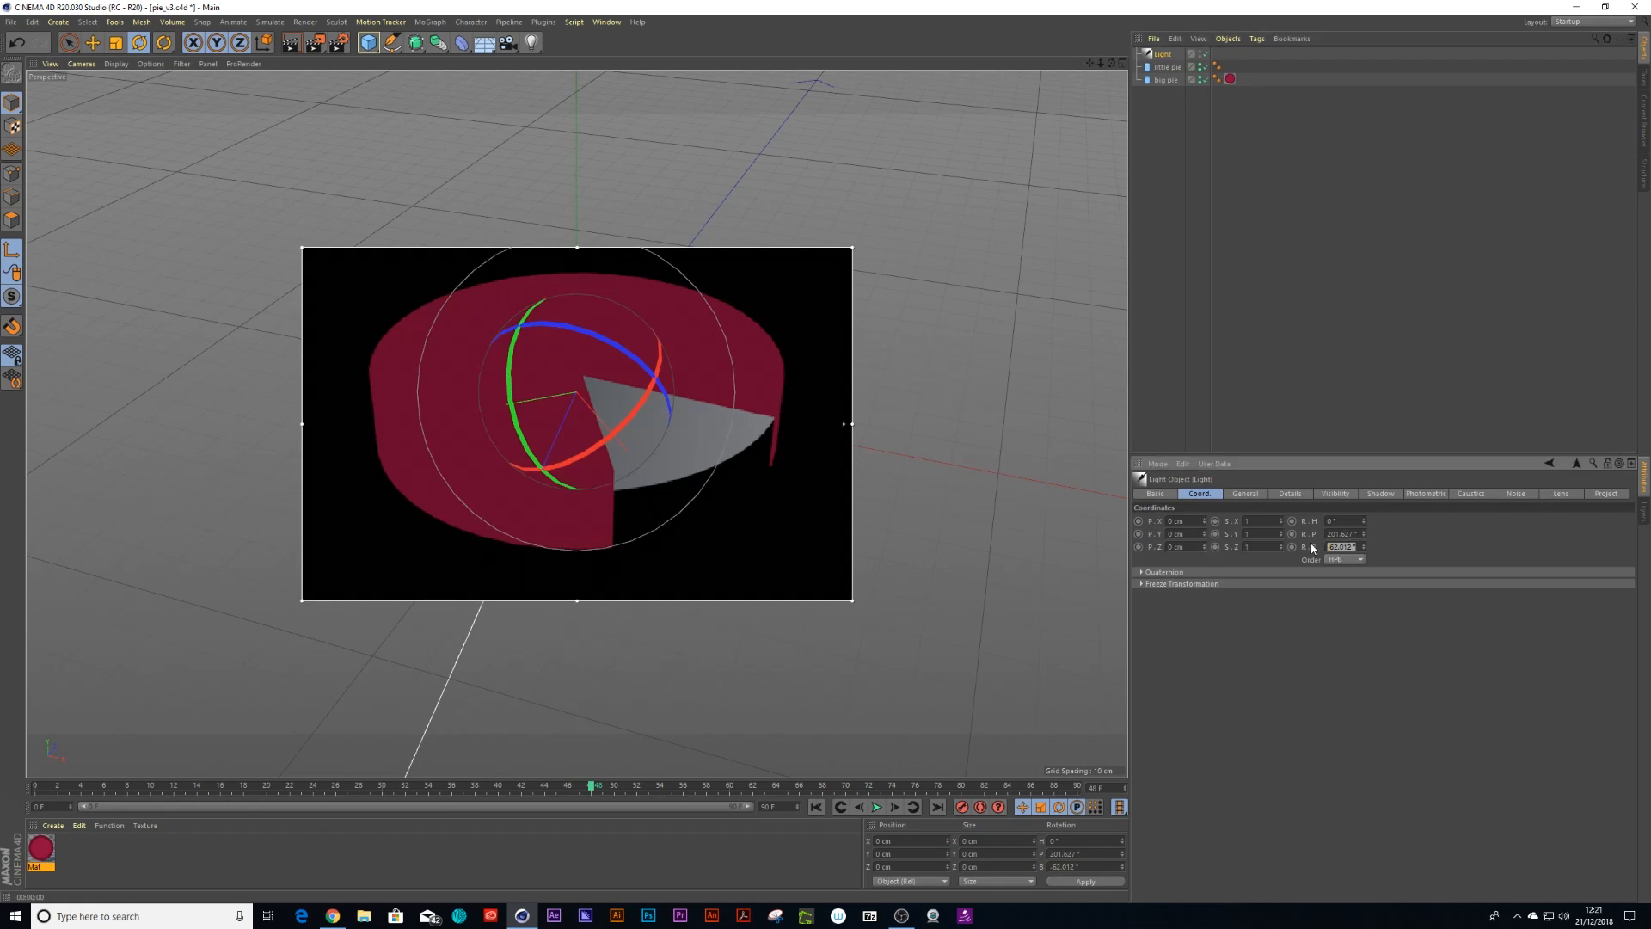
type("0")
key("Return")
left_click(1340, 534)
type("-270")
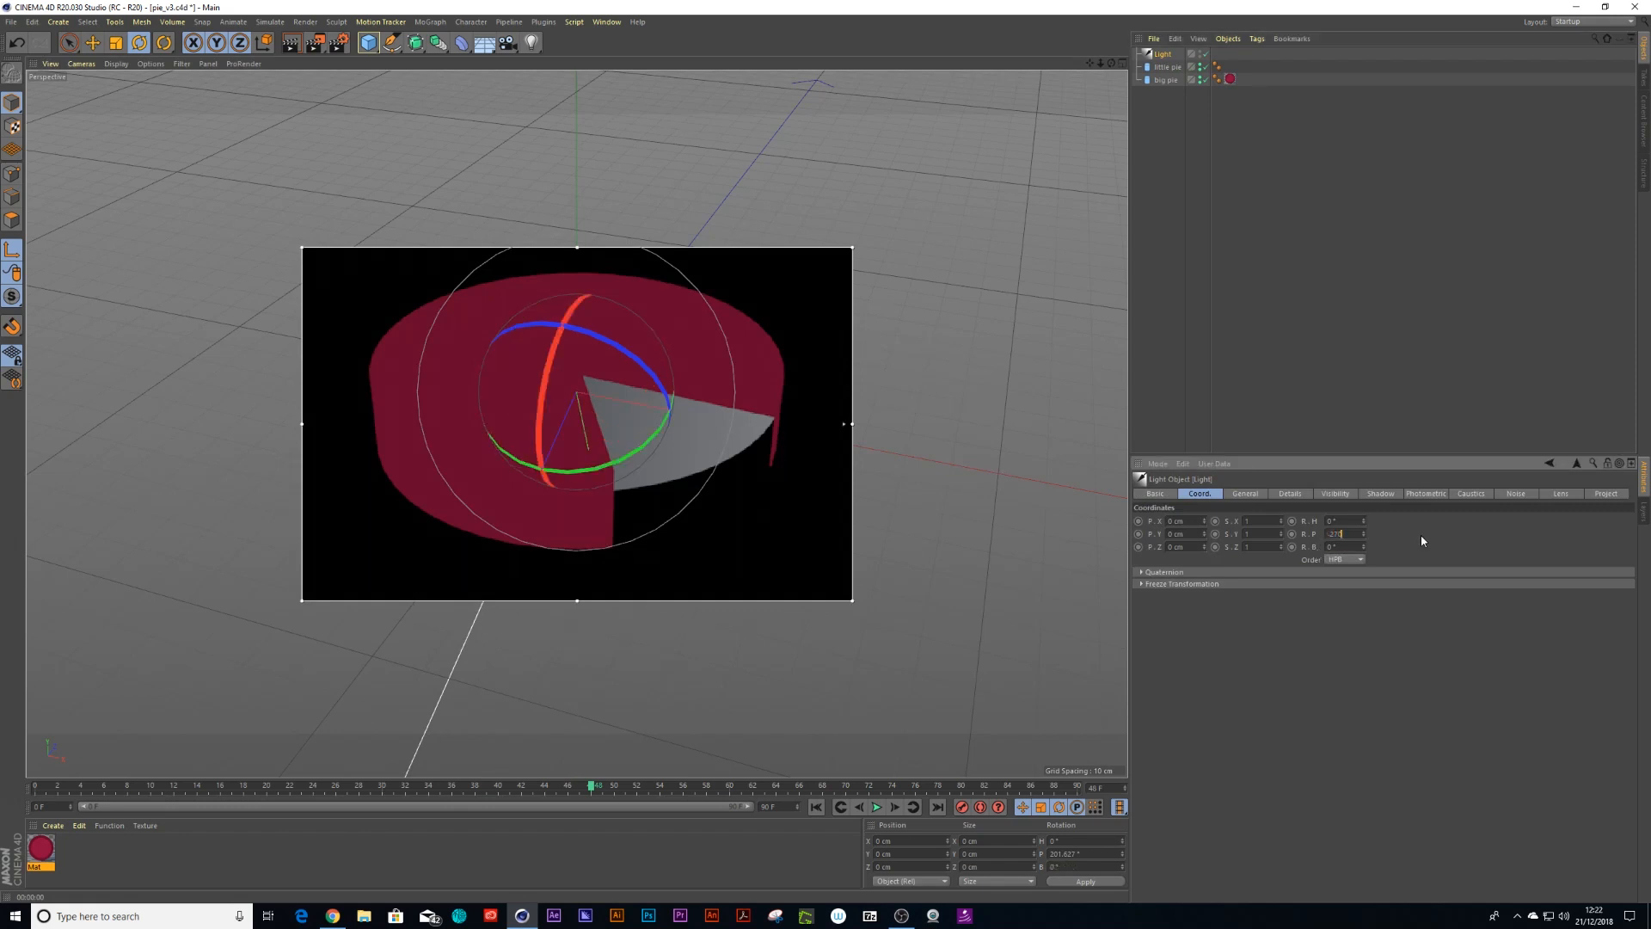
key("Return")
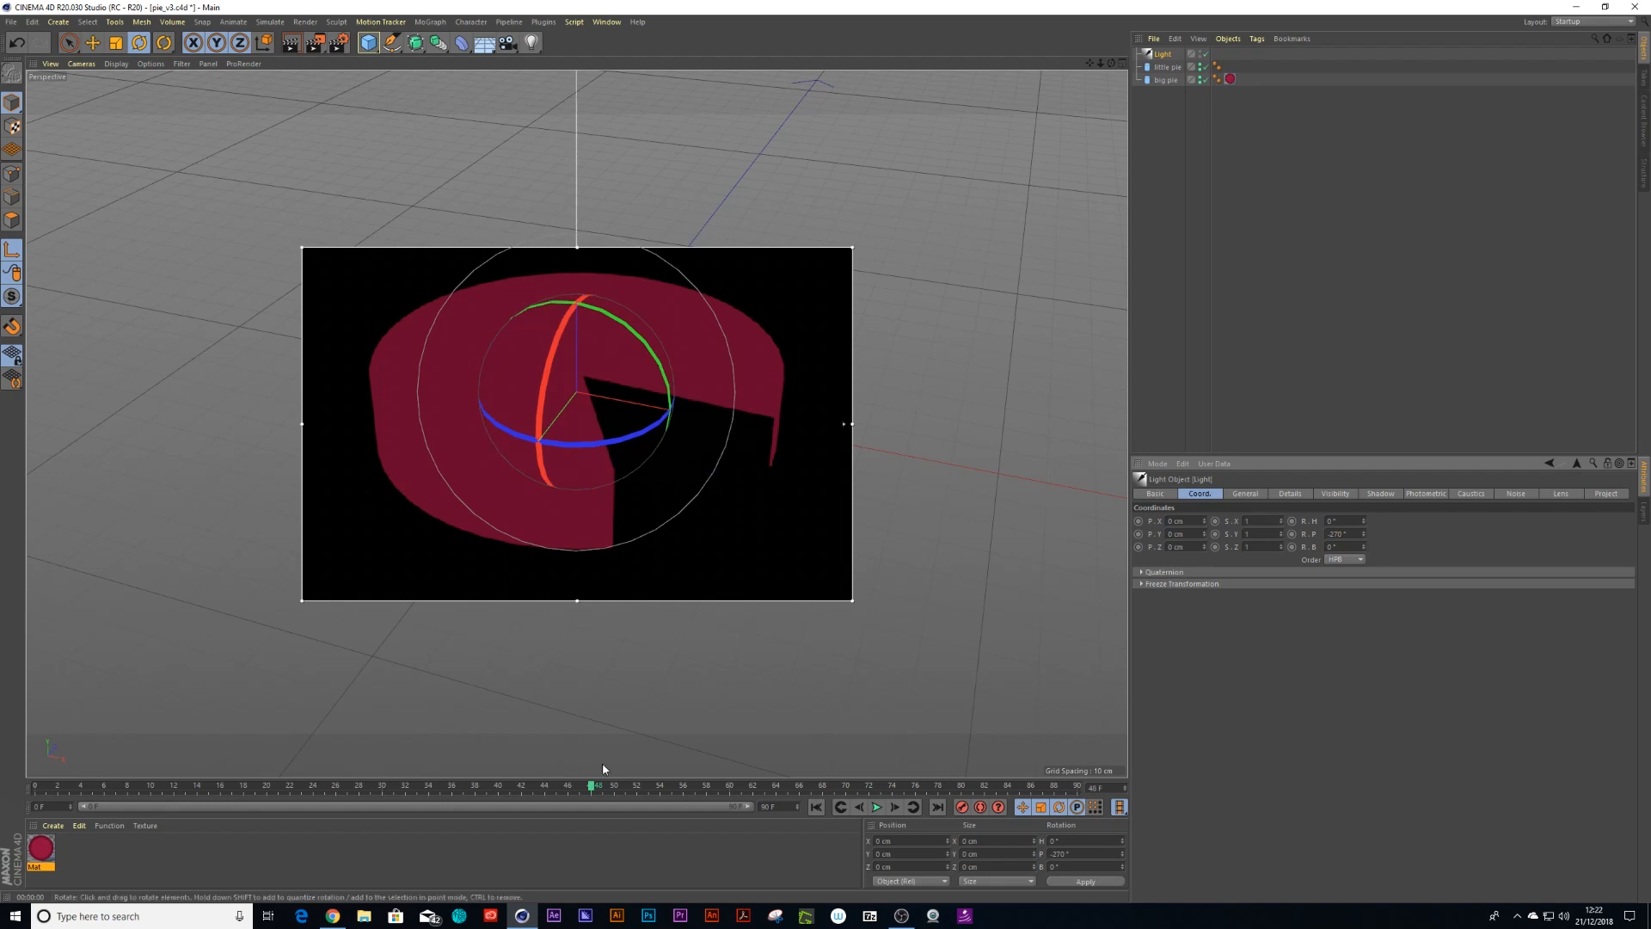
In the material's Cel shader, disable Camera and enable Lights
double_click(40, 849)
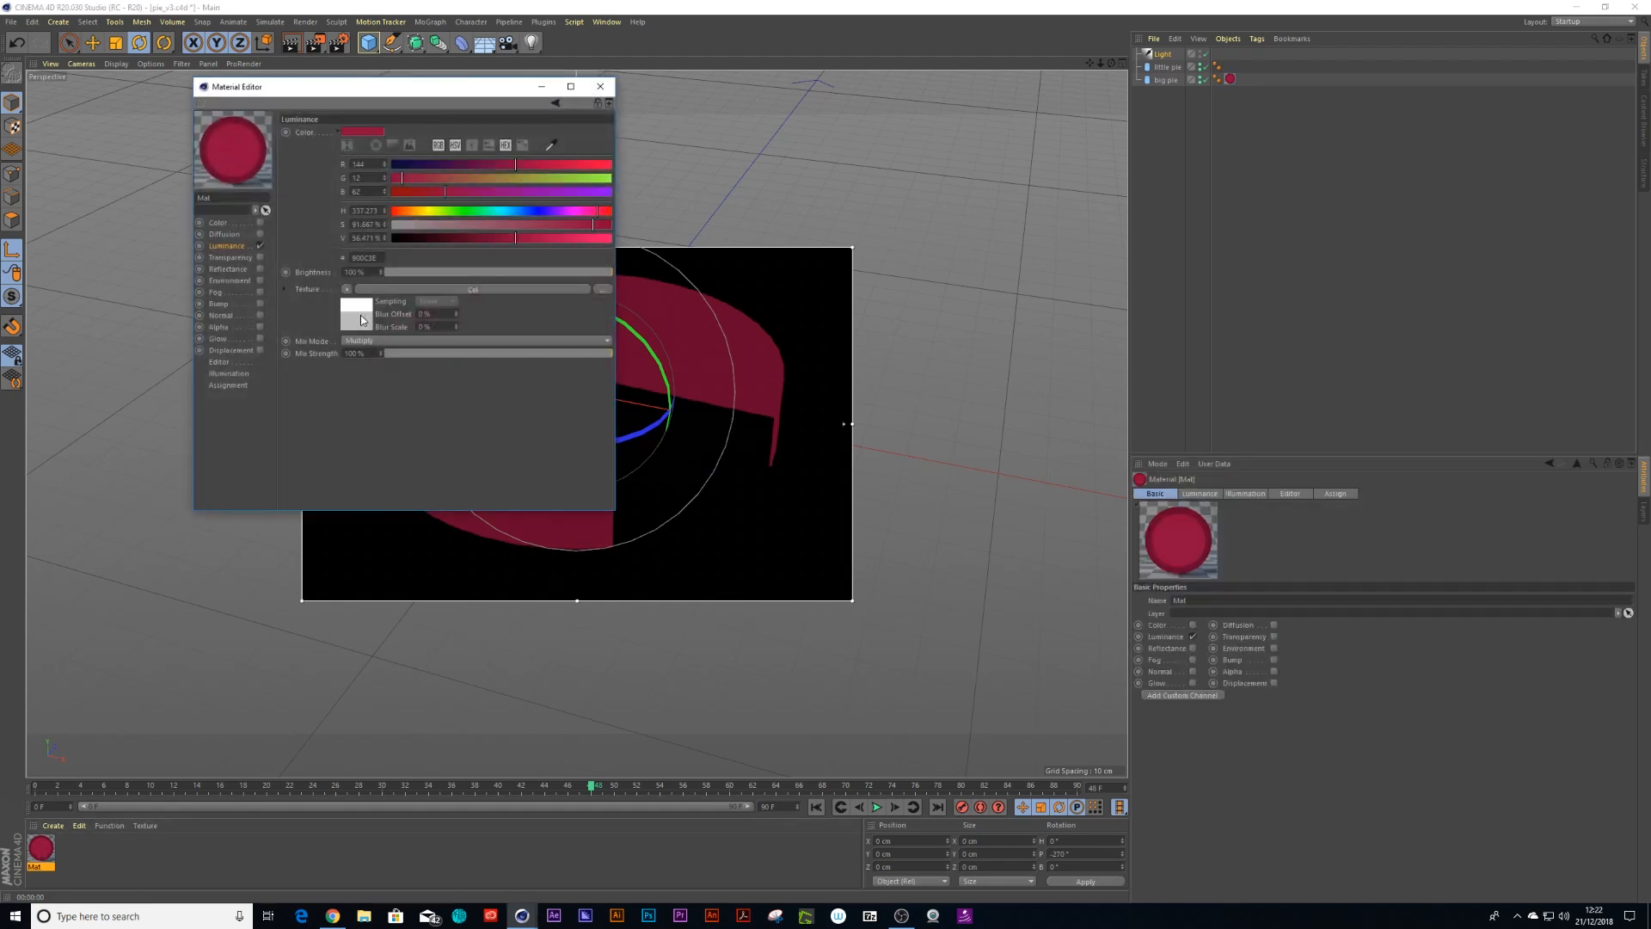
left_click(362, 315)
left_click_drag(427, 94, 968, 223)
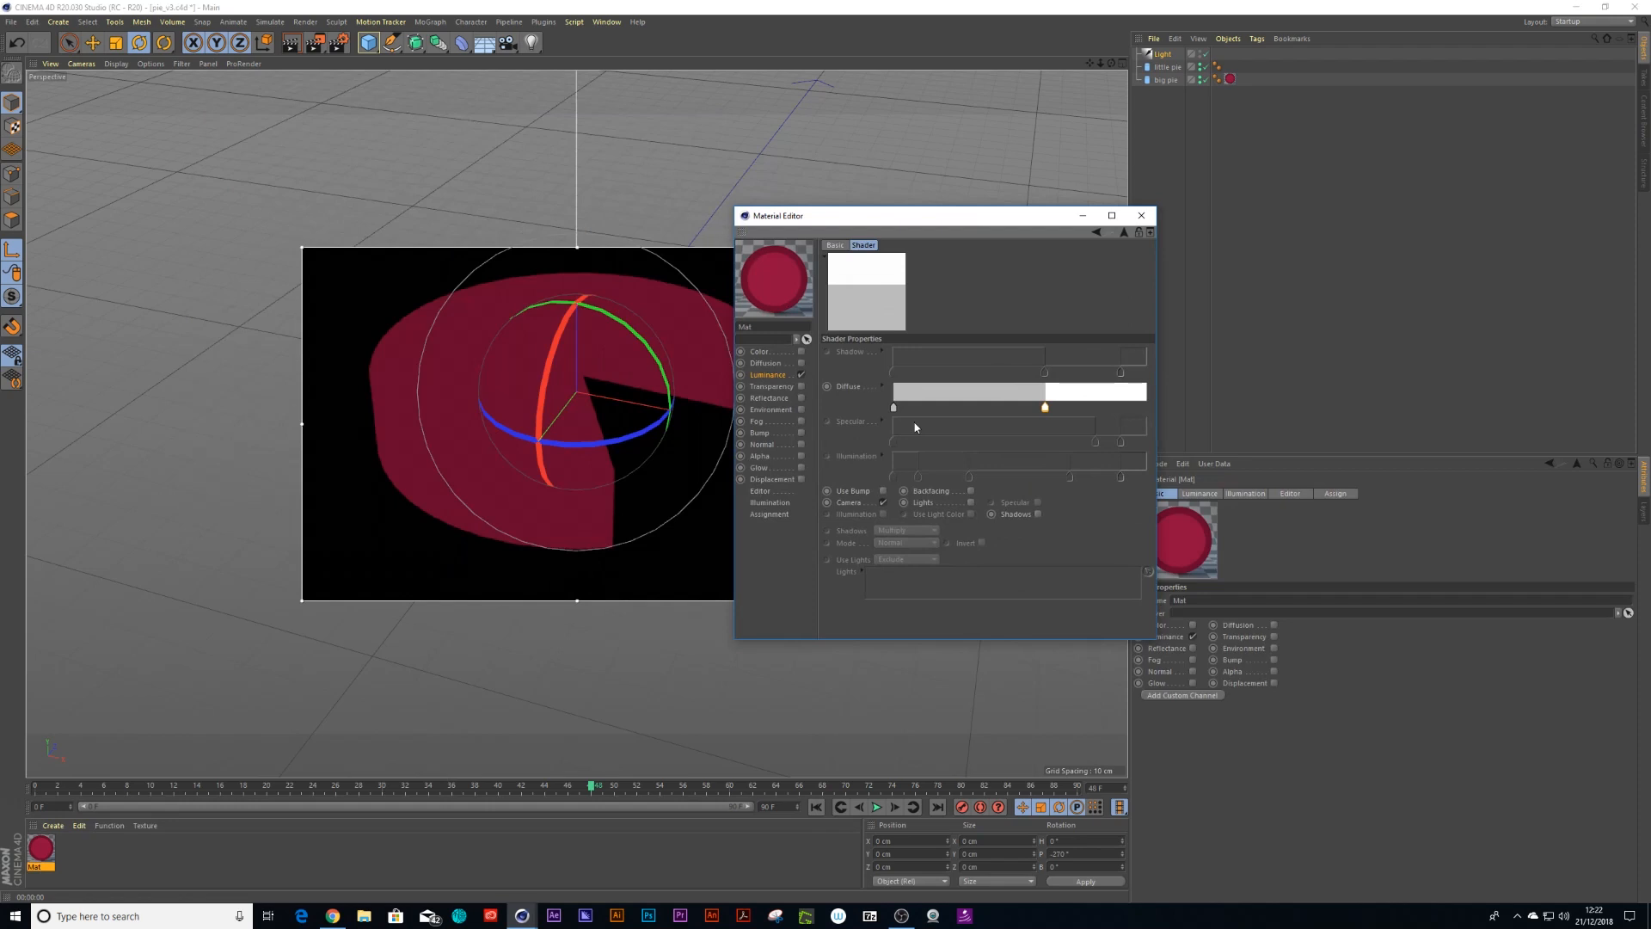
left_click(883, 503)
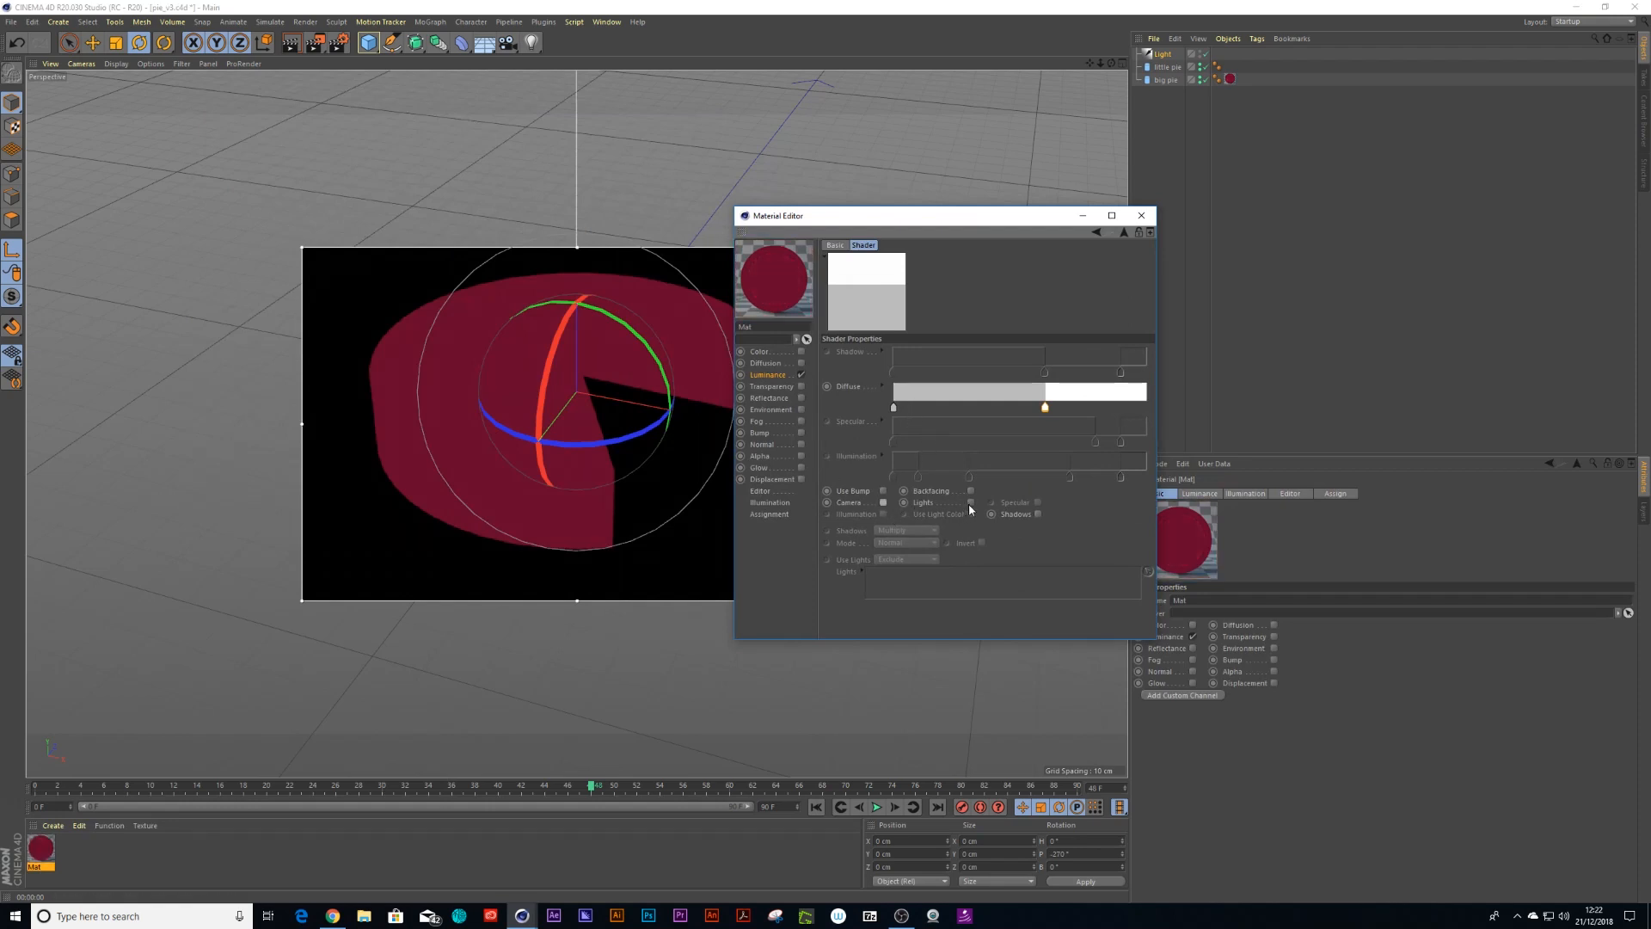
left_click(970, 503)
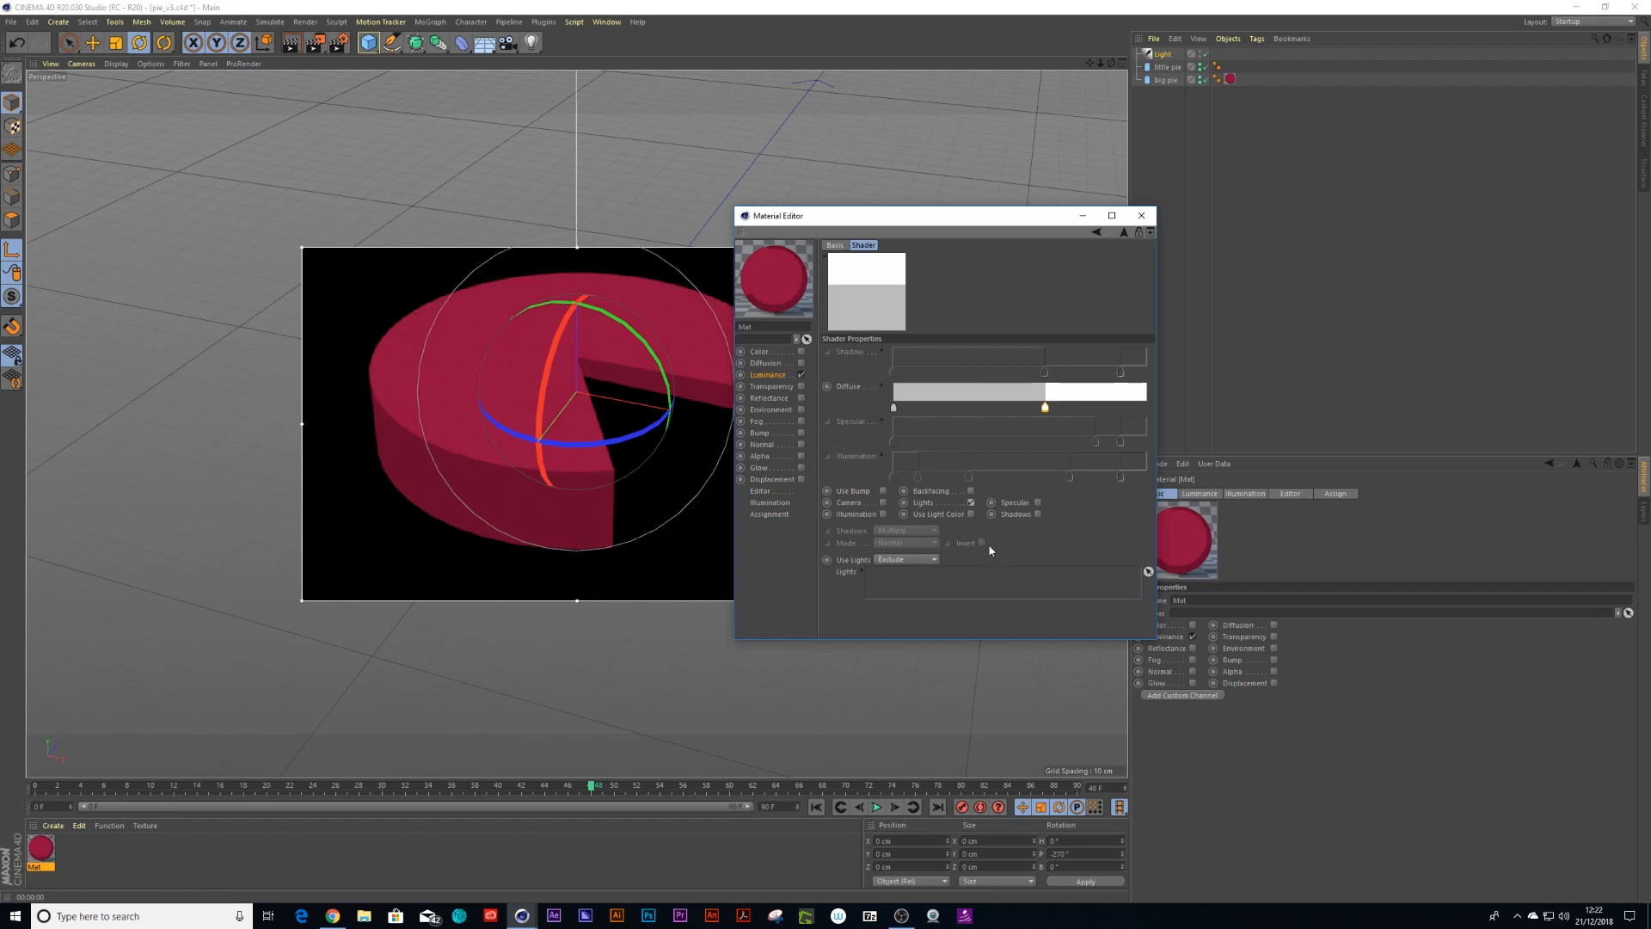
left_click(1143, 216)
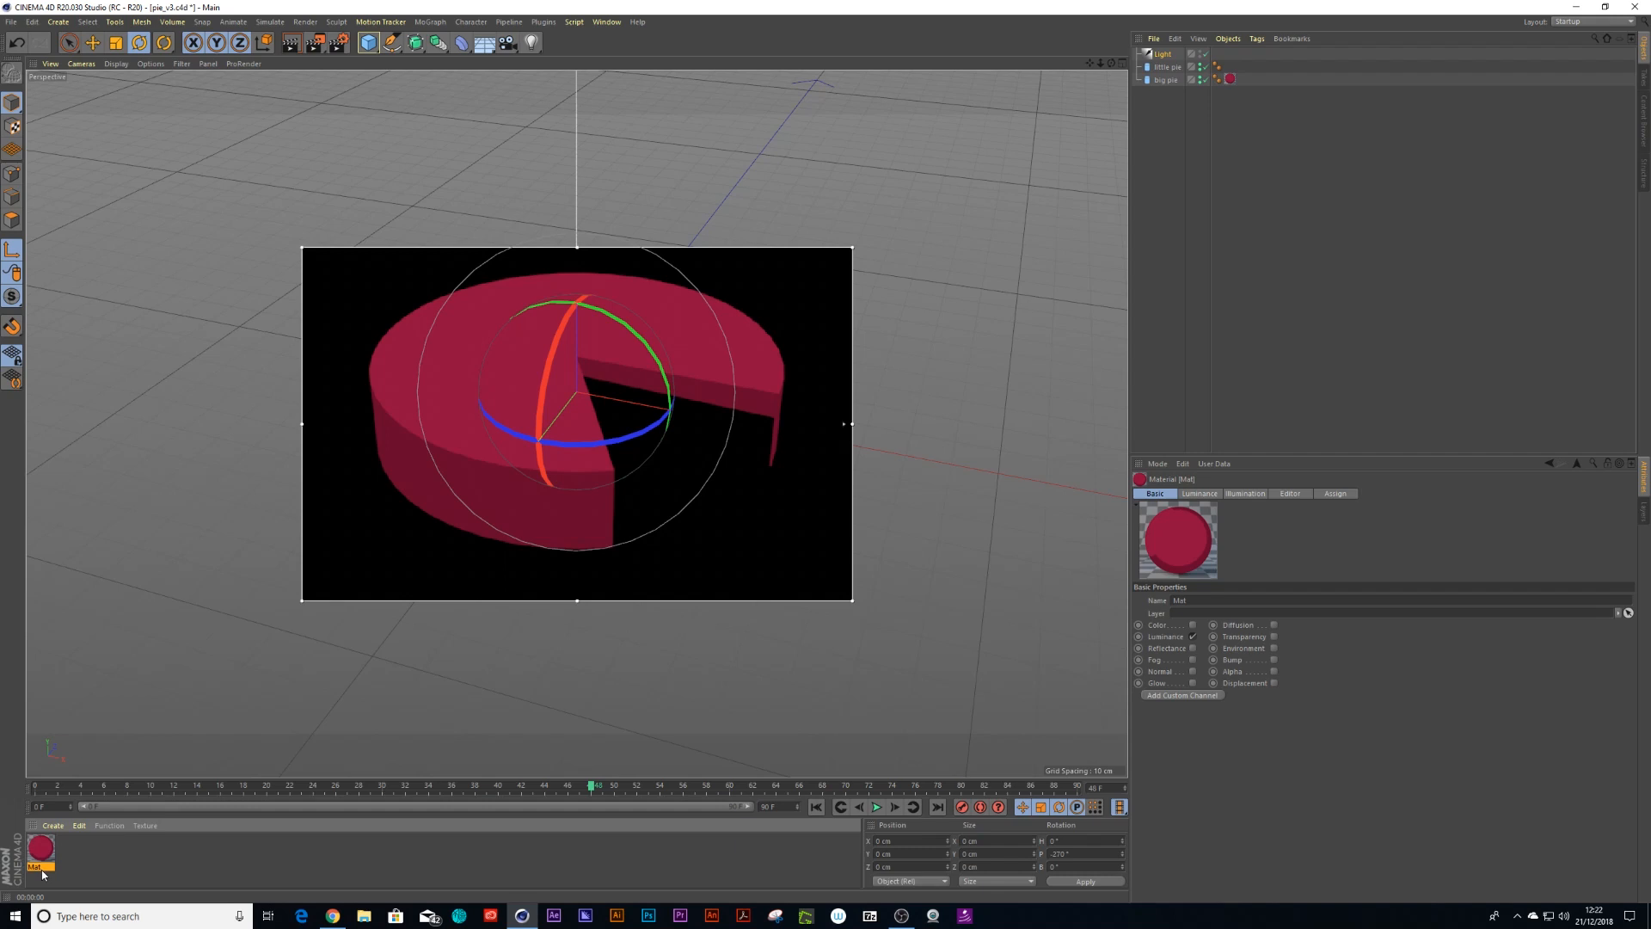
Rename the material purple
key("p")
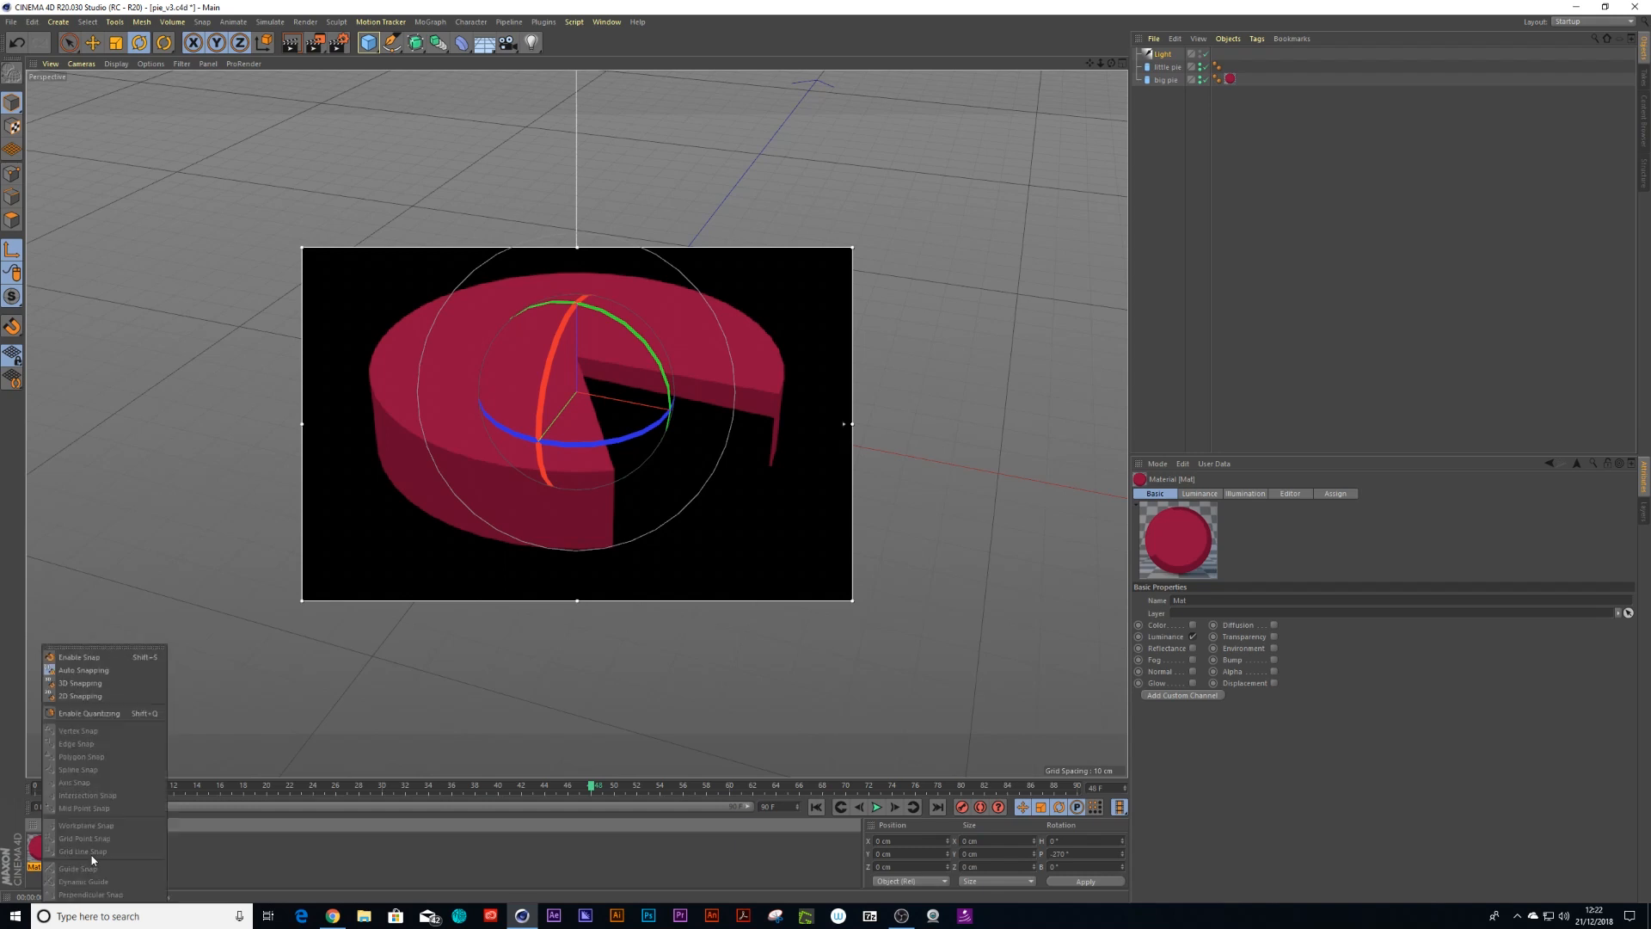
left_click(142, 881)
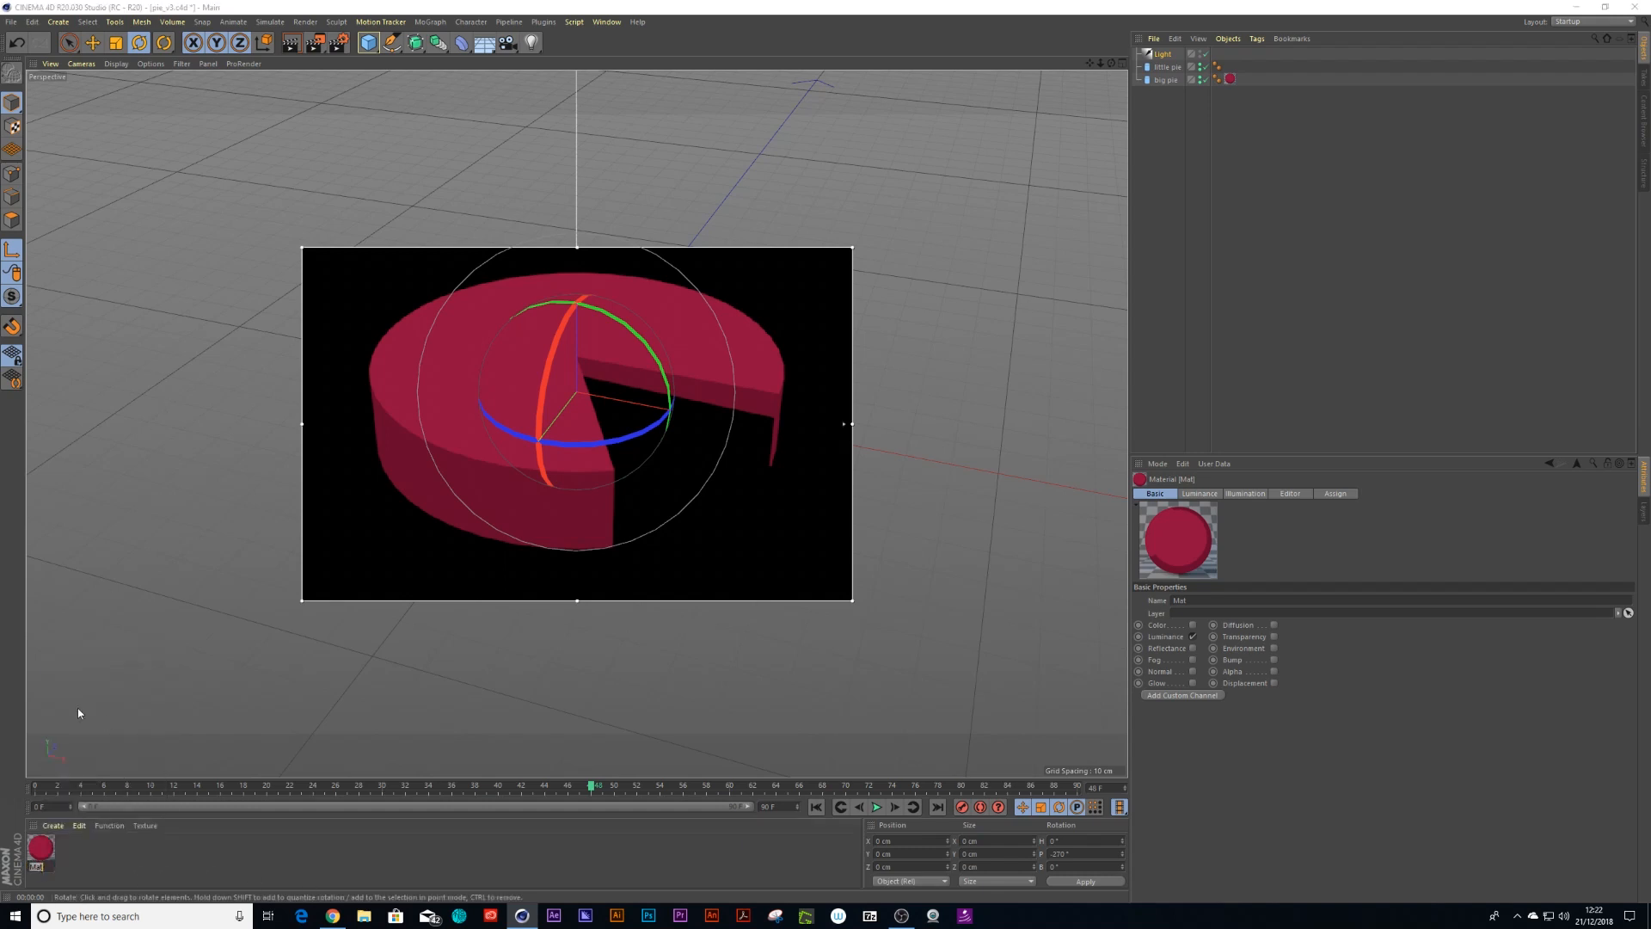
double_click(41, 850)
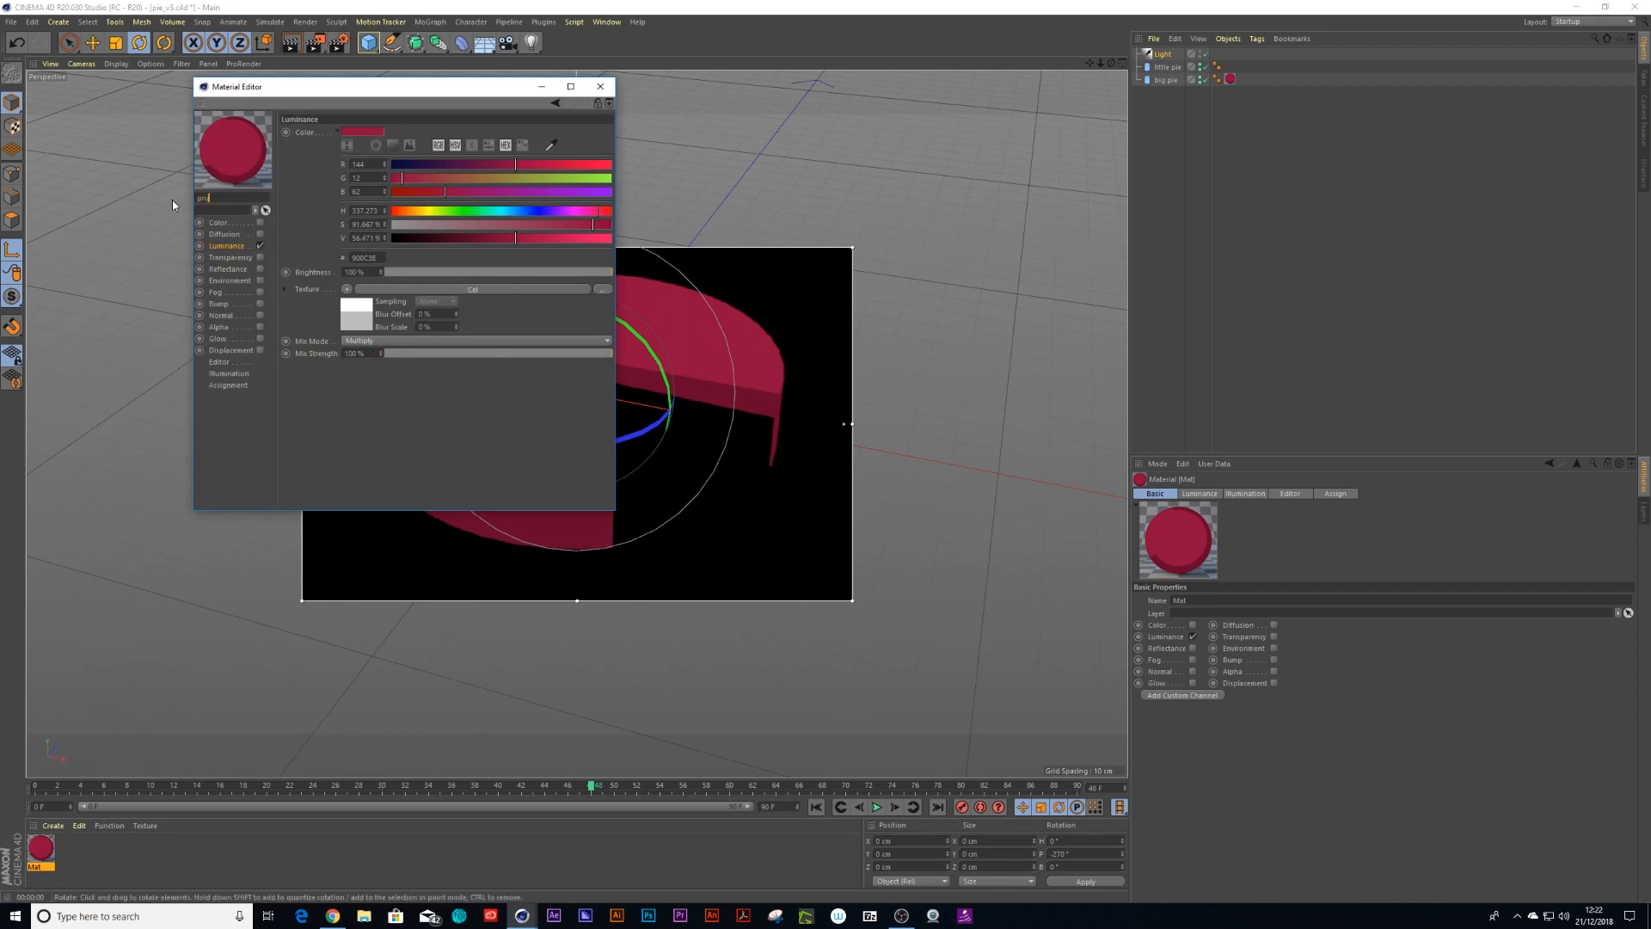
type("purple")
left_click(609, 83)
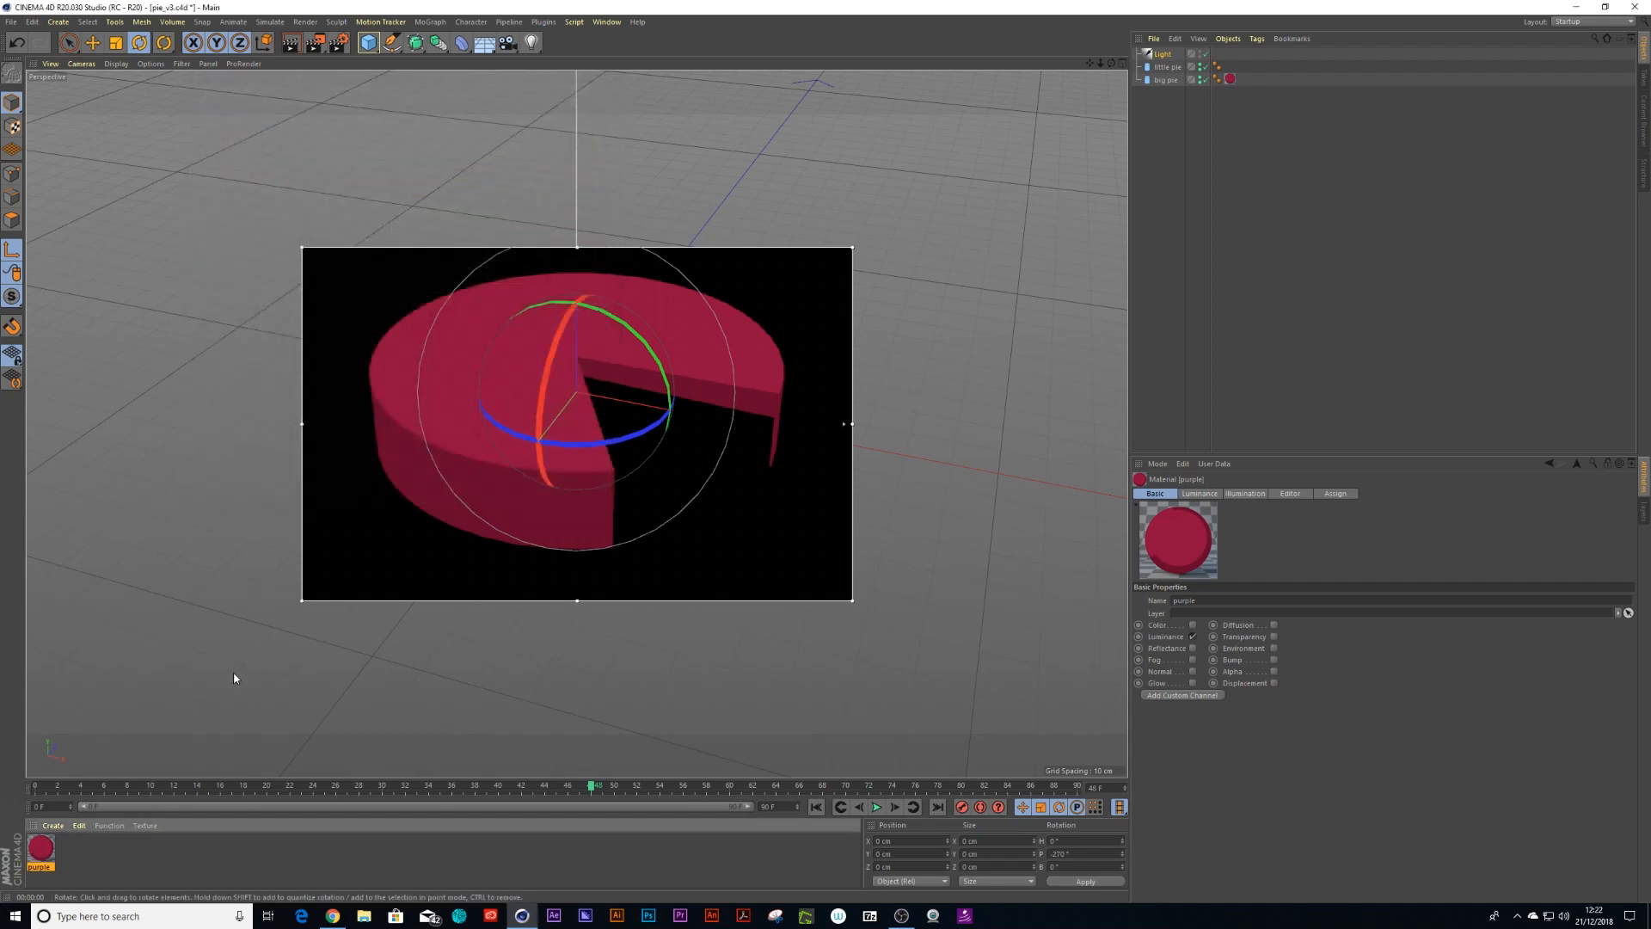
Duplicate the material and arrange the program window beside the browser's palette image
left_click_drag(53, 847, 73, 848, "ctrl")
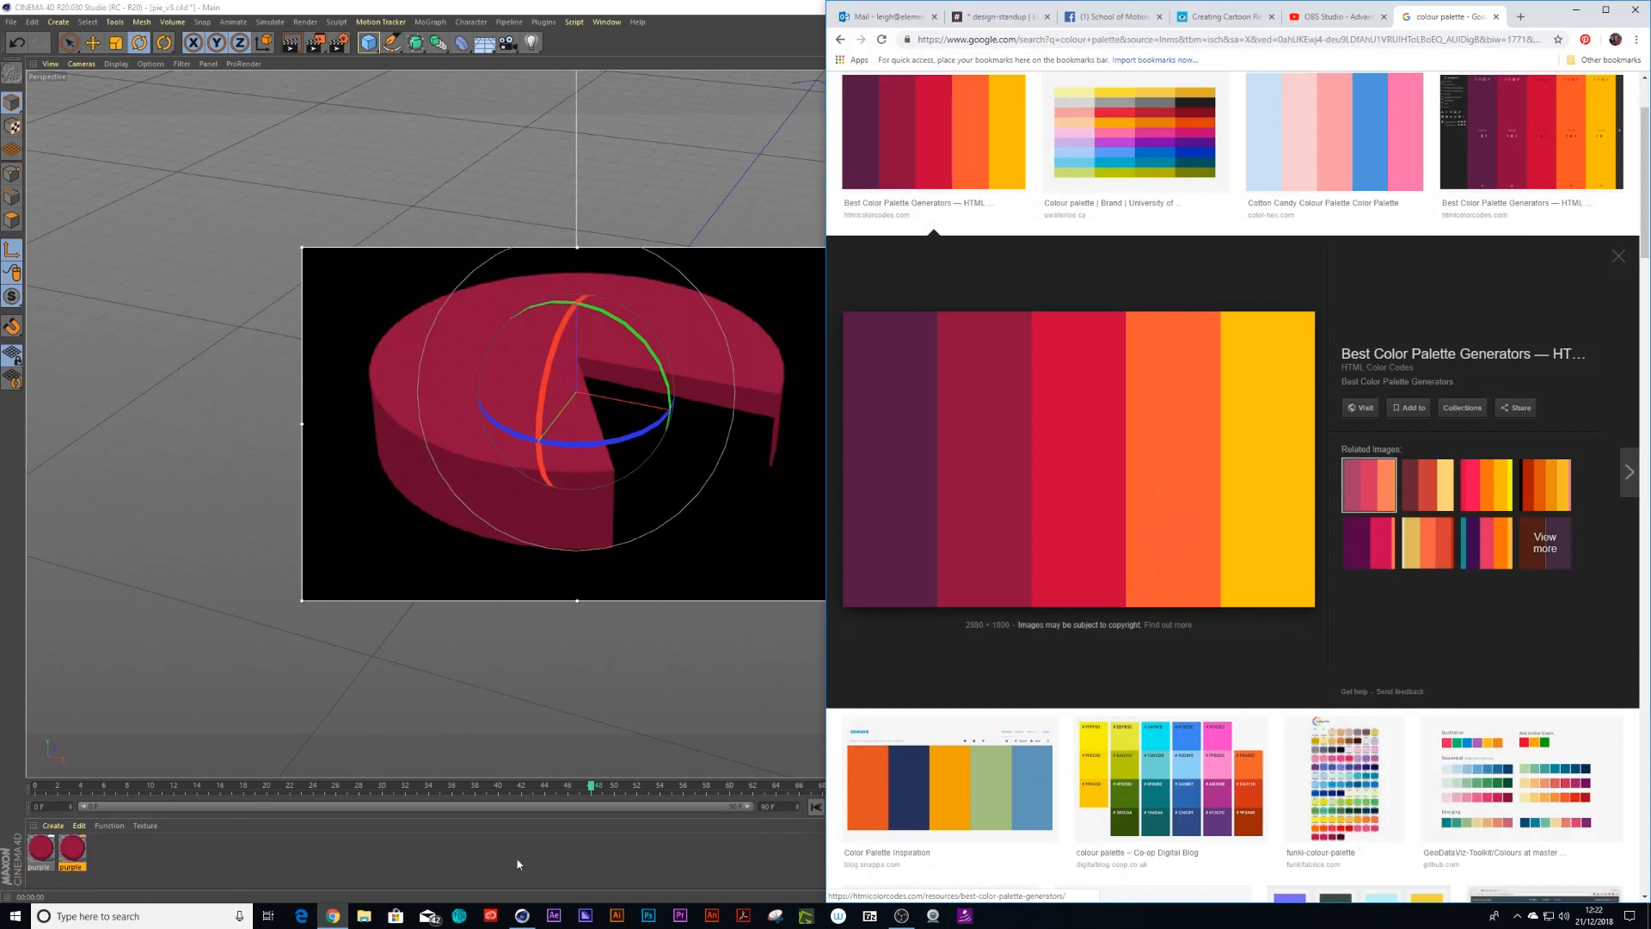
left_click(332, 916)
left_click_drag(762, 8, 472, 117)
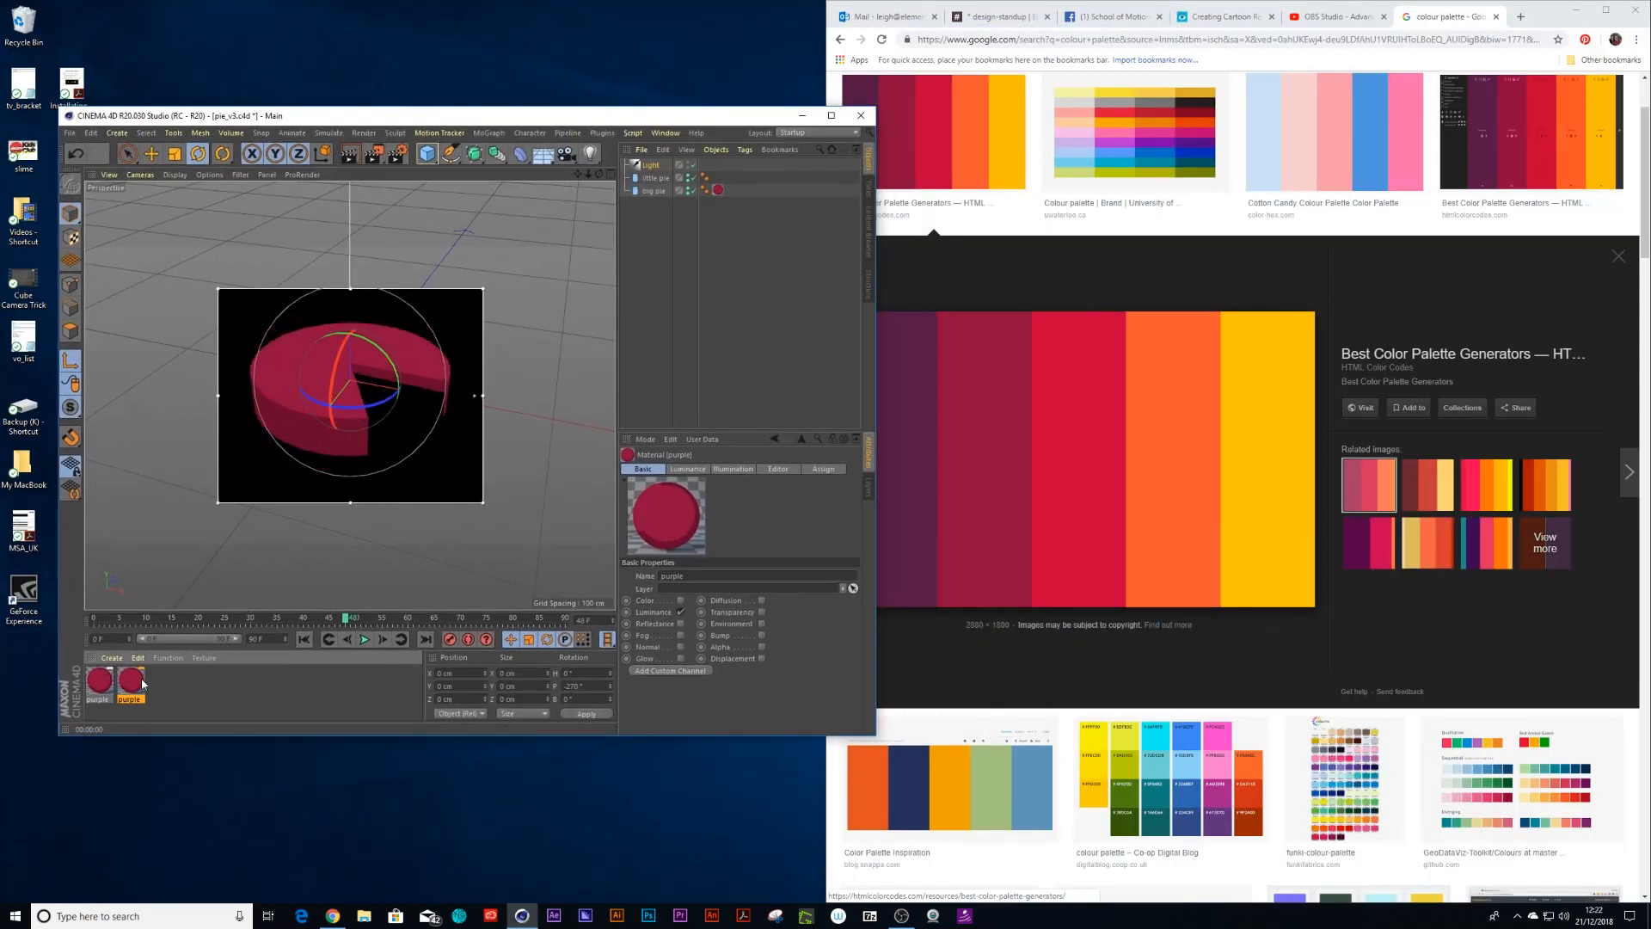
Sample the palette's red swatch as the copied material's Luminance colour and apply that material to the little pie
double_click(132, 680)
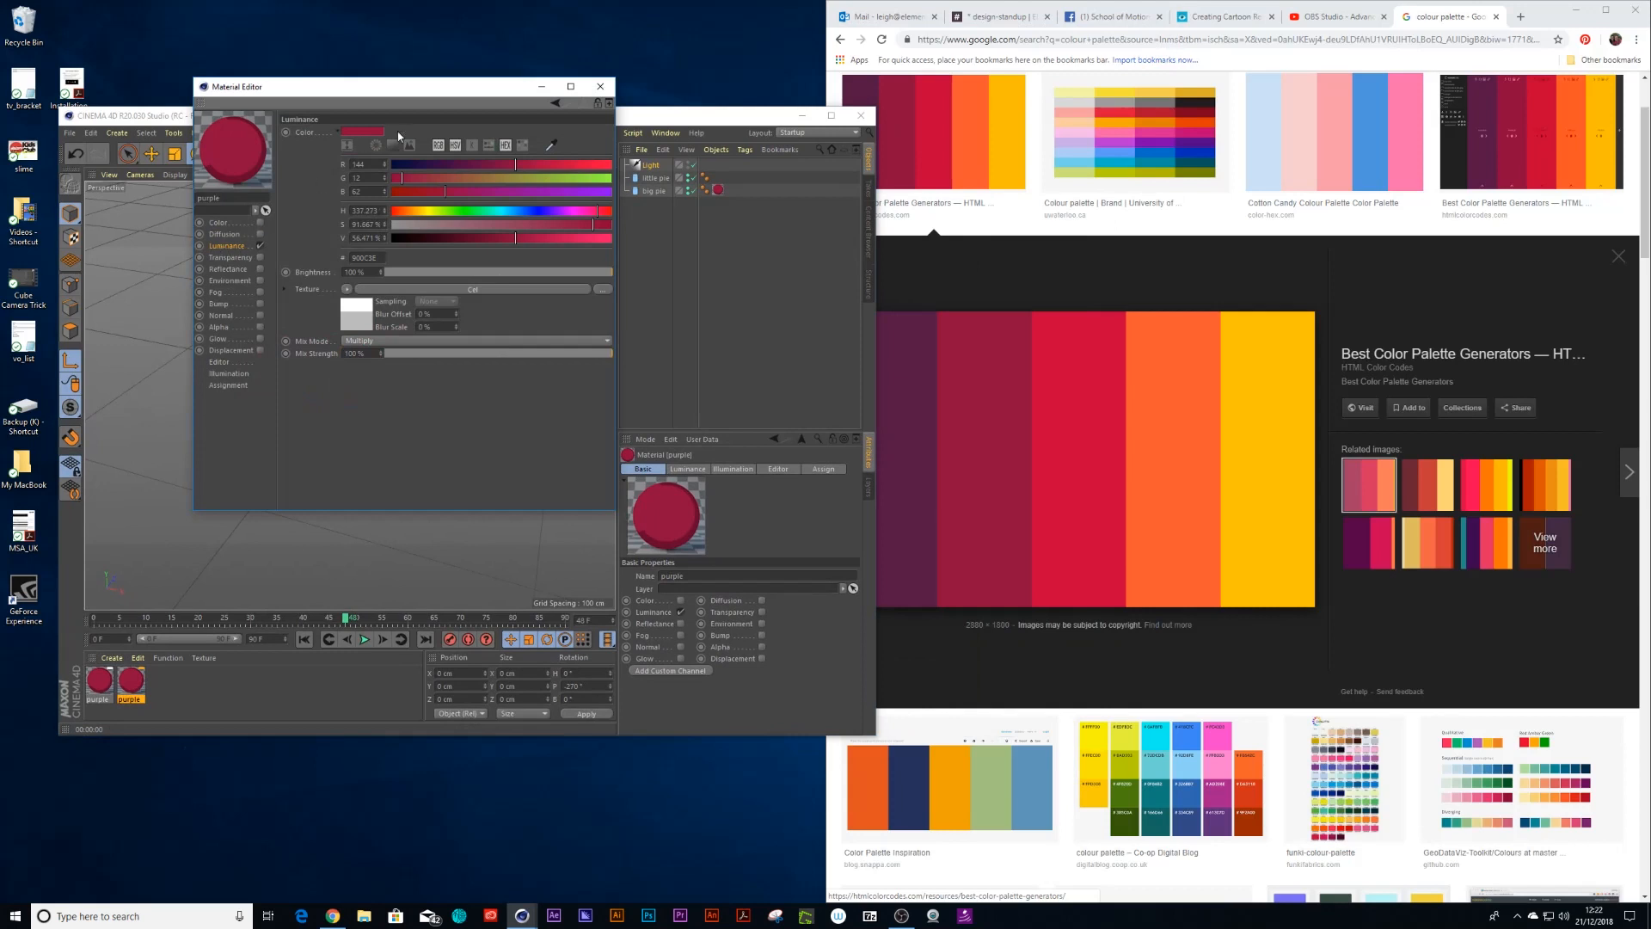
left_click(552, 145)
left_click(1006, 401)
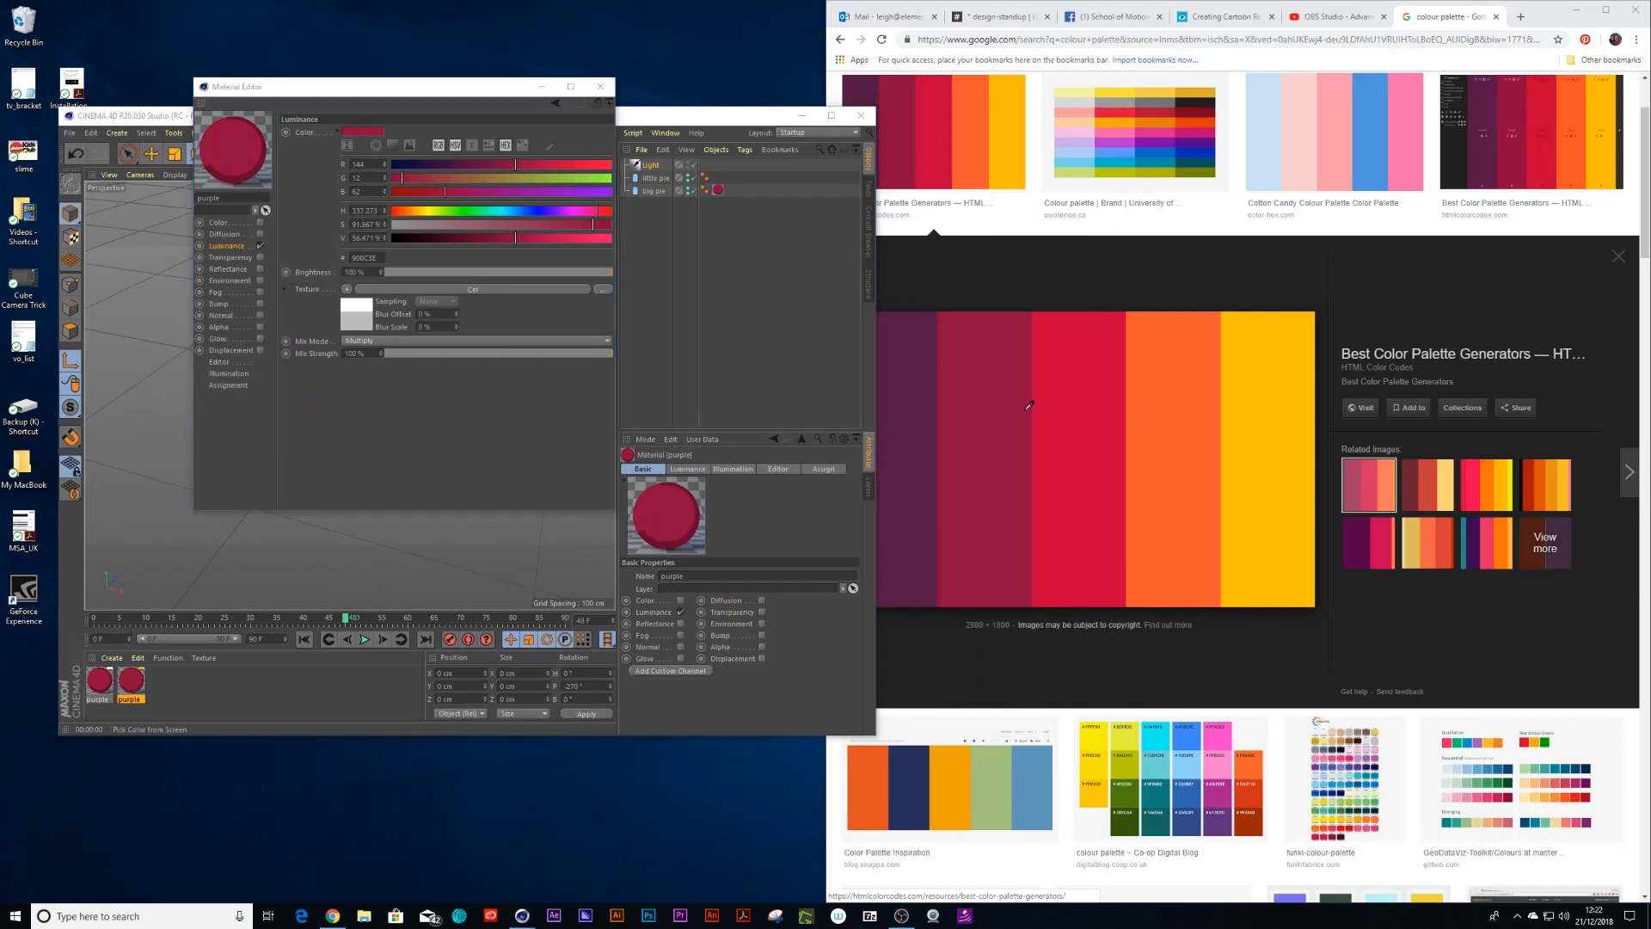
left_click(1095, 404)
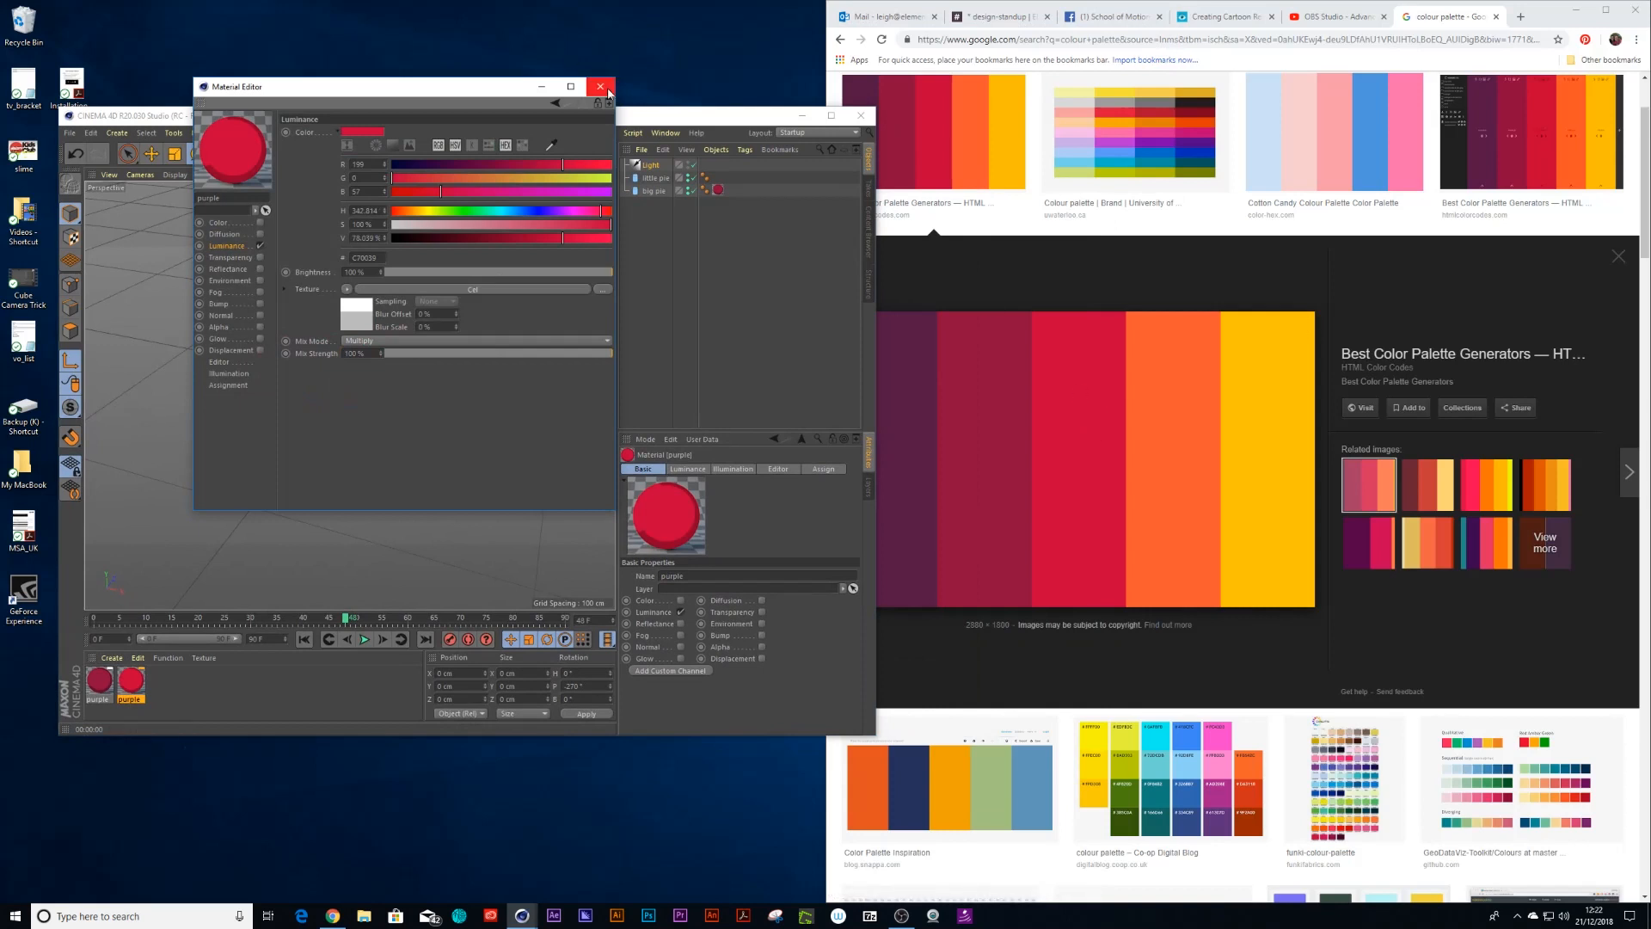
left_click(600, 87)
left_click_drag(129, 686, 655, 178)
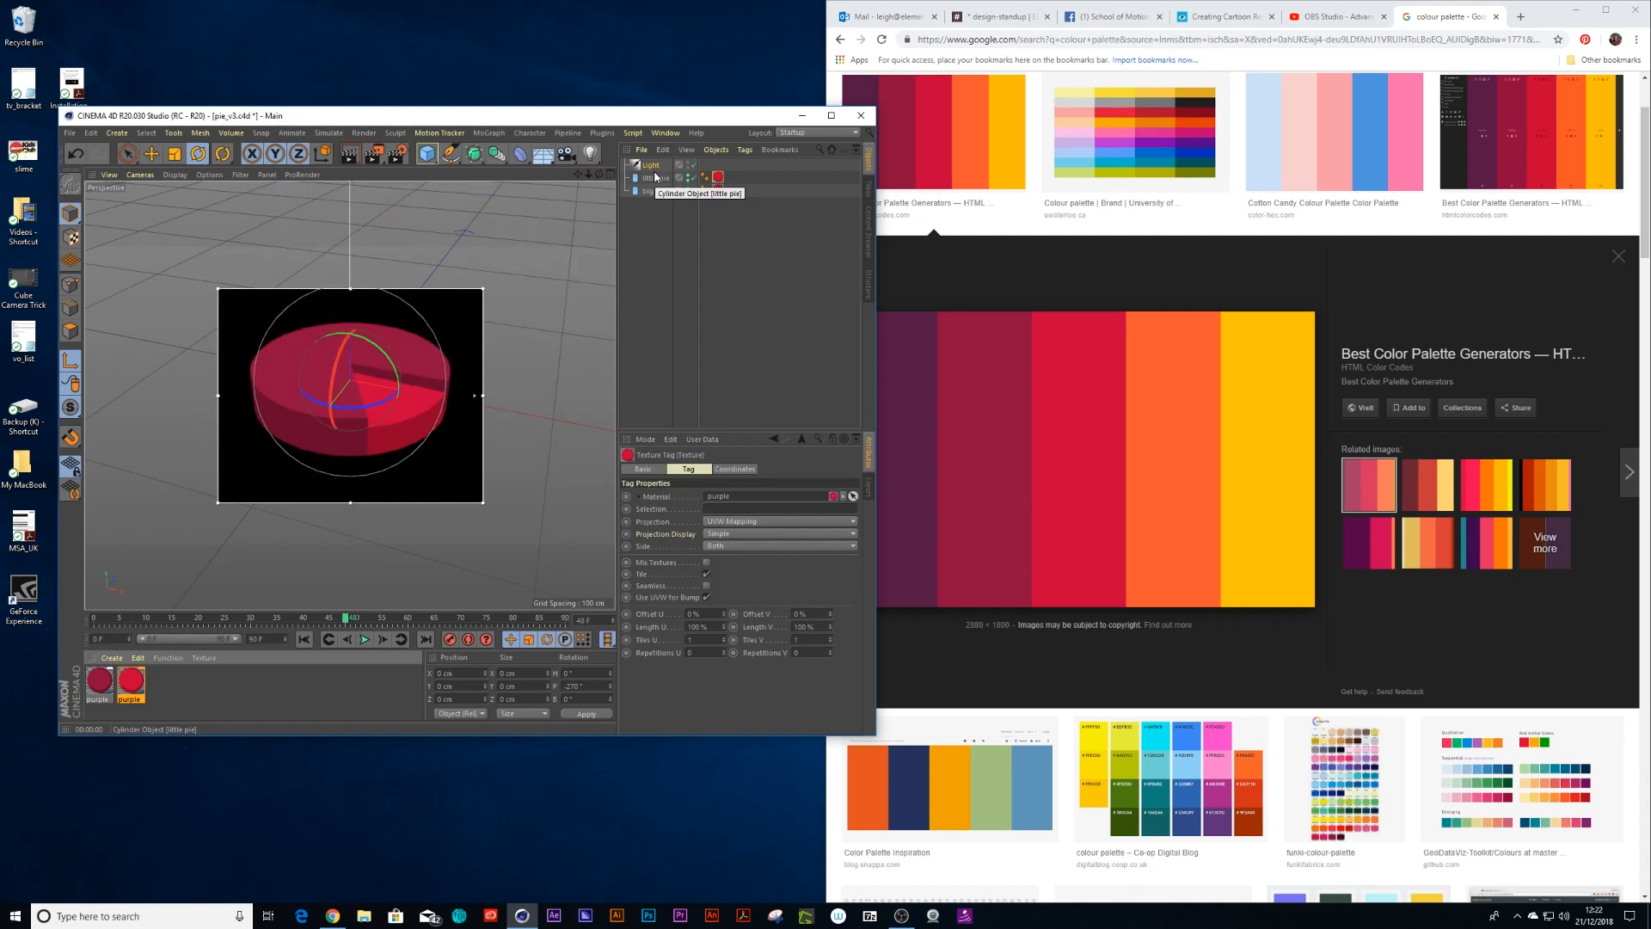
Maximize the program window and play back the animation from frame 0 with the interactive render region temporarily switched off
left_click(831, 116)
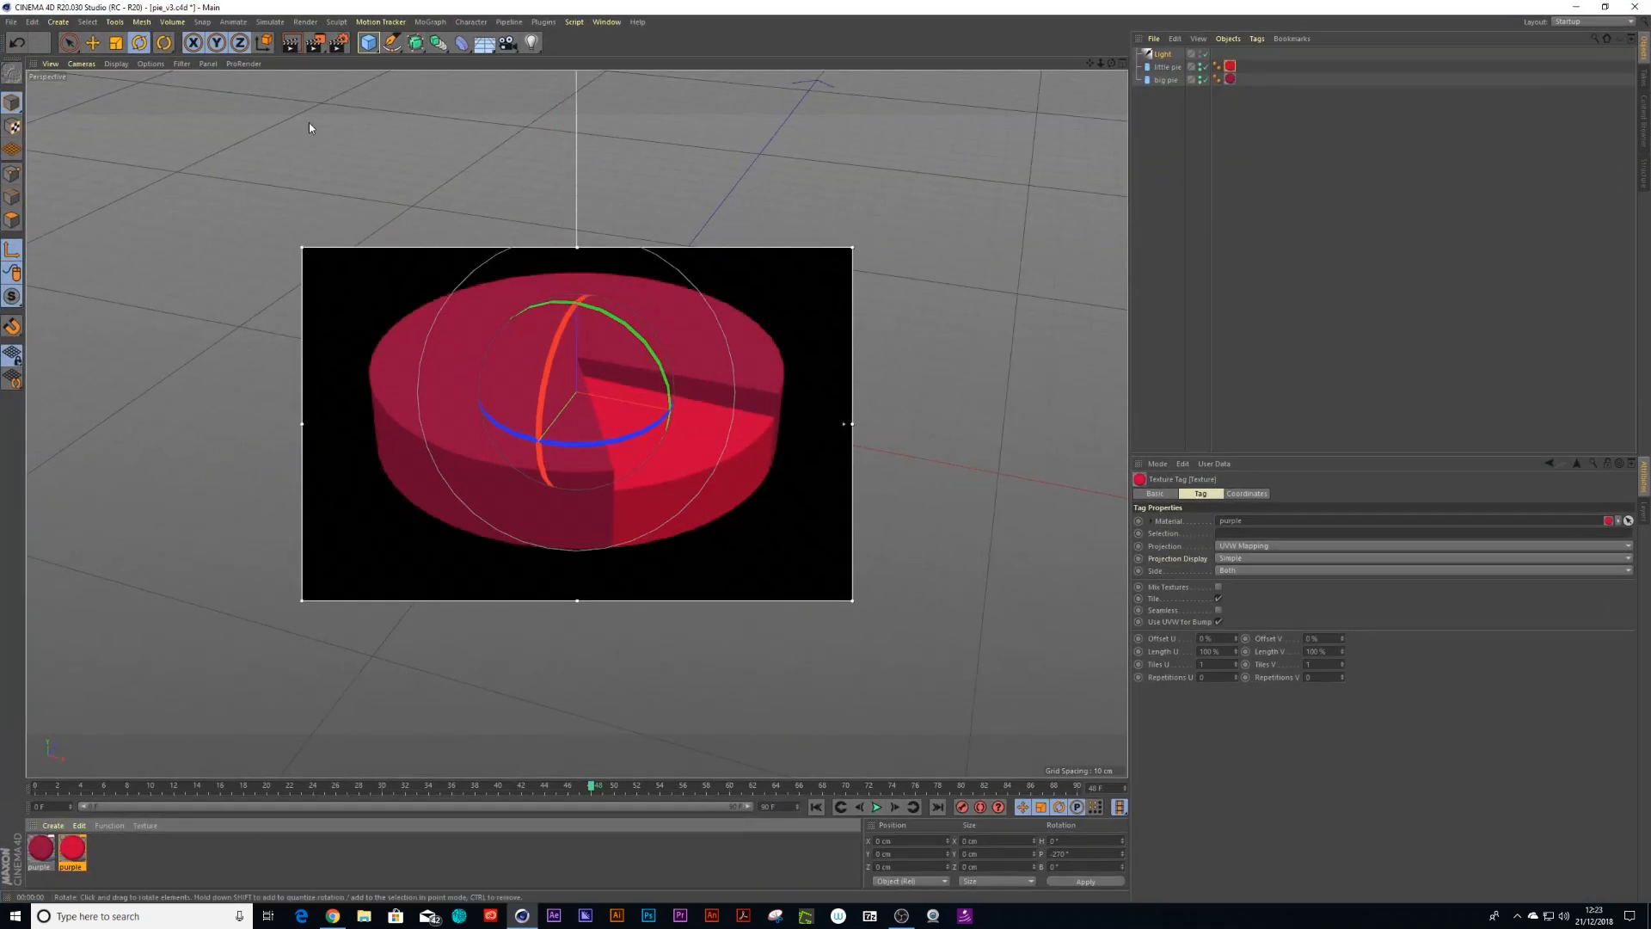
left_click(338, 42)
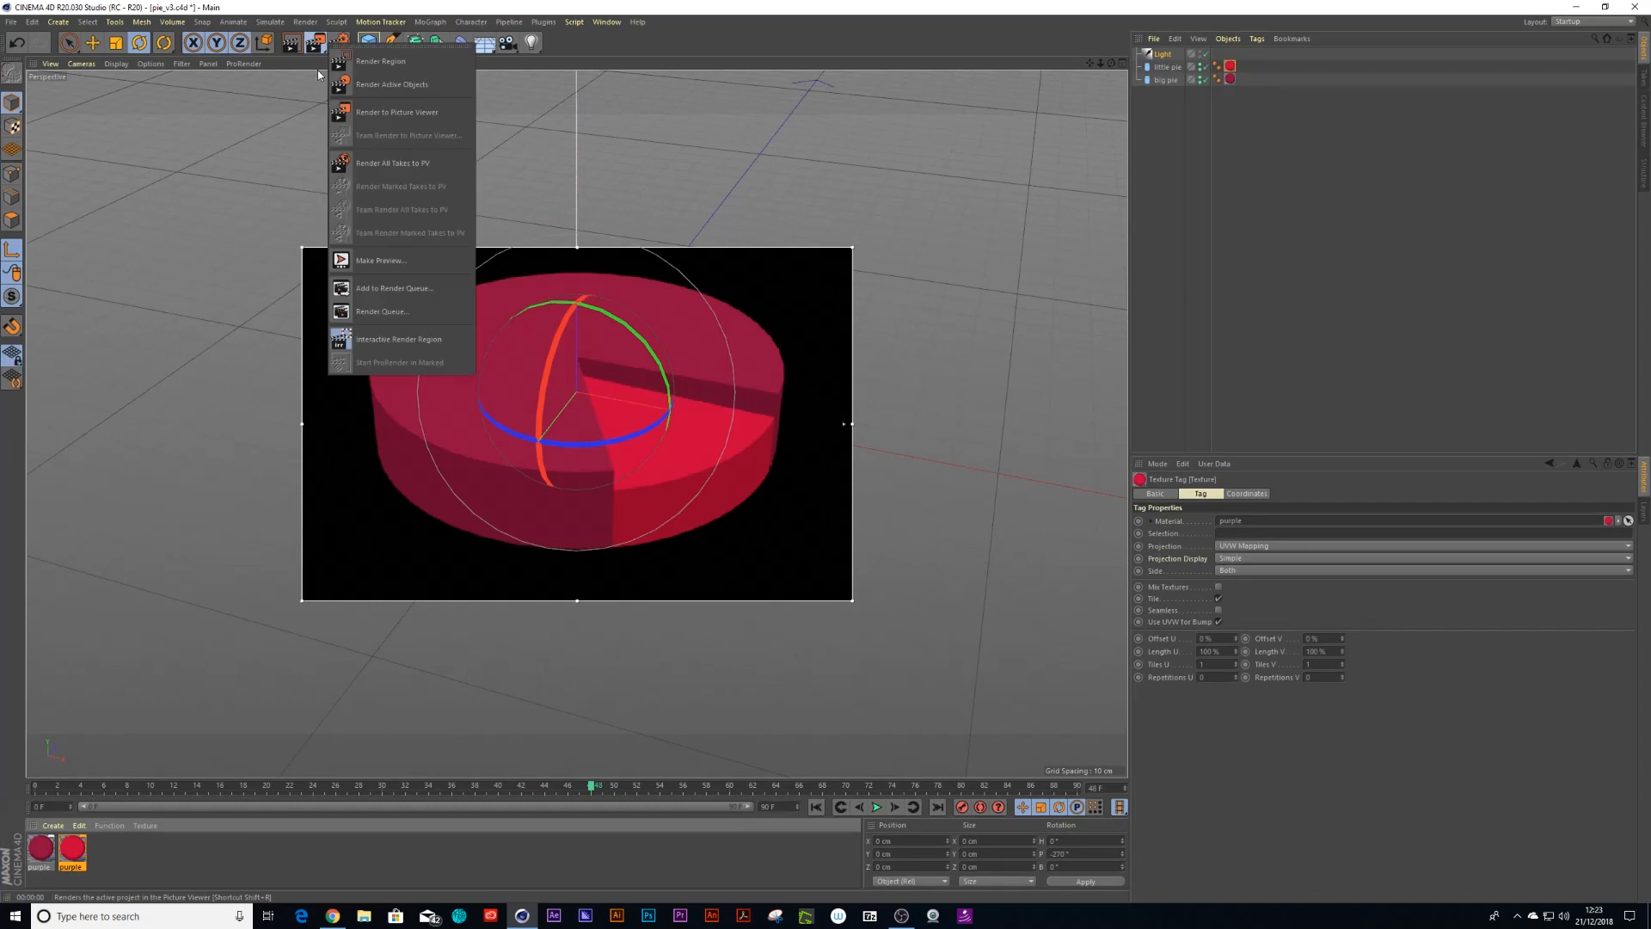
left_click(389, 340)
left_click(35, 786)
key("F8")
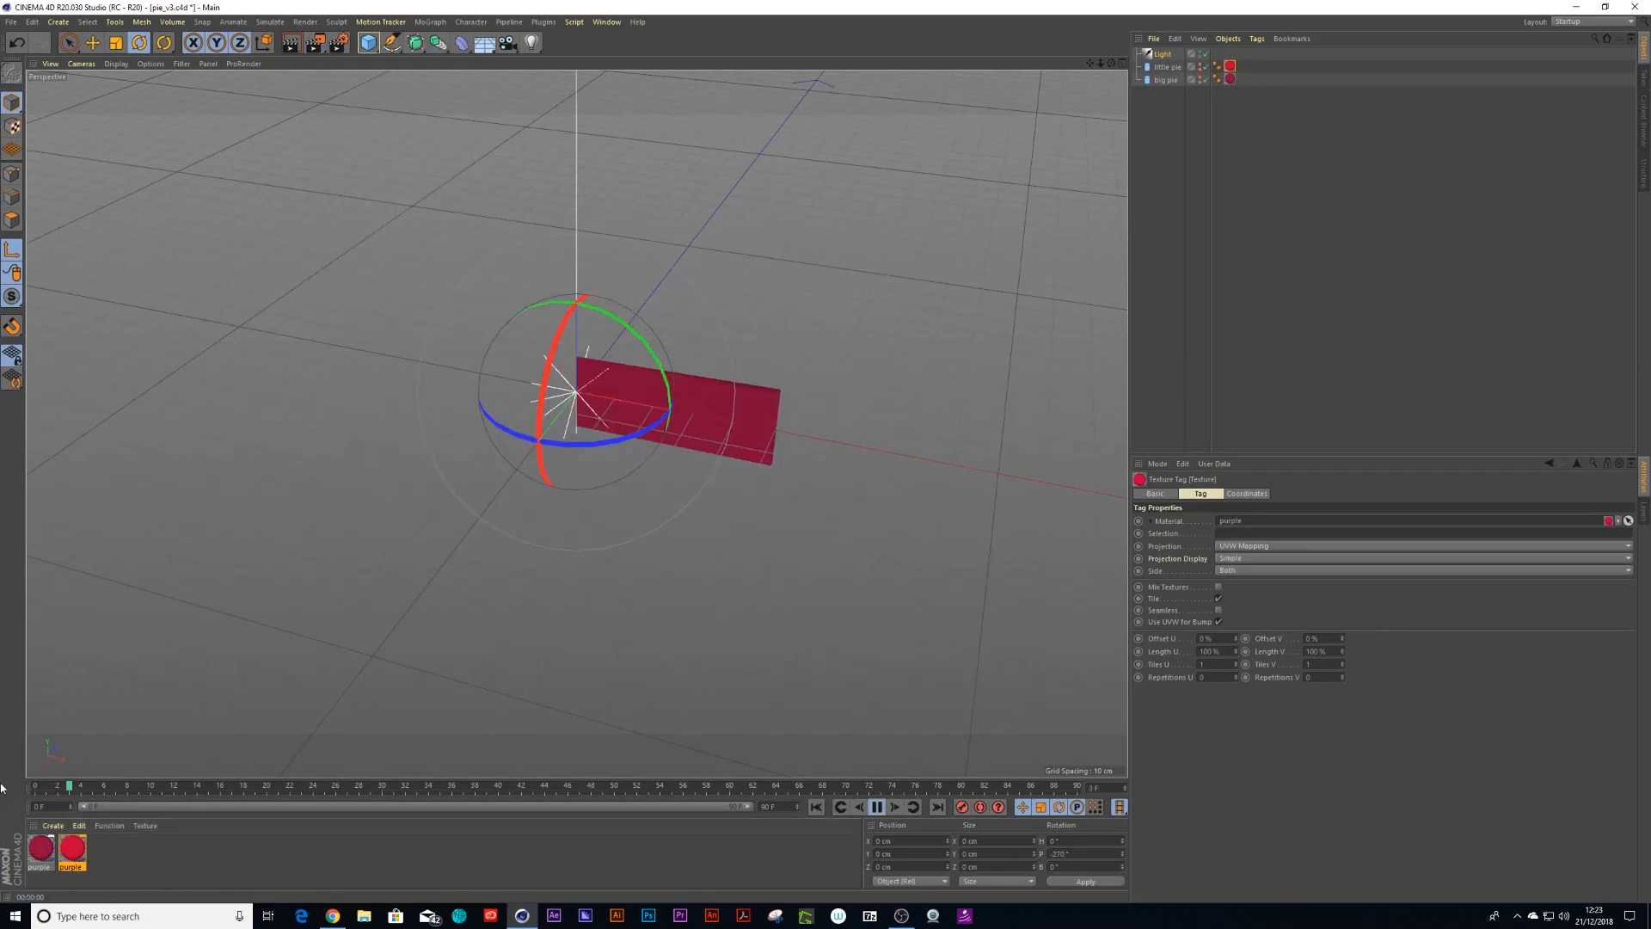
left_click(876, 807)
left_click(338, 42)
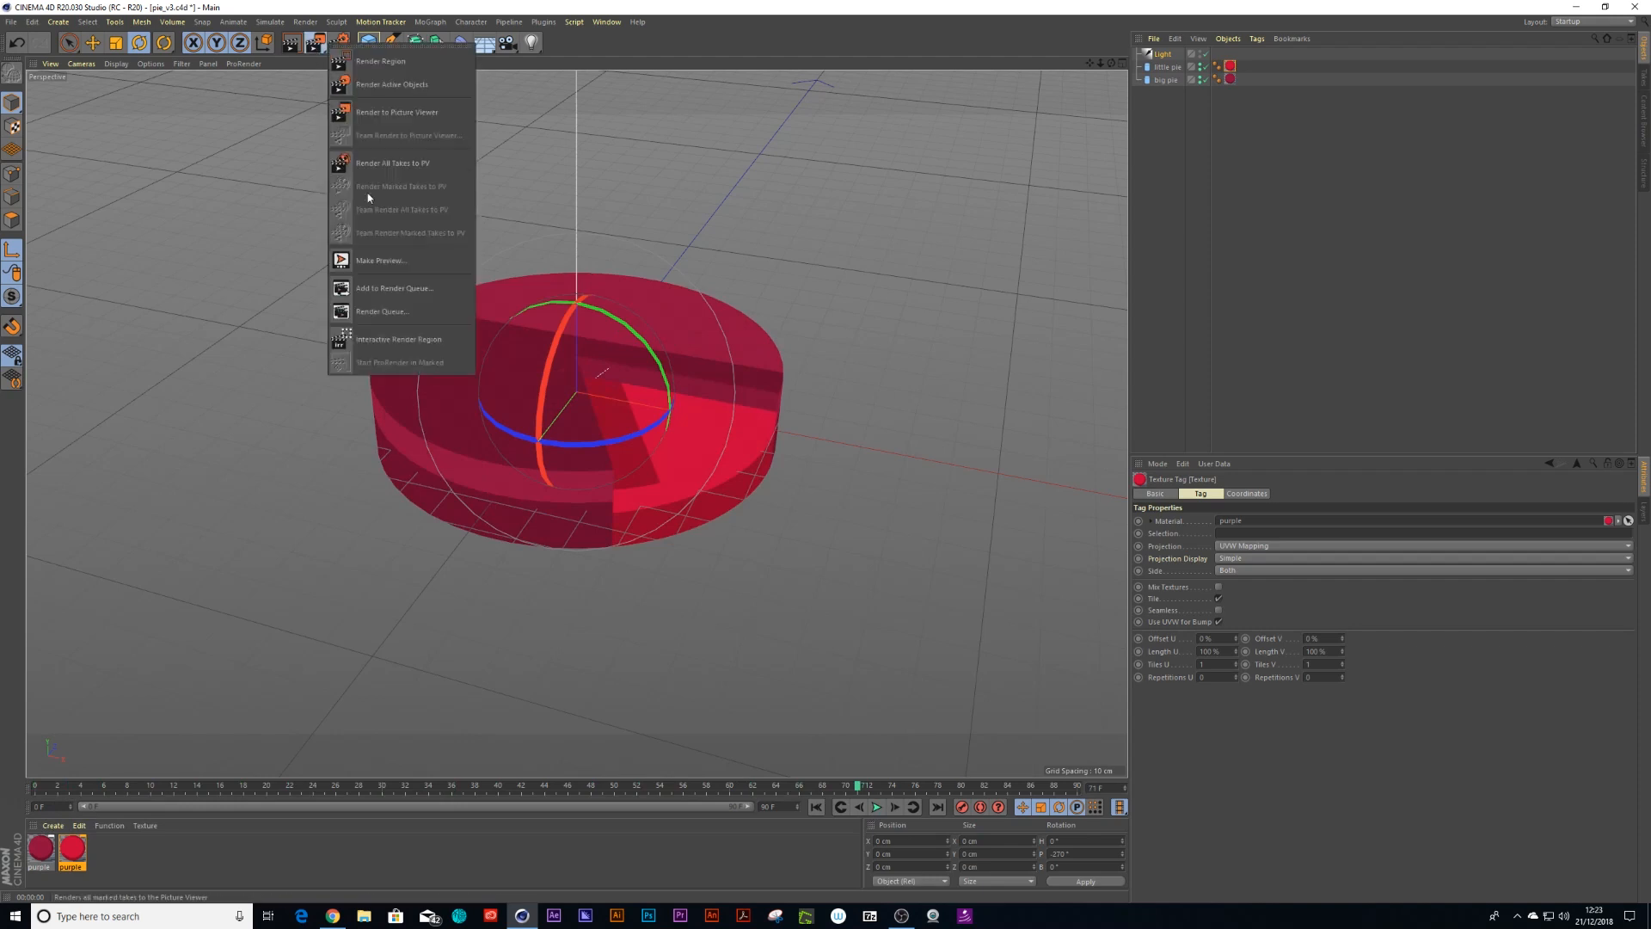
left_click(393, 329)
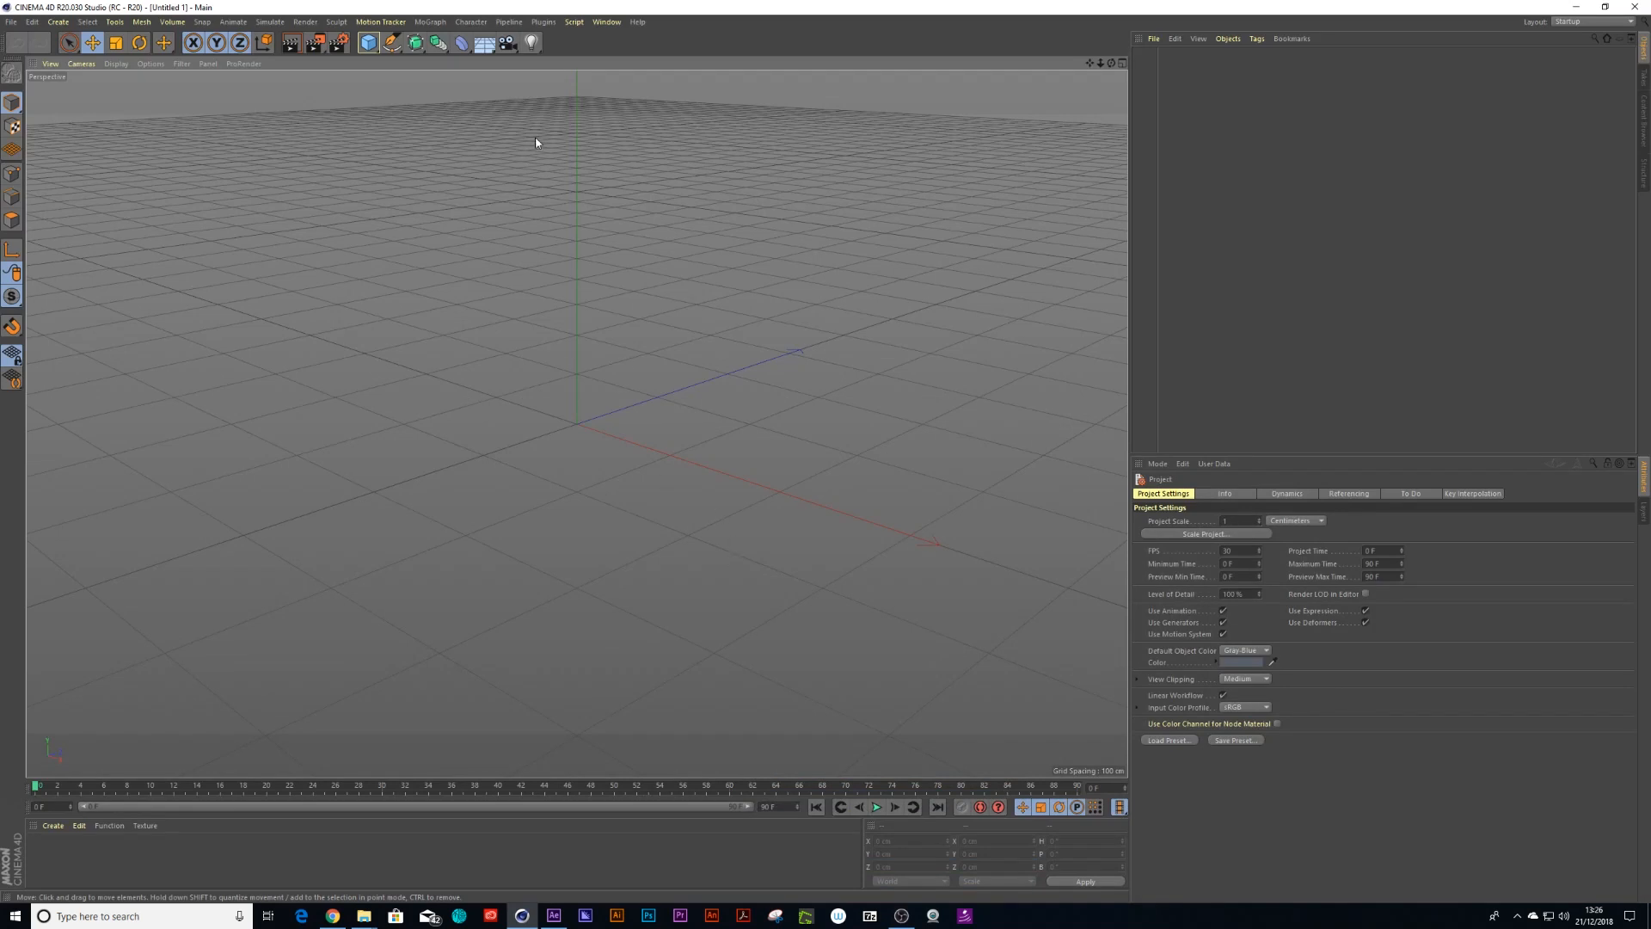
In a new empty project, open the Project Info and then the Units preferences to inspect the colour chooser settings
left_click(17, 24)
mouse_move(35, 24)
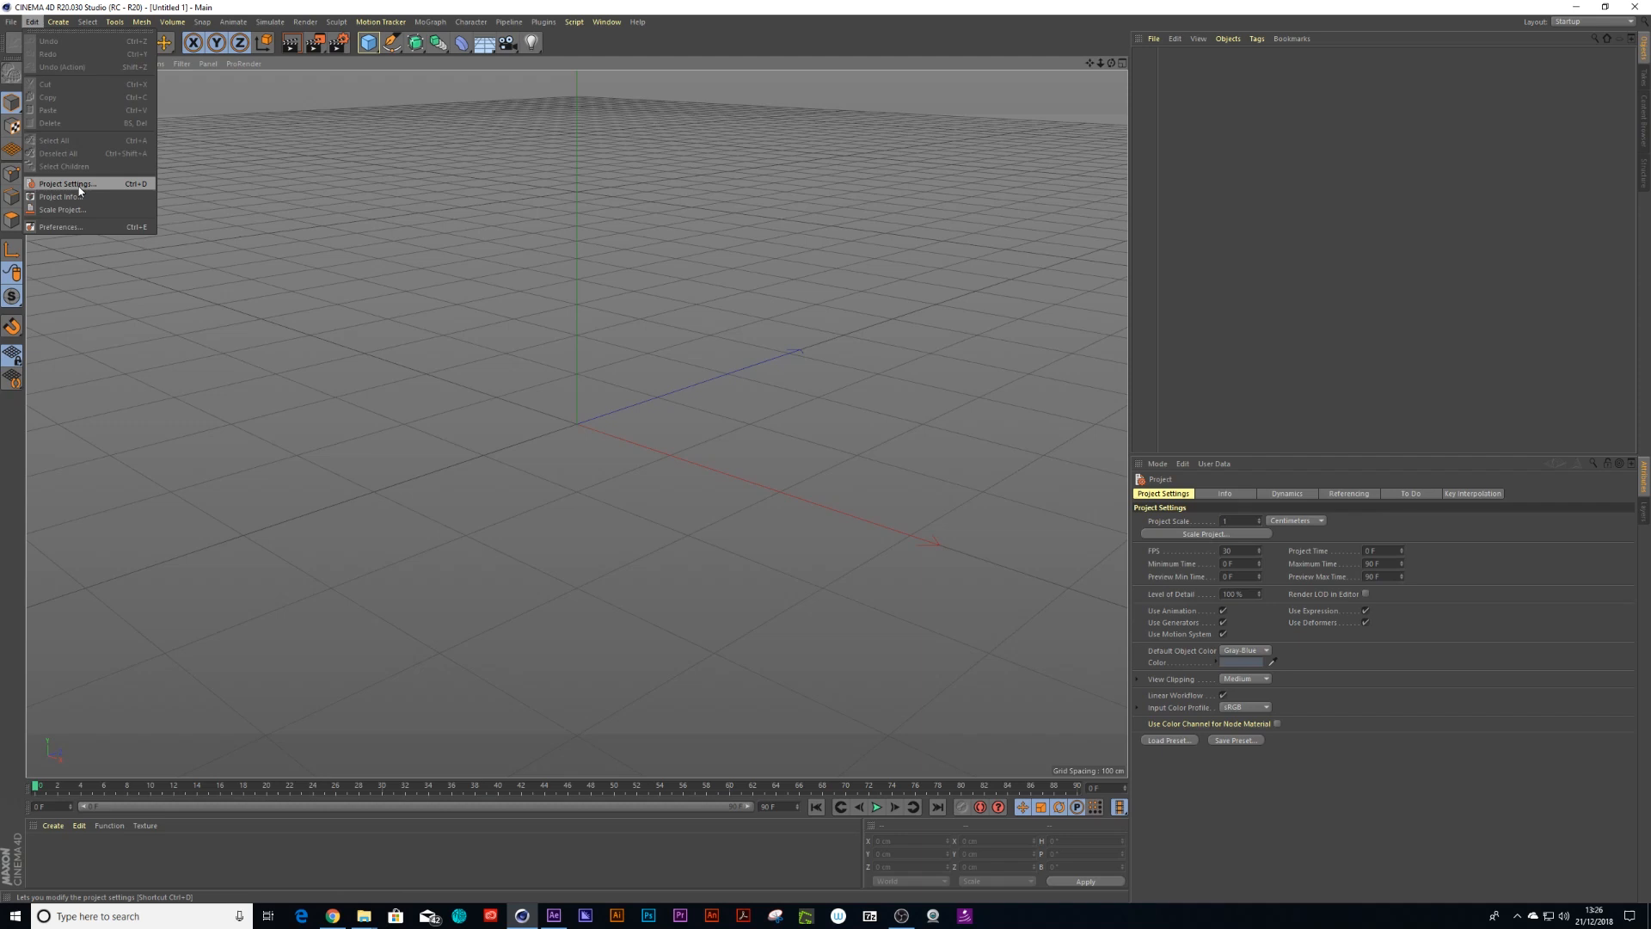
left_click(75, 197)
left_click(30, 23)
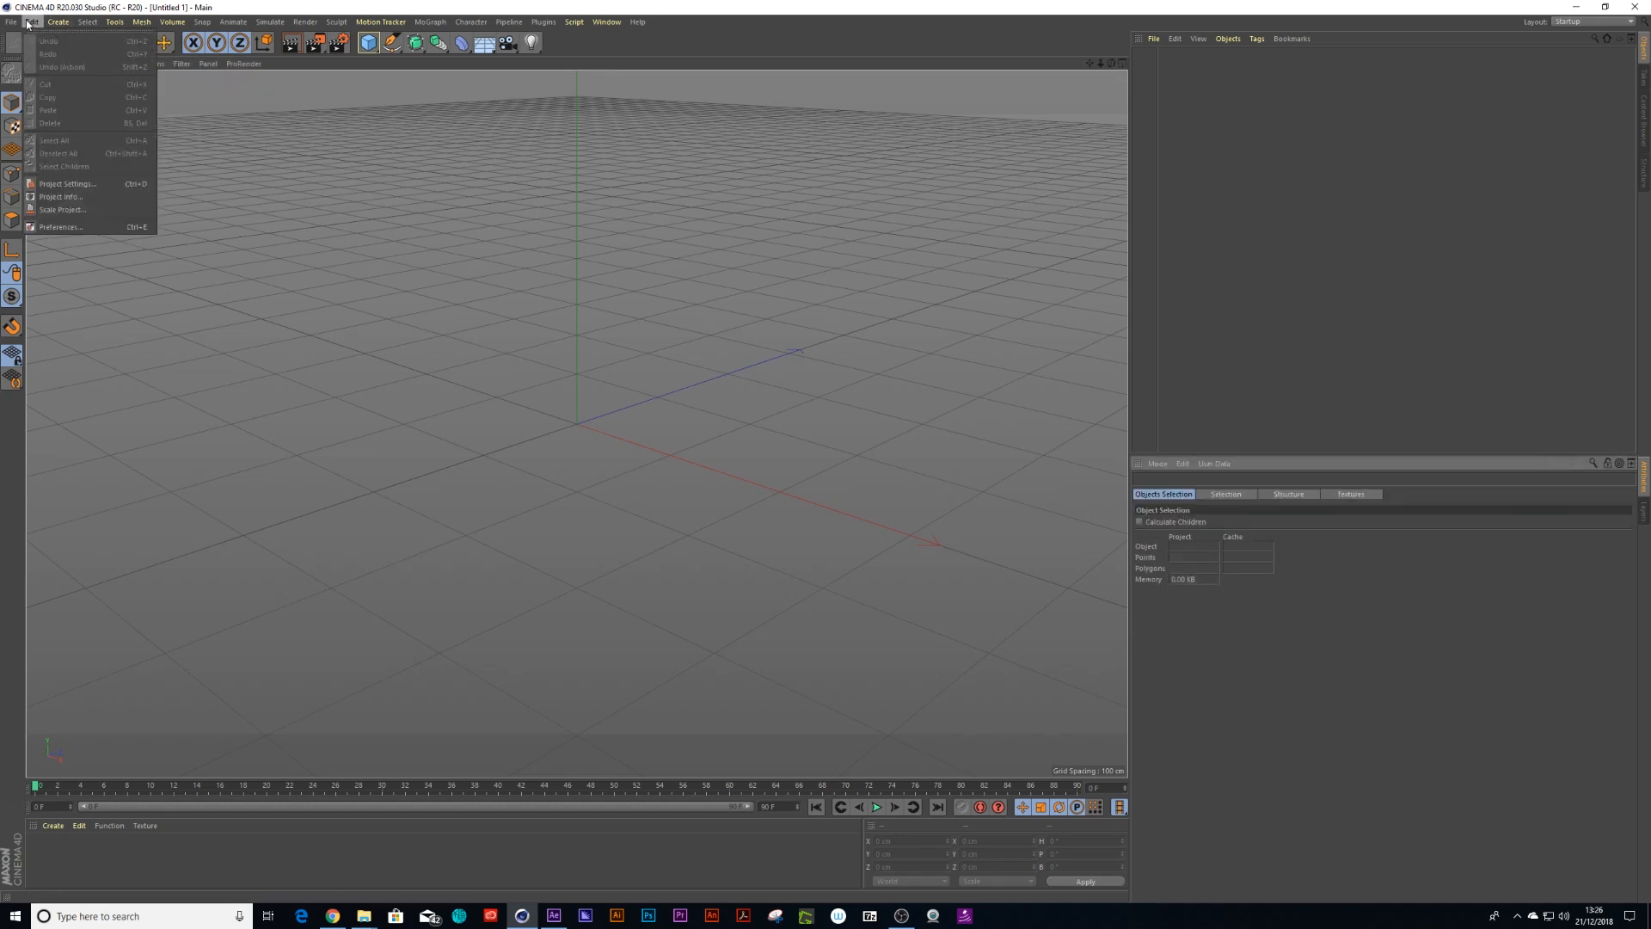
left_click(70, 225)
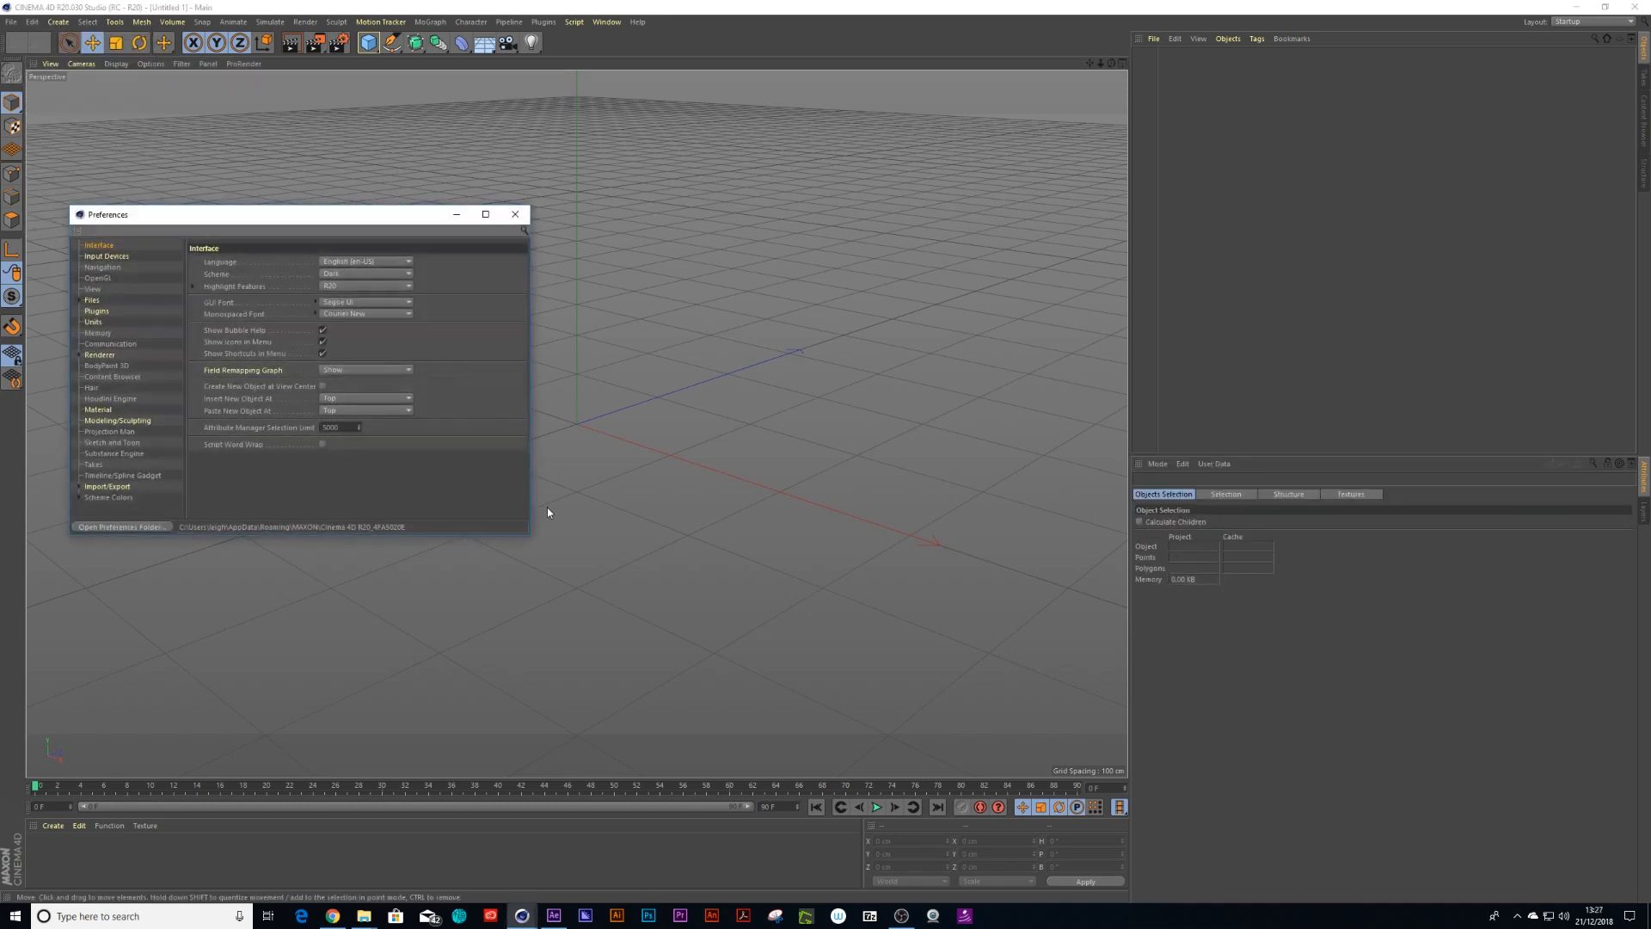
left_click(94, 322)
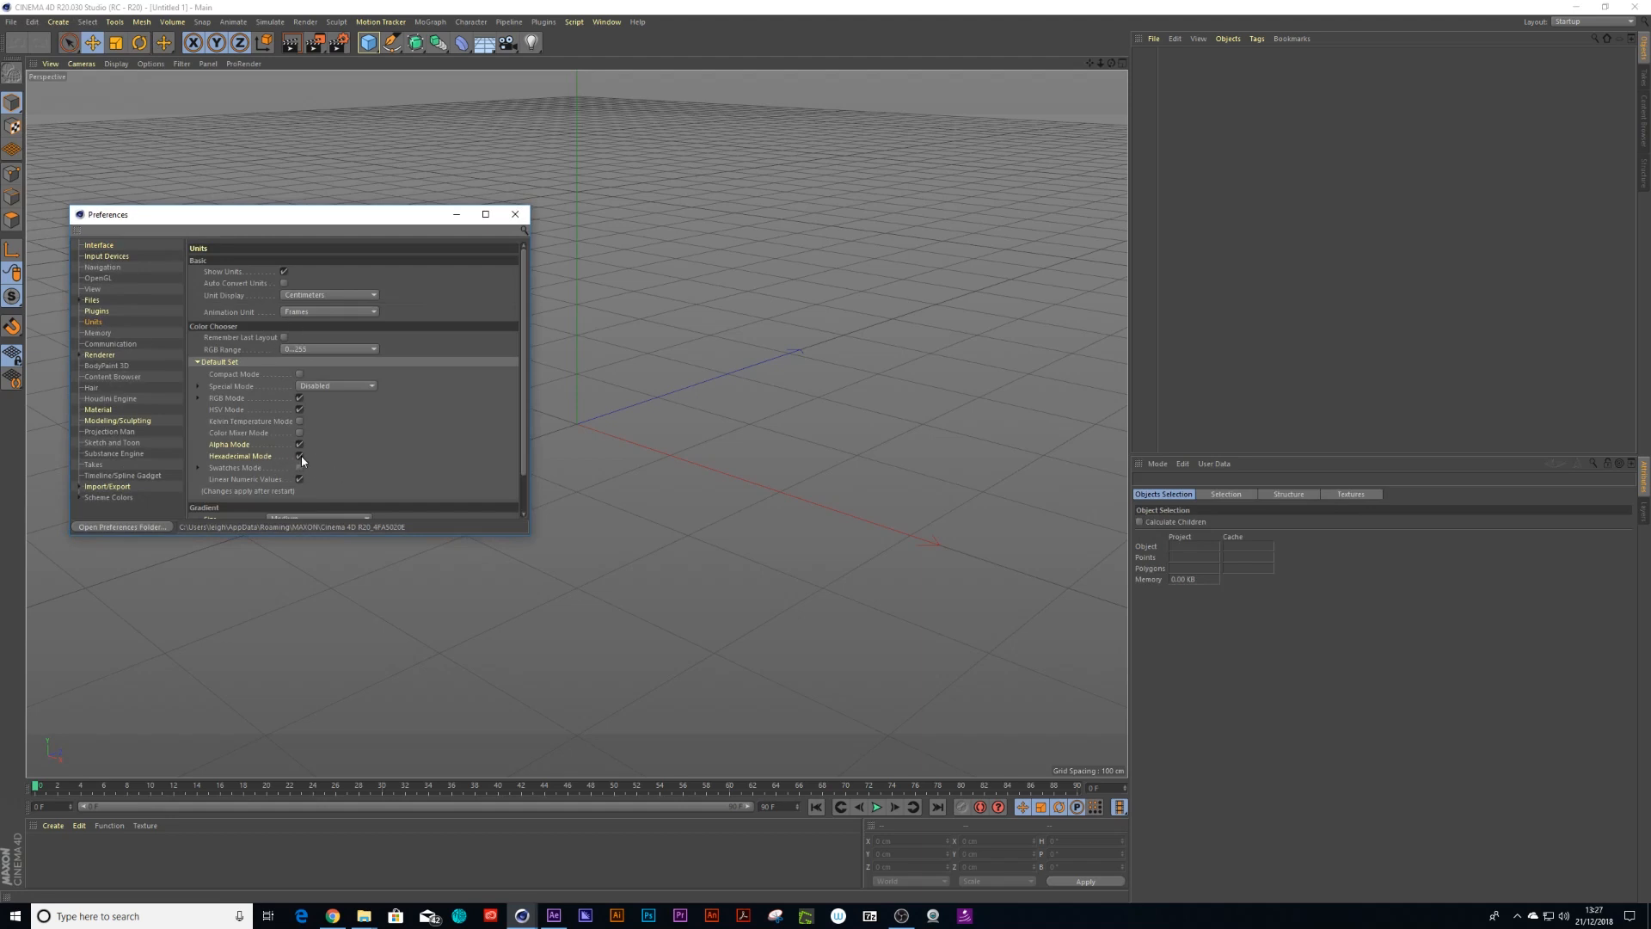
left_click(515, 215)
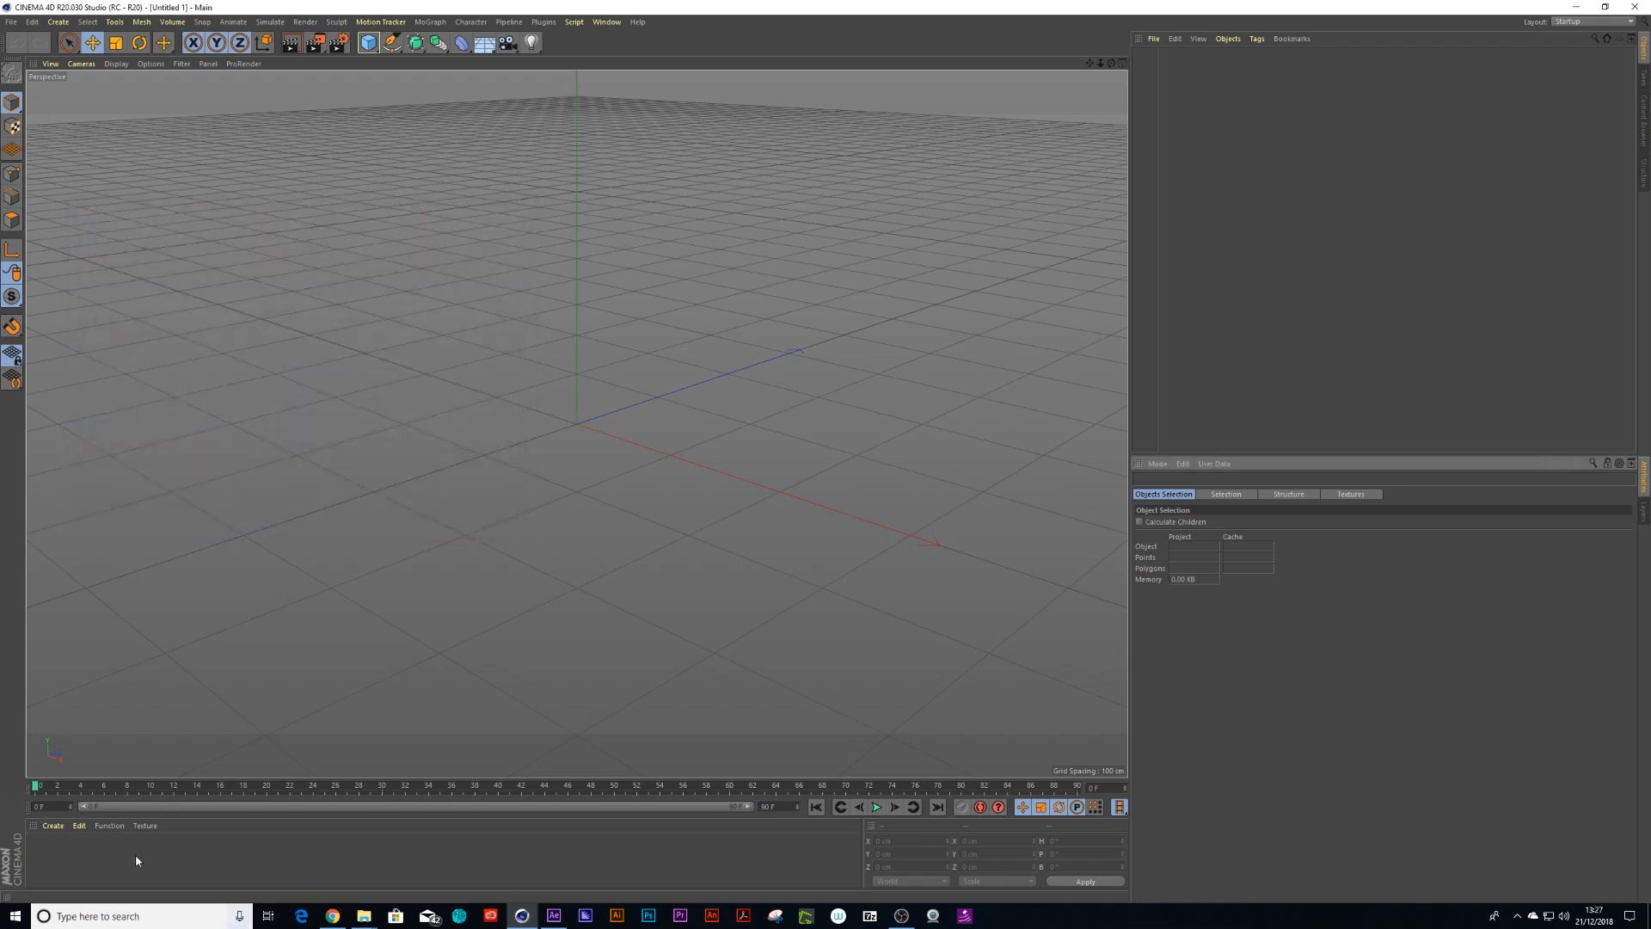
Create a new material, open it in the Material Editor and switch its colour chooser to hexadecimal entry
left_click(53, 826)
left_click(74, 677)
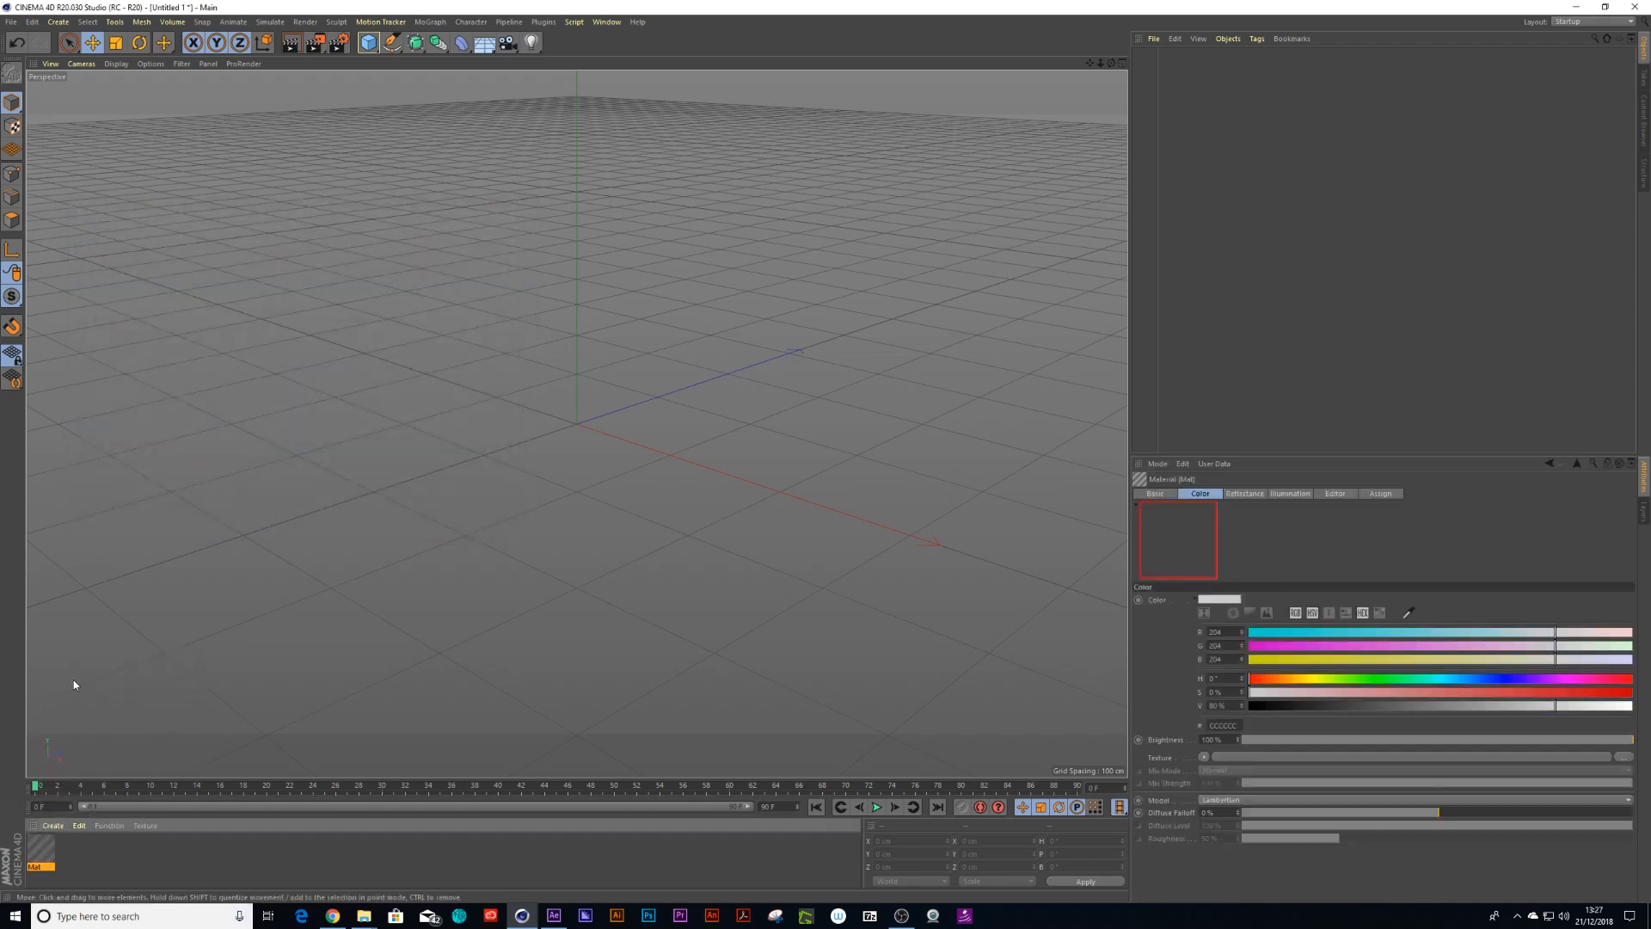
double_click(45, 850)
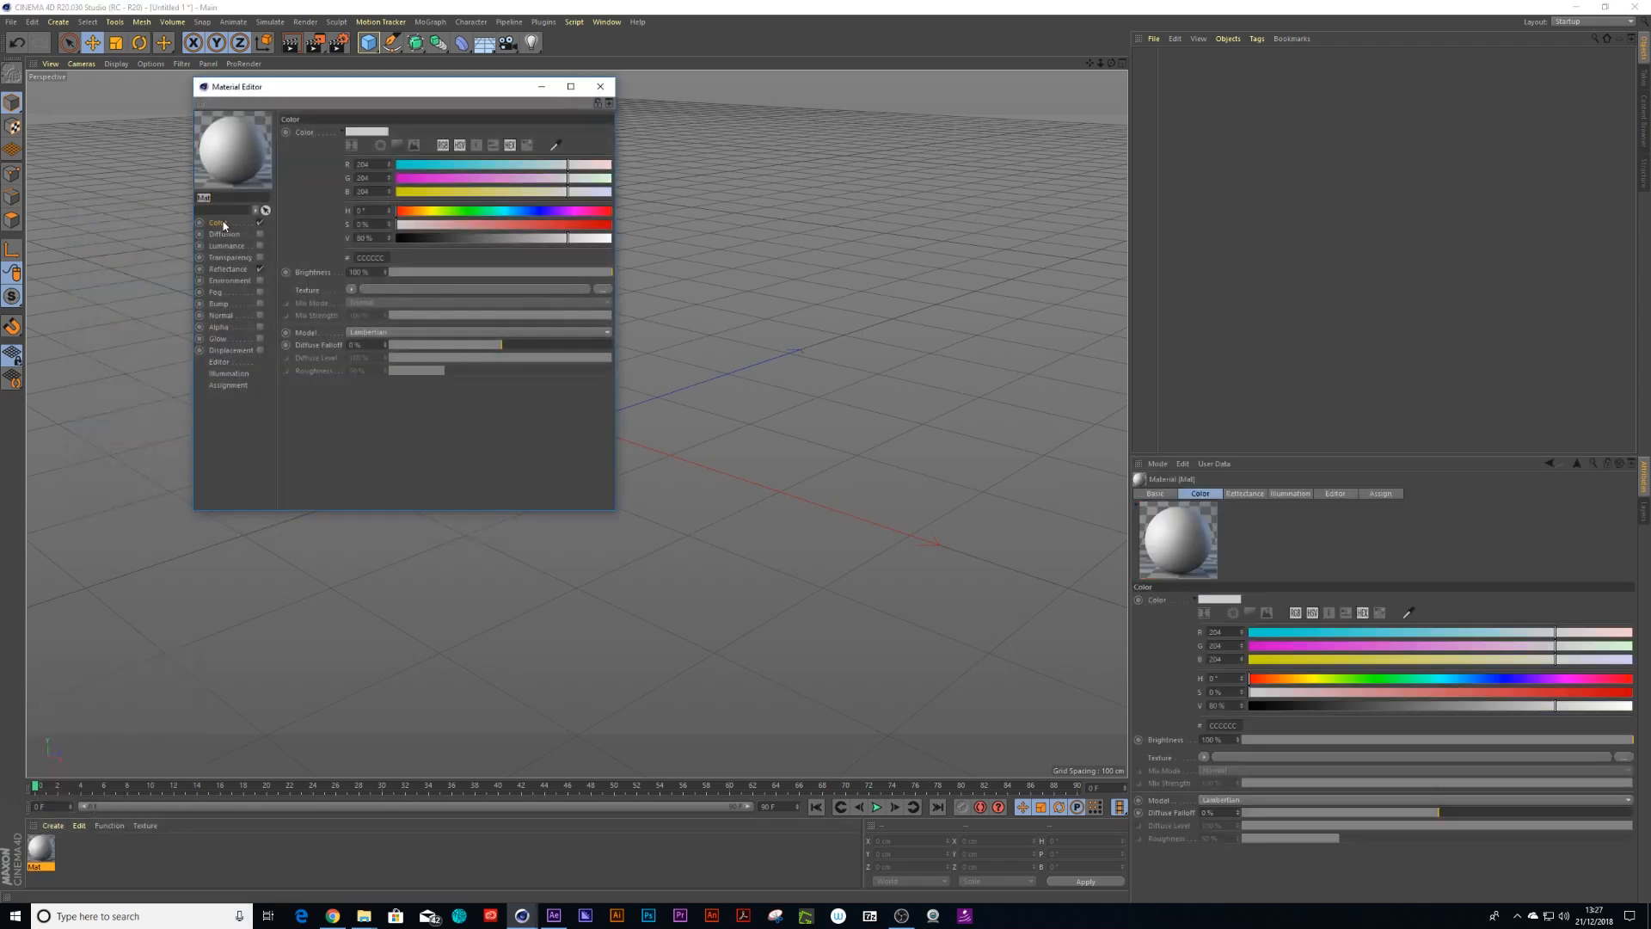
left_click(510, 146)
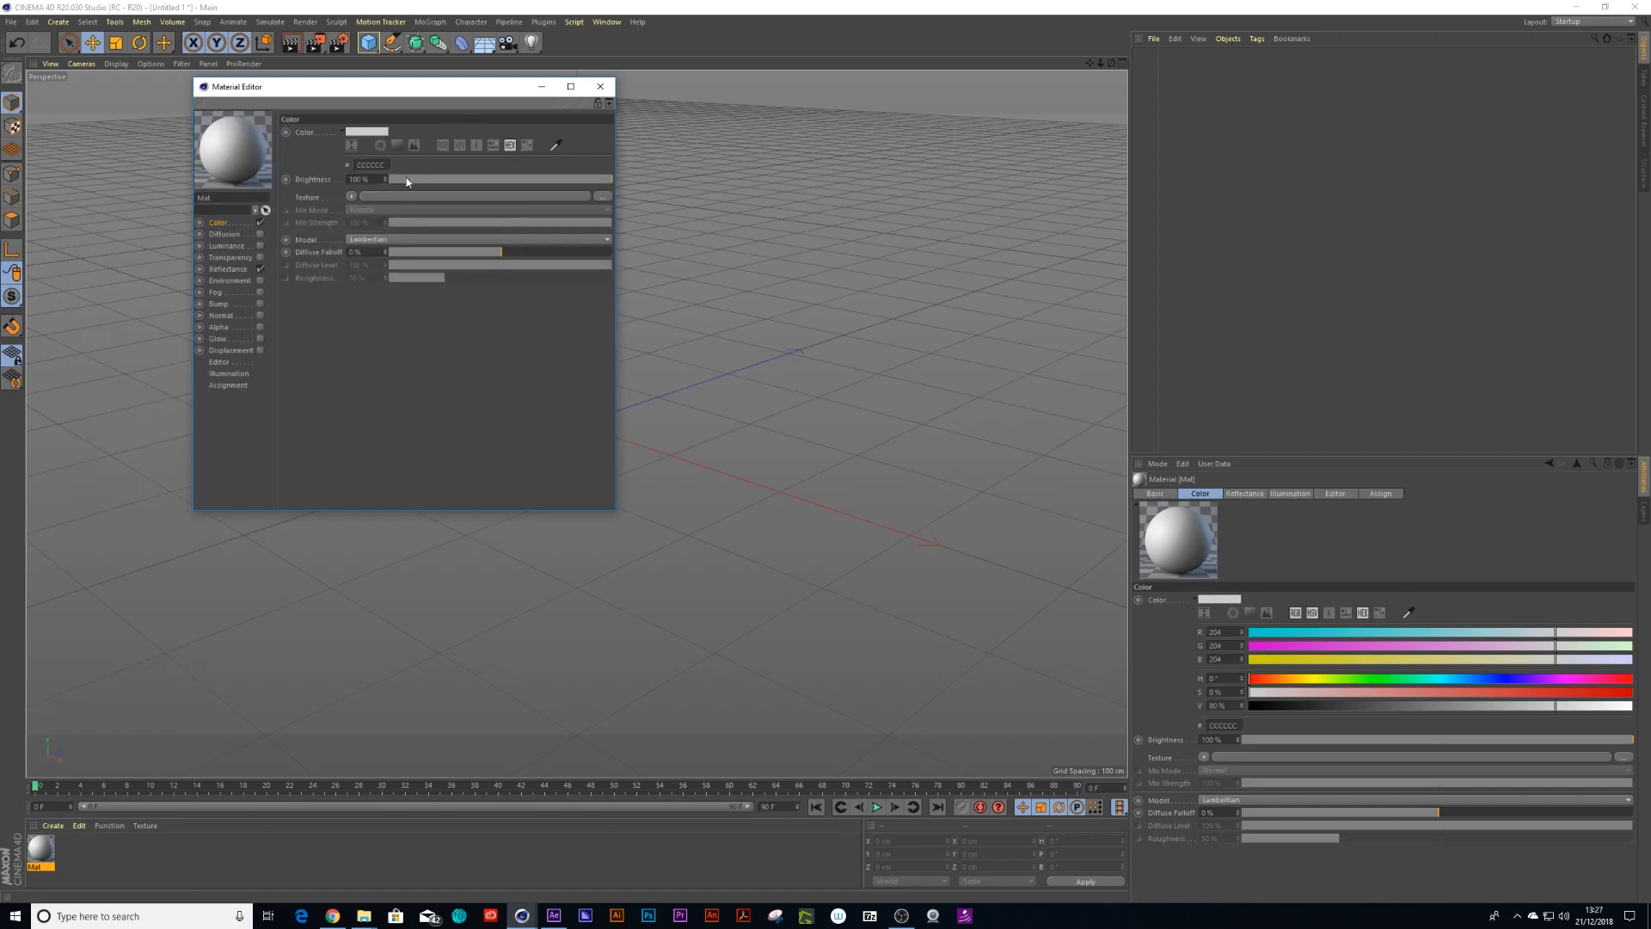
left_click_drag(354, 165, 394, 164)
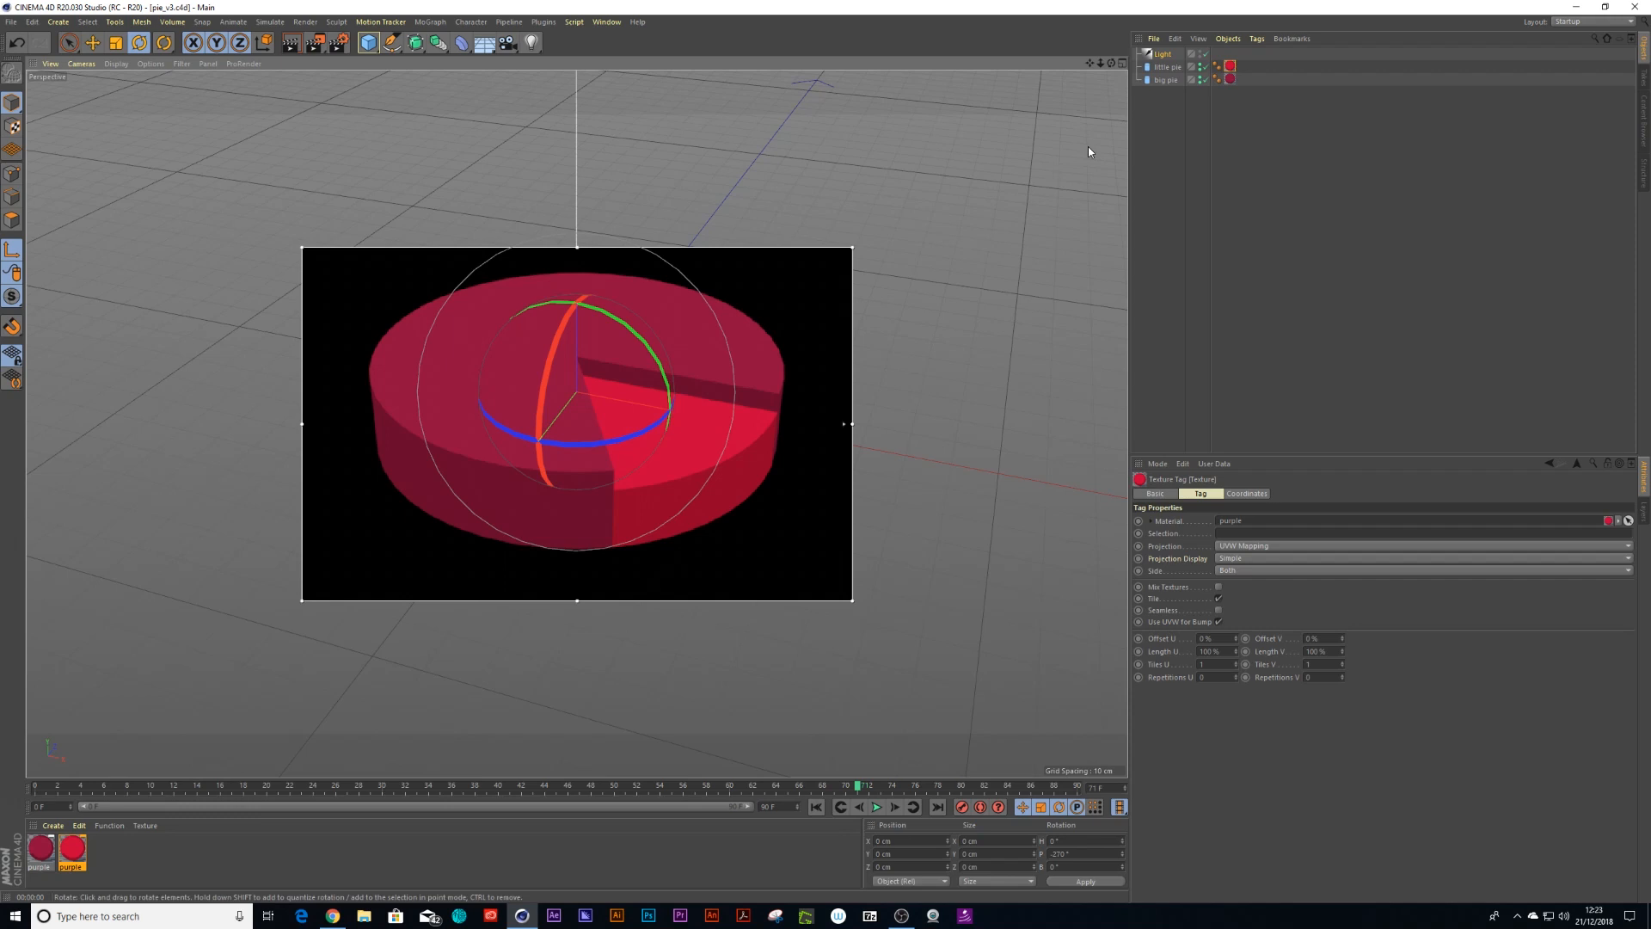
Select the big pie and, at frame 0, set its height to 0 cm and keyframe it
left_click(1166, 79)
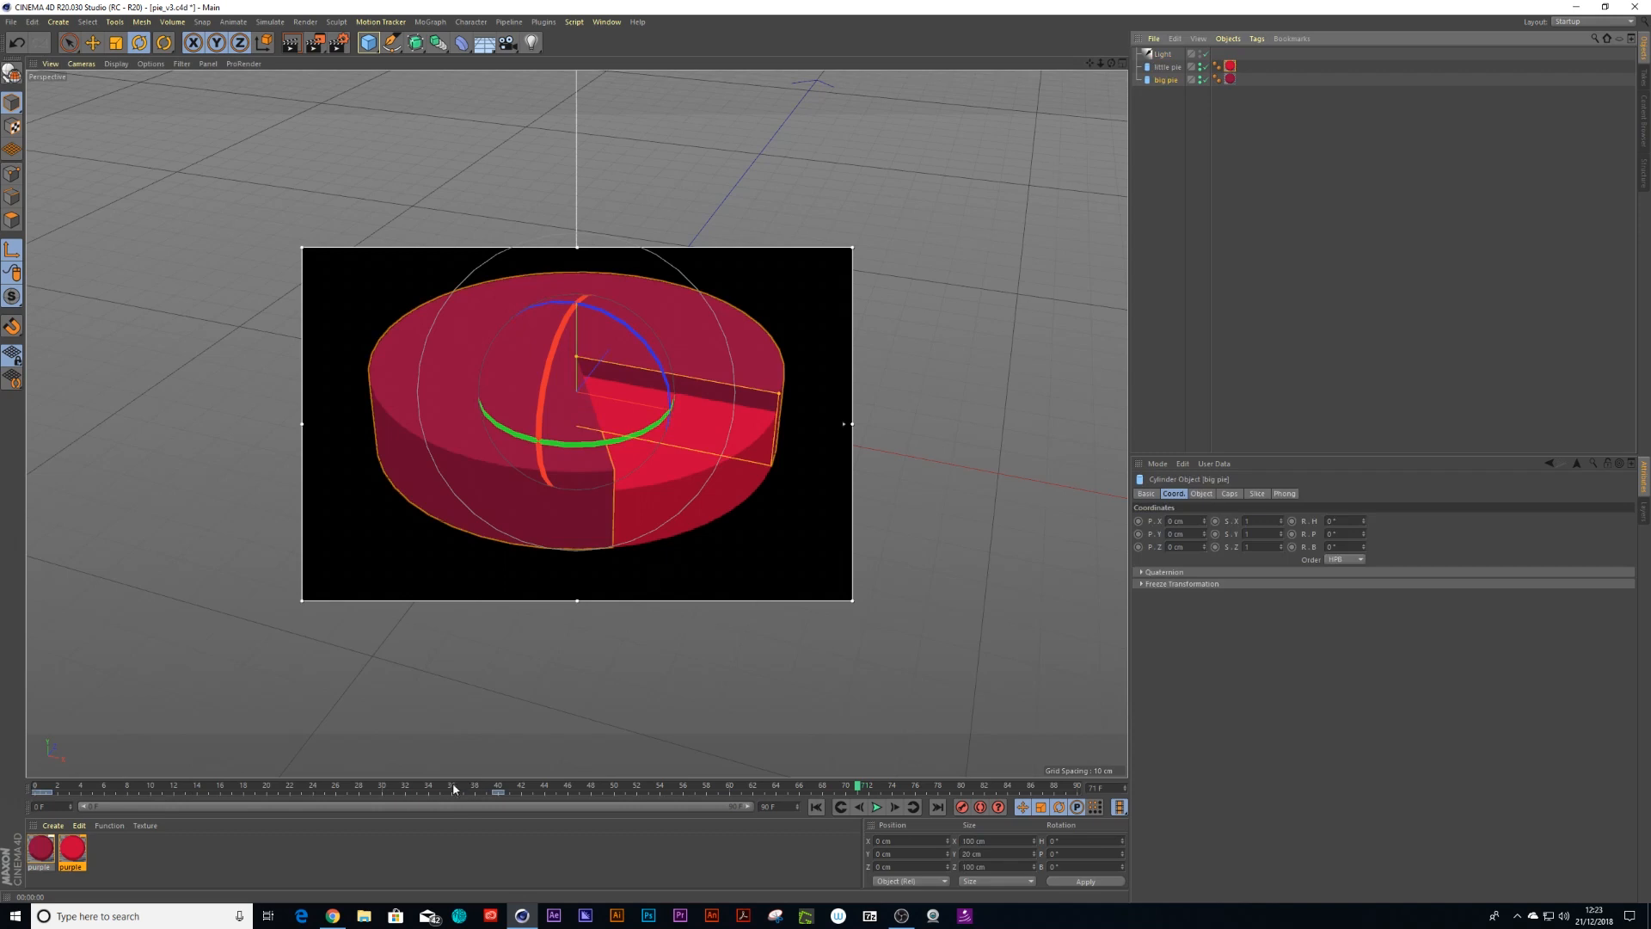
left_click_drag(401, 789, 34, 789)
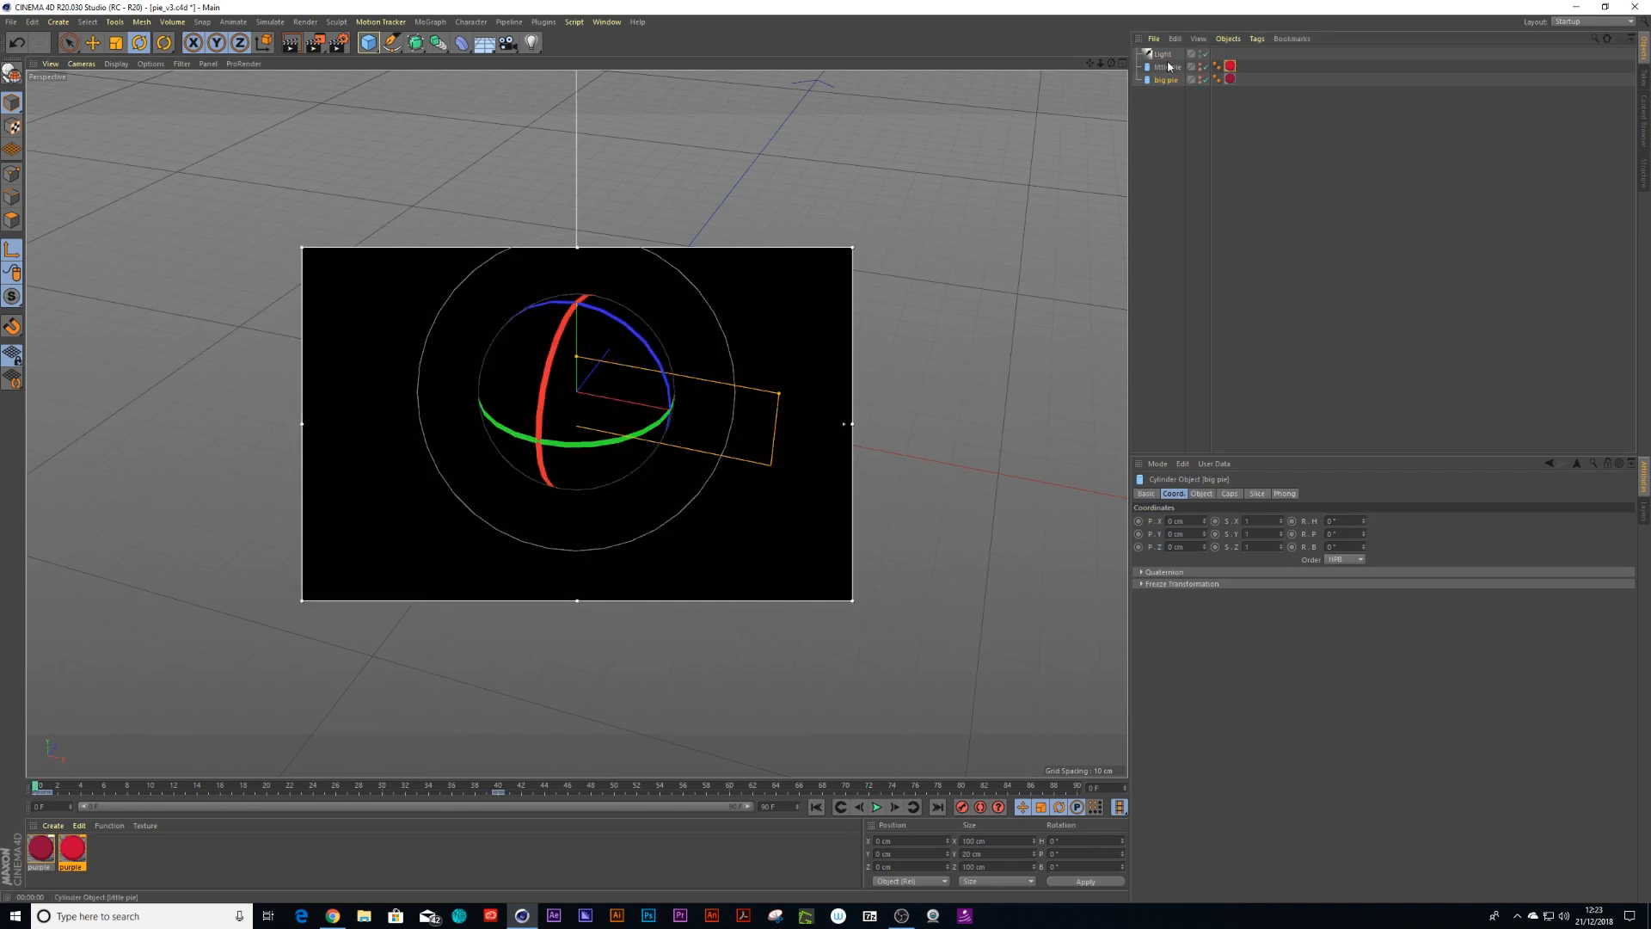
left_click(1202, 492)
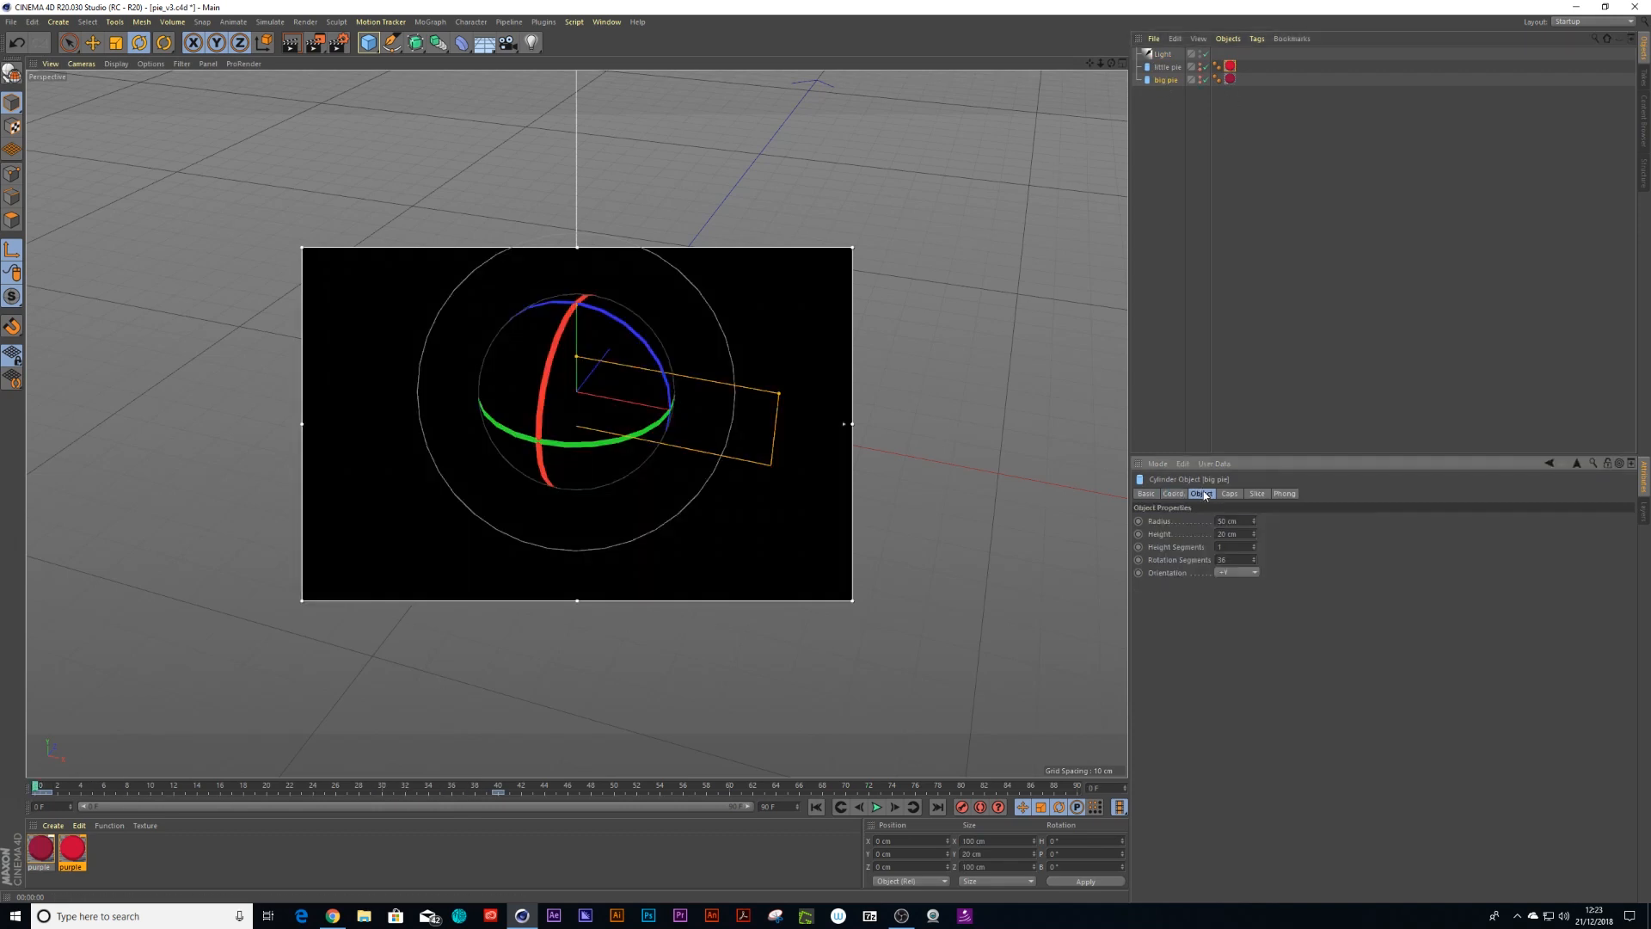
left_click_drag(1251, 534, 1184, 540)
type("0")
key("Return")
left_click(1137, 534)
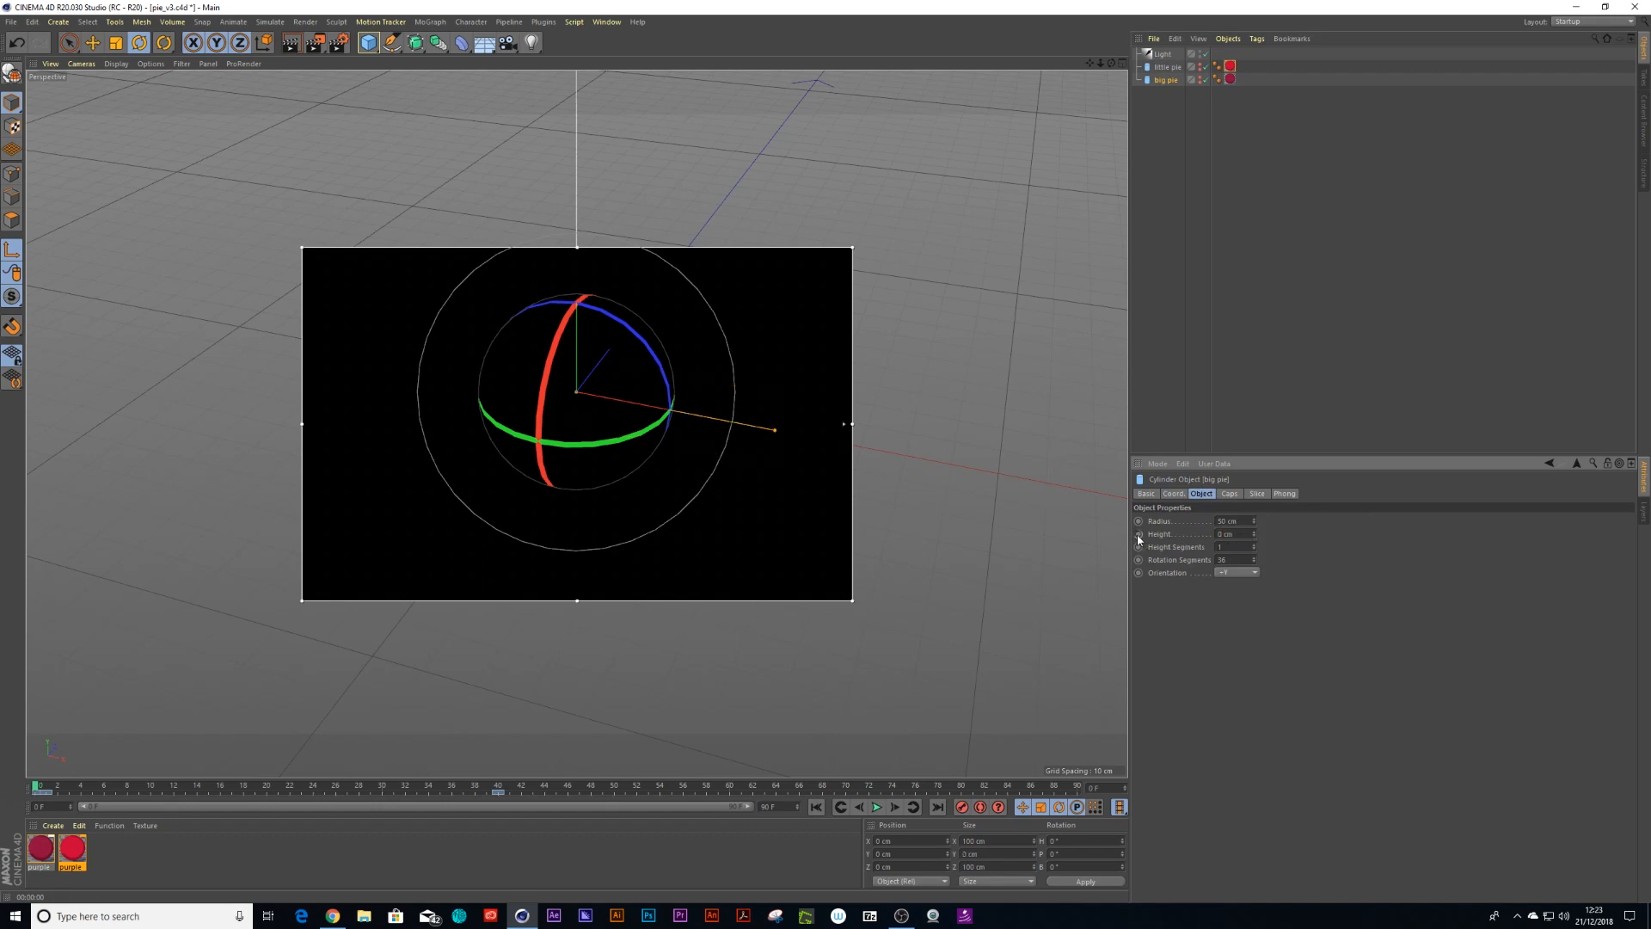
At frame 40, set the big pie's height to 20 cm
left_click_drag(38, 790, 499, 789)
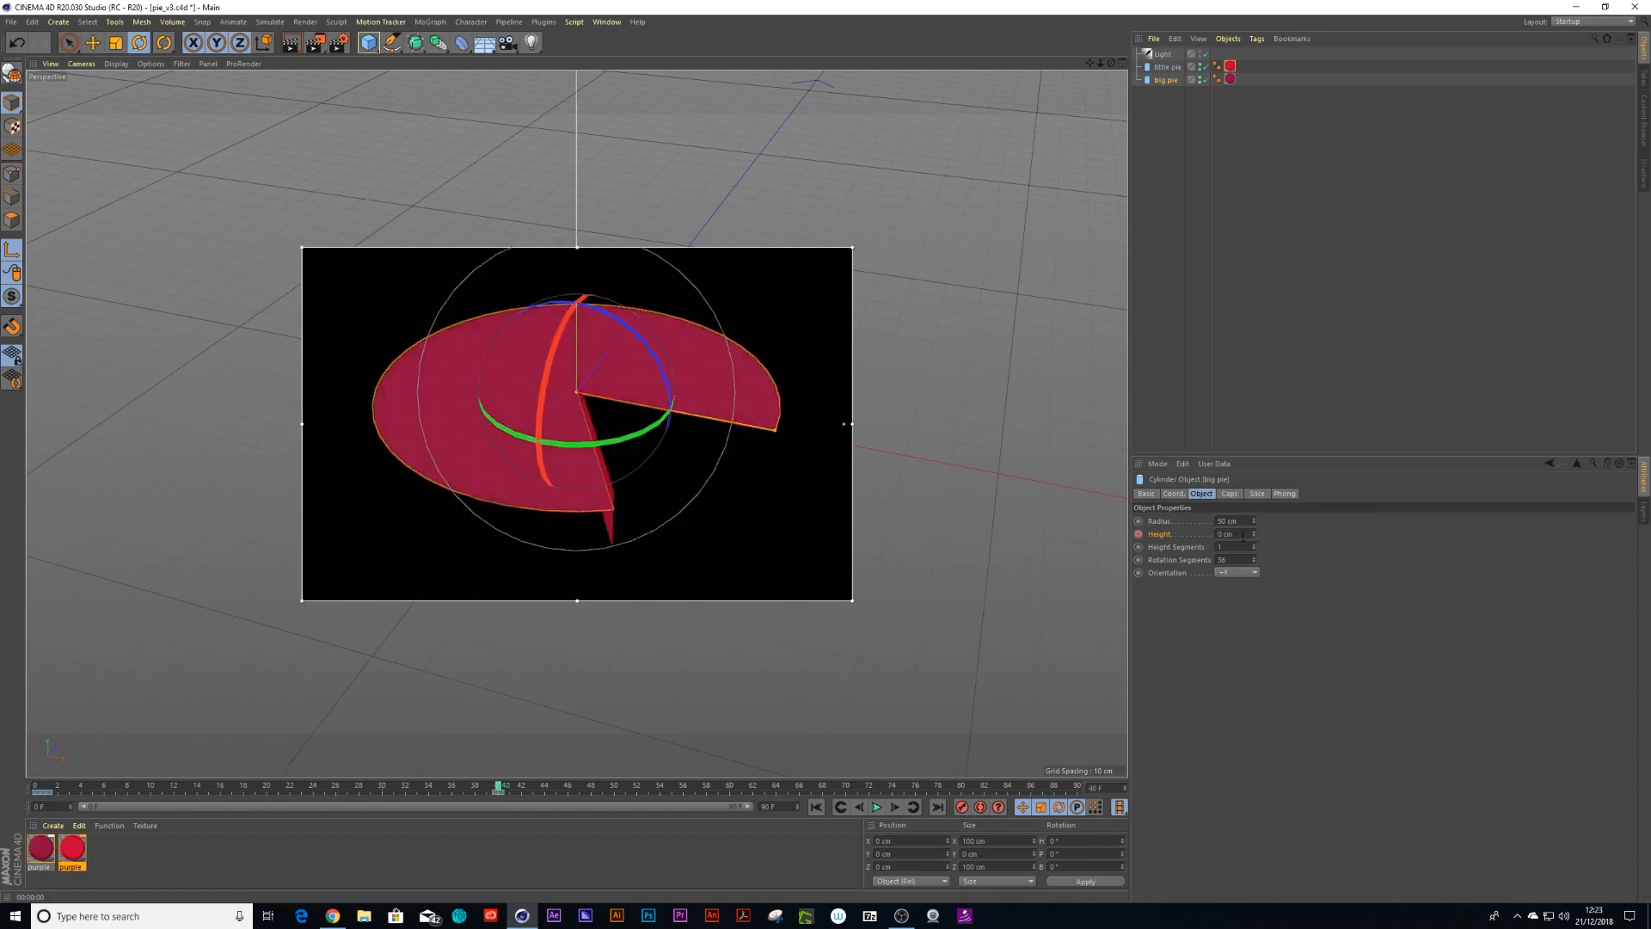
left_click_drag(1232, 534, 1192, 533)
type("20")
key("Return")
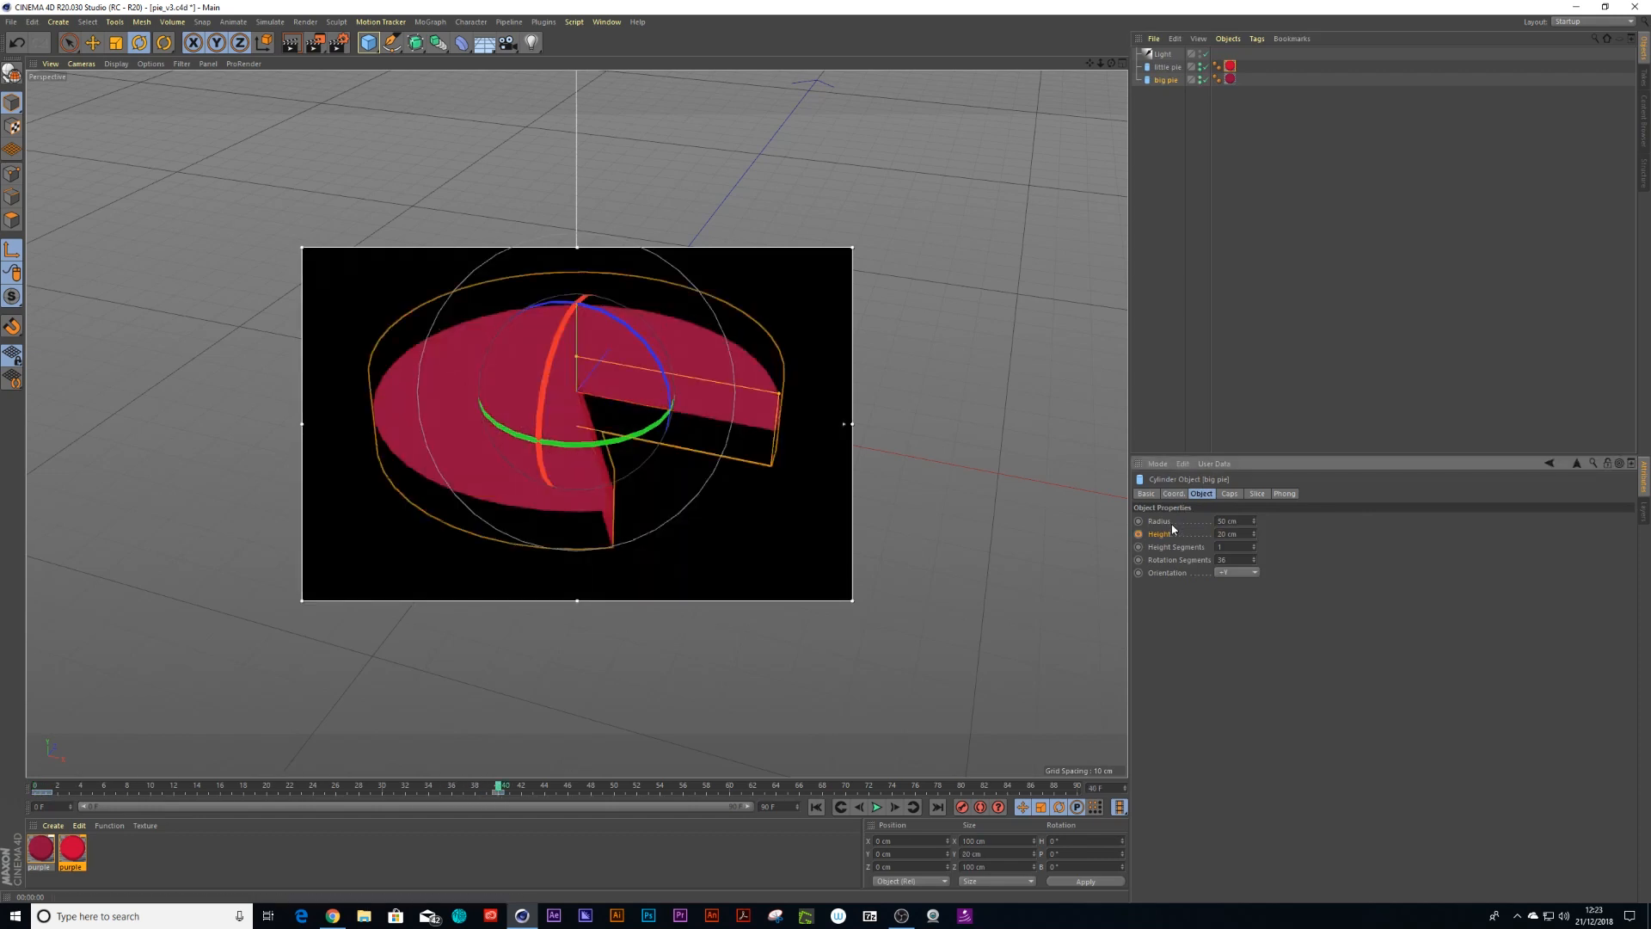
Open the big pie's height F-curve and reshape the tangent of its frame-40 key
right_click(1155, 539)
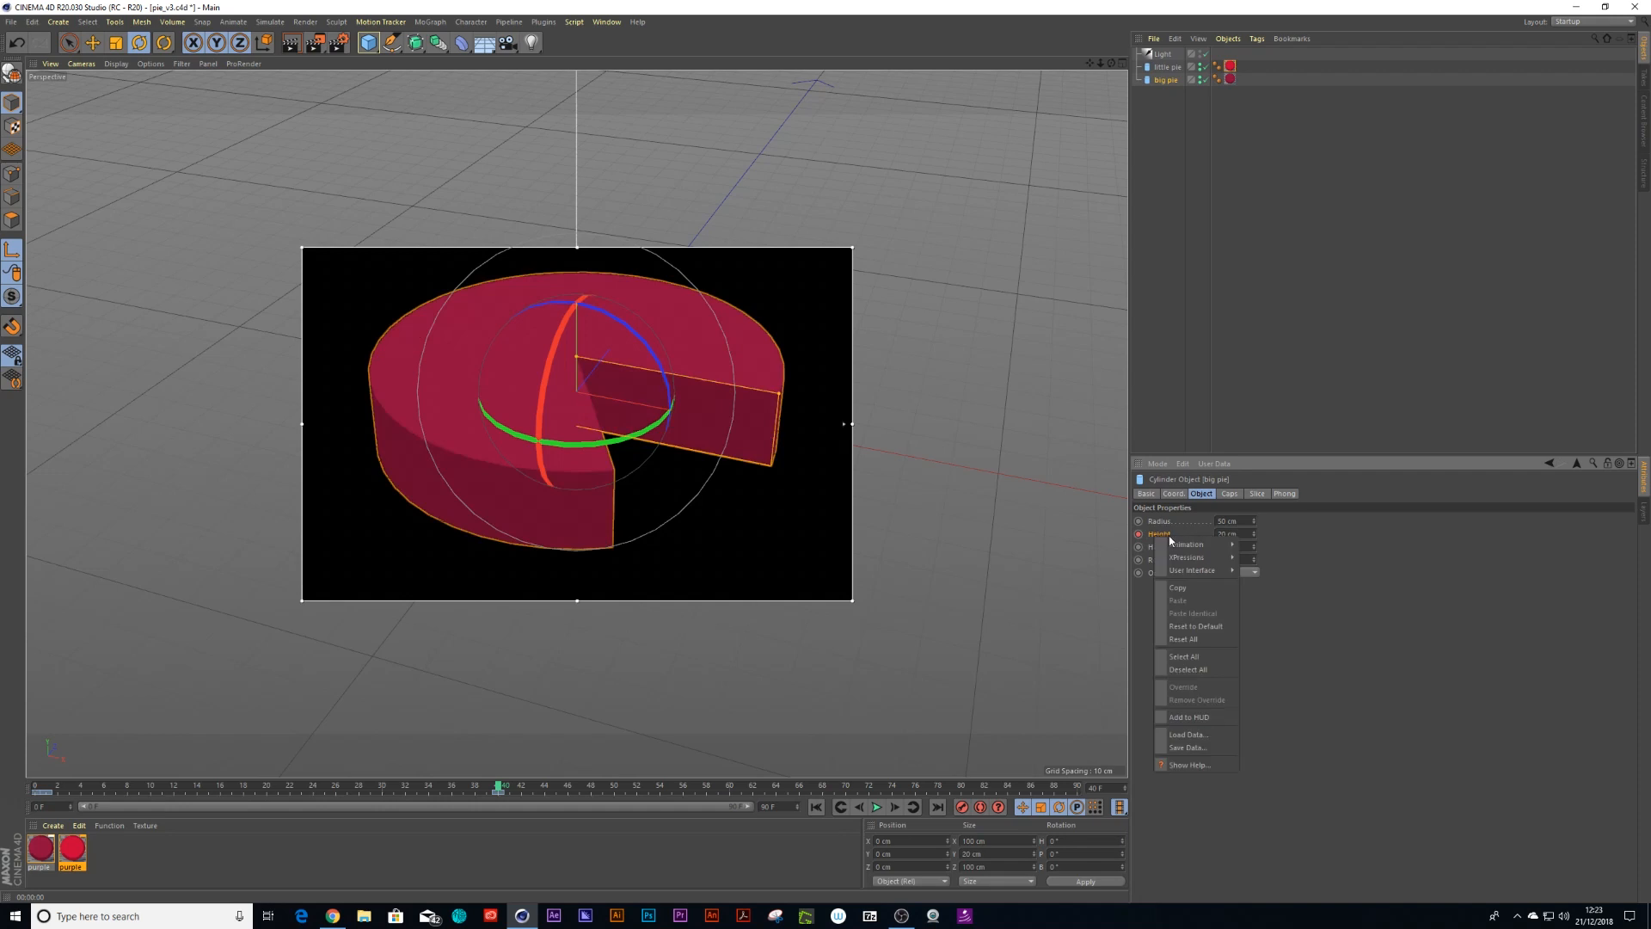
left_click(1287, 672)
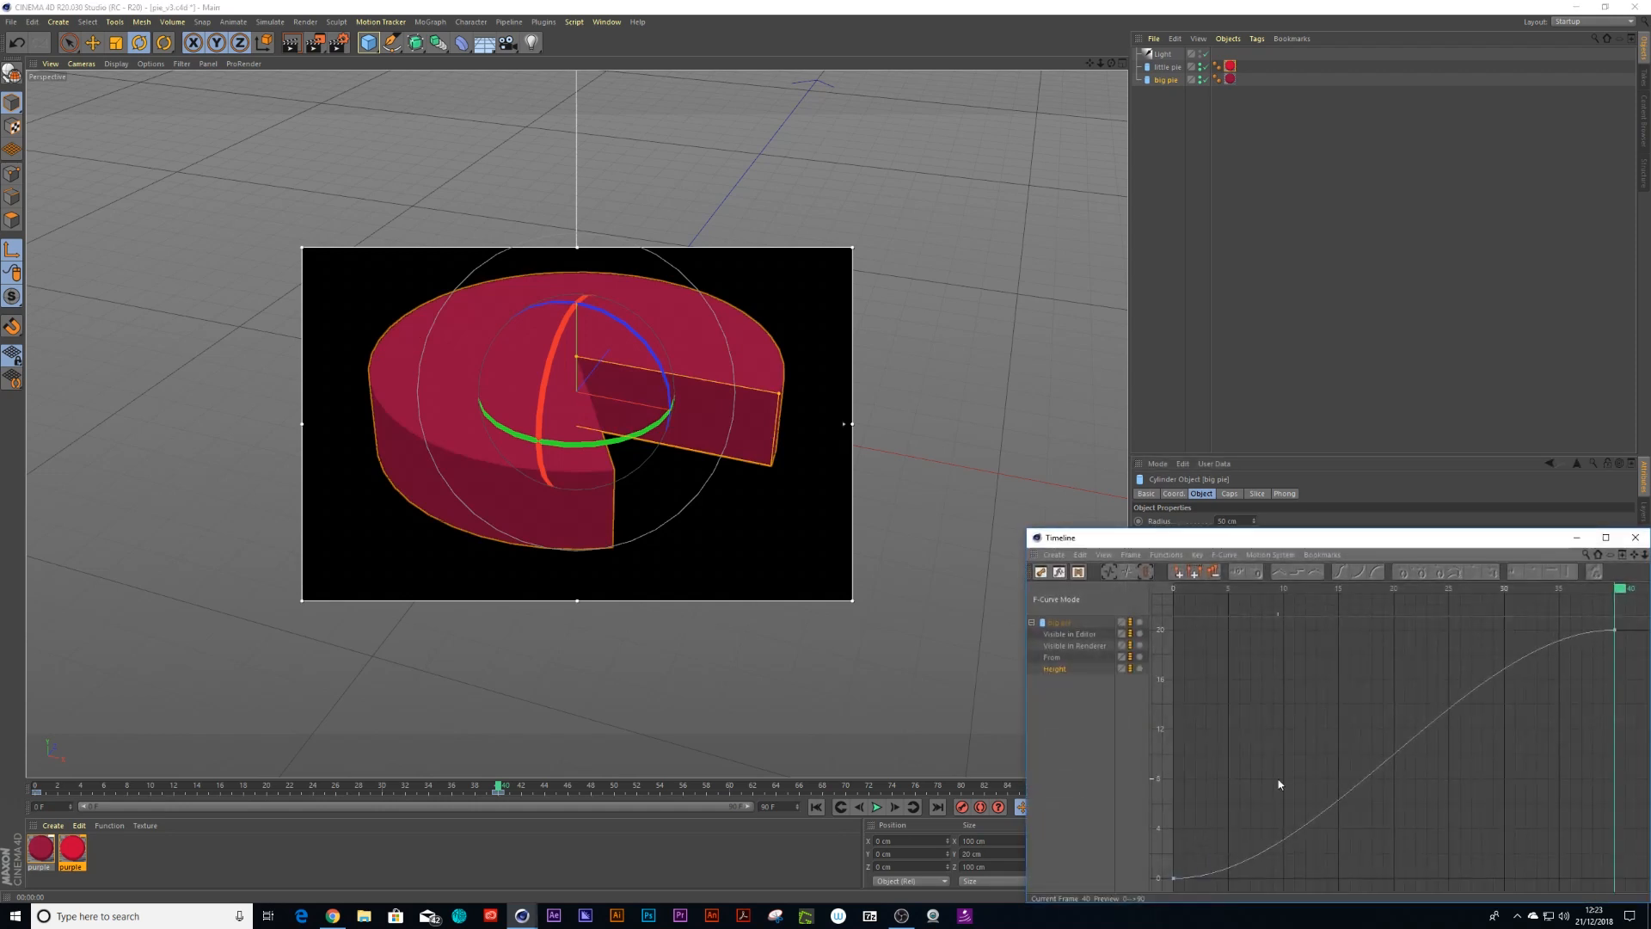
left_click(1614, 631)
left_click_drag(1505, 631, 1492, 732)
left_click(1634, 534)
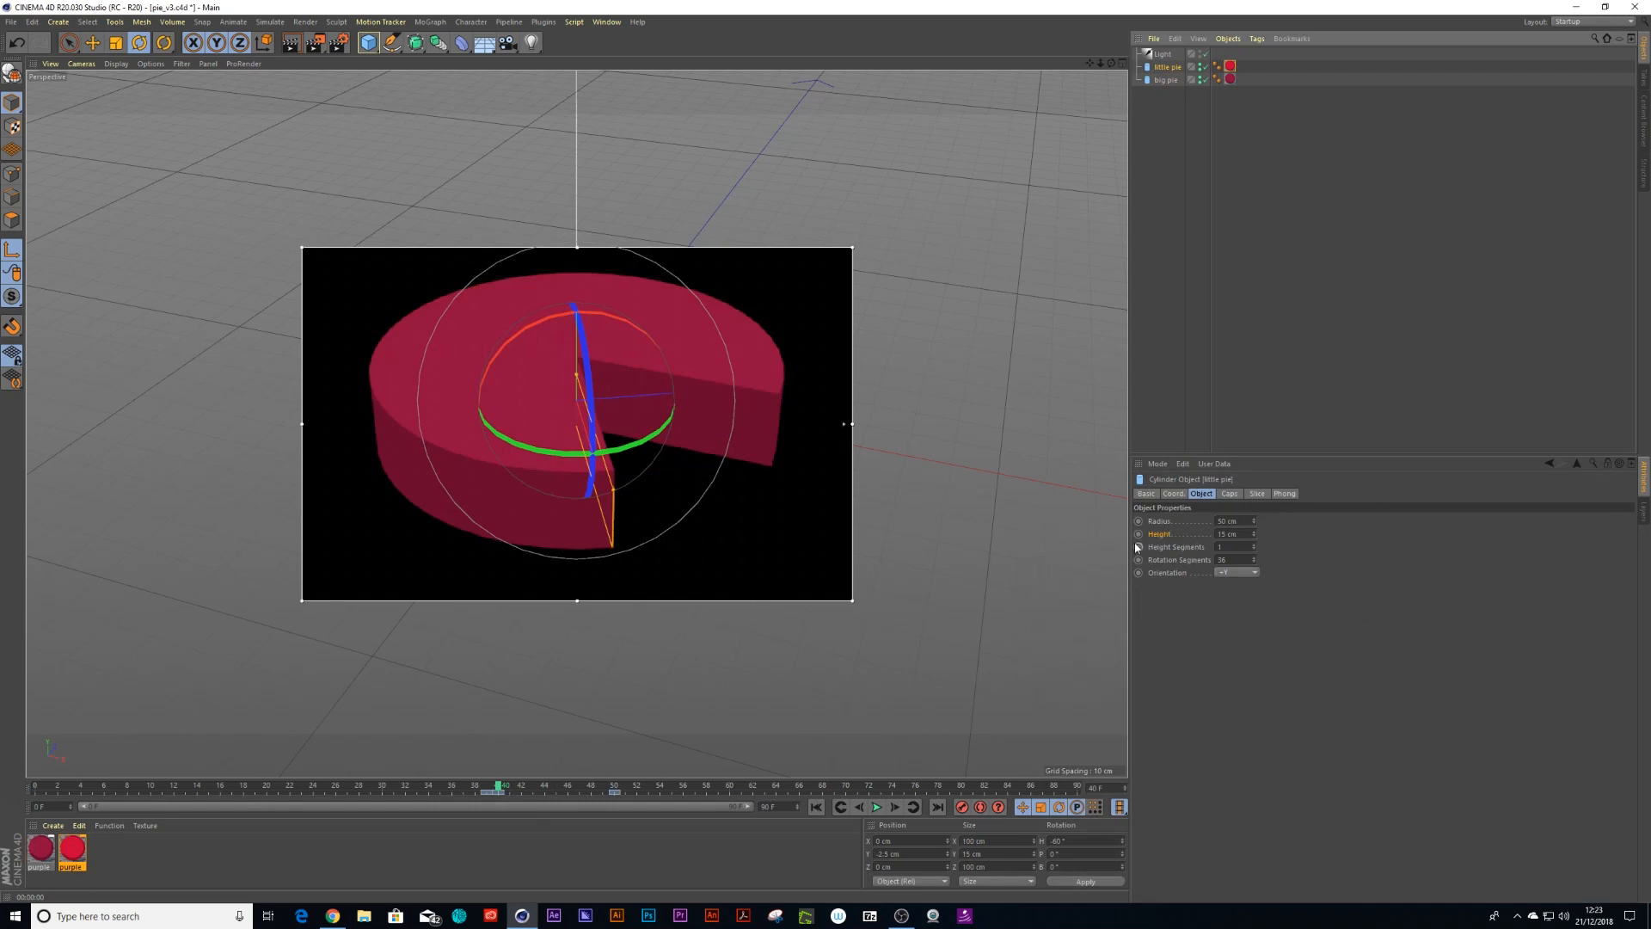
At frame 40, set the little pie's height to 0 cm and keyframe it
left_click(1228, 535)
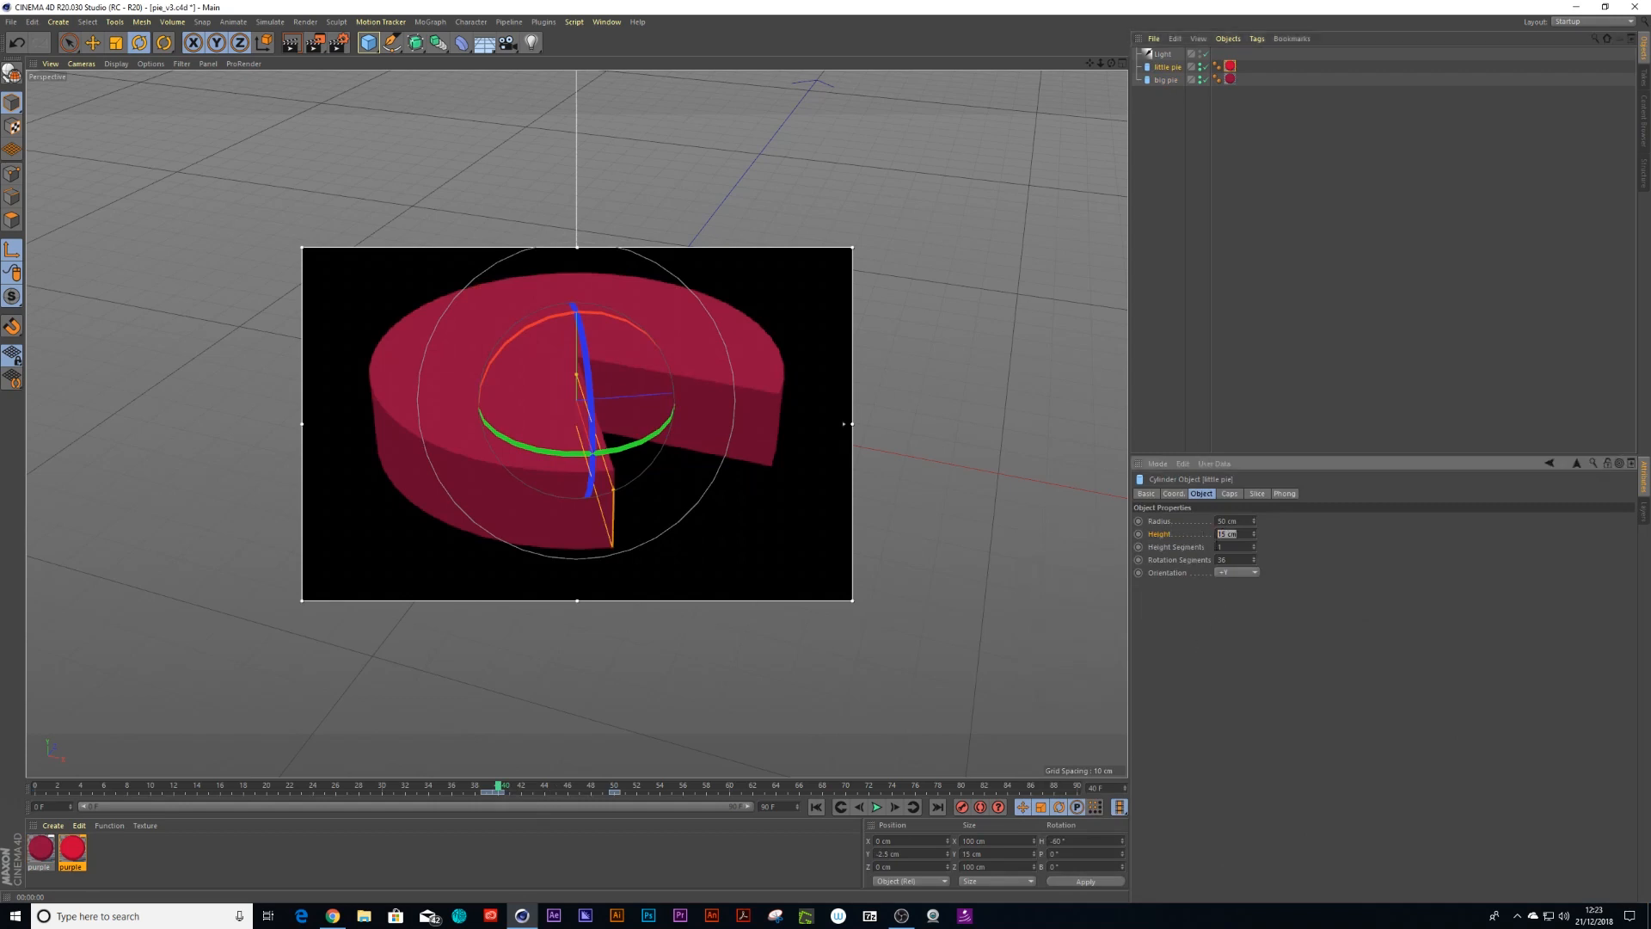
key("Return")
left_click(1139, 534, "ctrl")
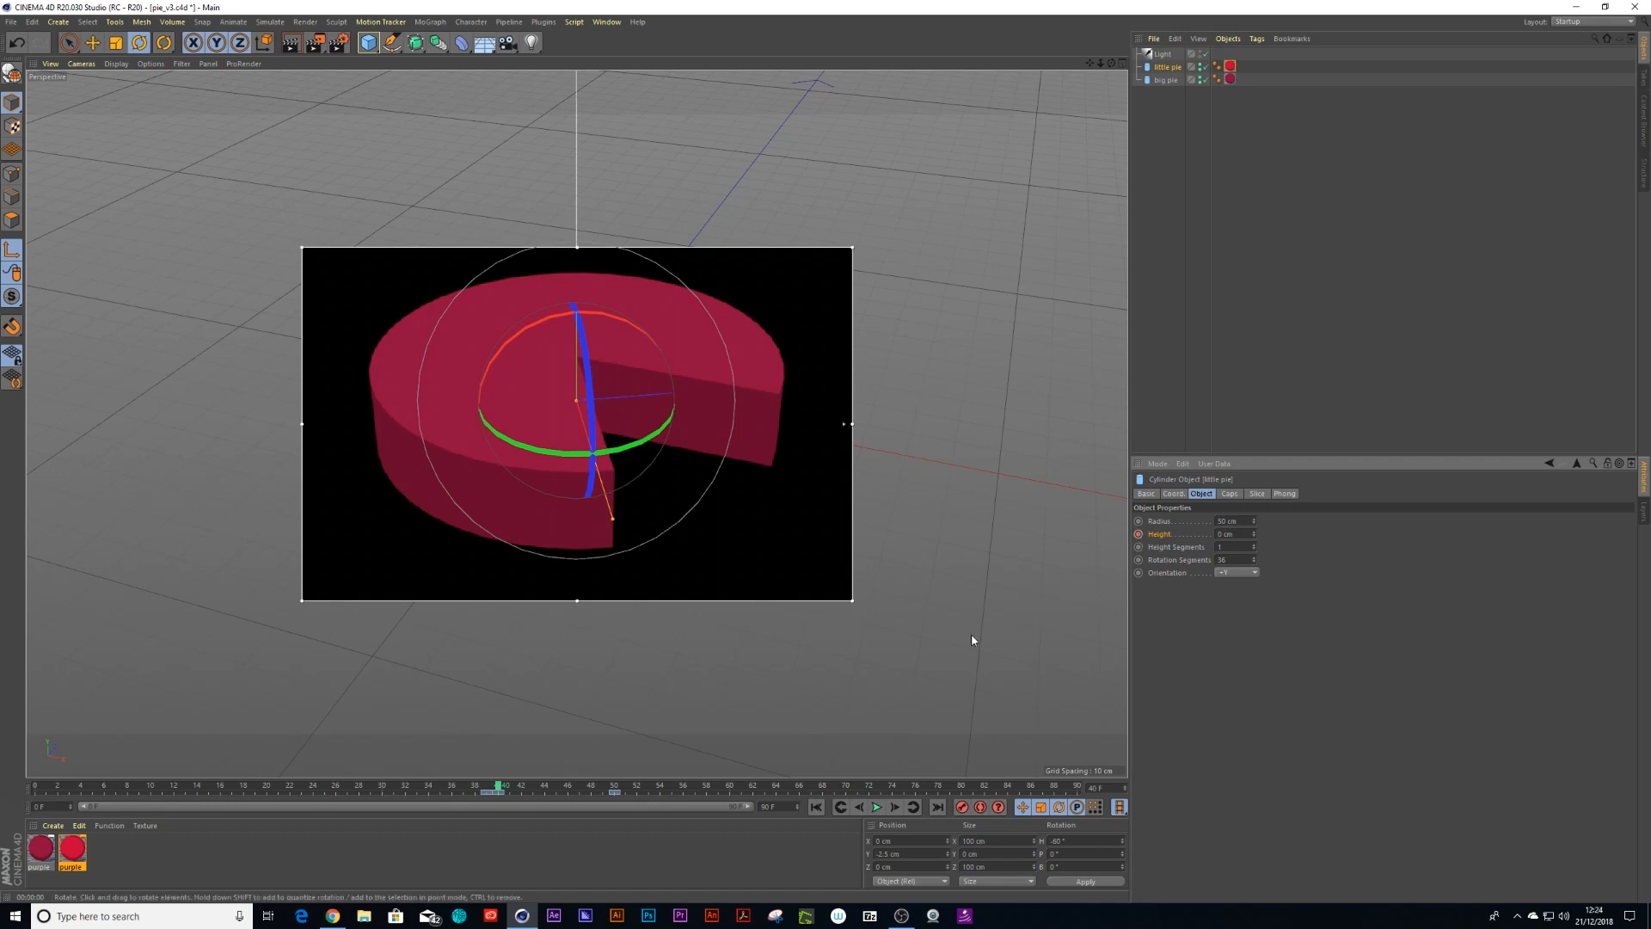
At frame 50, set the little pie's height to 15 cm
left_click_drag(498, 785, 614, 782)
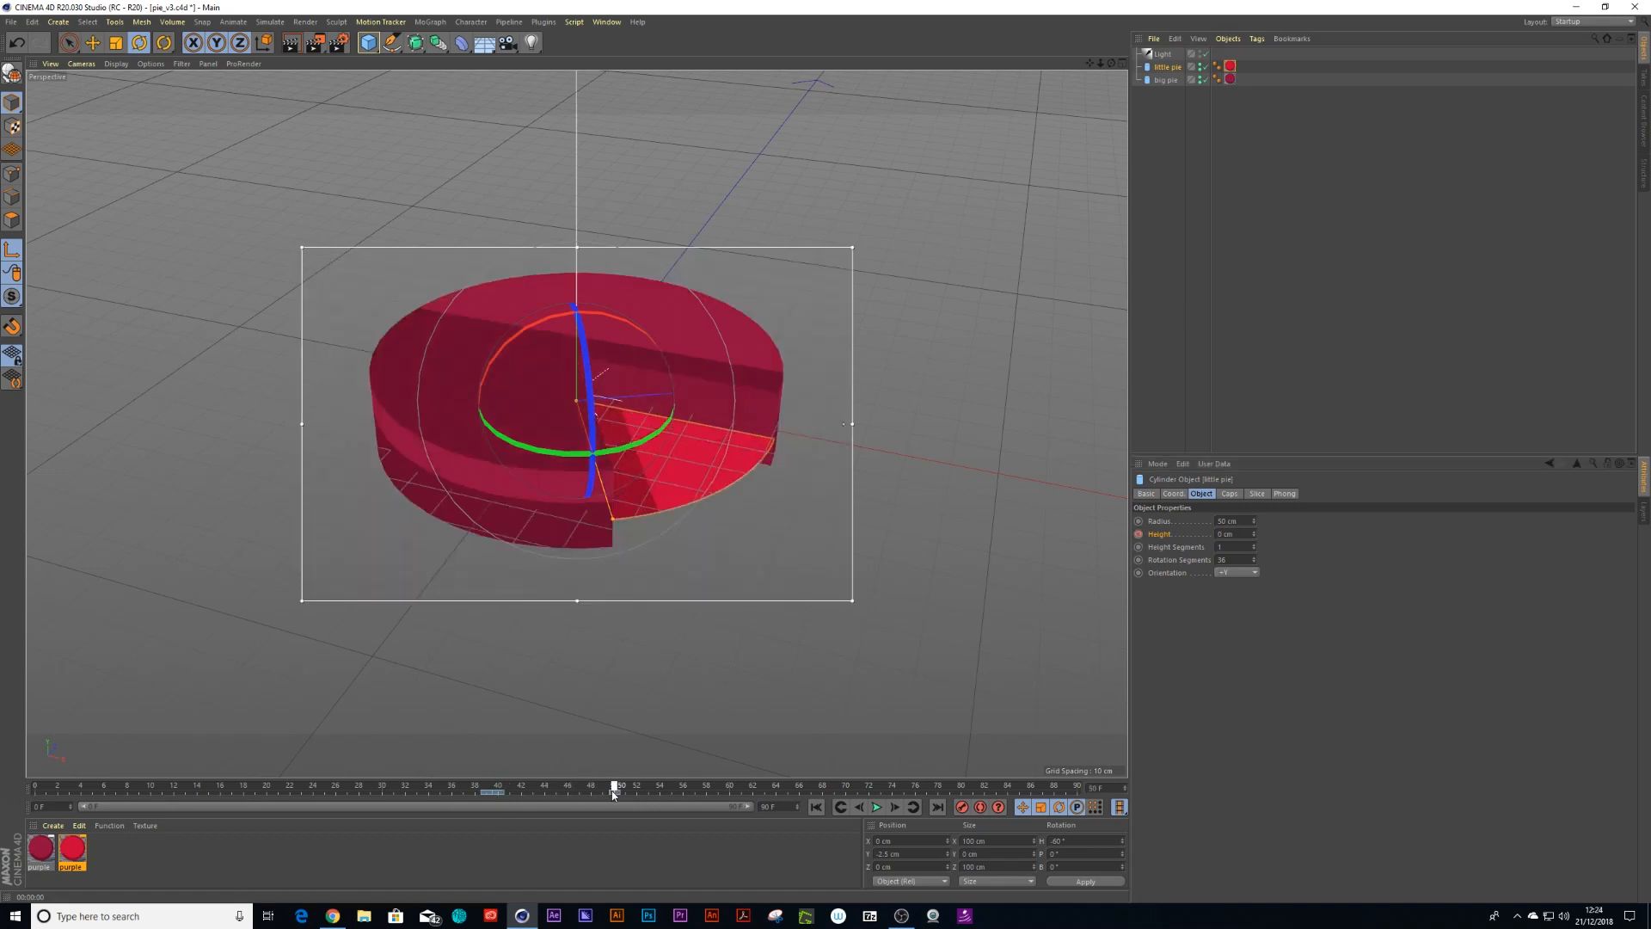
left_click(1237, 537)
type("15")
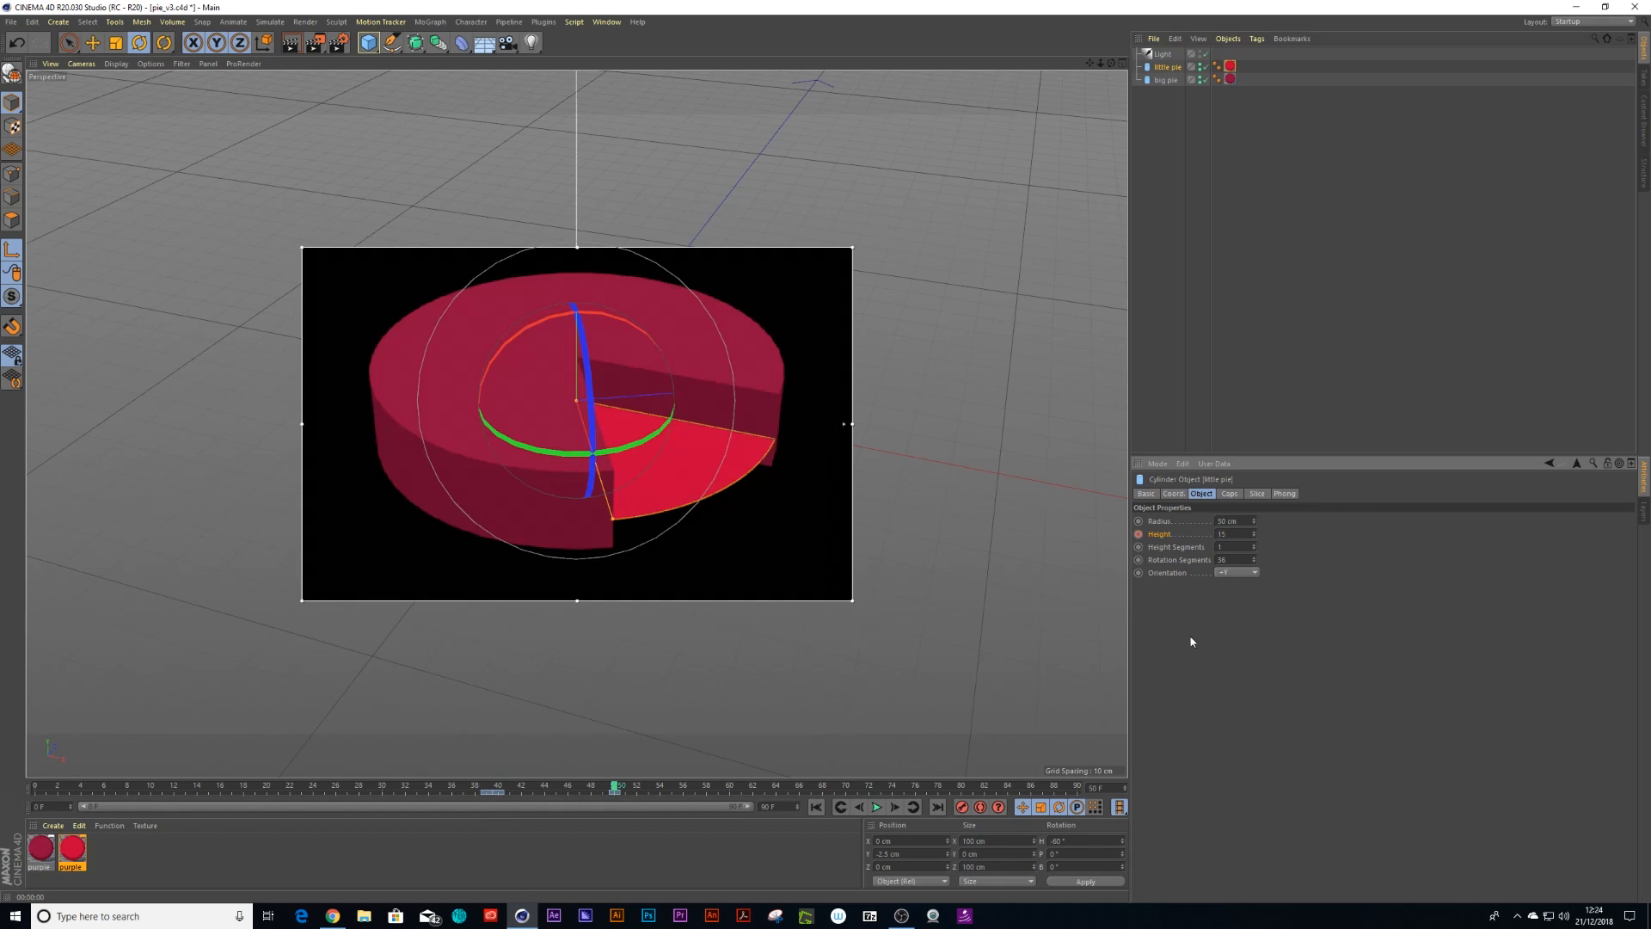
key("Return")
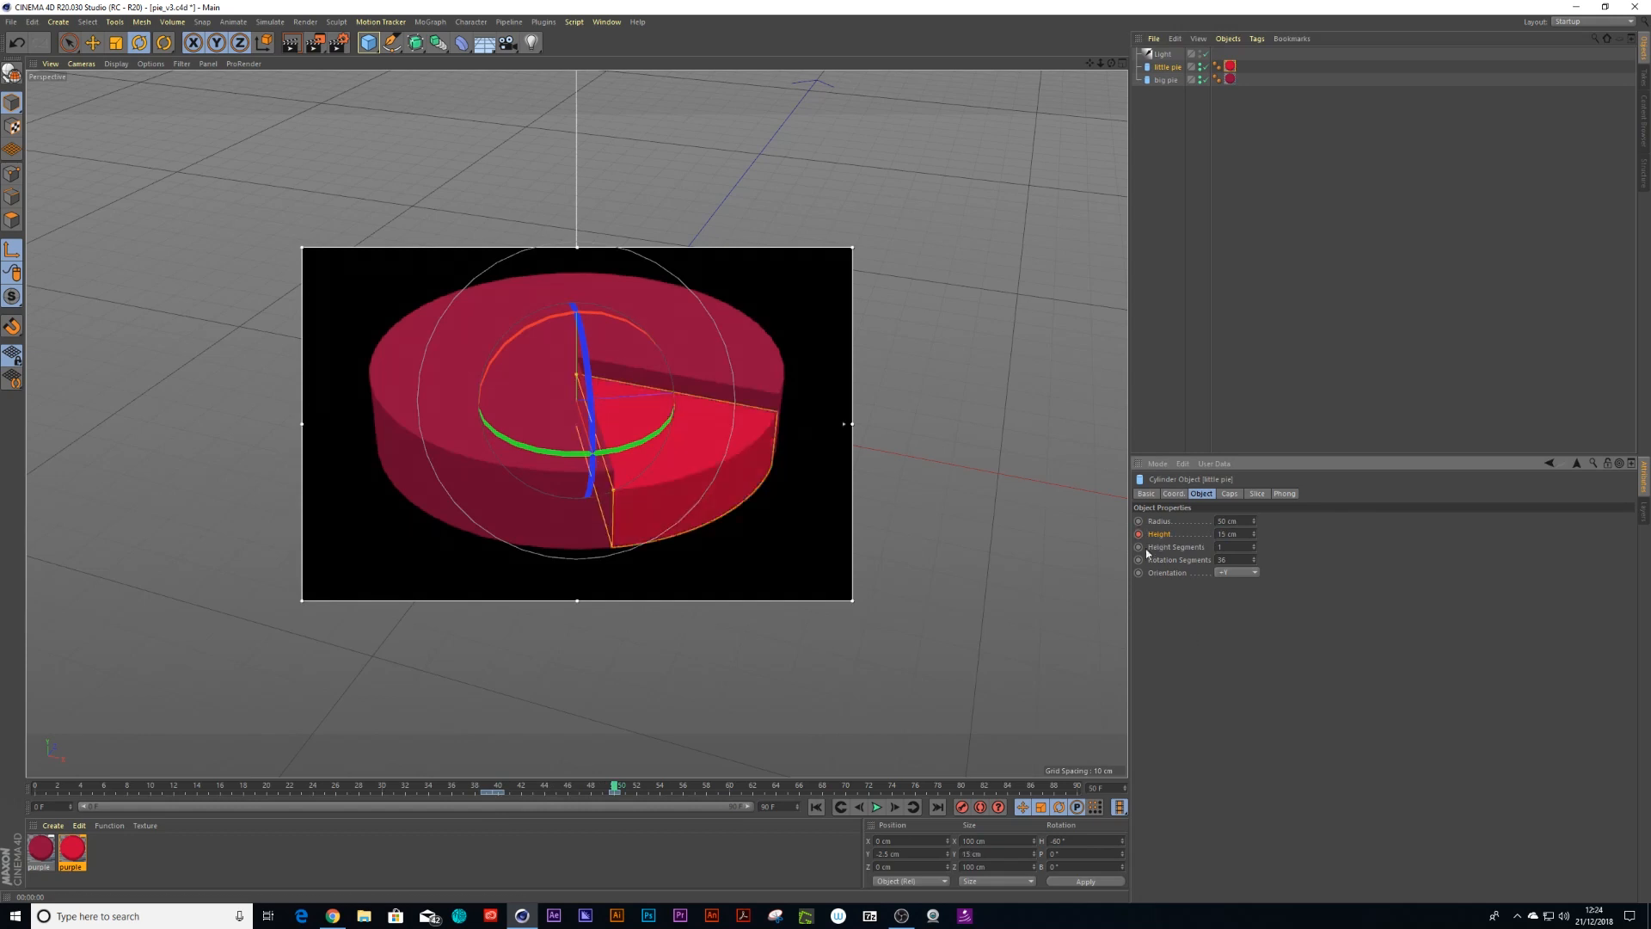
Open the little pie's height F-curve and adjust the tangent of its first key
right_click(1139, 534)
mouse_move(1155, 543)
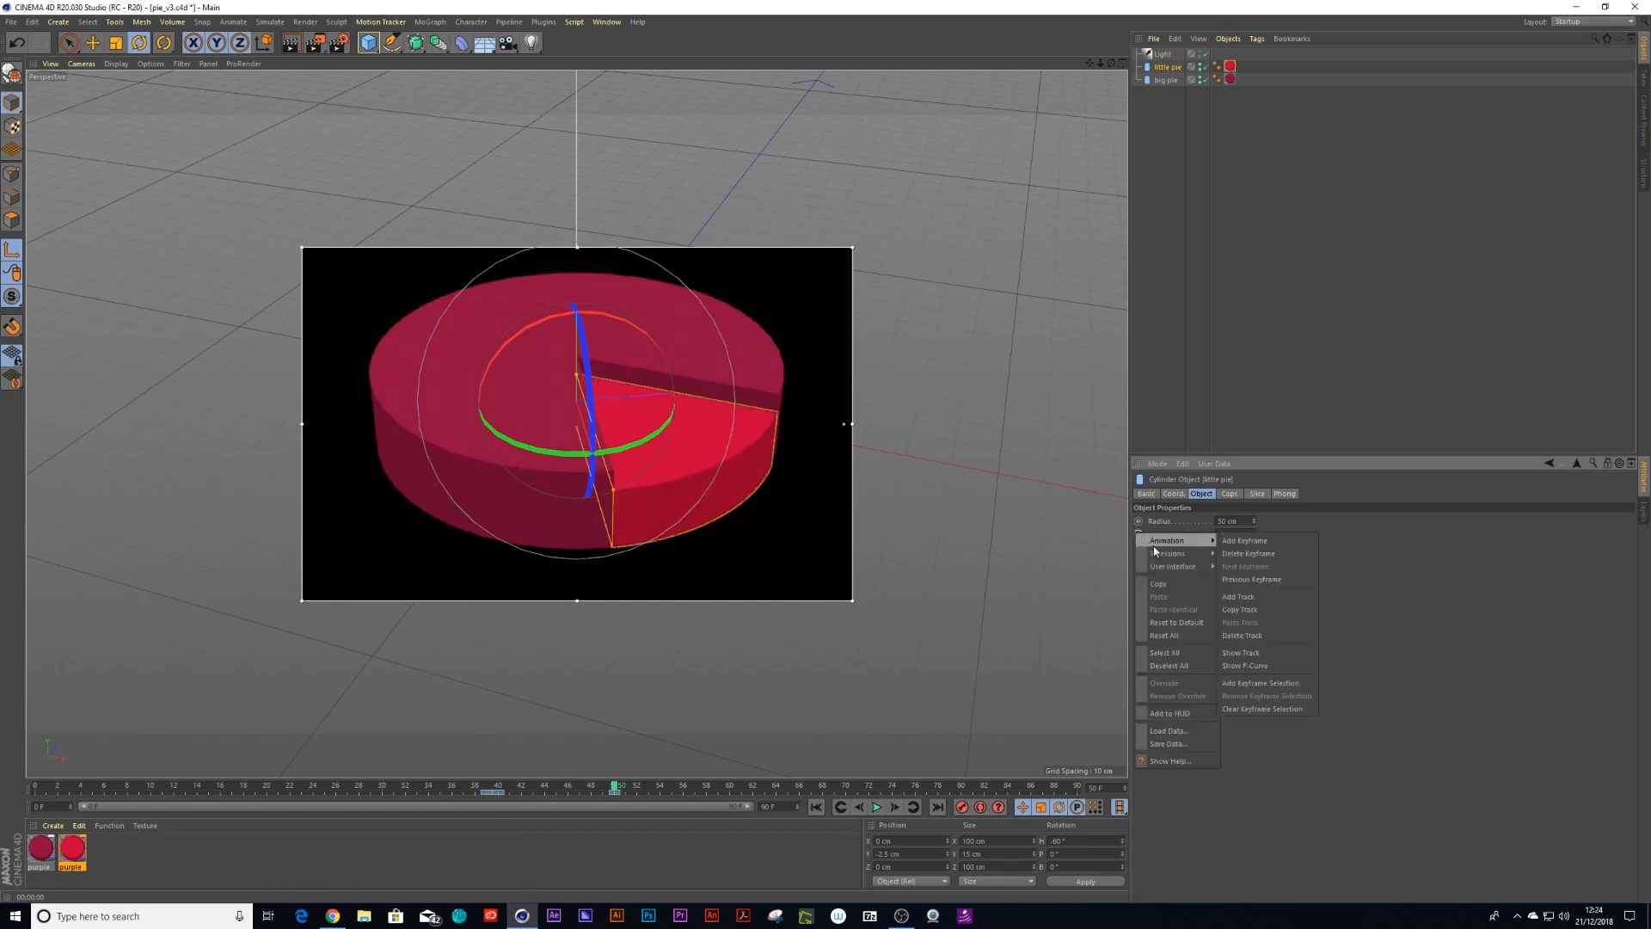
left_click(1244, 665)
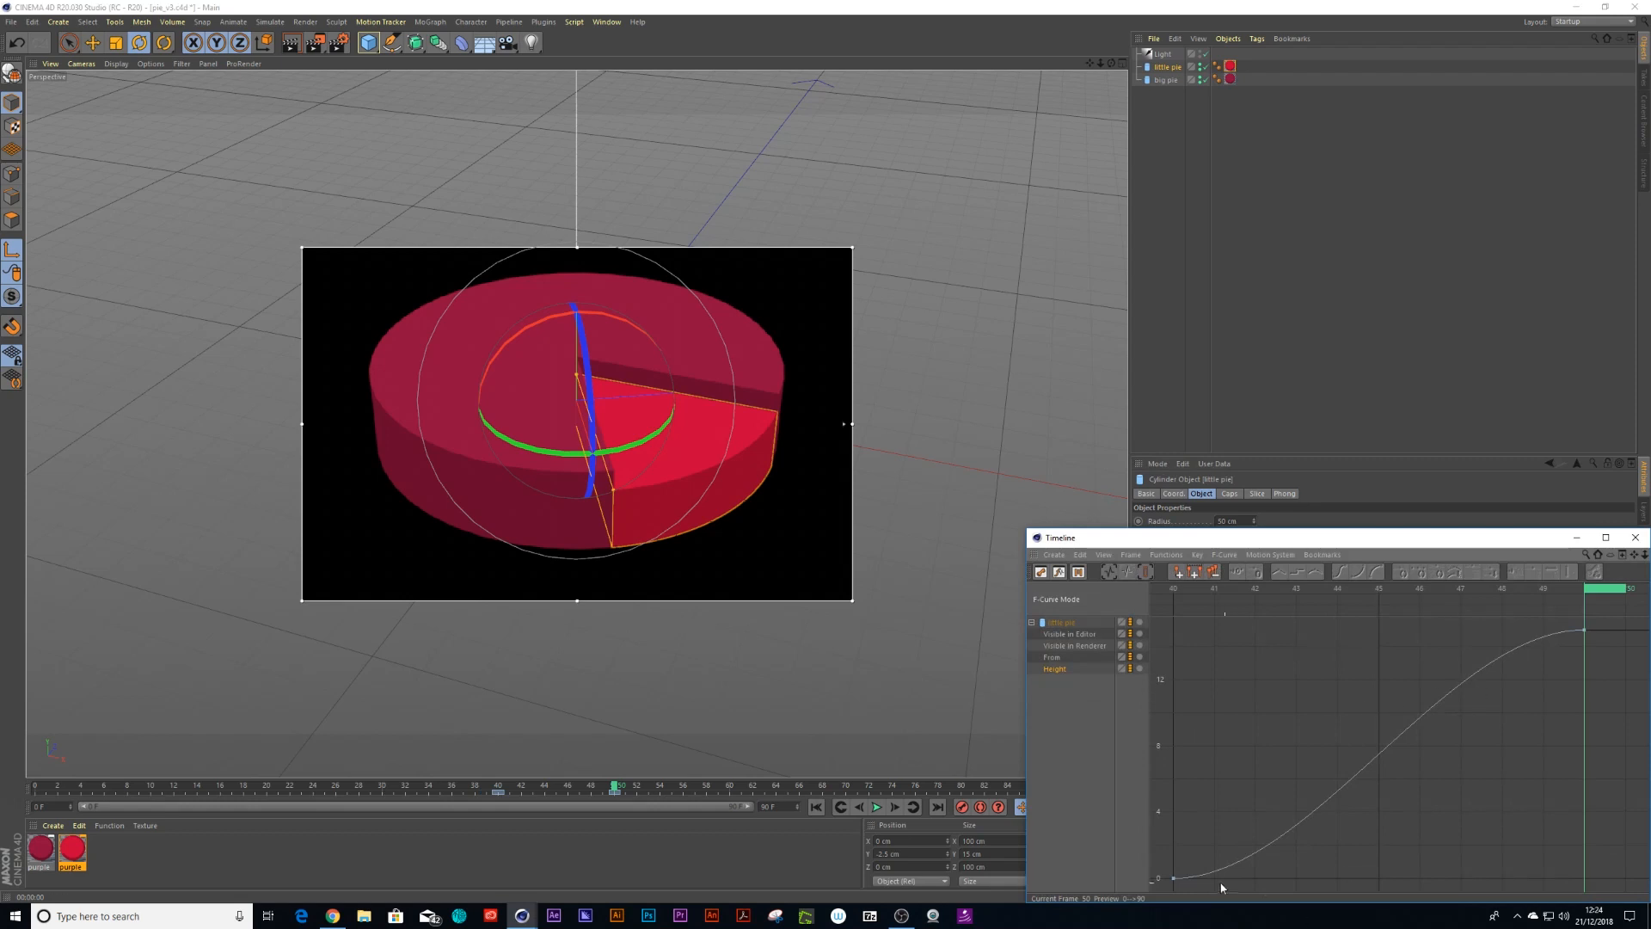
left_click(1234, 868)
left_click_drag(1281, 878, 1309, 772)
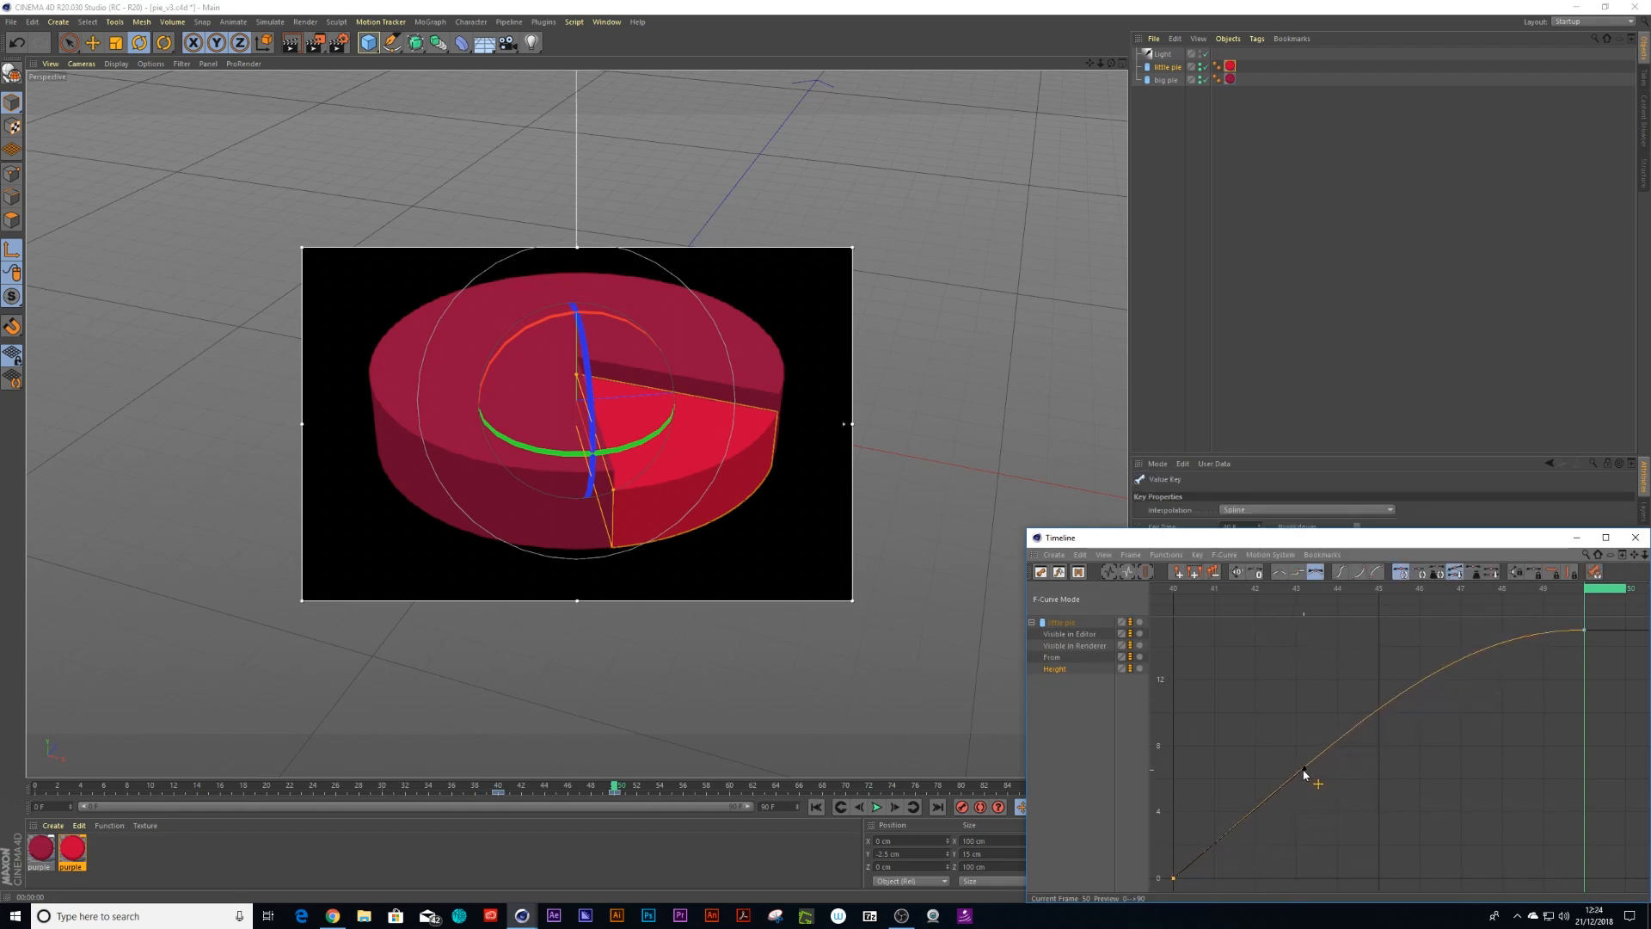
left_click(1635, 537)
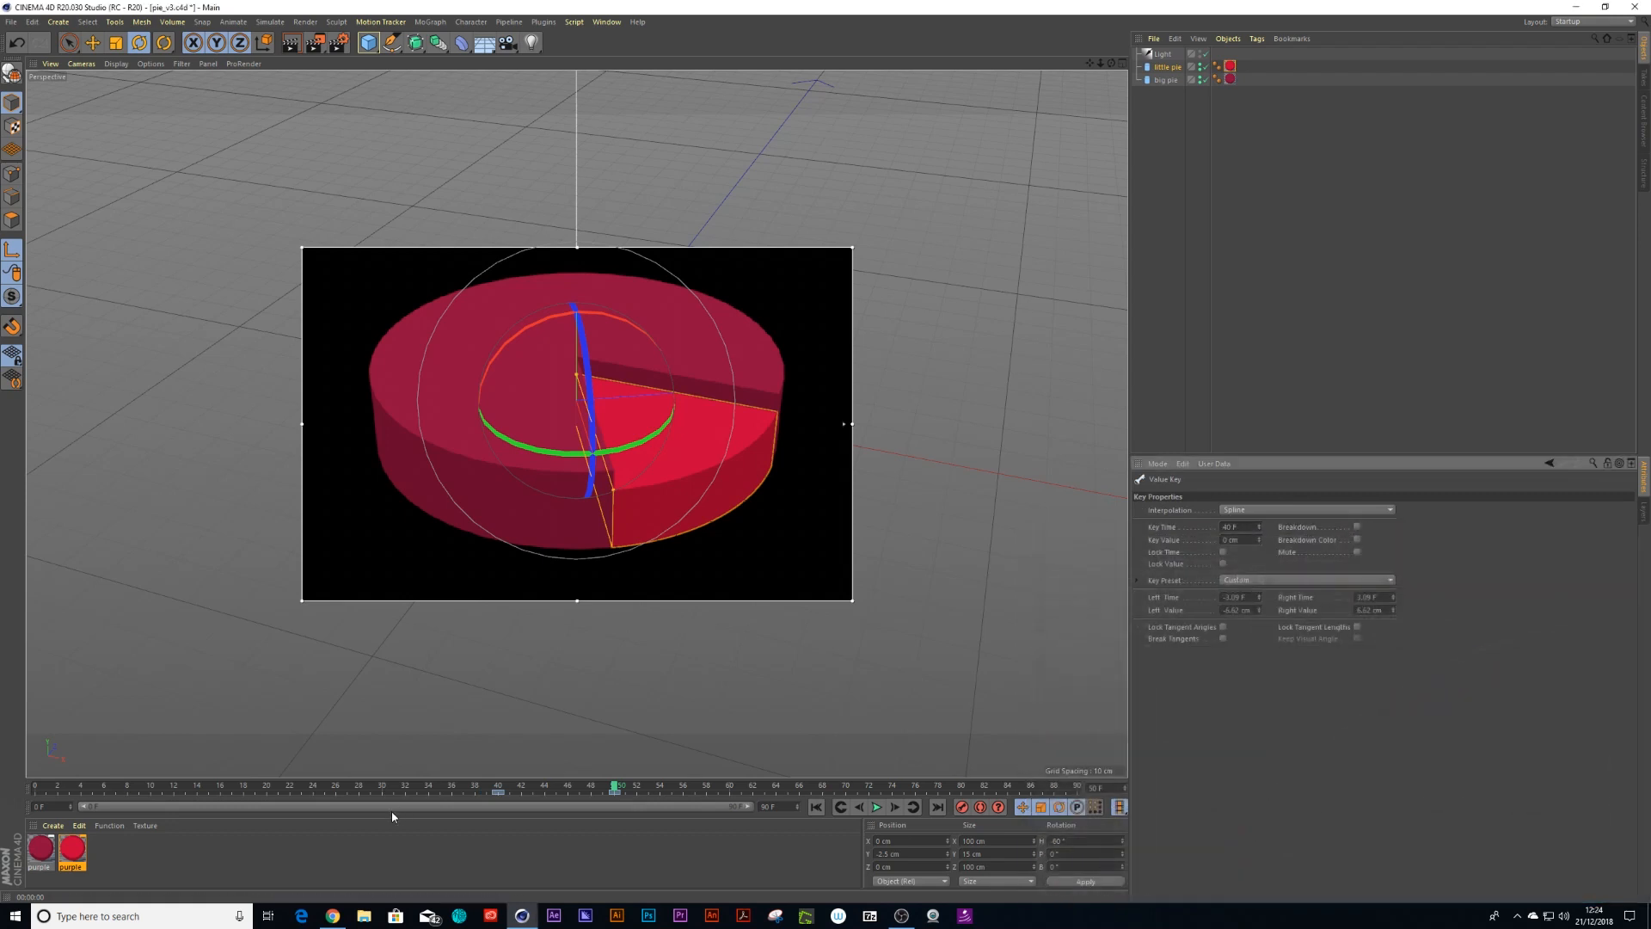
Turn off the interactive render region and play back the animation to check both pies growing
left_click(316, 42)
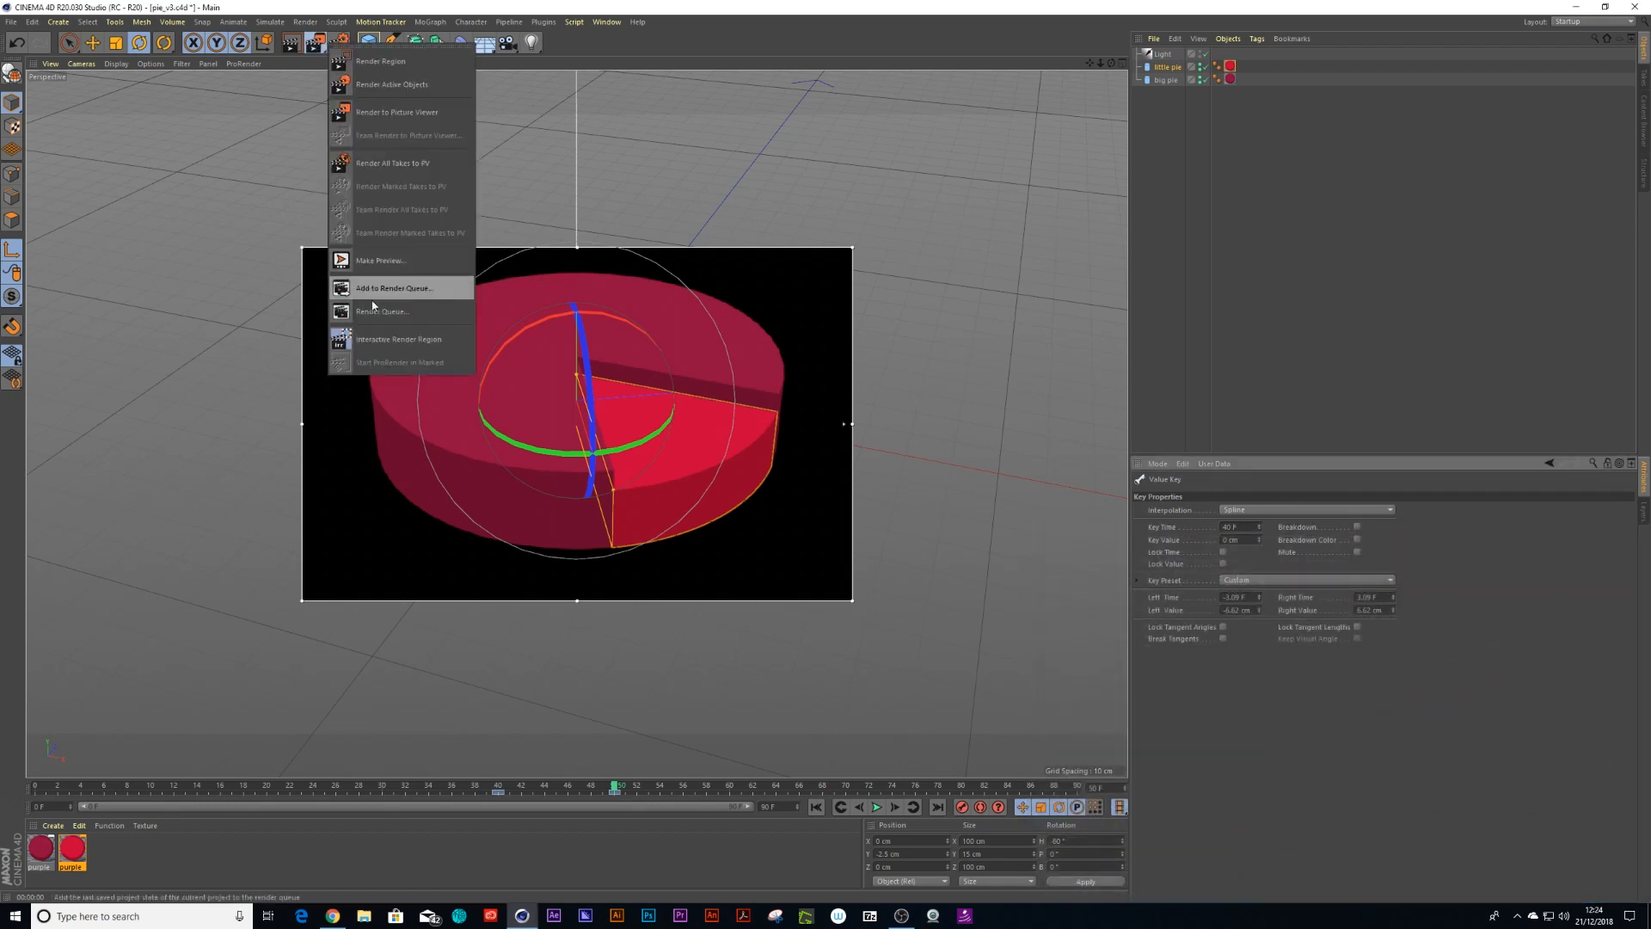
left_click(379, 339)
left_click(78, 789)
key("F8")
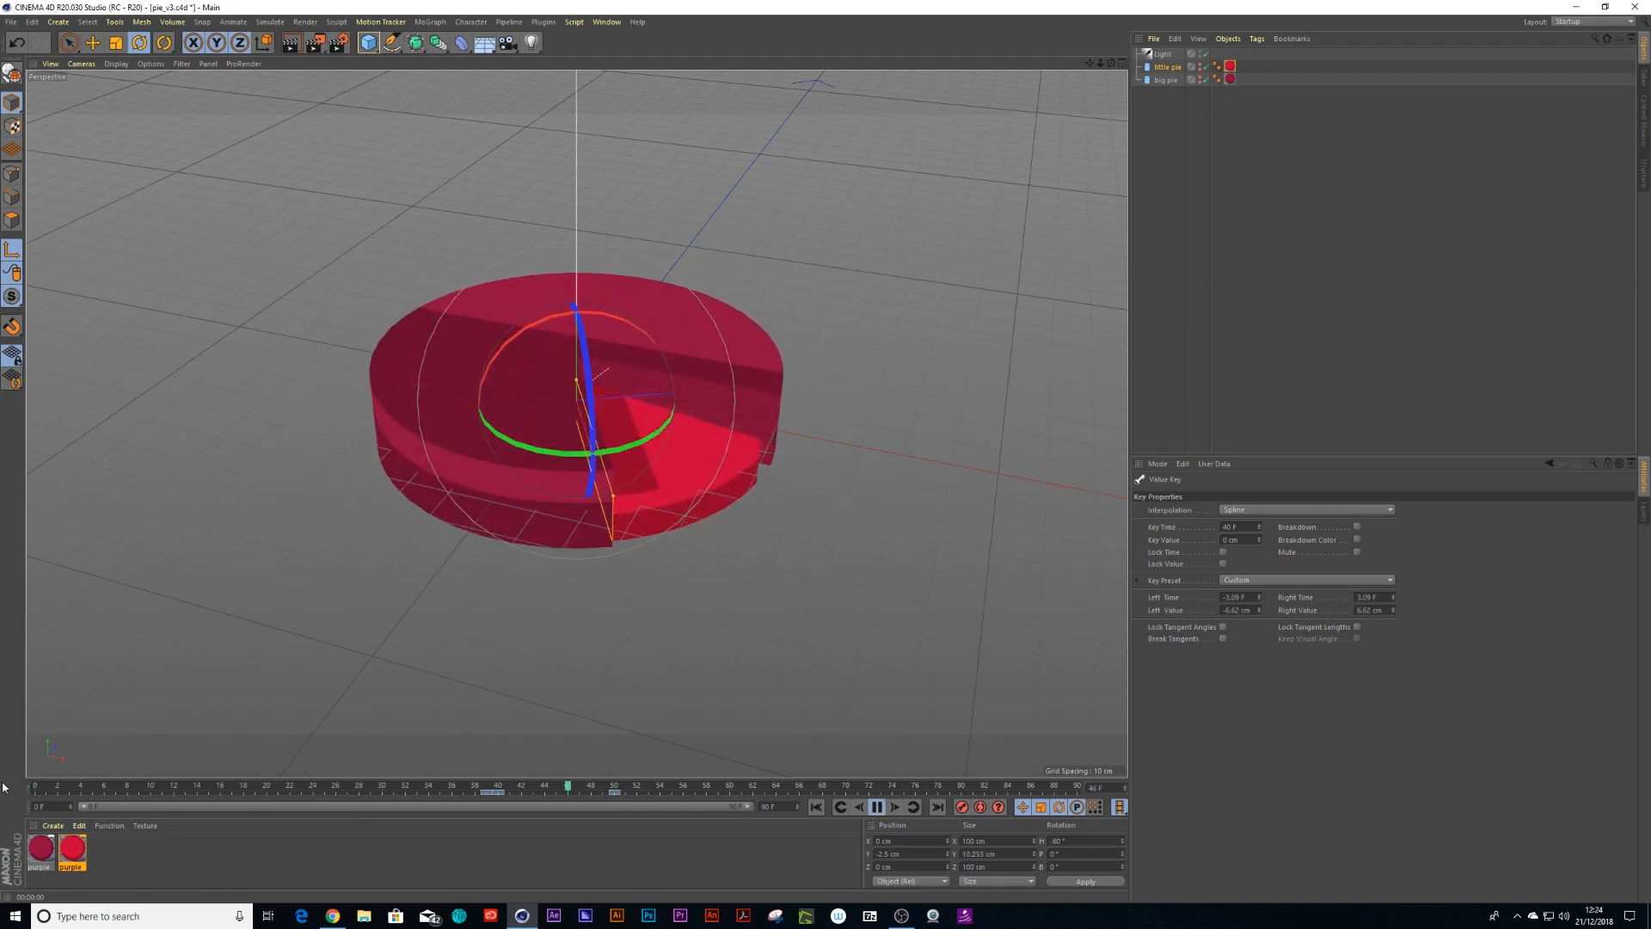
left_click(878, 807)
mouse_move(520, 791)
left_mouse_down()
mouse_move(499, 791)
mouse_move(570, 790)
mouse_move(499, 800)
left_mouse_up()
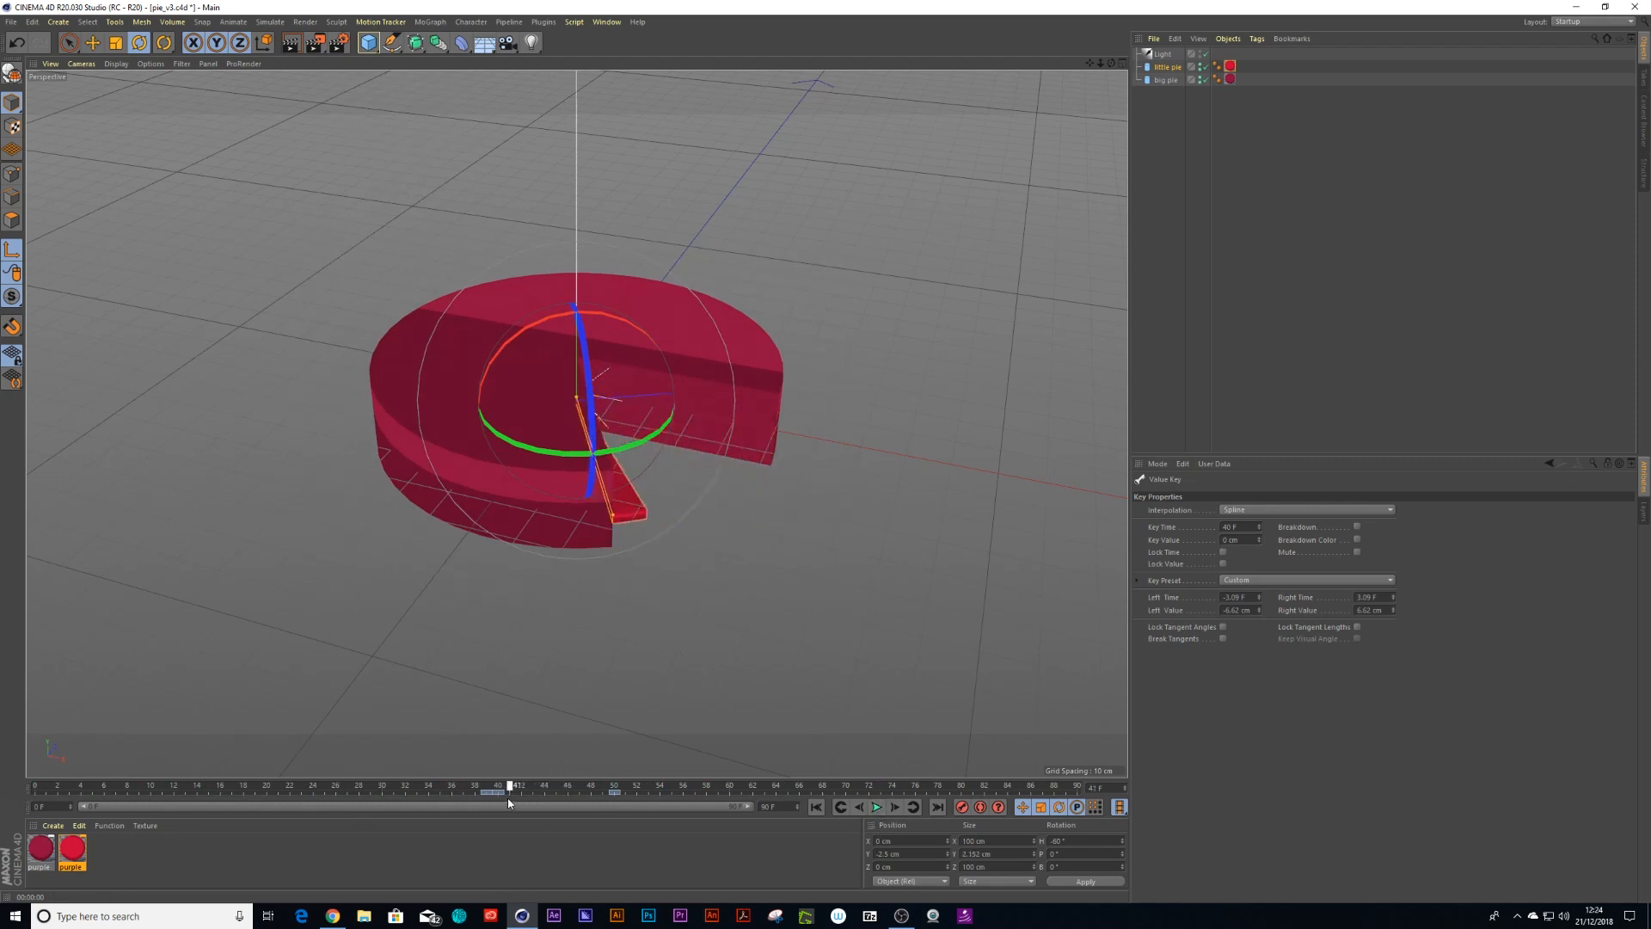
At frame 40, set the little pie's height to 10 cm and keyframe it
left_click(1230, 66)
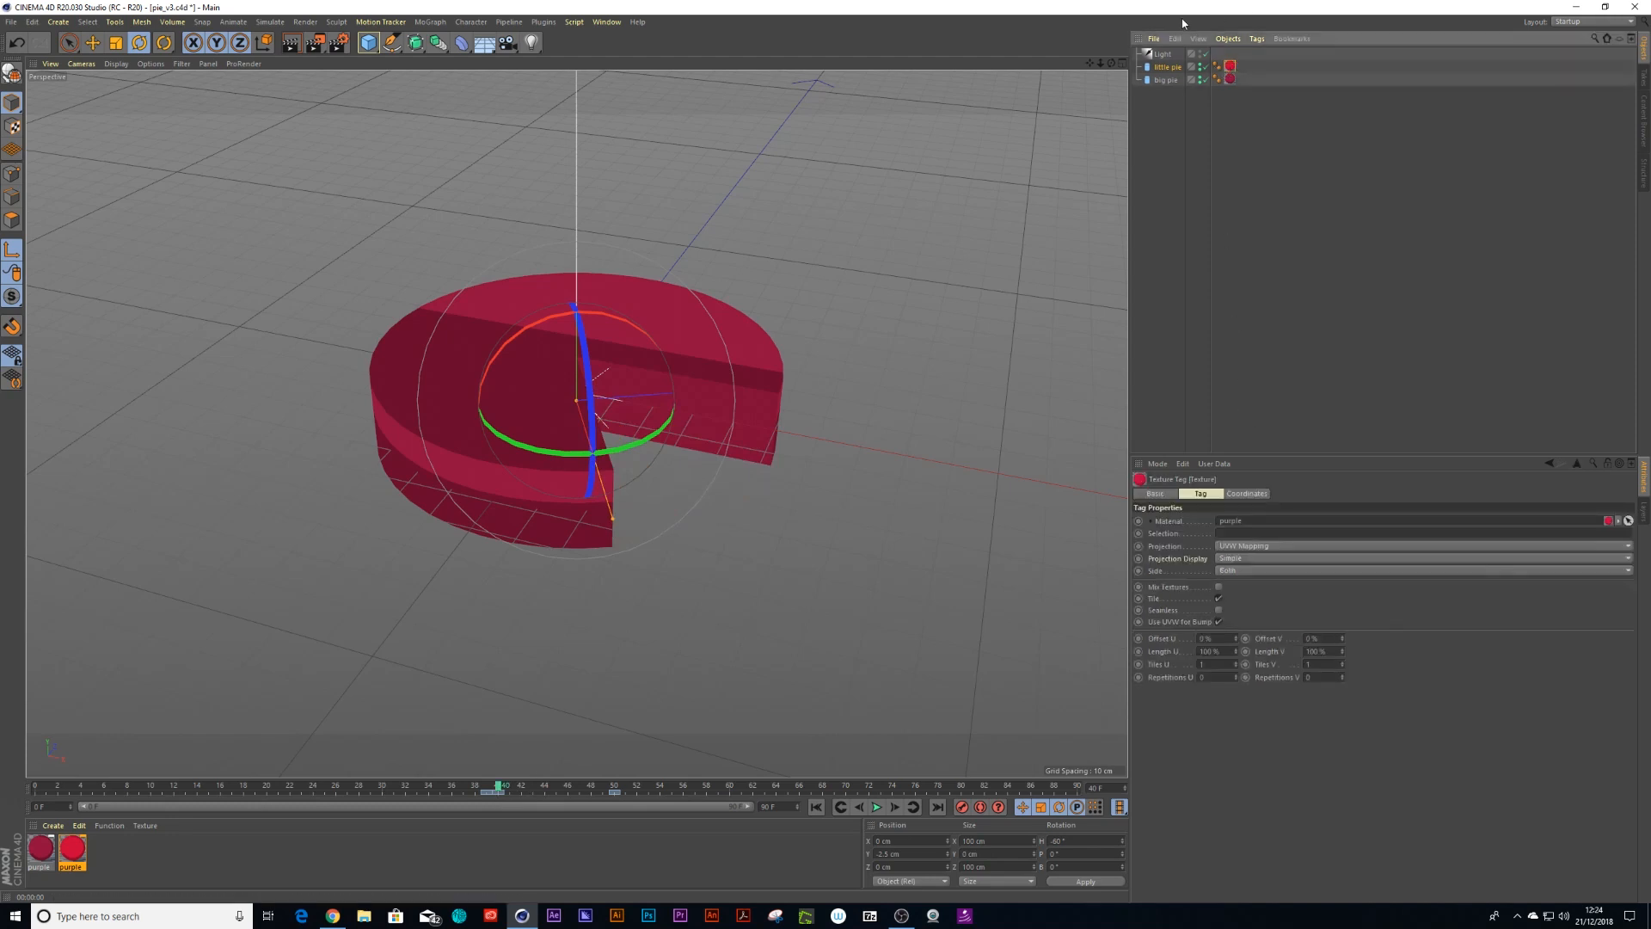
left_click(1170, 67)
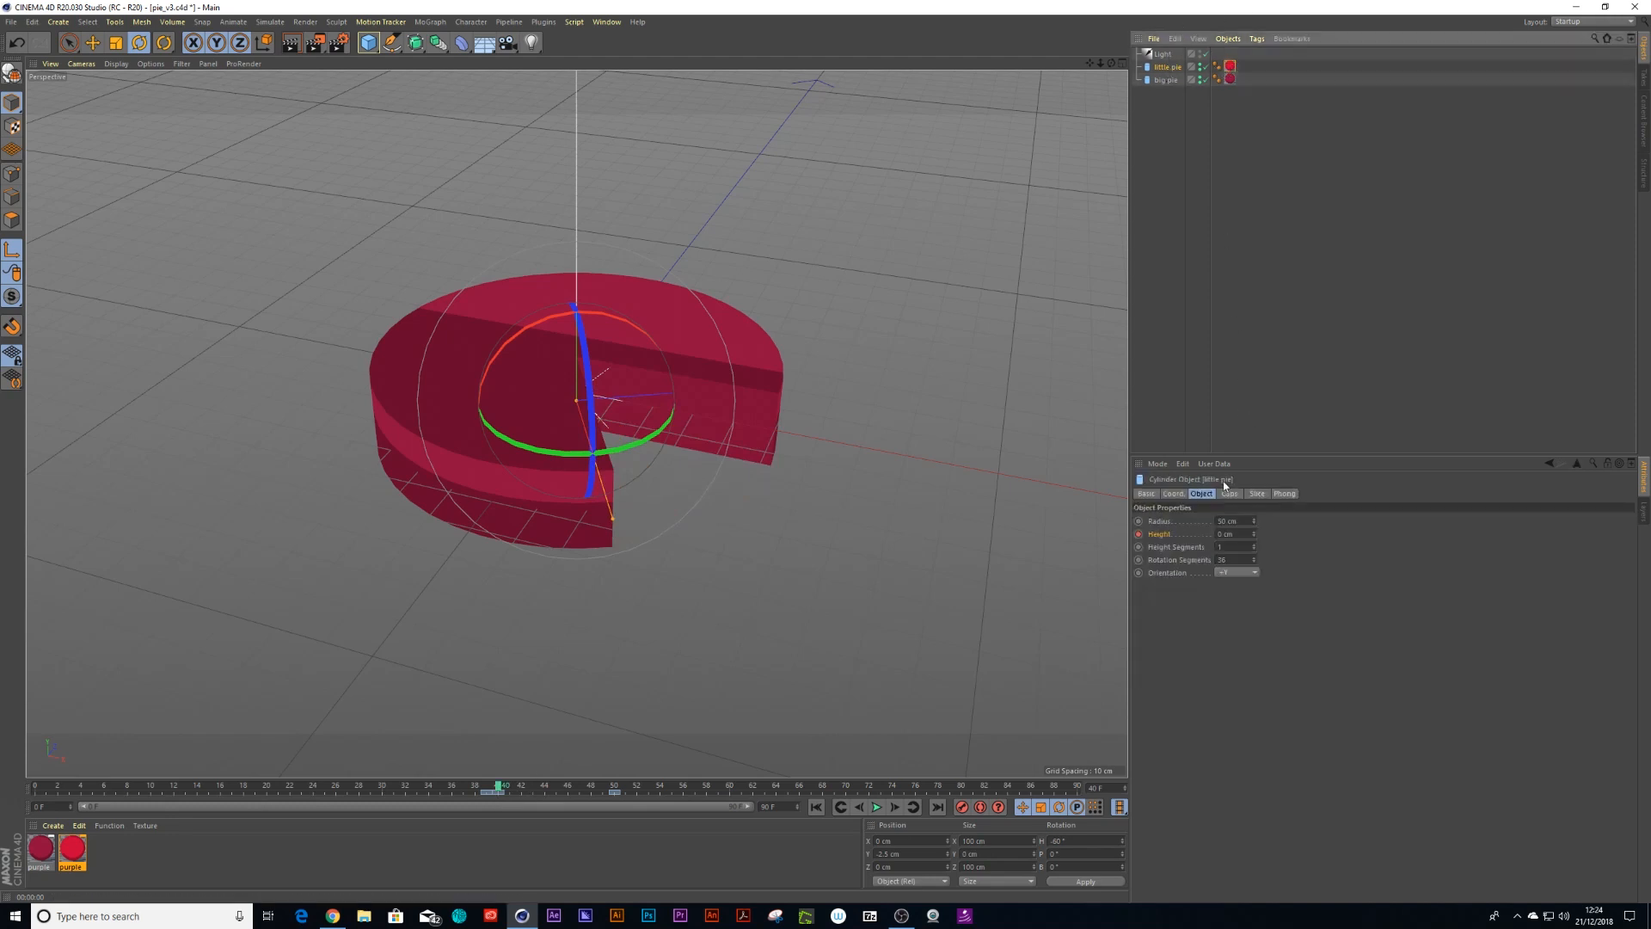
left_click(1239, 534)
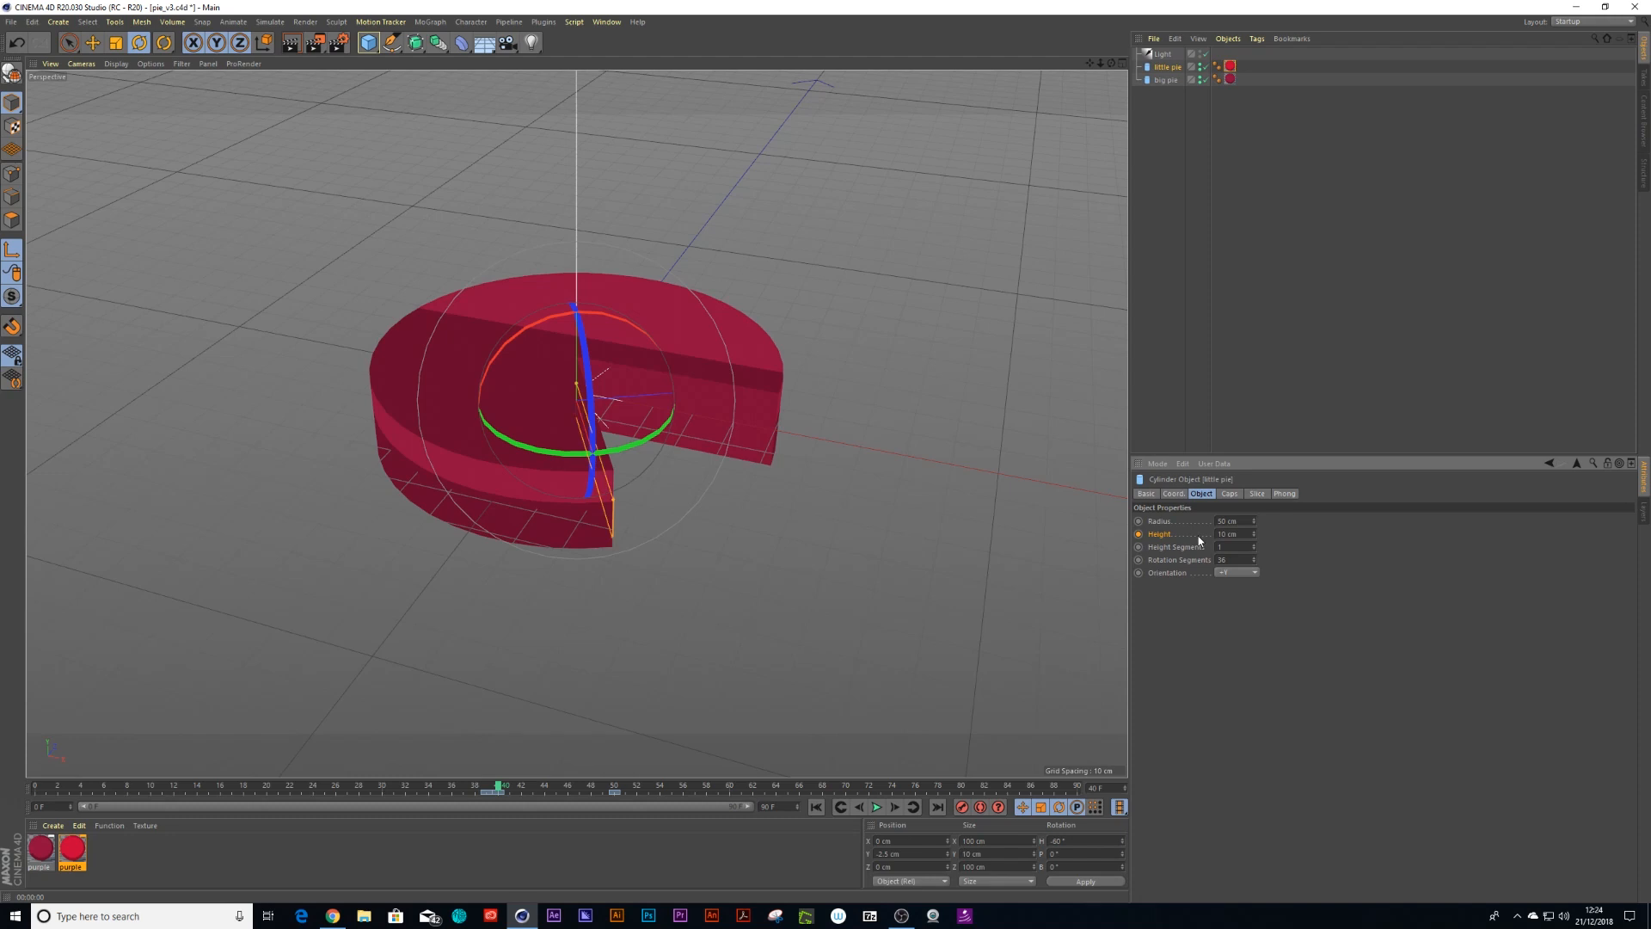
left_click(1138, 534)
Show the little pie's height F-curve, reshape the easing of its first key's tangent, and close the timeline
right_click(1137, 538)
mouse_move(1178, 543)
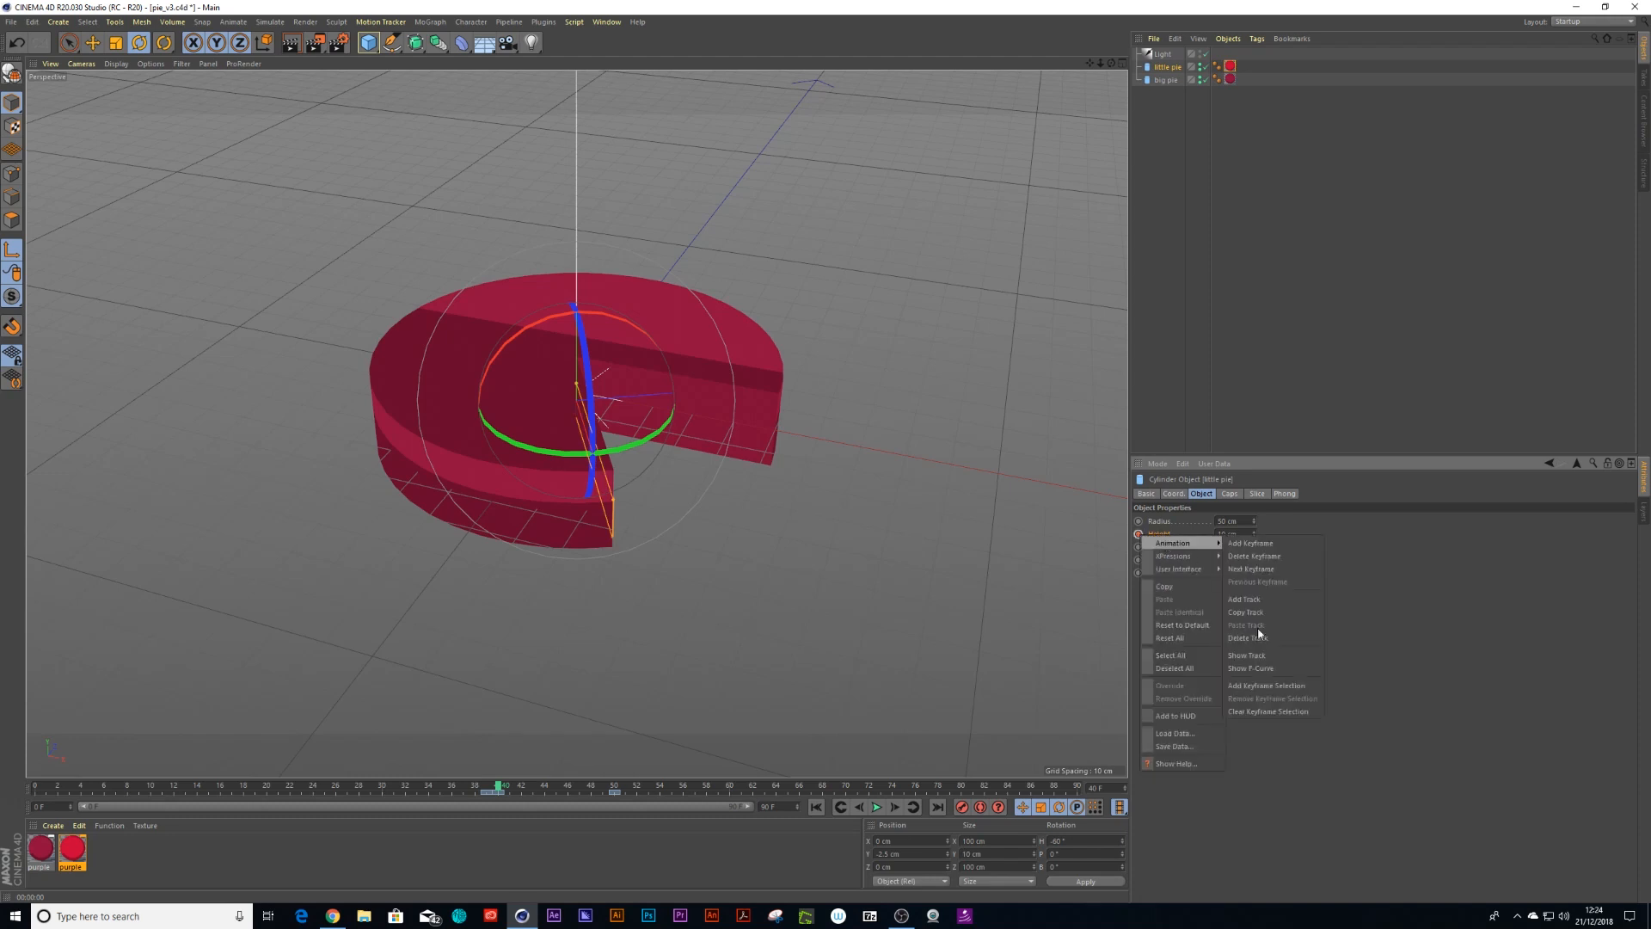
left_click(1271, 672)
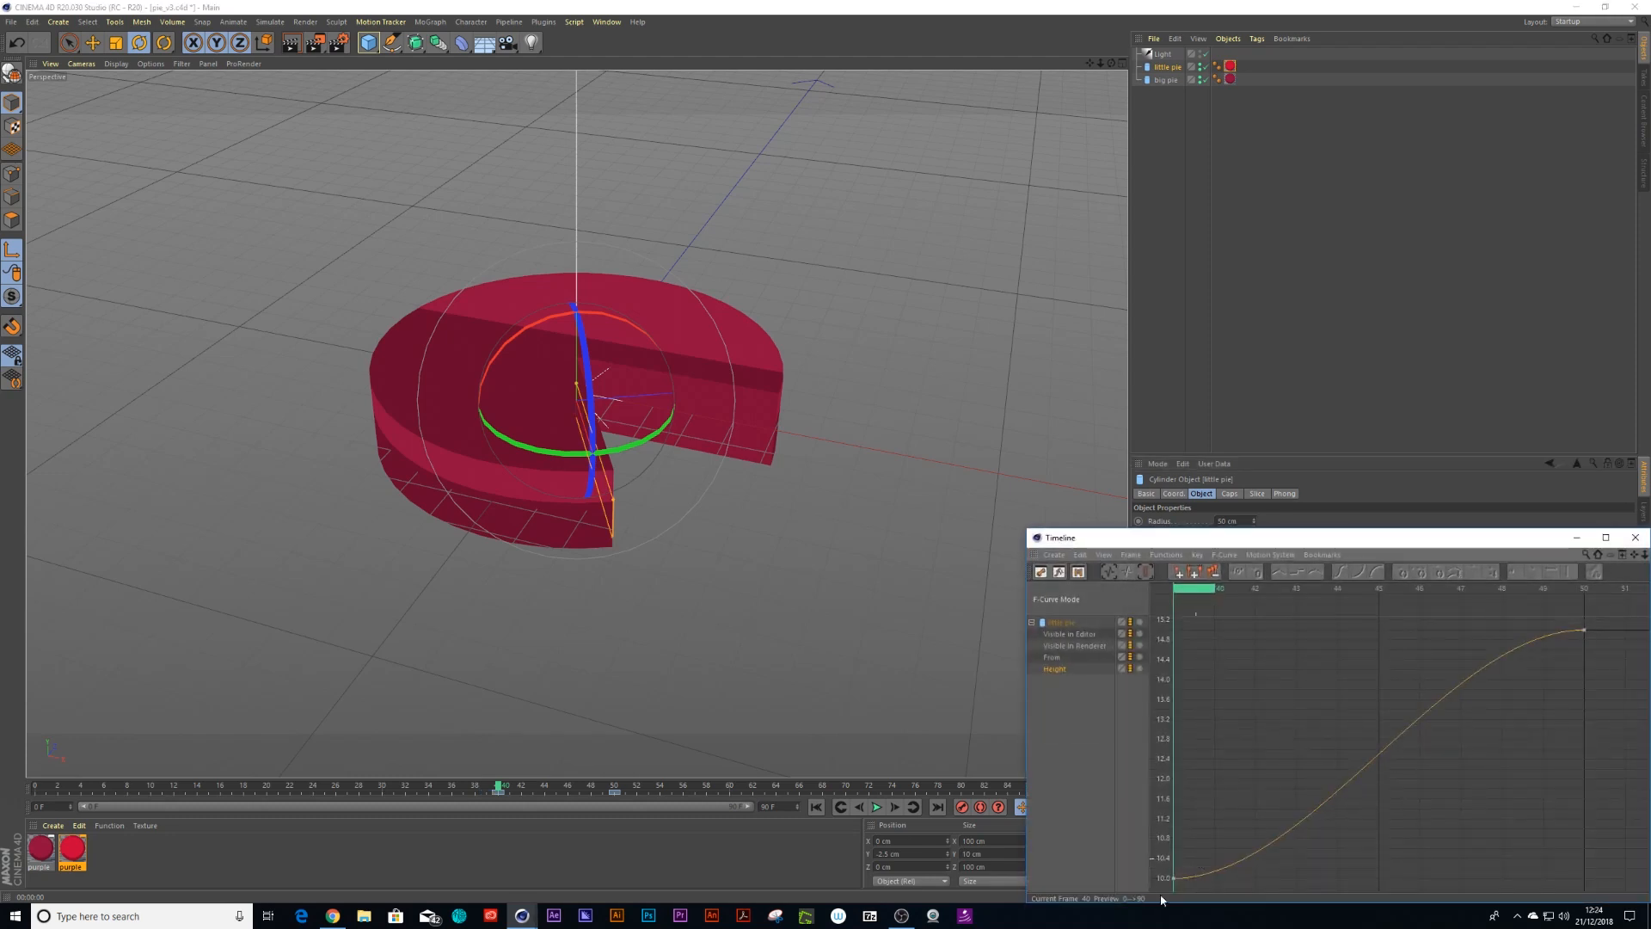
left_click_drag(1271, 876, 1294, 778)
left_click(1634, 538)
Play back the animation from the start to check the pies' growth
left_click(535, 789)
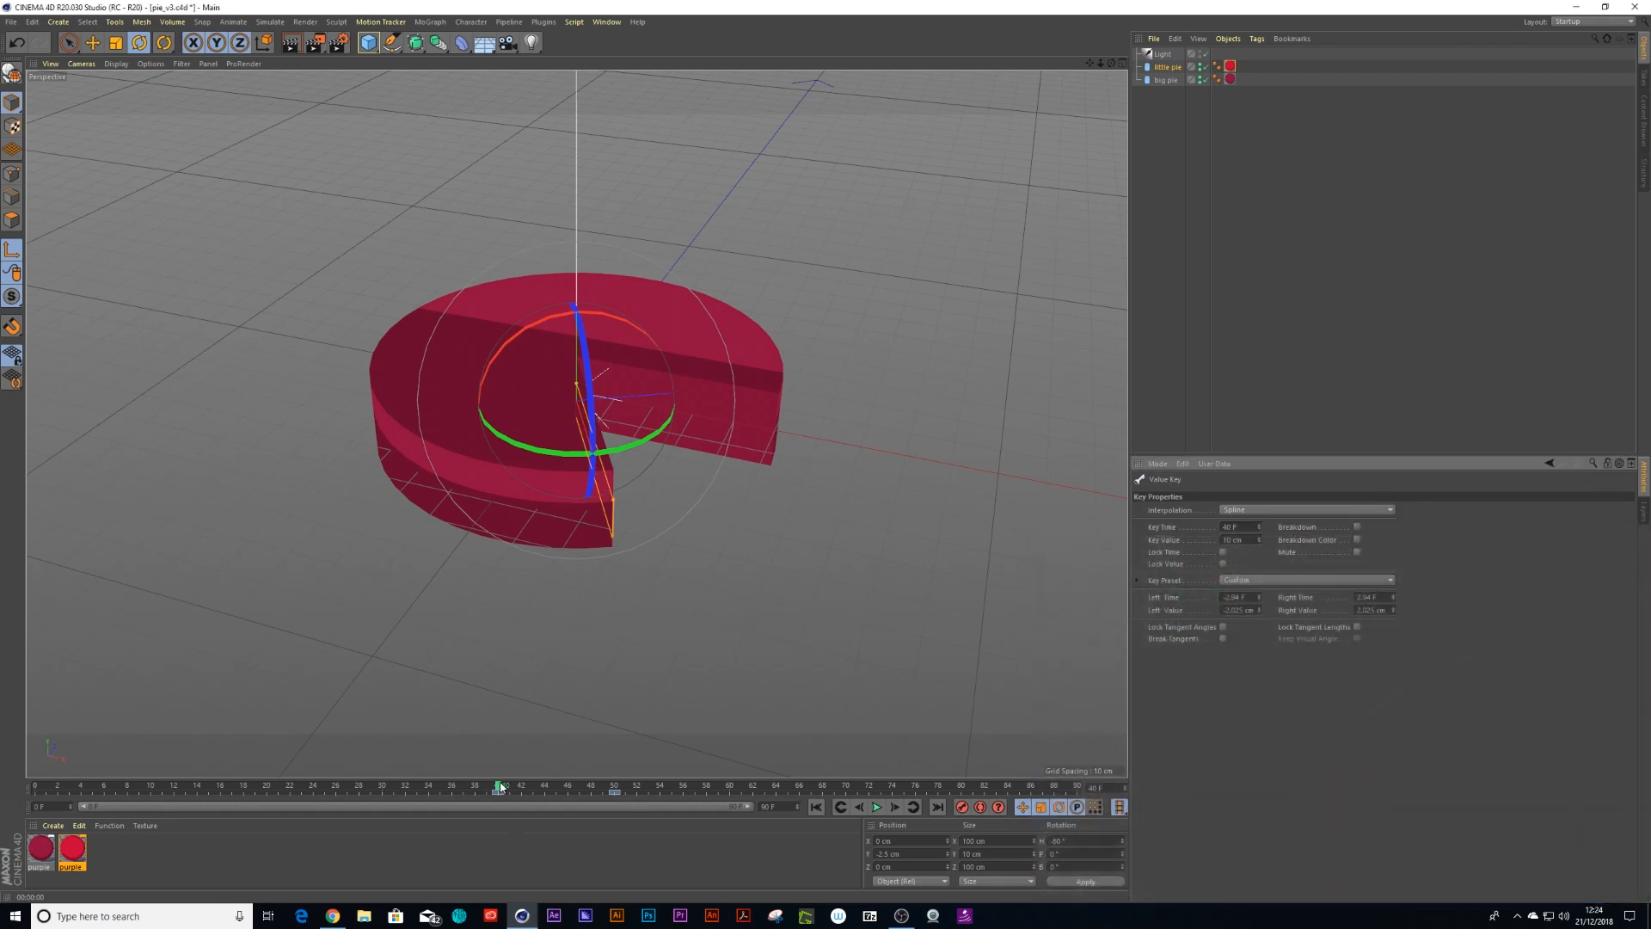
left_click_drag(536, 793, 32, 796)
key("F8")
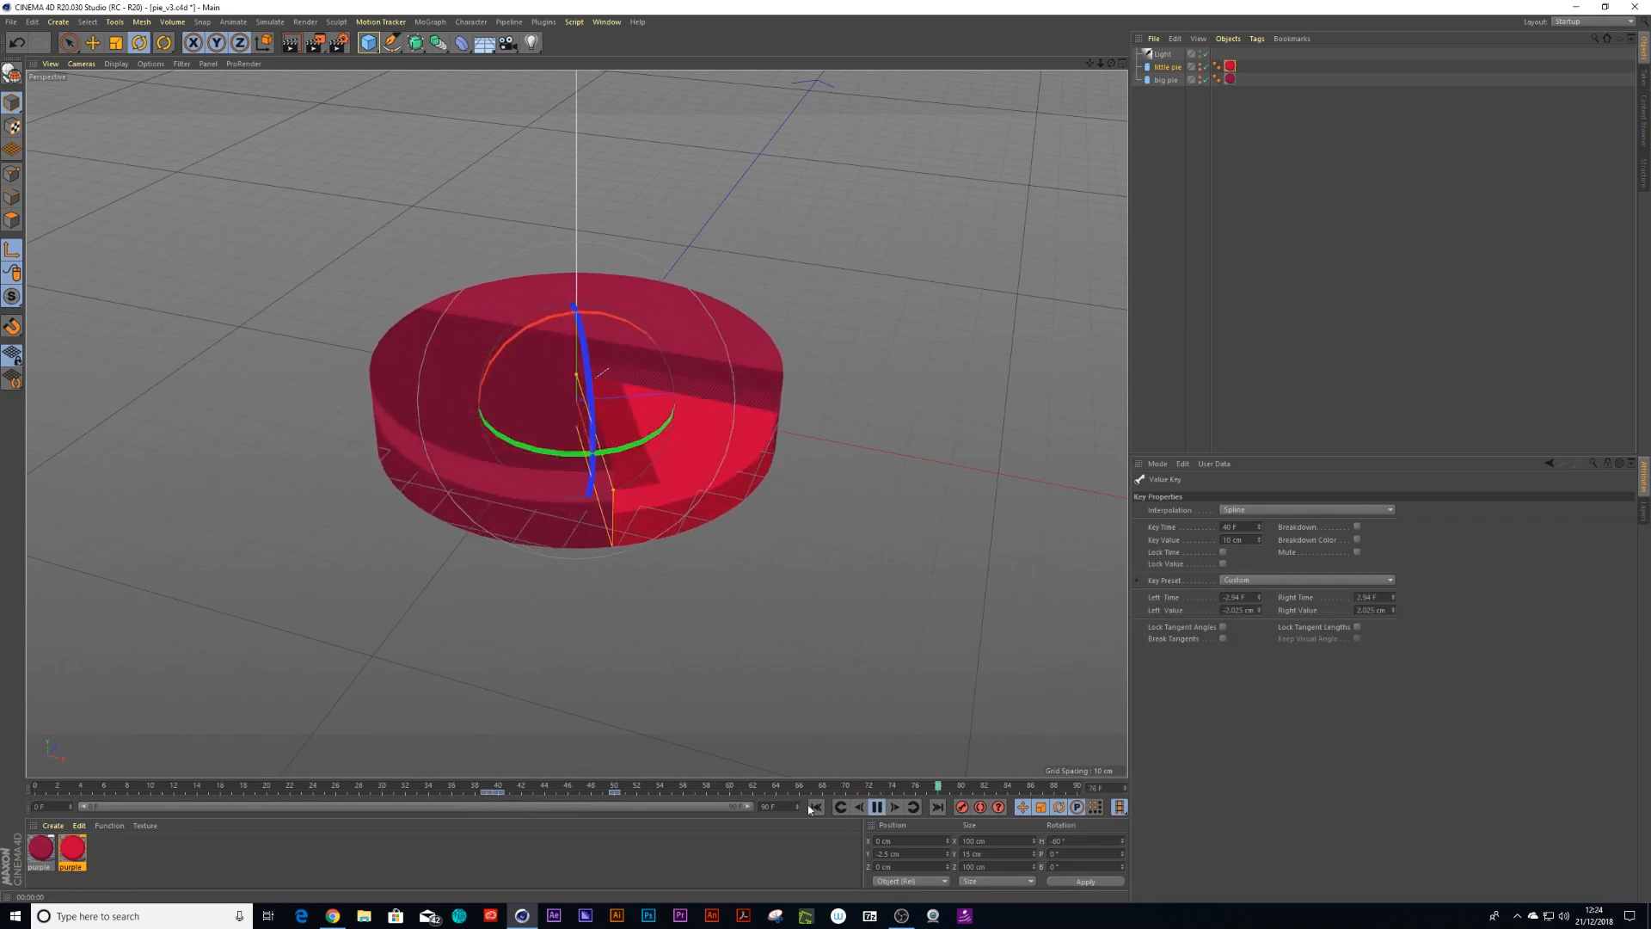
left_click(876, 807)
At frame 40, set the little pie's height to 15 cm
left_click(497, 791)
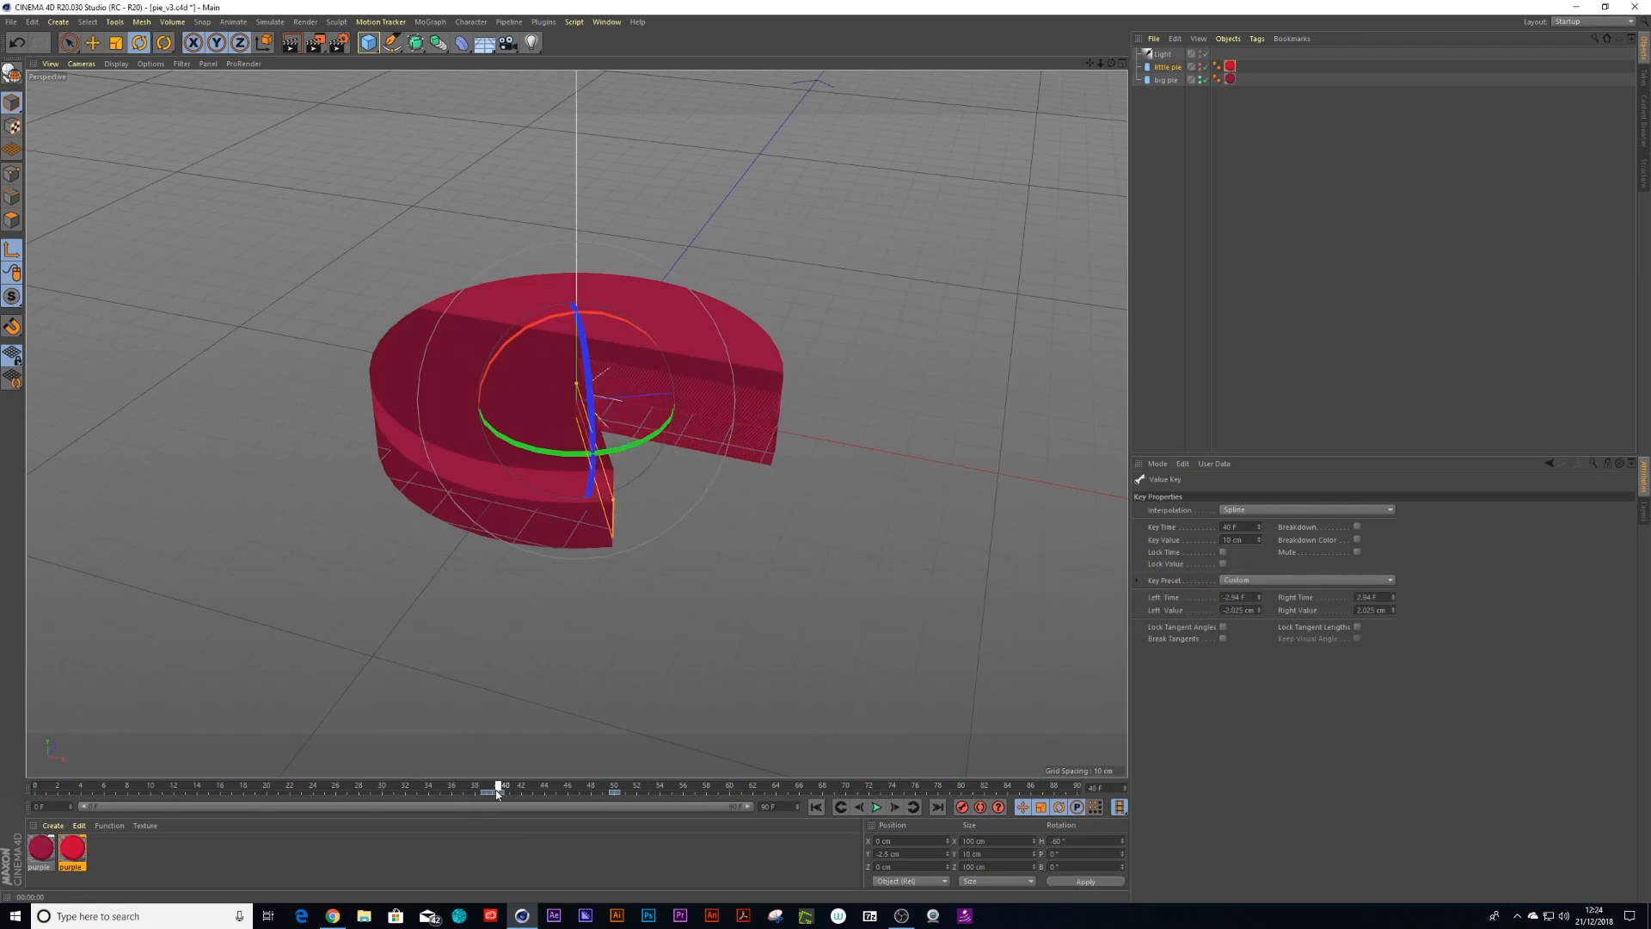
left_click(1166, 79)
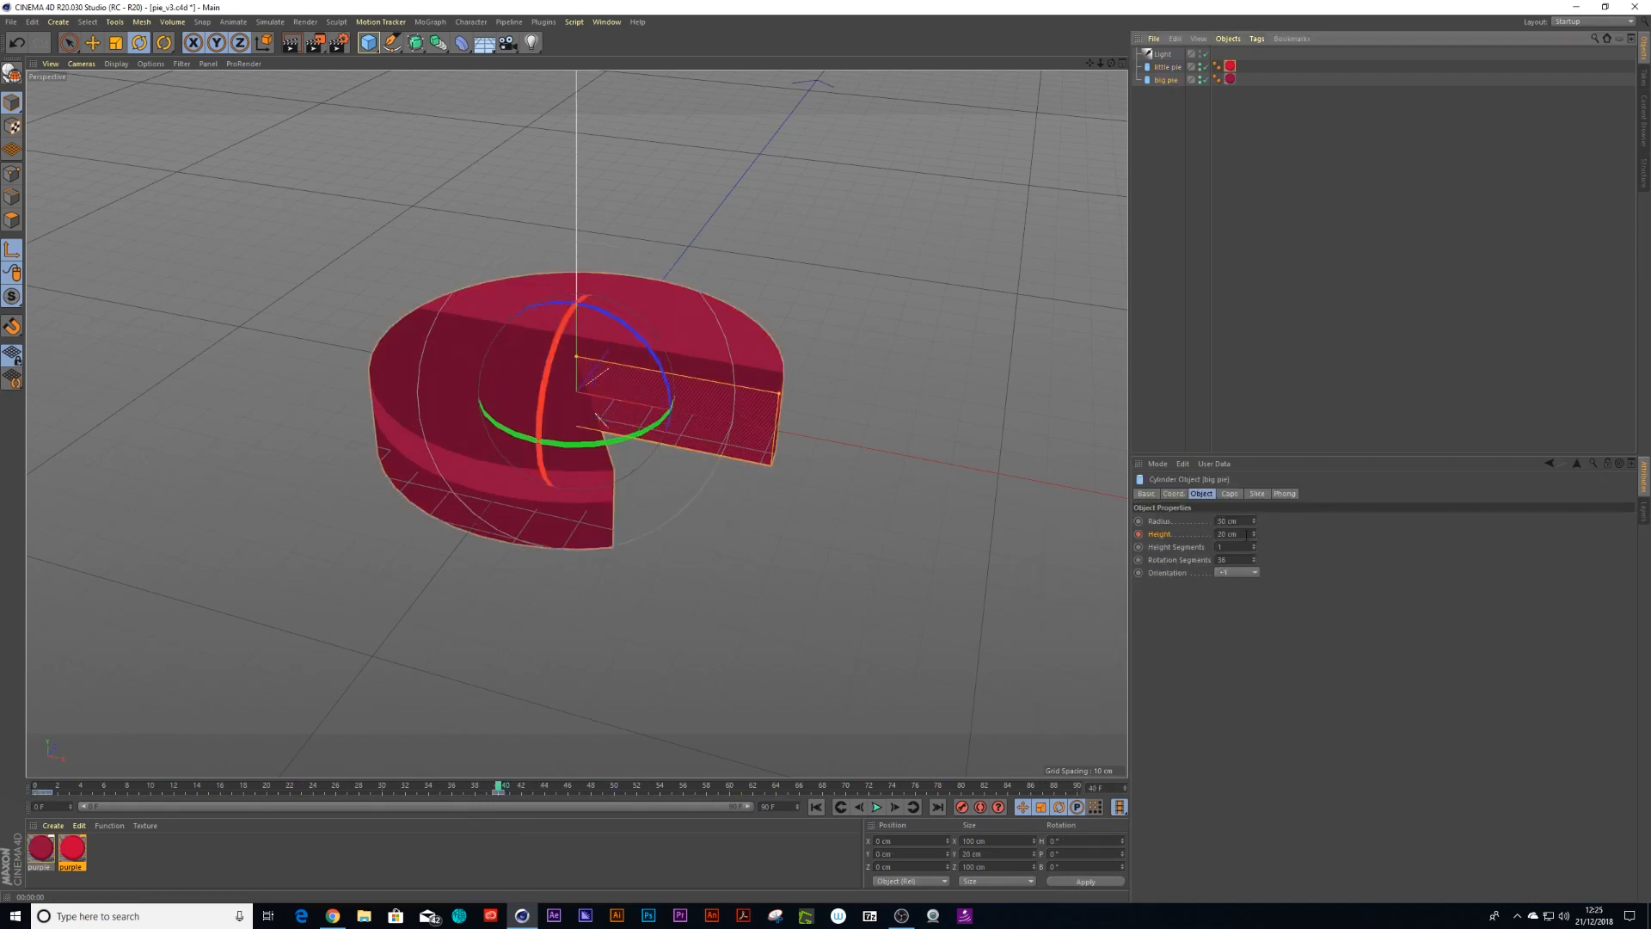
left_click(1167, 67)
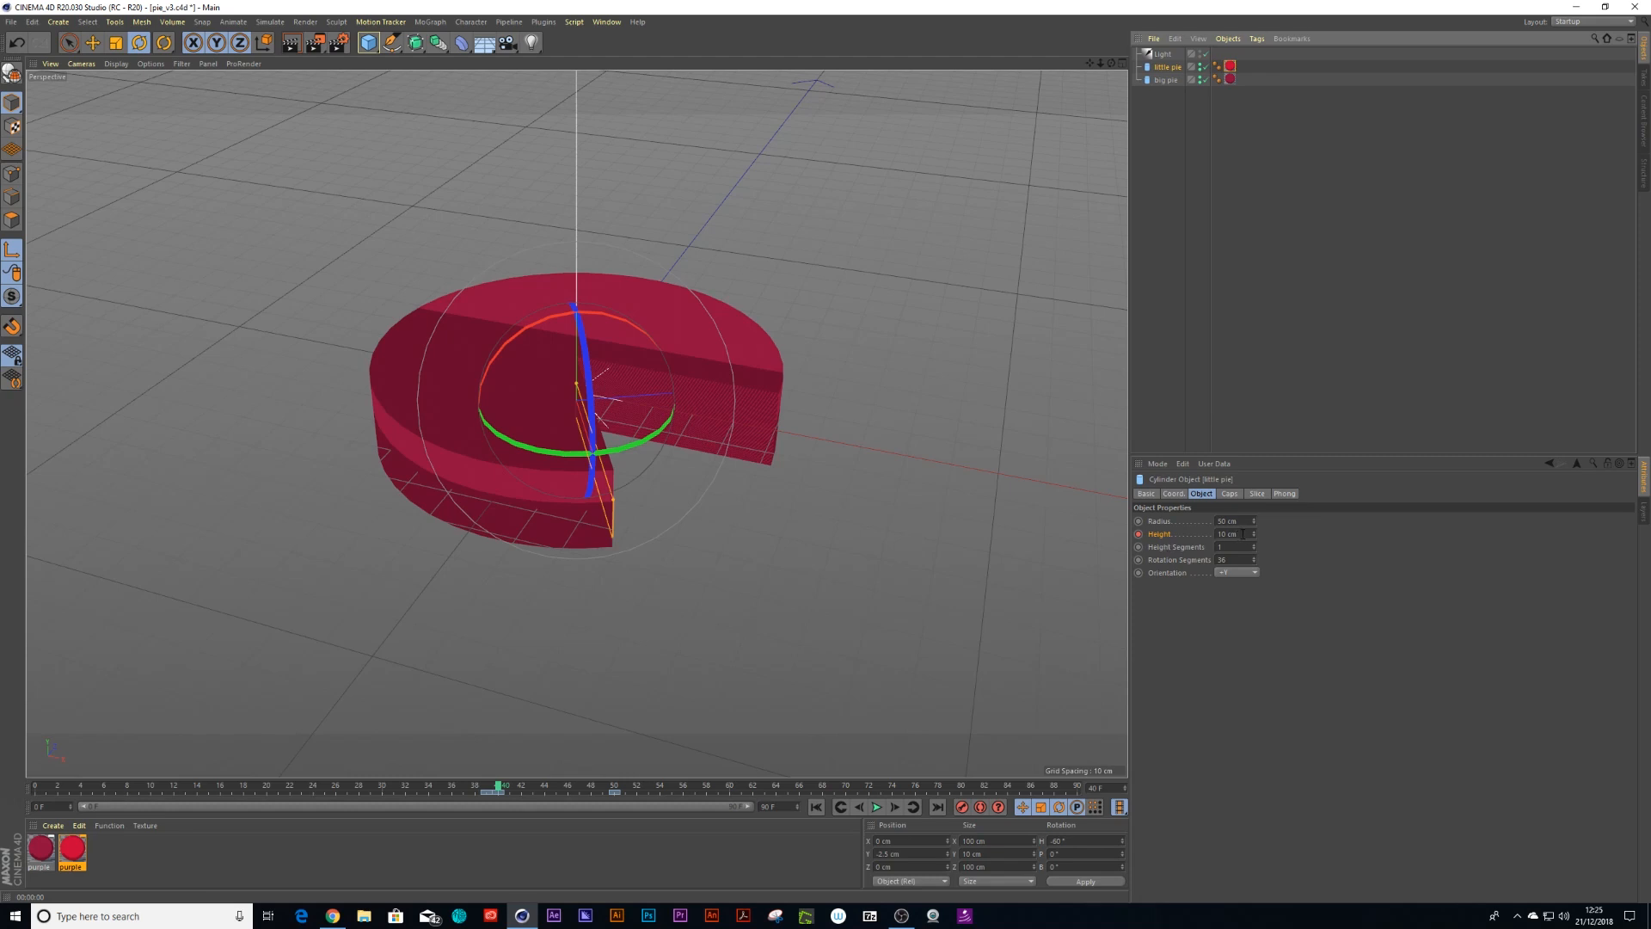
double_click(1235, 534)
type("15")
key("Return")
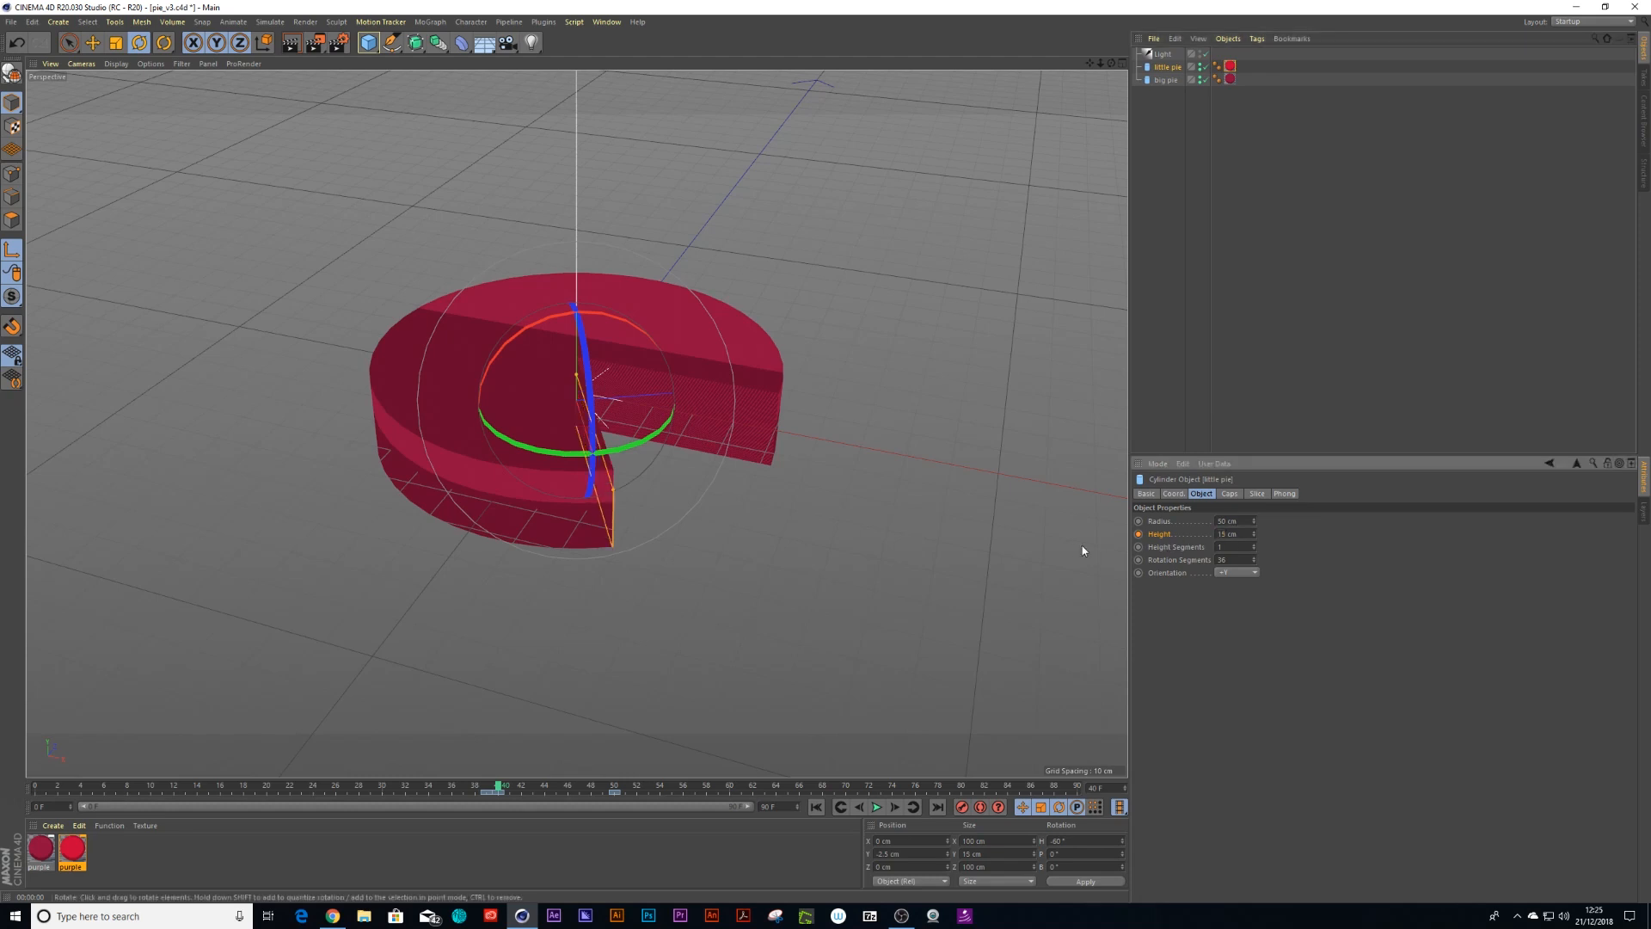
Play back the animation from the start and save the scene
left_click(346, 785)
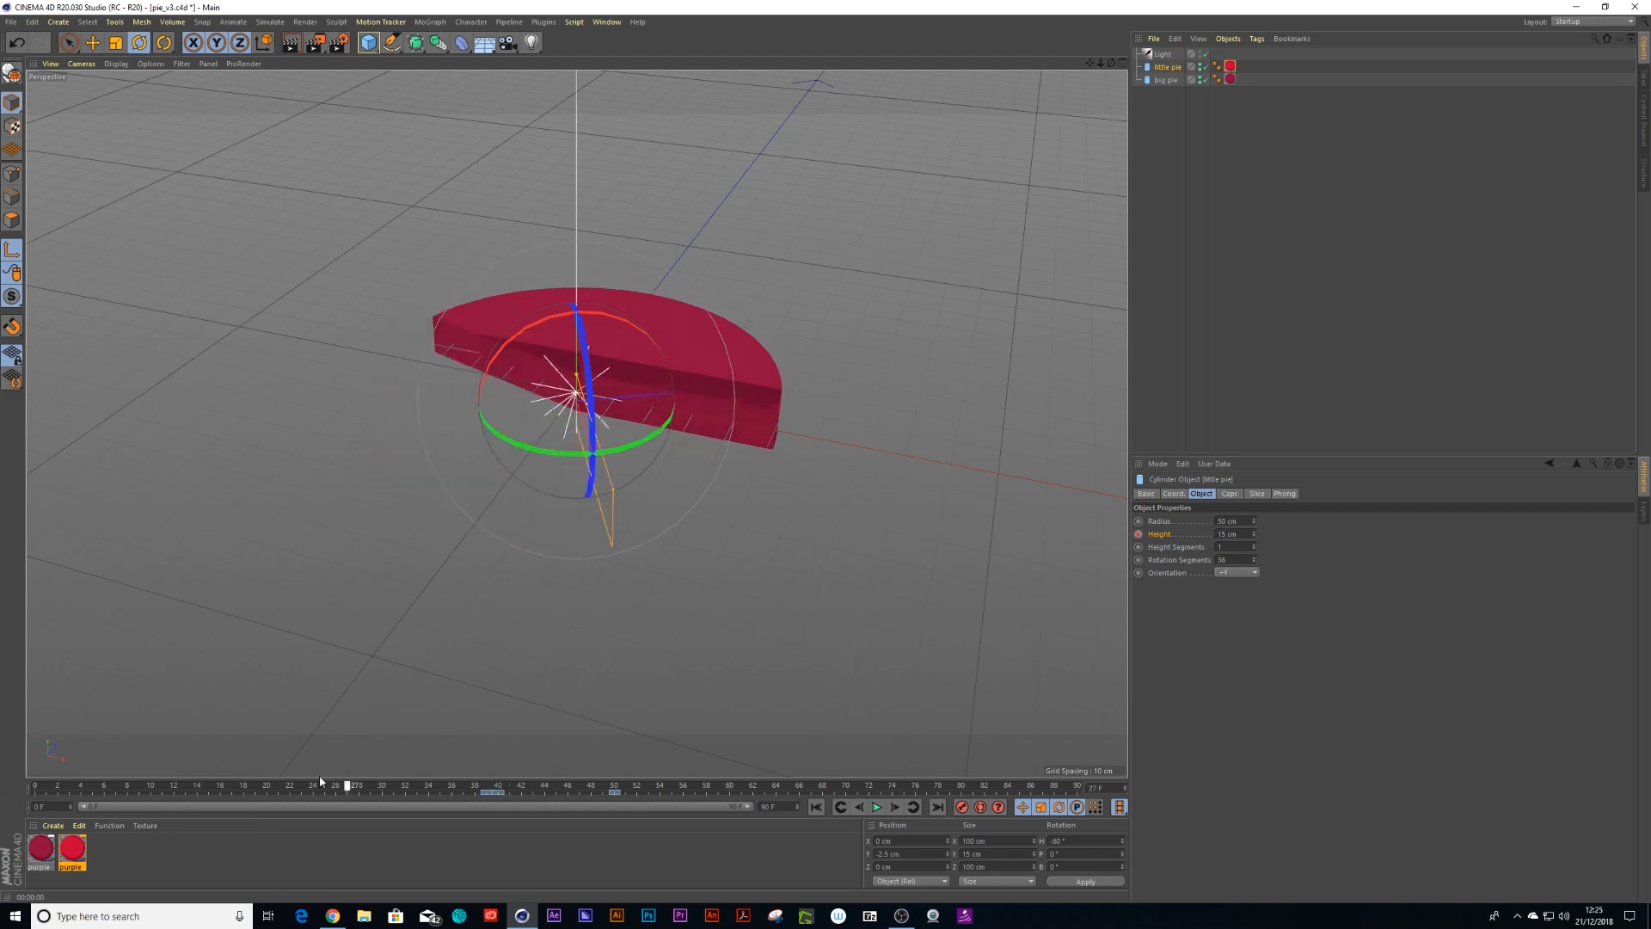
left_click_drag(320, 782, 20, 781)
key("F8")
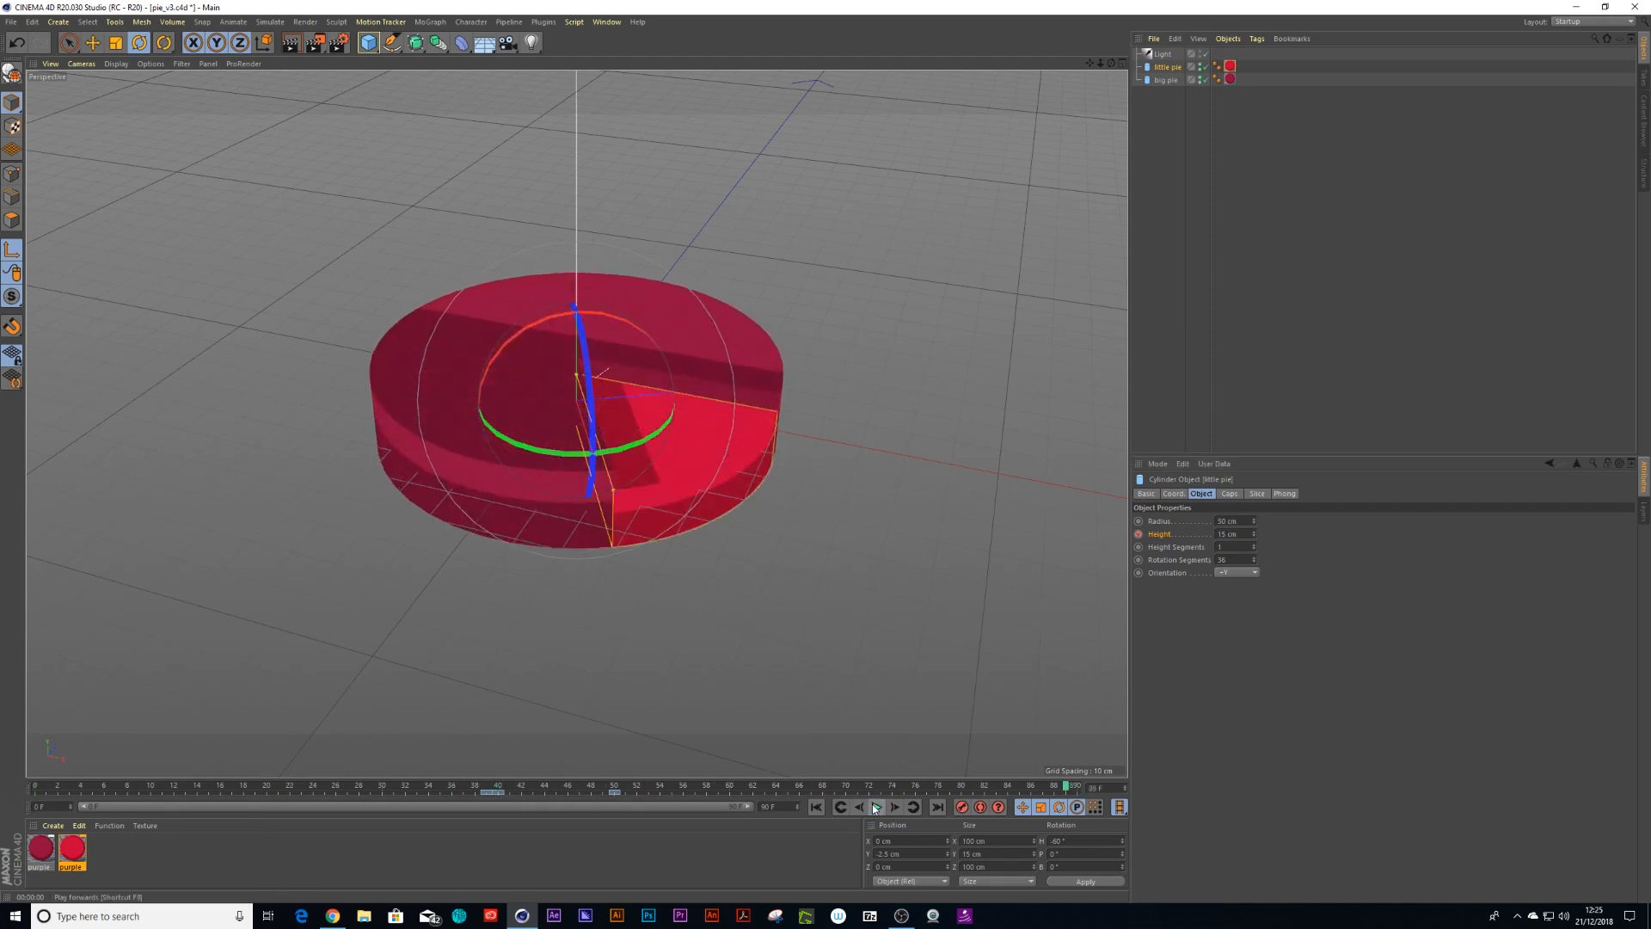
key("ctrl+s")
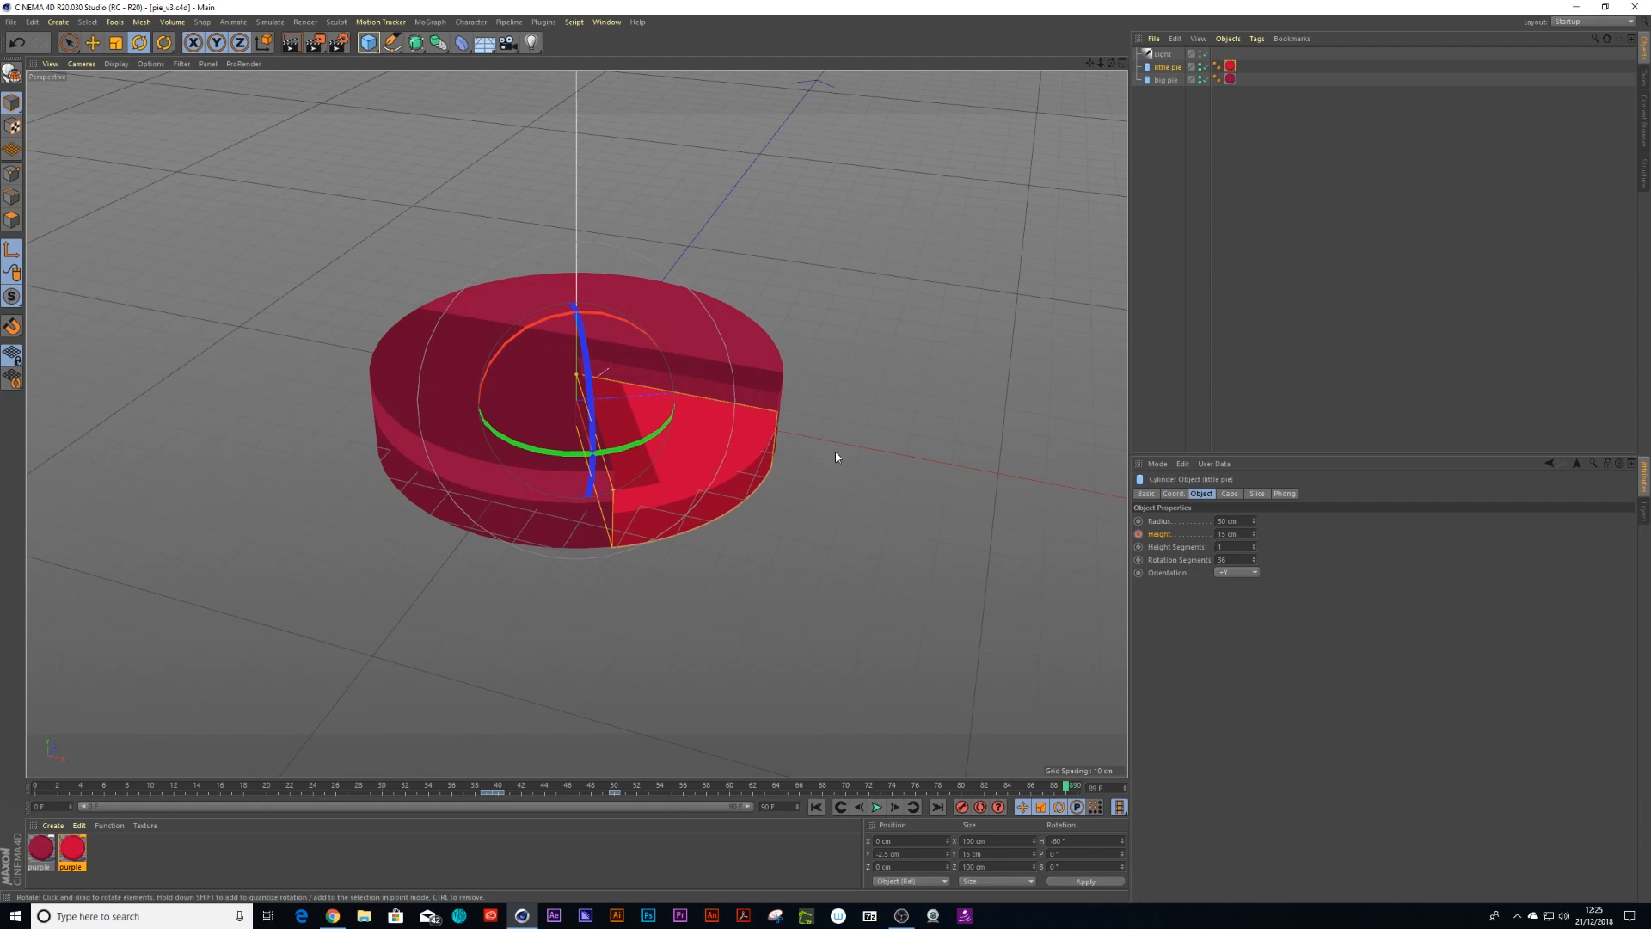
In the render settings, save the output as PNG at 16 Bit/Channel with an alpha channel
left_click(345, 42)
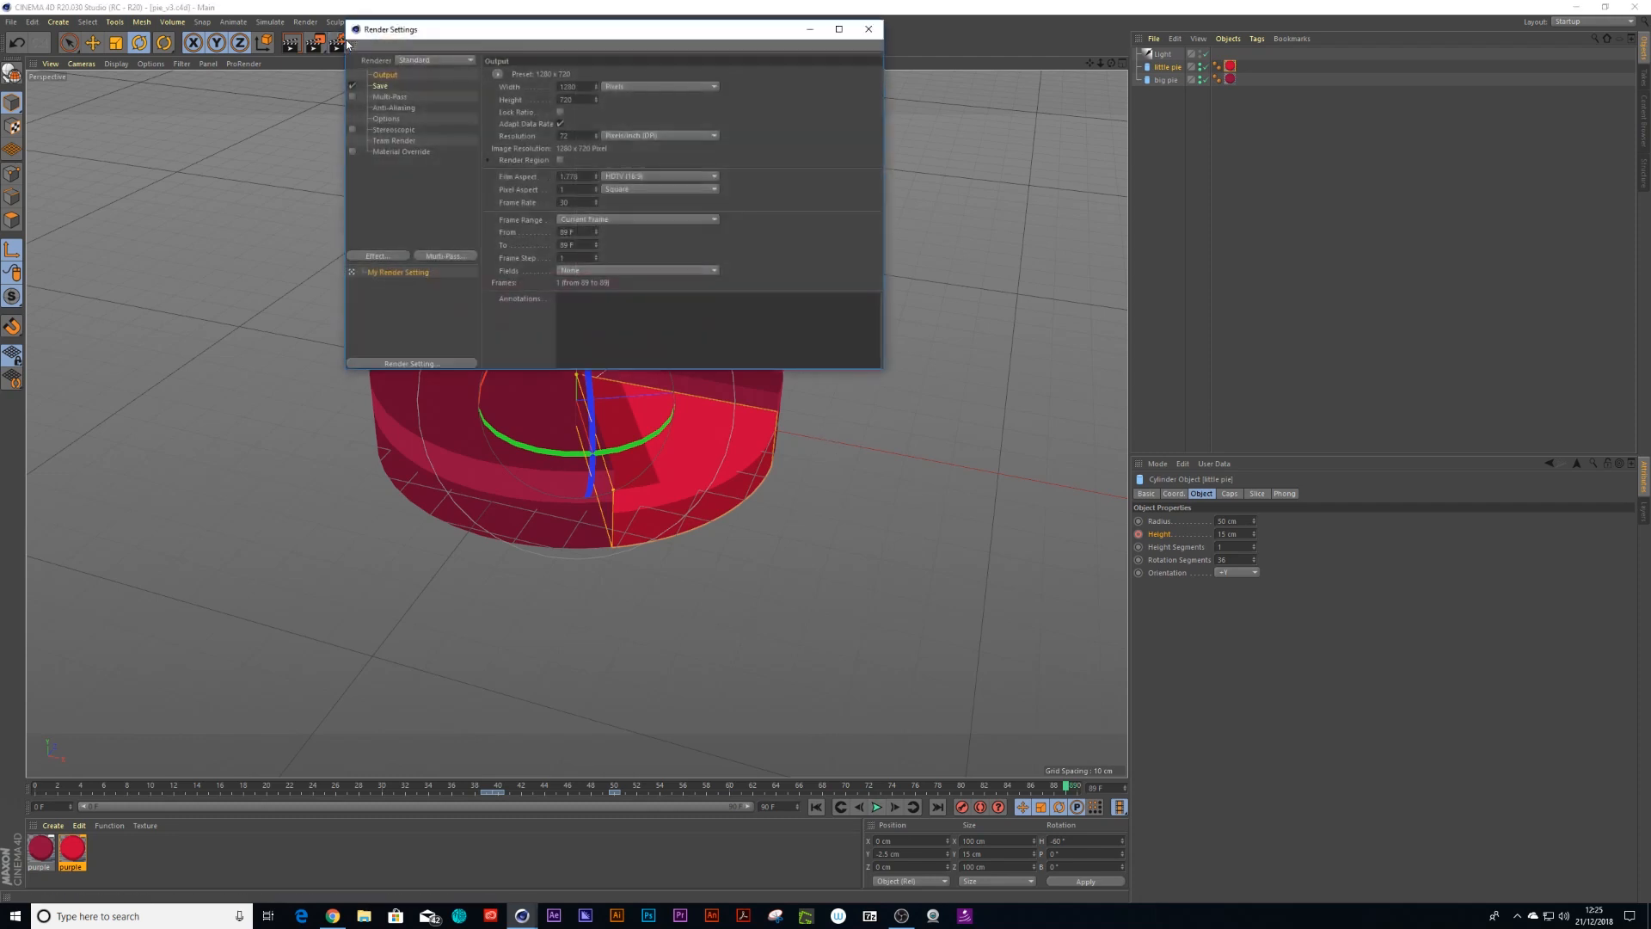
left_click(381, 86)
left_click(623, 111)
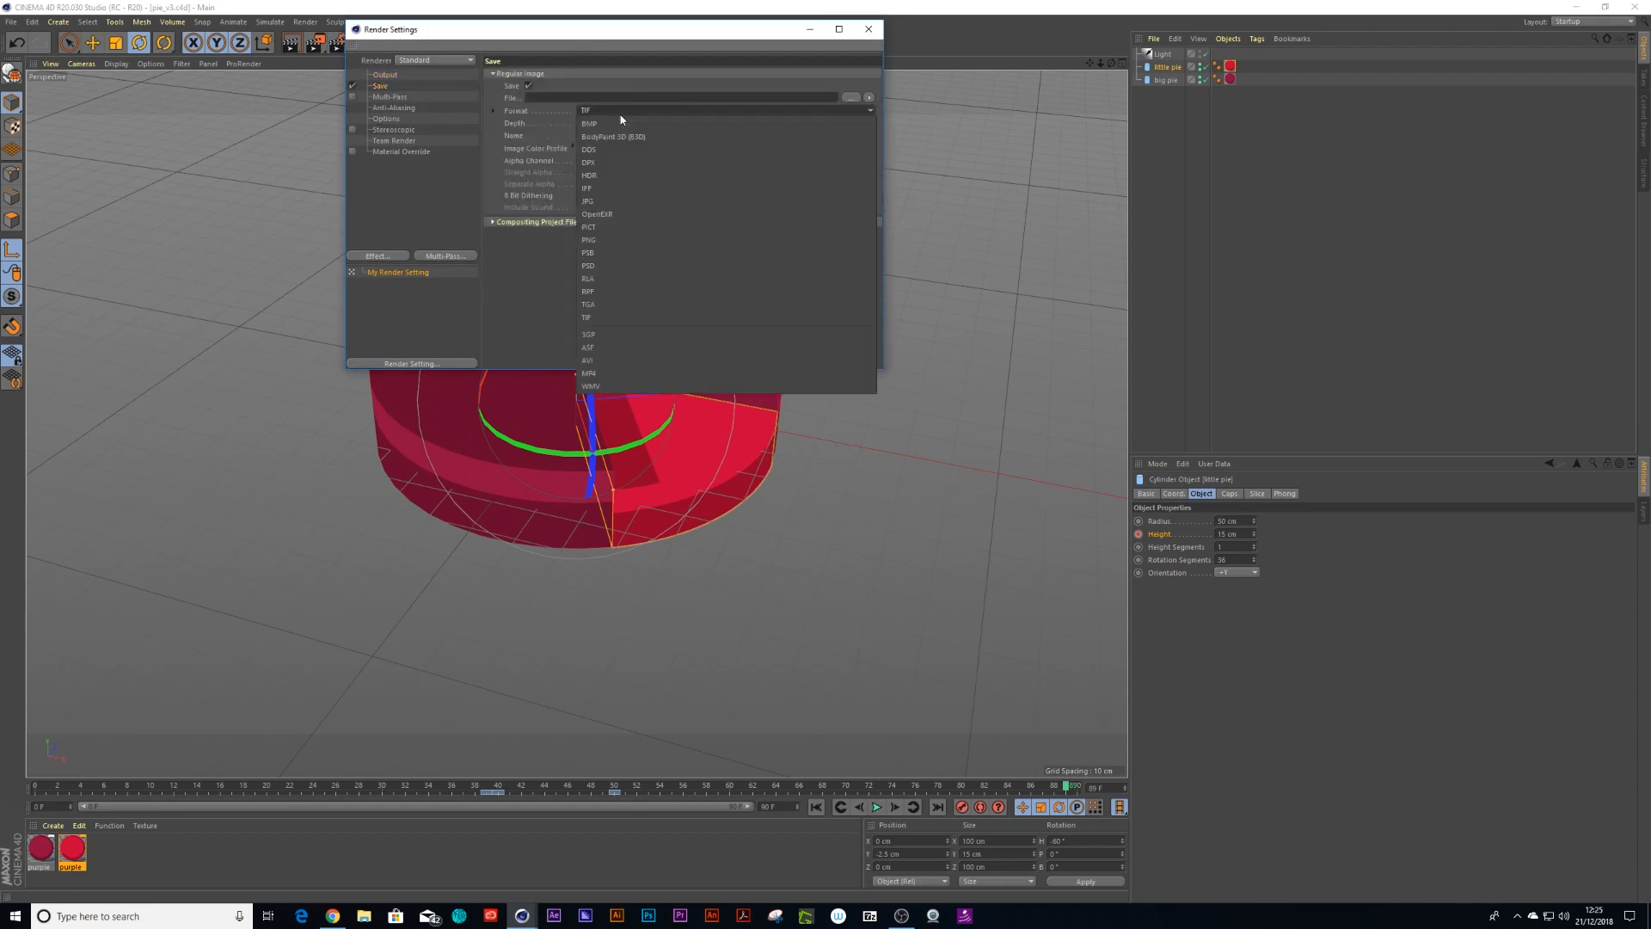
left_click(602, 240)
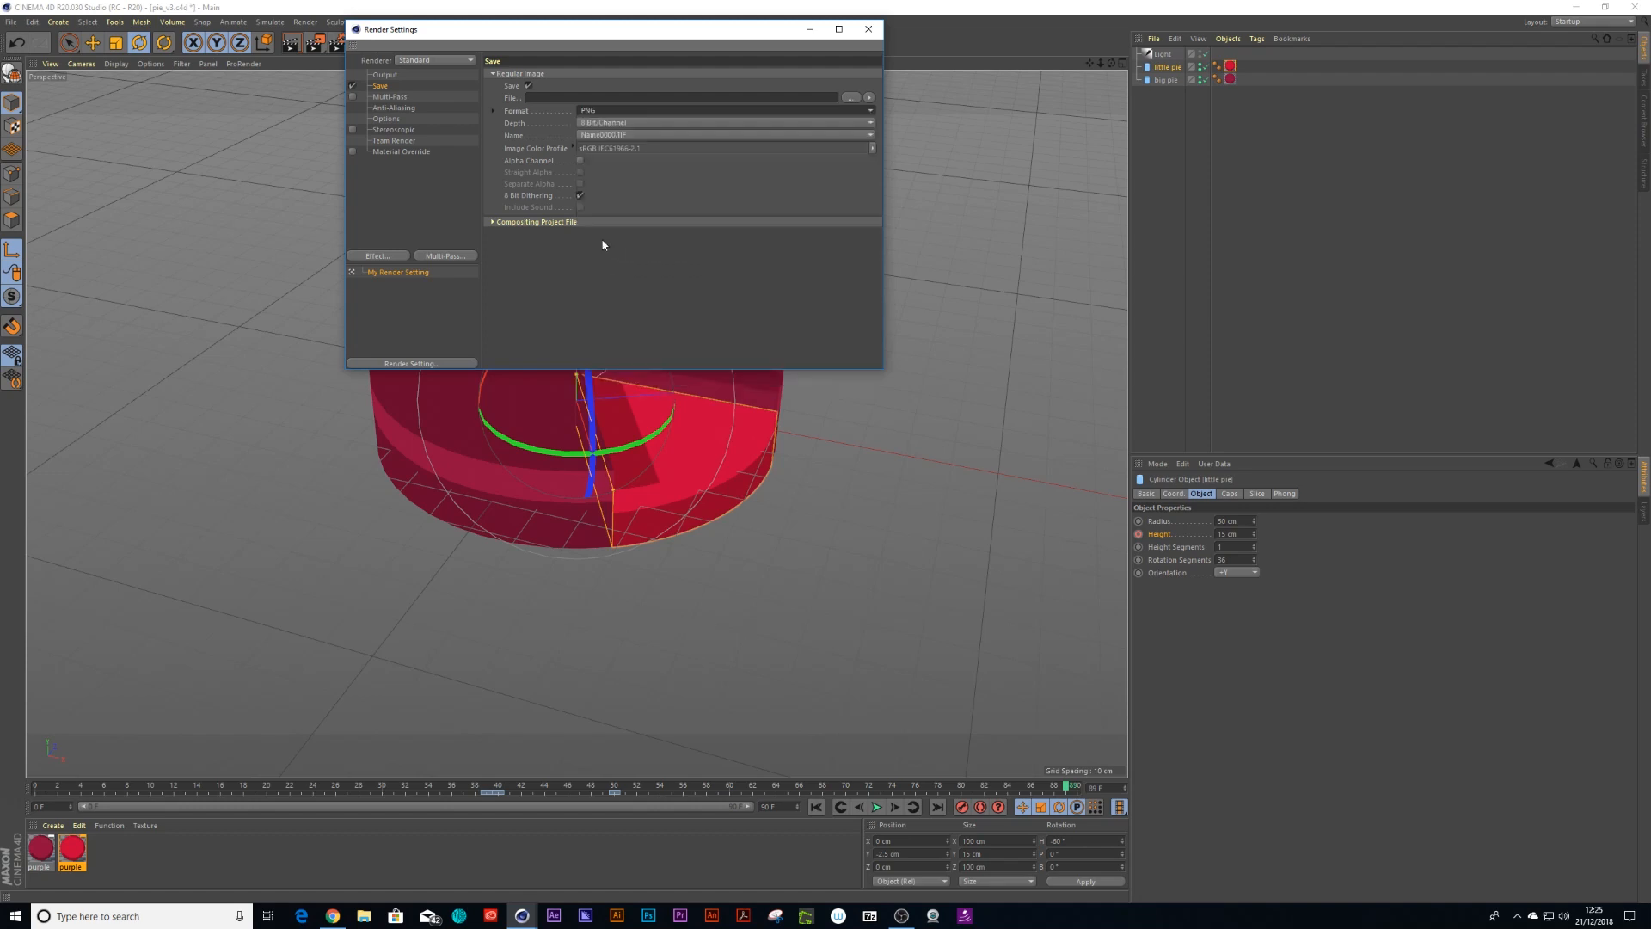
left_click(607, 123)
left_click(597, 147)
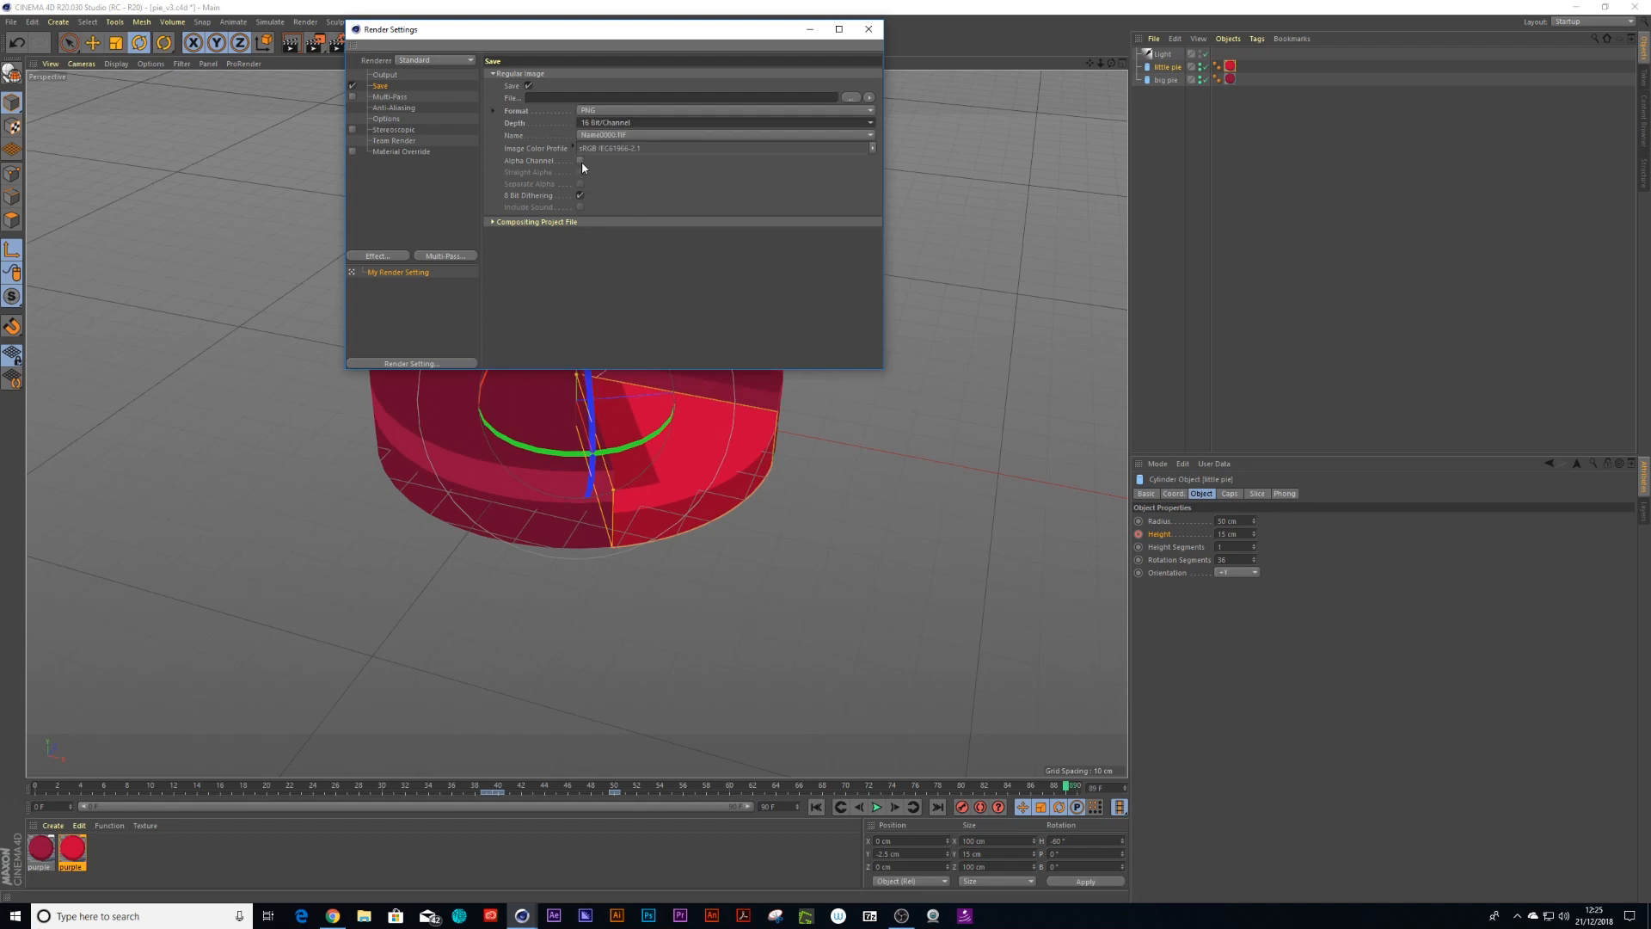
left_click(581, 160)
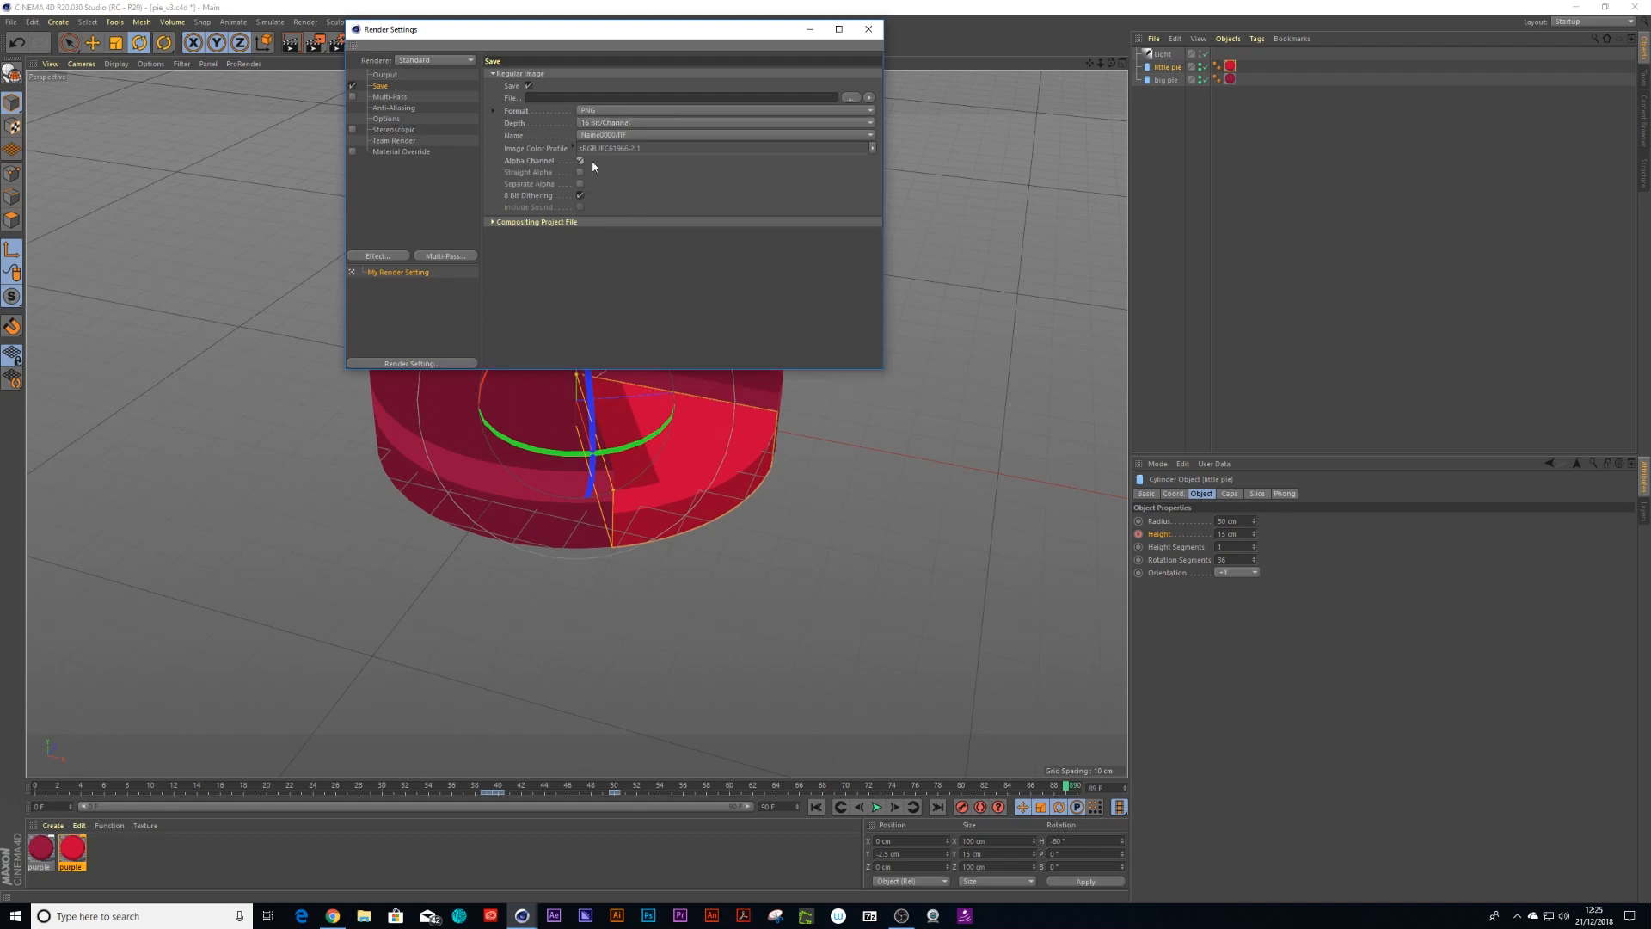
Set the render save path to the pie_pngs folder inside (footage) and close the render settings
left_click(849, 96)
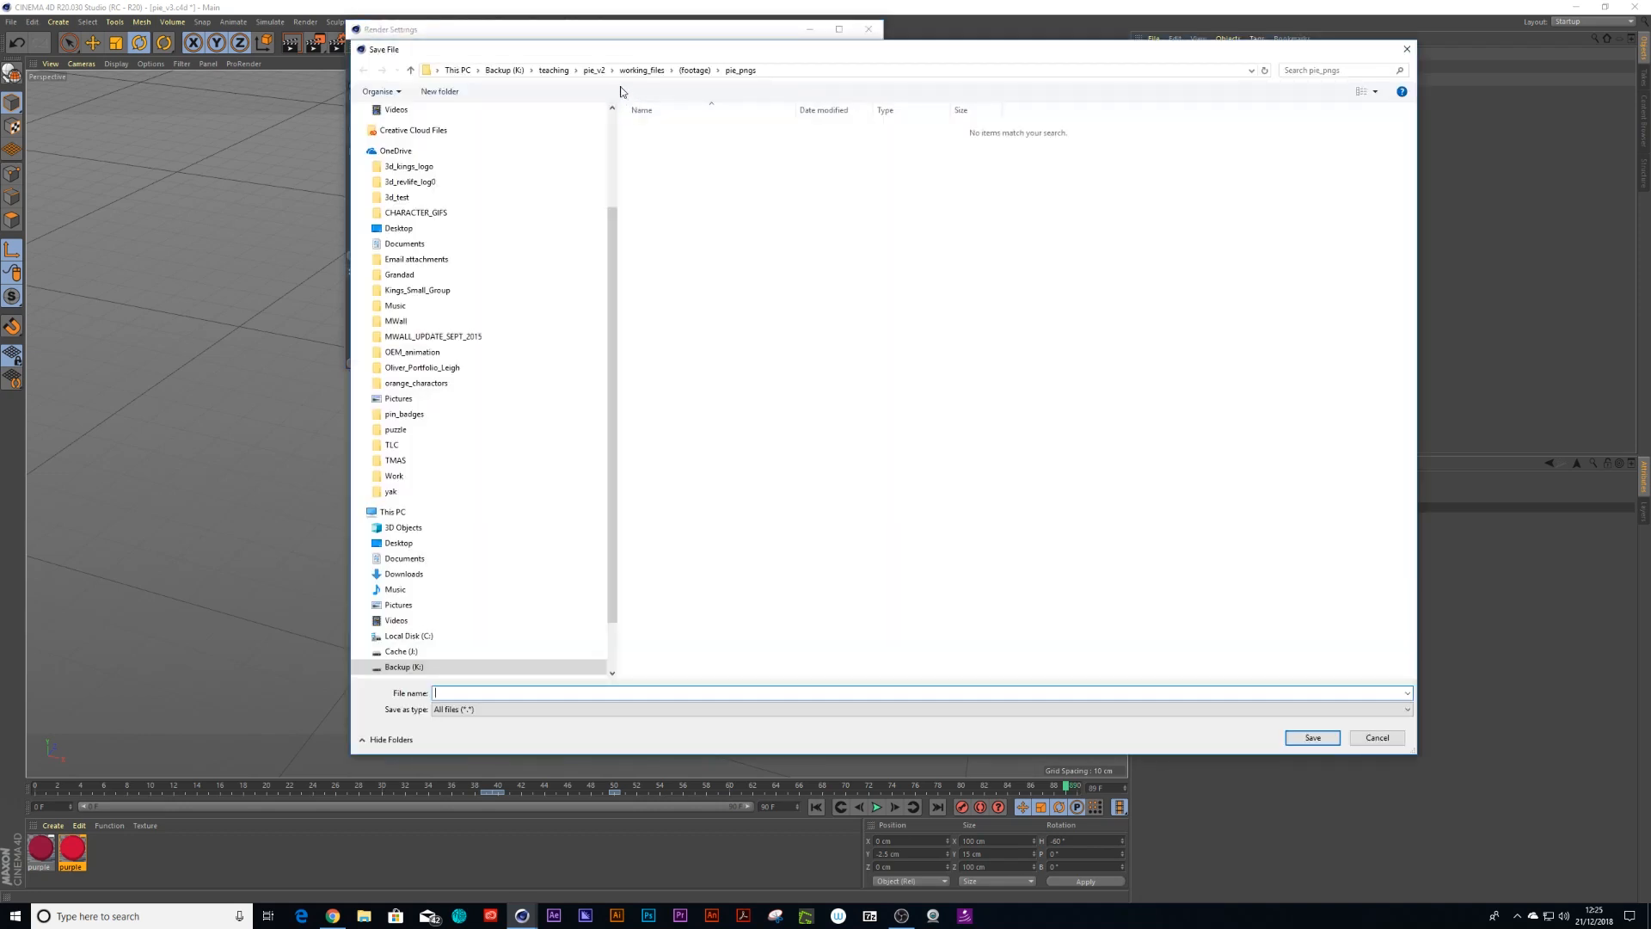
left_click(641, 70)
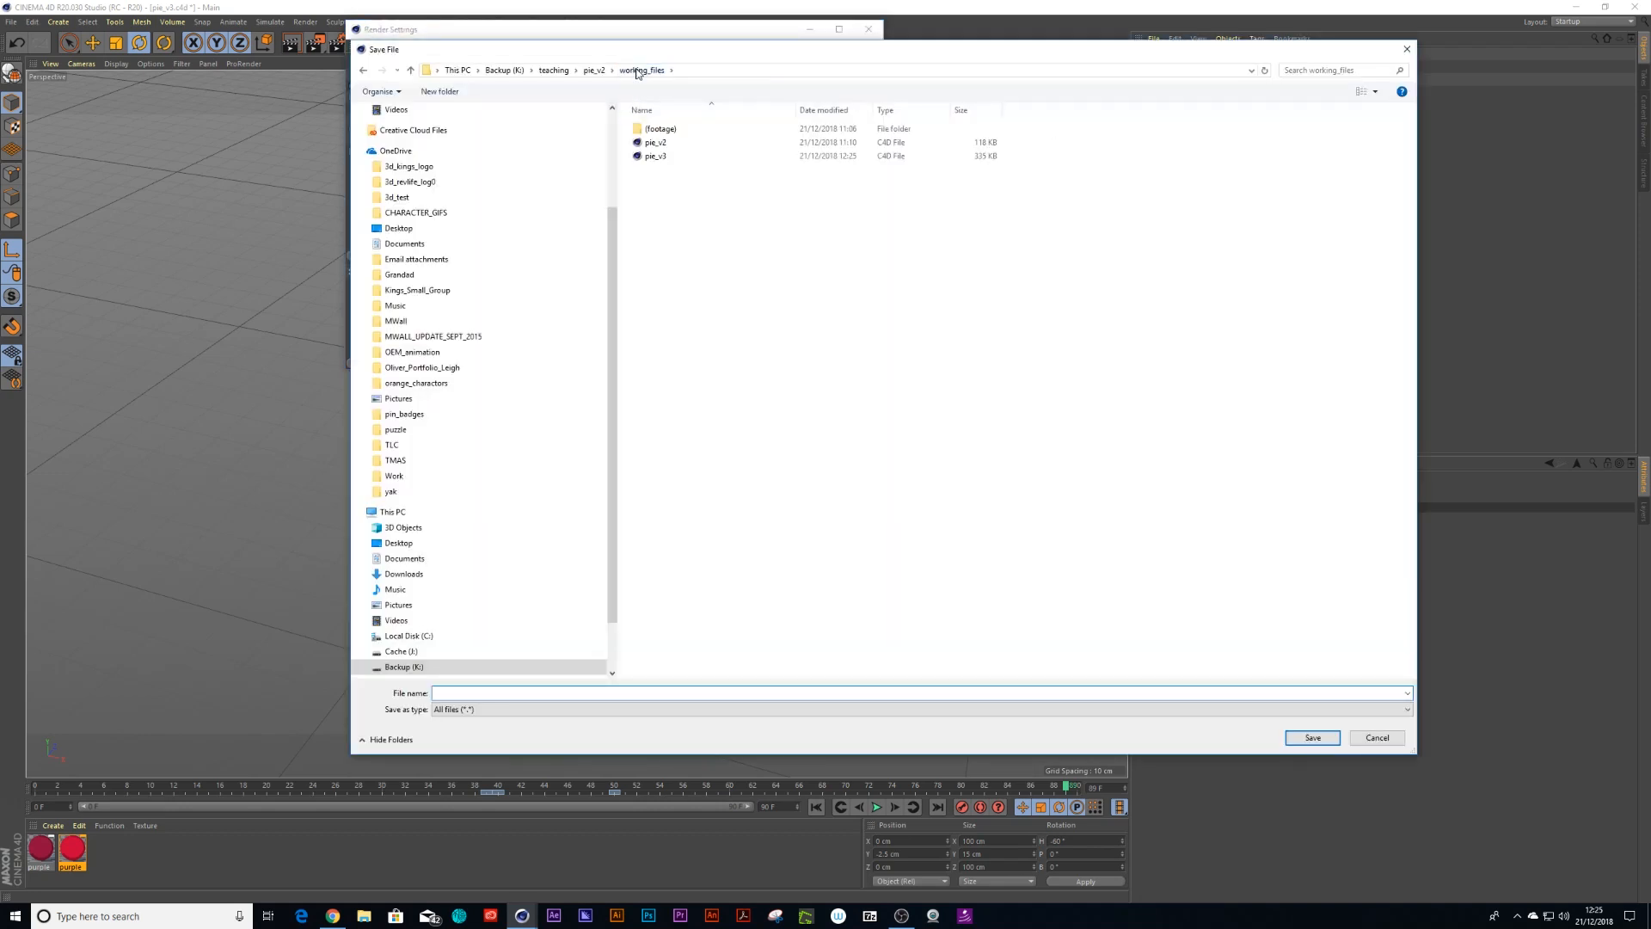
double_click(660, 129)
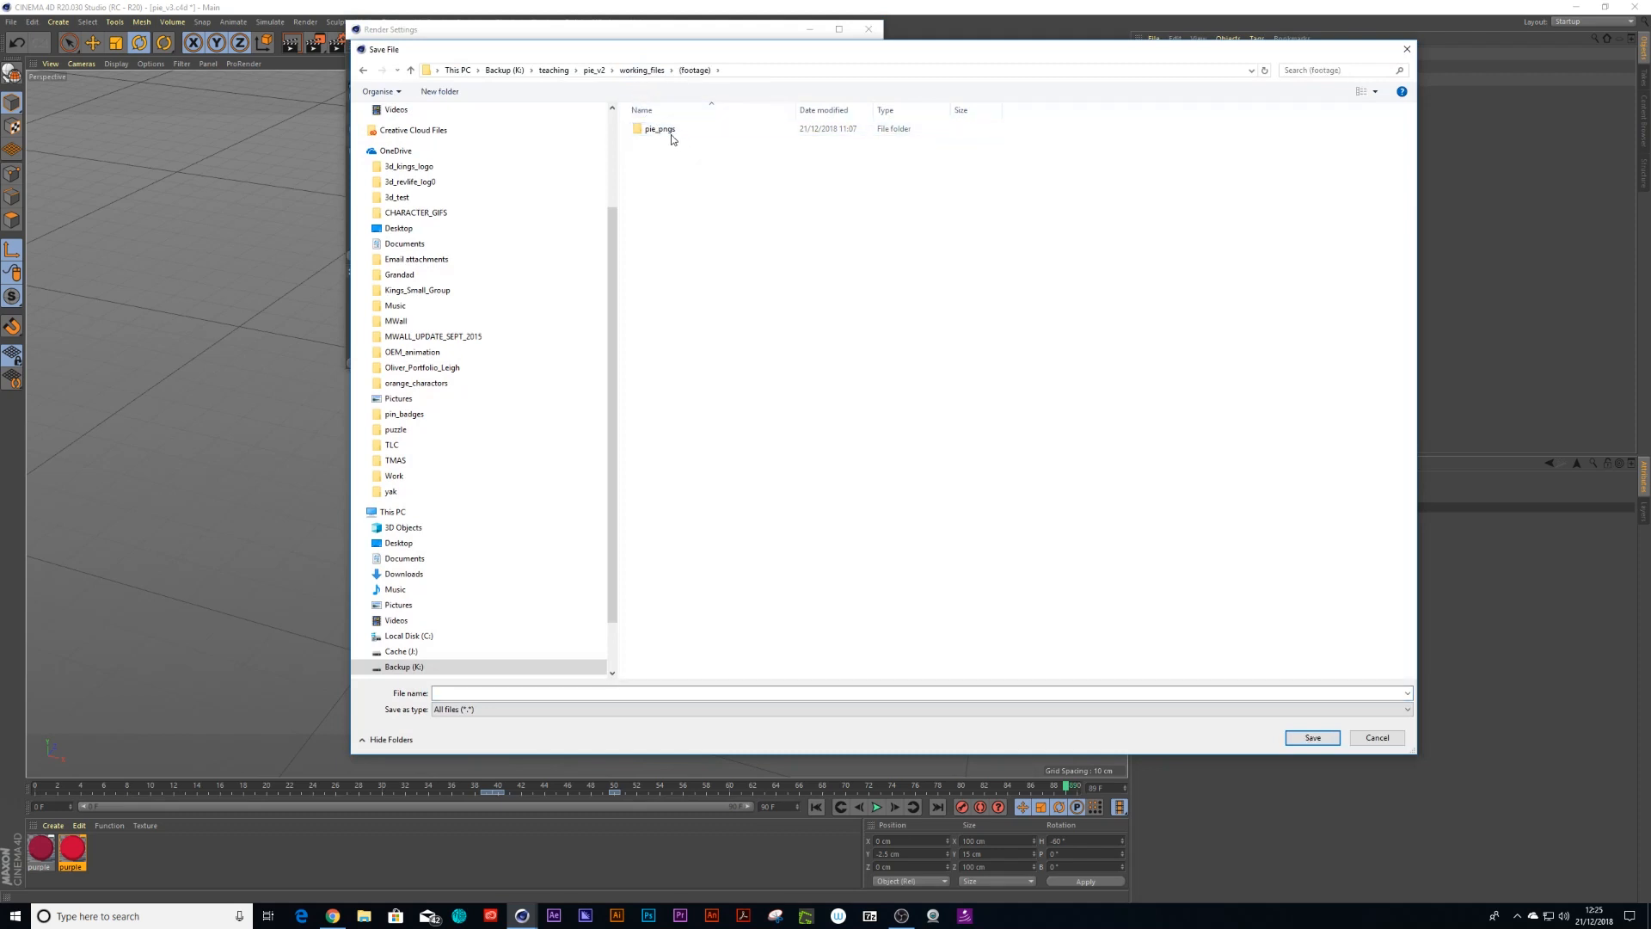
double_click(669, 131)
left_click(458, 693)
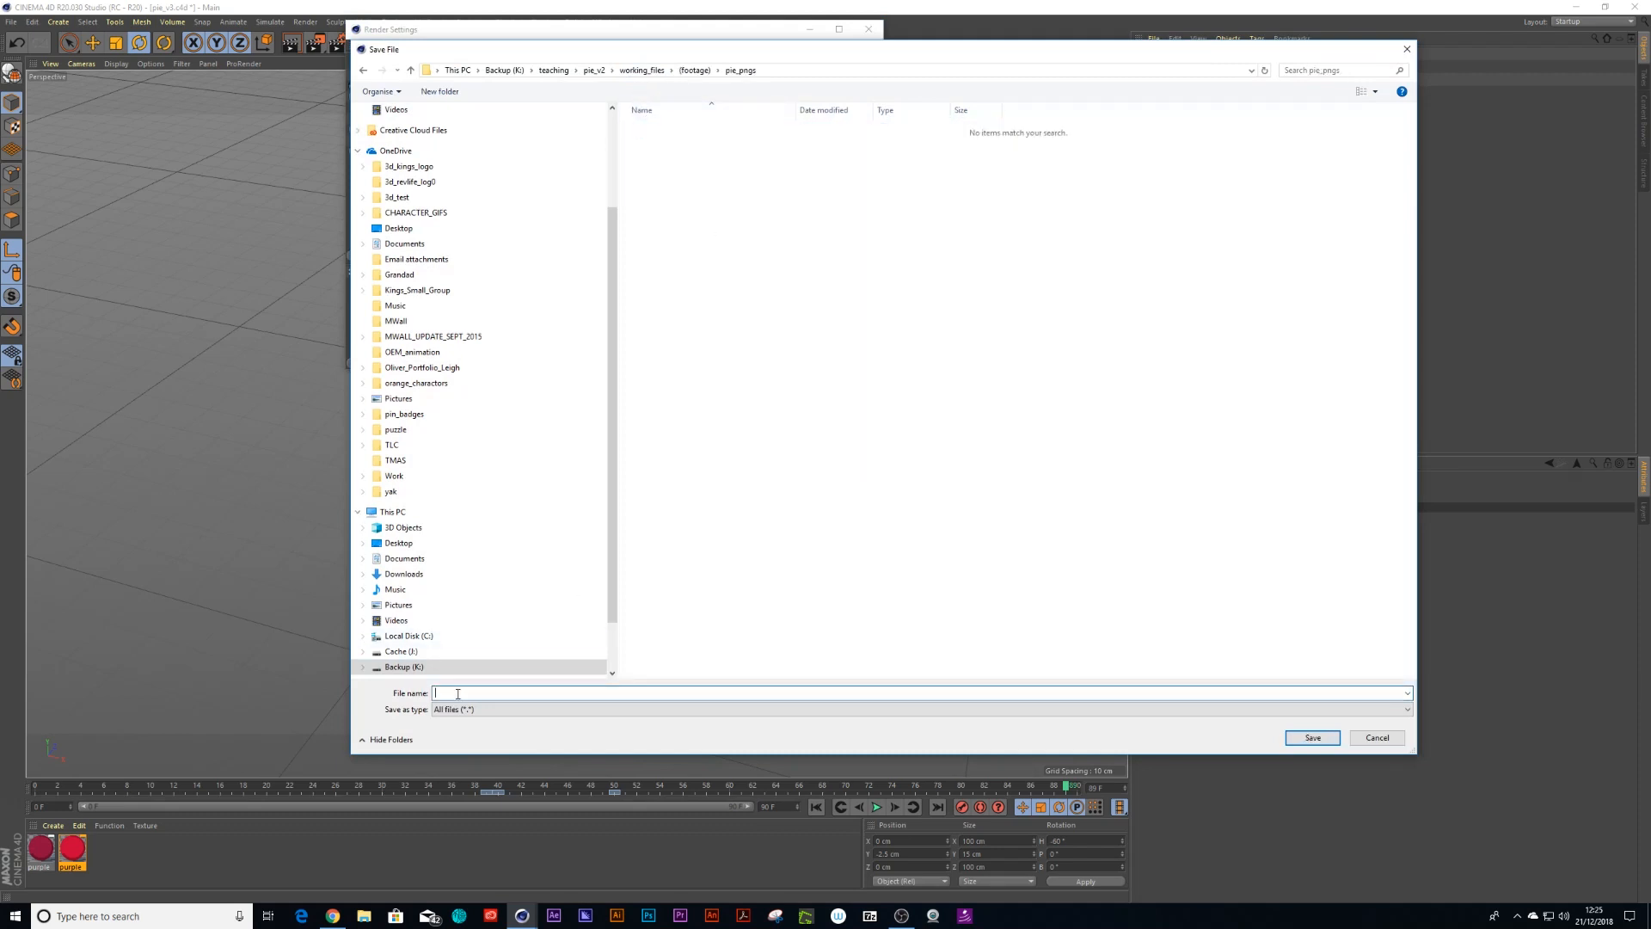
left_click(1313, 737)
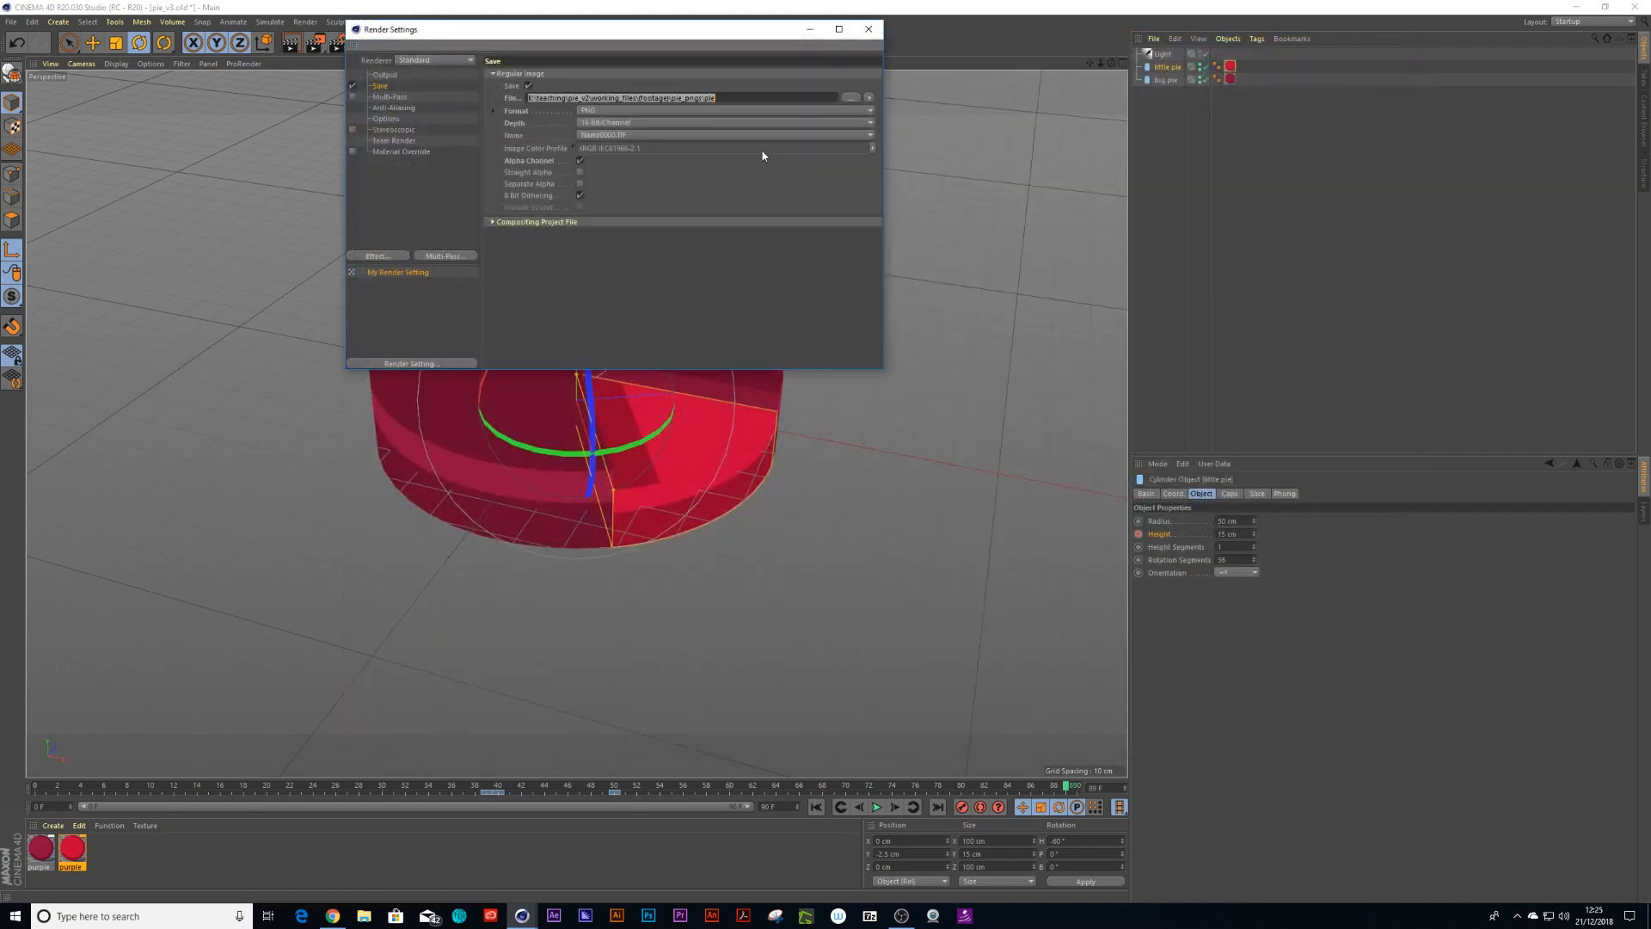
left_click(869, 28)
Play the animation briefly and save the scene
key("F8")
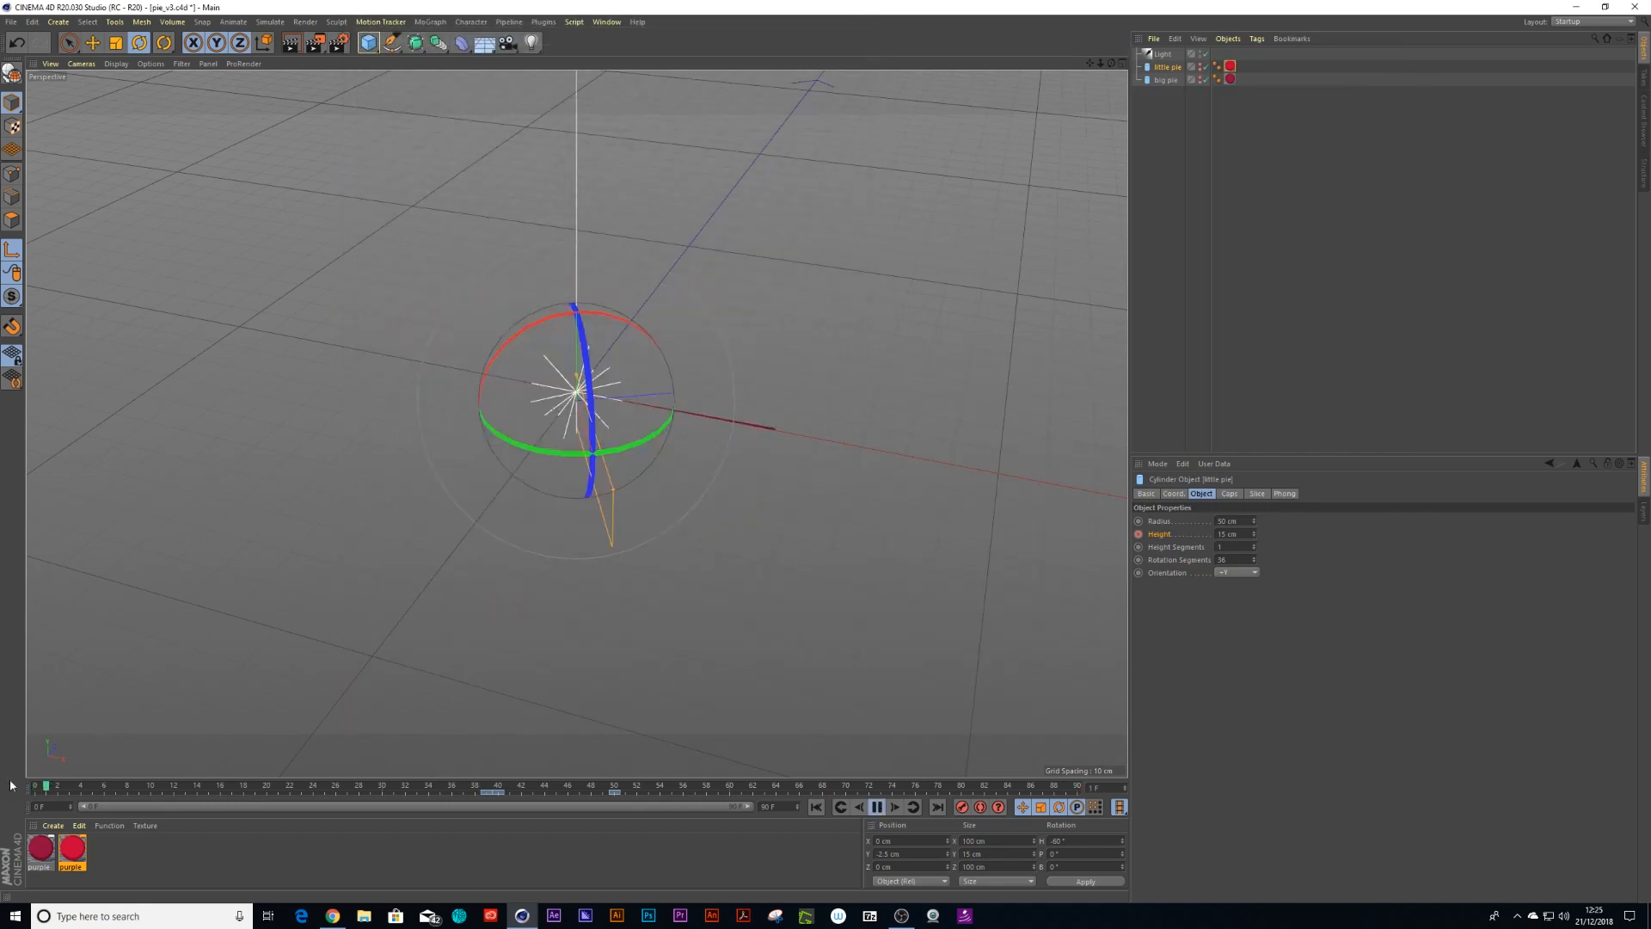
left_click(877, 806)
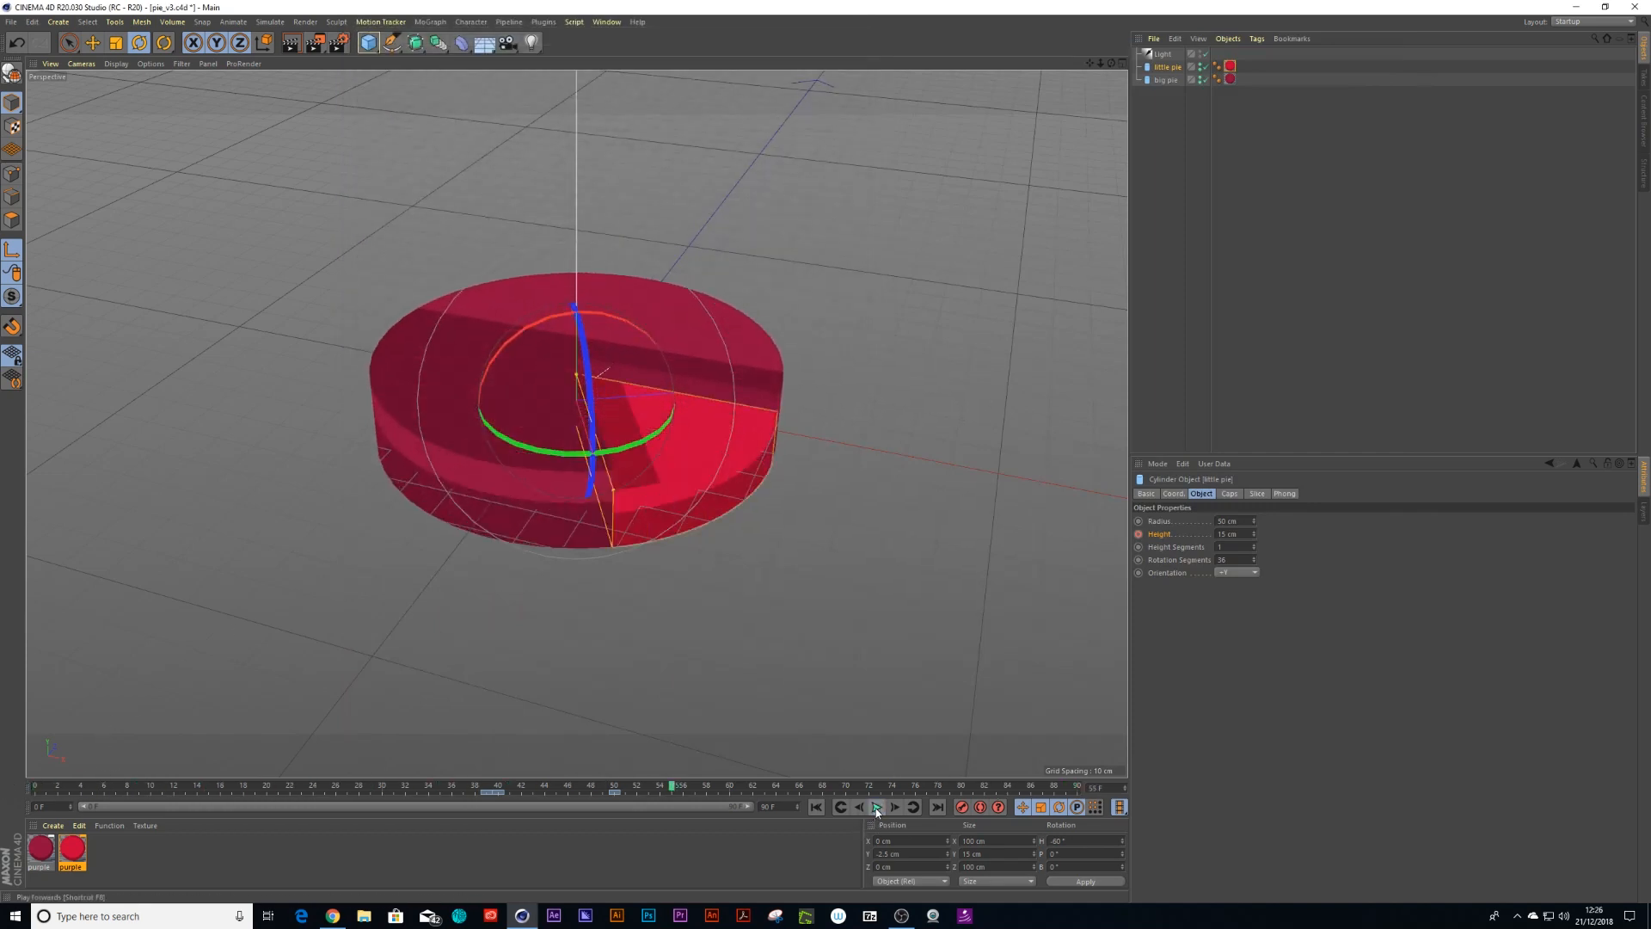
key("ctrl+s")
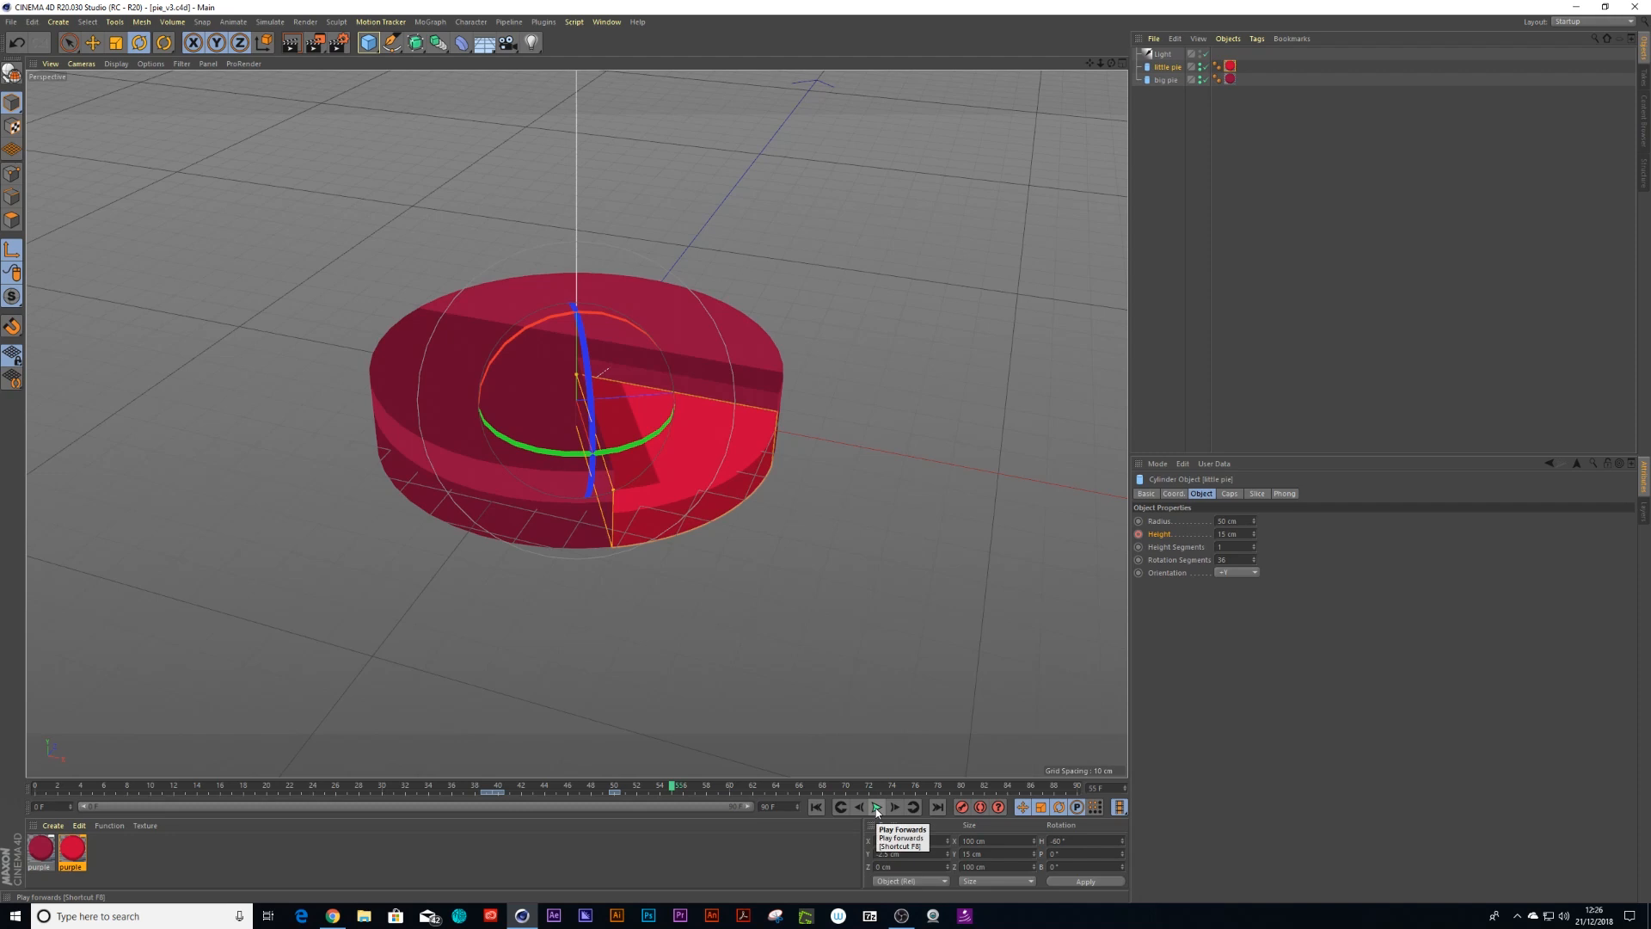
Render the current frame to the Picture Viewer and inspect the result
key("shift+r")
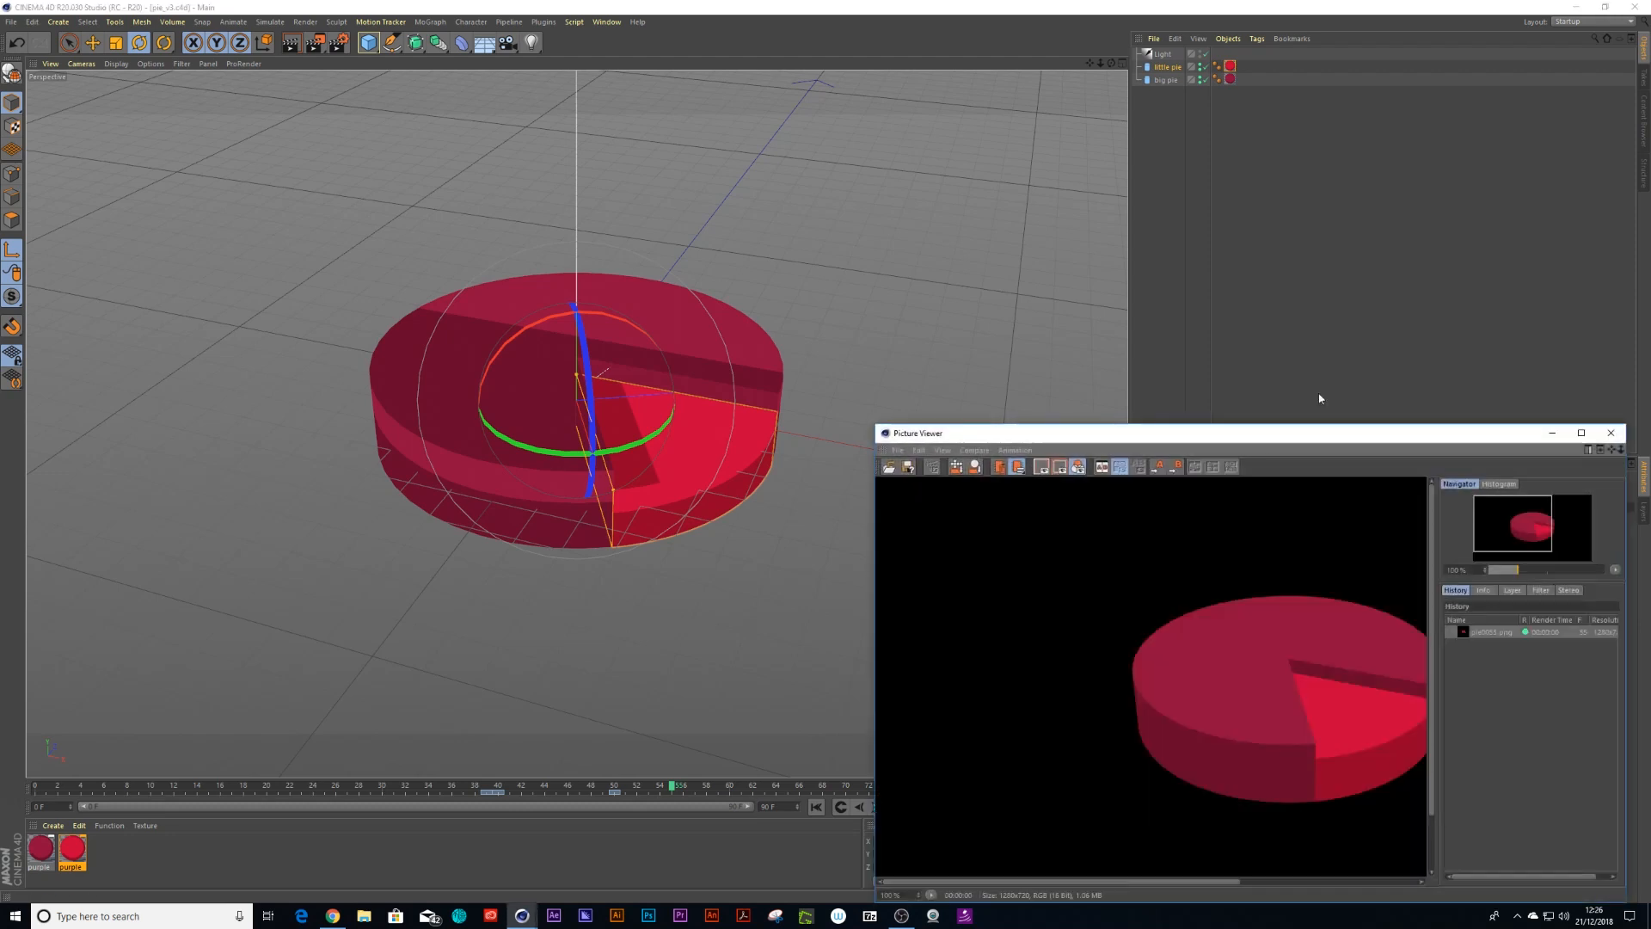
left_click_drag(1179, 432, 798, 231)
left_click_drag(833, 684, 917, 683)
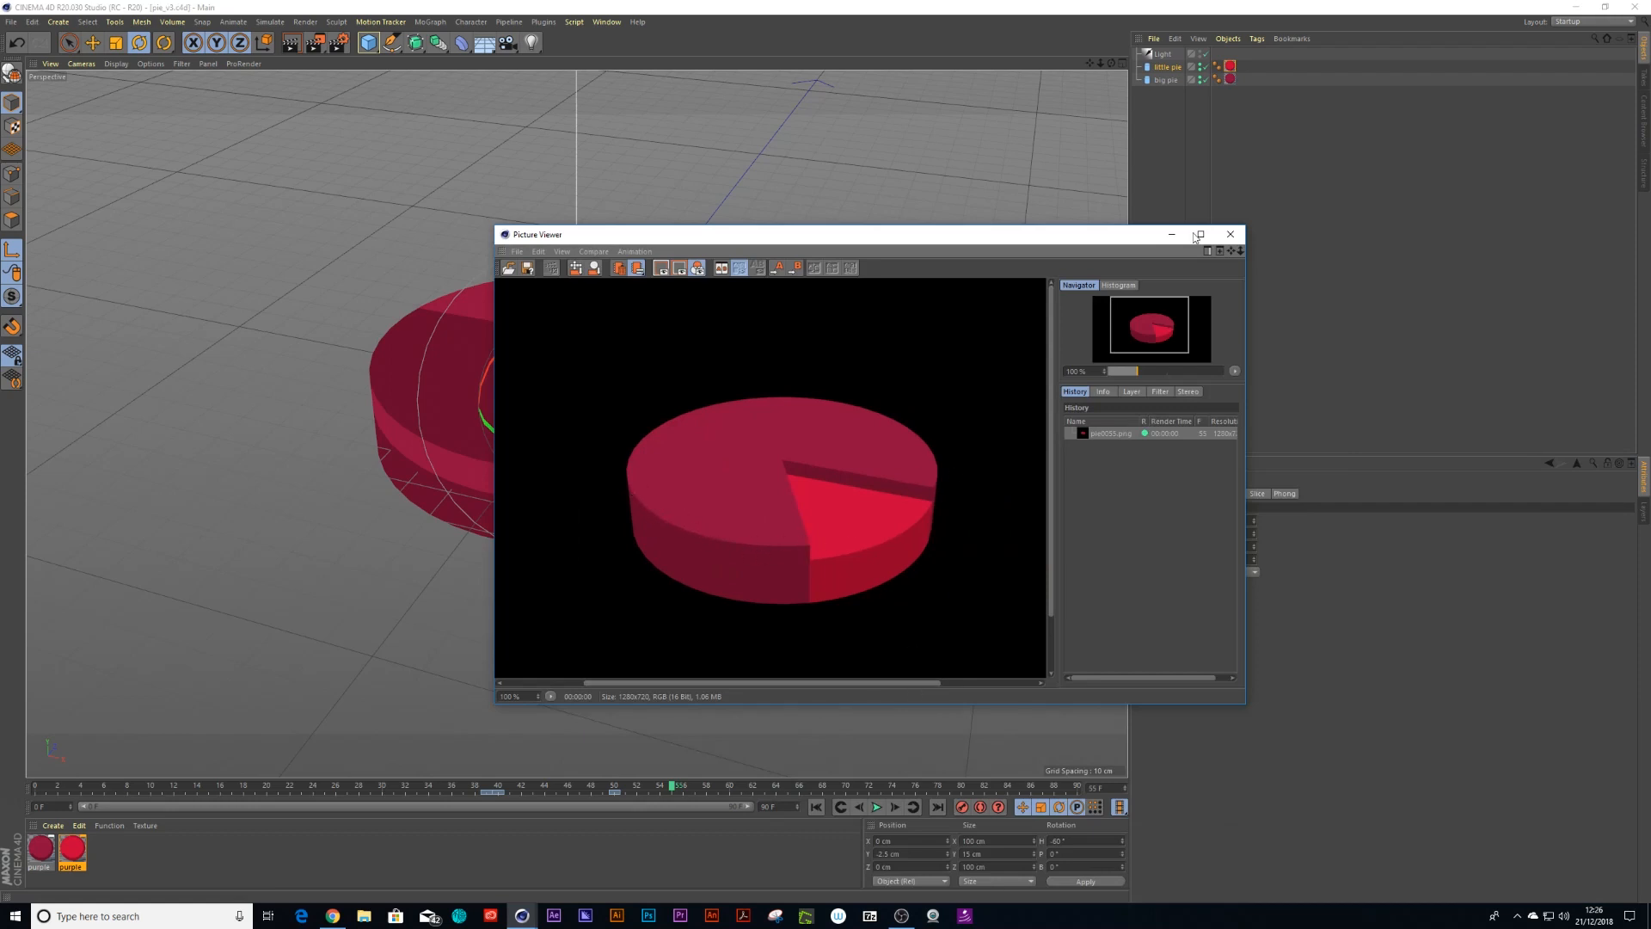
left_click(1230, 234)
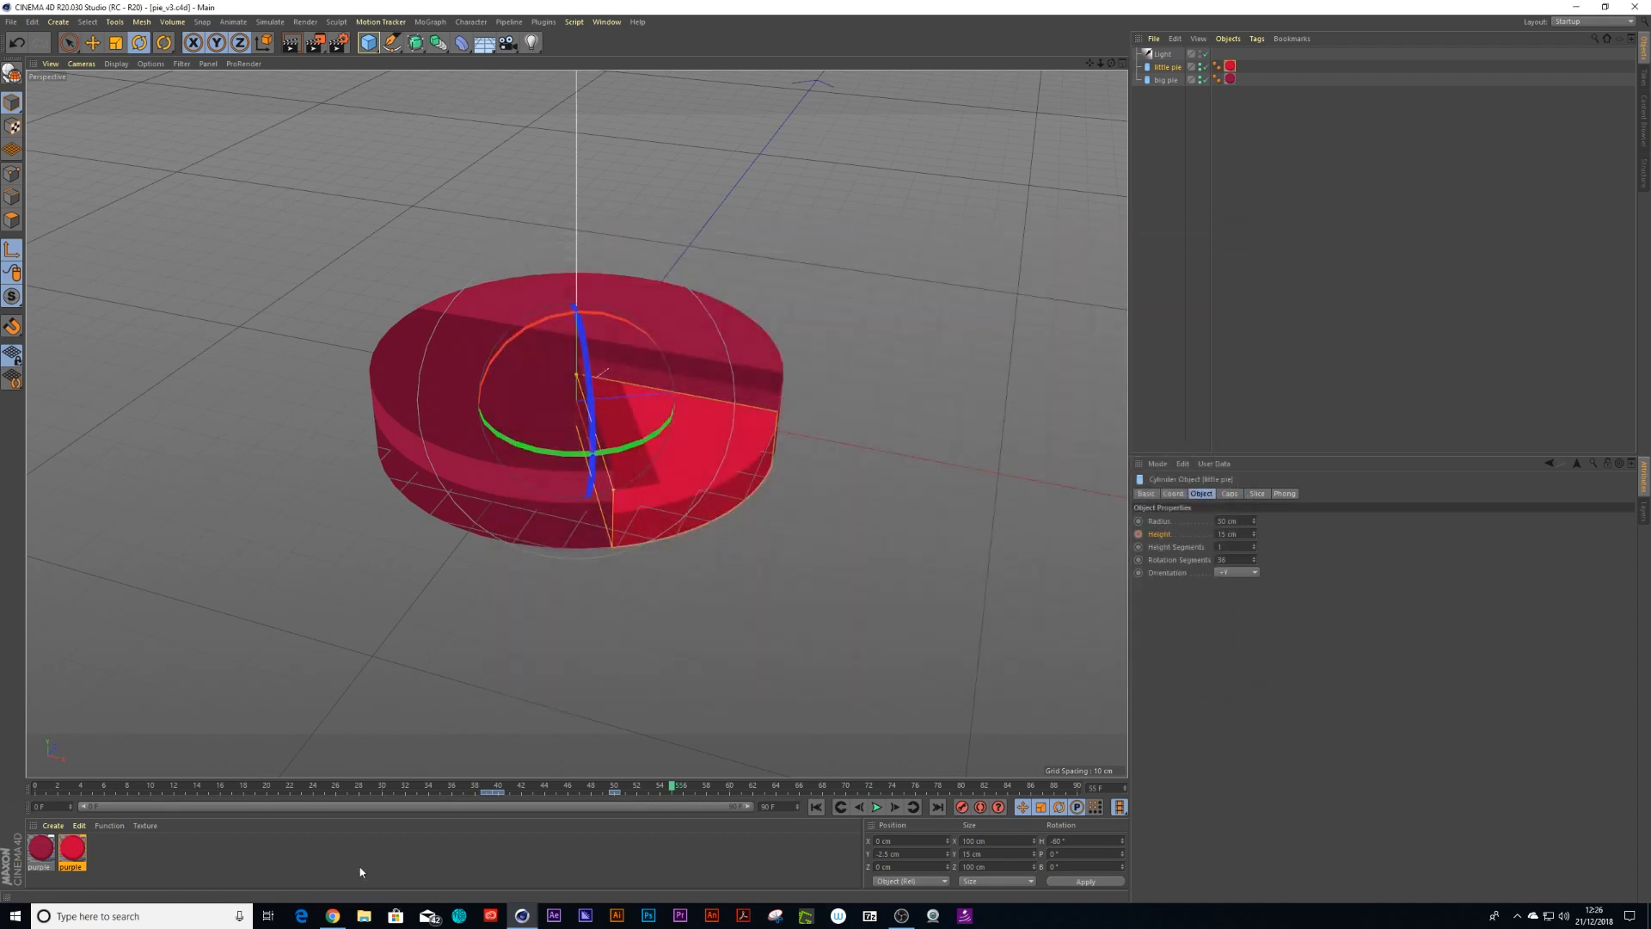
Select both pies and switch the viewport to shaded display with wireframe lines
left_click(1166, 80, "ctrl")
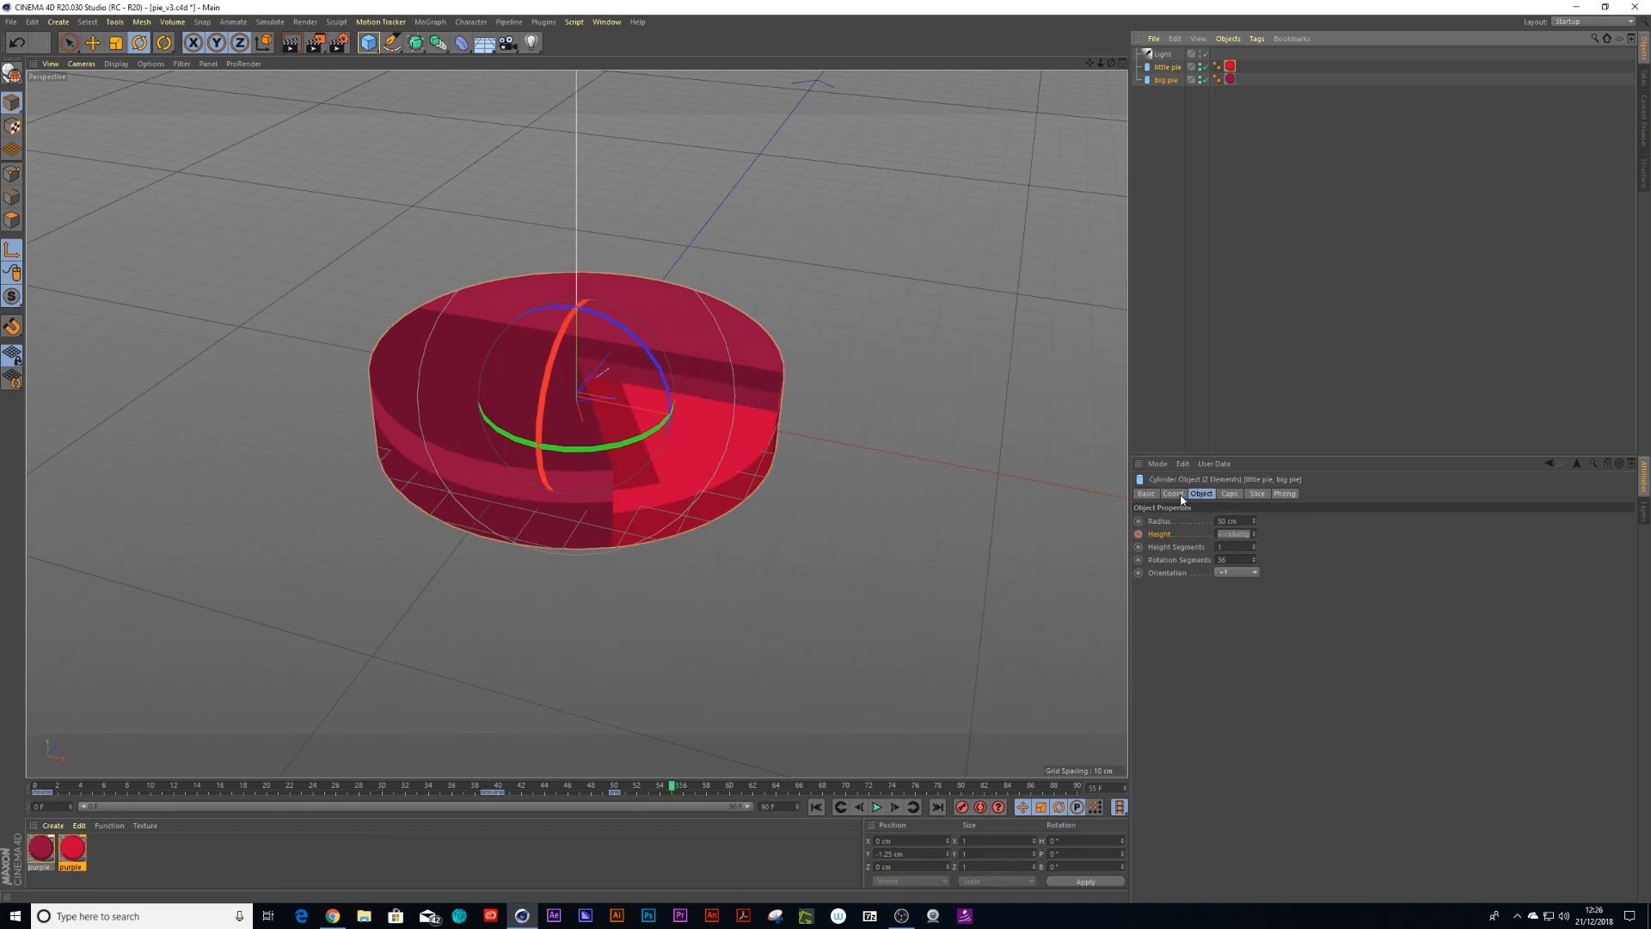
left_click(116, 63)
left_click(137, 104)
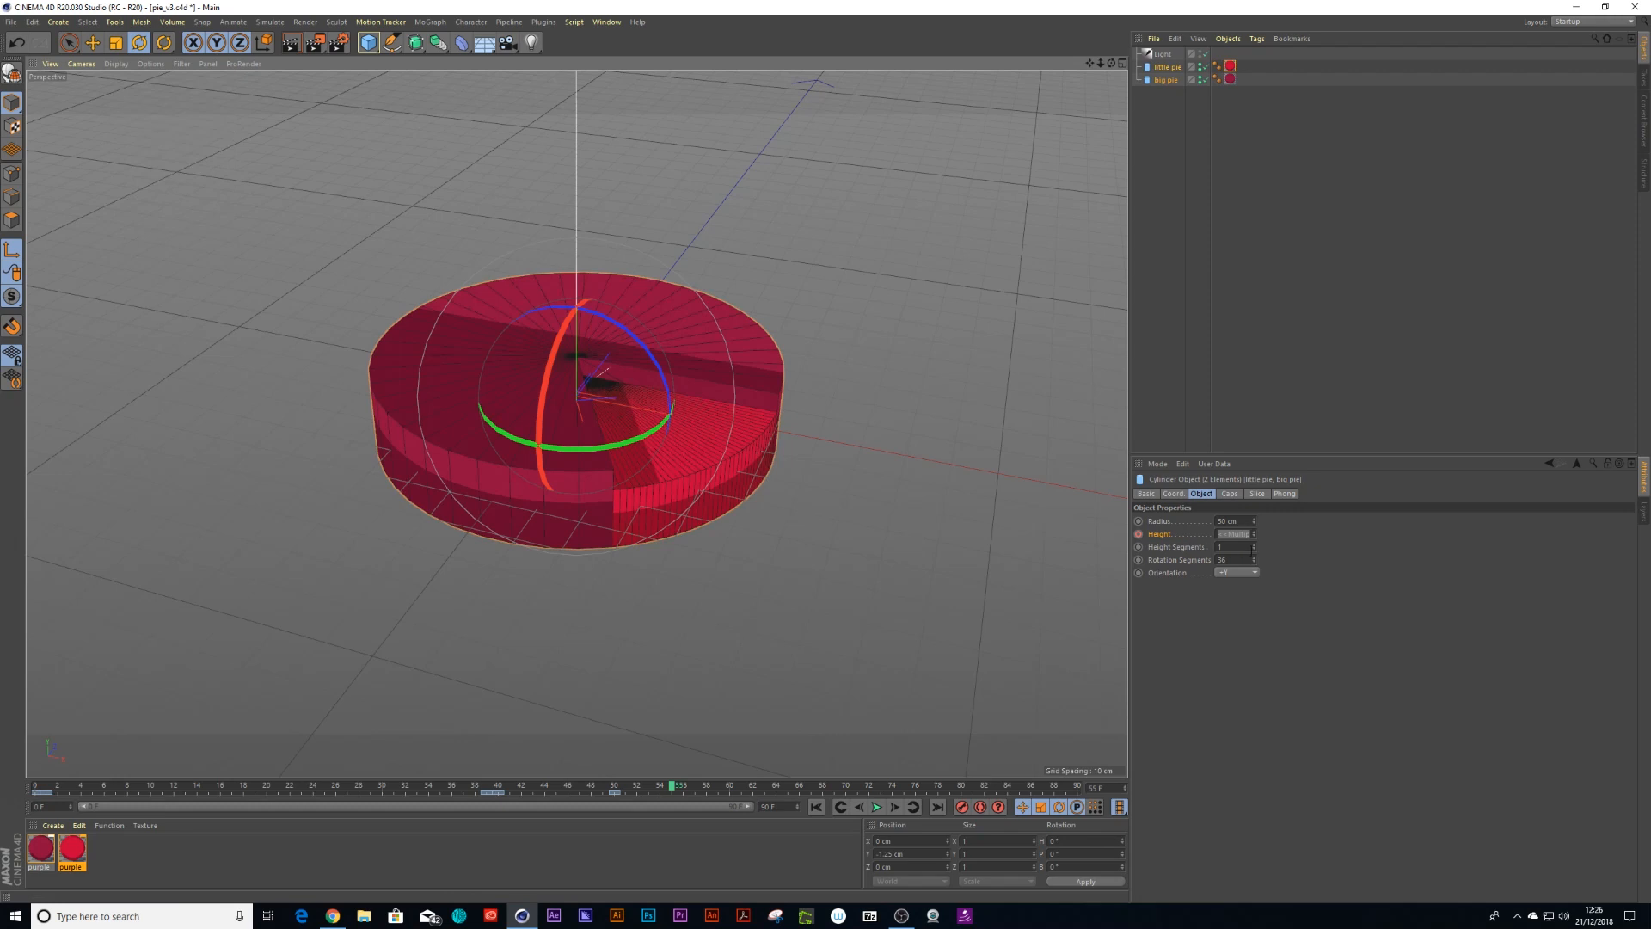
Set the rotation segments of both pie cylinders to 100
left_click_drag(1254, 563, 1254, 490)
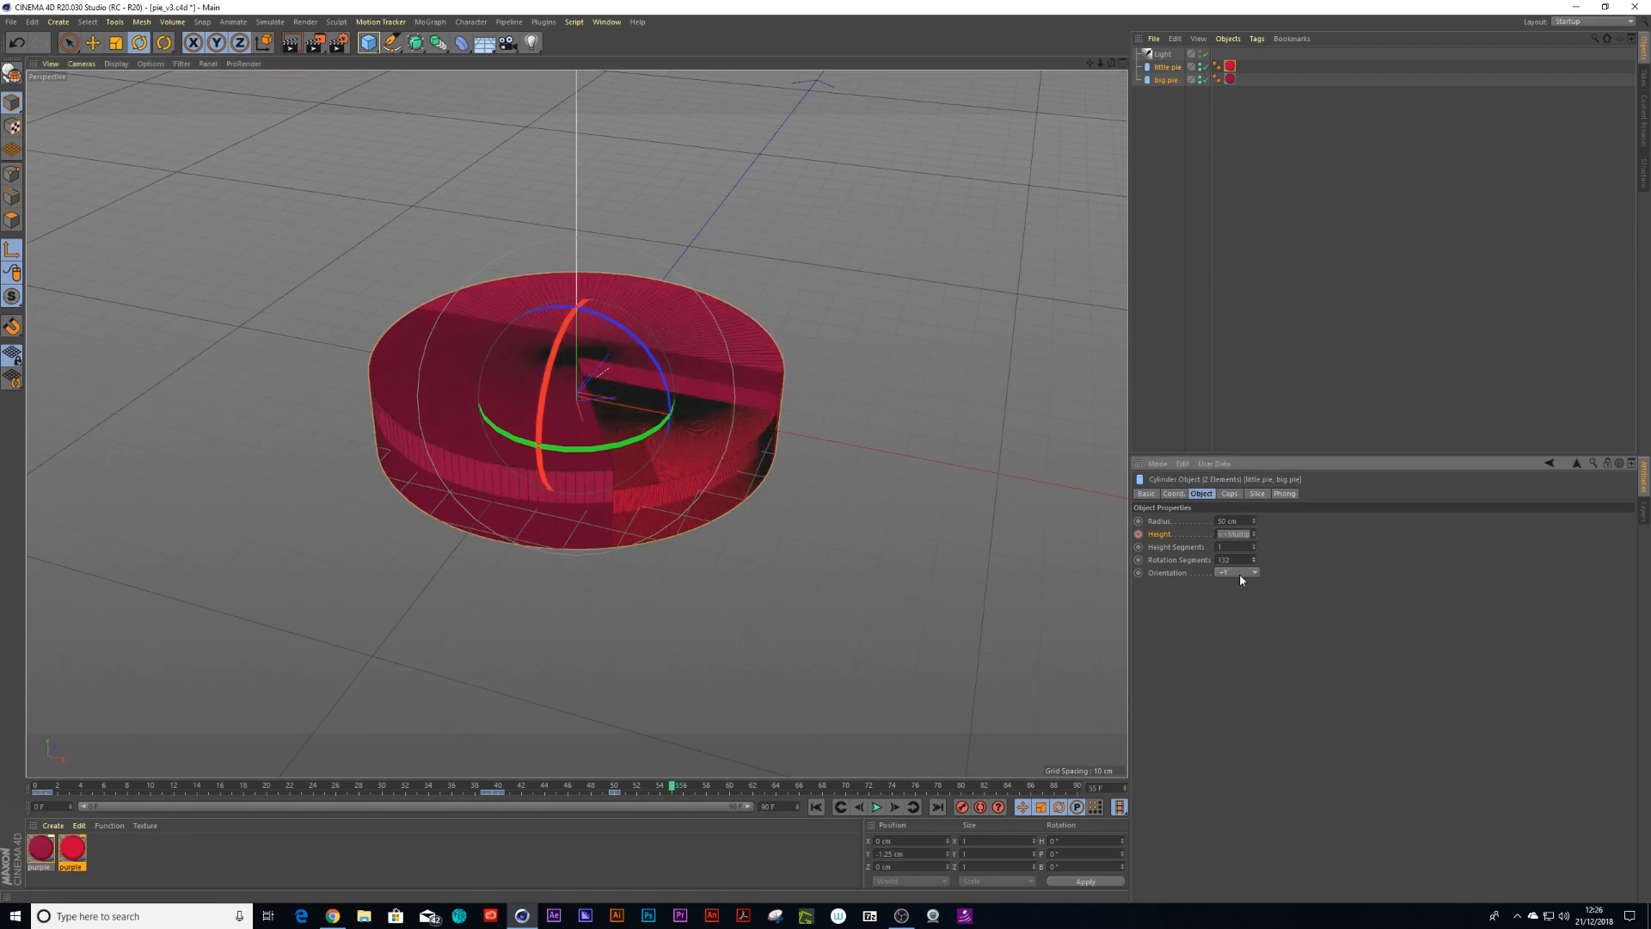
type("100")
key("Return")
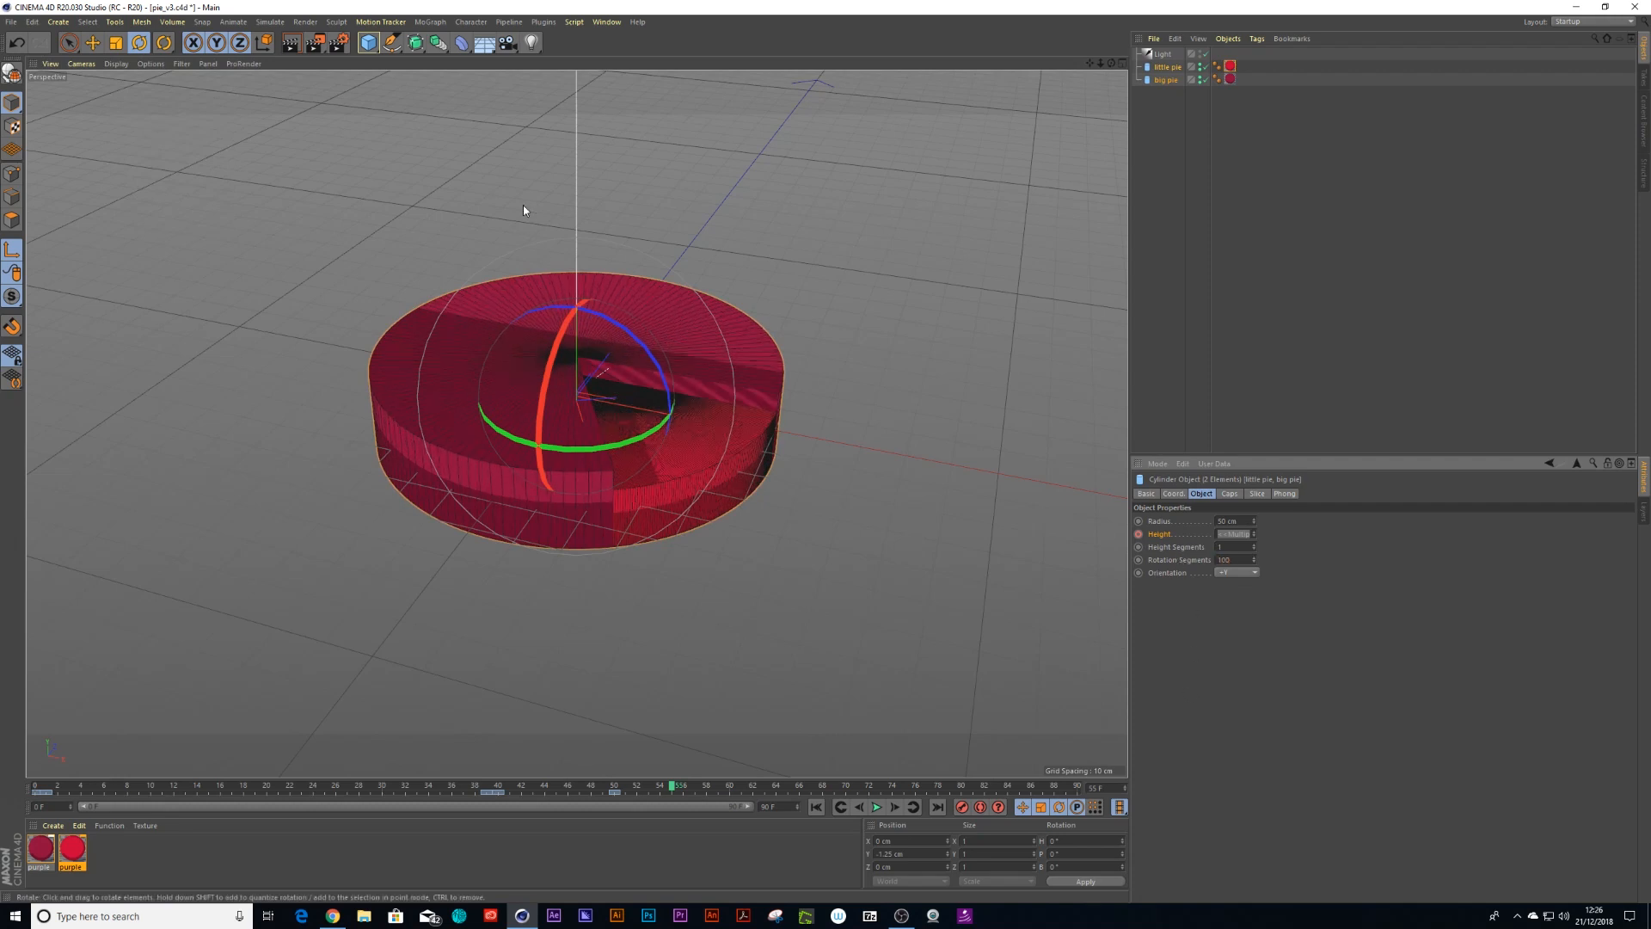
Render the current frame to the Picture Viewer, overwriting the existing PNG, and close the viewer
key("shift+r")
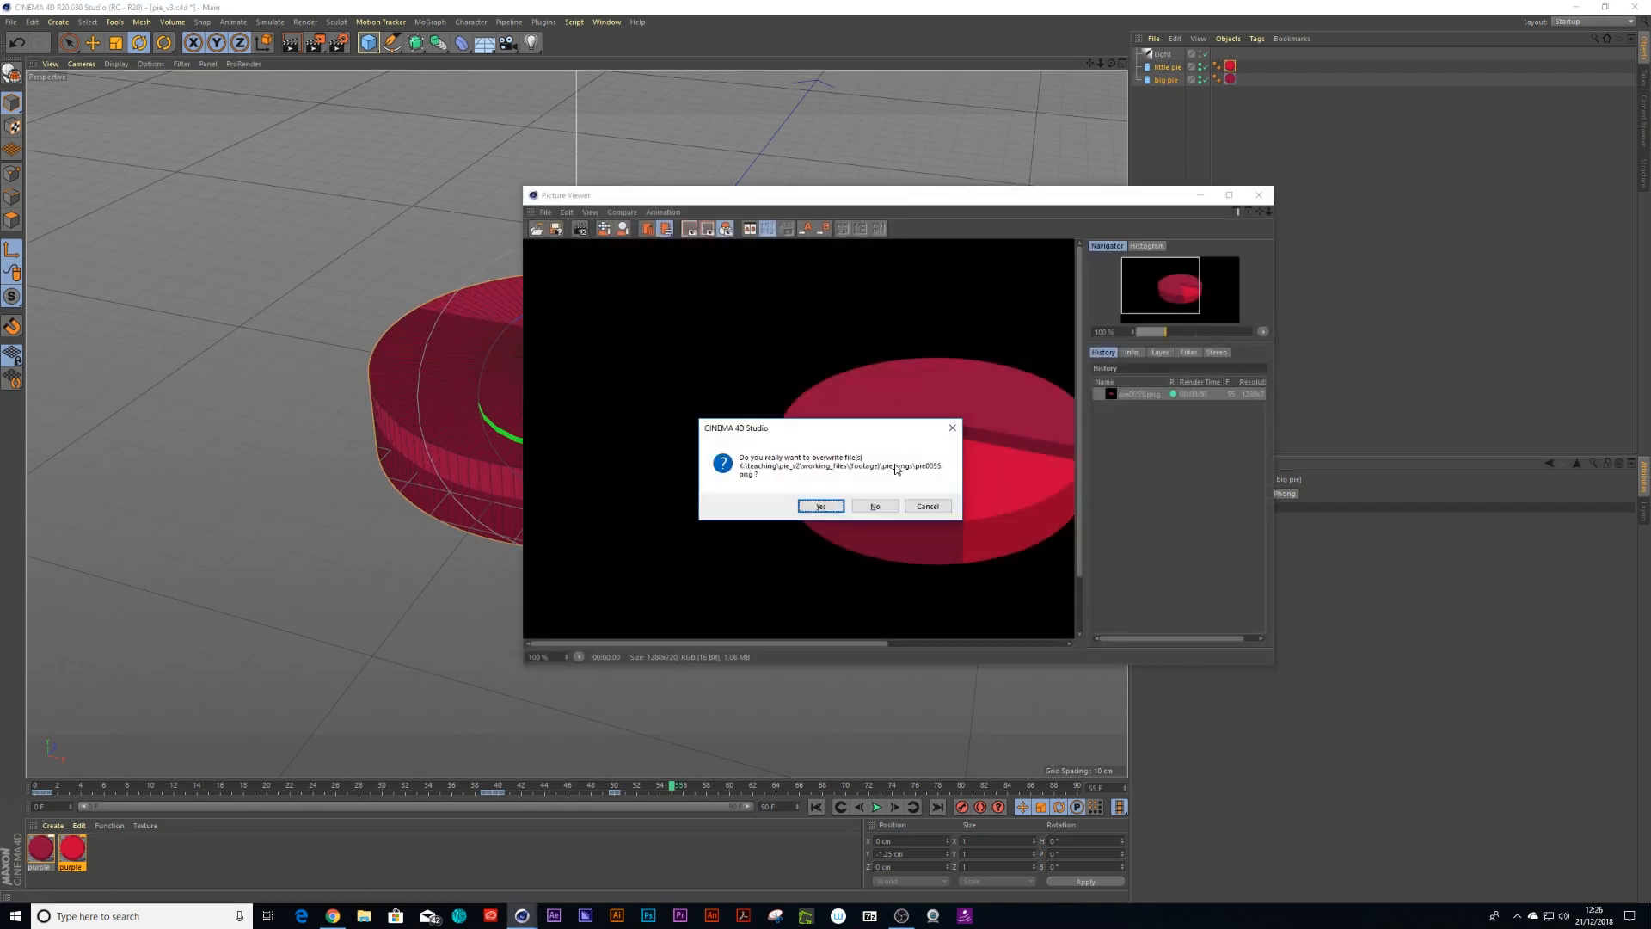
left_click(820, 506)
left_click_drag(1130, 602, 1374, 740)
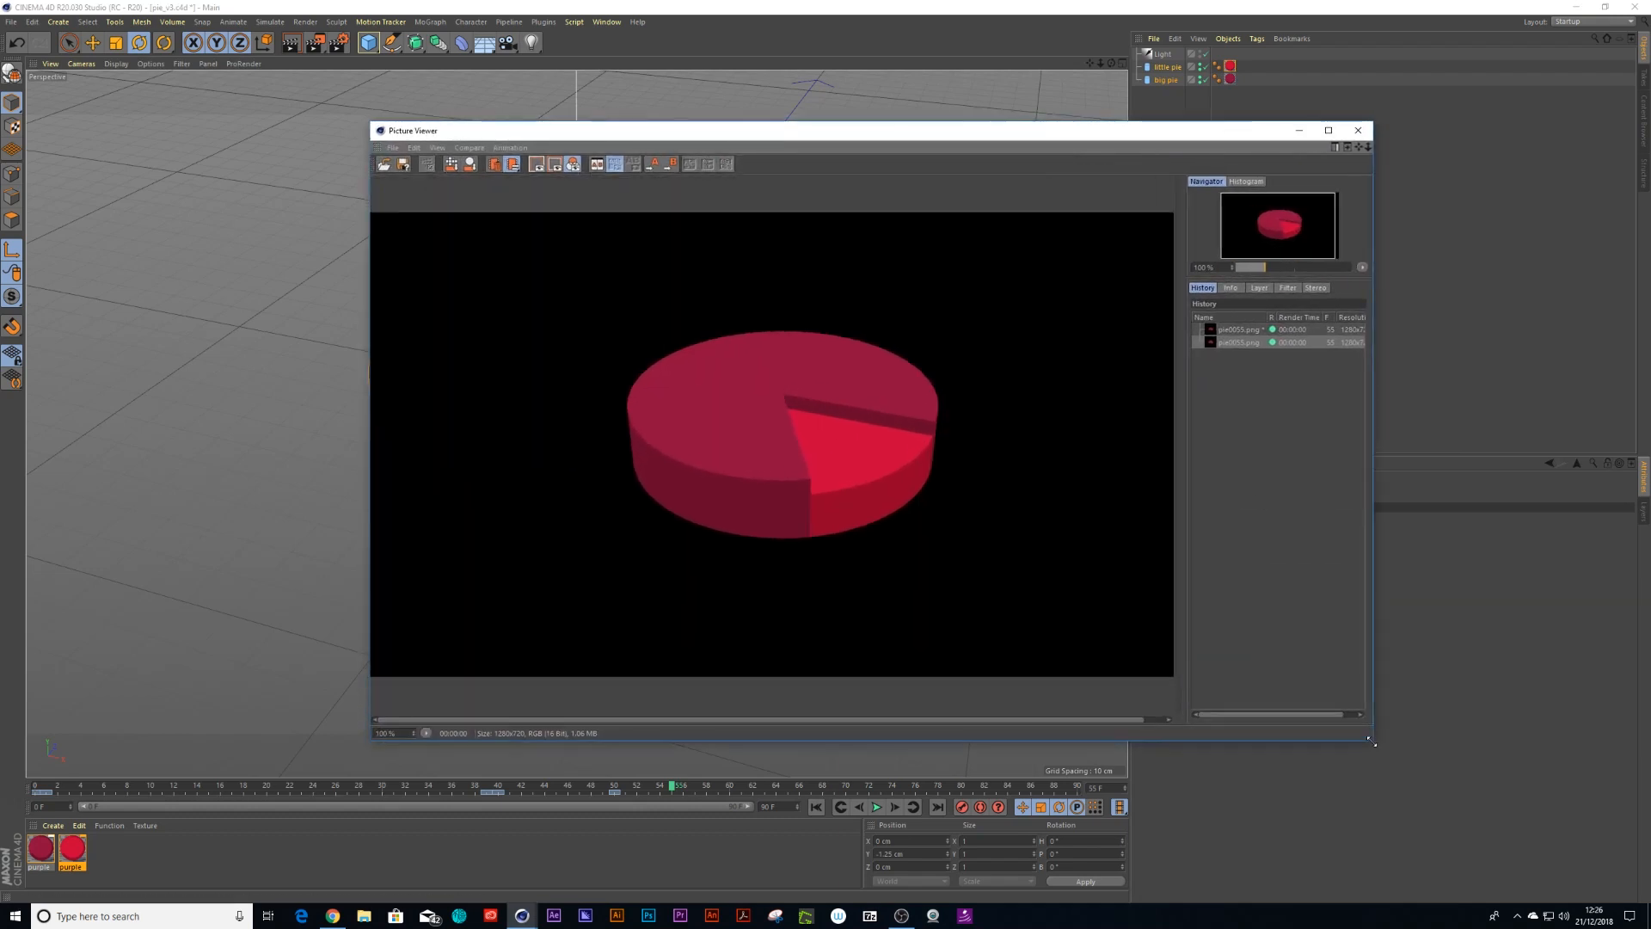
left_click(1357, 131)
Set the render output frame range to All Frames
left_click(339, 42)
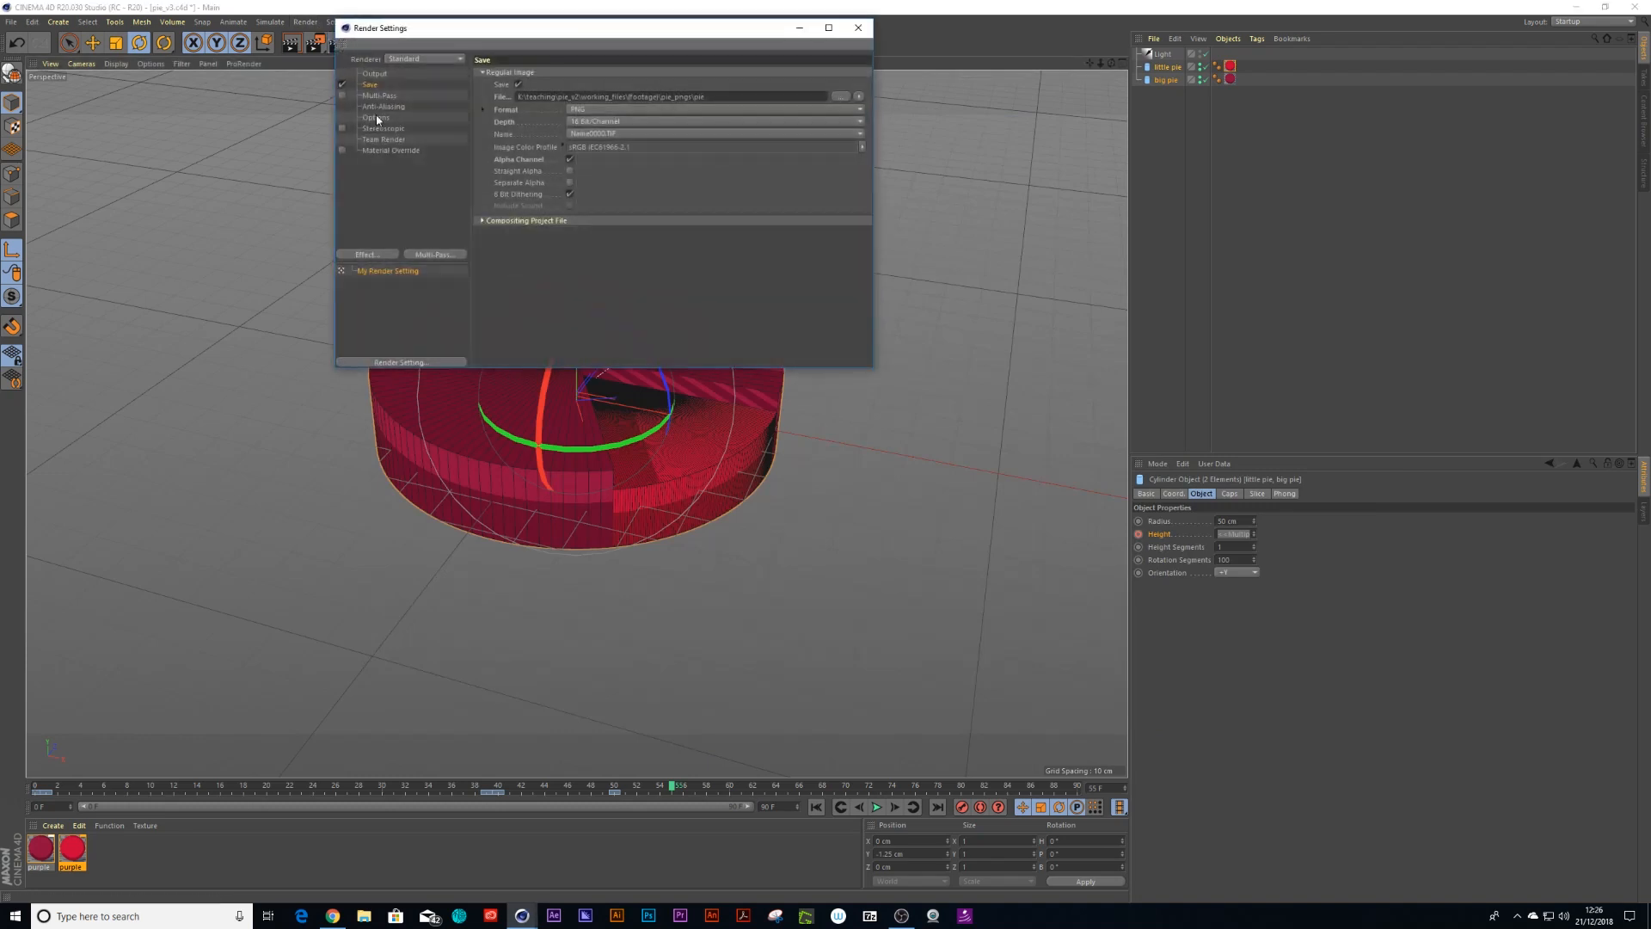
left_click(378, 96)
left_click(377, 85)
left_click(375, 77)
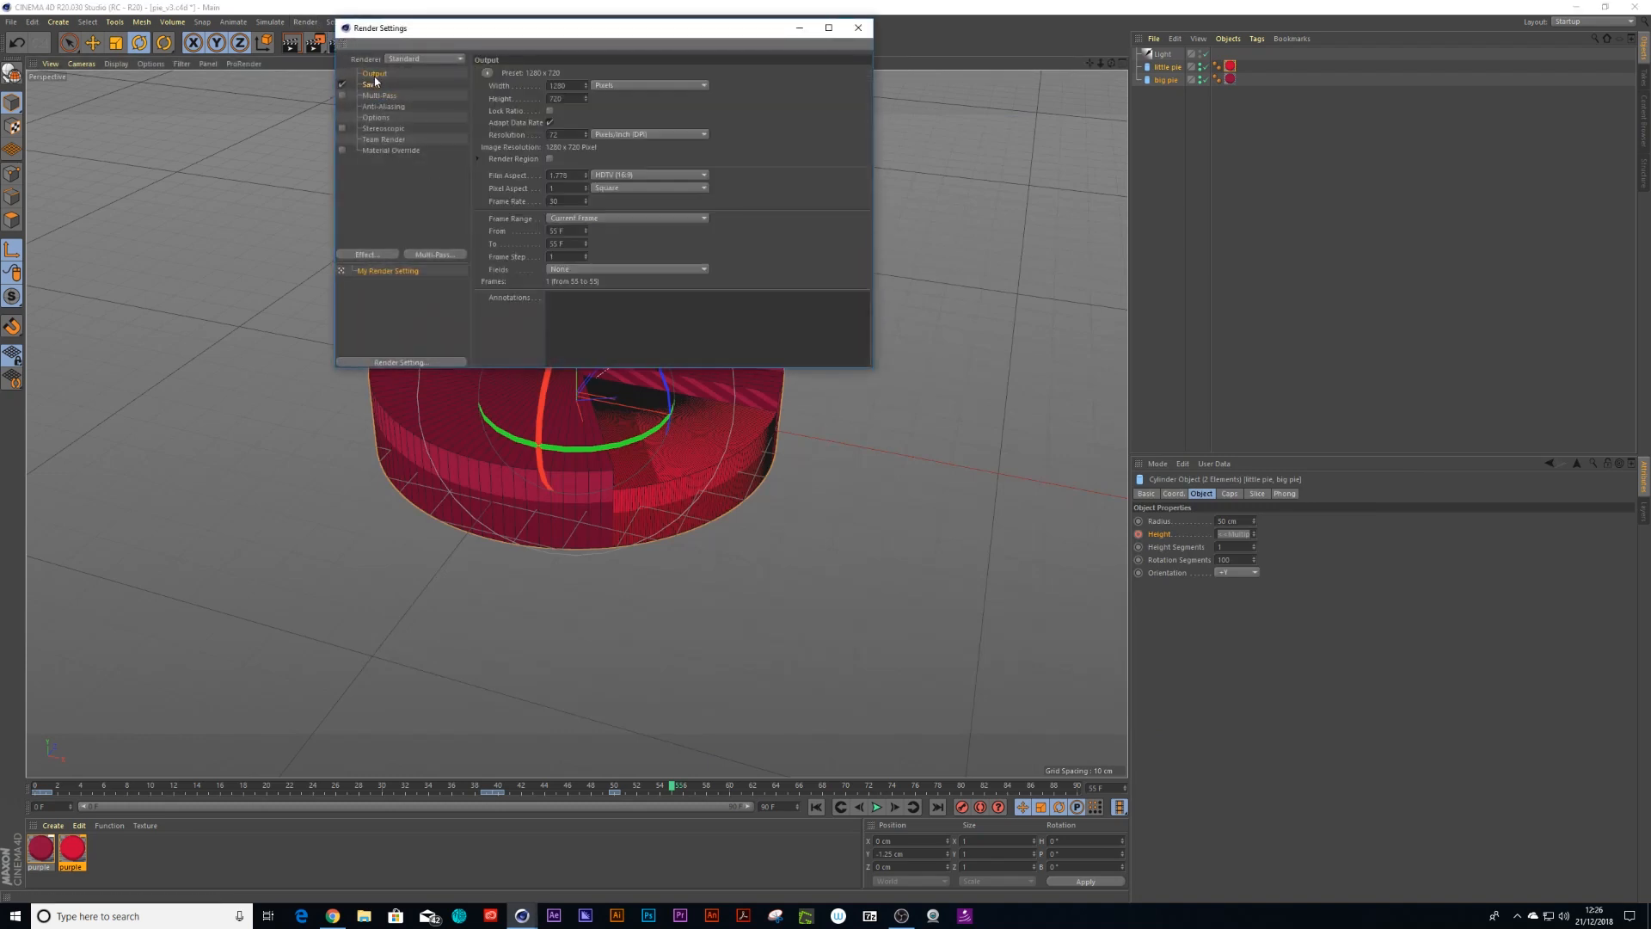
left_click(588, 223)
left_click(578, 249)
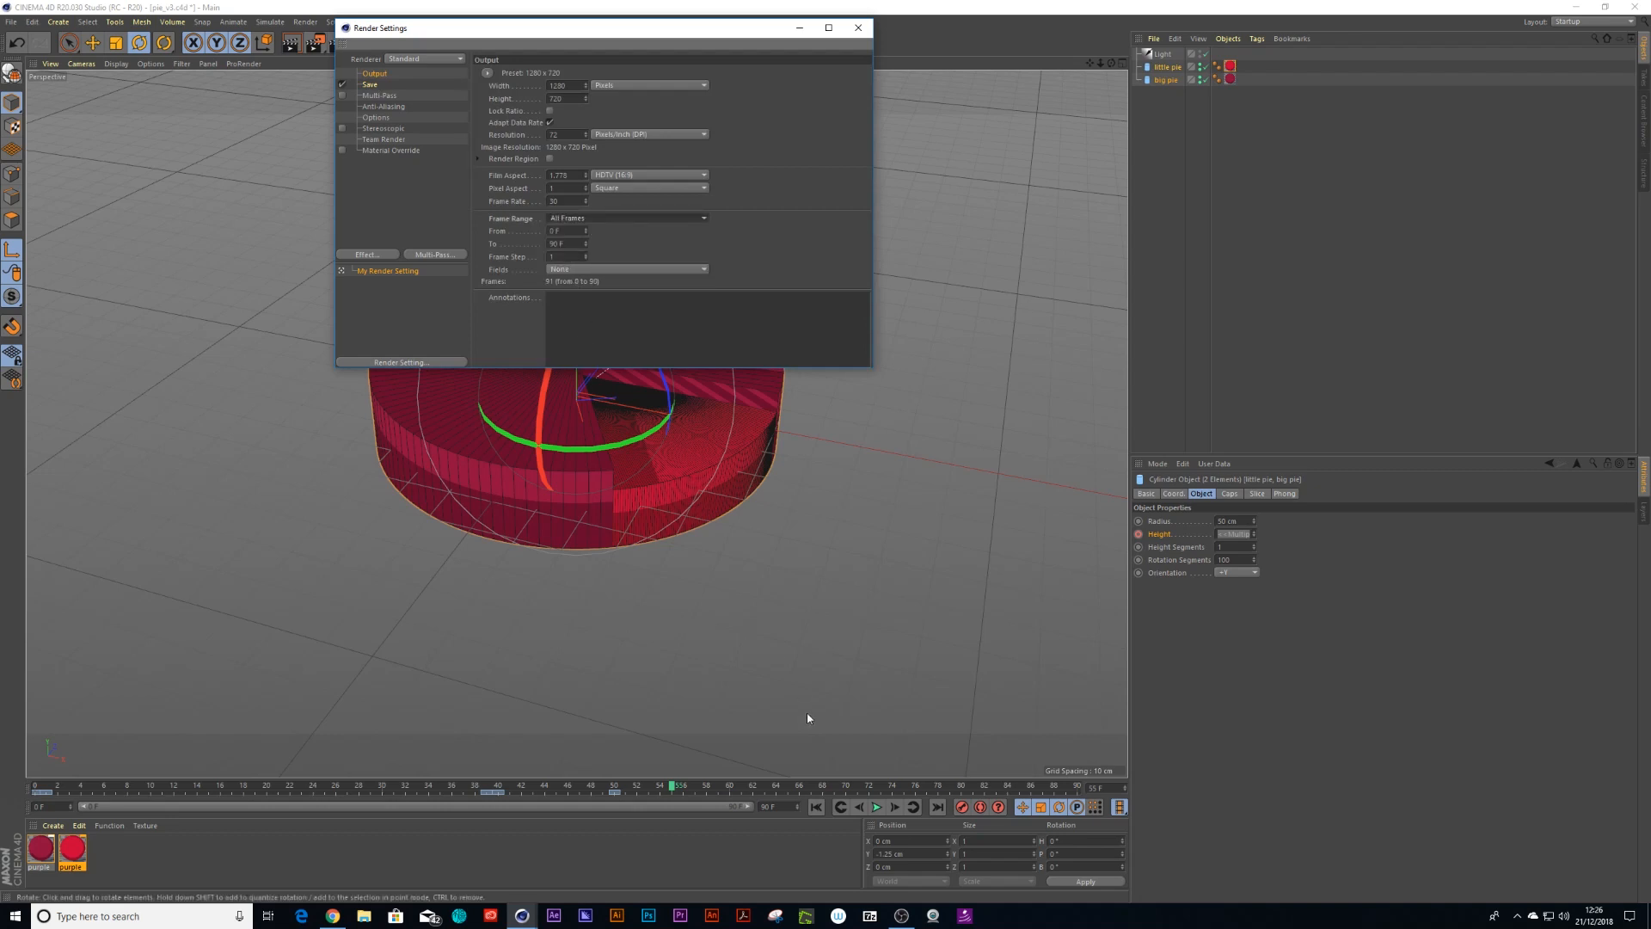
Set the render output frame rate to 25 and close the render settings
left_click_drag(673, 787, 619, 793)
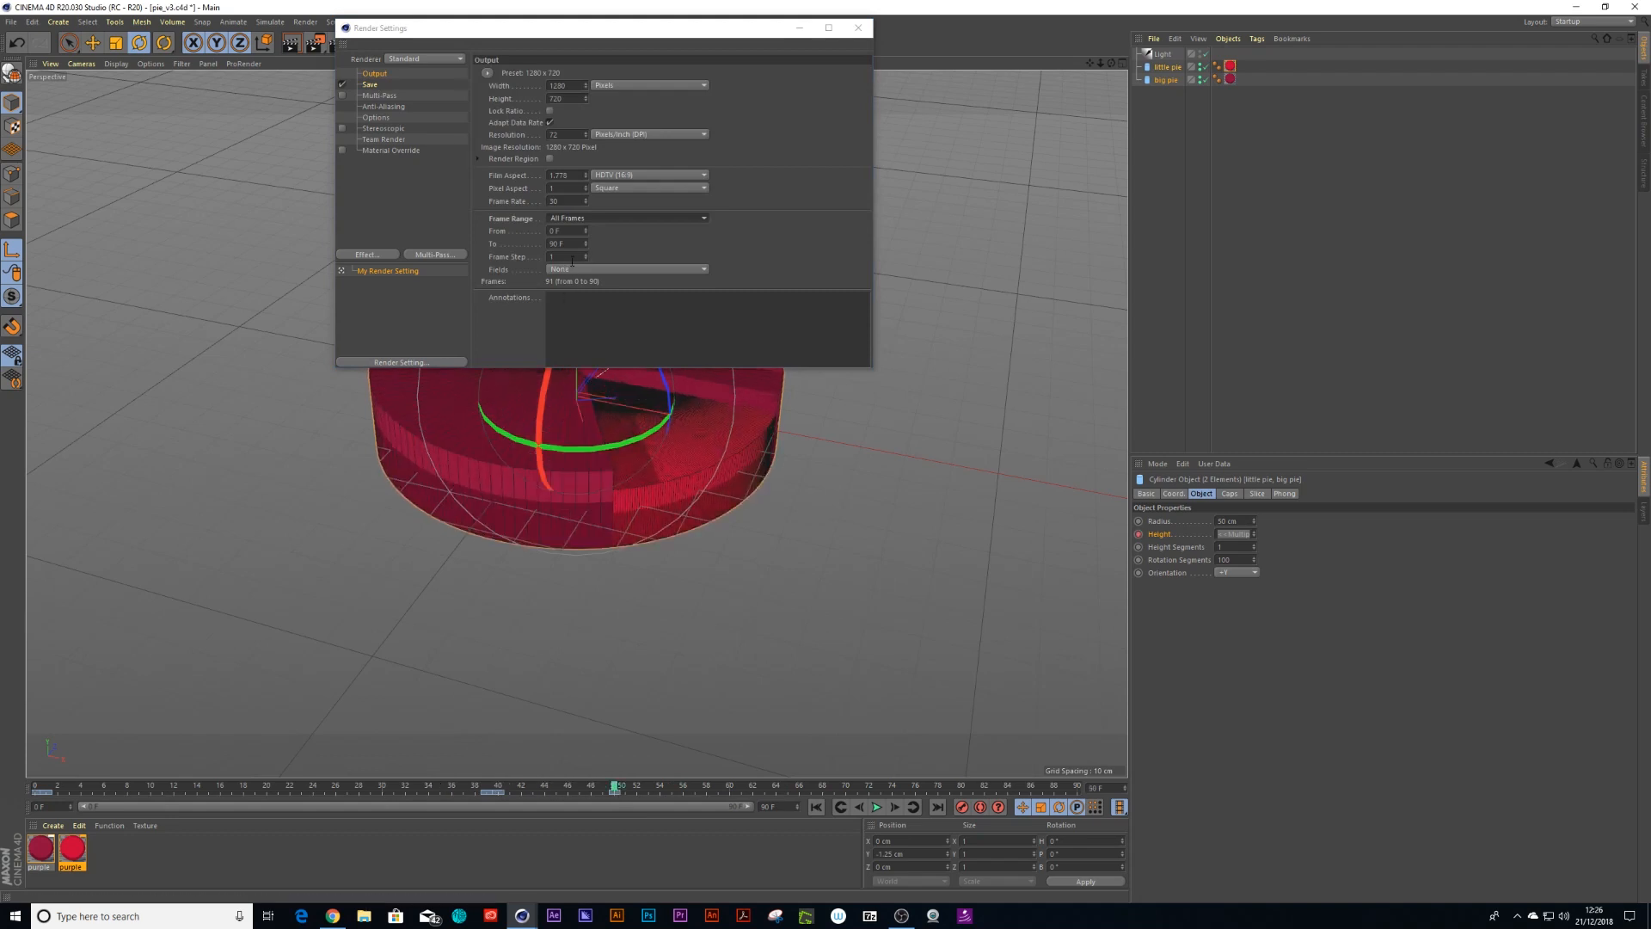
left_click(552, 244)
type("5")
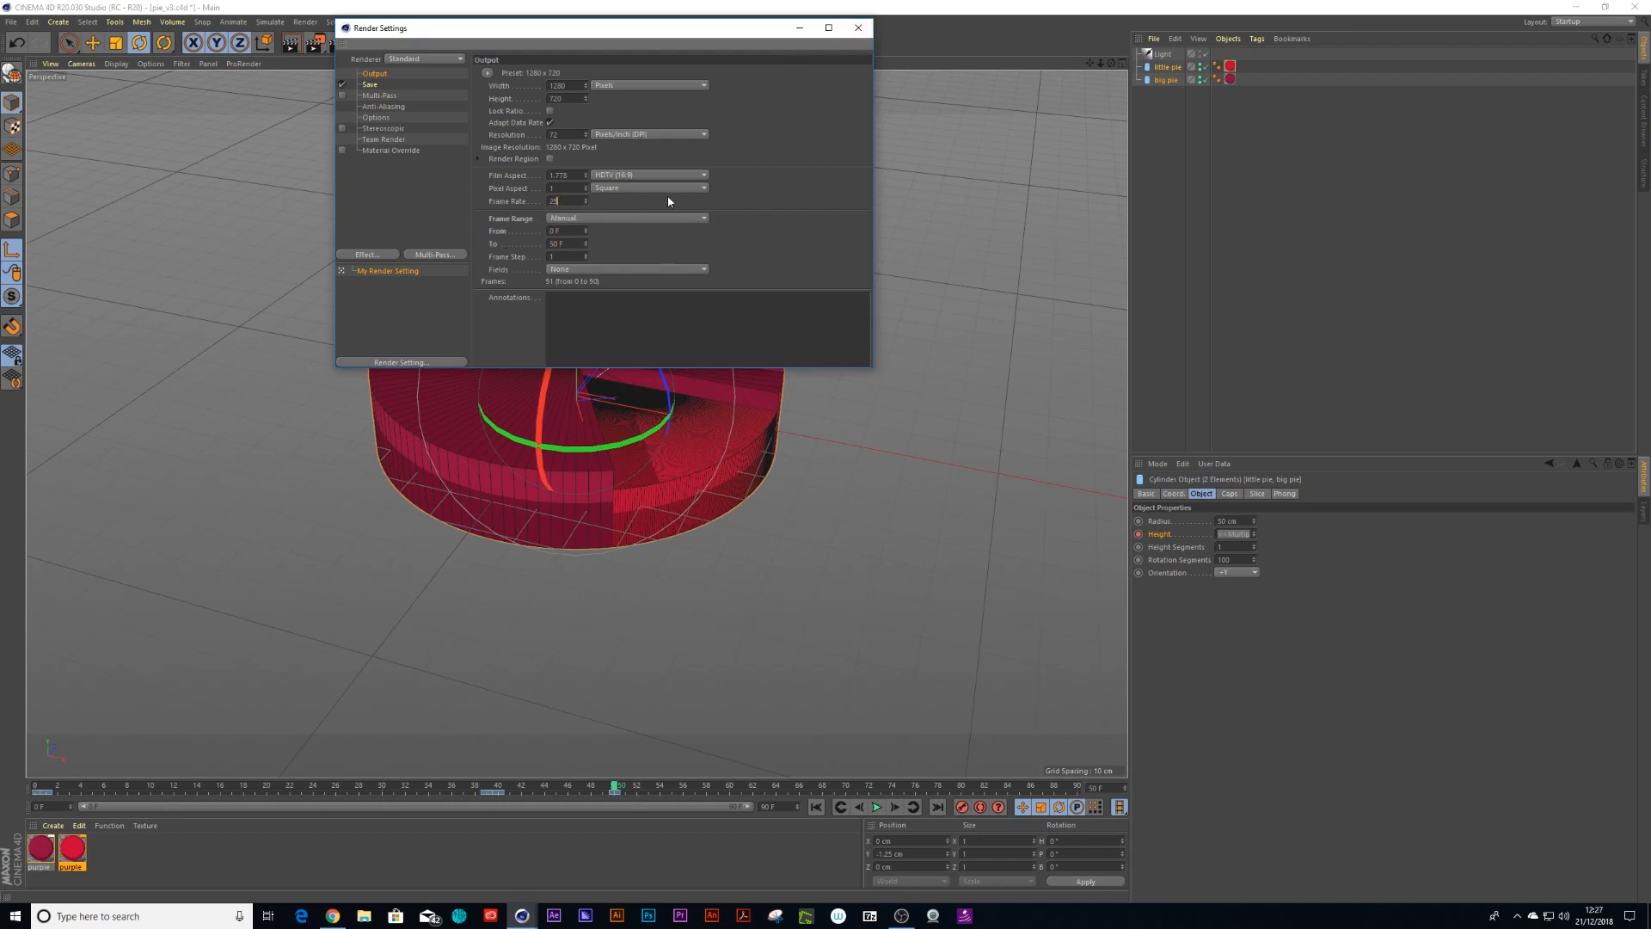
left_click(858, 28)
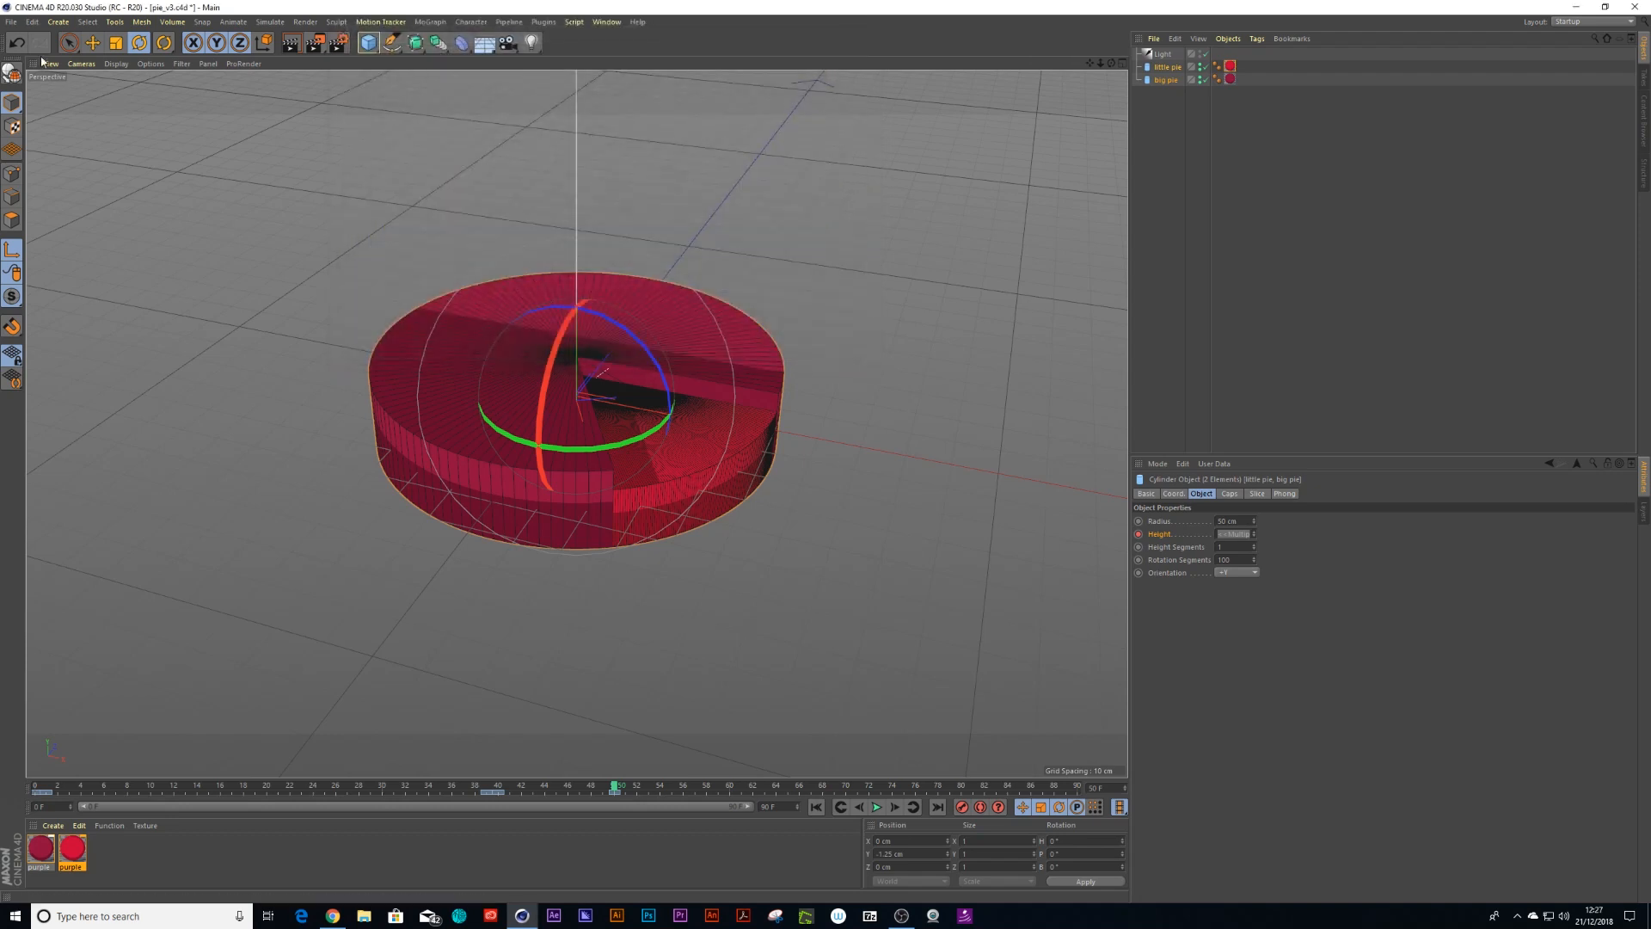
Set the project's FPS to 25 in the project settings
left_click(11, 21)
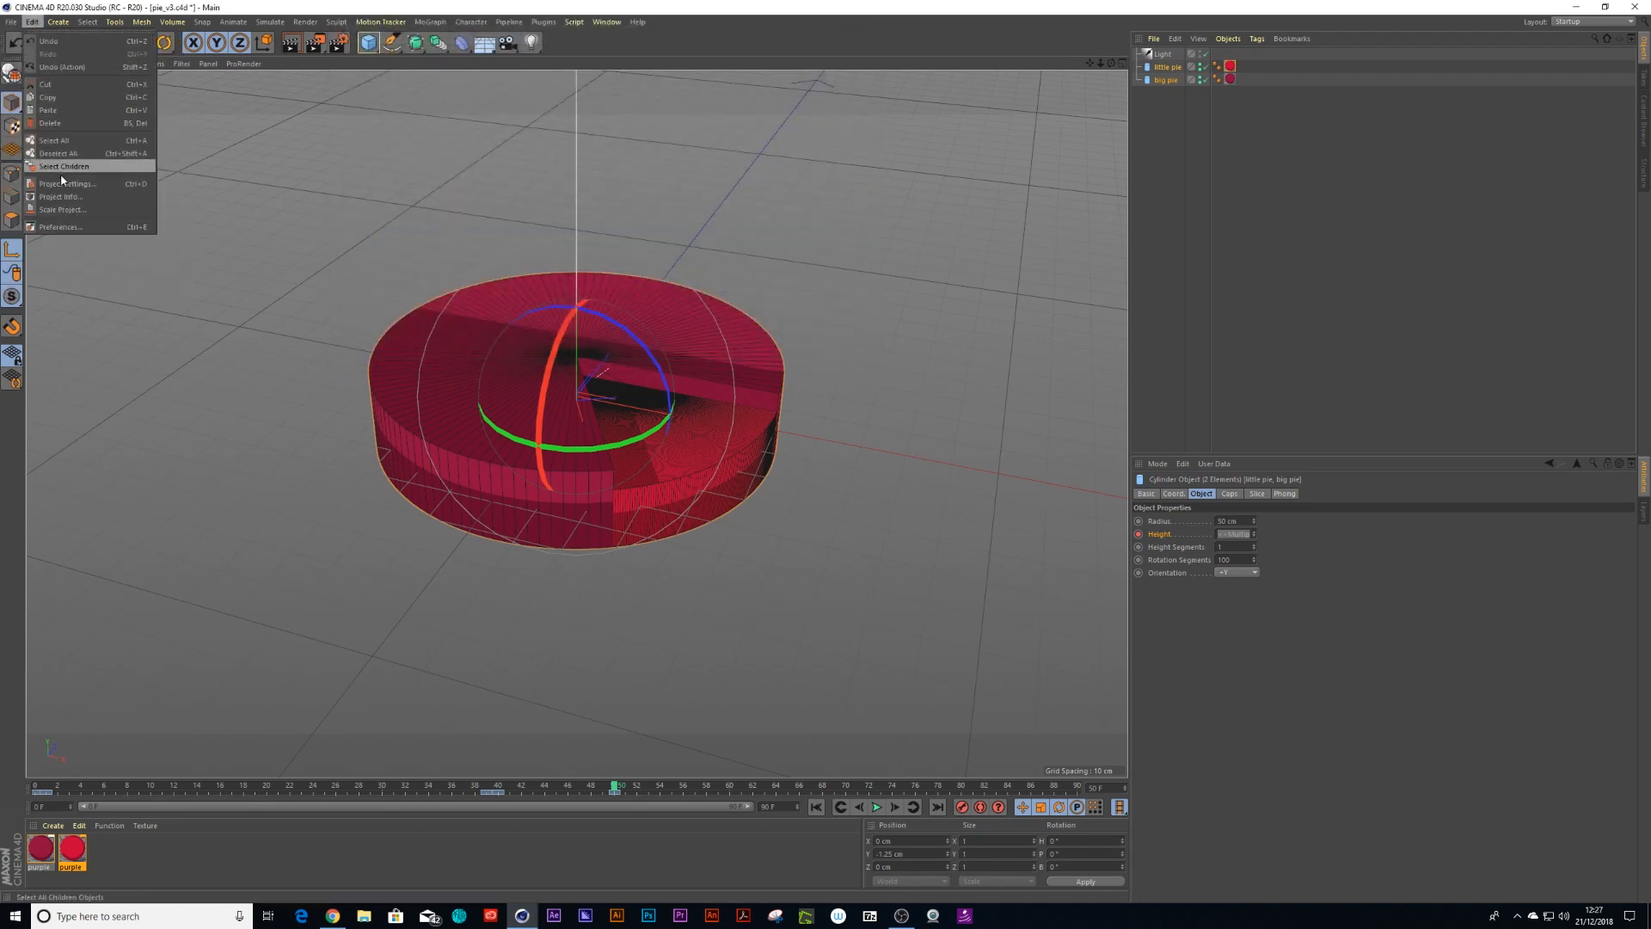
left_click(64, 184)
double_click(1238, 551)
type("25")
key("Return")
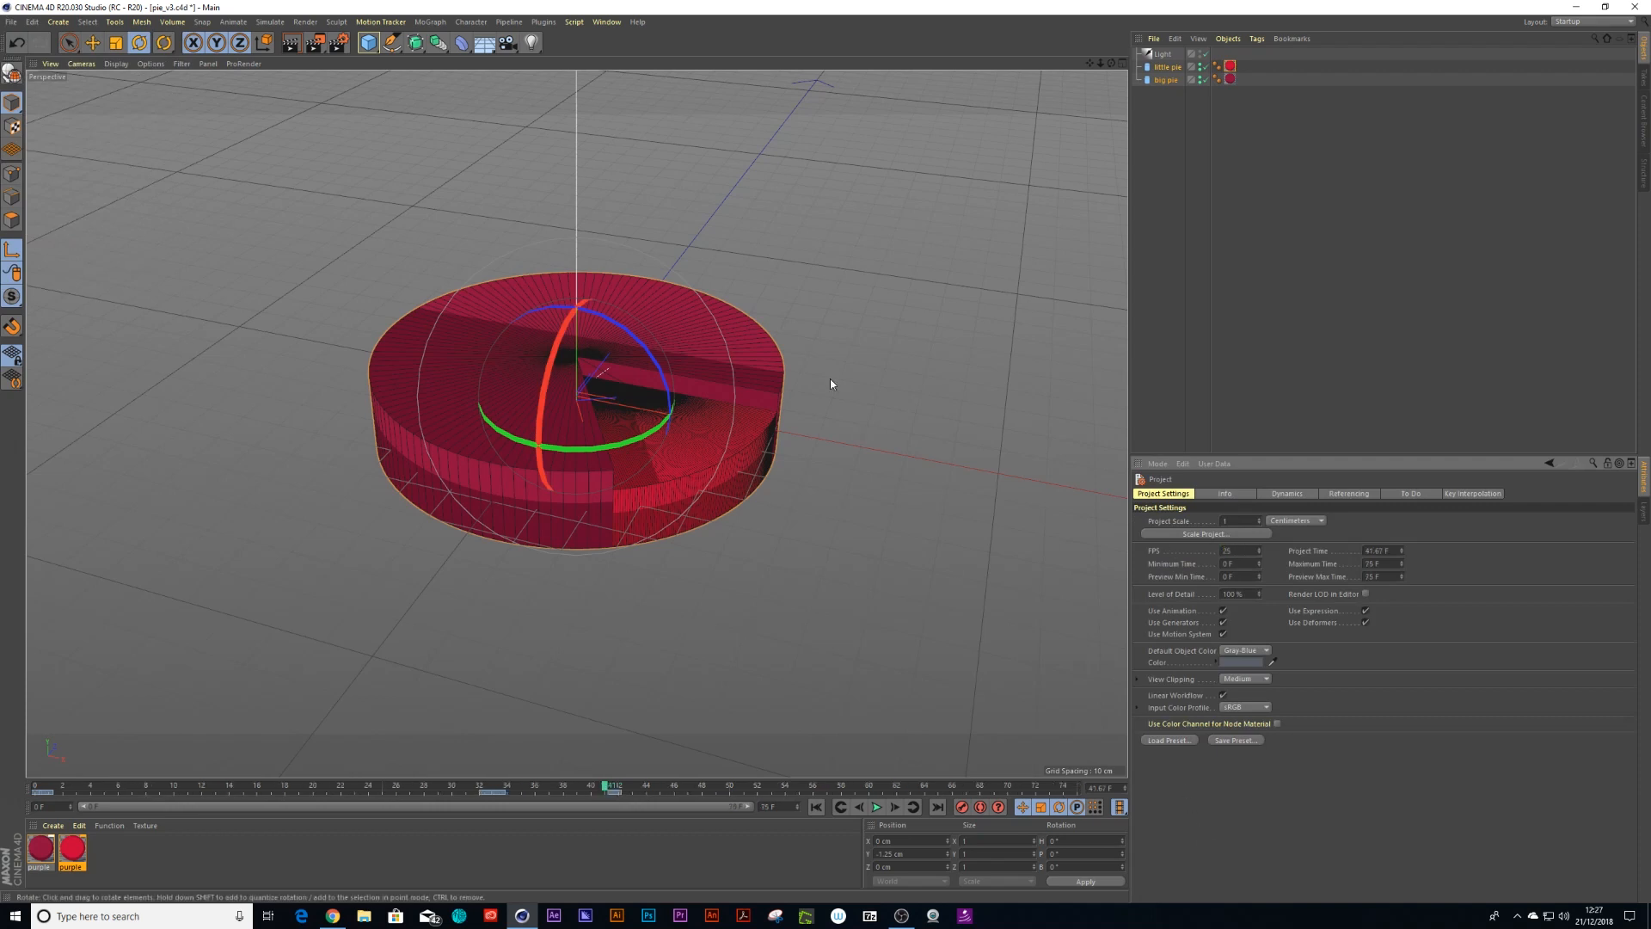
Render the full animation to the Picture Viewer and close it
key("shift+r")
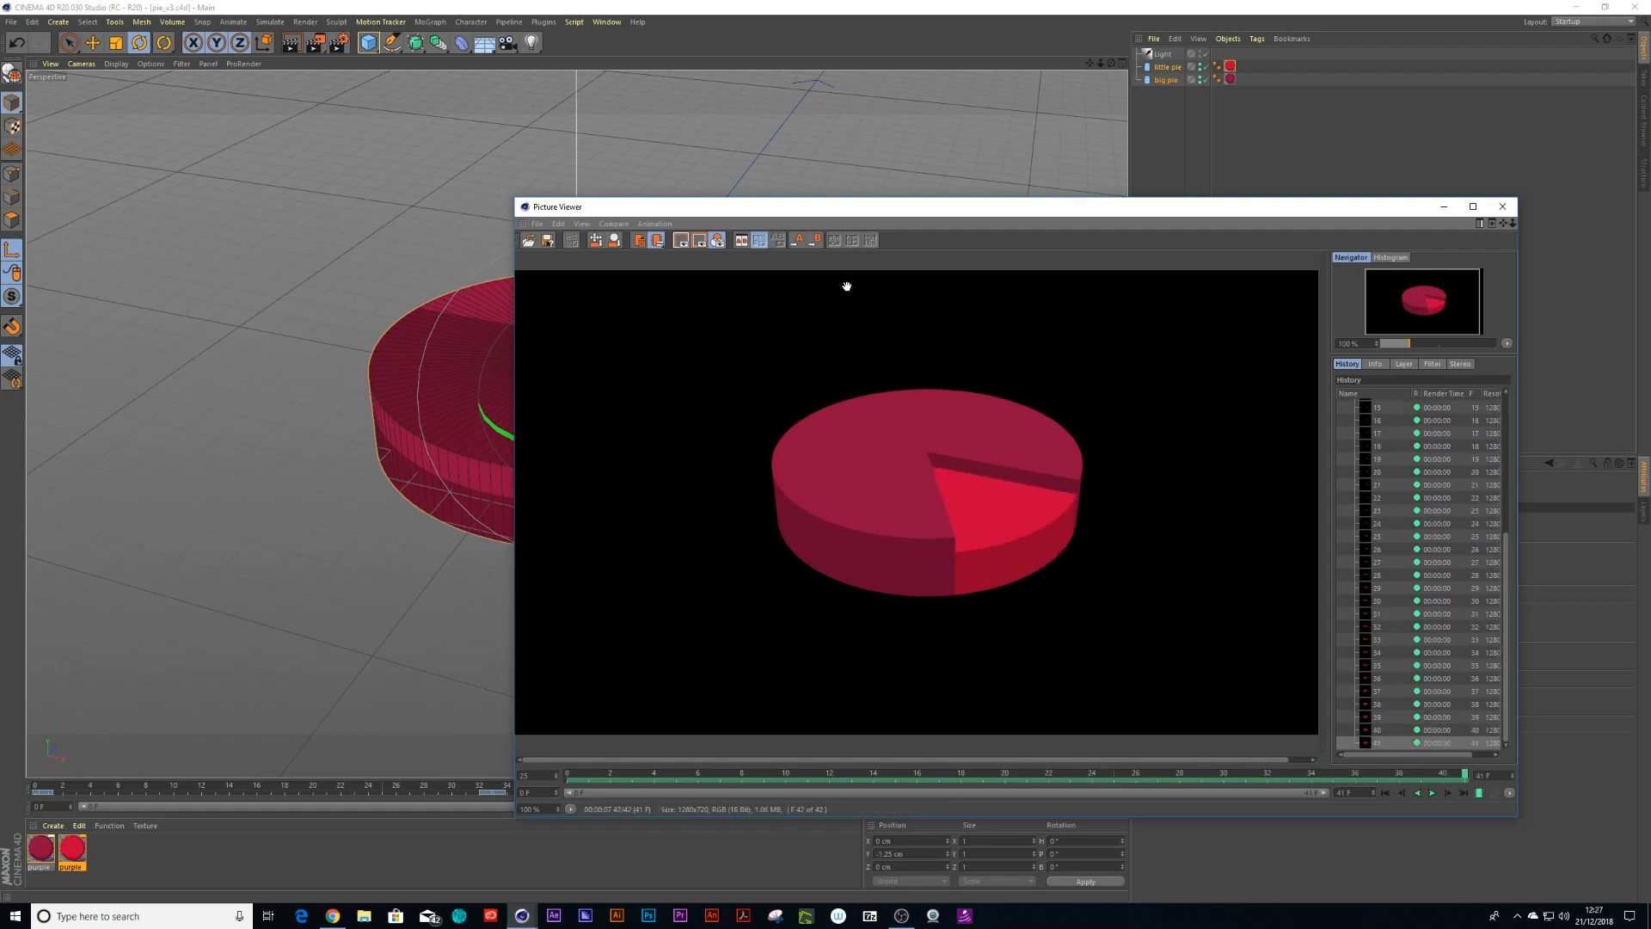
left_click(1502, 206)
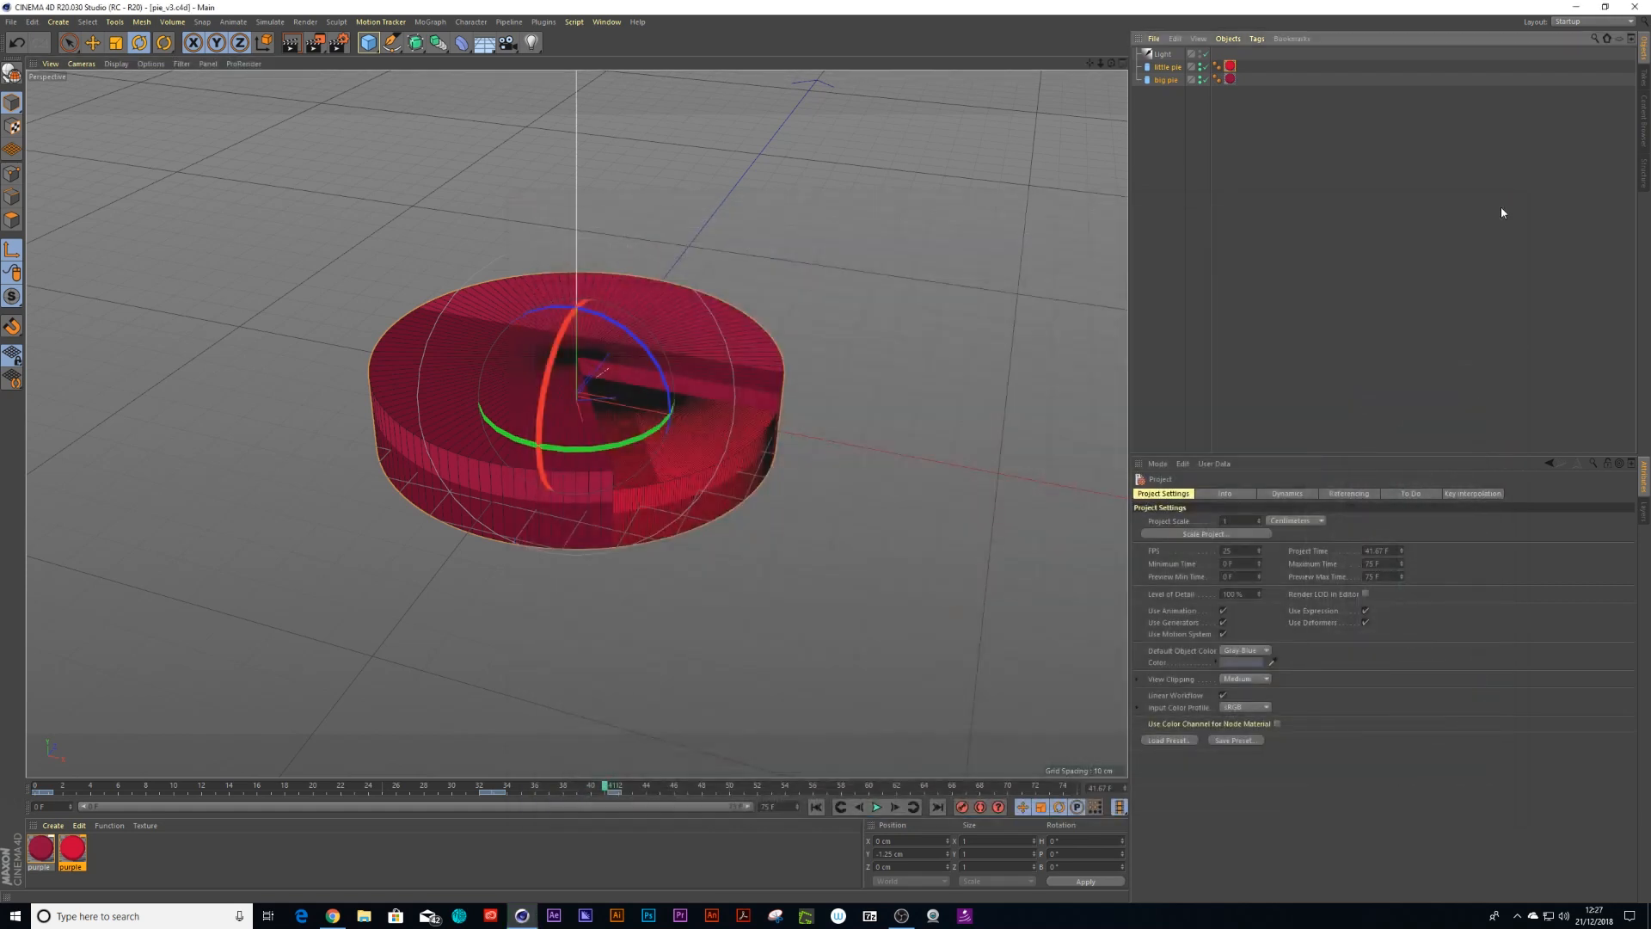
Switch to After Effects and import the pie_pngs folder's frames as a PNG sequence
left_click(558, 917)
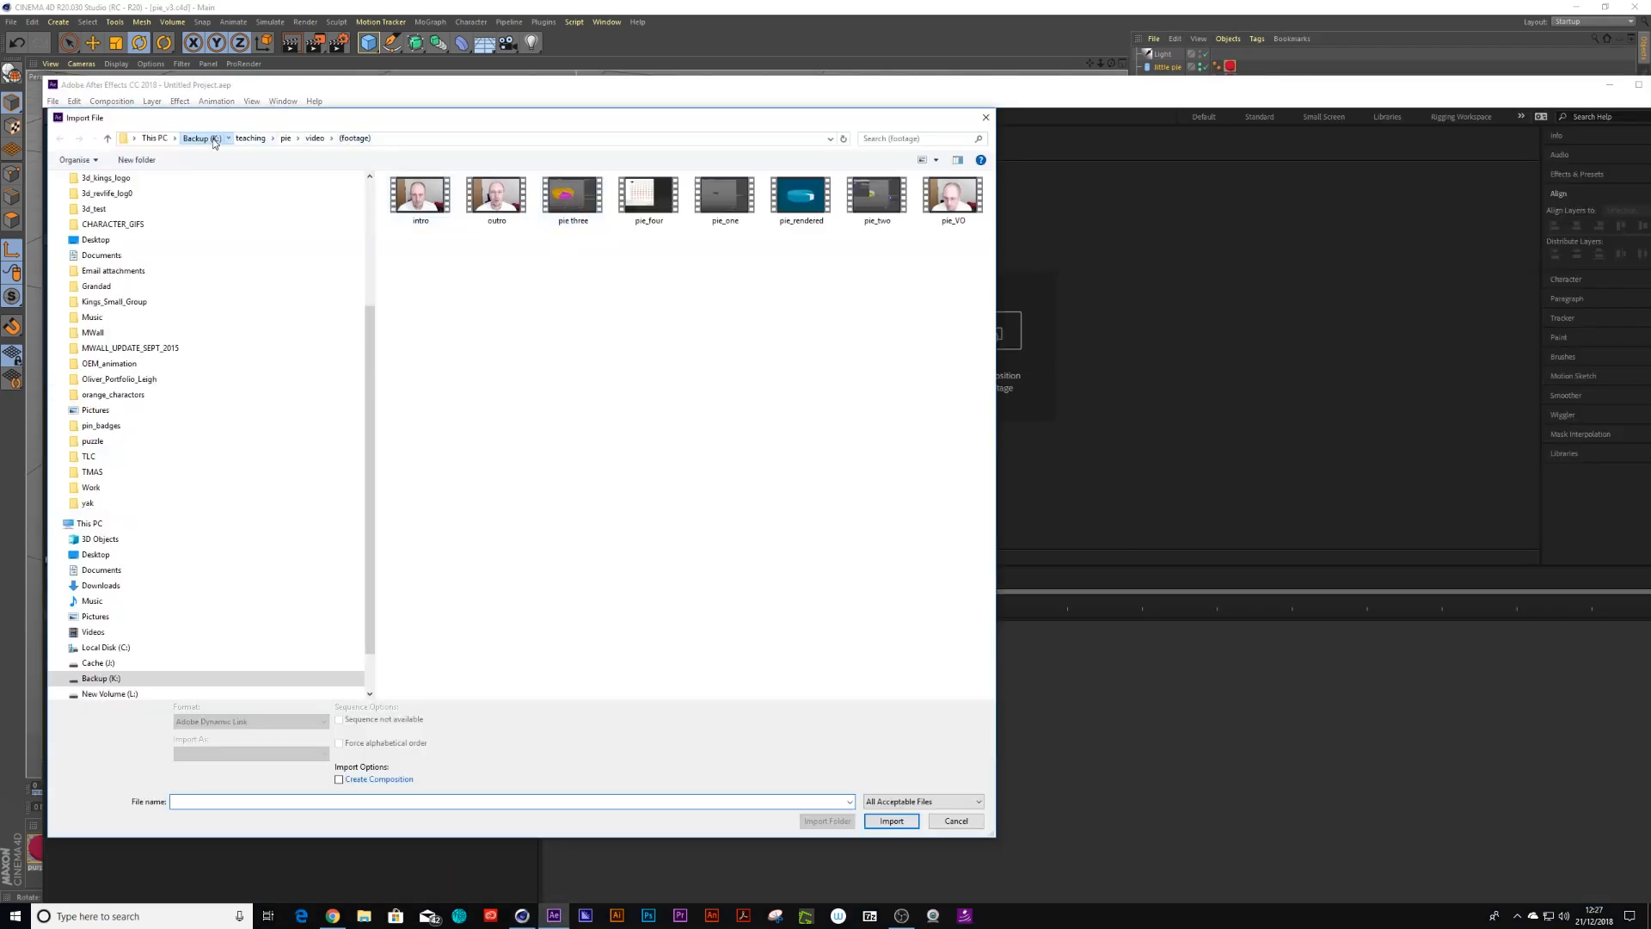
left_click(214, 140)
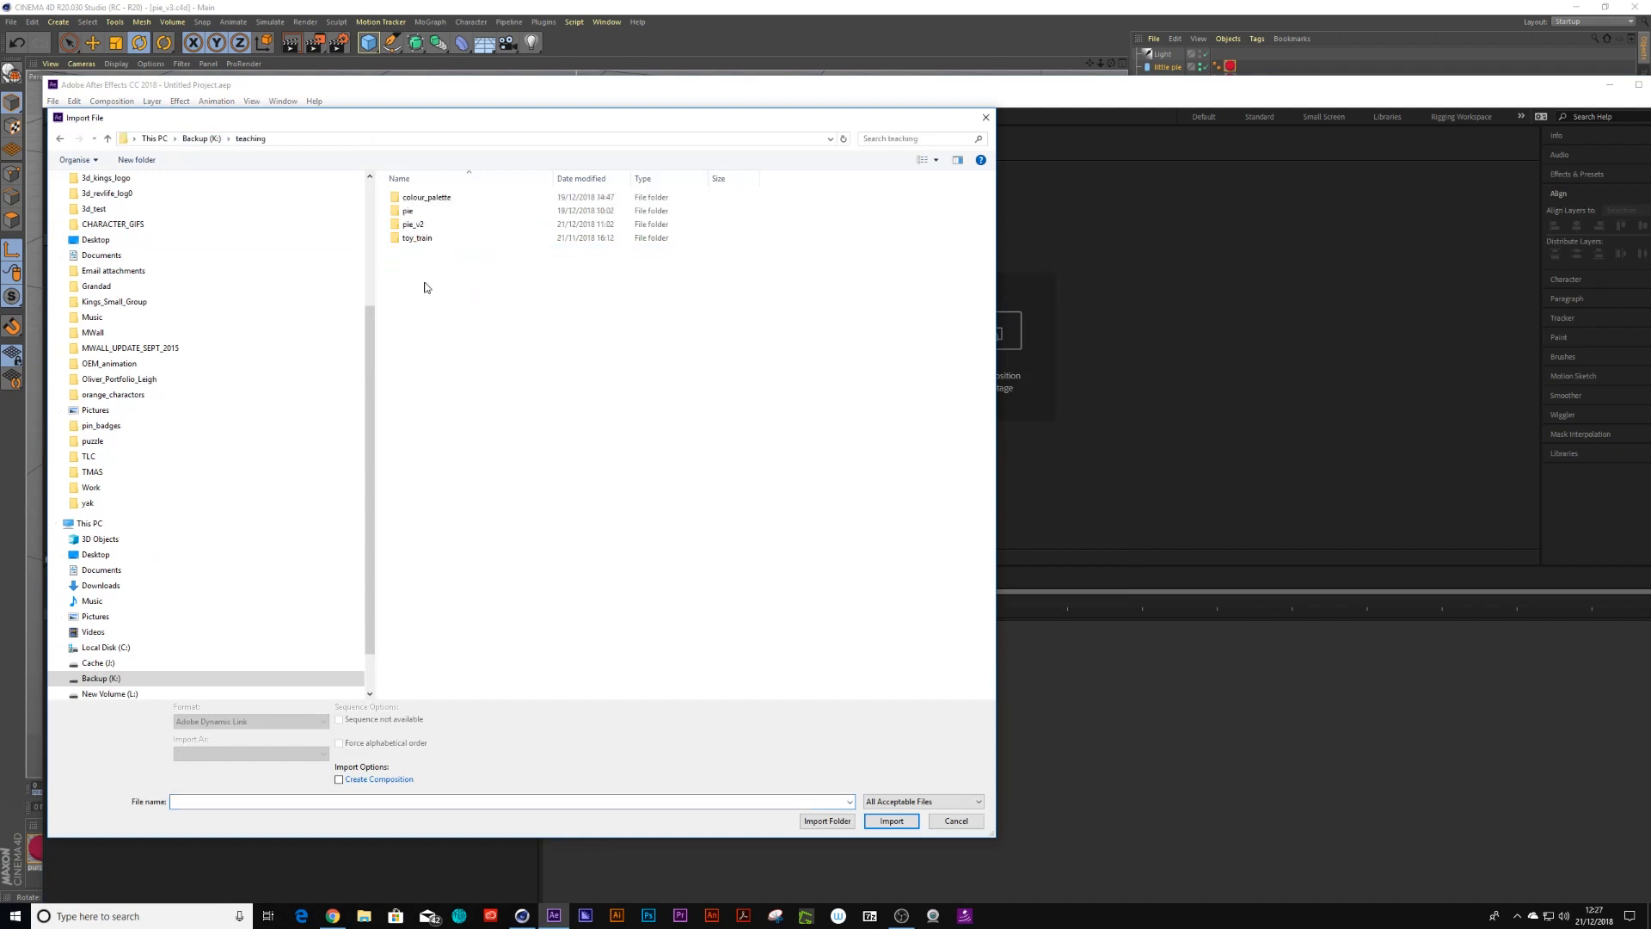
double_click(415, 224)
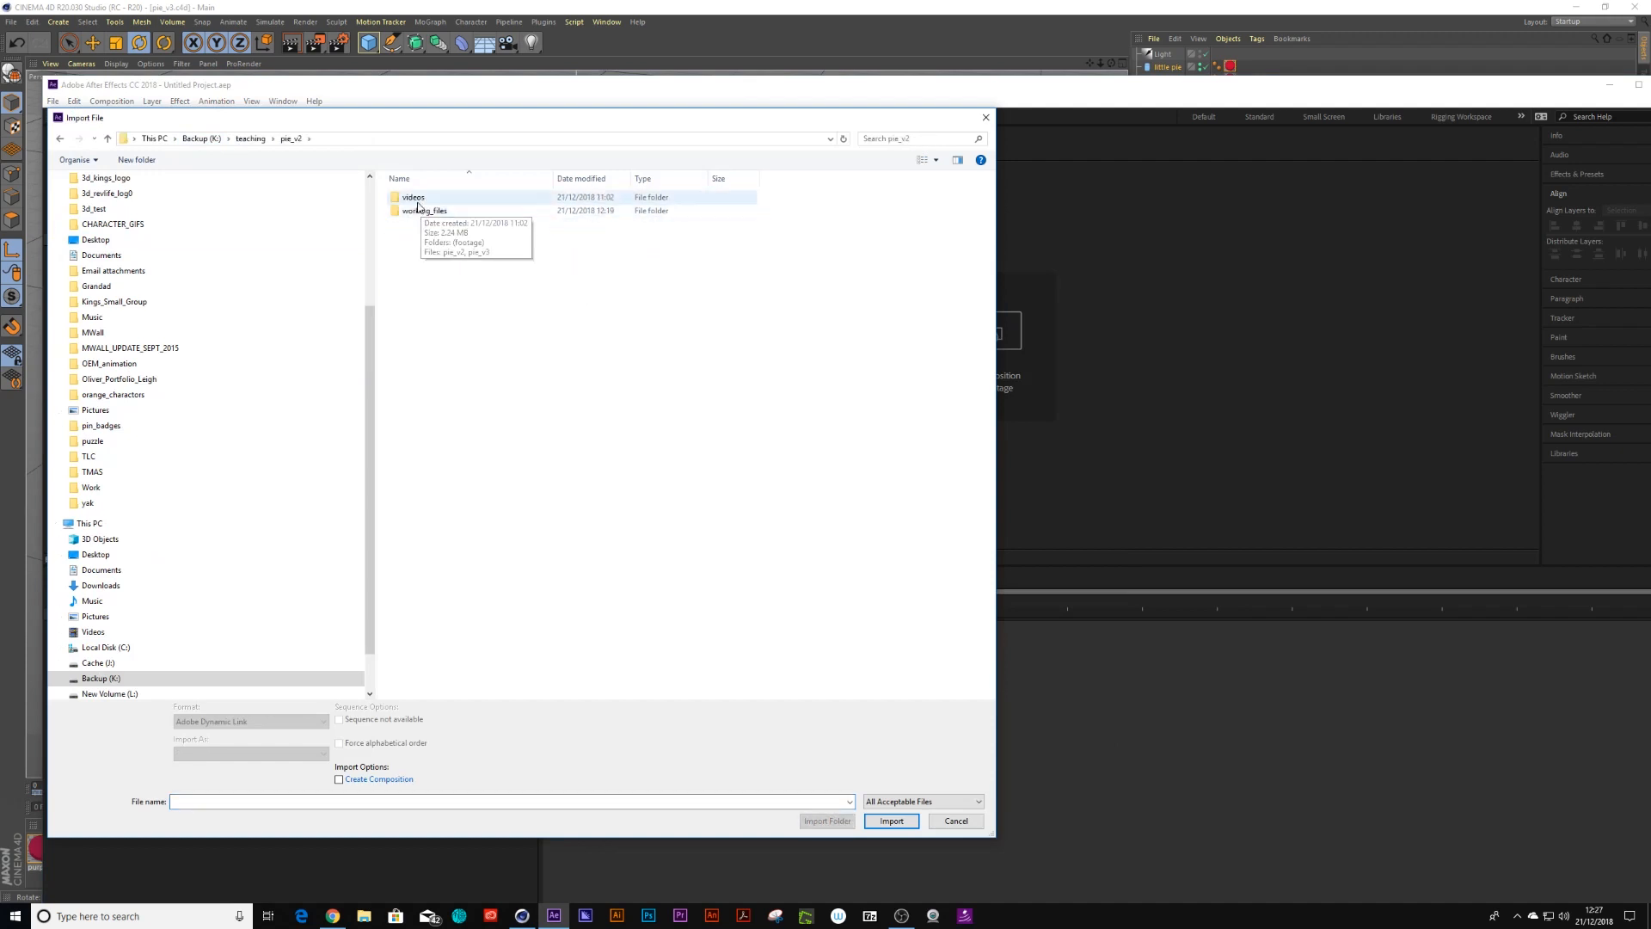
double_click(421, 211)
double_click(418, 197)
double_click(418, 199)
left_click(421, 217)
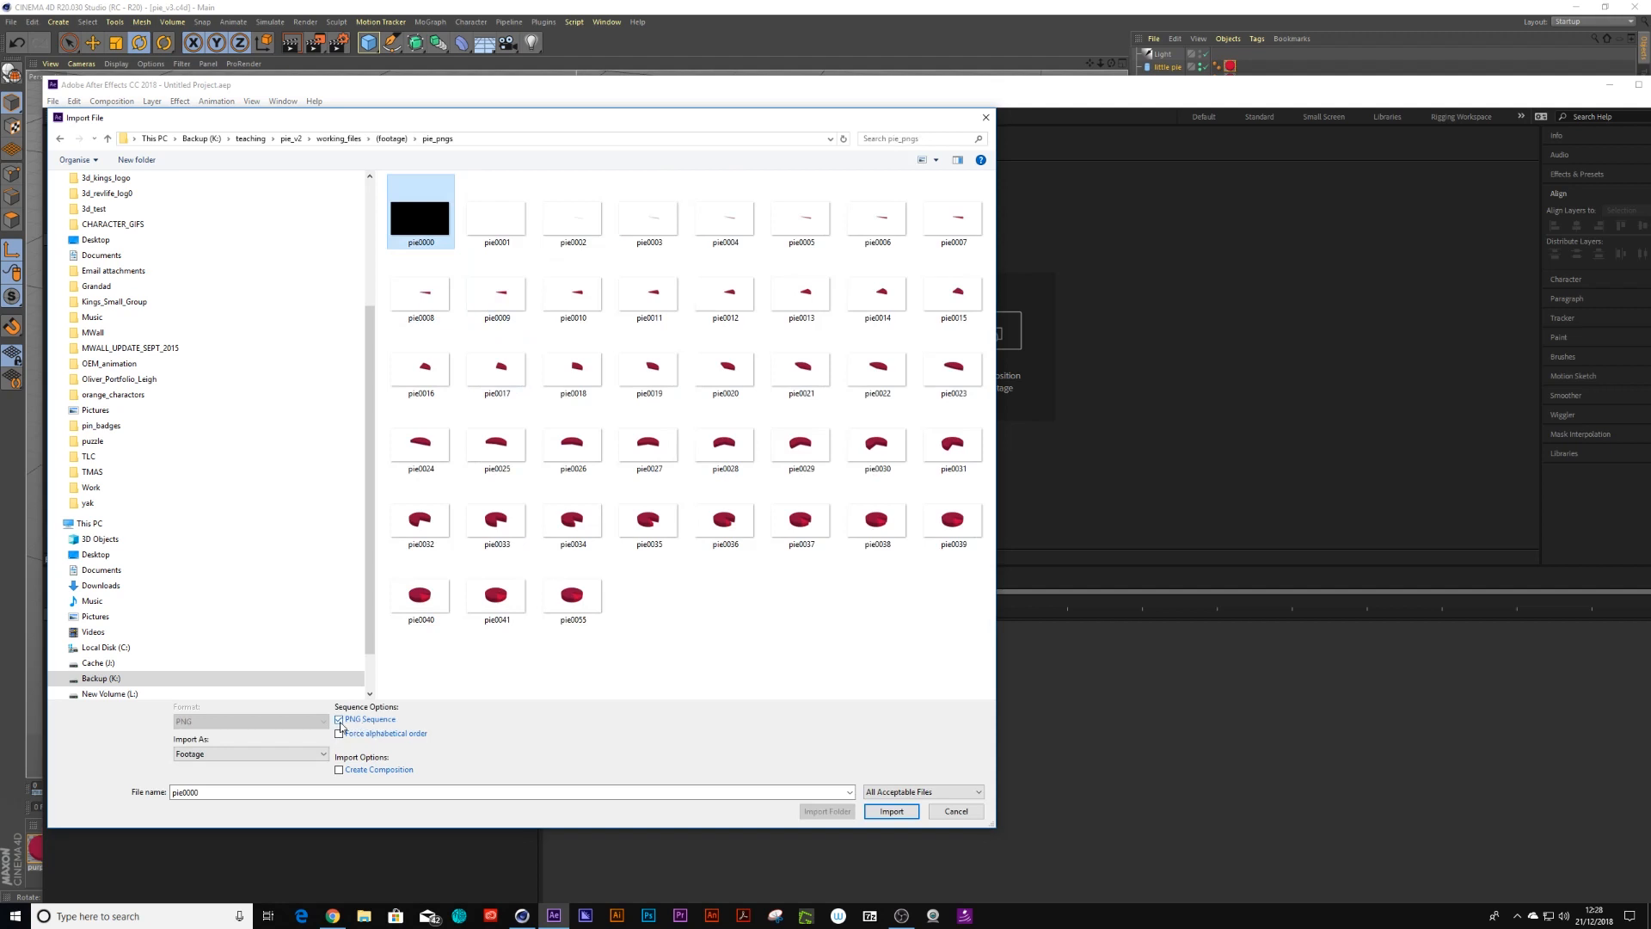
left_click(891, 812)
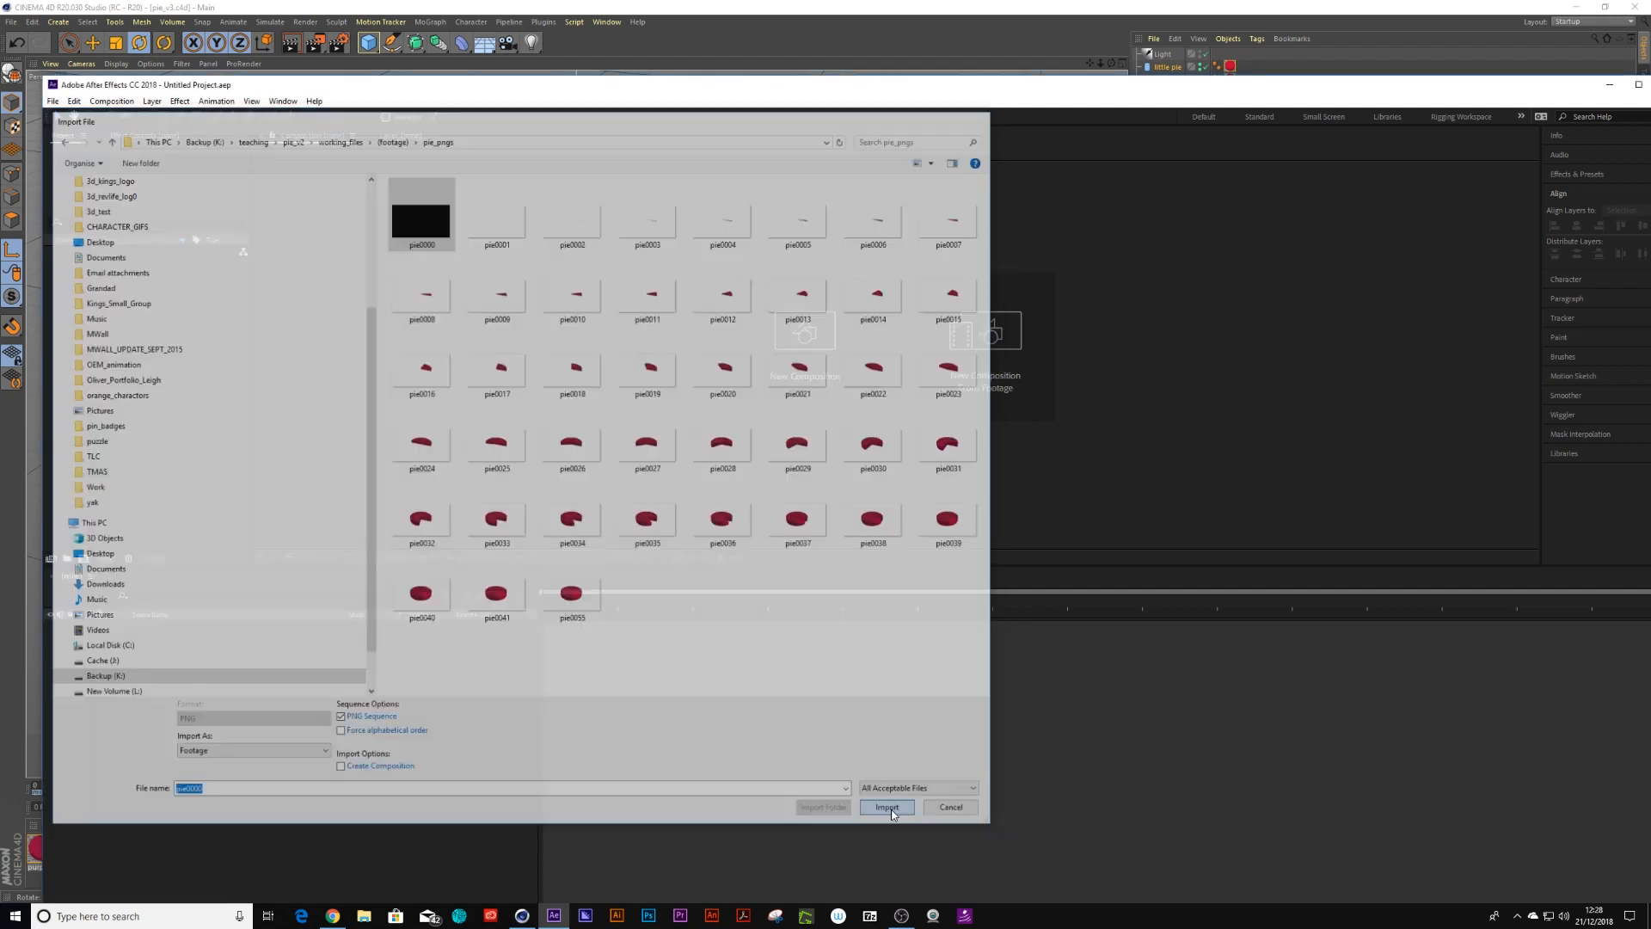
left_click(983, 554)
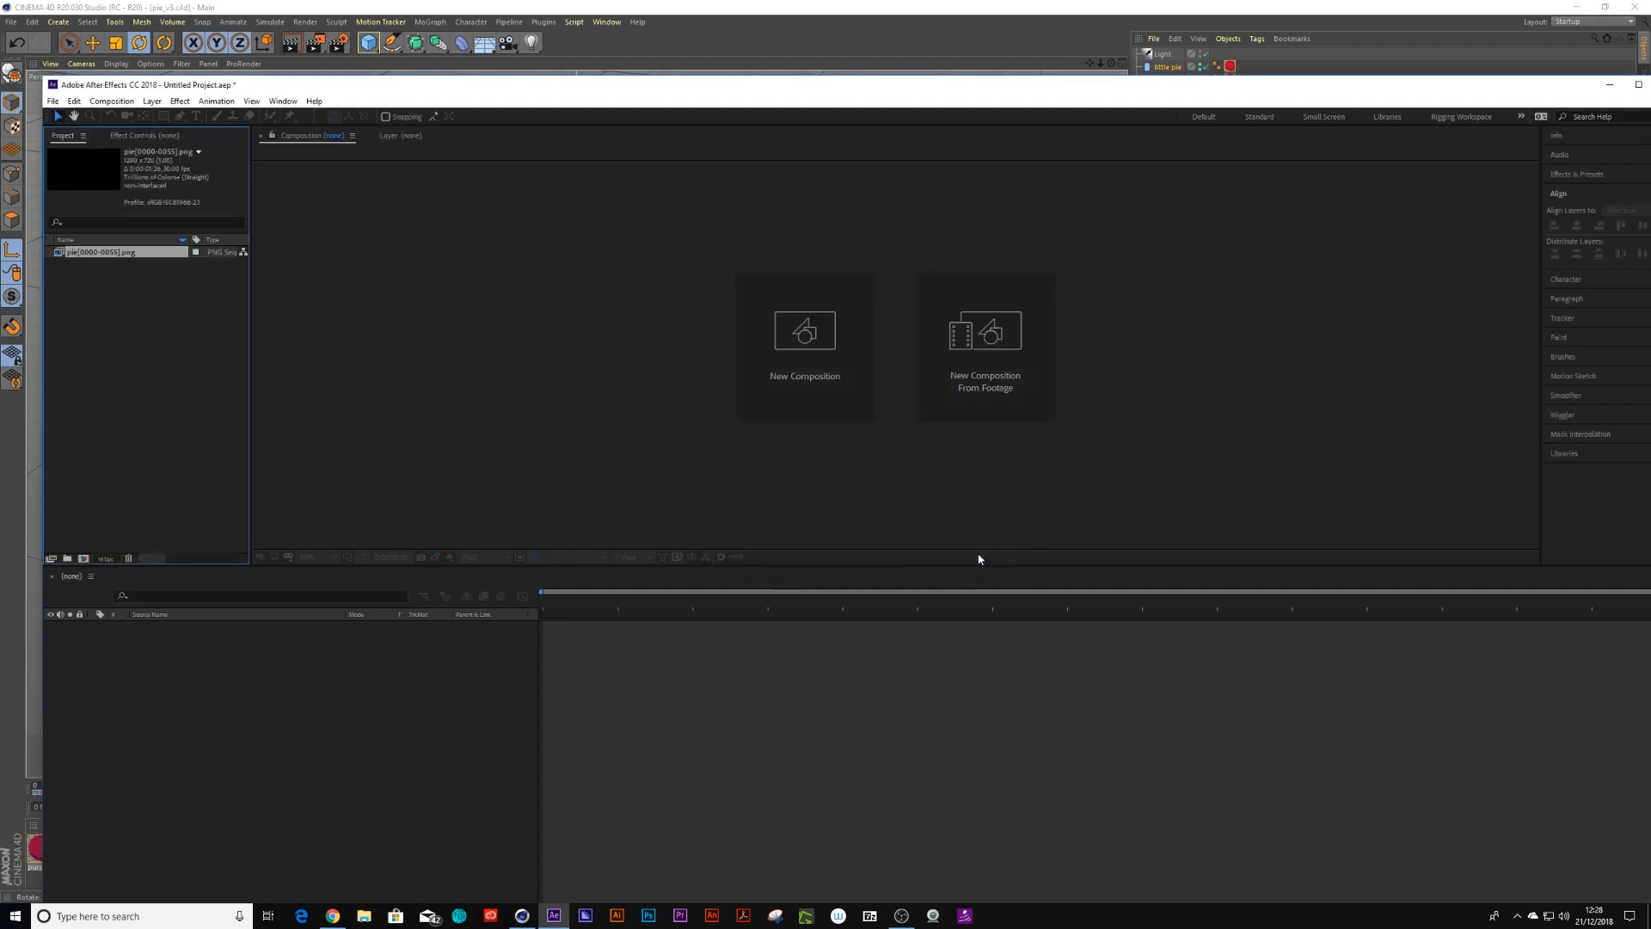
Create a composition from the PNG sequence footage and preview it
left_click_drag(92, 255, 84, 558)
key("space")
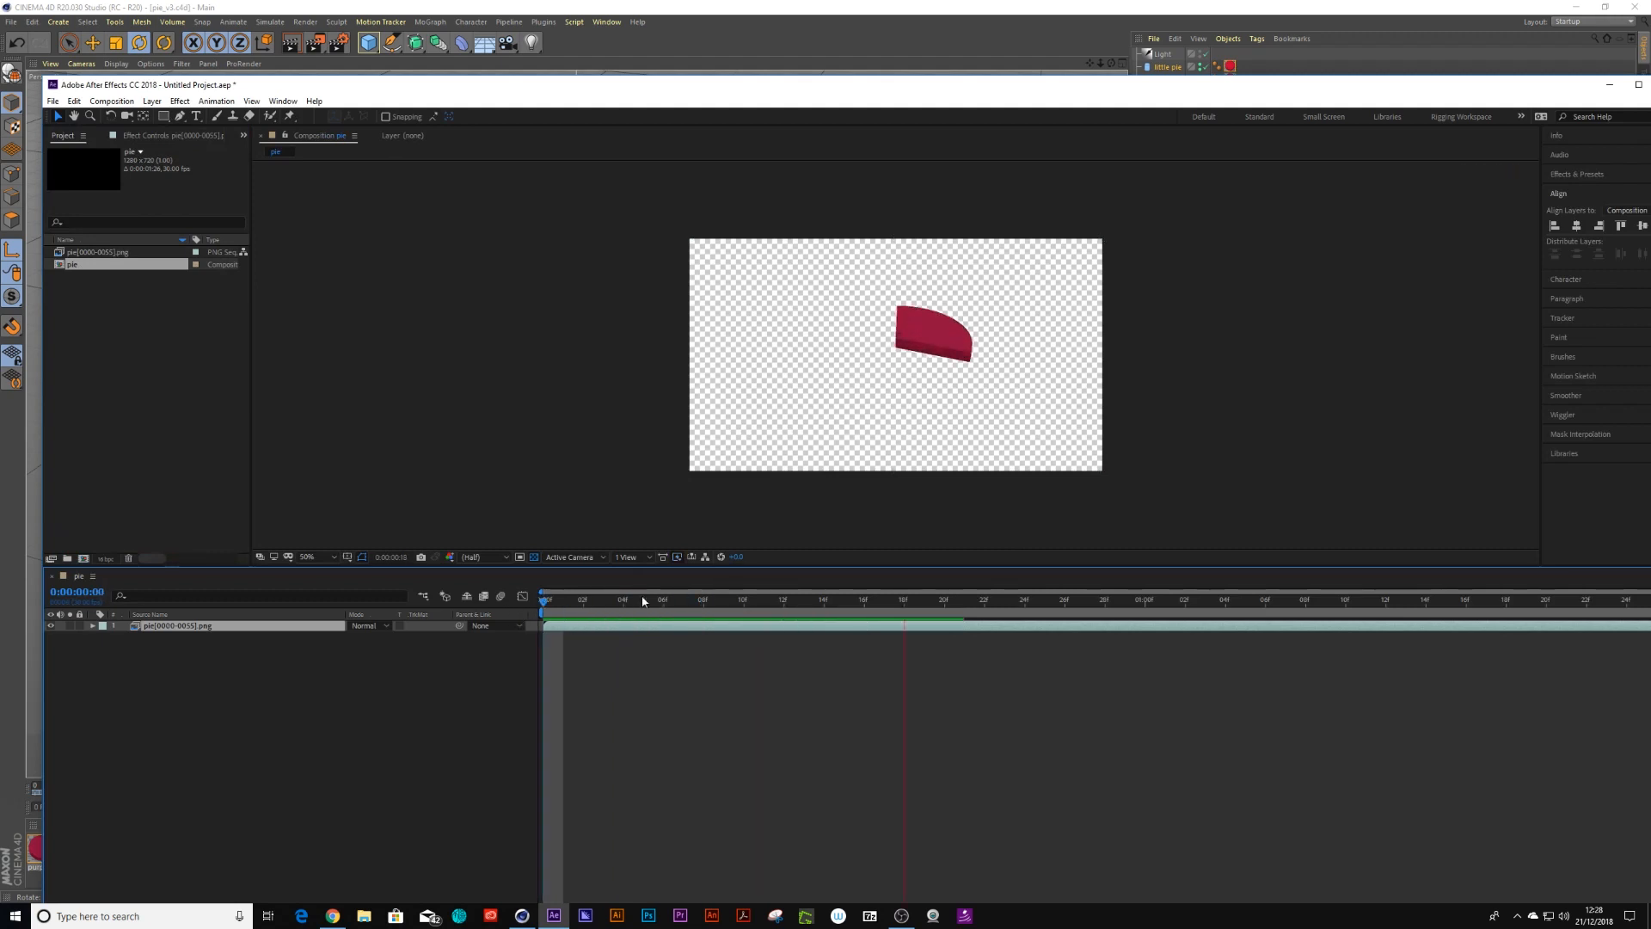
left_click_drag(643, 600, 924, 607)
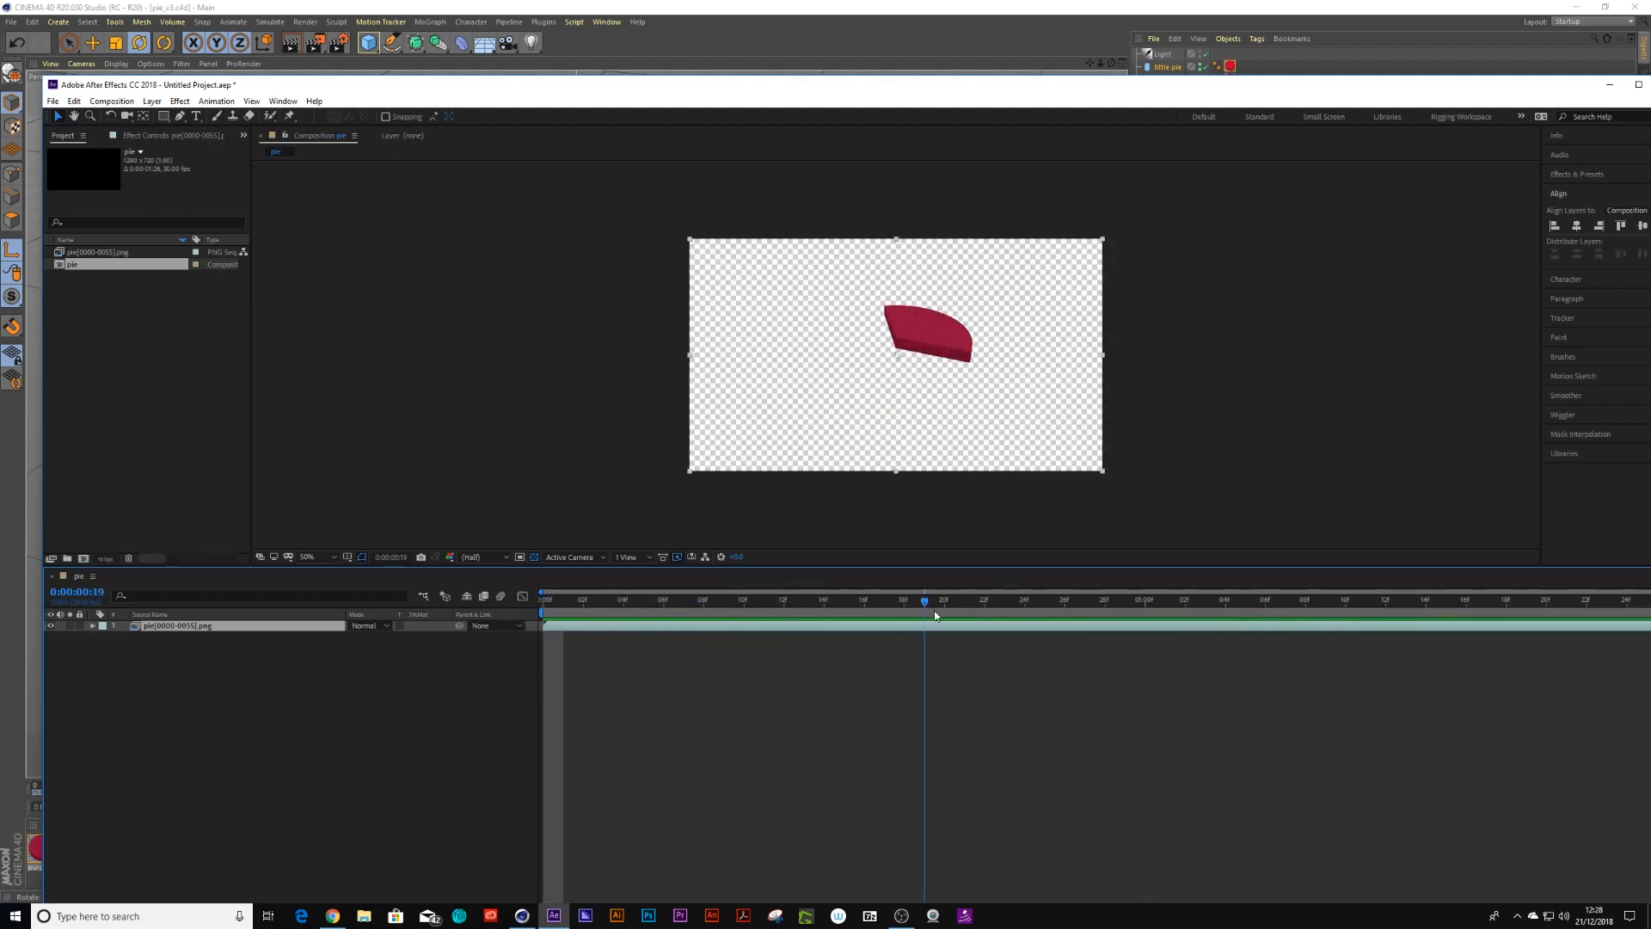
Reinterpret the footage's main settings through Interpret Footage and scrub through the composition
left_click(109, 252)
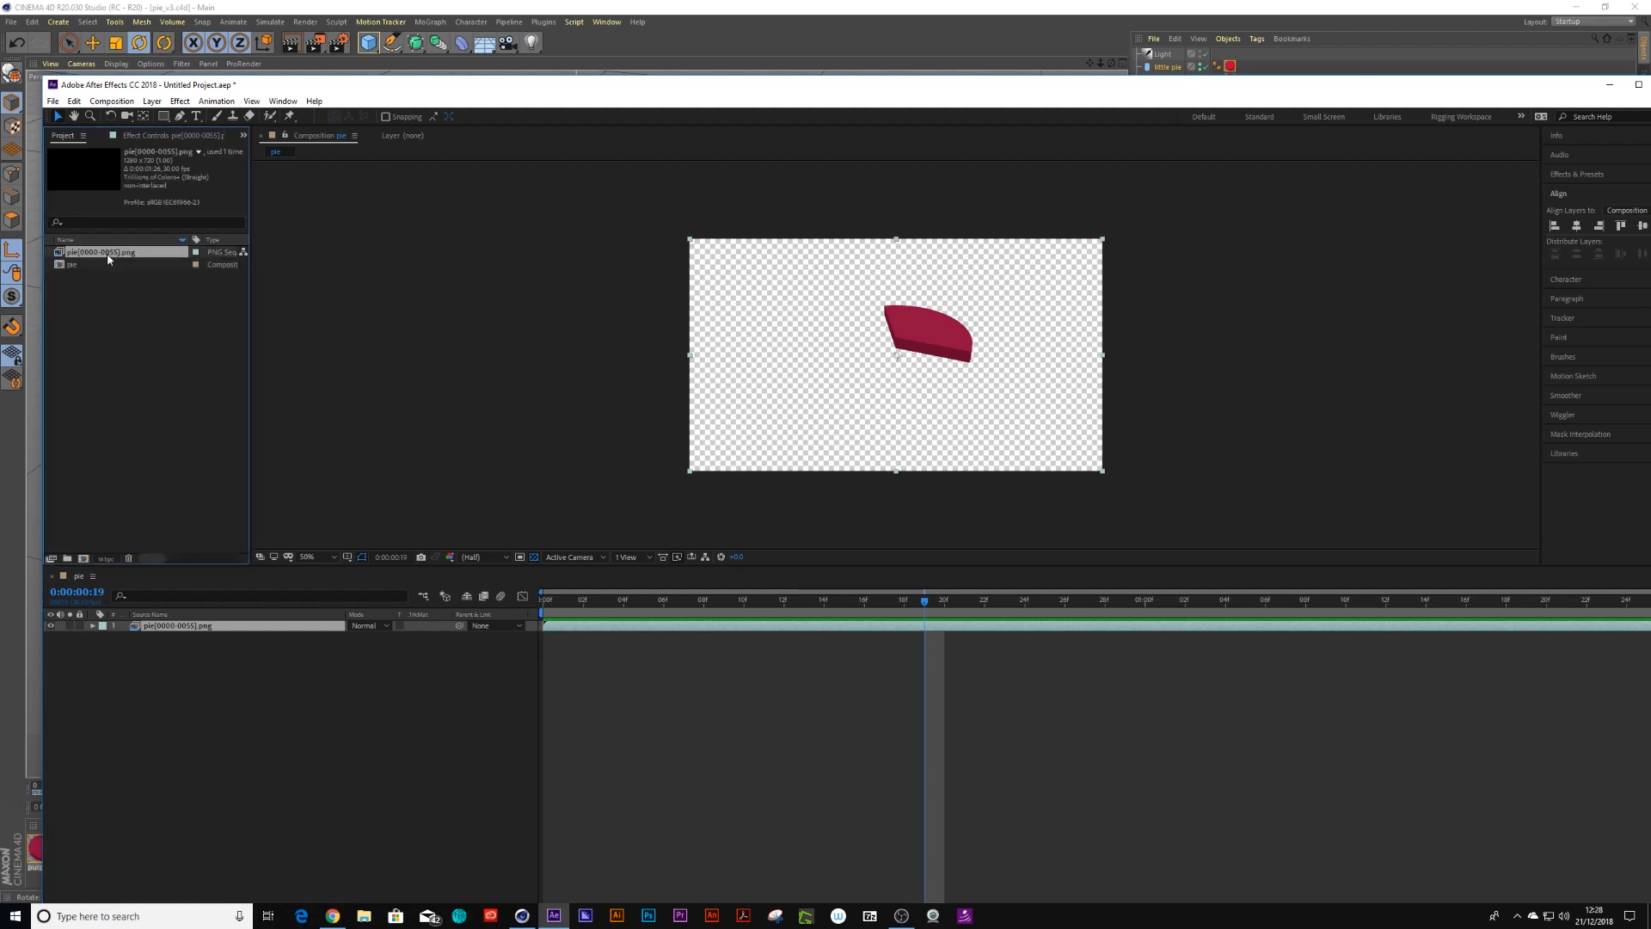
right_click(110, 253)
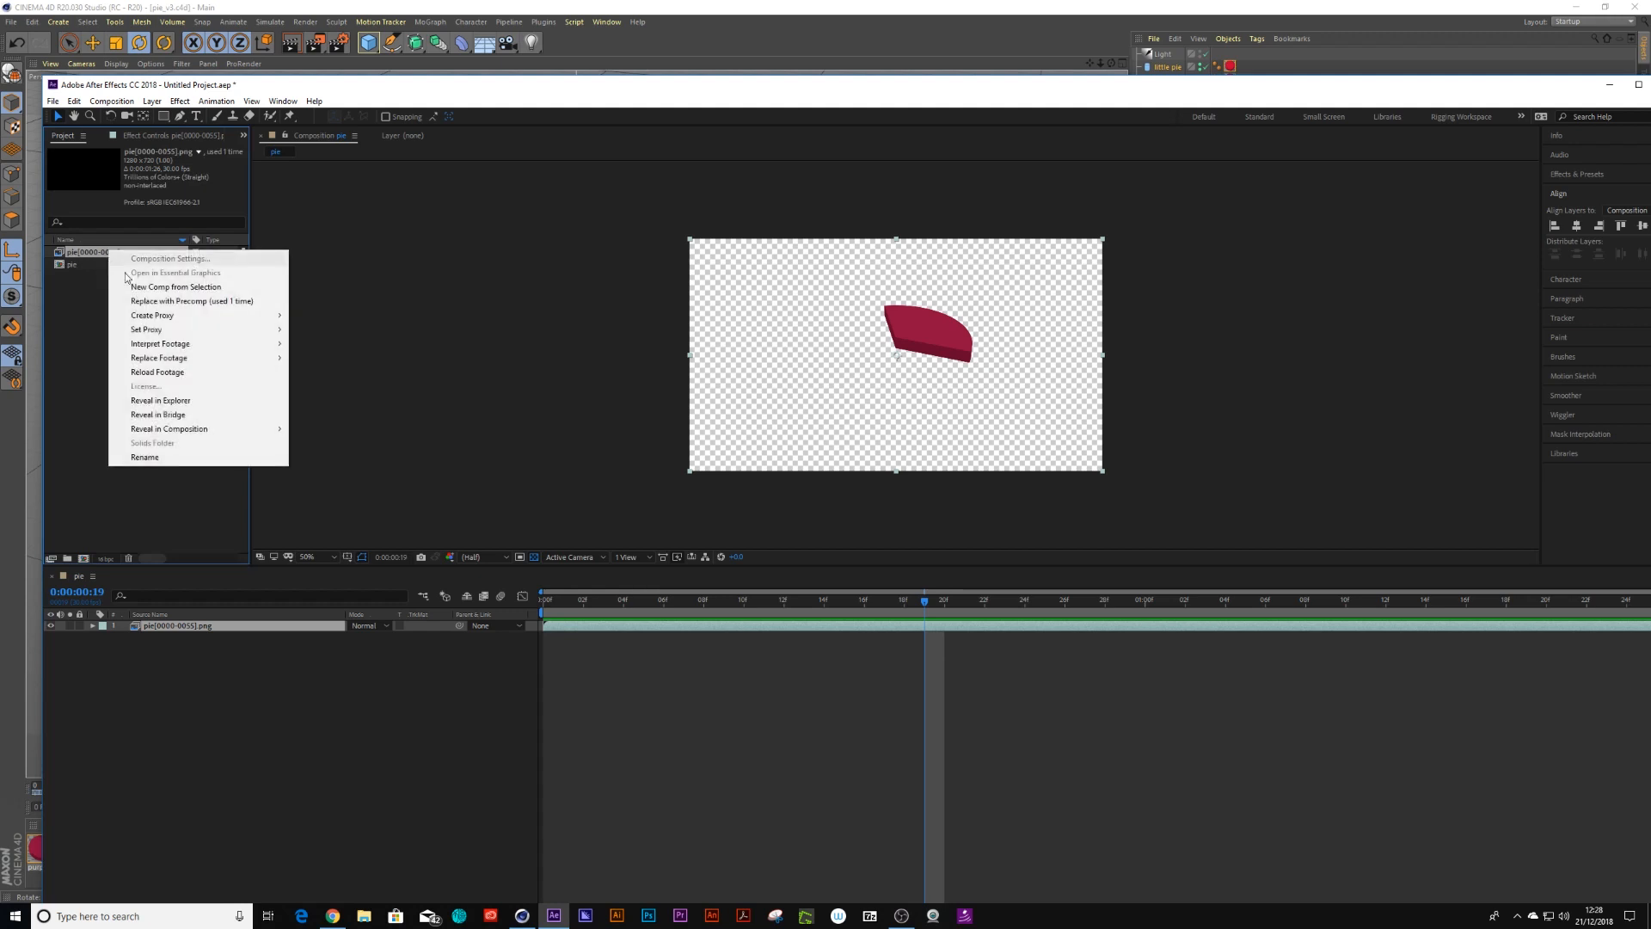
mouse_move(215, 343)
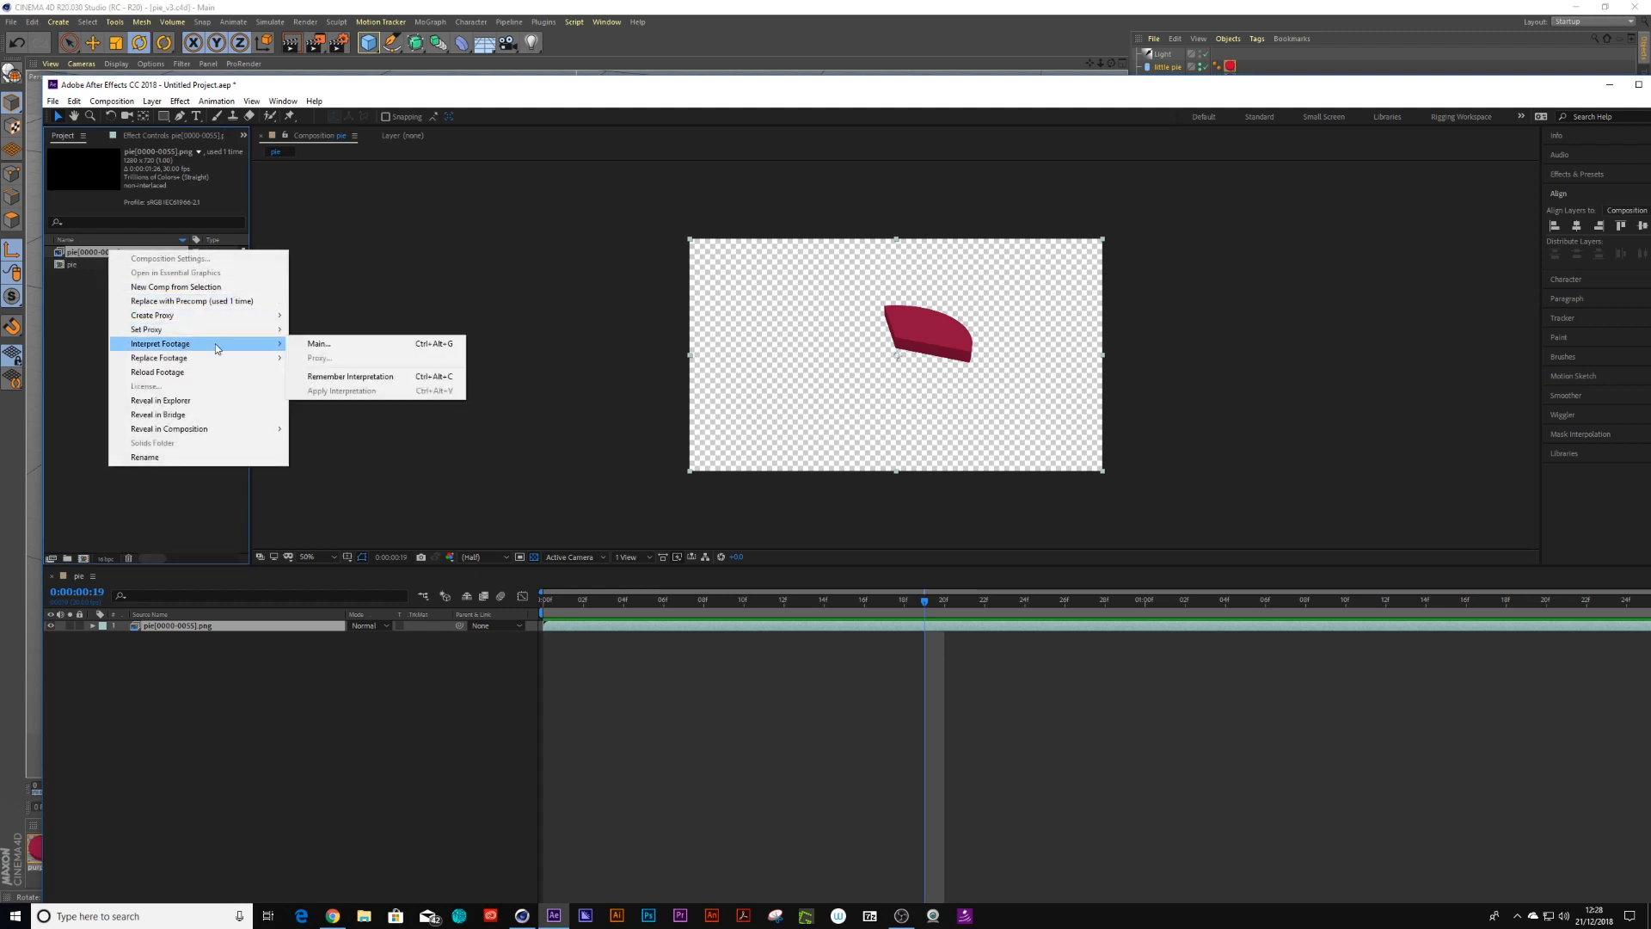
left_click(332, 341)
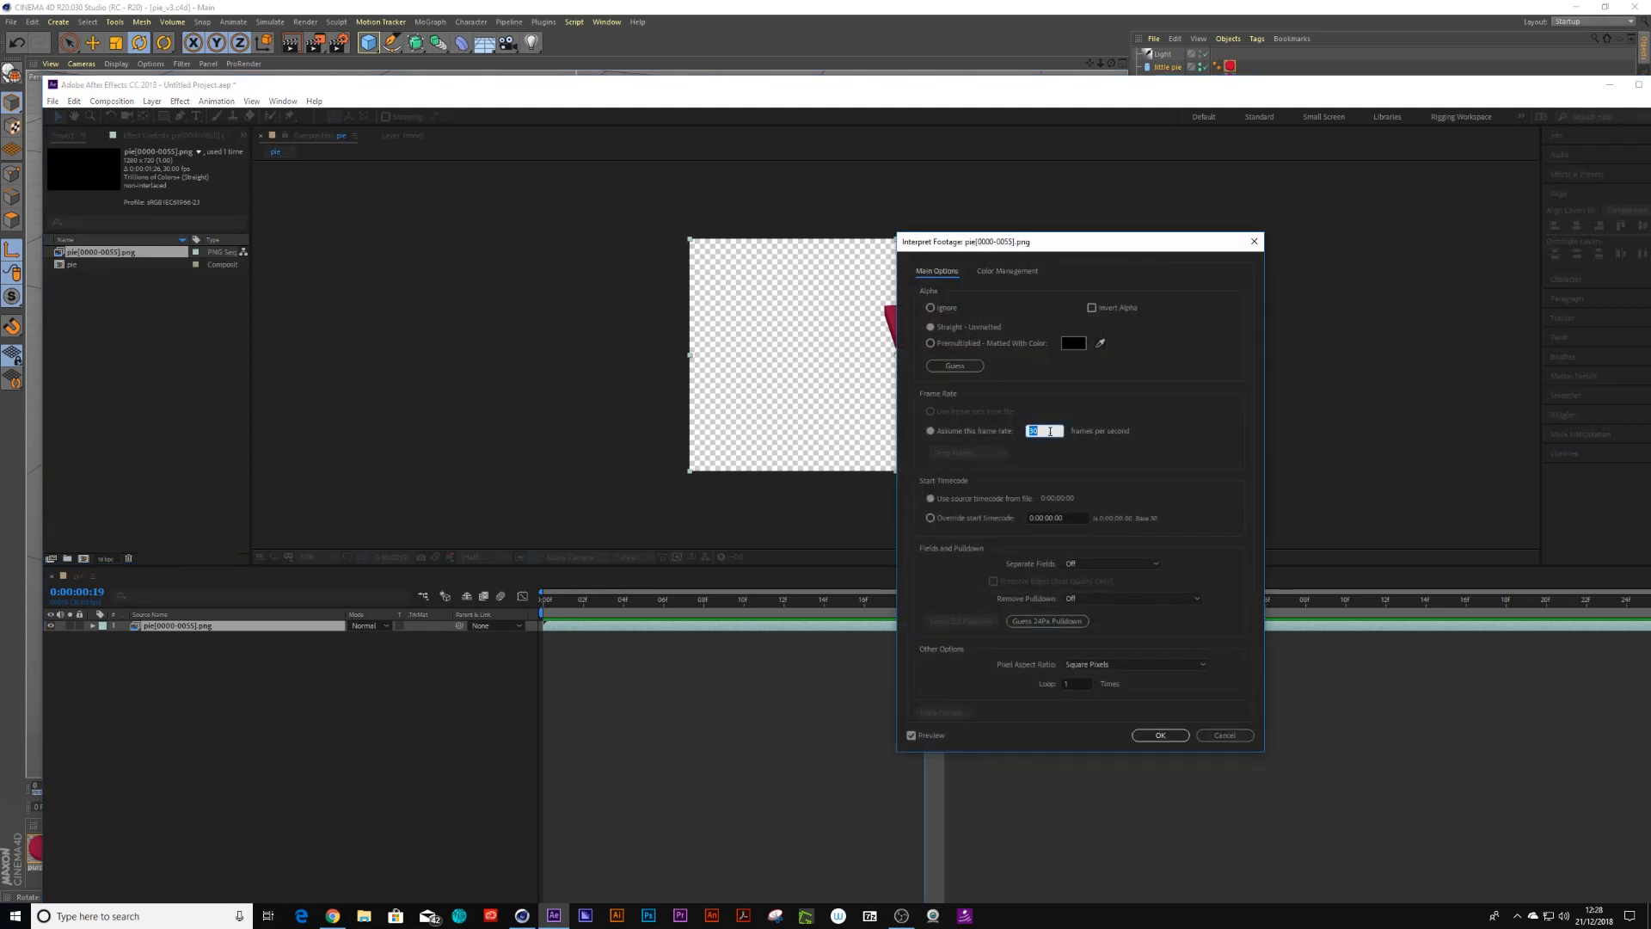
left_click(1161, 735)
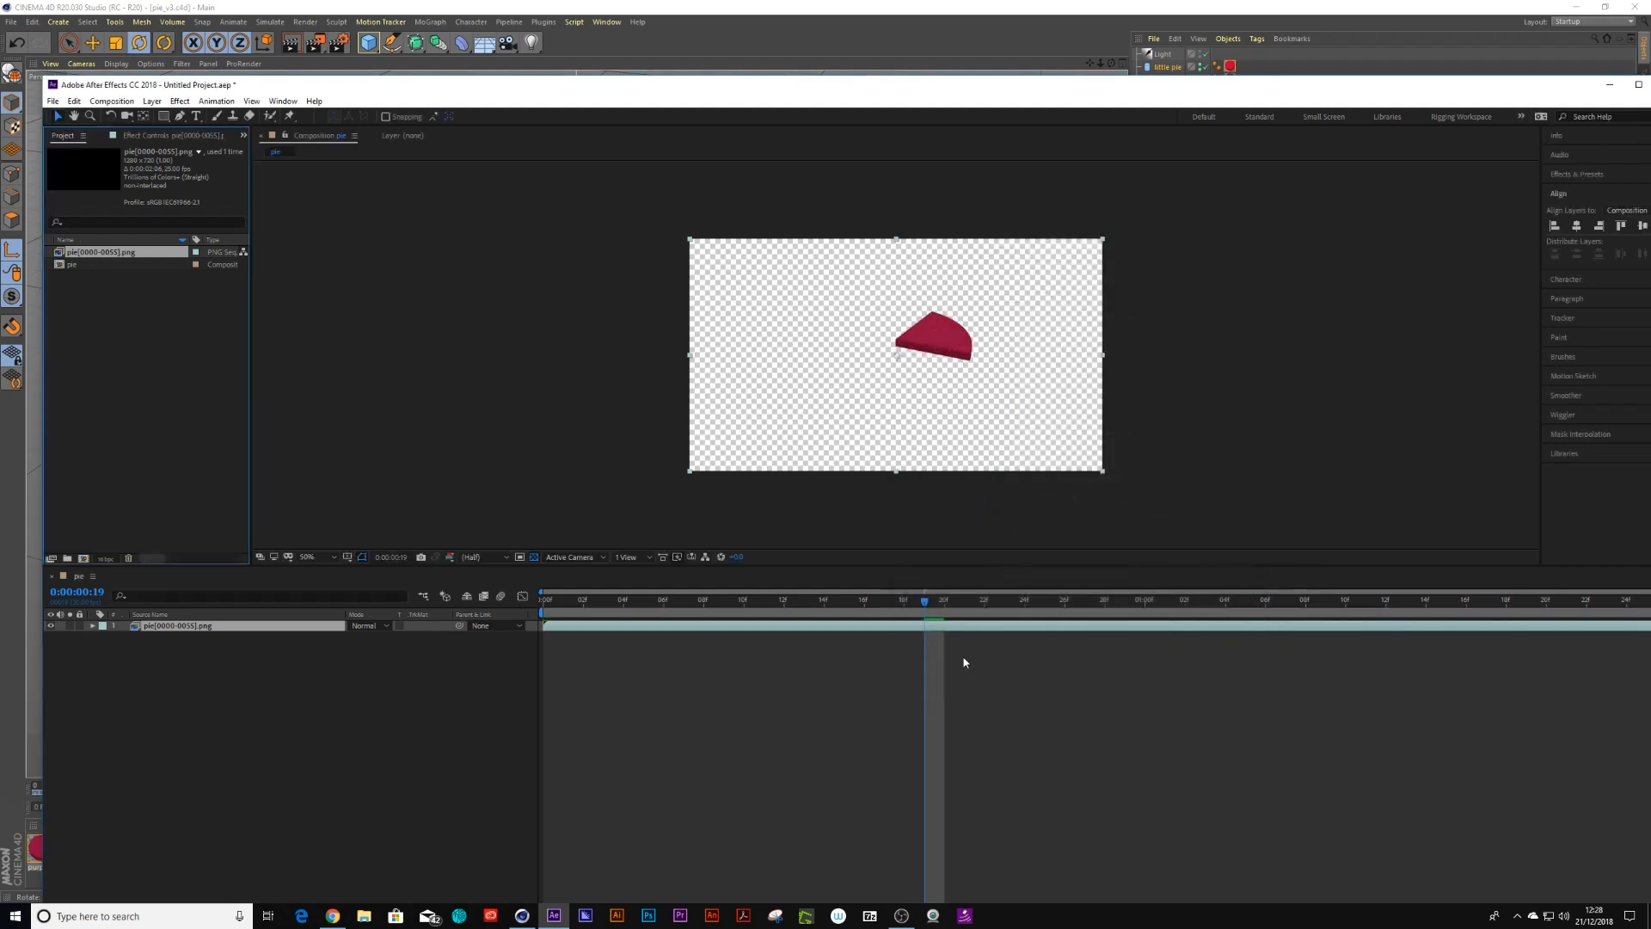
left_click_drag(585, 605, 1487, 600)
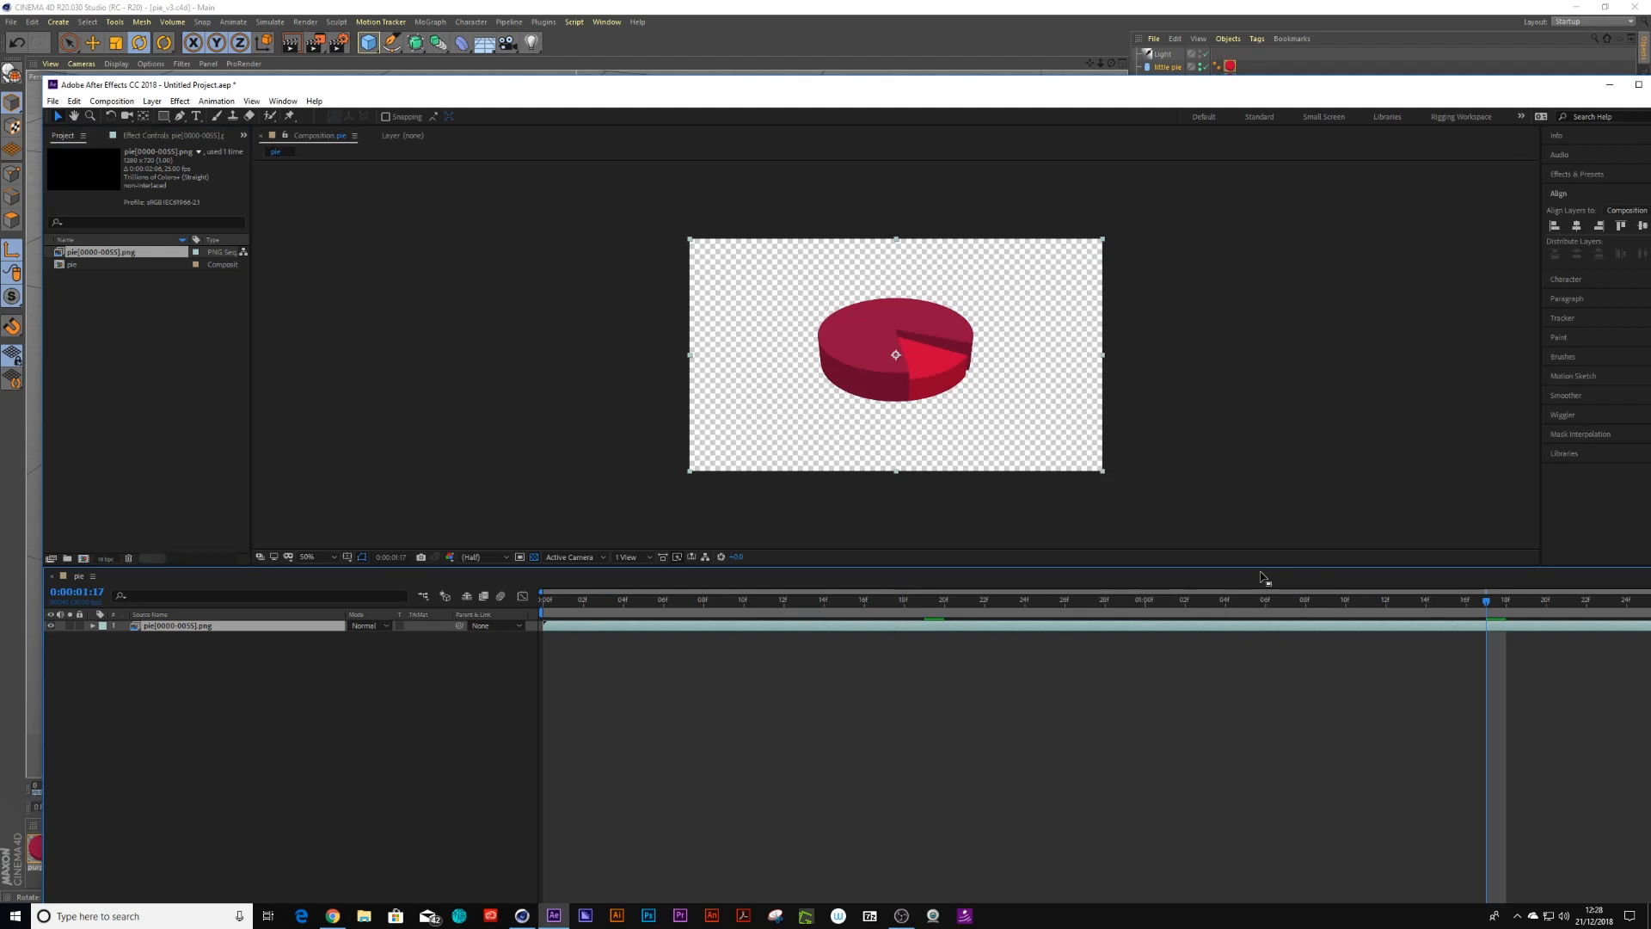
Switch back to Cinema 4D, add a camera and look through it
left_click(521, 917)
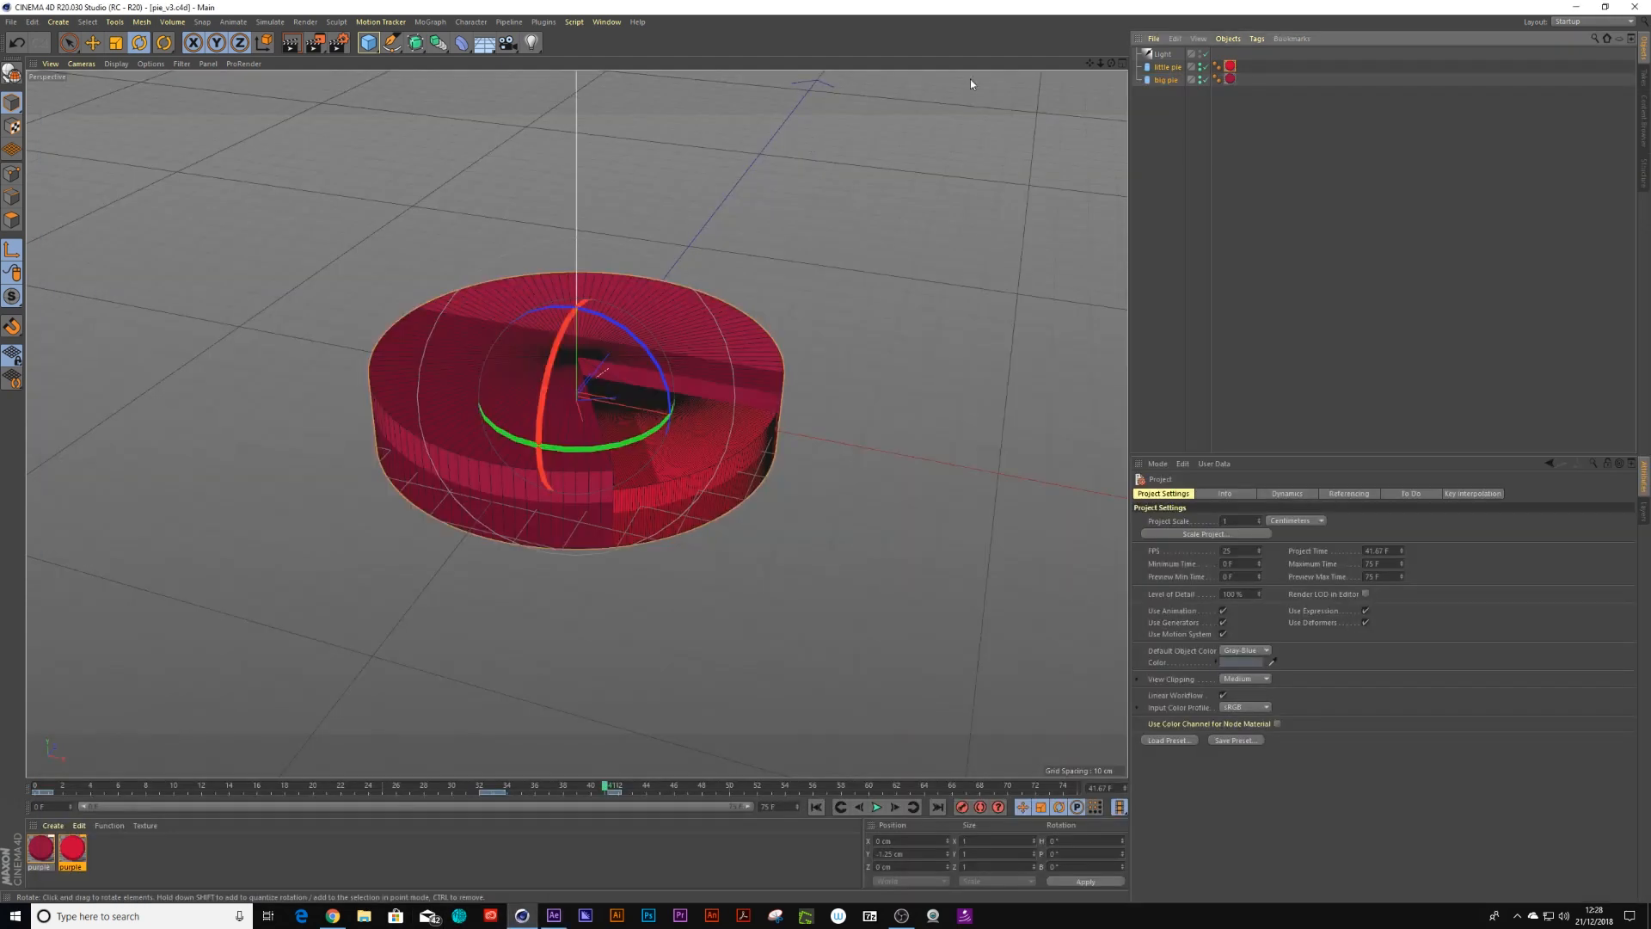
left_click(507, 42)
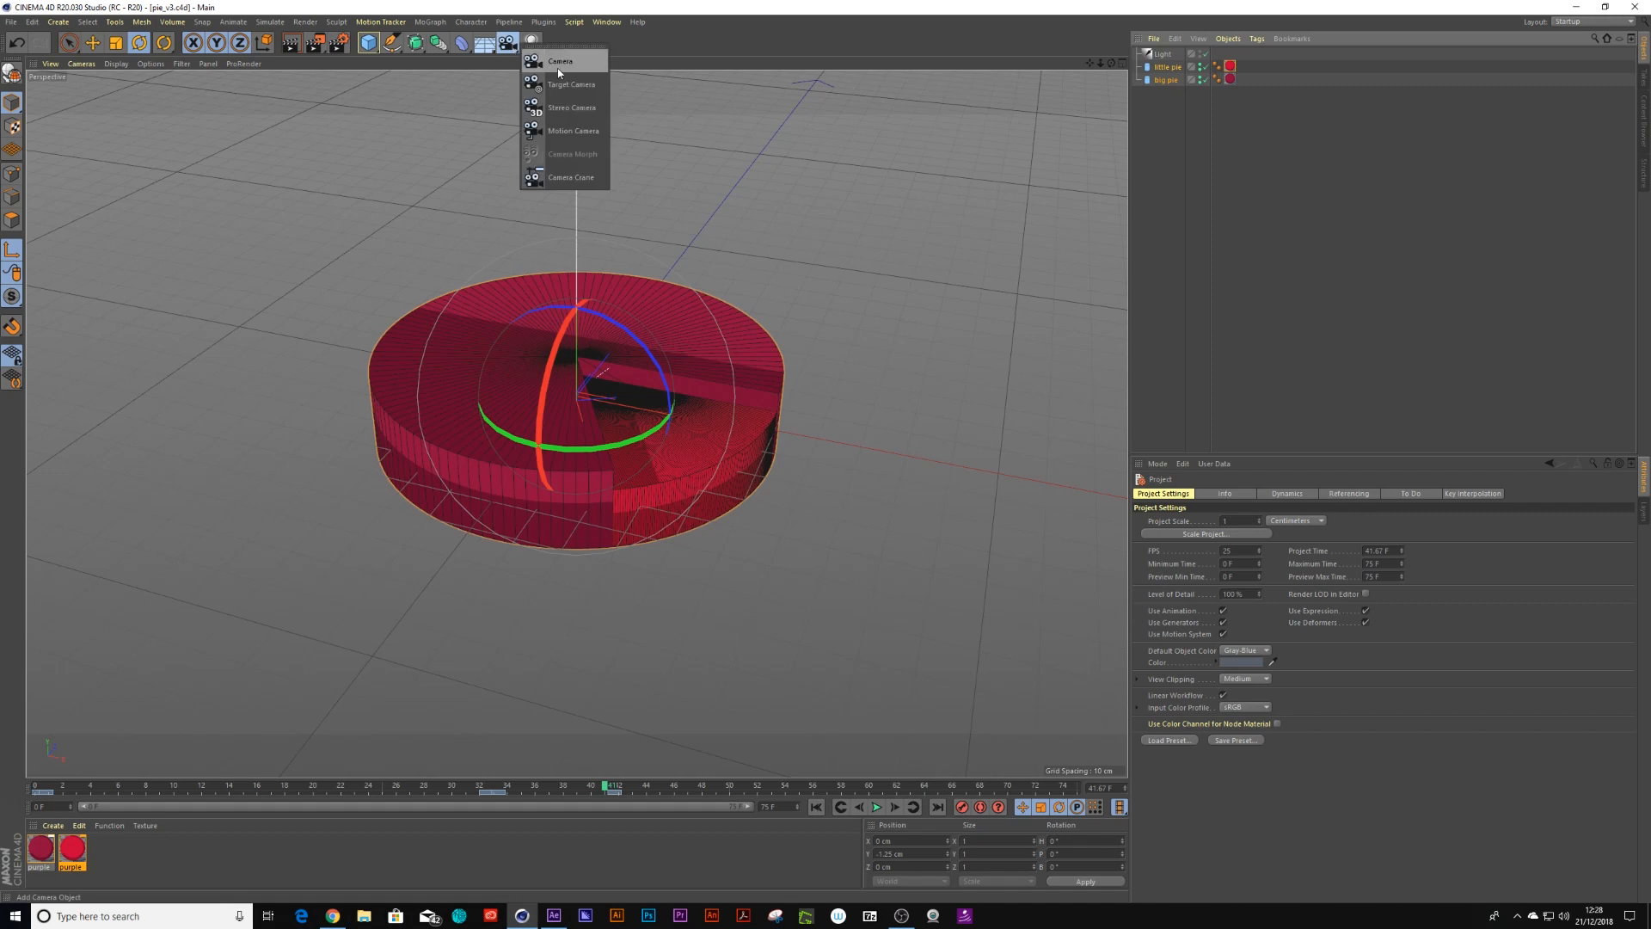
left_click(557, 69)
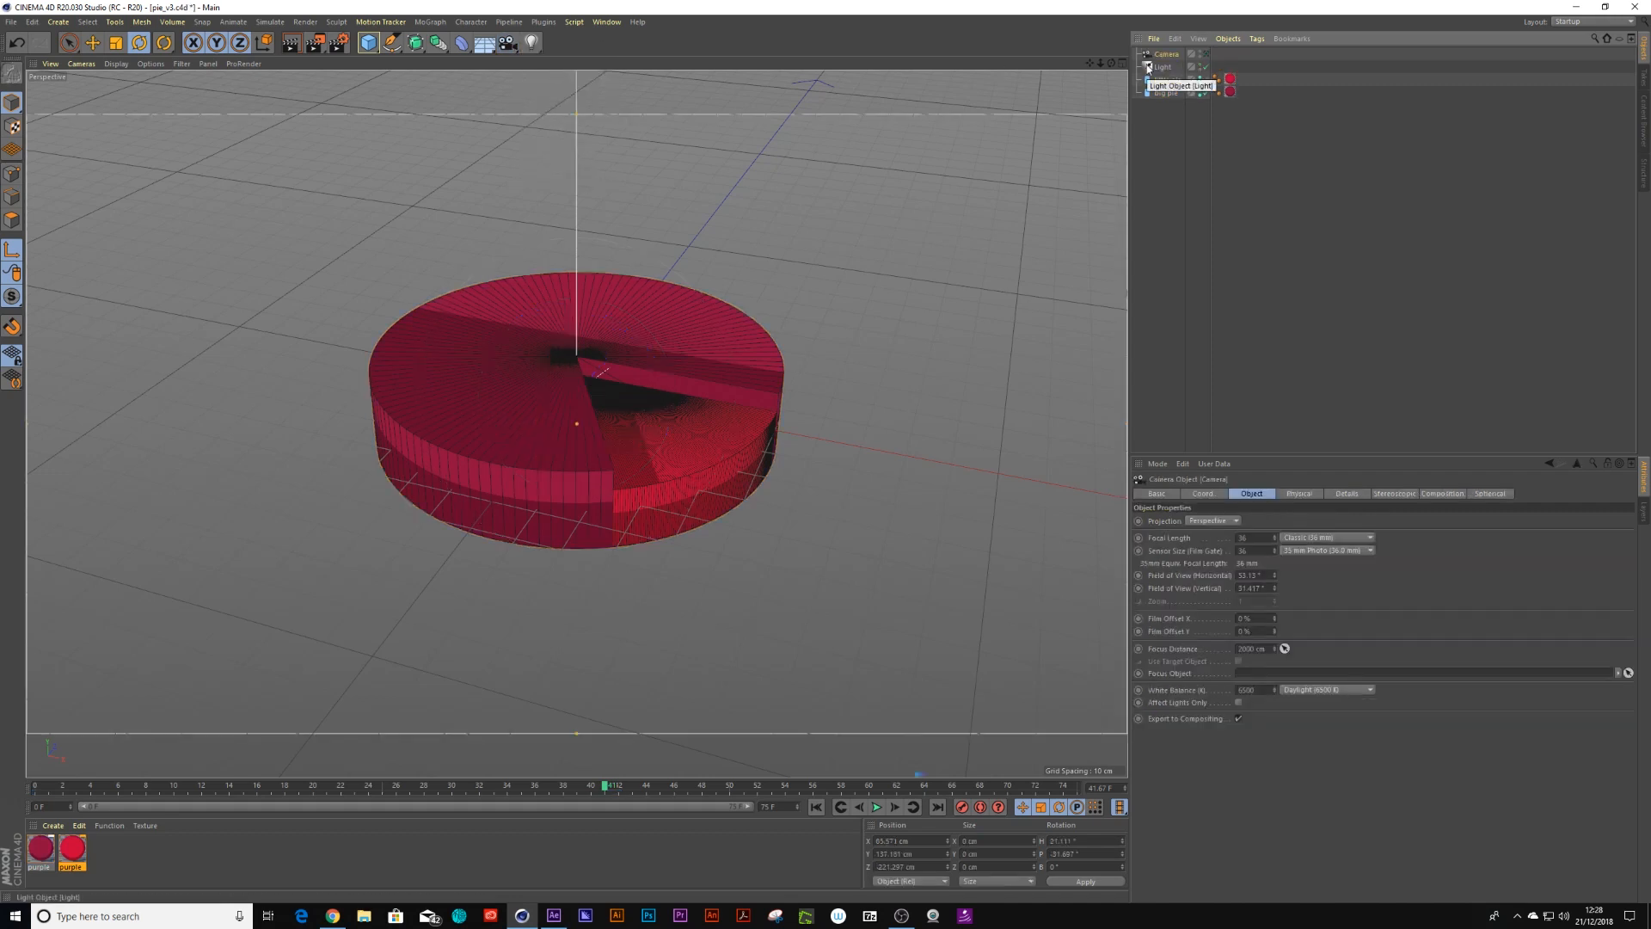
left_click(1206, 55)
Switch to a custom user layout and leave the camera view
left_click(1568, 22)
left_click(1587, 77)
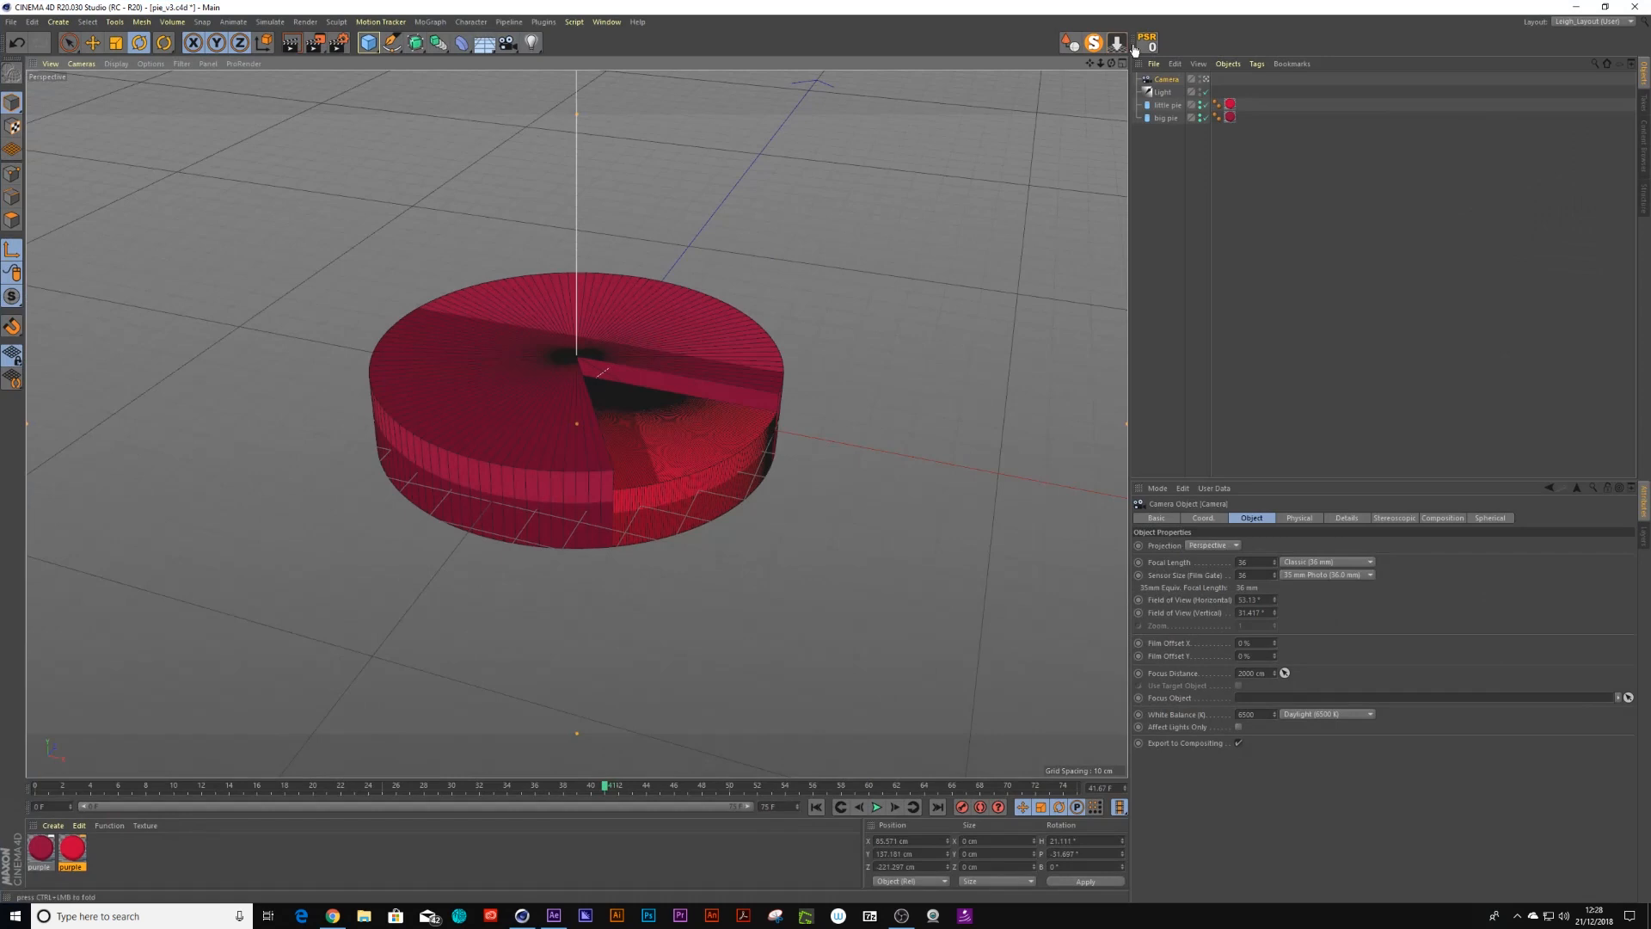
left_click(1147, 41)
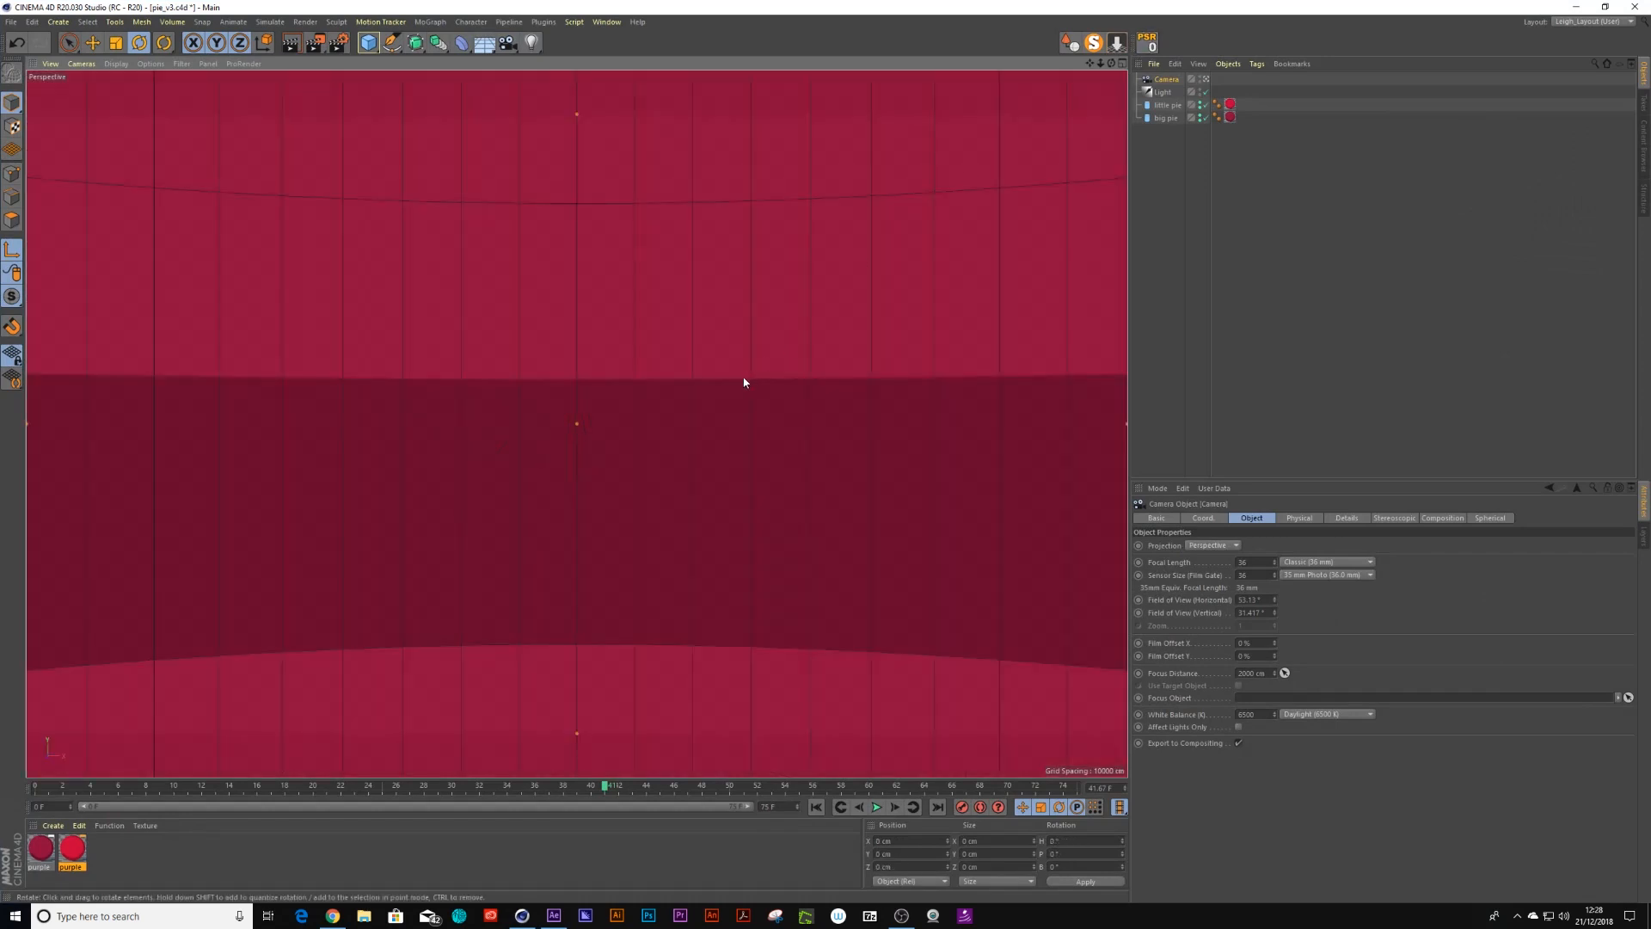
left_click(1206, 79)
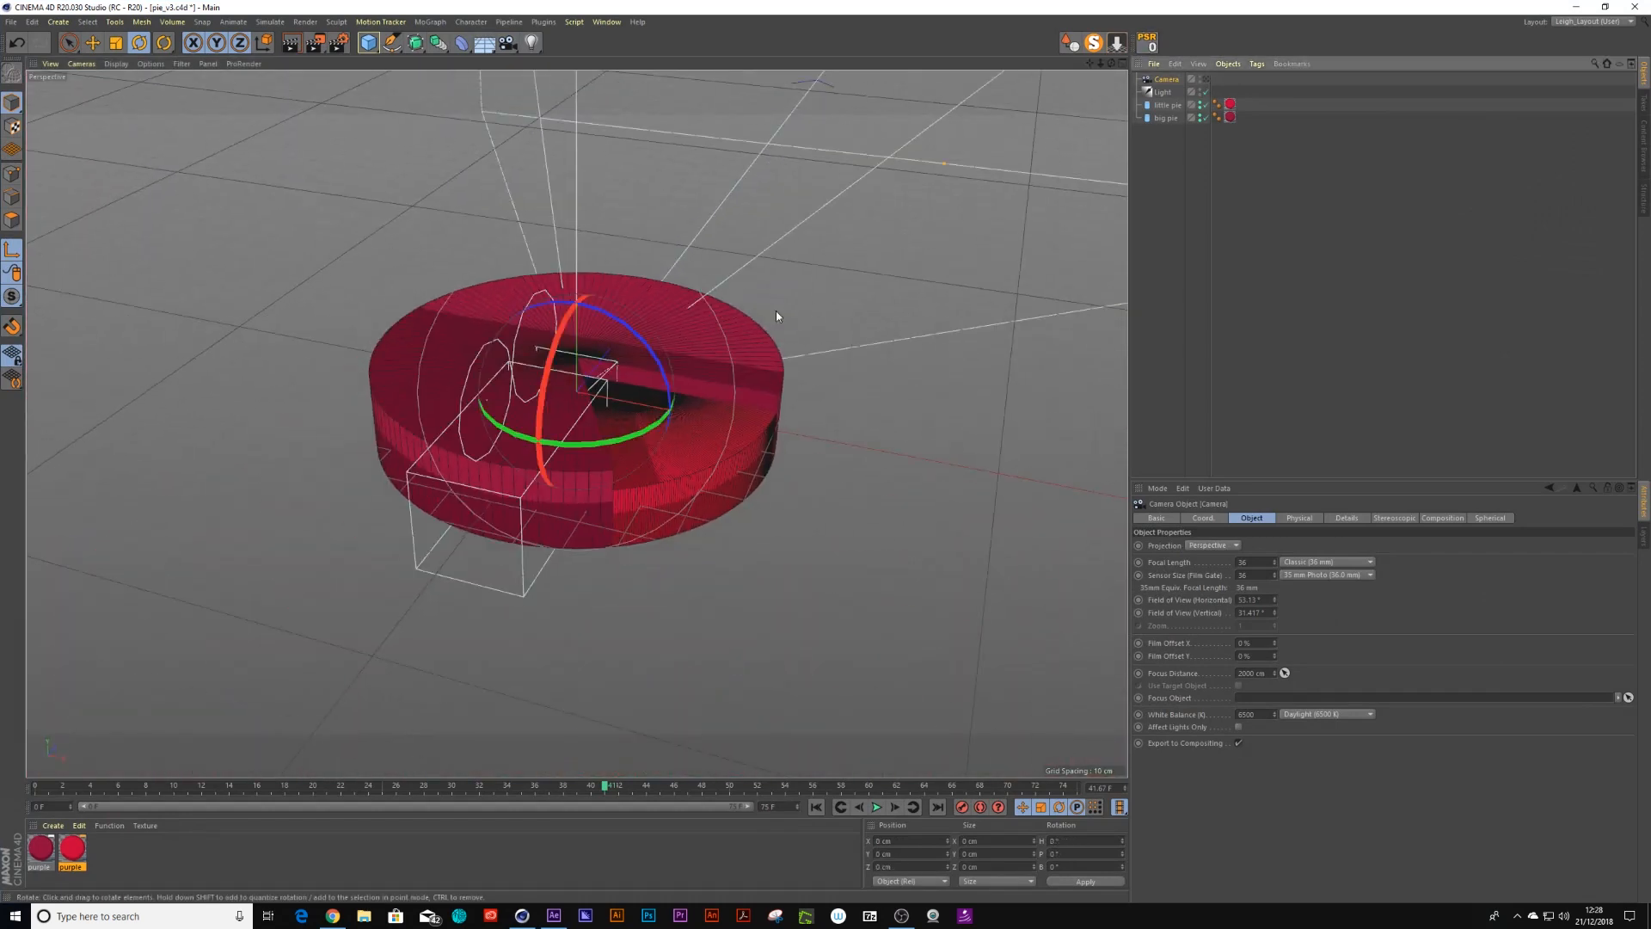
scroll(782, 277, "down", 6)
left_click_drag(753, 306, 701, 160)
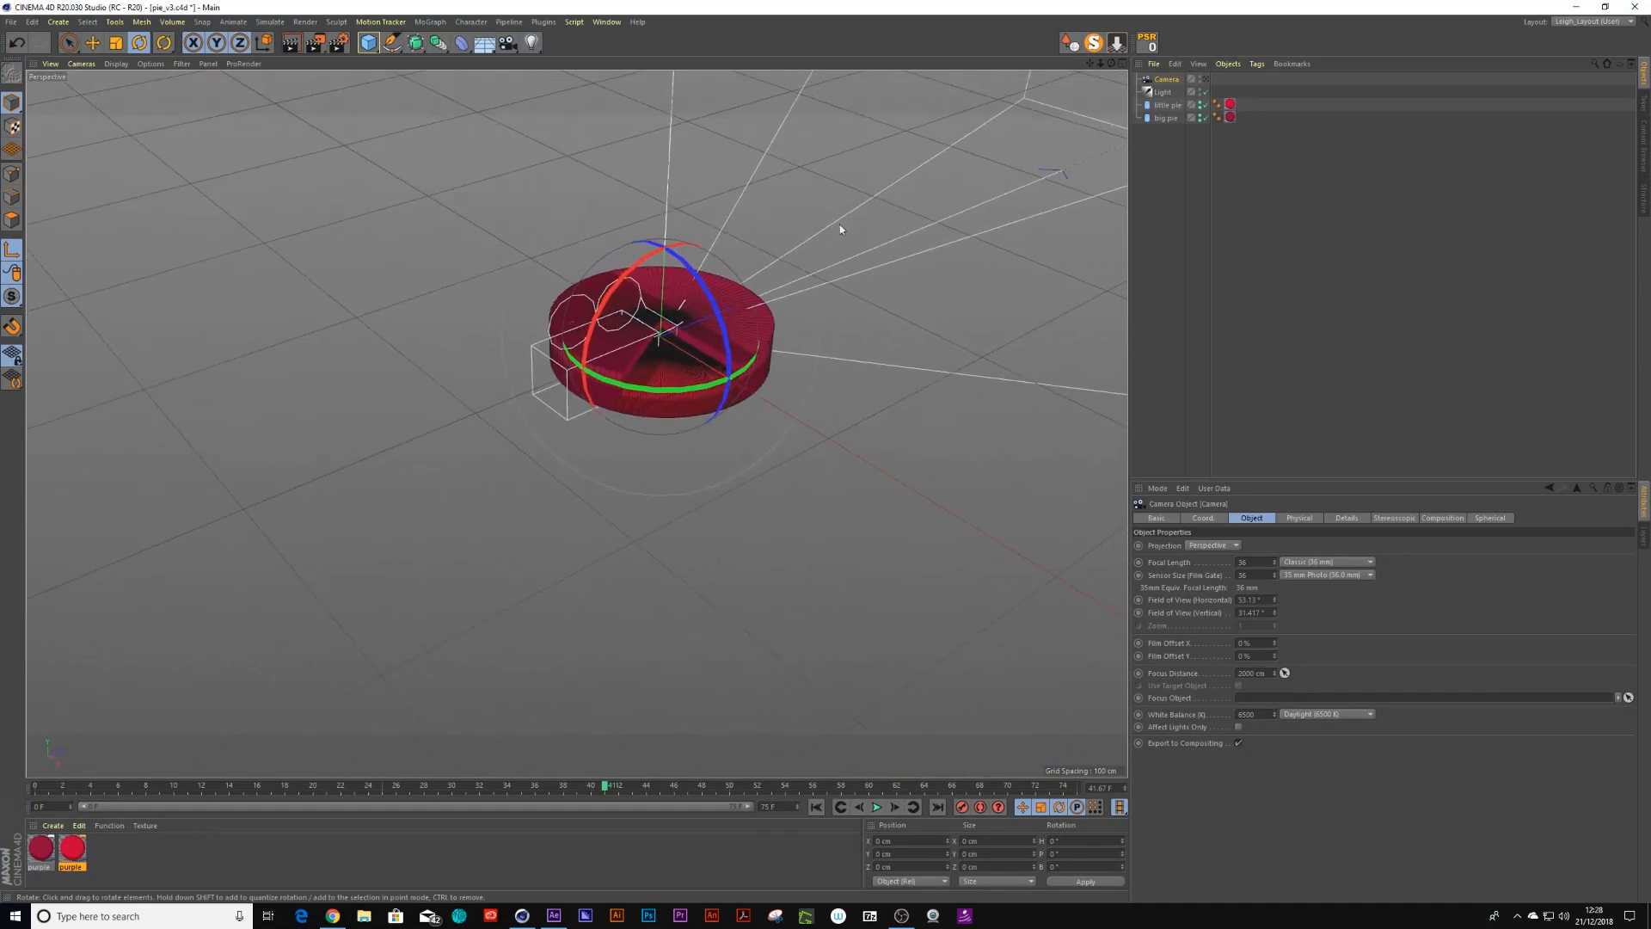
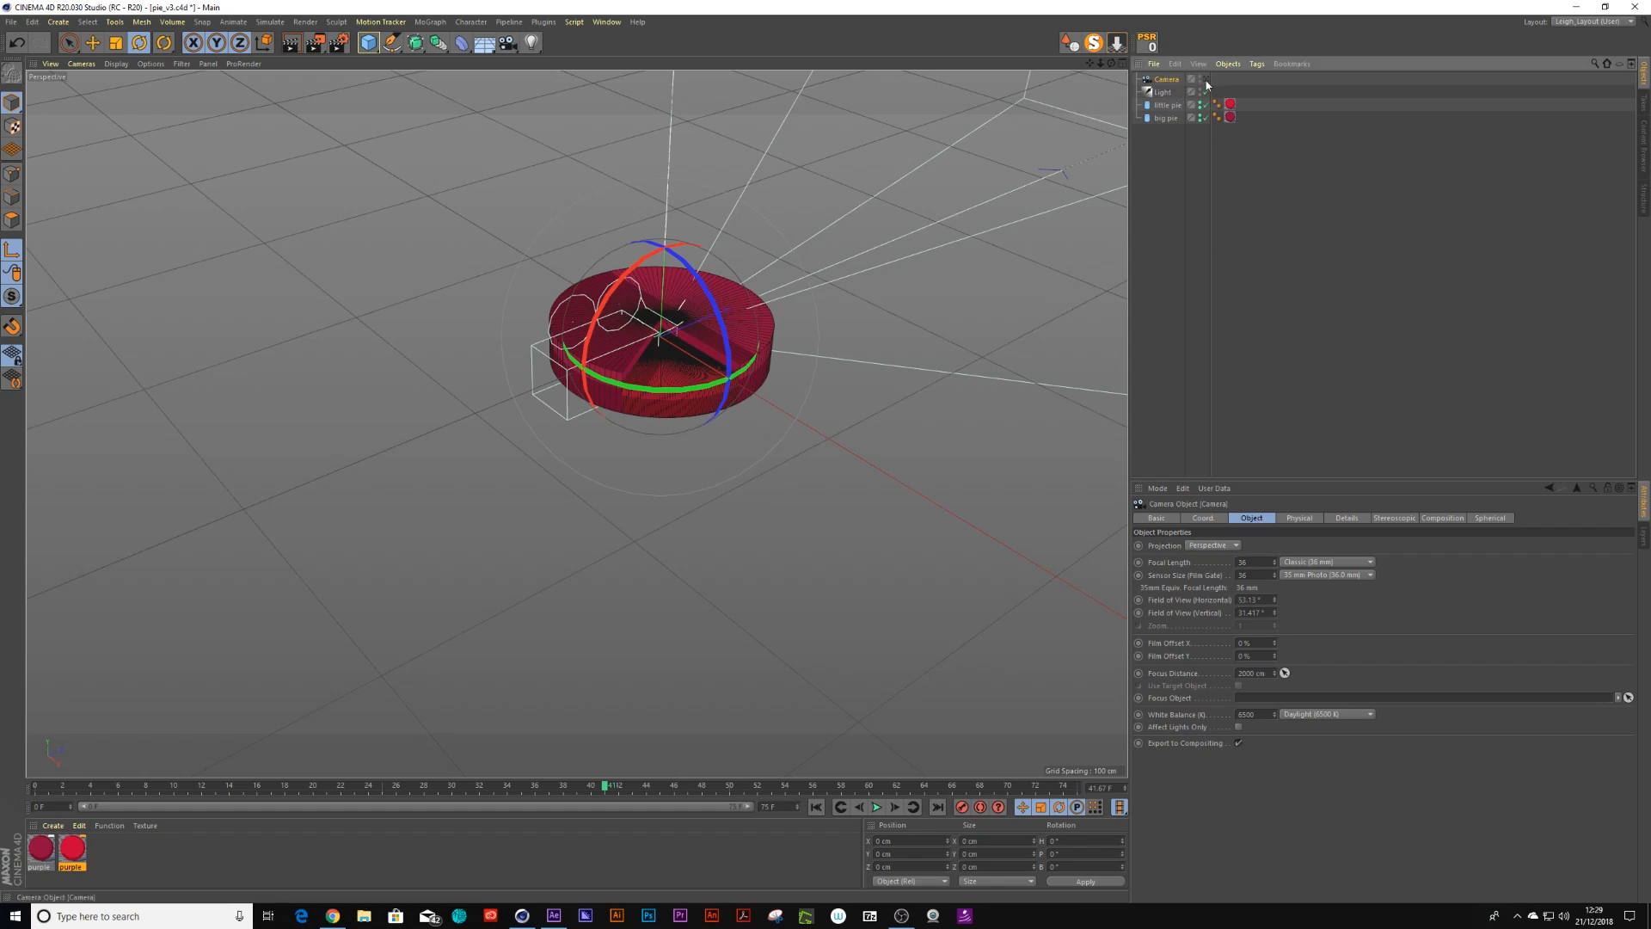
Look through the camera and pull it back along Z to about -183 cm
left_click(1206, 79)
left_click(1201, 518)
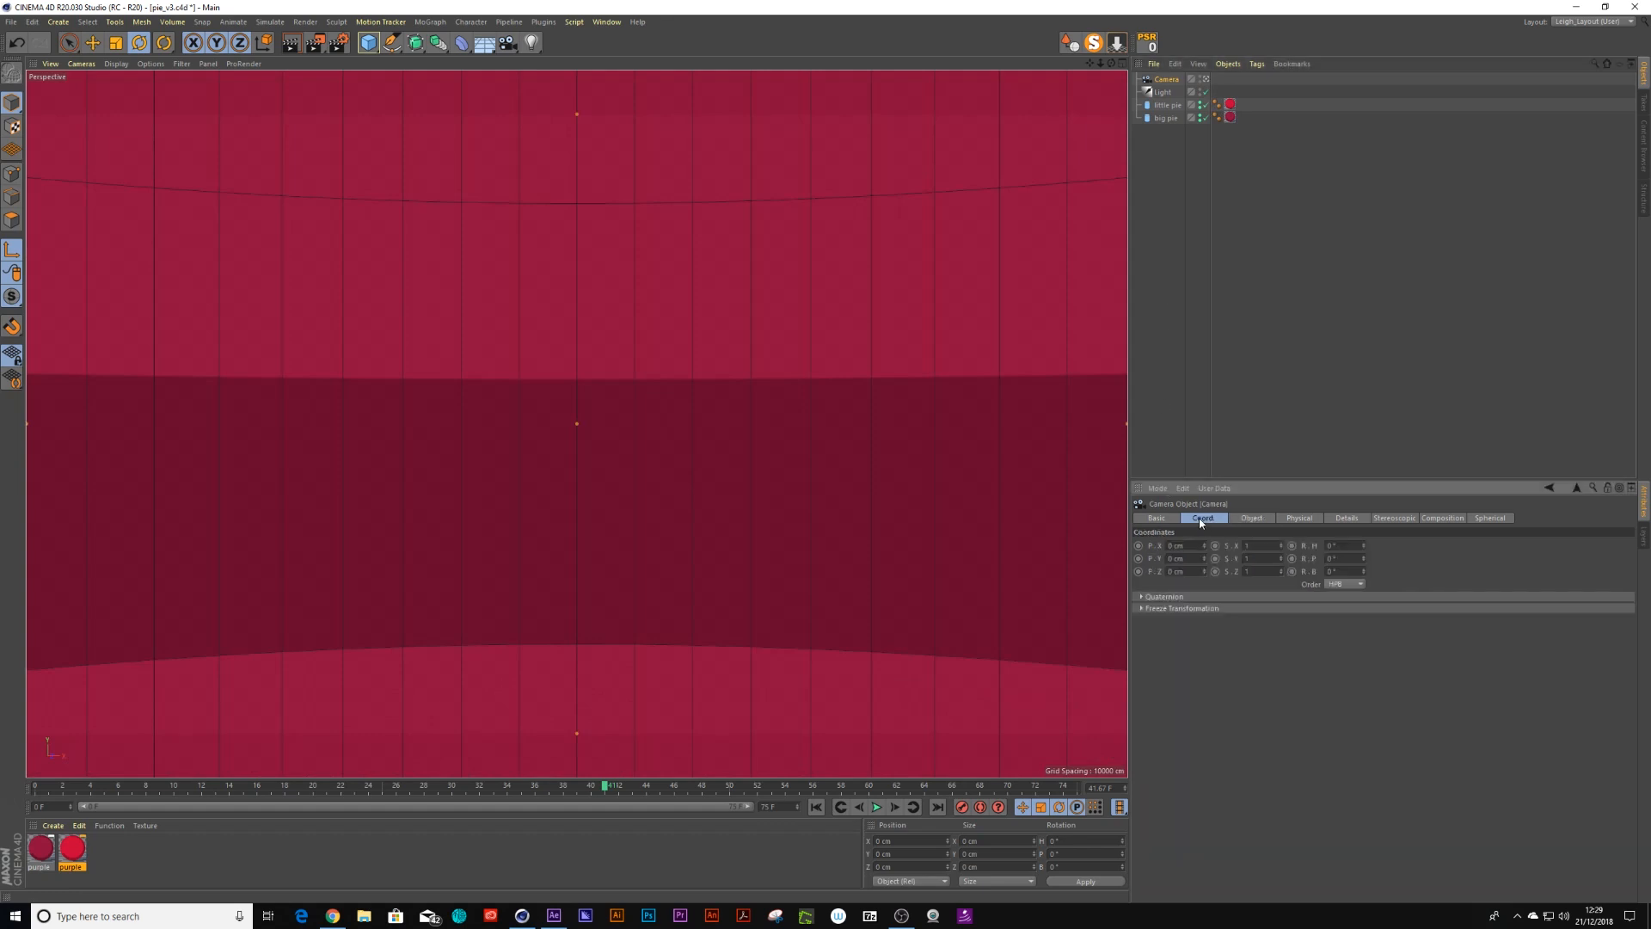
left_click_drag(1207, 571, 1207, 675)
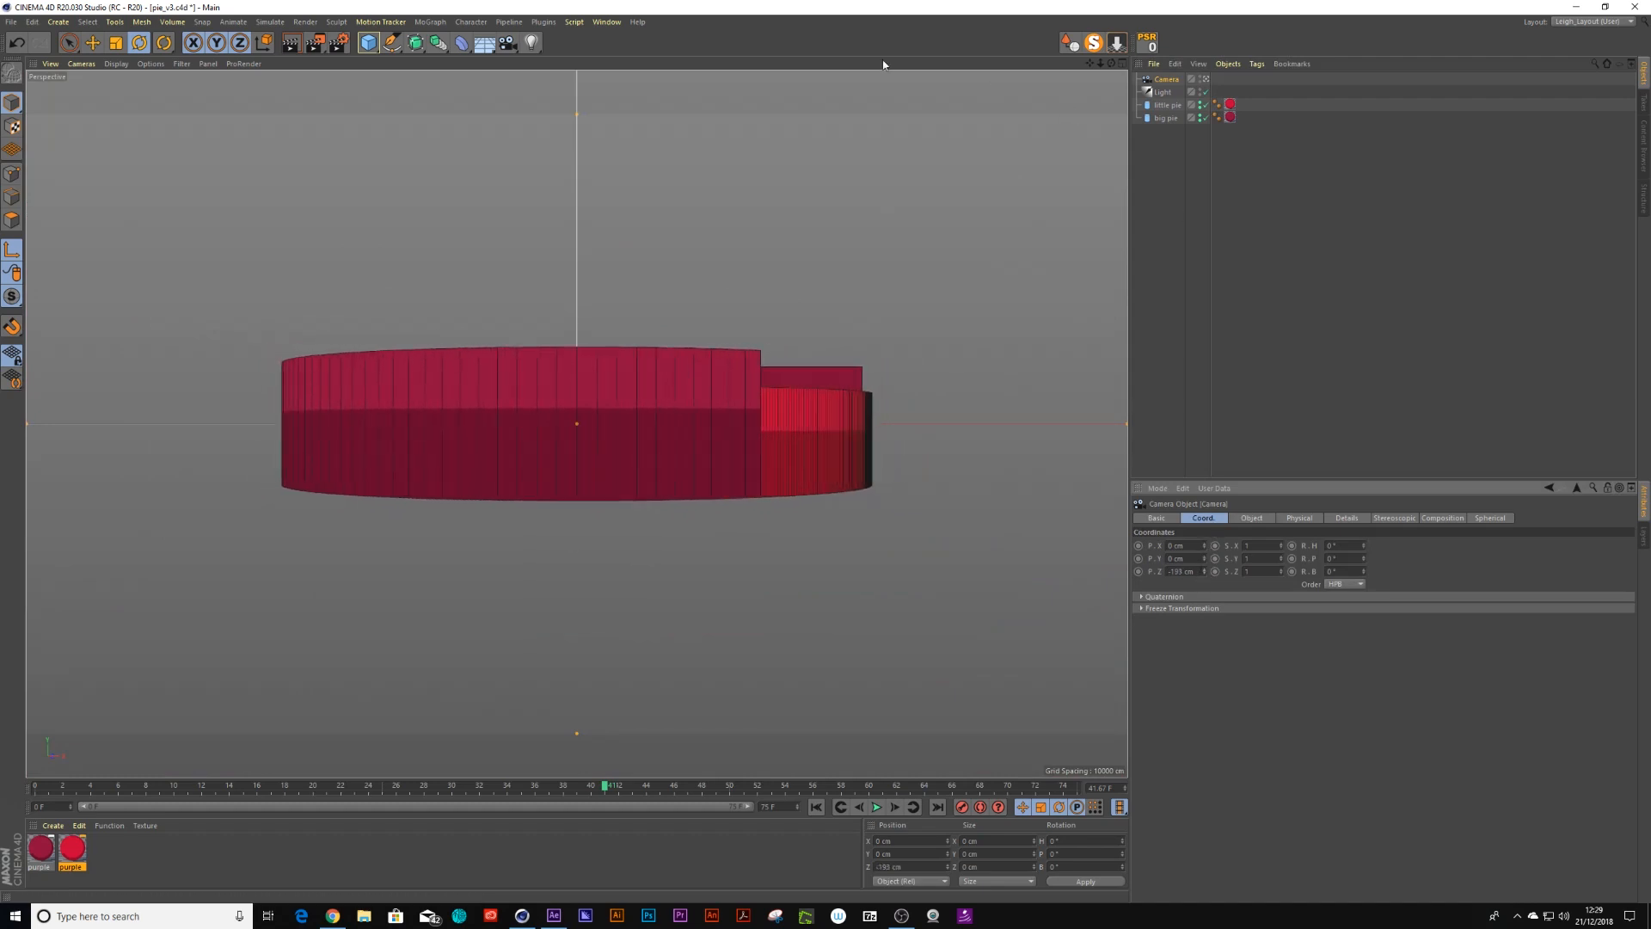
Add a cube primitive to the scene
left_click(368, 43)
left_click(481, 67)
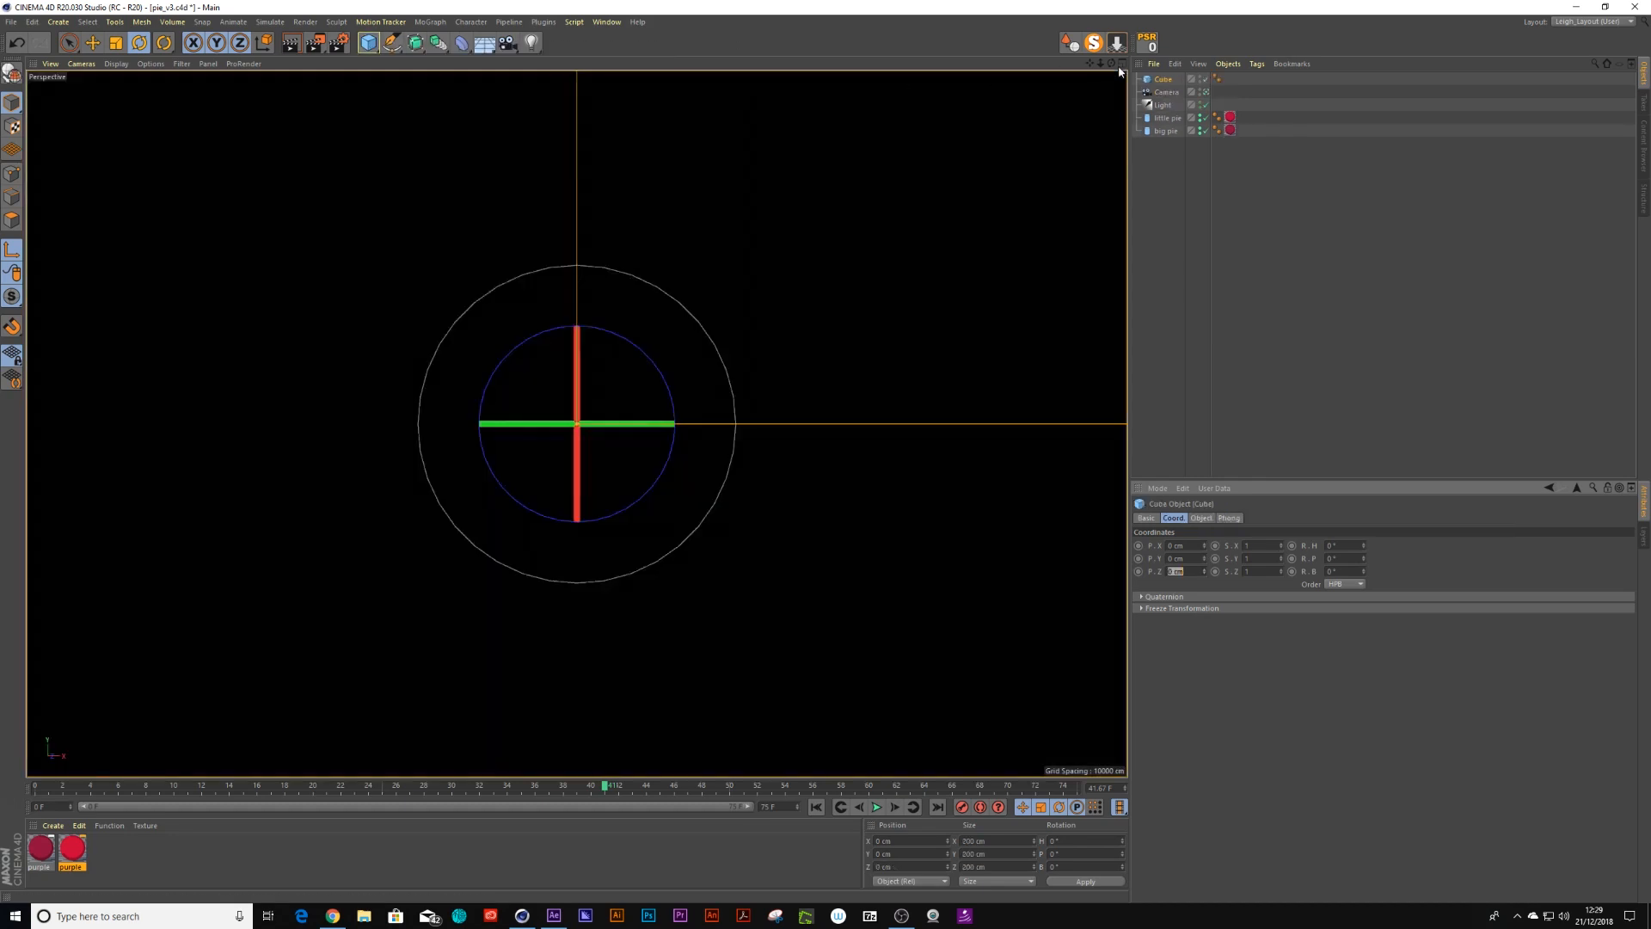
left_click_drag(785, 251, 435, 455)
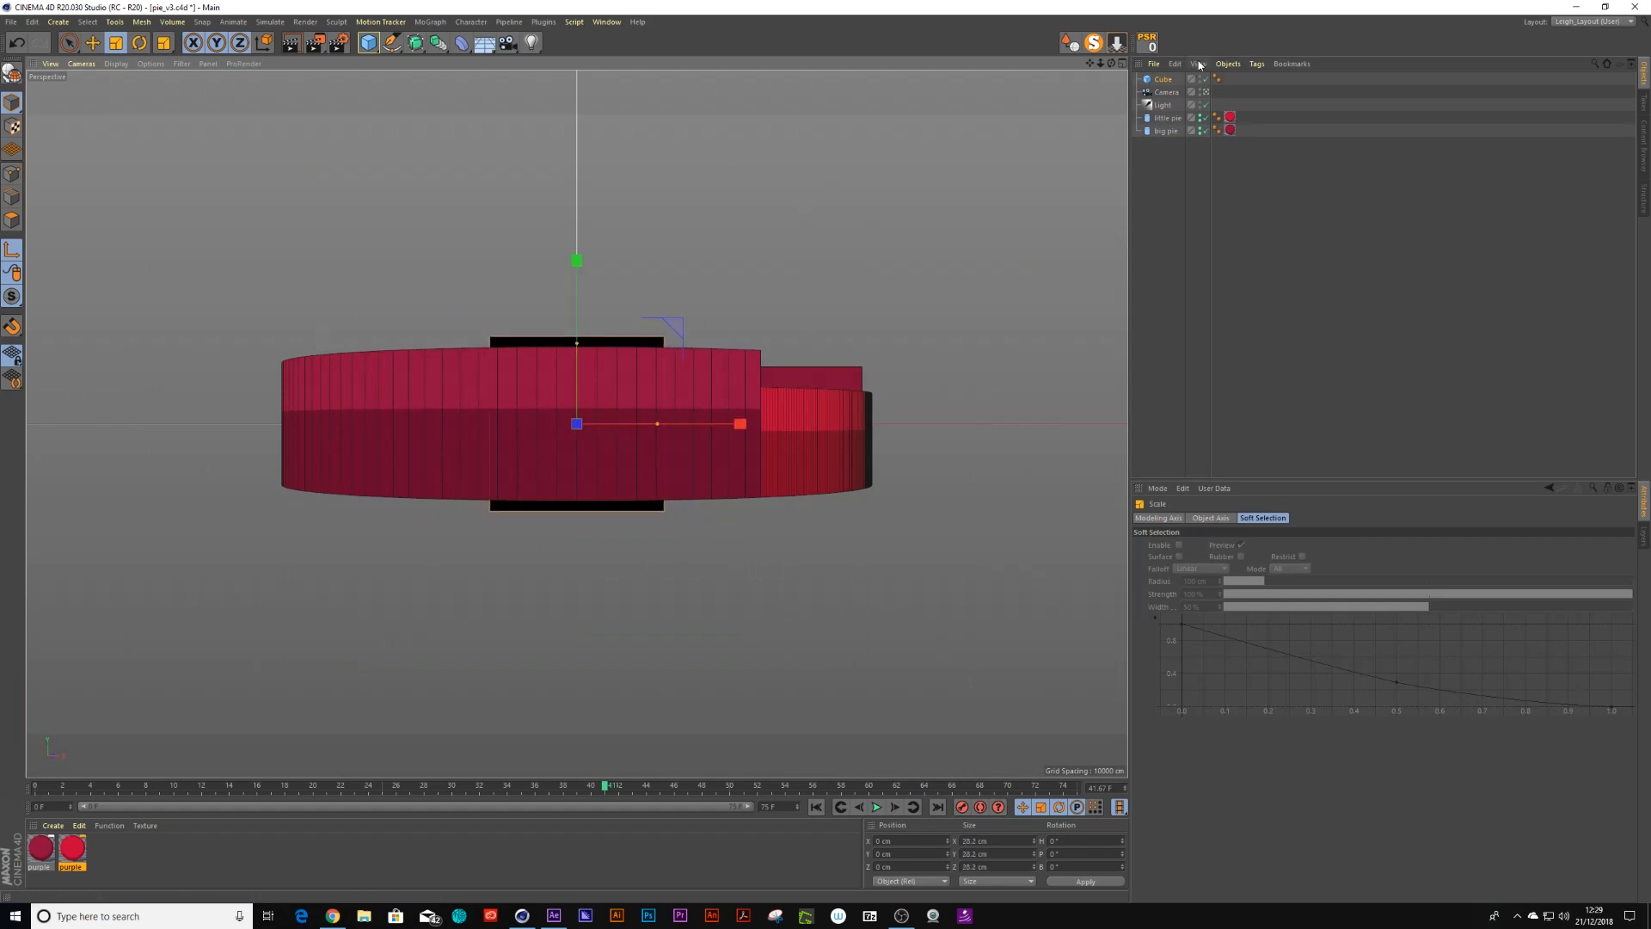
Give the camera a Target tag and set the cube as its target object
left_click(1167, 92)
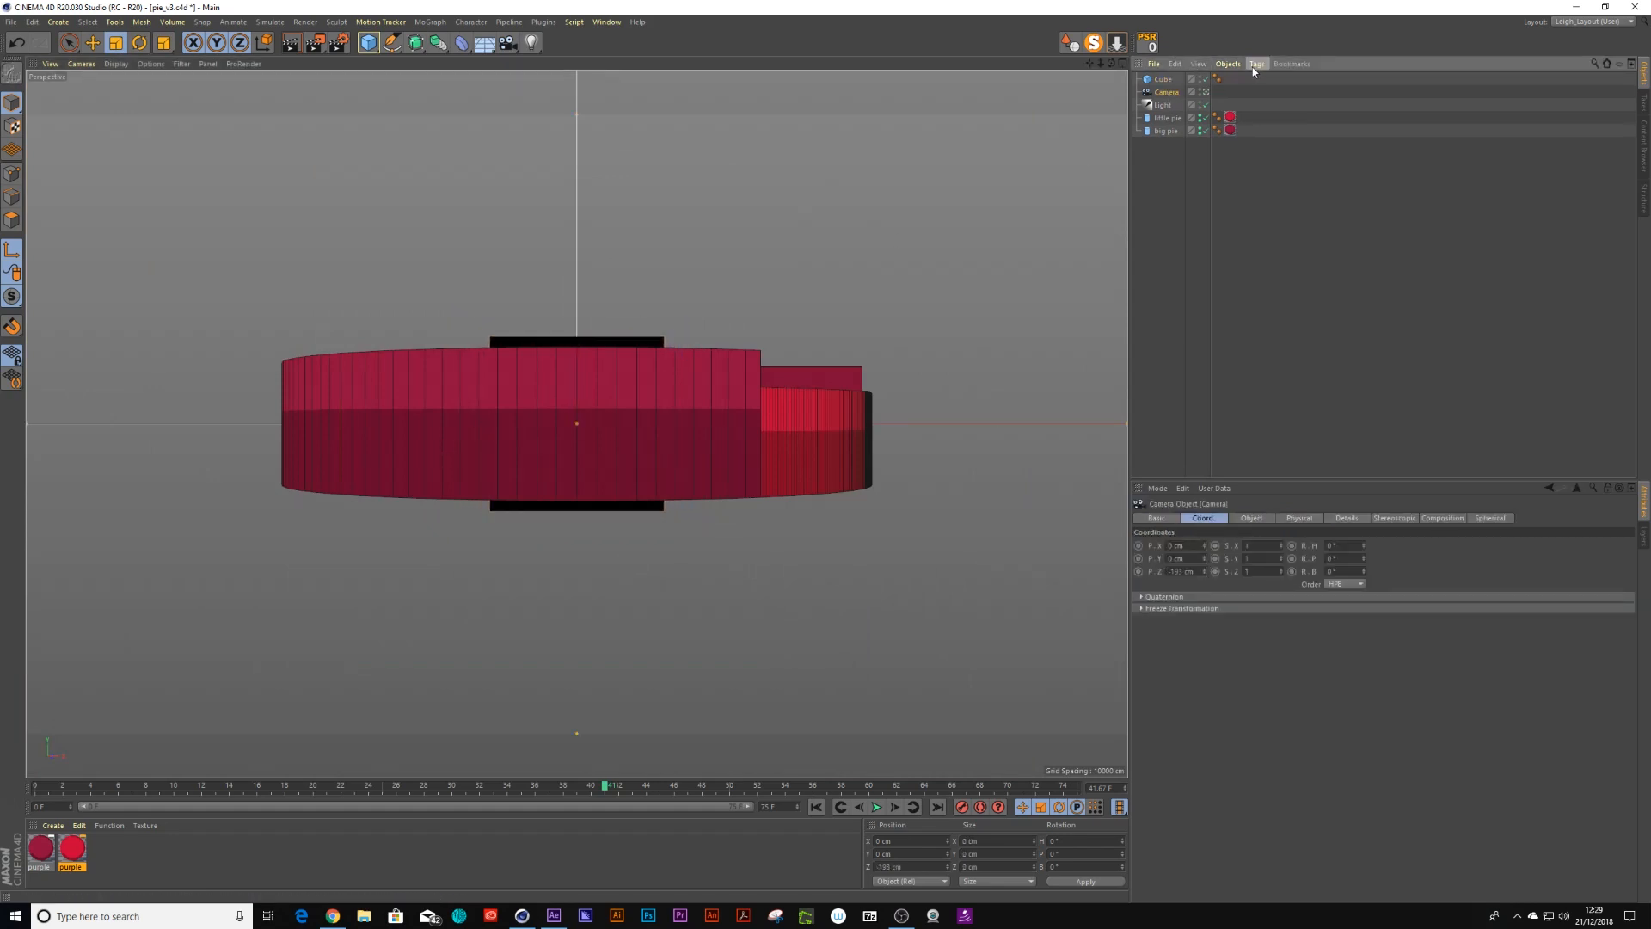
left_click(1254, 65)
mouse_move(1324, 77)
left_click(1395, 386)
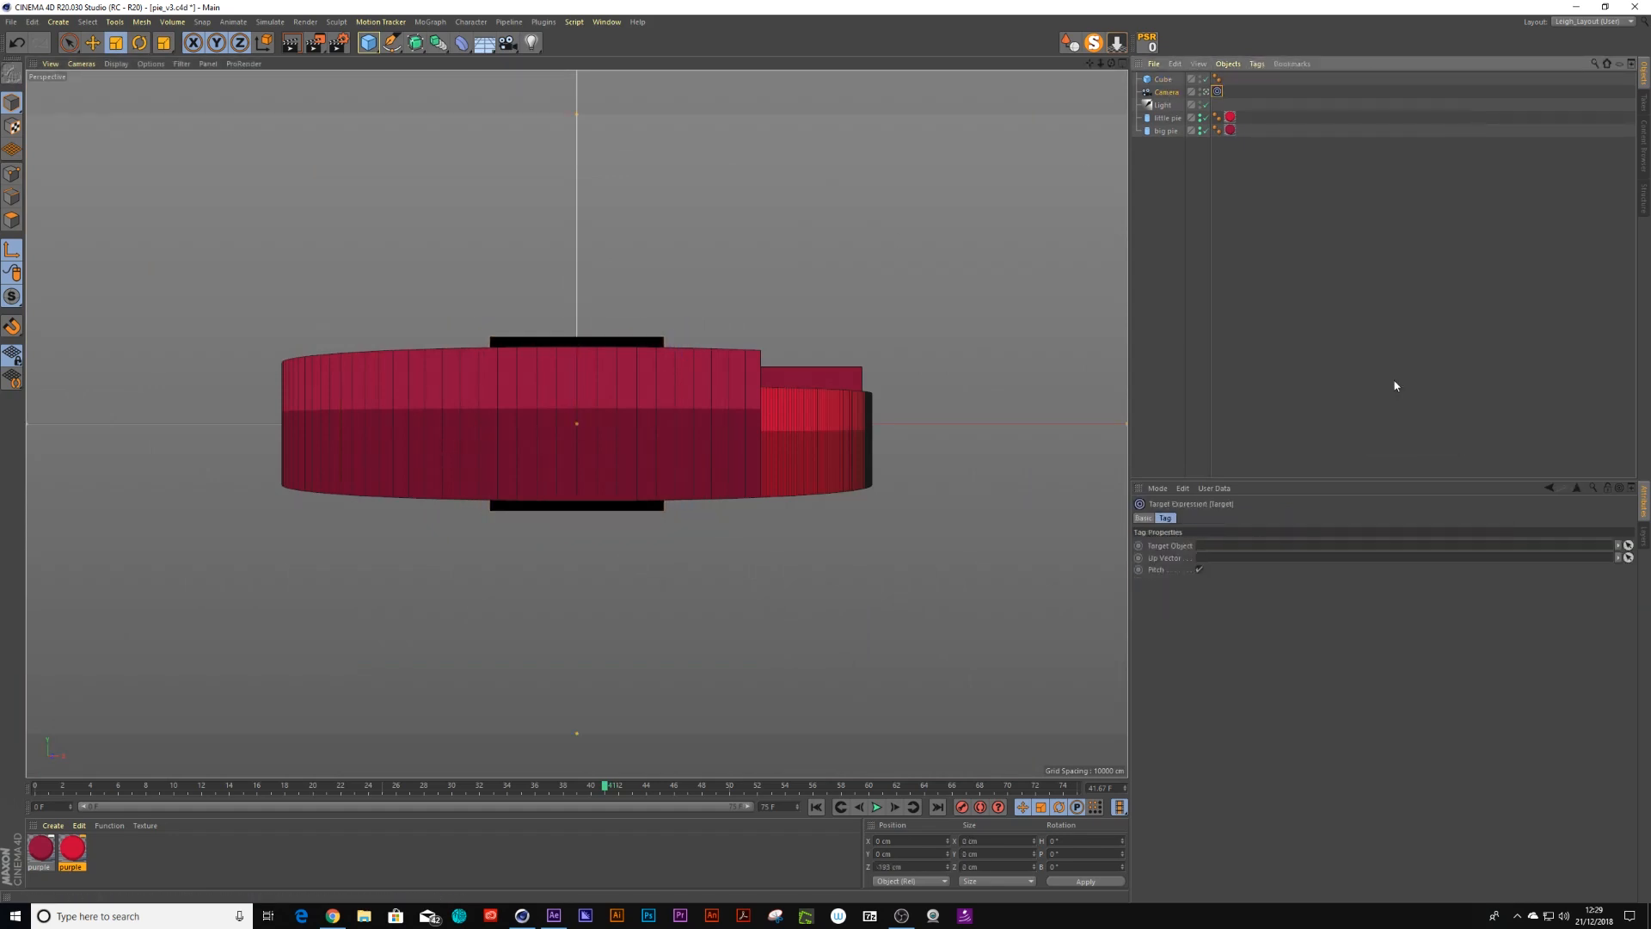
left_click_drag(1259, 422, 1228, 546)
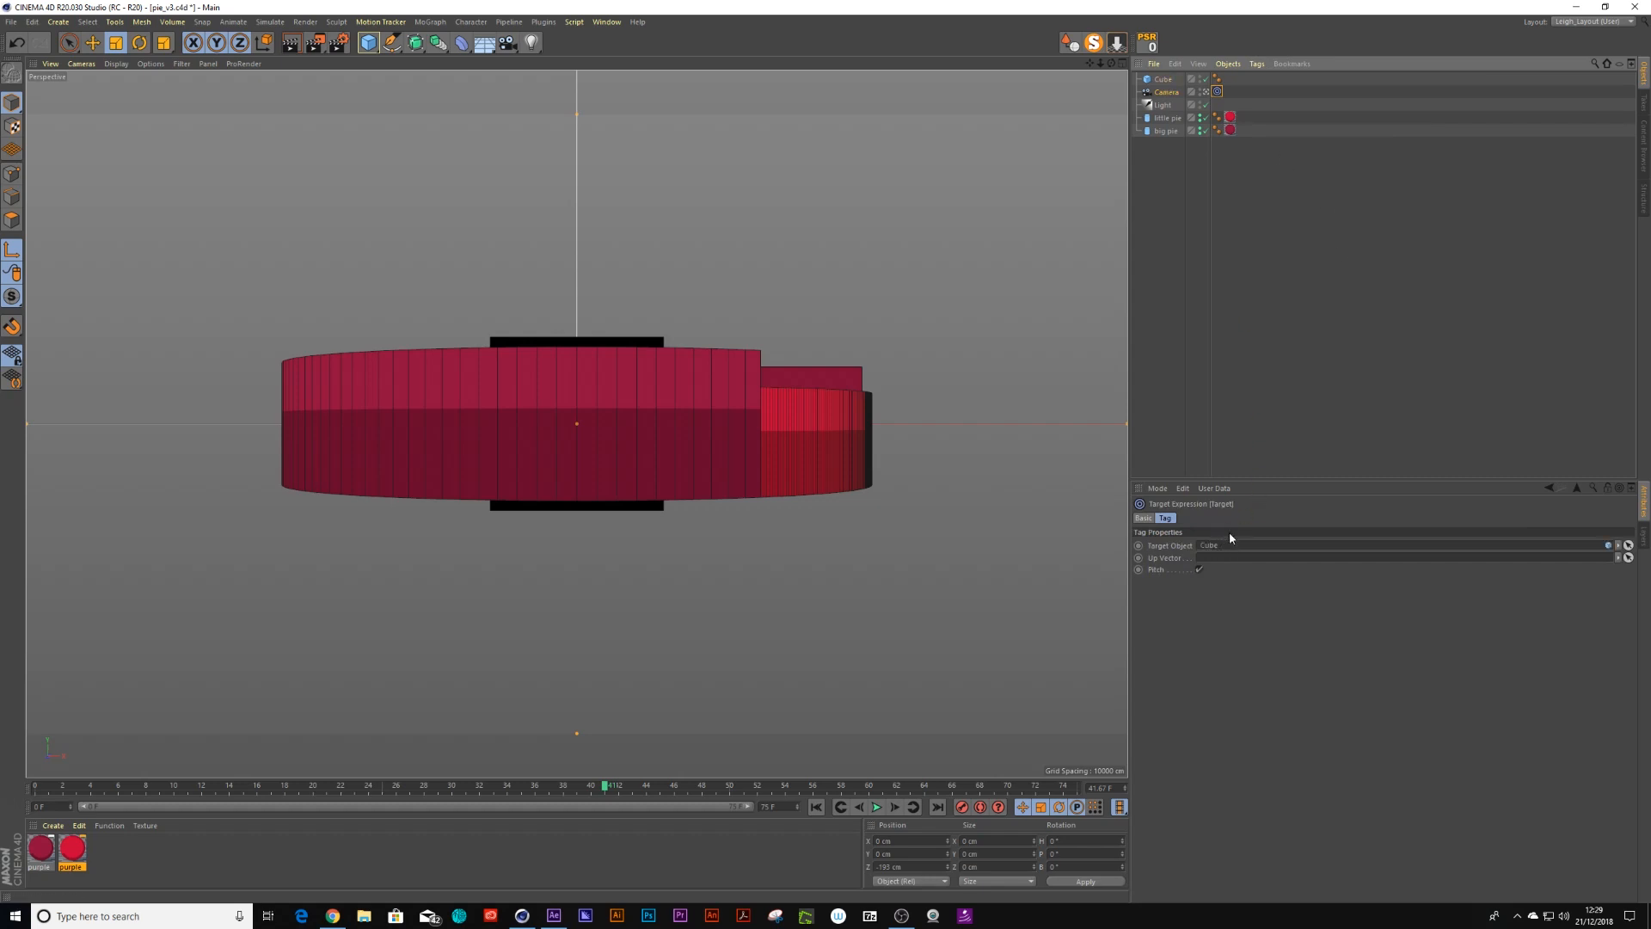
Move the cube slightly upward along Y, to about 1.2 cm
left_click(1161, 80)
key("space")
mouse_move(589, 272)
left_mouse_down()
mouse_move(555, 452)
mouse_move(566, 496)
mouse_move(574, 142)
mouse_move(576, 318)
mouse_move(576, 254)
left_mouse_up()
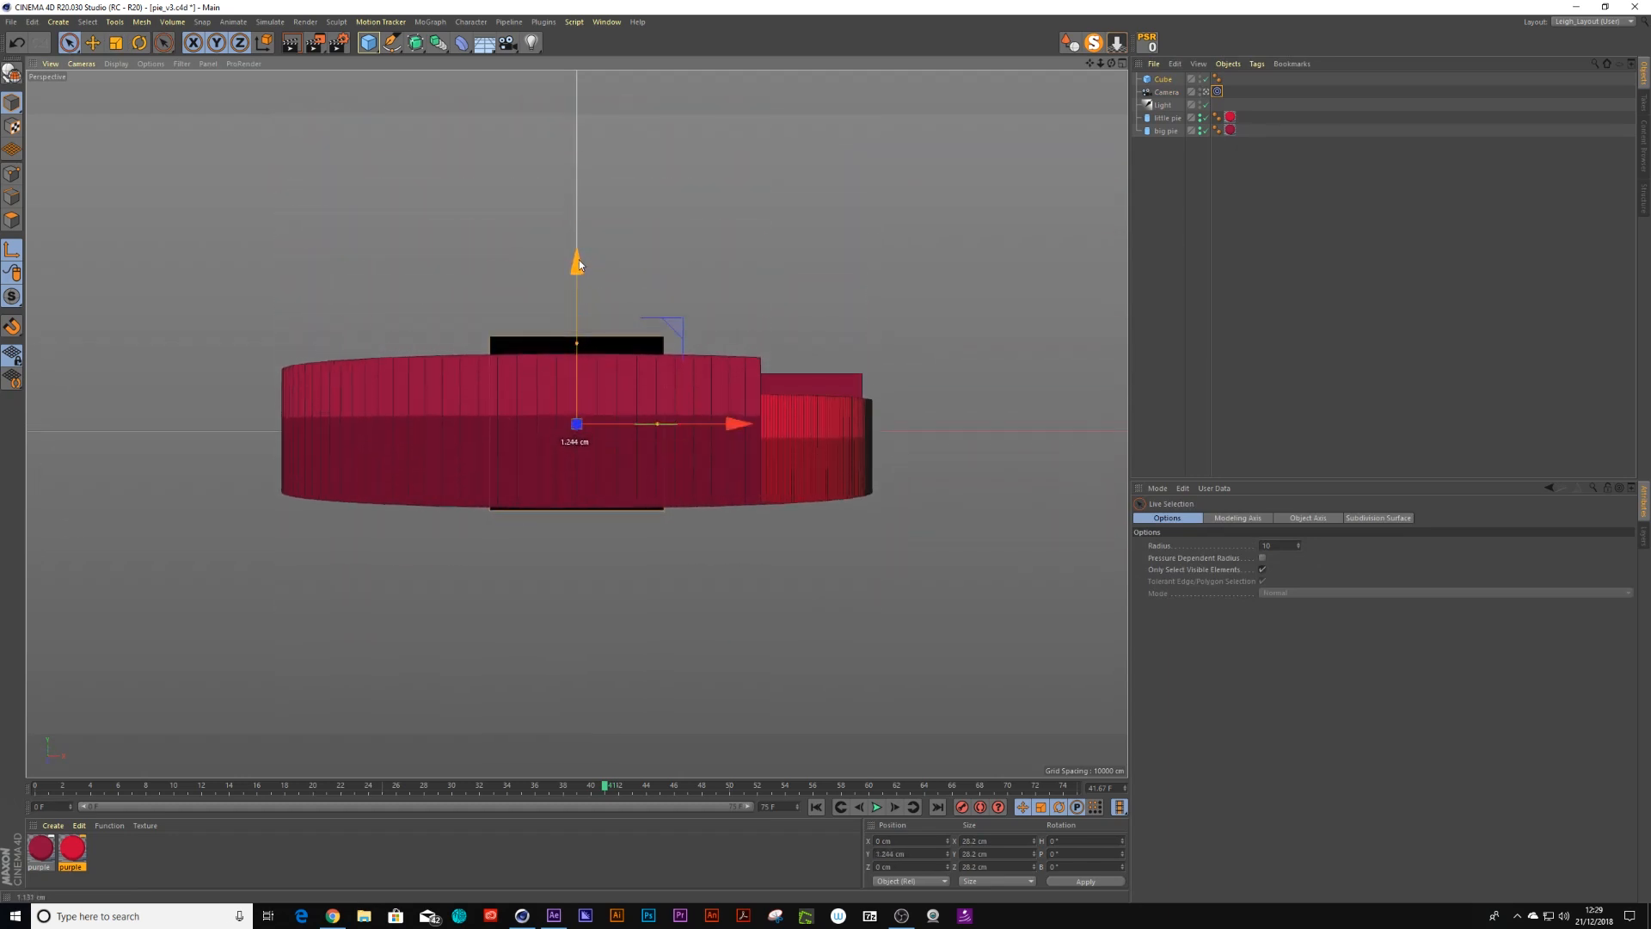
Raise the camera's Y position to about 173 cm so it looks down on the pie
left_click(1174, 94)
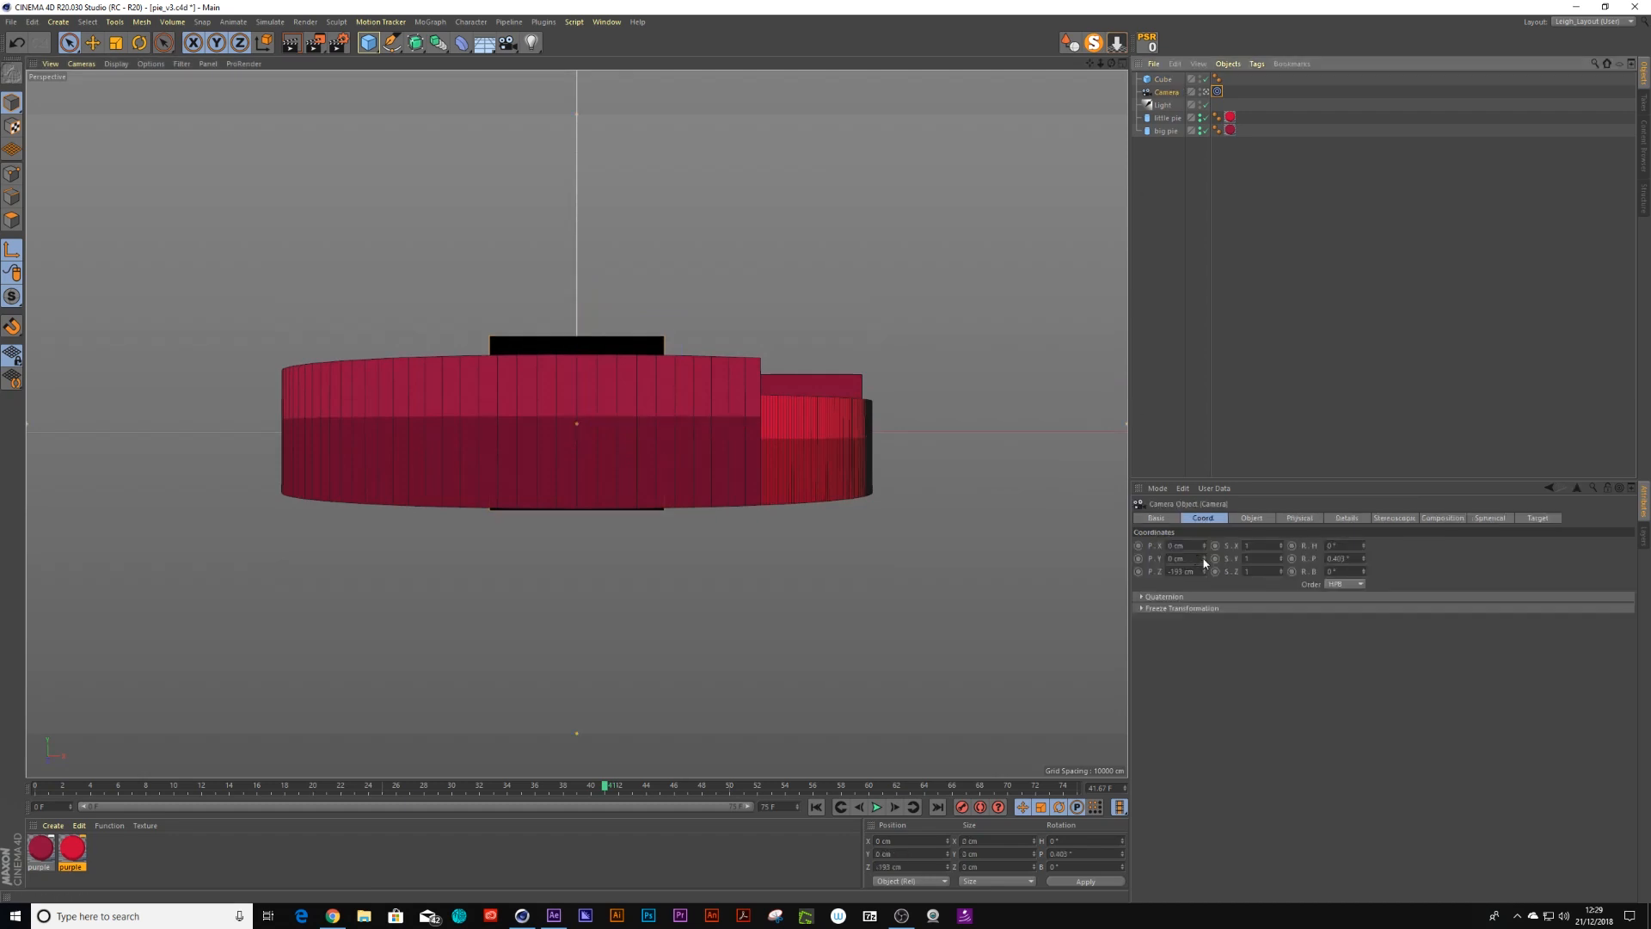
left_click_drag(1204, 559, 1204, 410)
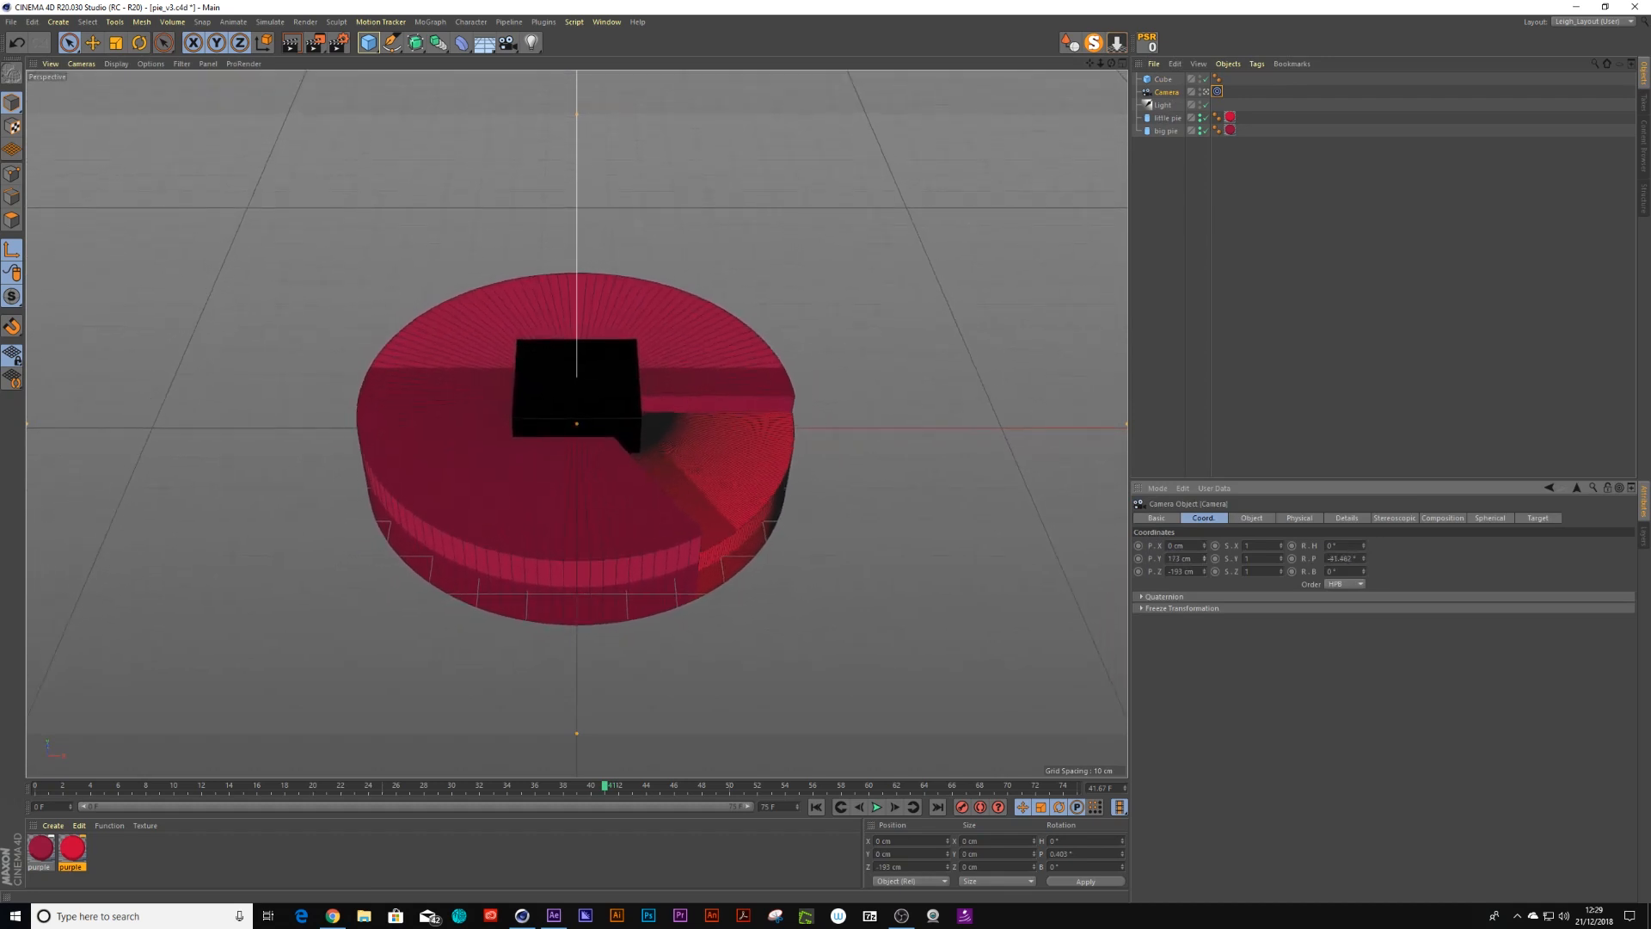
Nudge the cube slightly along X and hide it in the viewport
left_click(1163, 79)
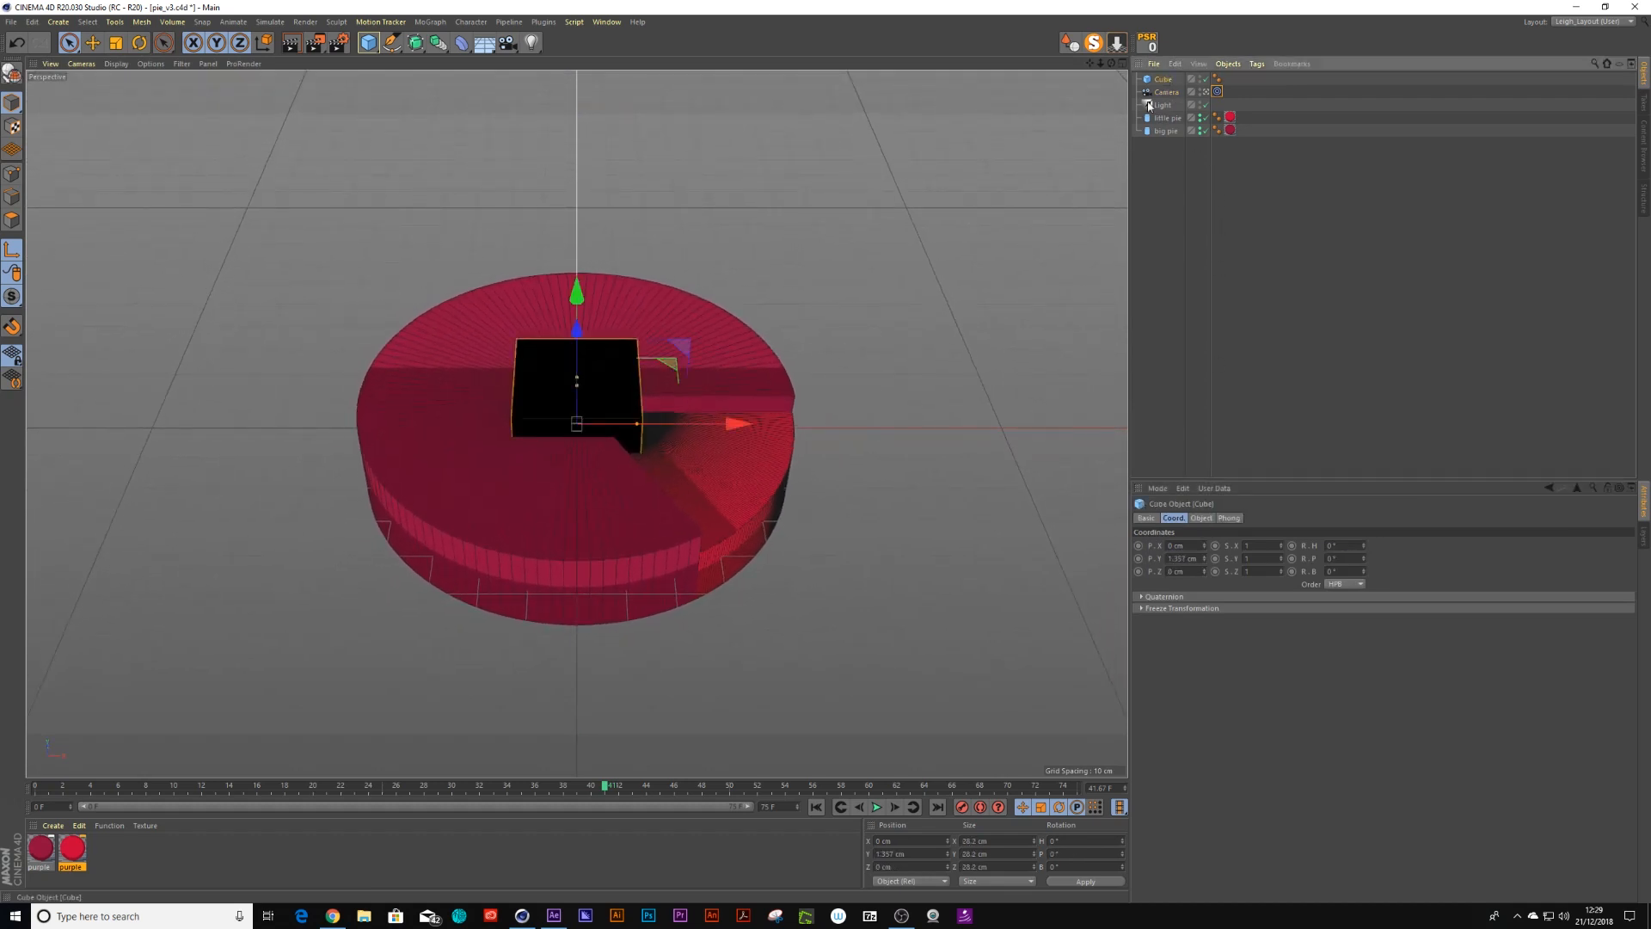
mouse_move(719, 432)
left_mouse_down()
mouse_move(962, 435)
mouse_move(577, 435)
mouse_move(771, 442)
mouse_move(734, 437)
left_mouse_up()
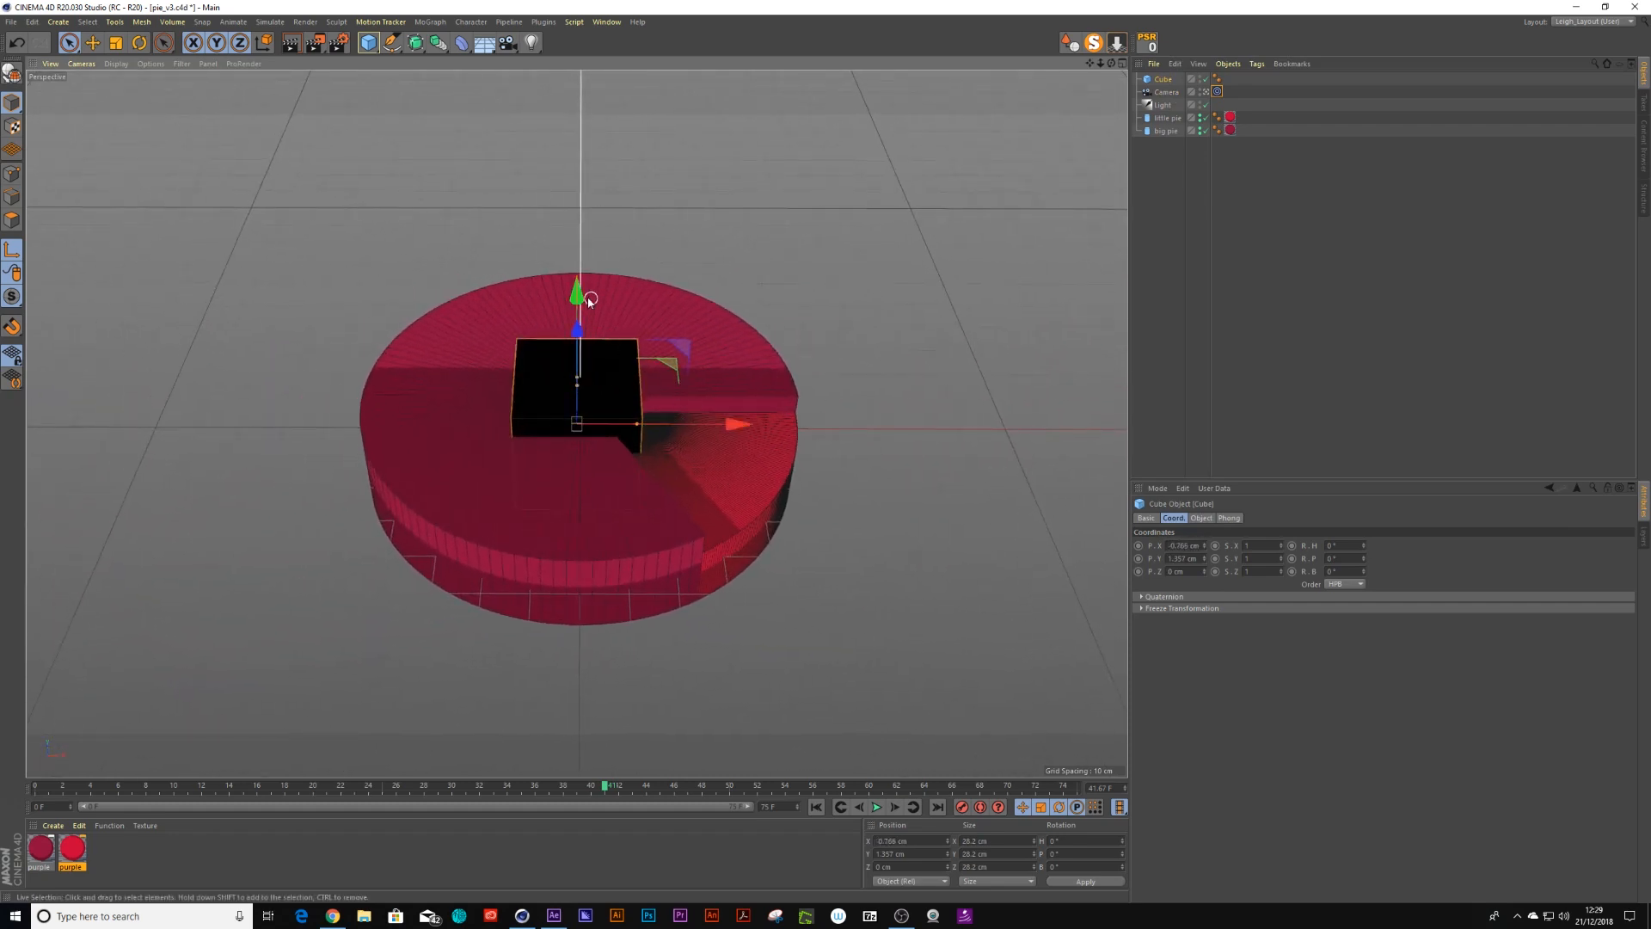
left_click(1201, 77)
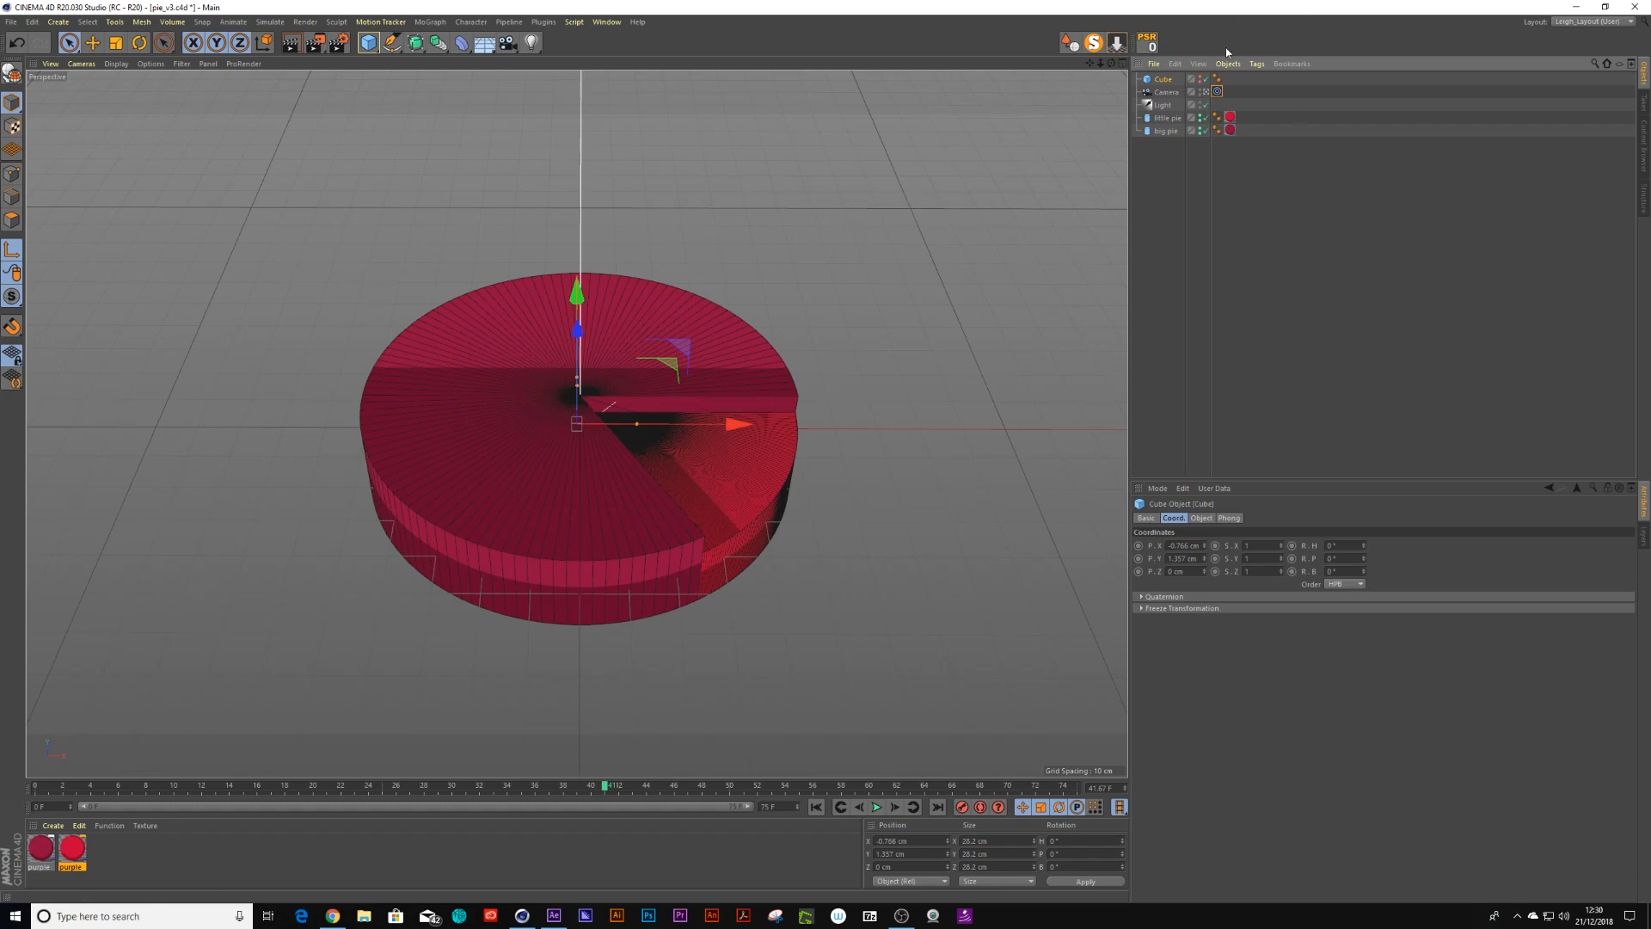
Enable the camera's composition helper grid, increase its cell count, and toggle the crosshair option
left_click(1161, 92)
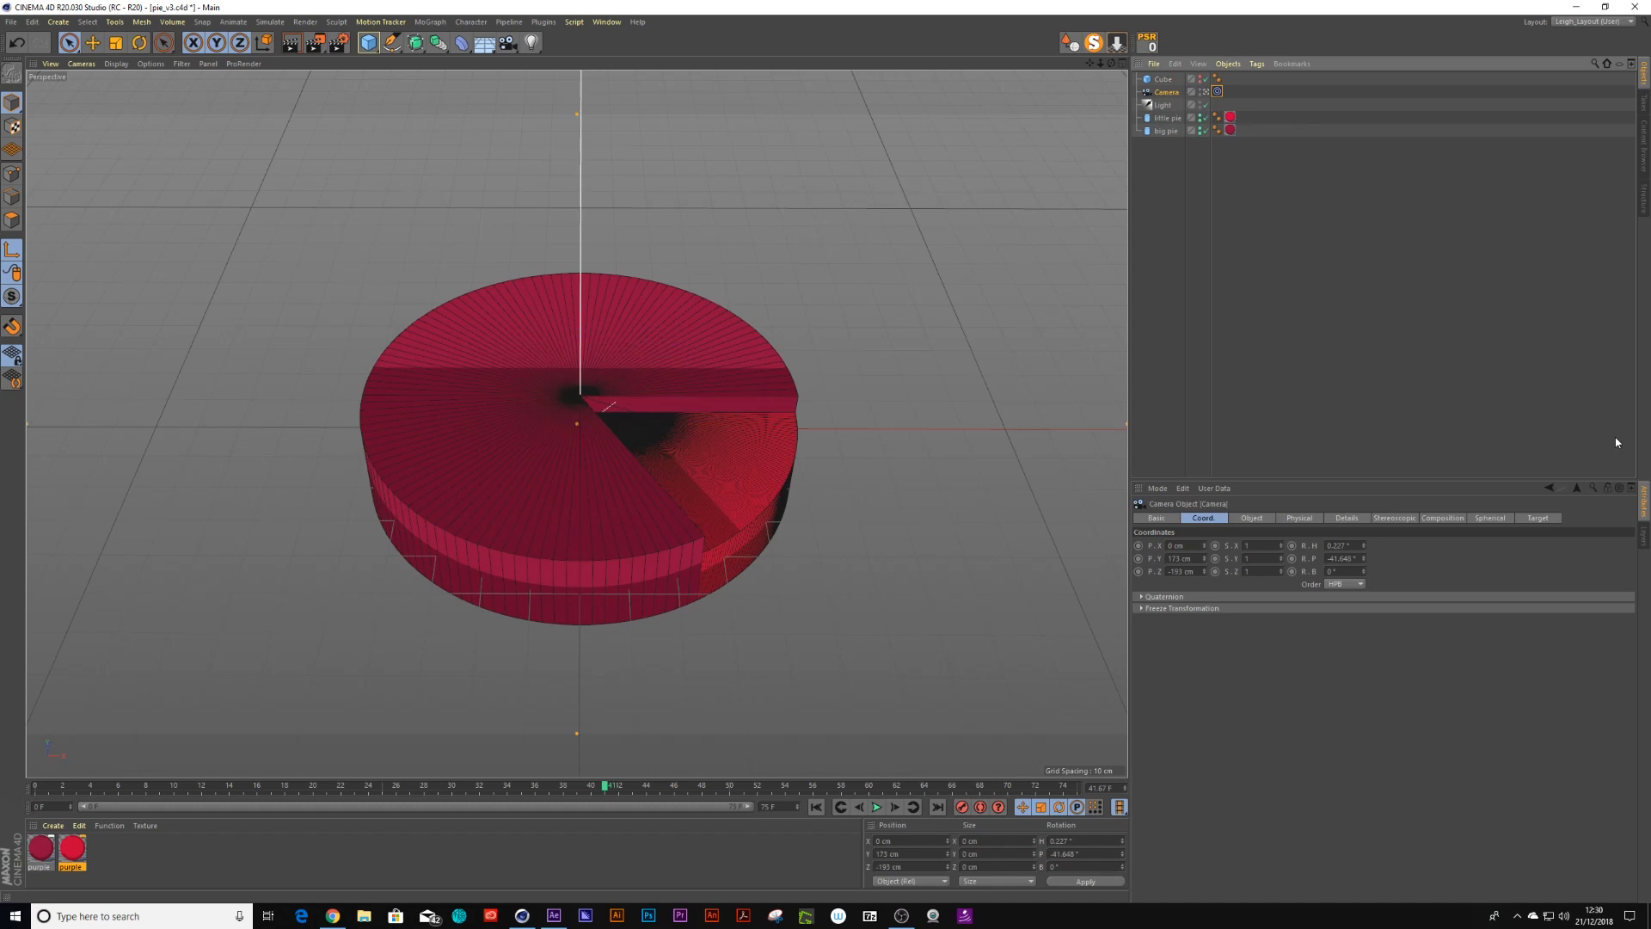
left_click(1447, 520)
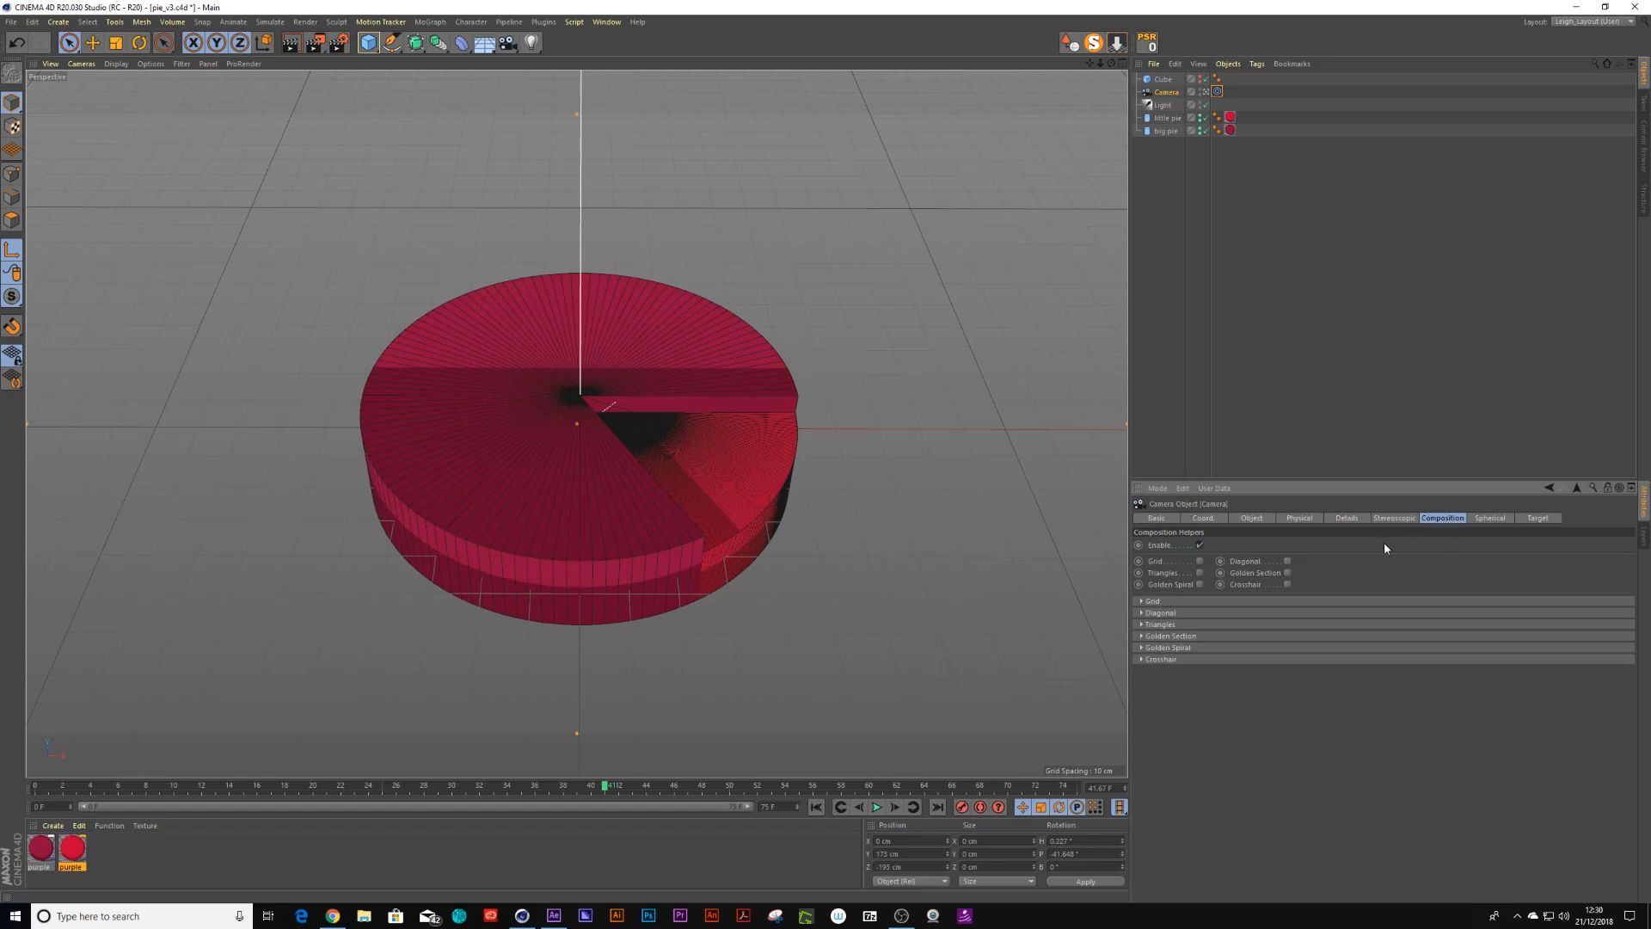
left_click(1200, 561)
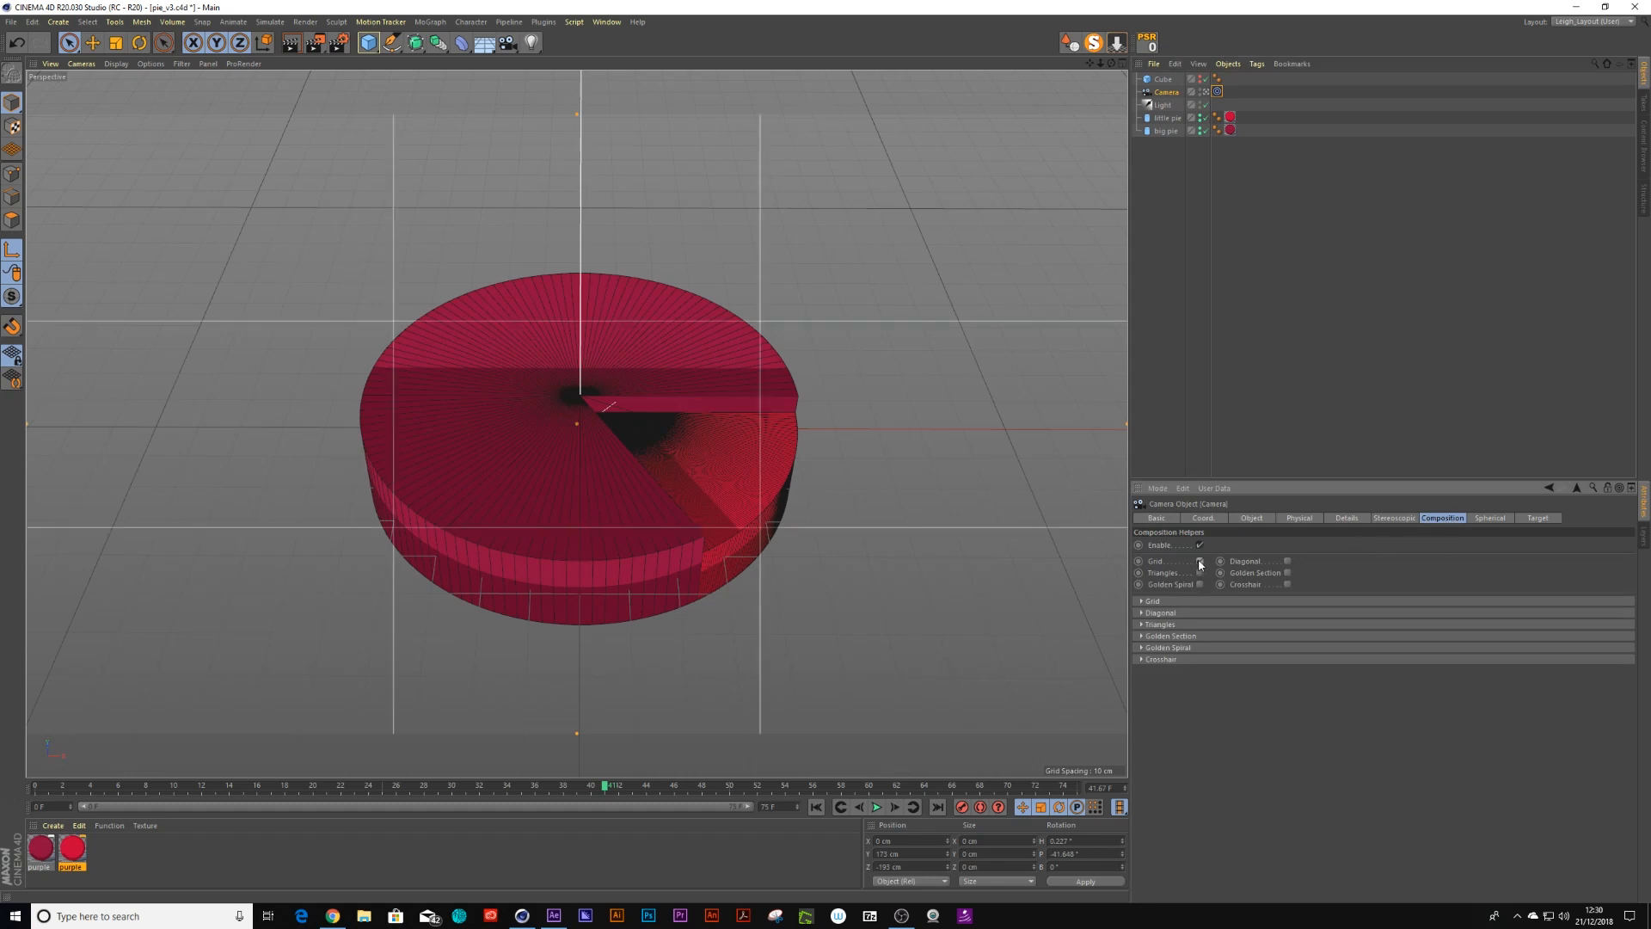
left_click(1142, 601)
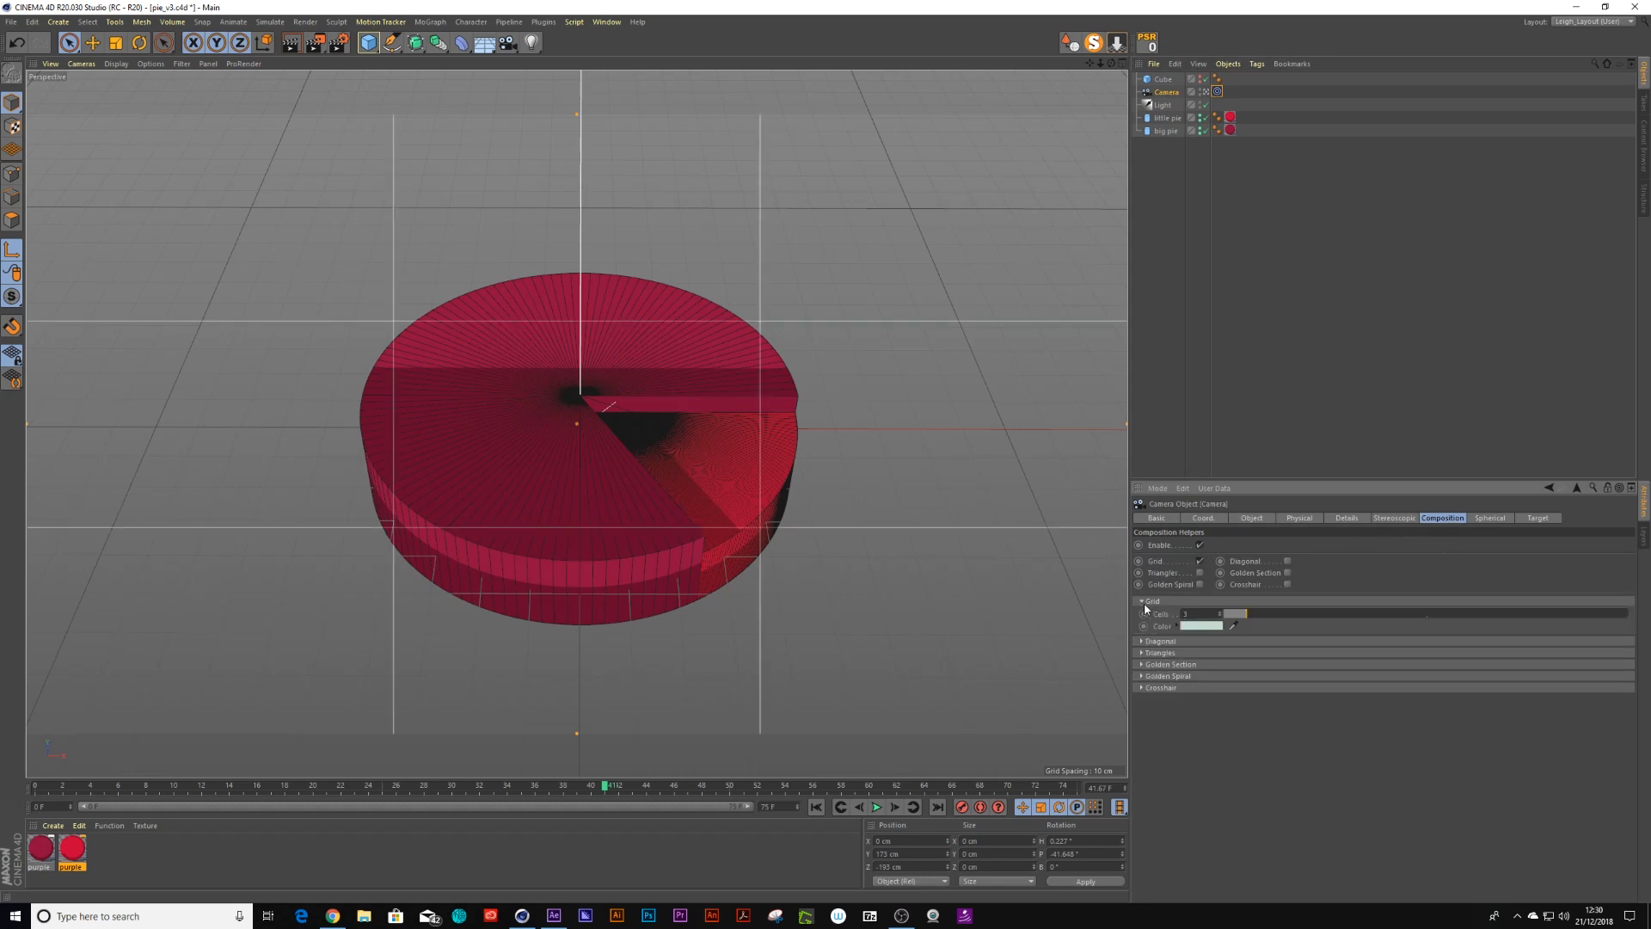
mouse_move(1254, 615)
left_mouse_down()
mouse_move(1354, 618)
mouse_move(1281, 622)
left_mouse_up()
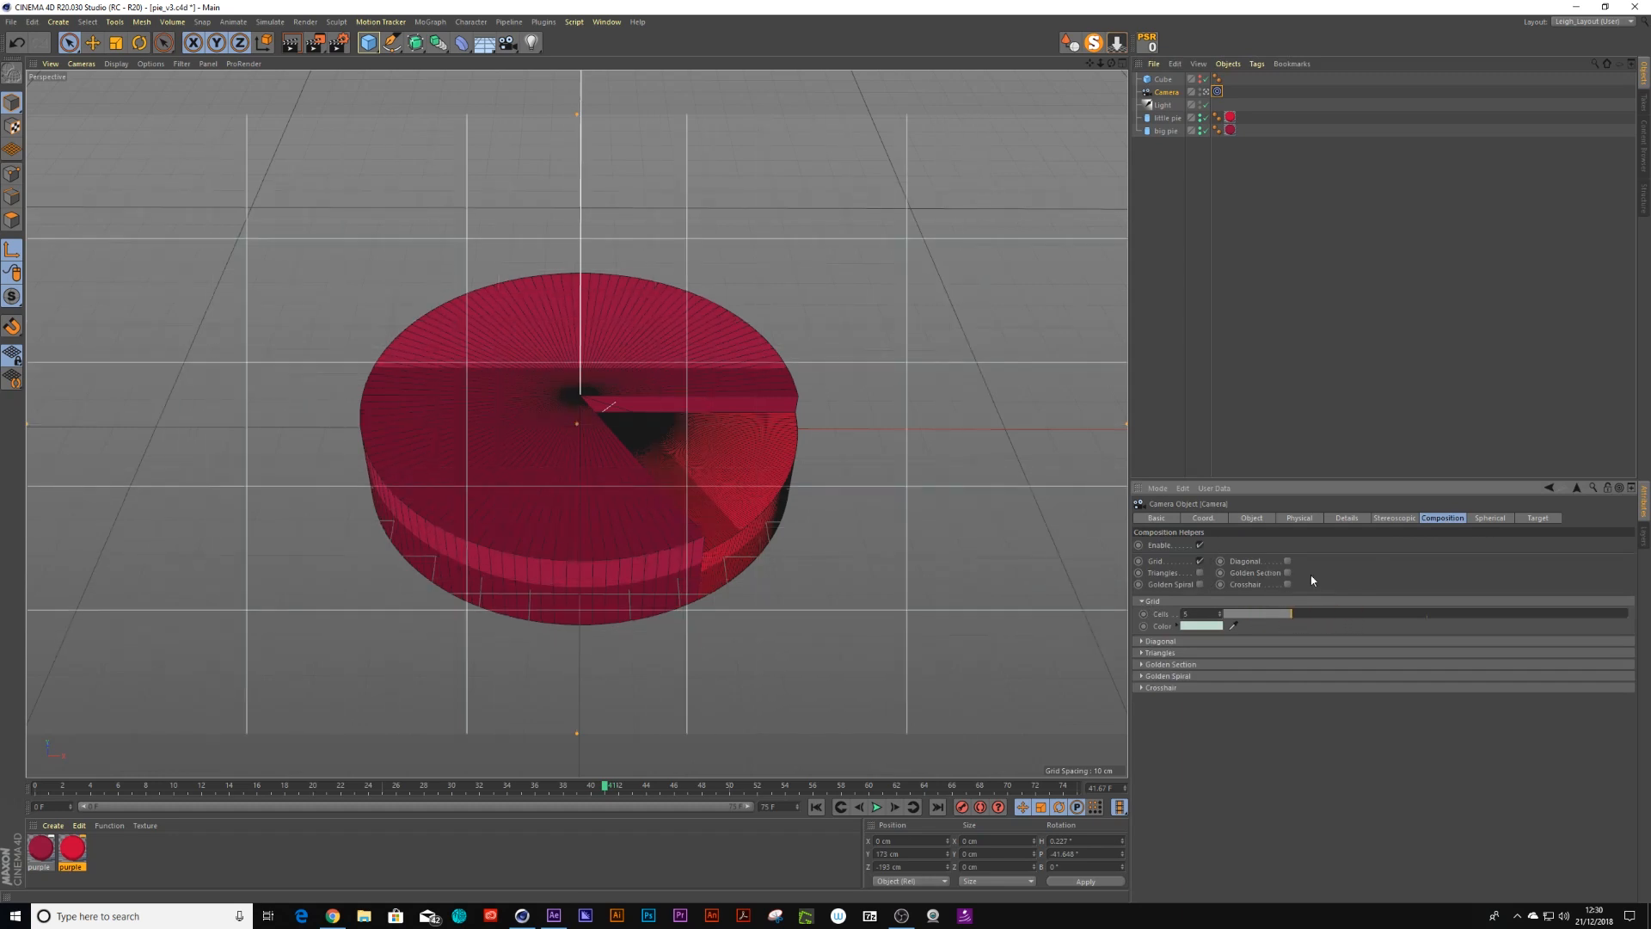
left_click(1288, 586)
Lower the cube target's Y position to about -4.4 cm
left_click(1162, 79)
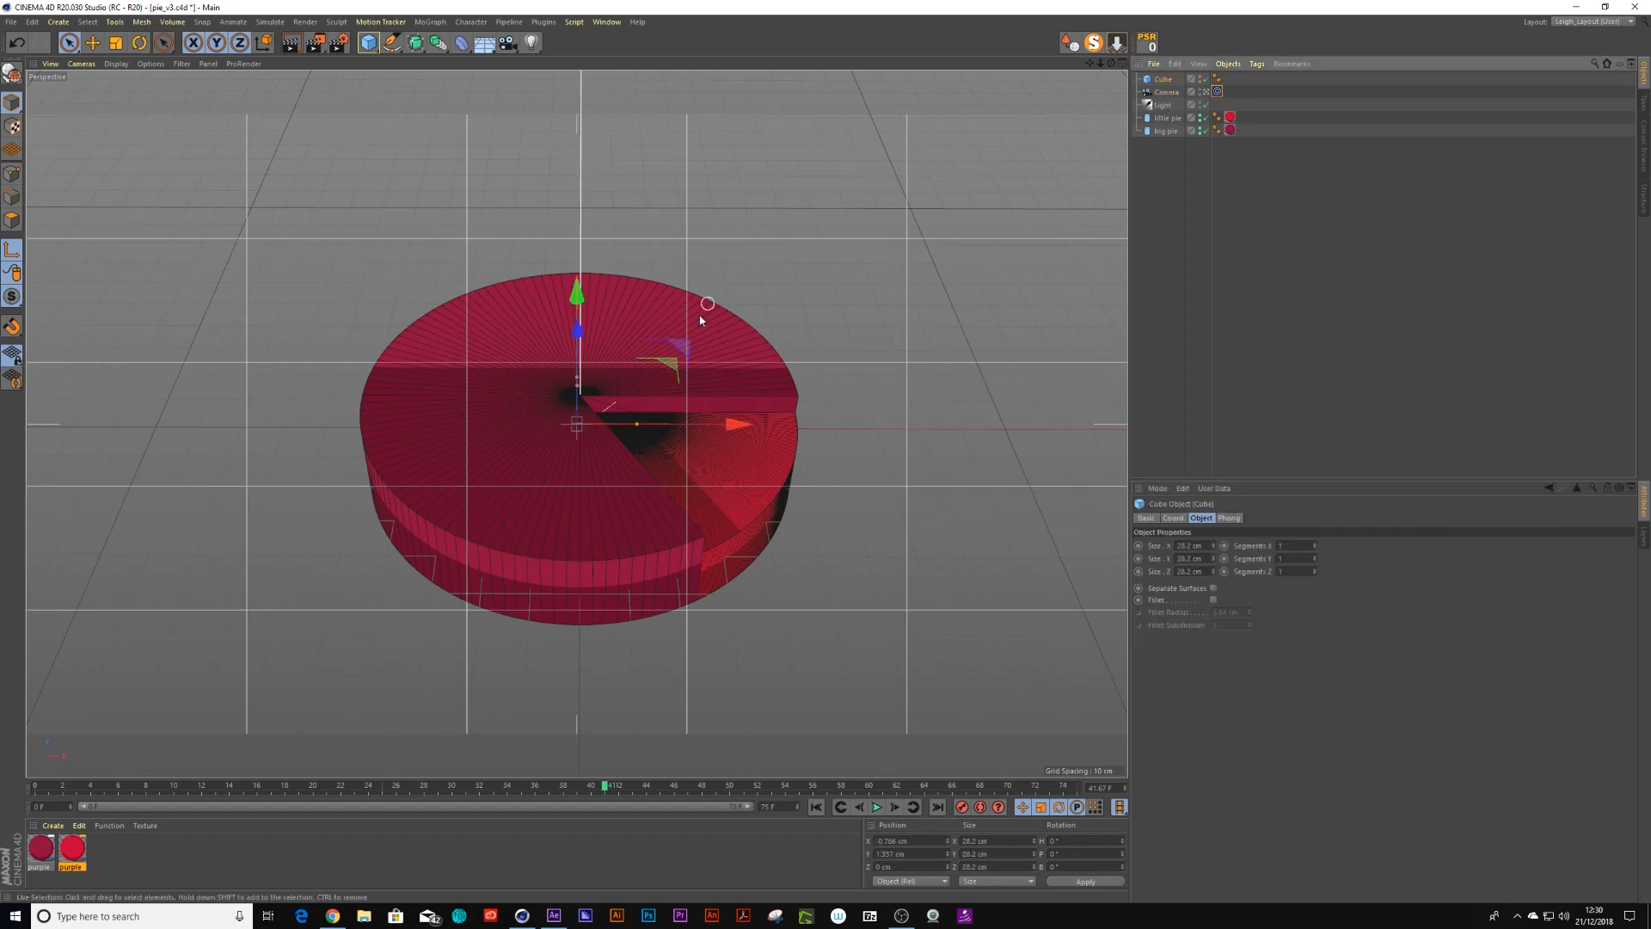
left_click(1171, 518)
left_click_drag(1204, 560, 1204, 598)
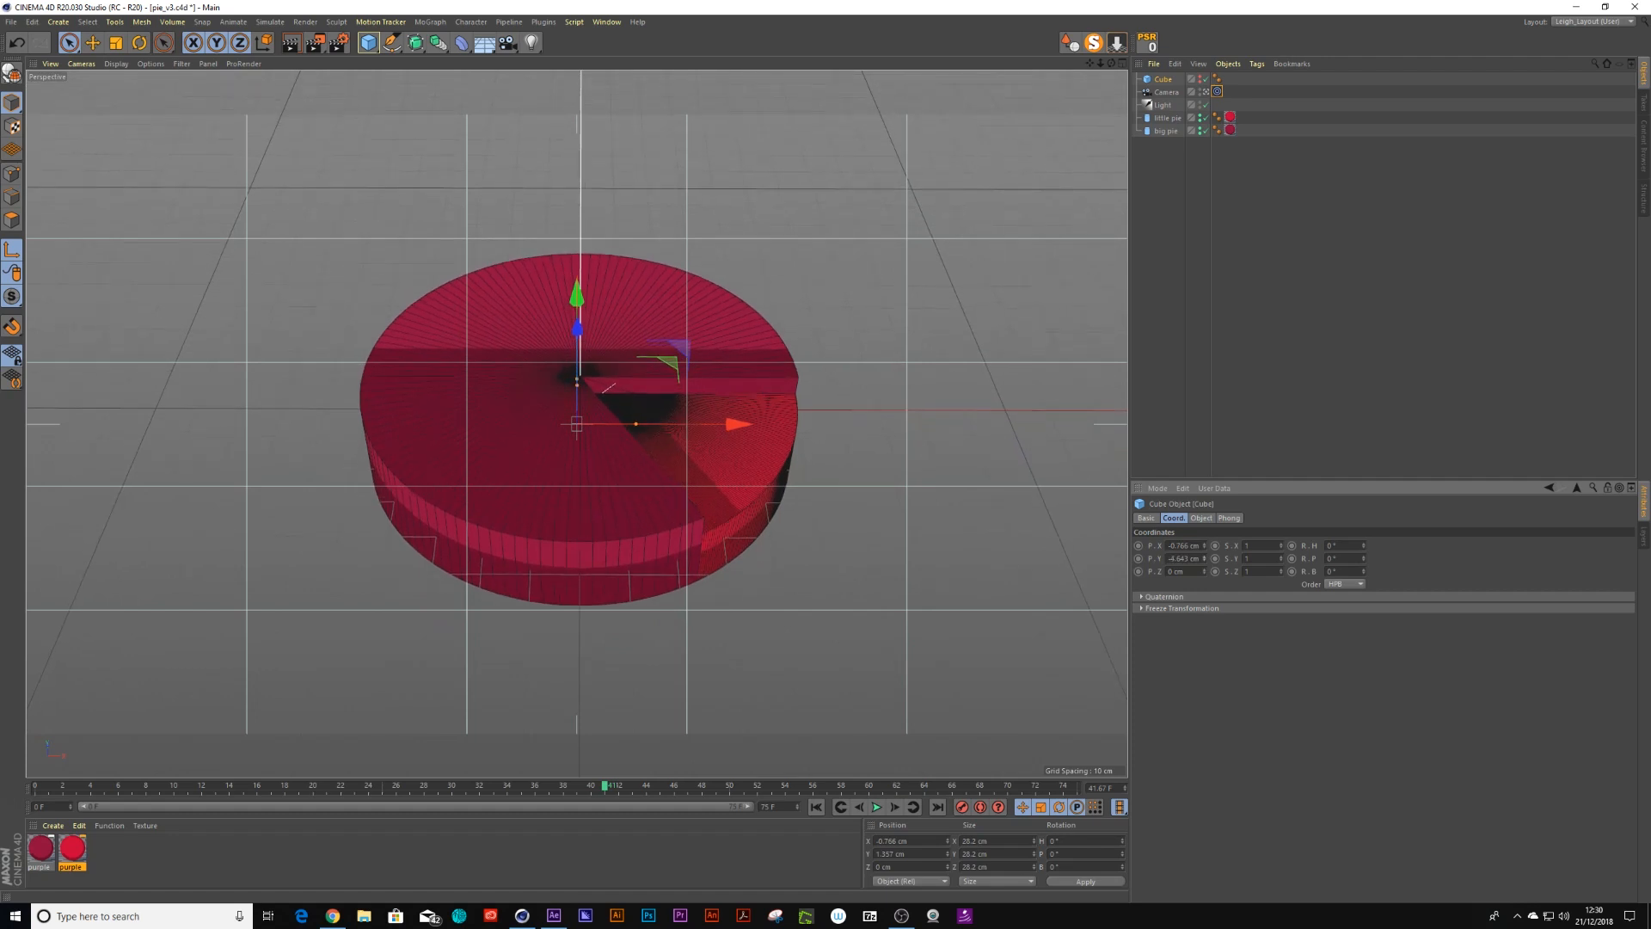
left_click_drag(1204, 560, 1204, 572)
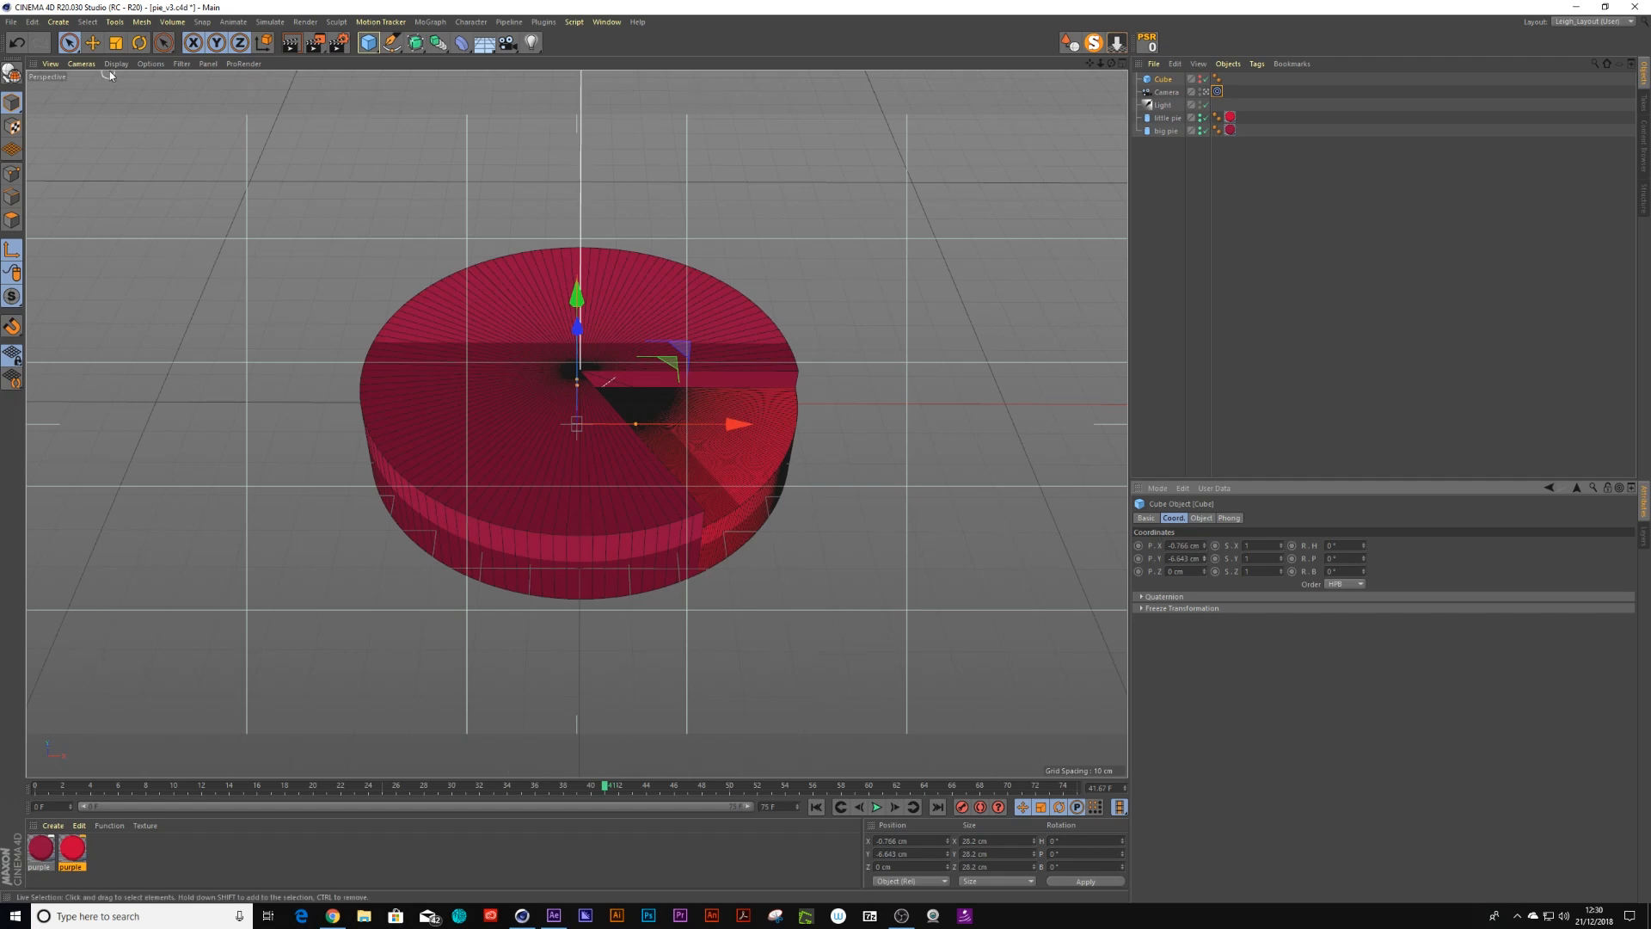
left_click(15, 25)
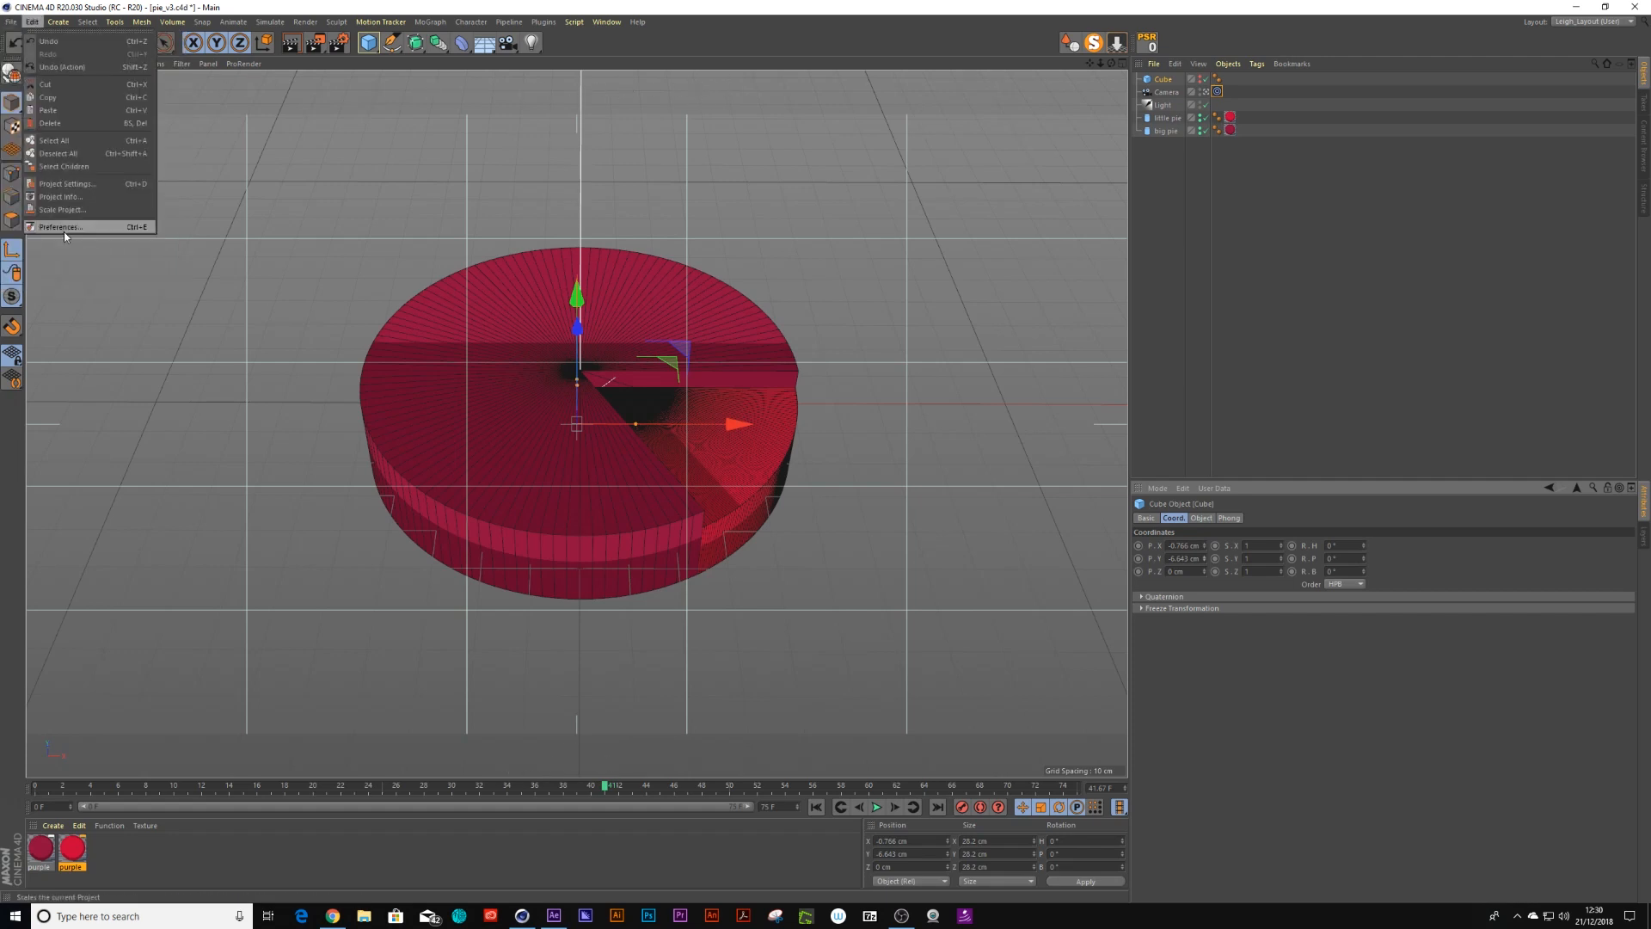
mouse_move(32, 25)
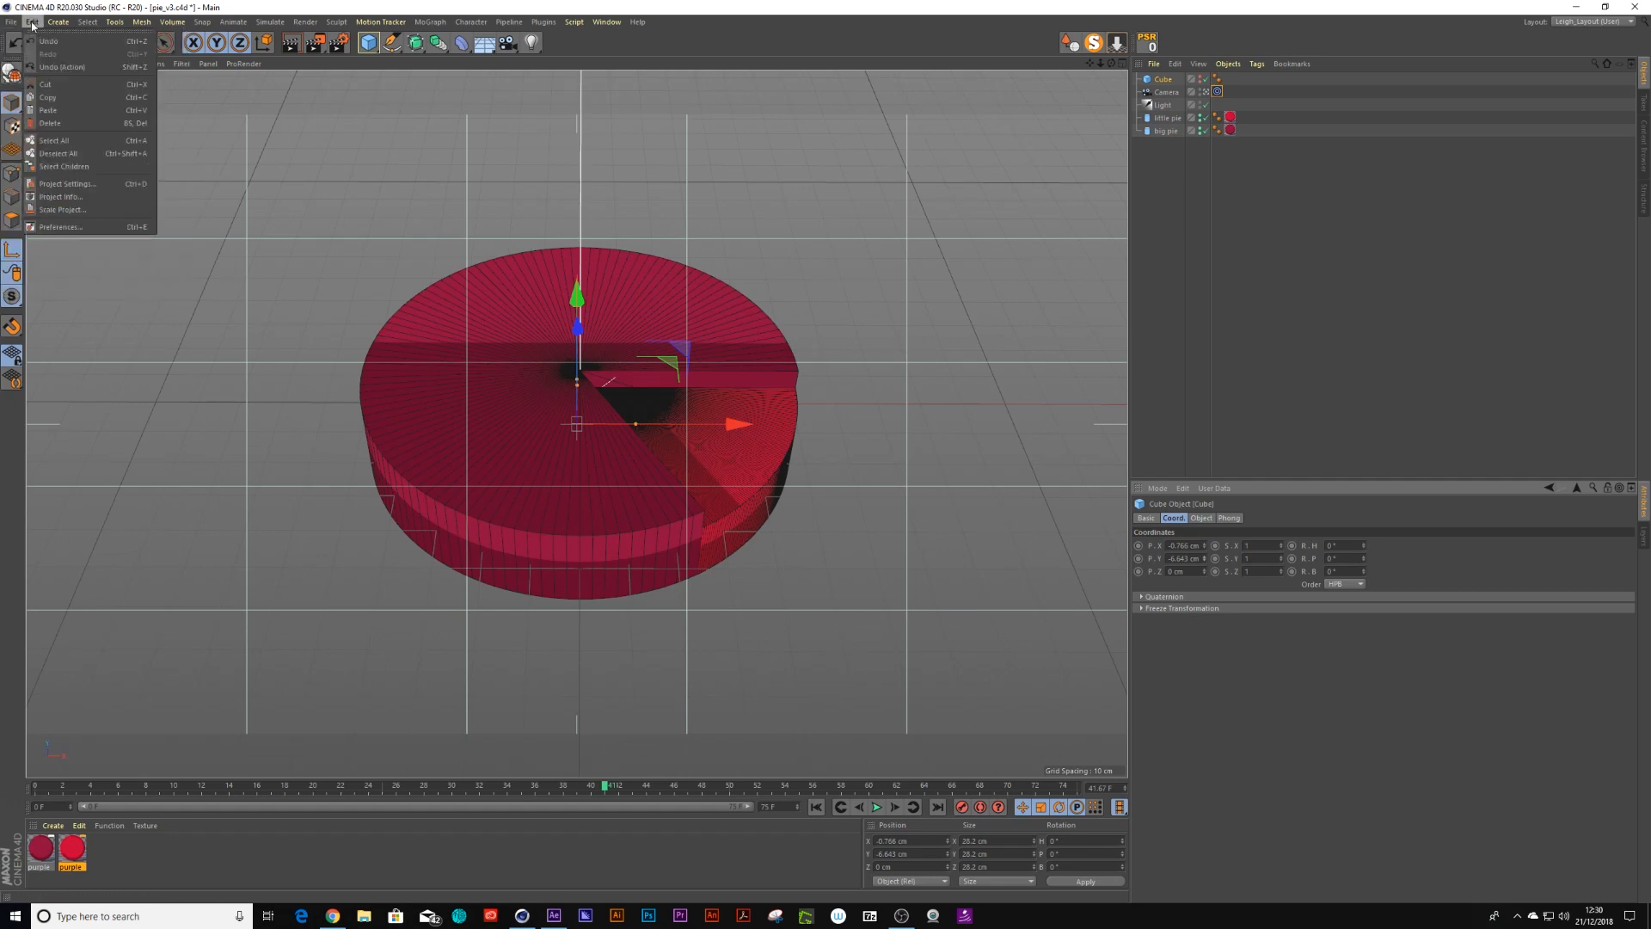
left_click(271, 166)
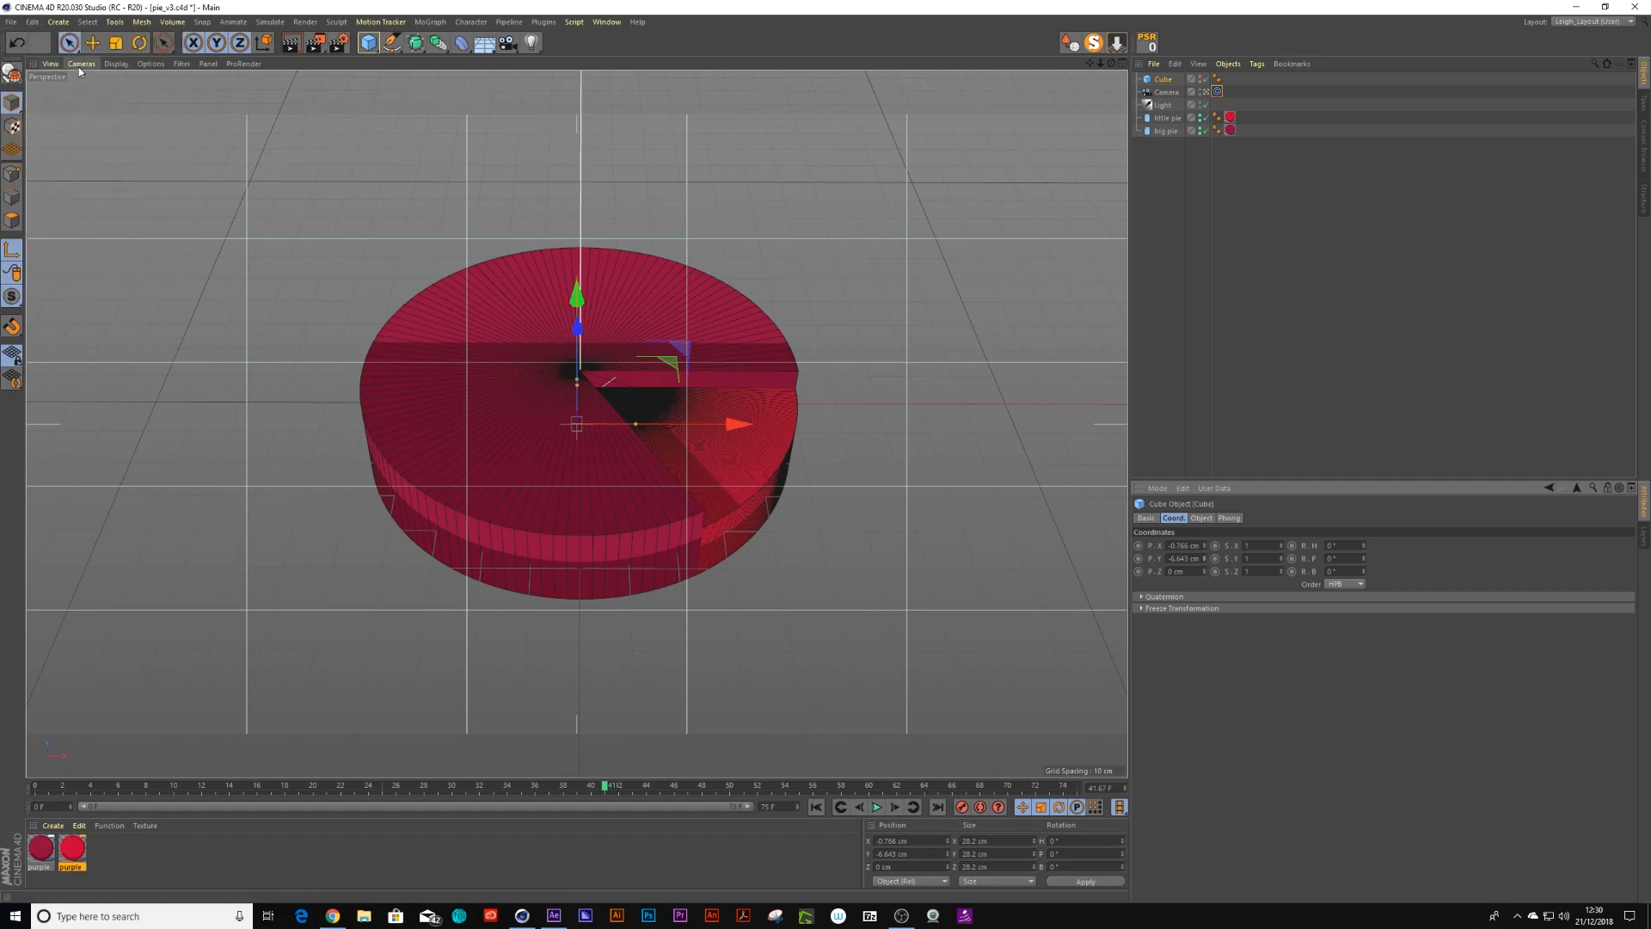
Configure the viewport's view settings with a tinted border opacity of 50%
left_click(80, 64)
mouse_move(48, 65)
mouse_move(157, 66)
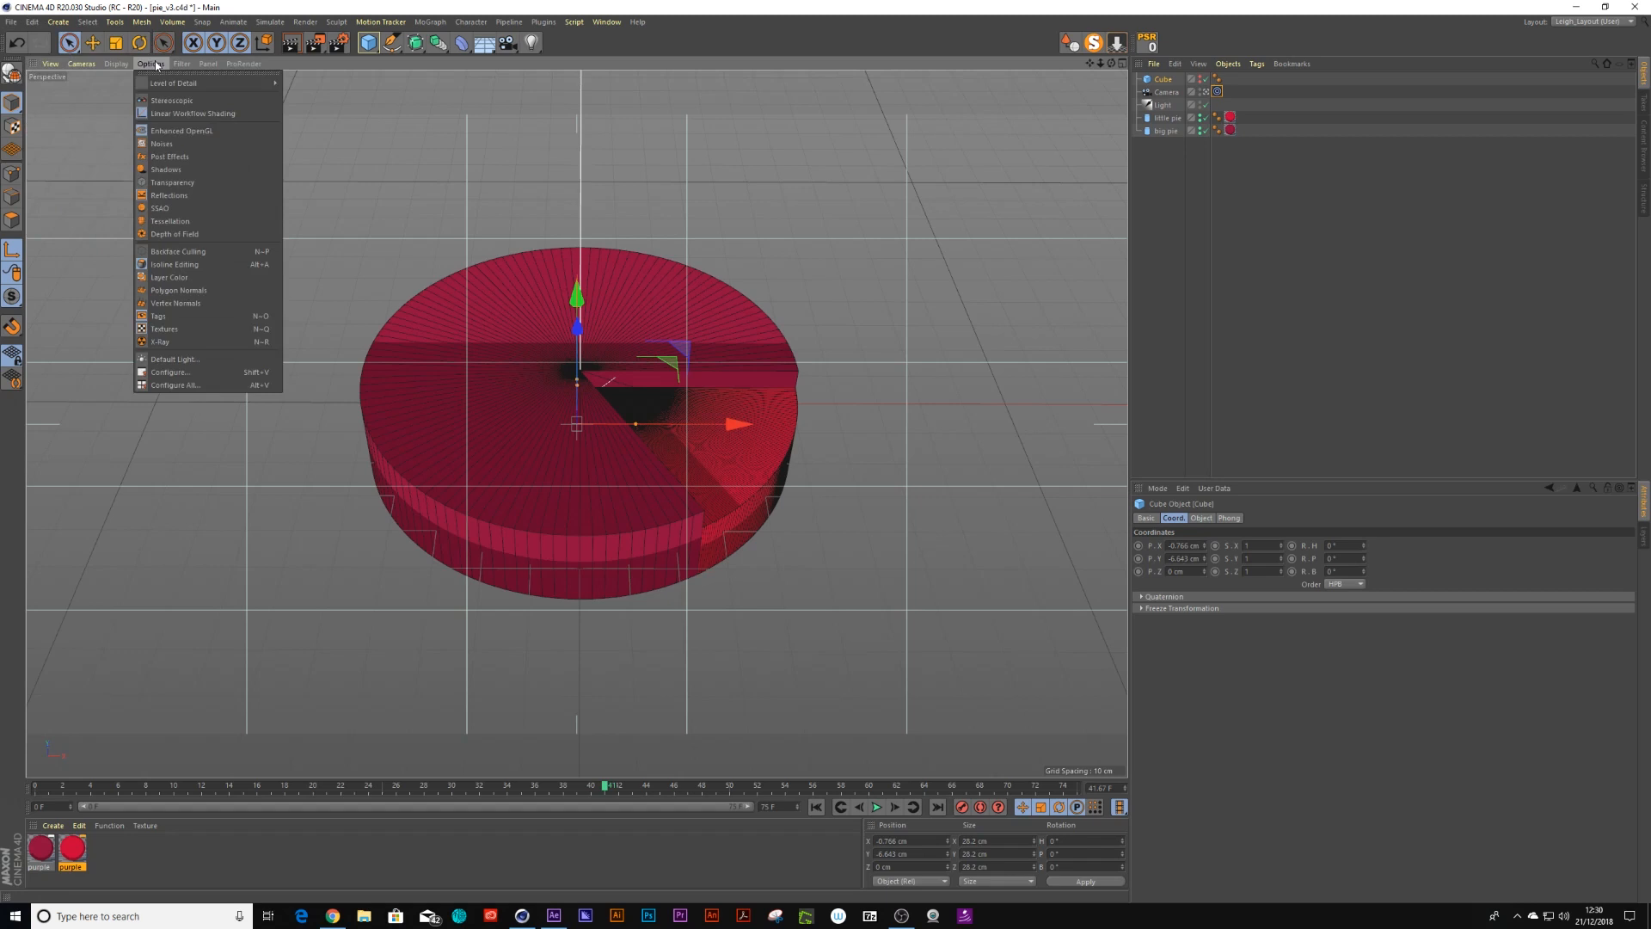
left_click(172, 372)
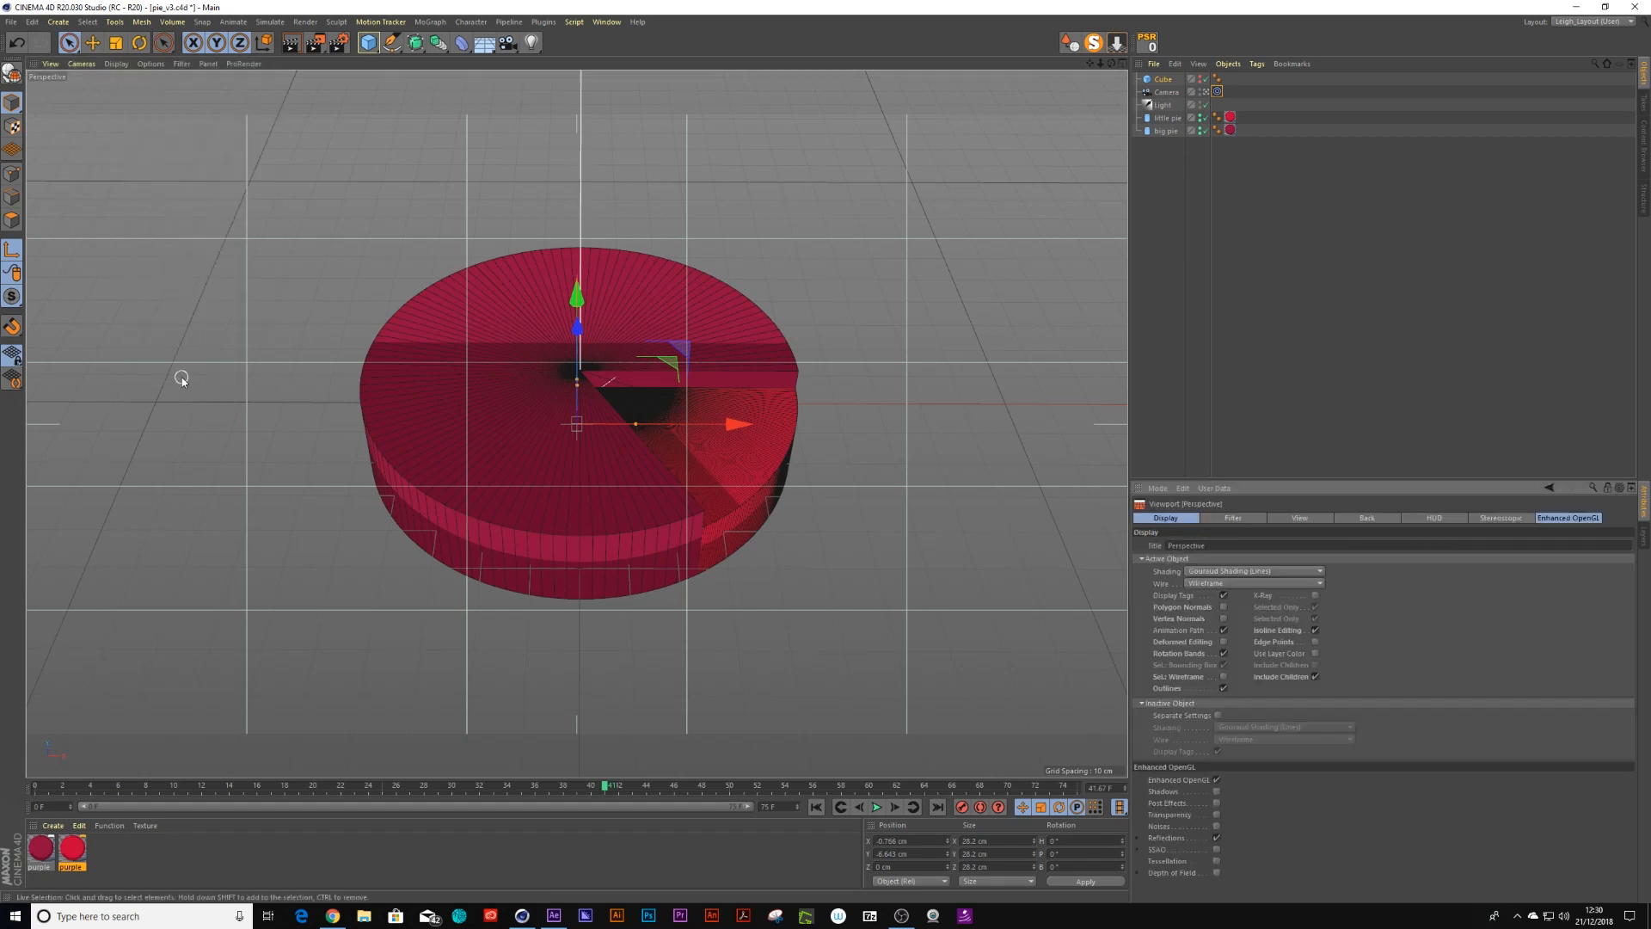
left_click(1299, 518)
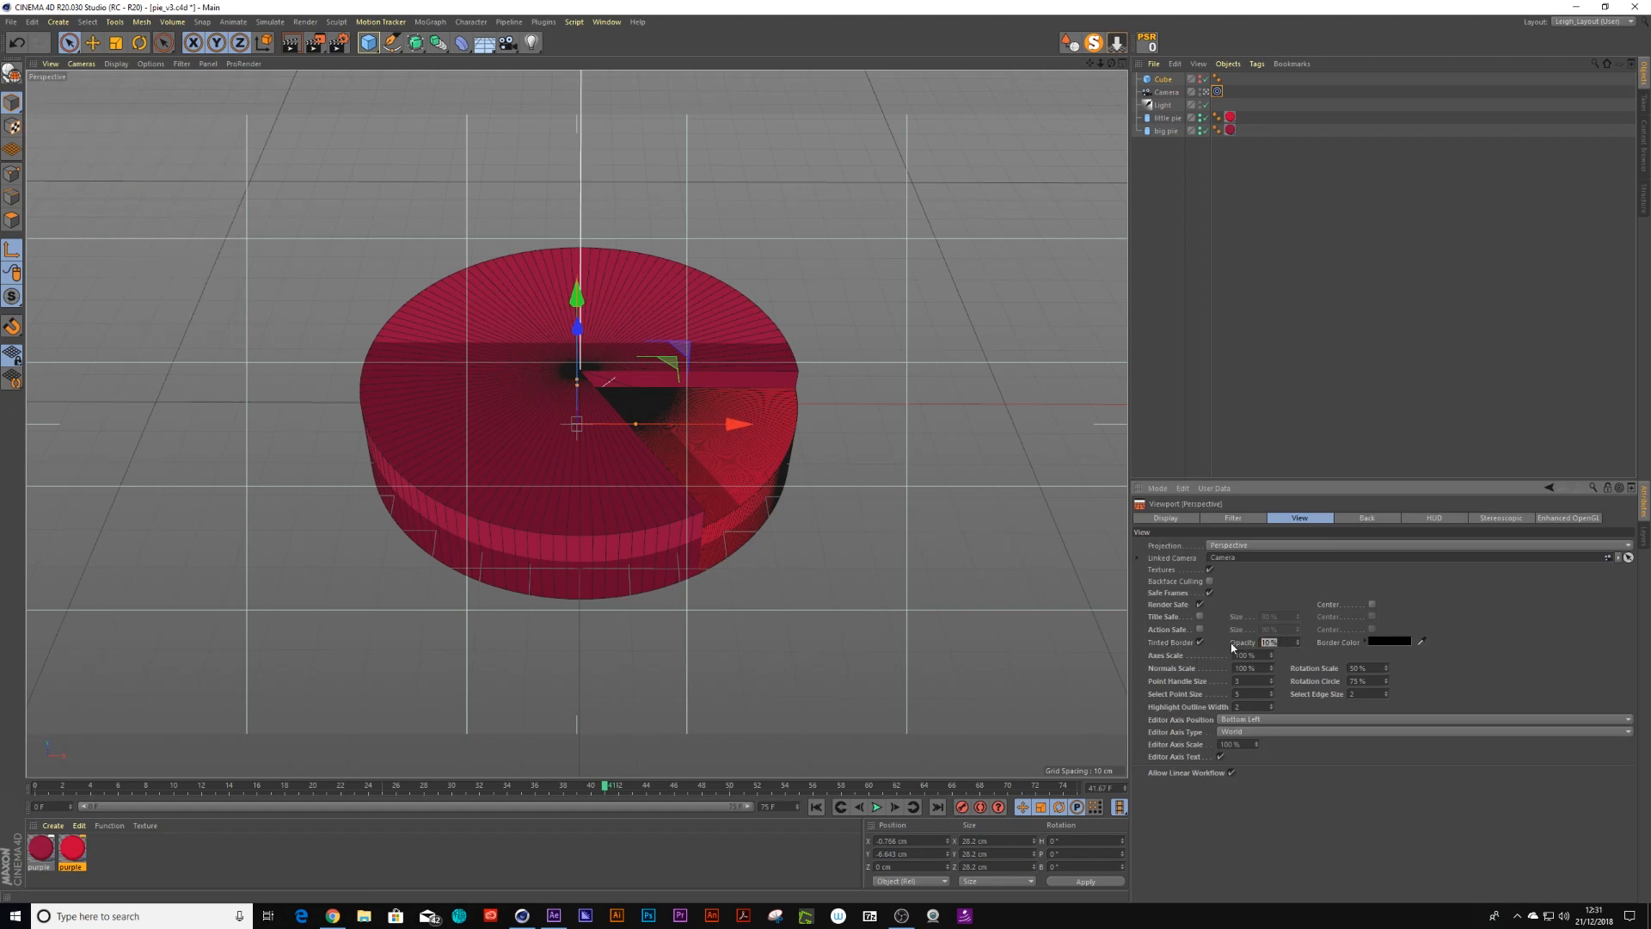
key("Return")
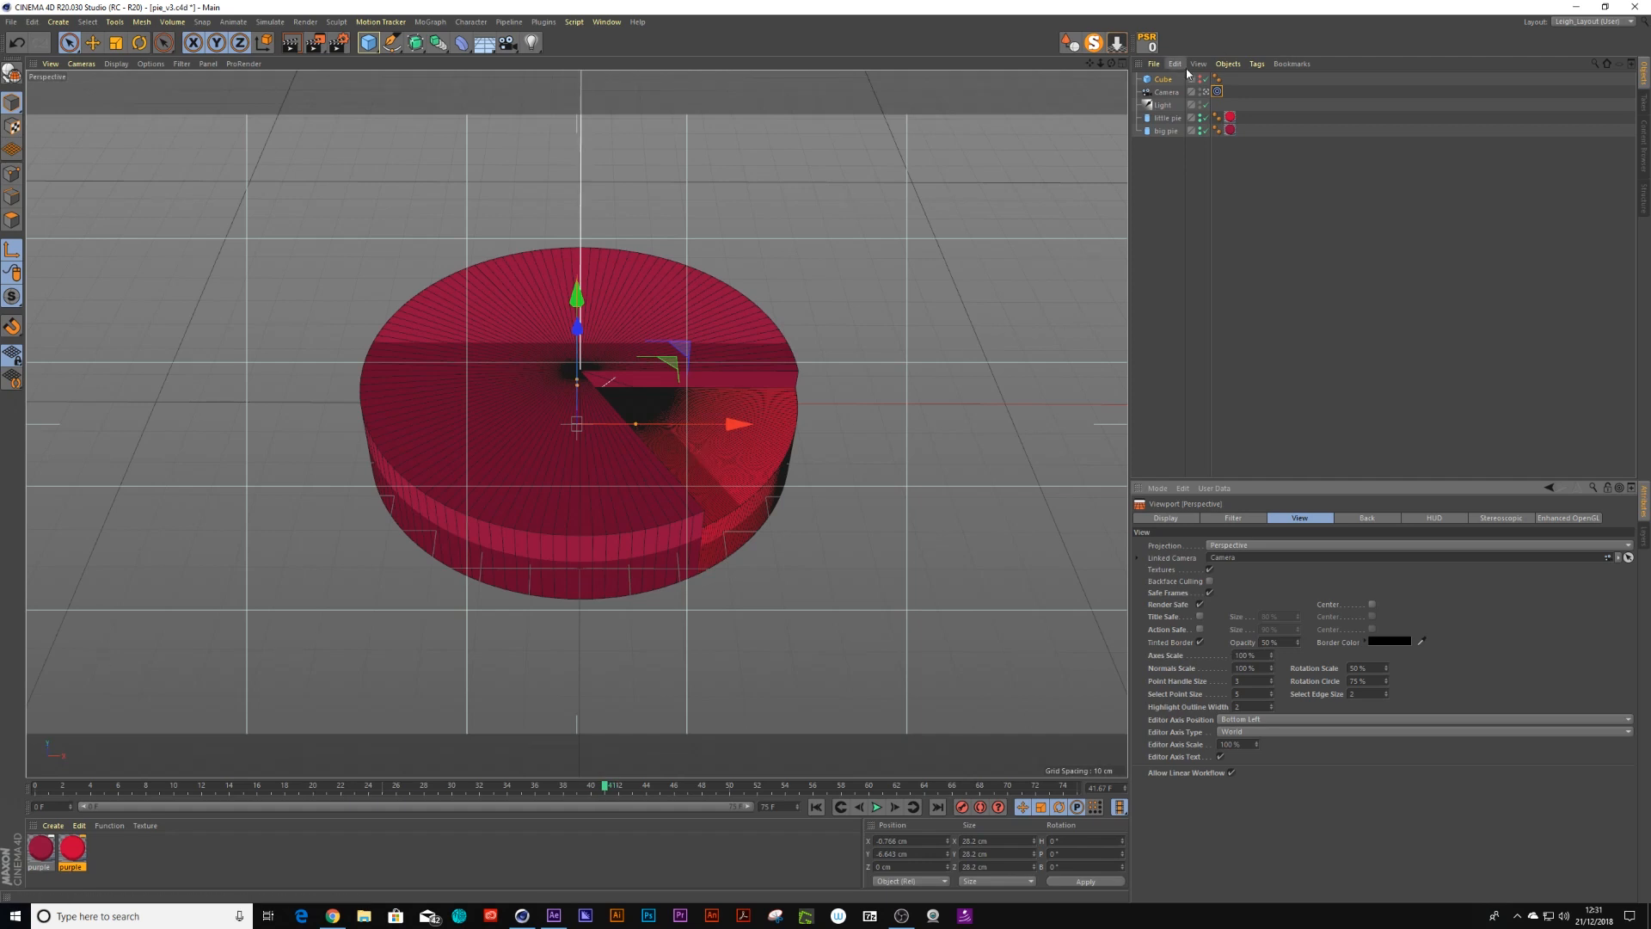
Save the scene and render the animation to the Picture Viewer, confirming the overwrite
key("ctrl+s")
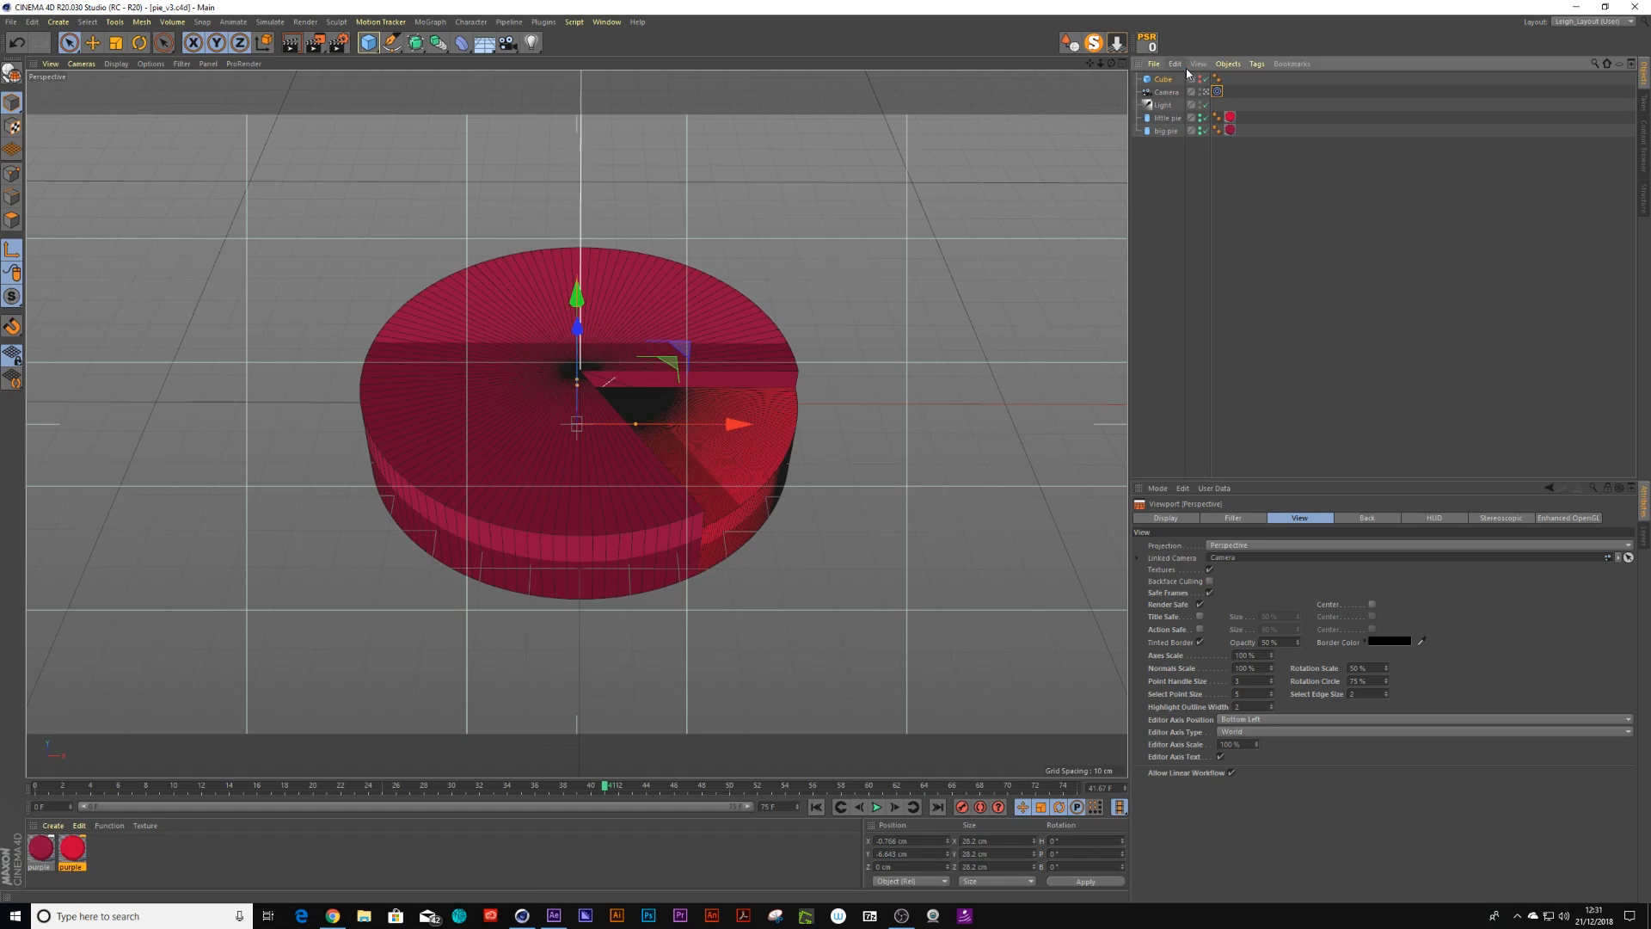
key("shift+r")
left_click(821, 505)
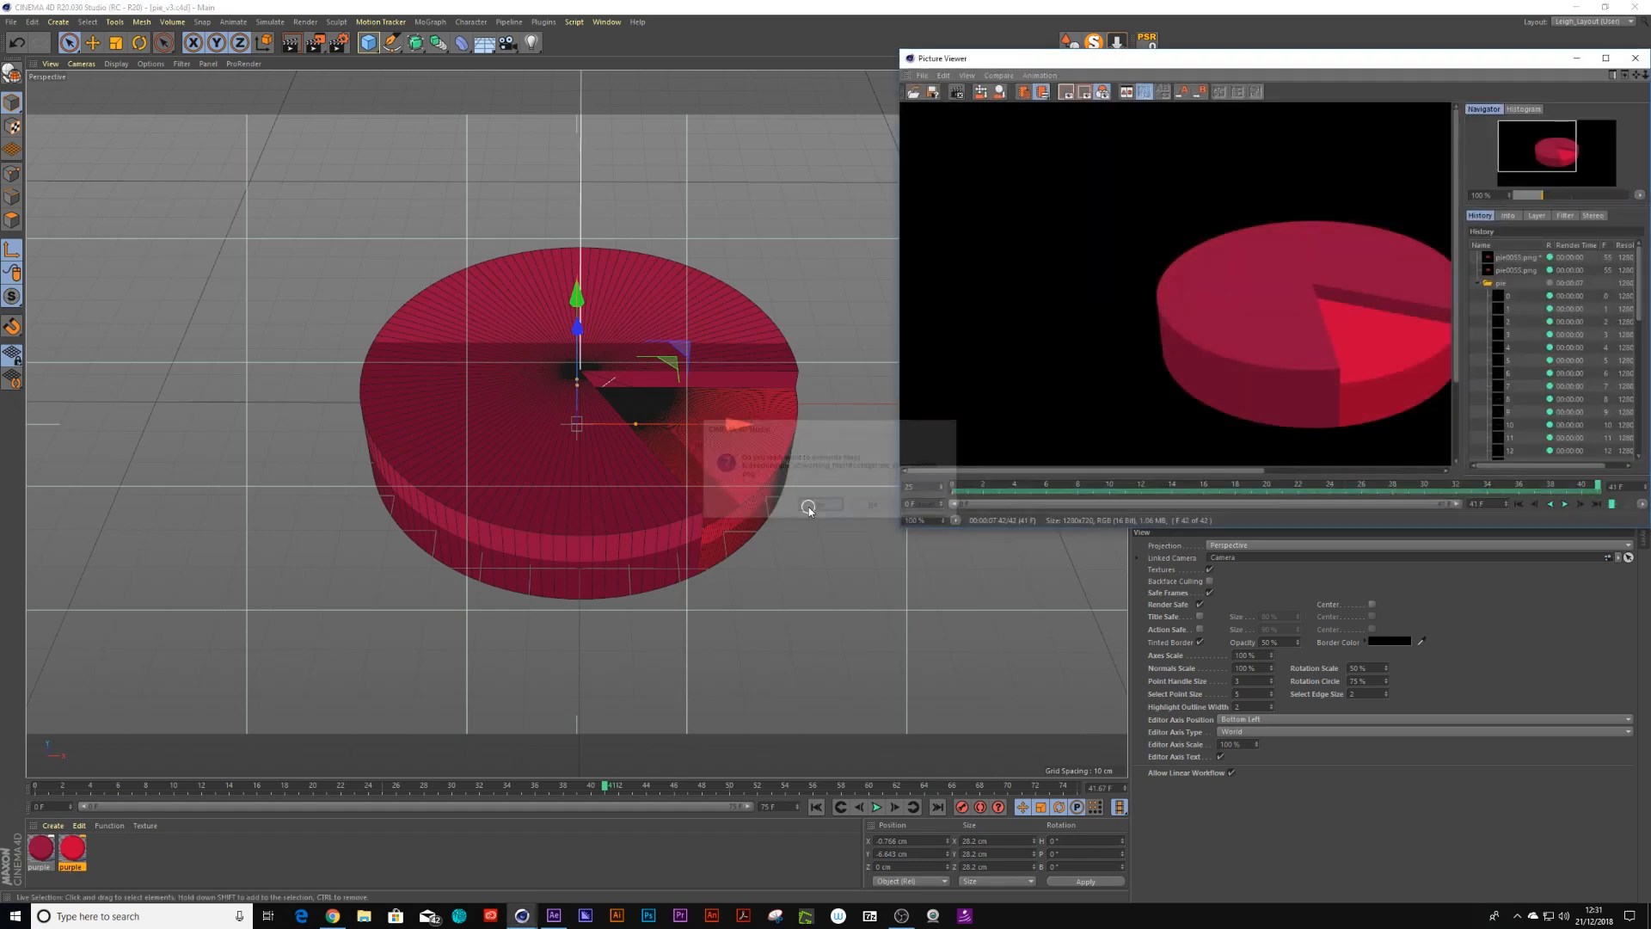
scroll(1244, 296, "down", 3)
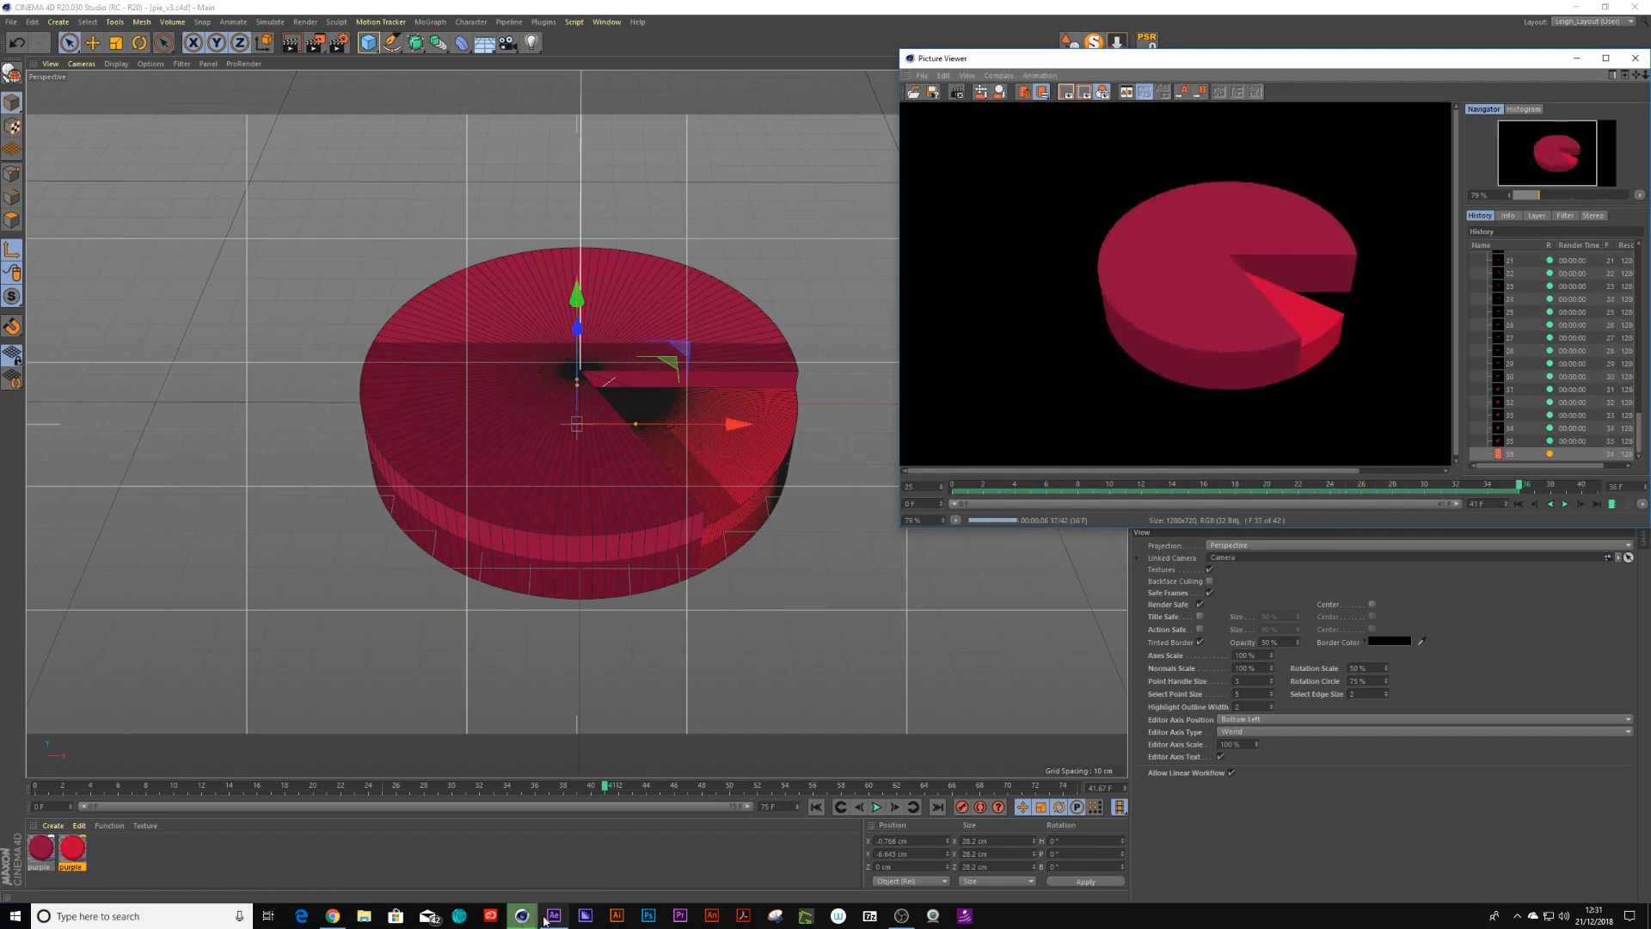
Switch to After Effects and reload the PNG sequence footage, dismissing the missing-frames warning
mouse_move(547, 919)
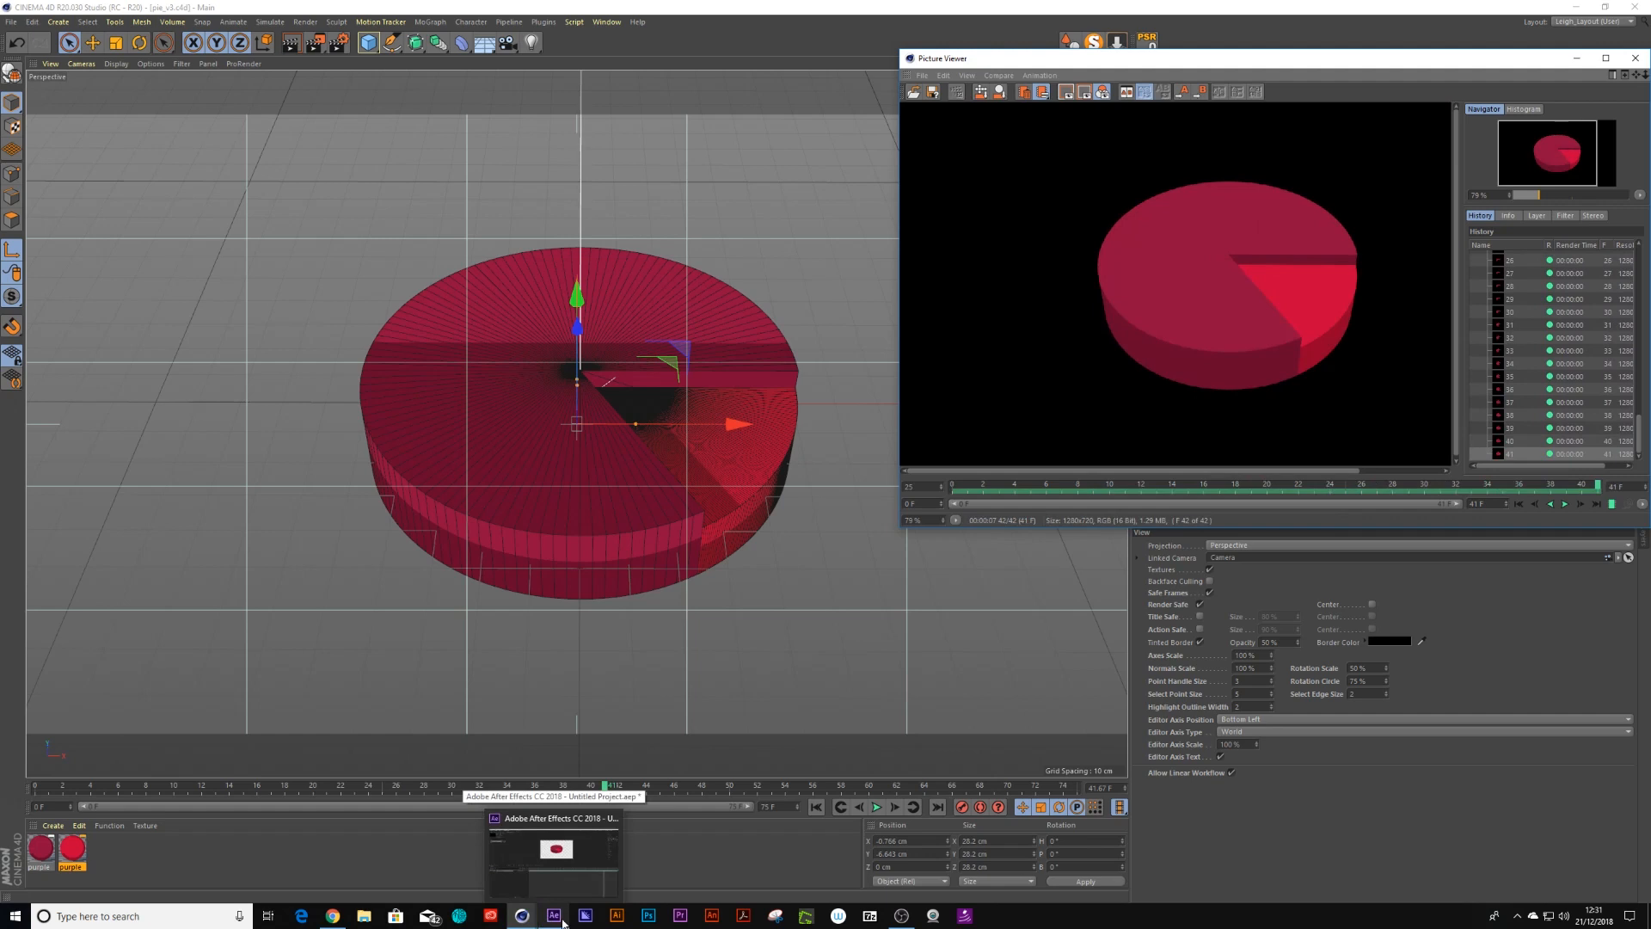
left_click(555, 917)
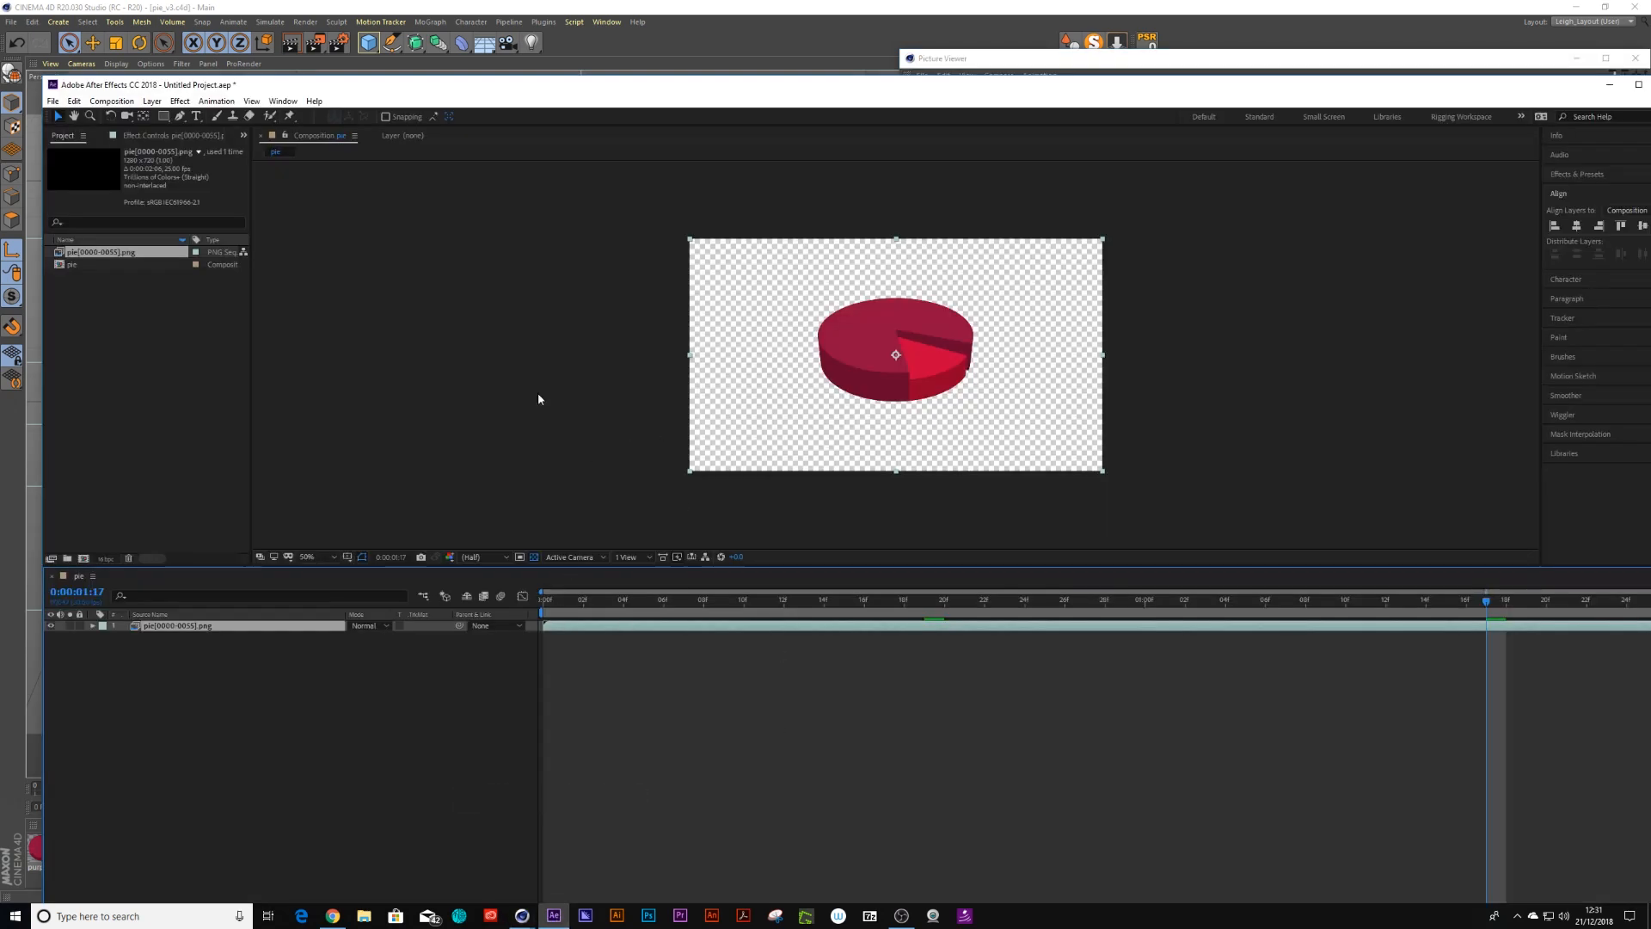
right_click(90, 252)
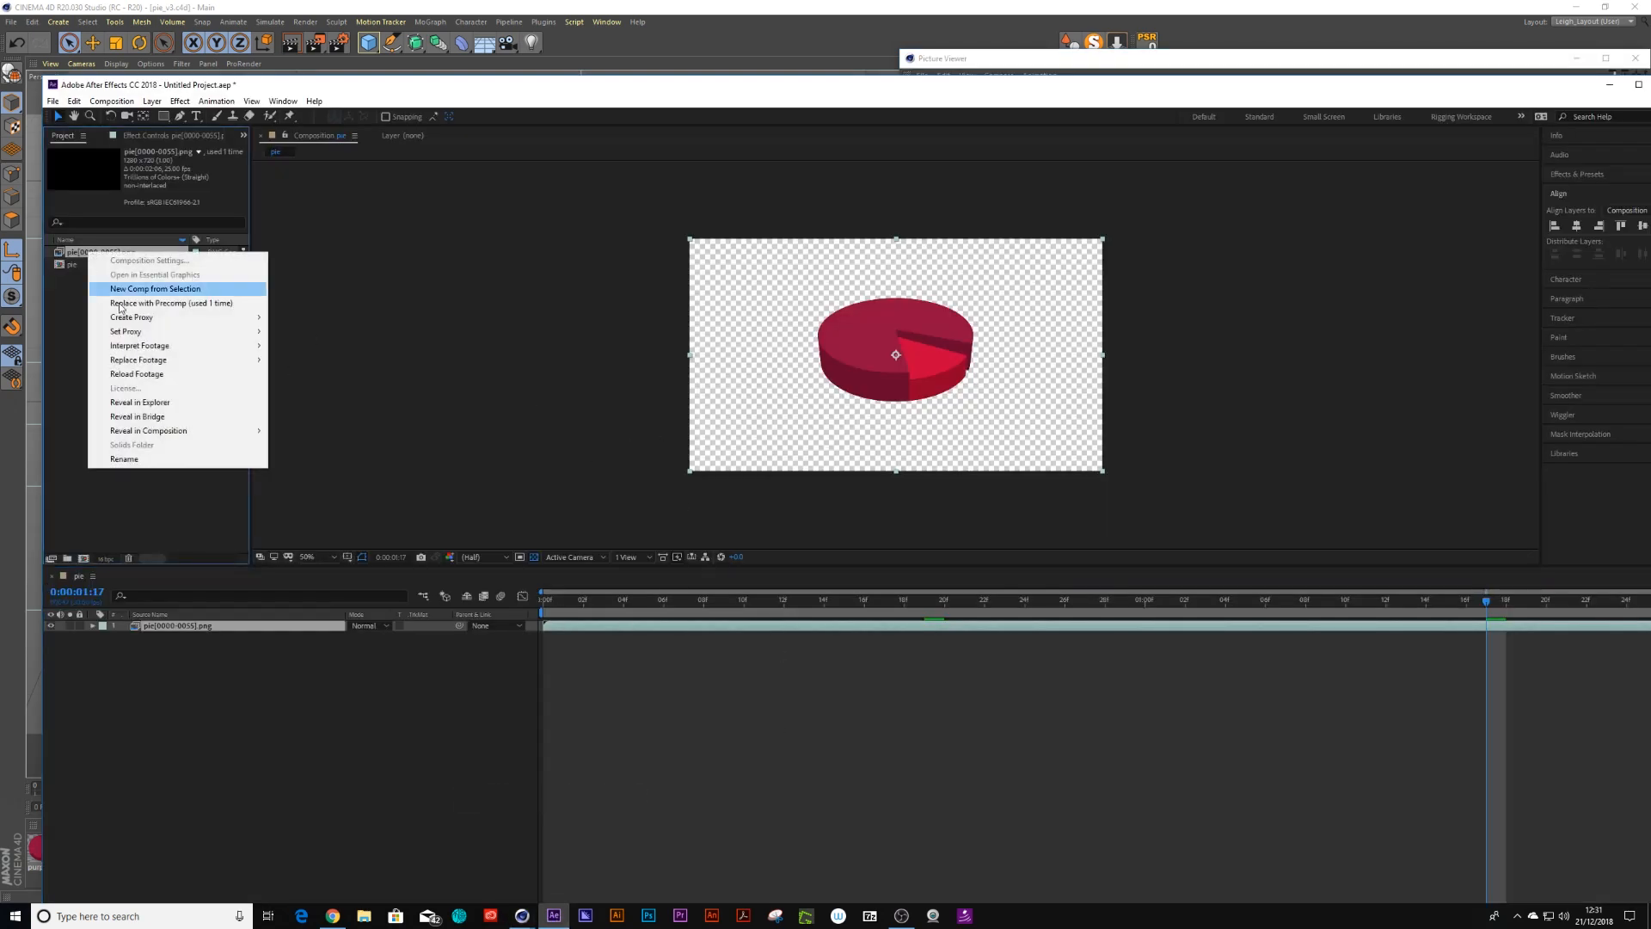
left_click(165, 375)
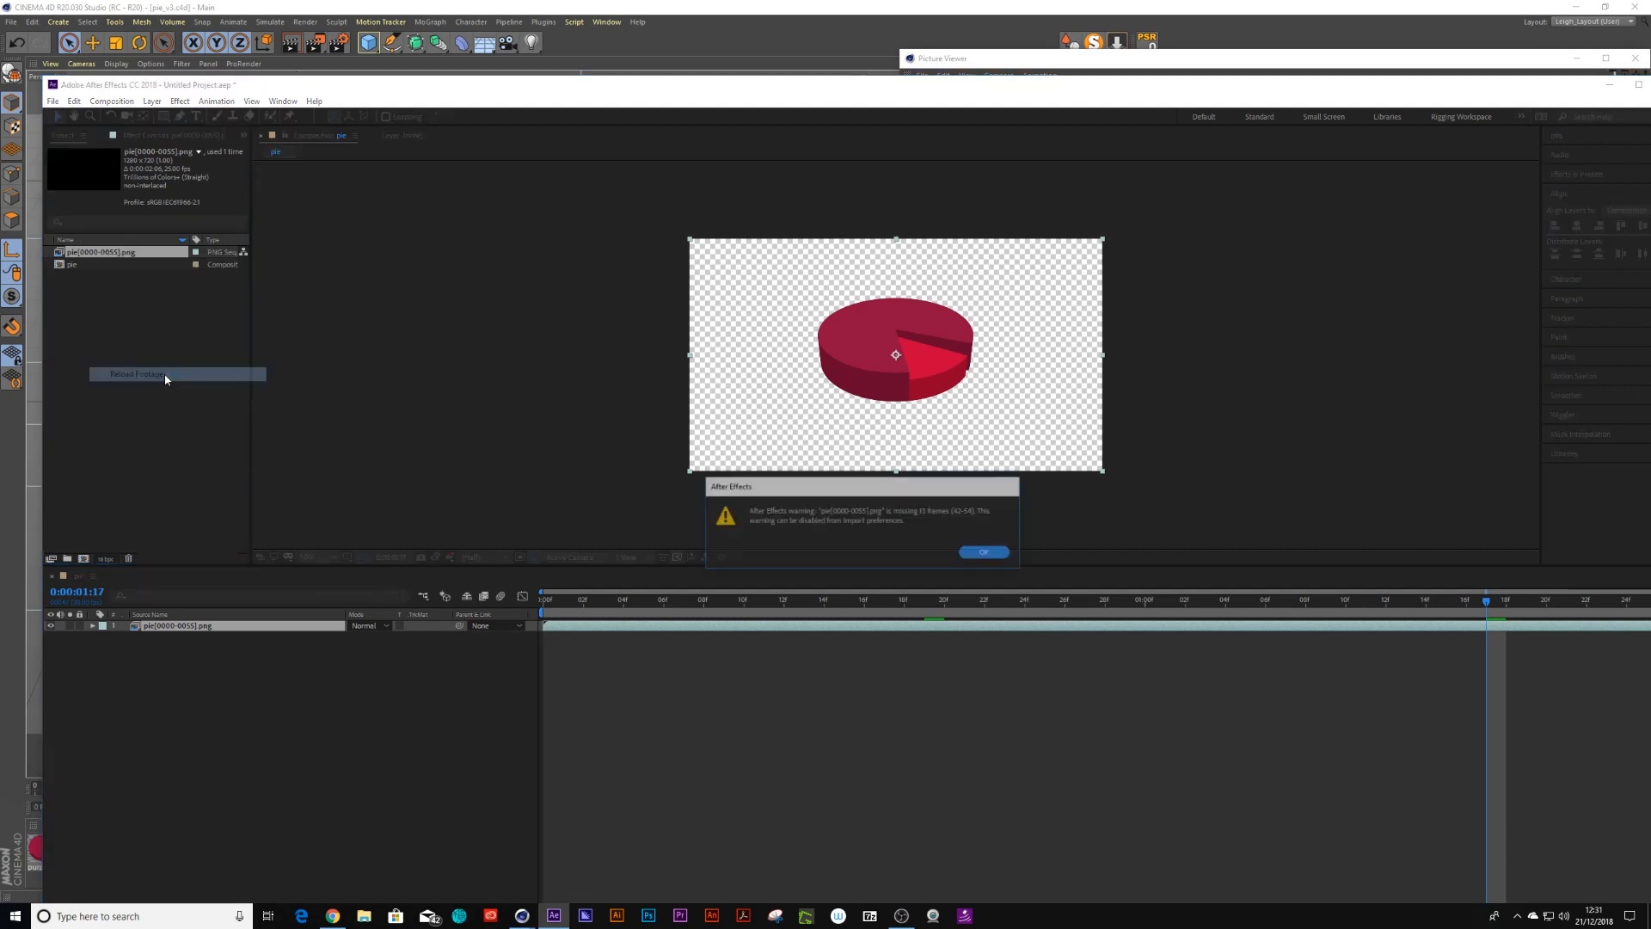
left_click(988, 553)
Play the composition from the start to preview the reloaded frames
left_click_drag(691, 603, 468, 618)
key("space")
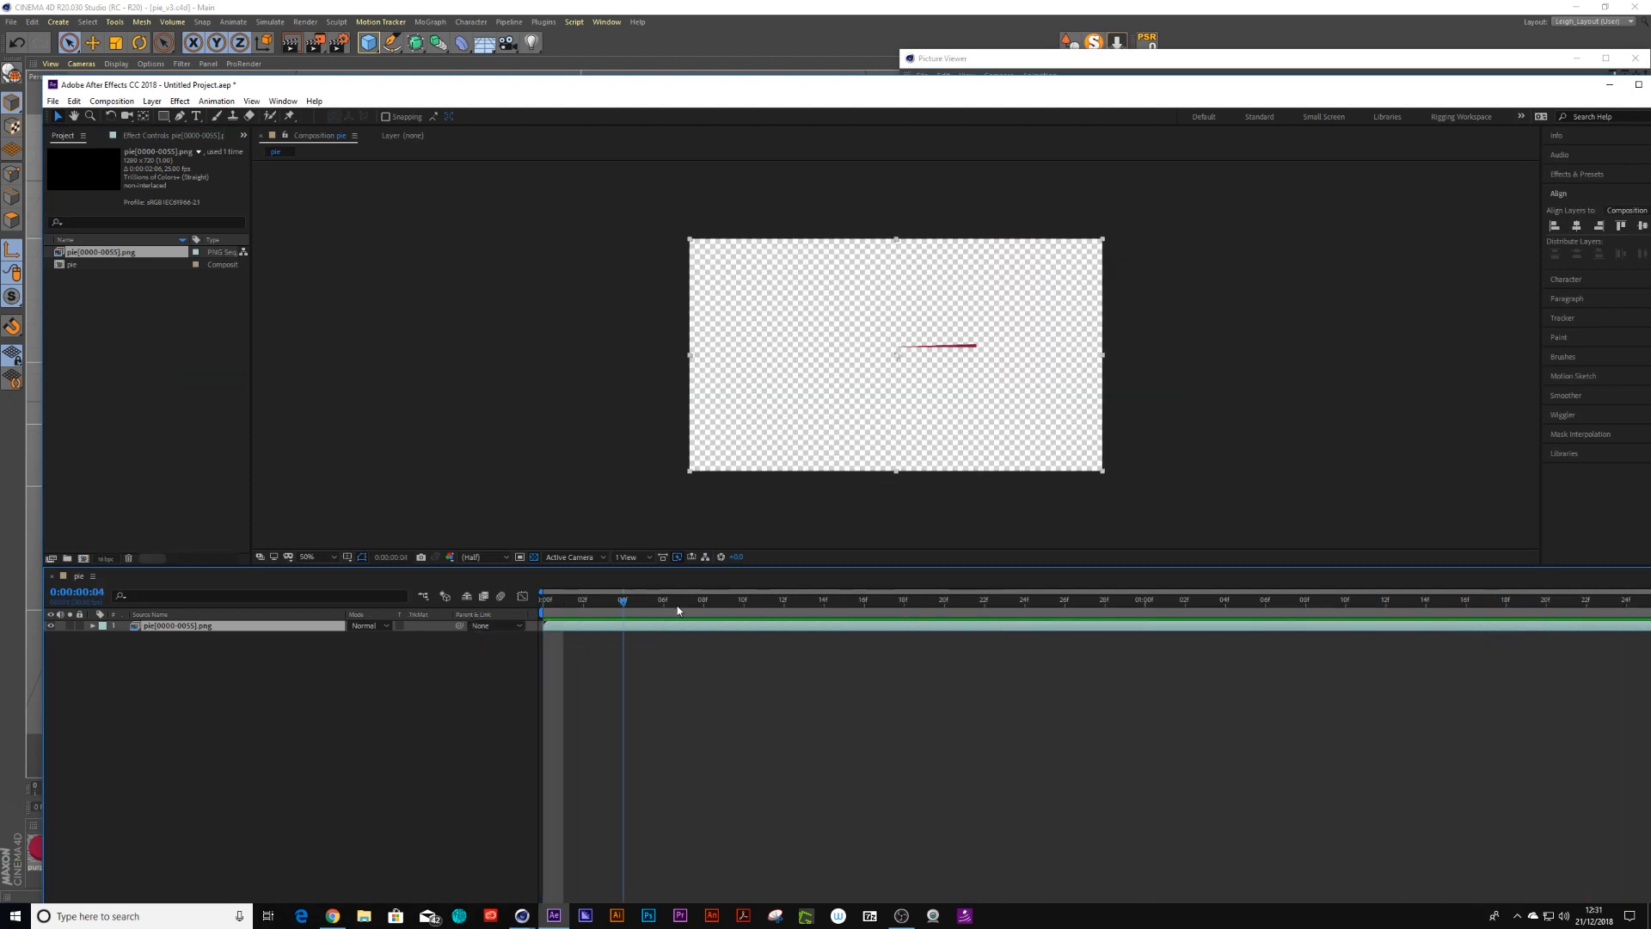
Create a new magenta solid layer and move it beneath the pie footage layer in the composition
left_click(150, 102)
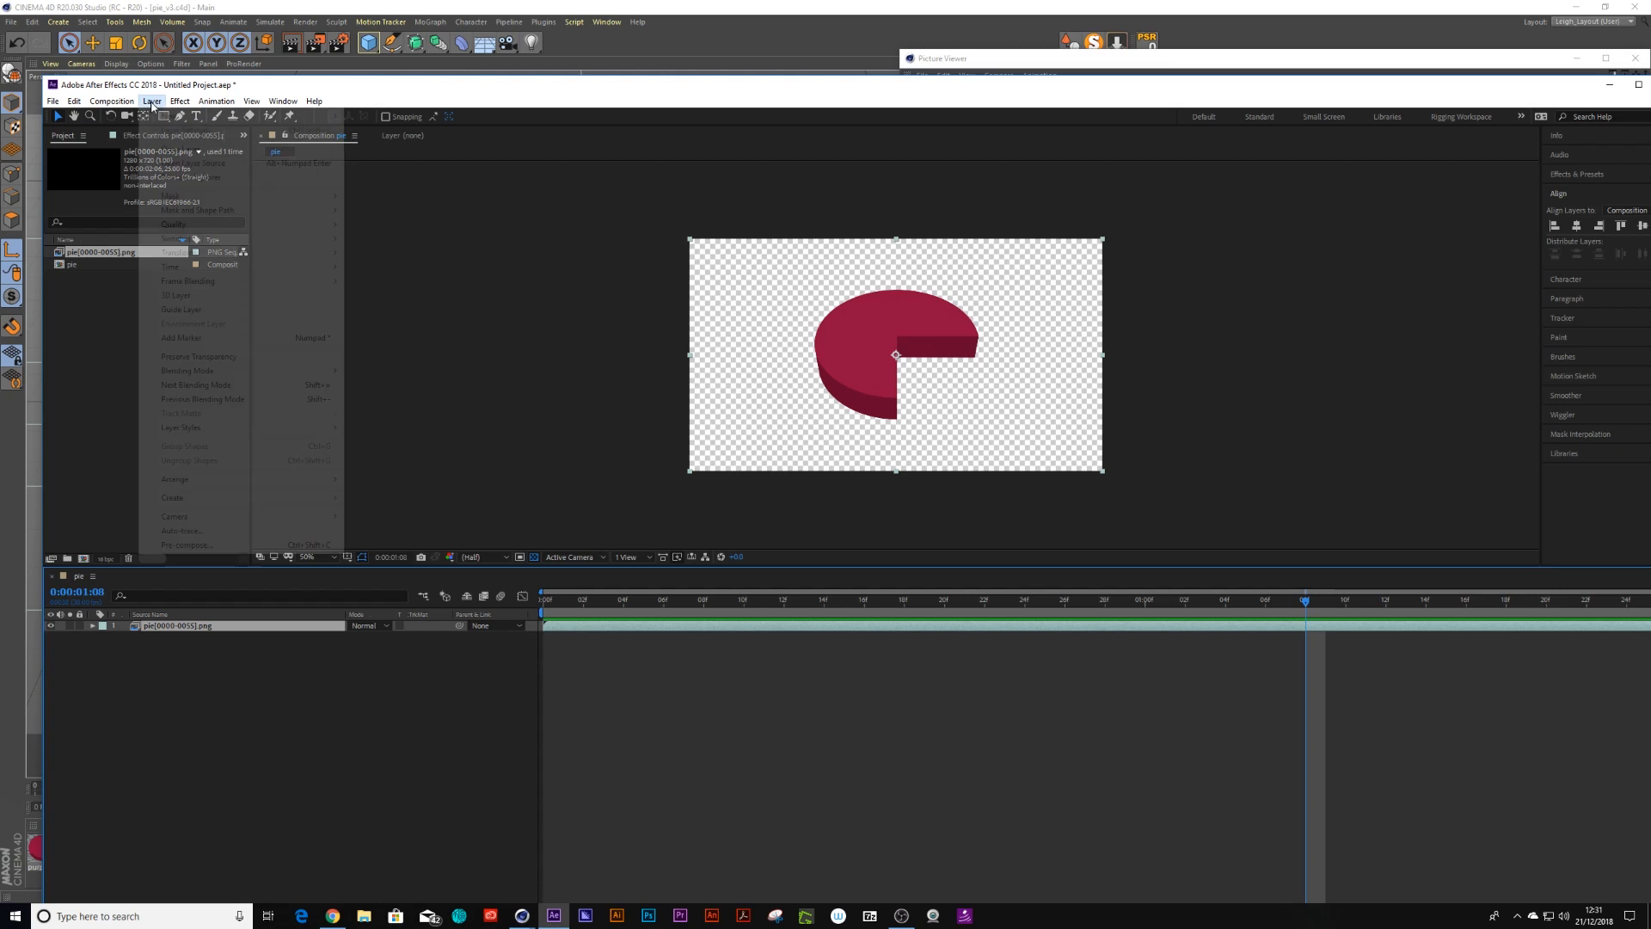
left_click(371, 130)
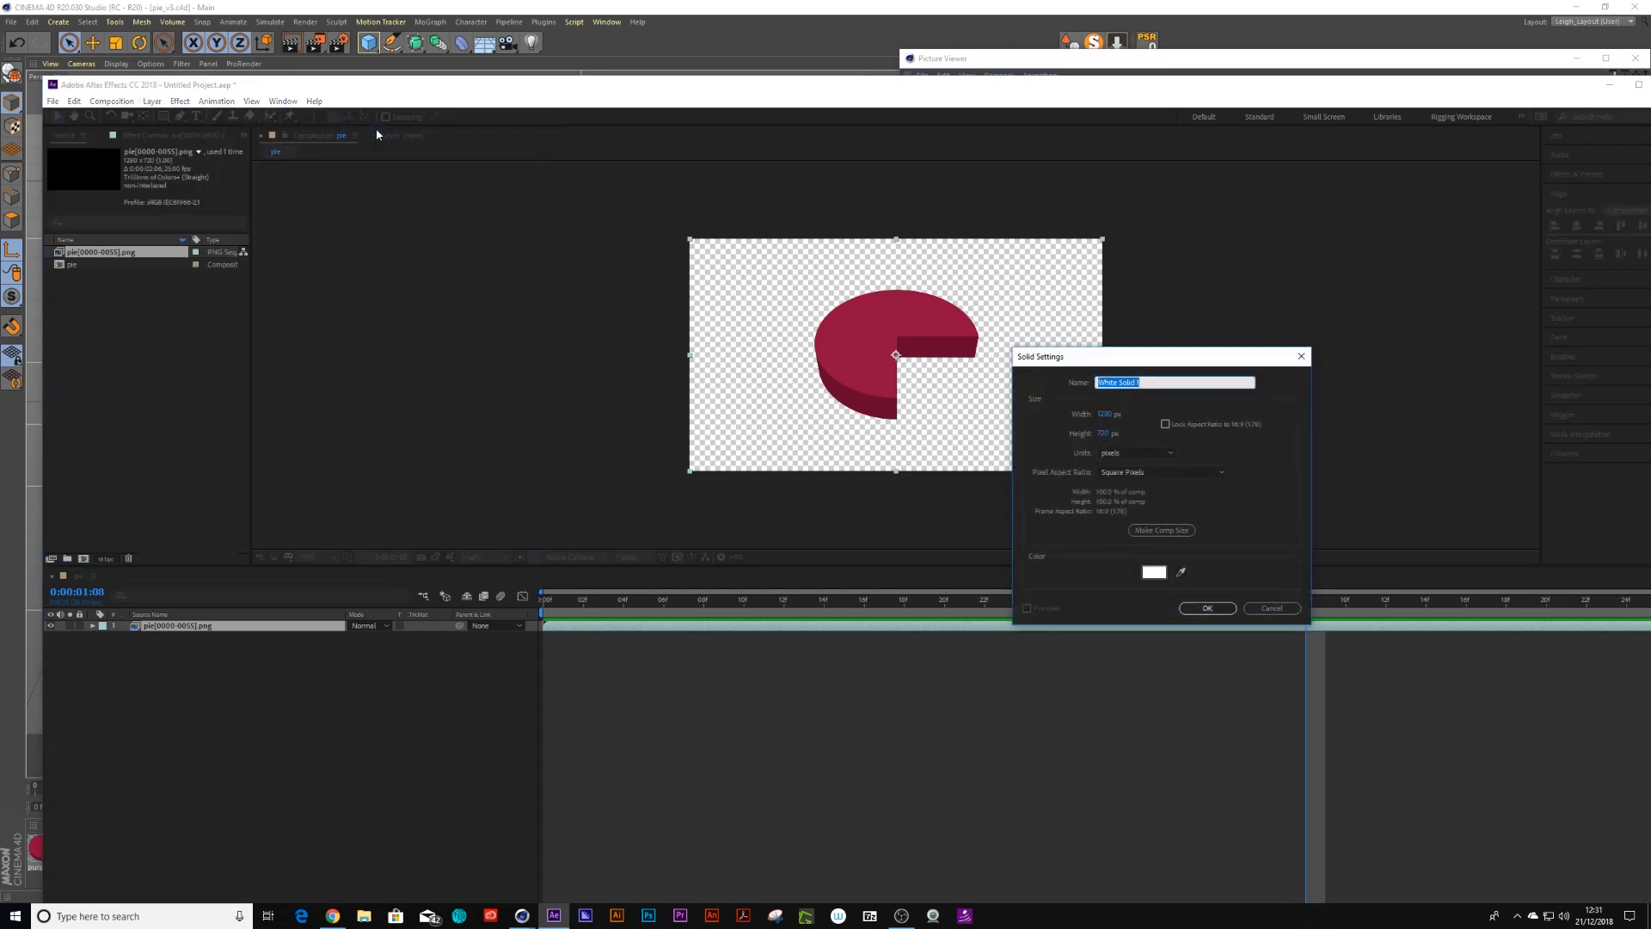
left_click(1154, 572)
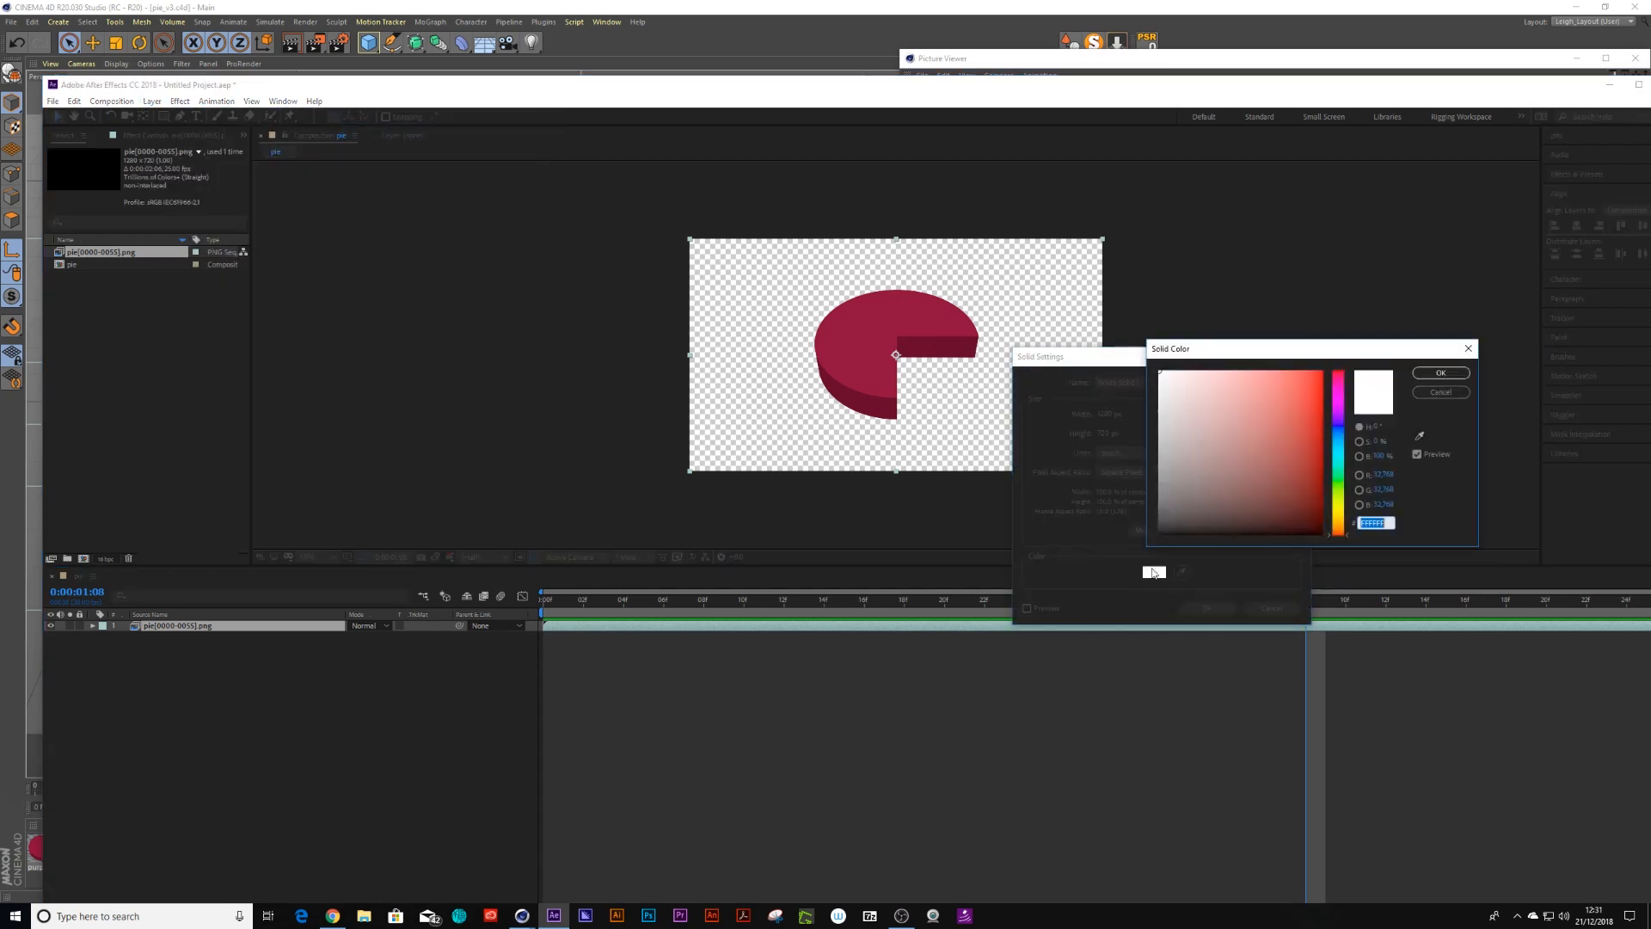
left_click(1336, 401)
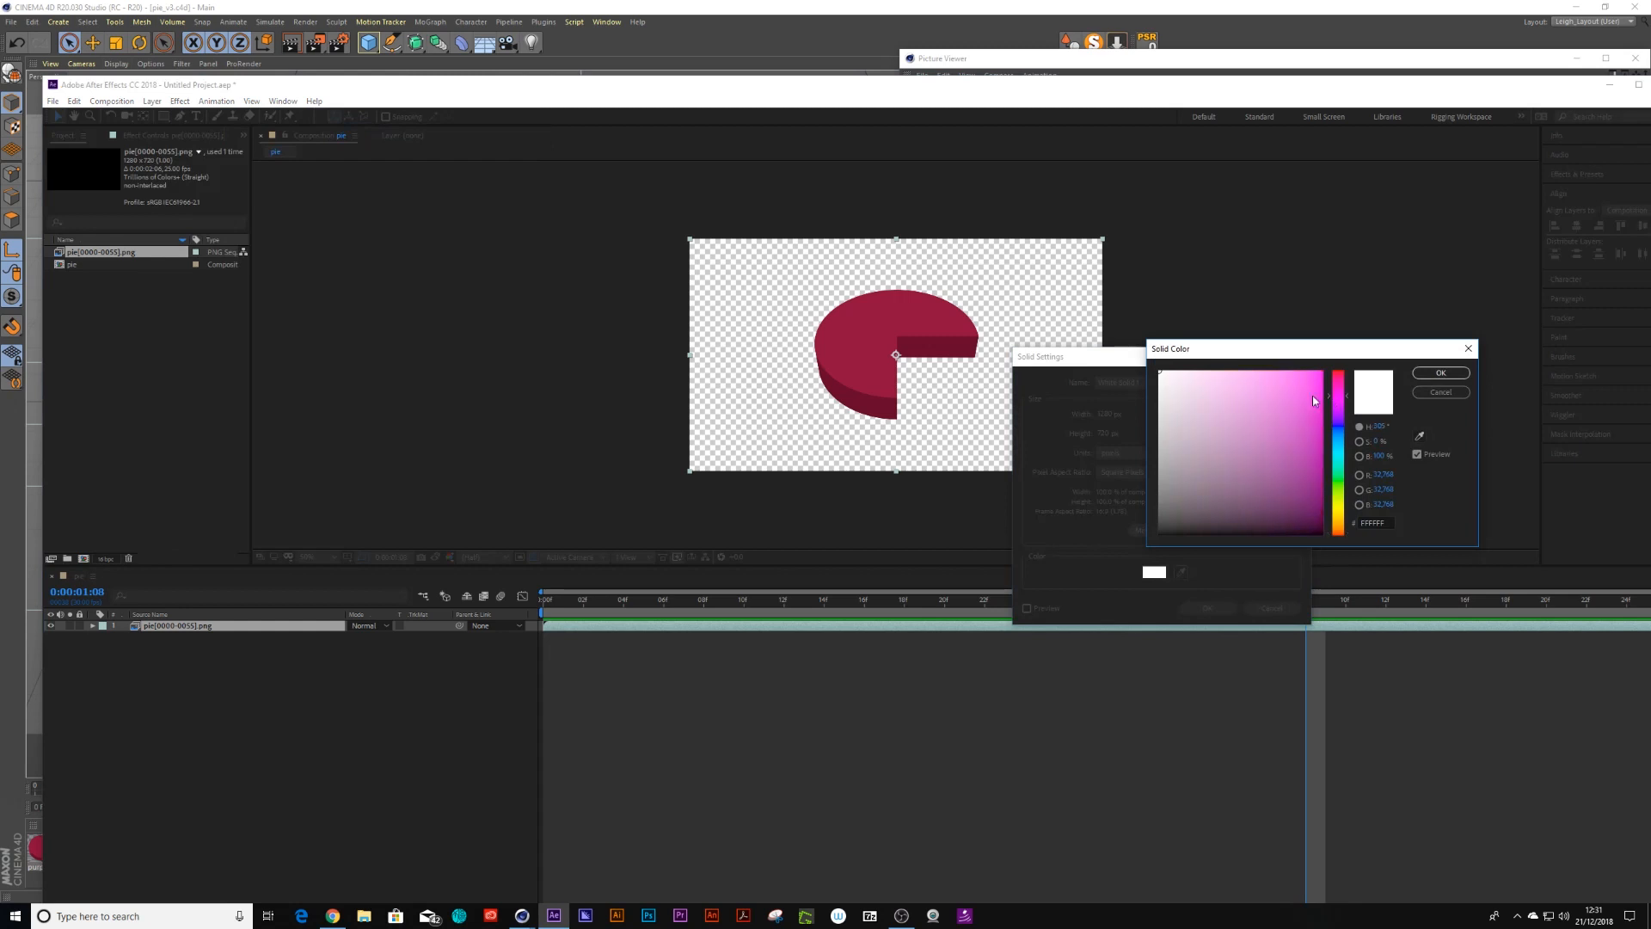
left_click(1440, 373)
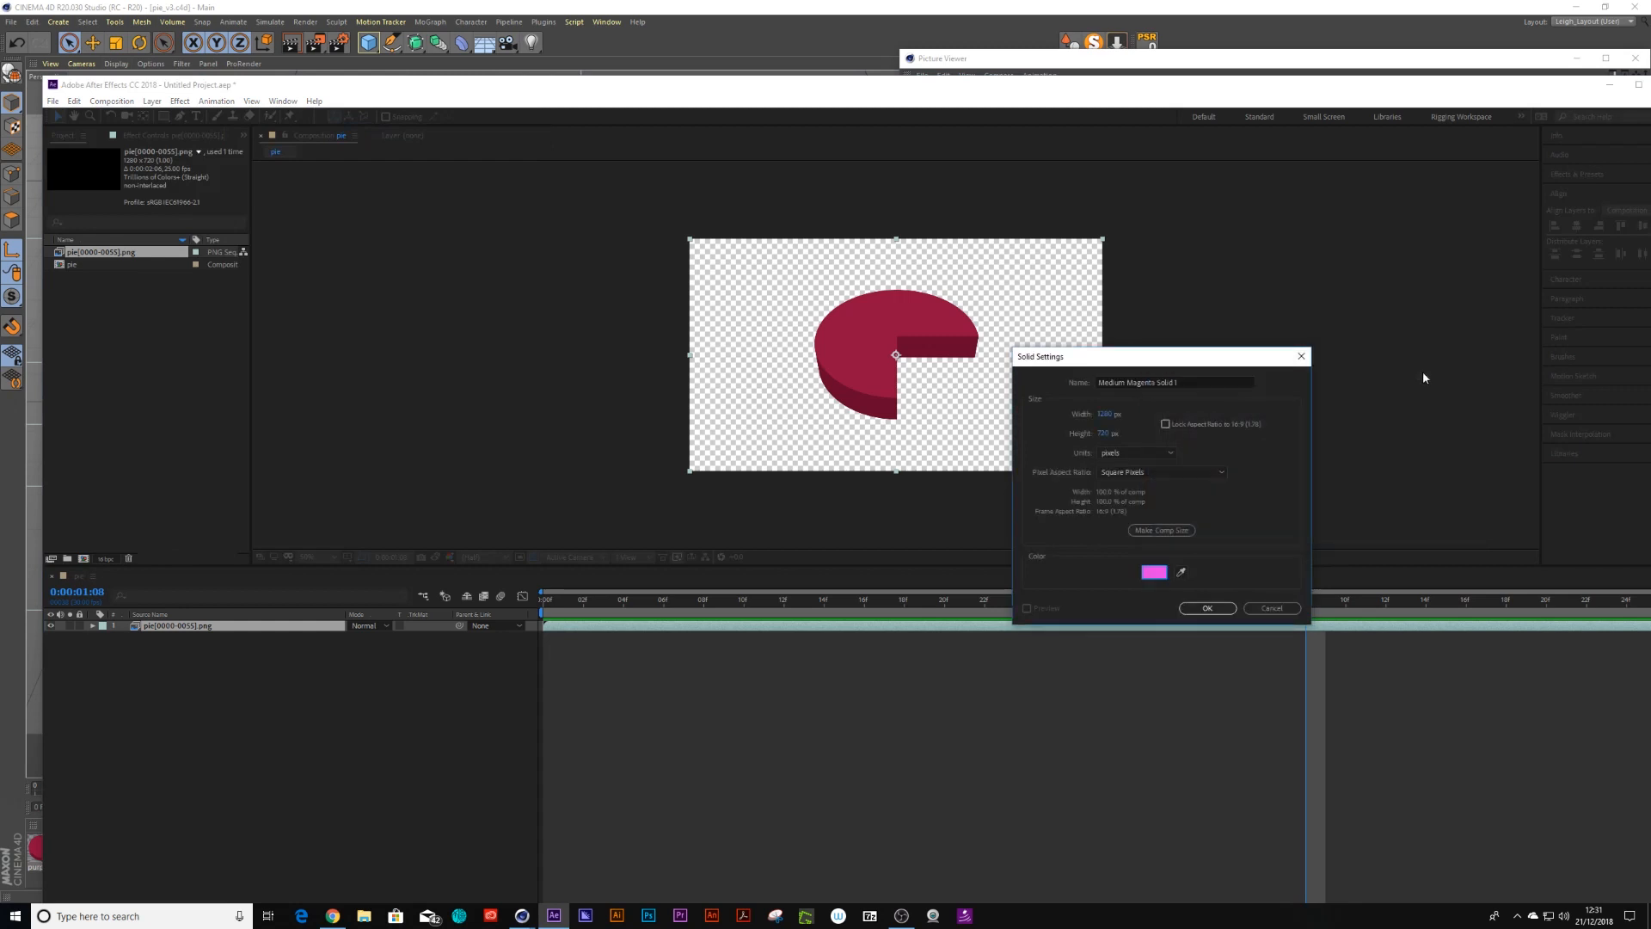
left_click(1208, 608)
left_click_drag(172, 633, 172, 647)
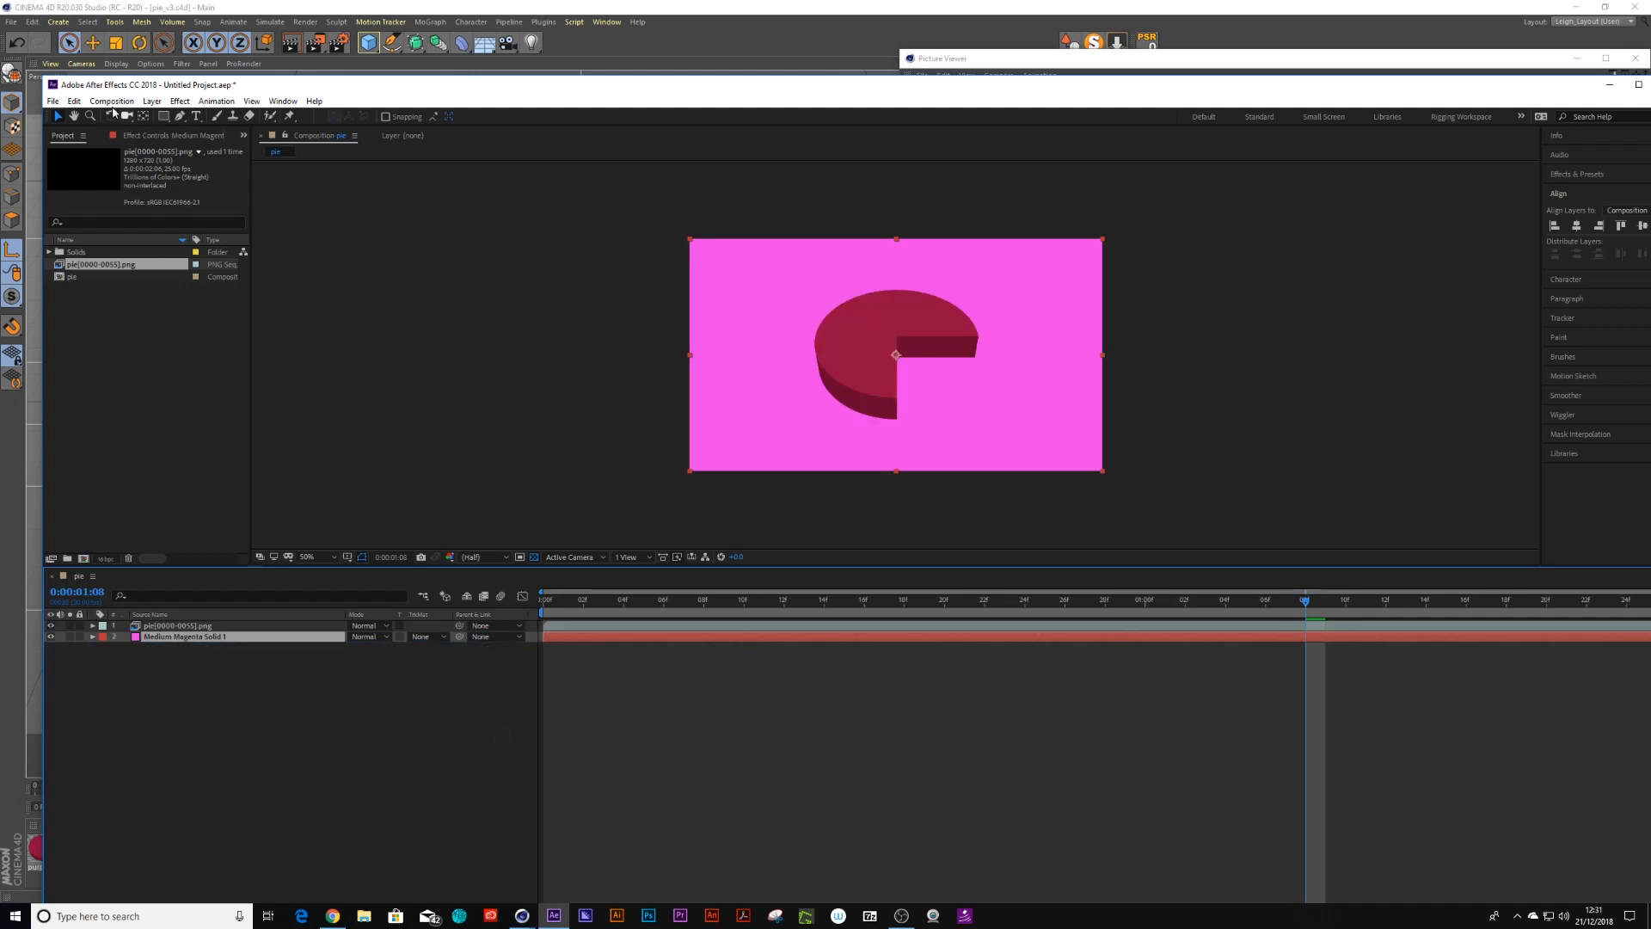
Try recolouring the background solid by sampling a colour with the eyedropper in its solid settings
left_click(115, 100)
mouse_move(151, 103)
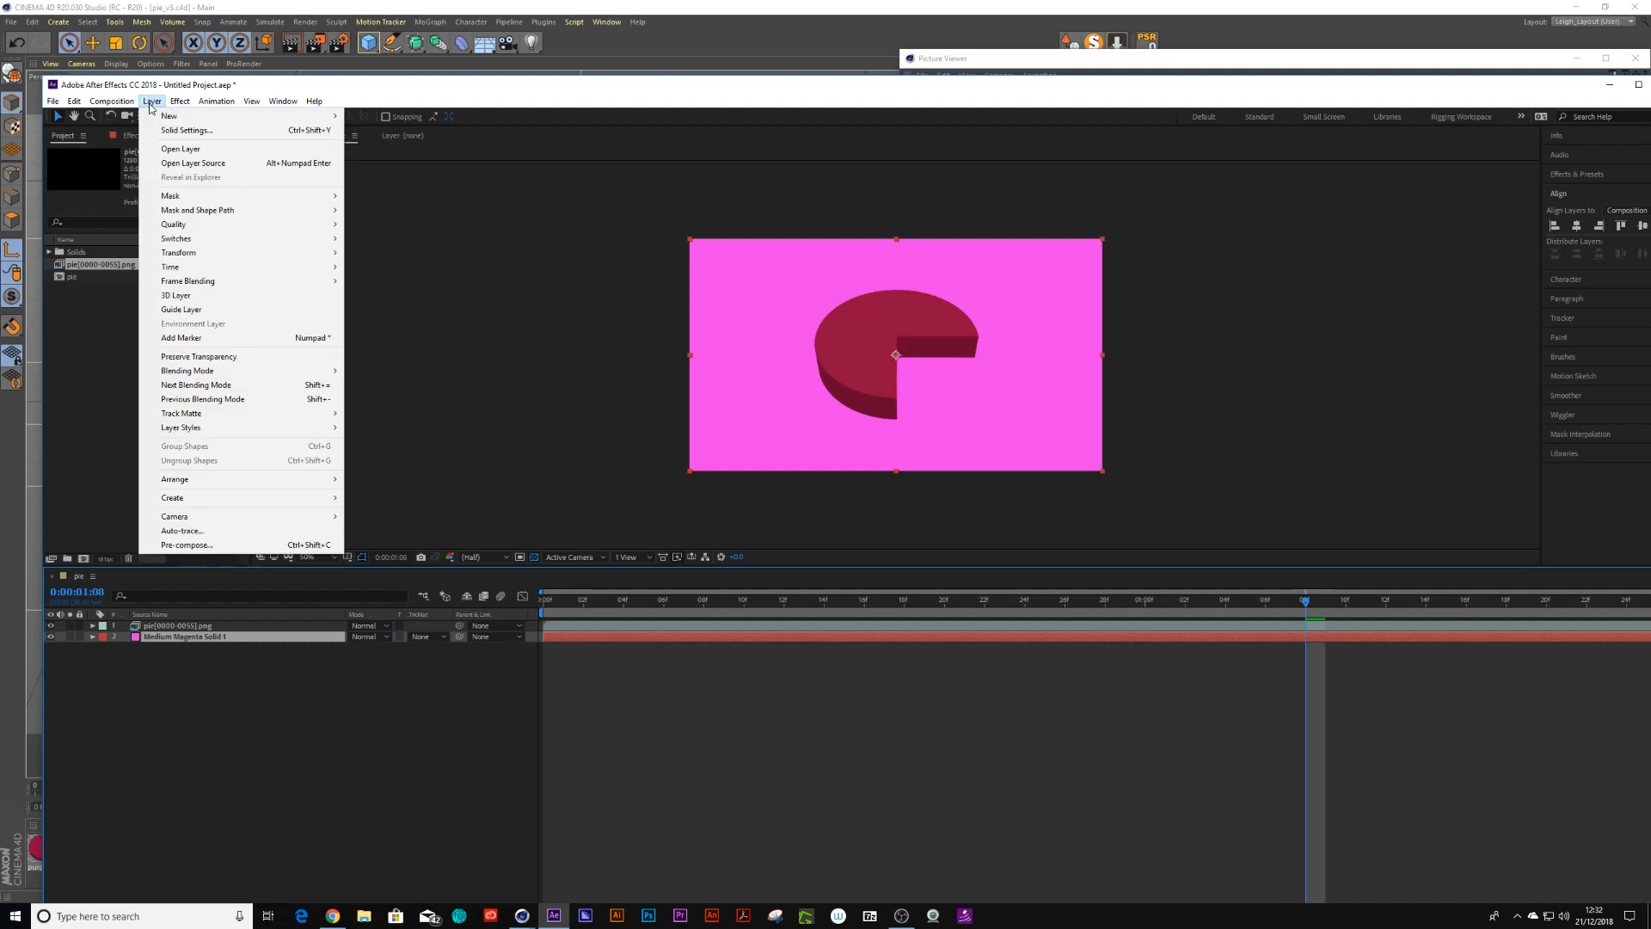
left_click(187, 130)
left_click_drag(1357, 242, 1009, 246)
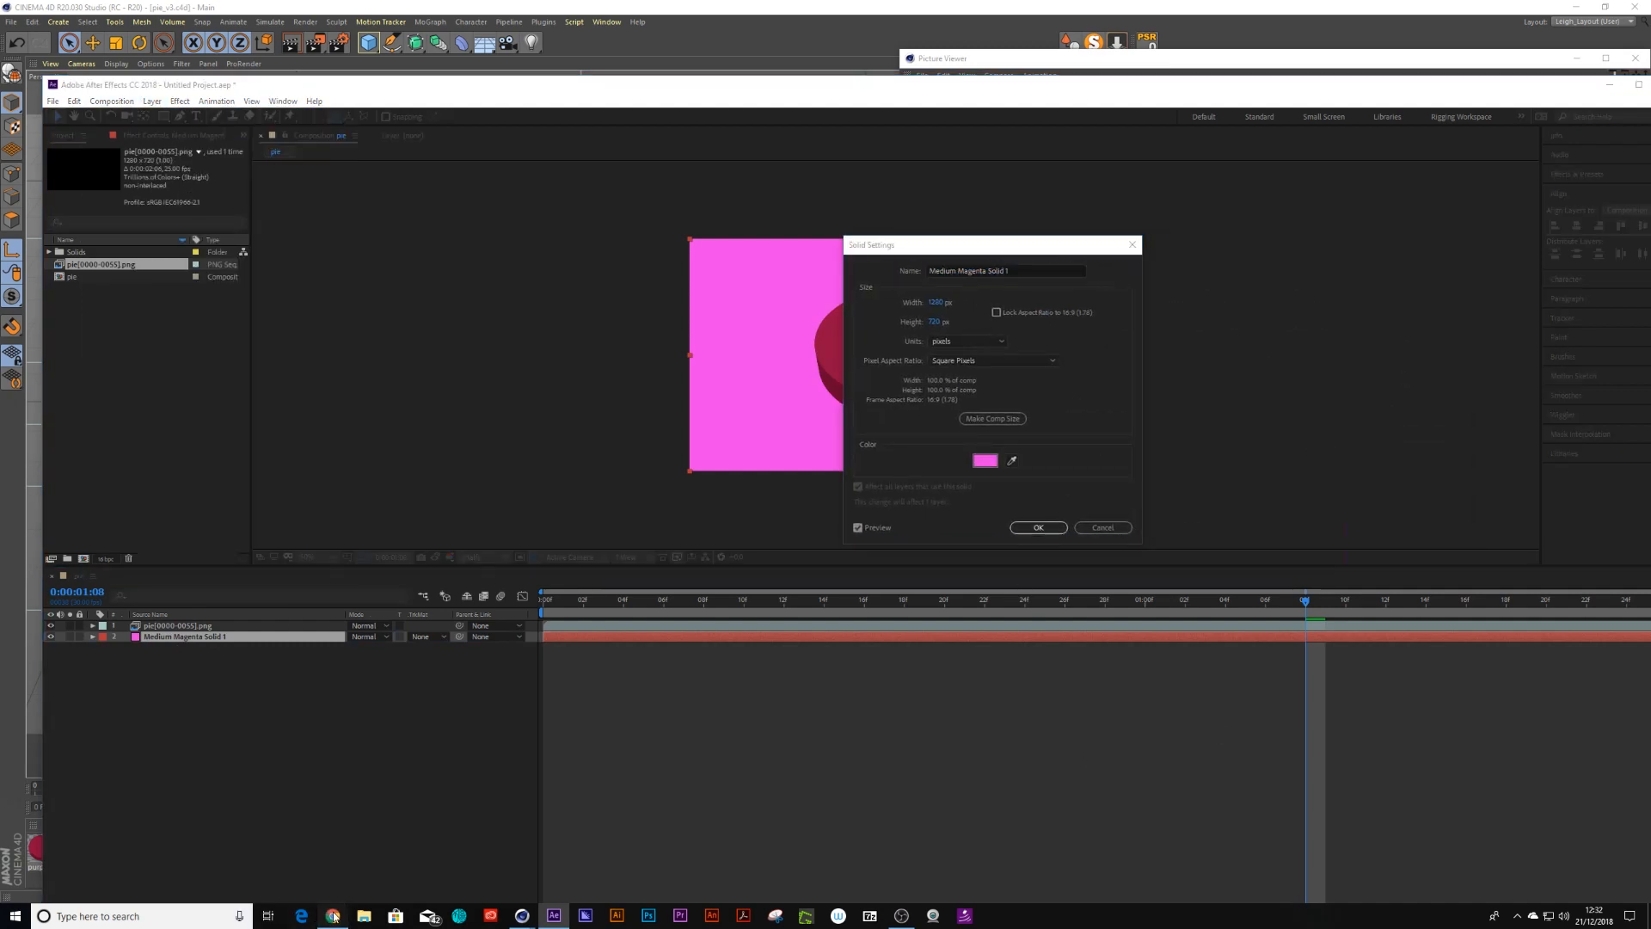
left_click(334, 916)
left_click_drag(1543, 17, 793, 159)
left_click(1012, 460)
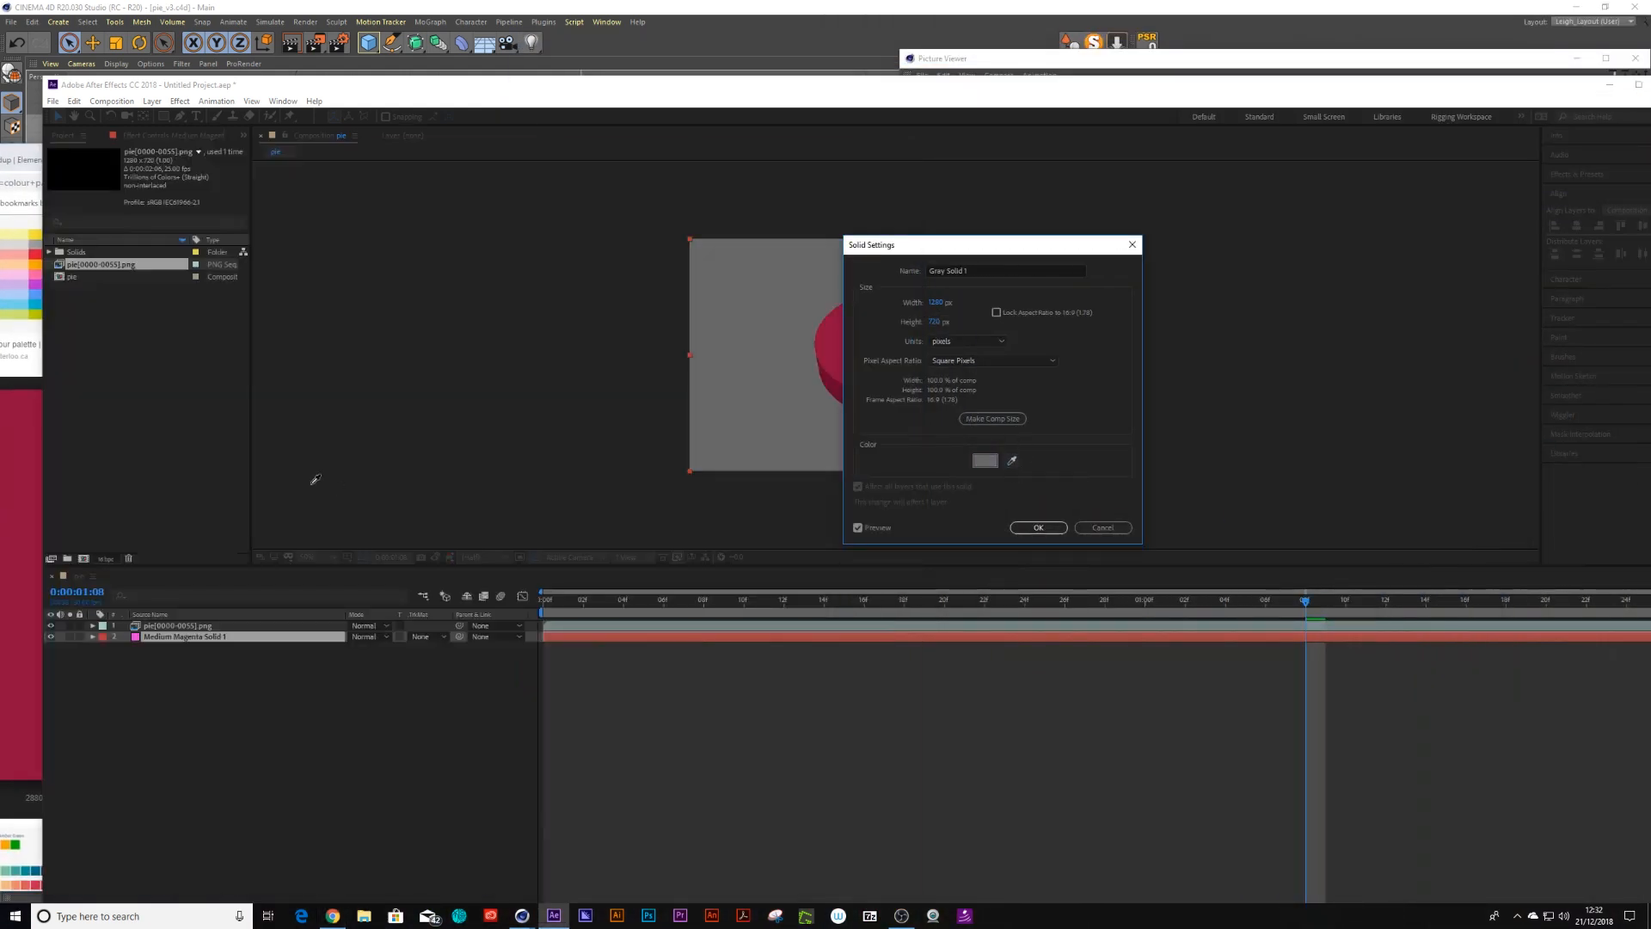
left_click(483, 76)
left_click(1039, 527)
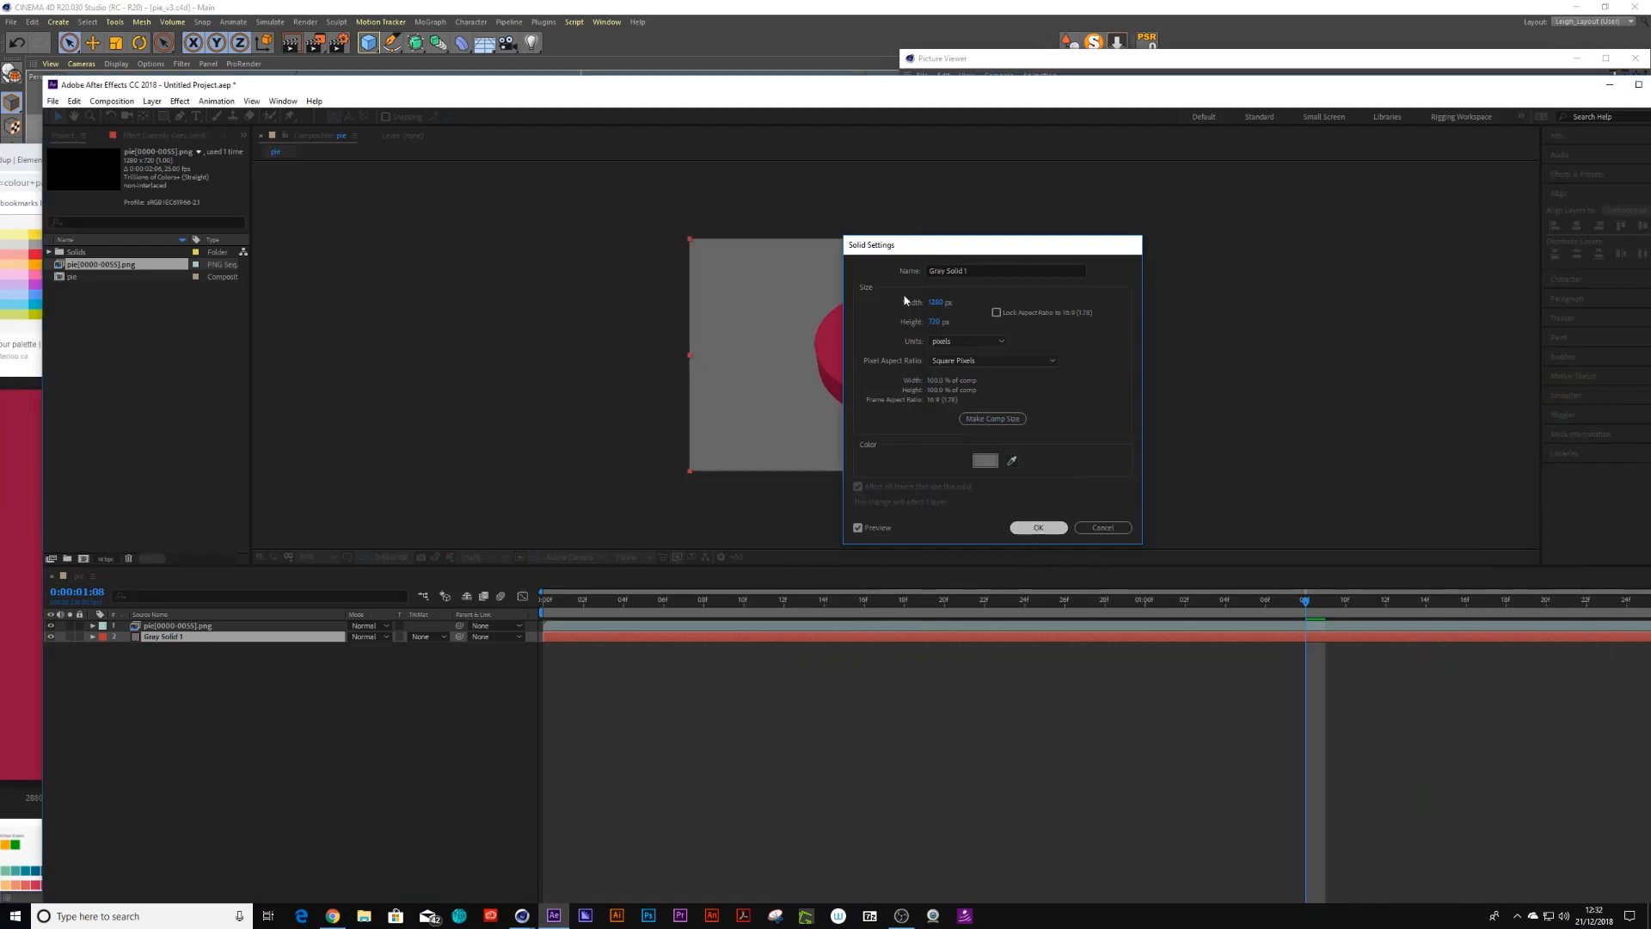
left_click_drag(664, 88, 1066, 233)
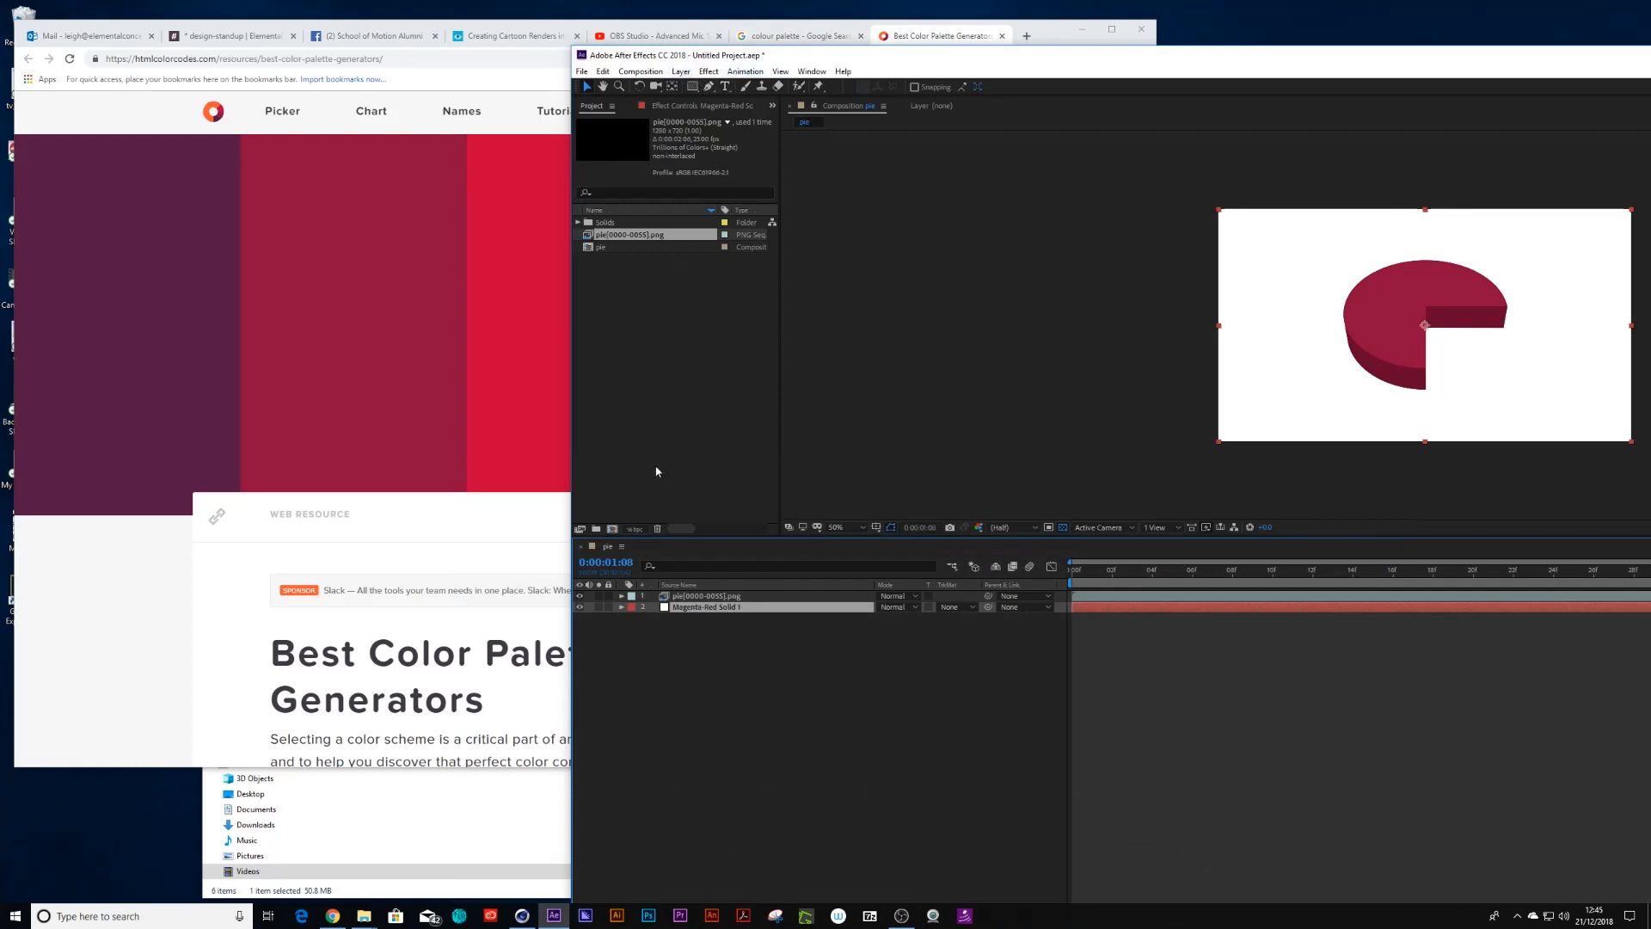
left_click(634, 529)
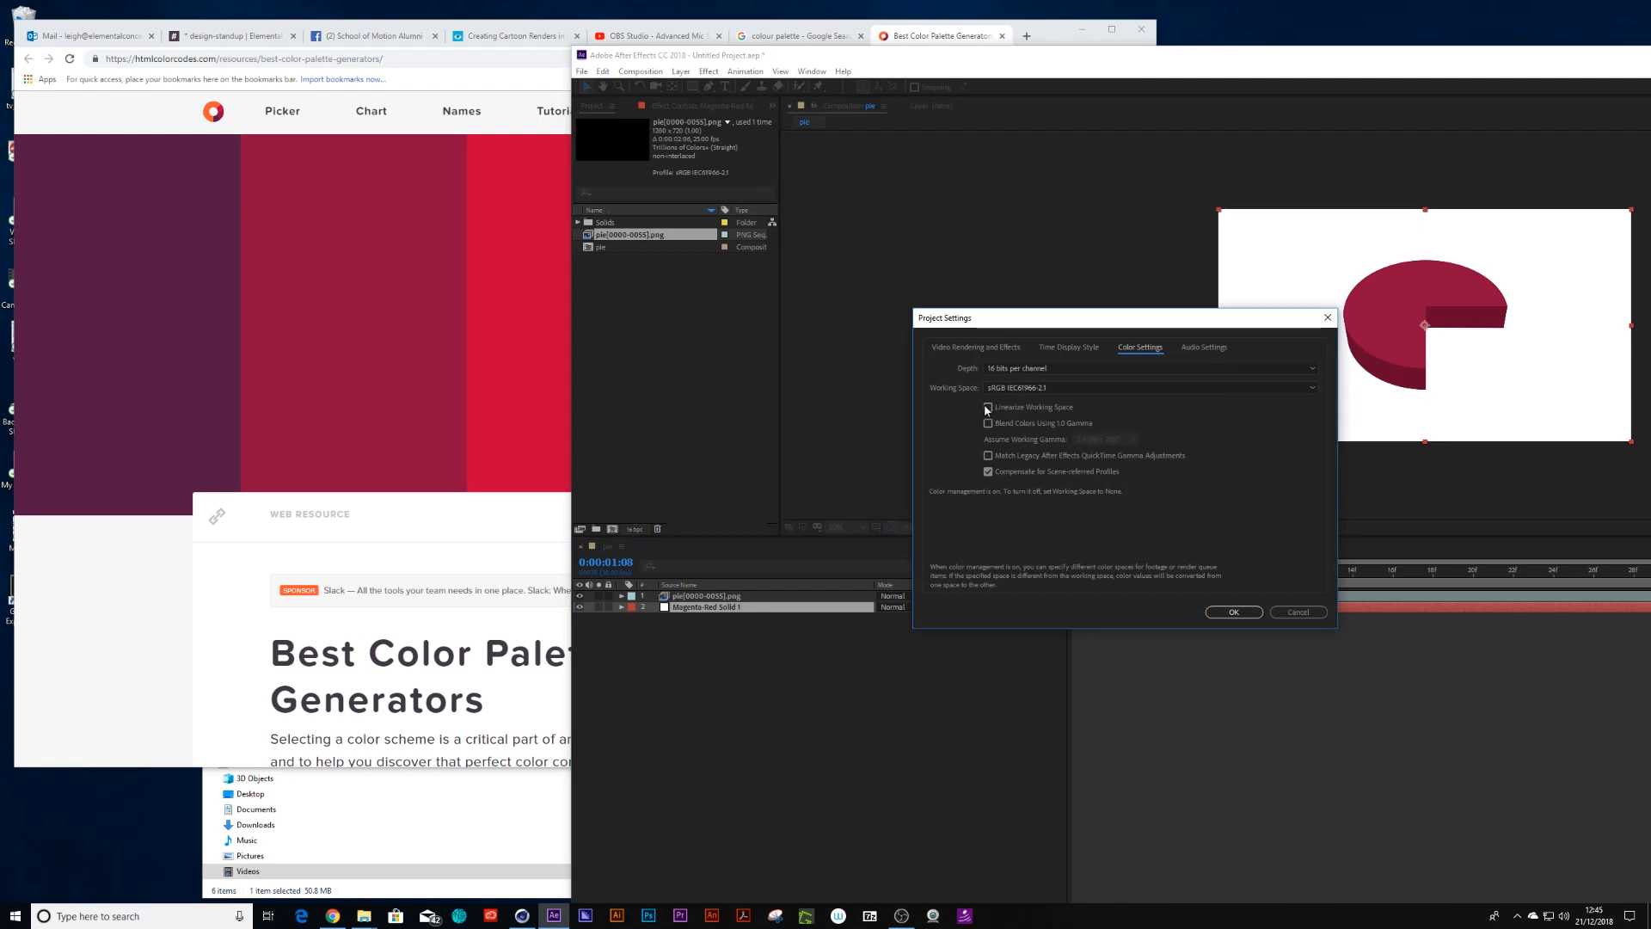
left_click(1233, 611)
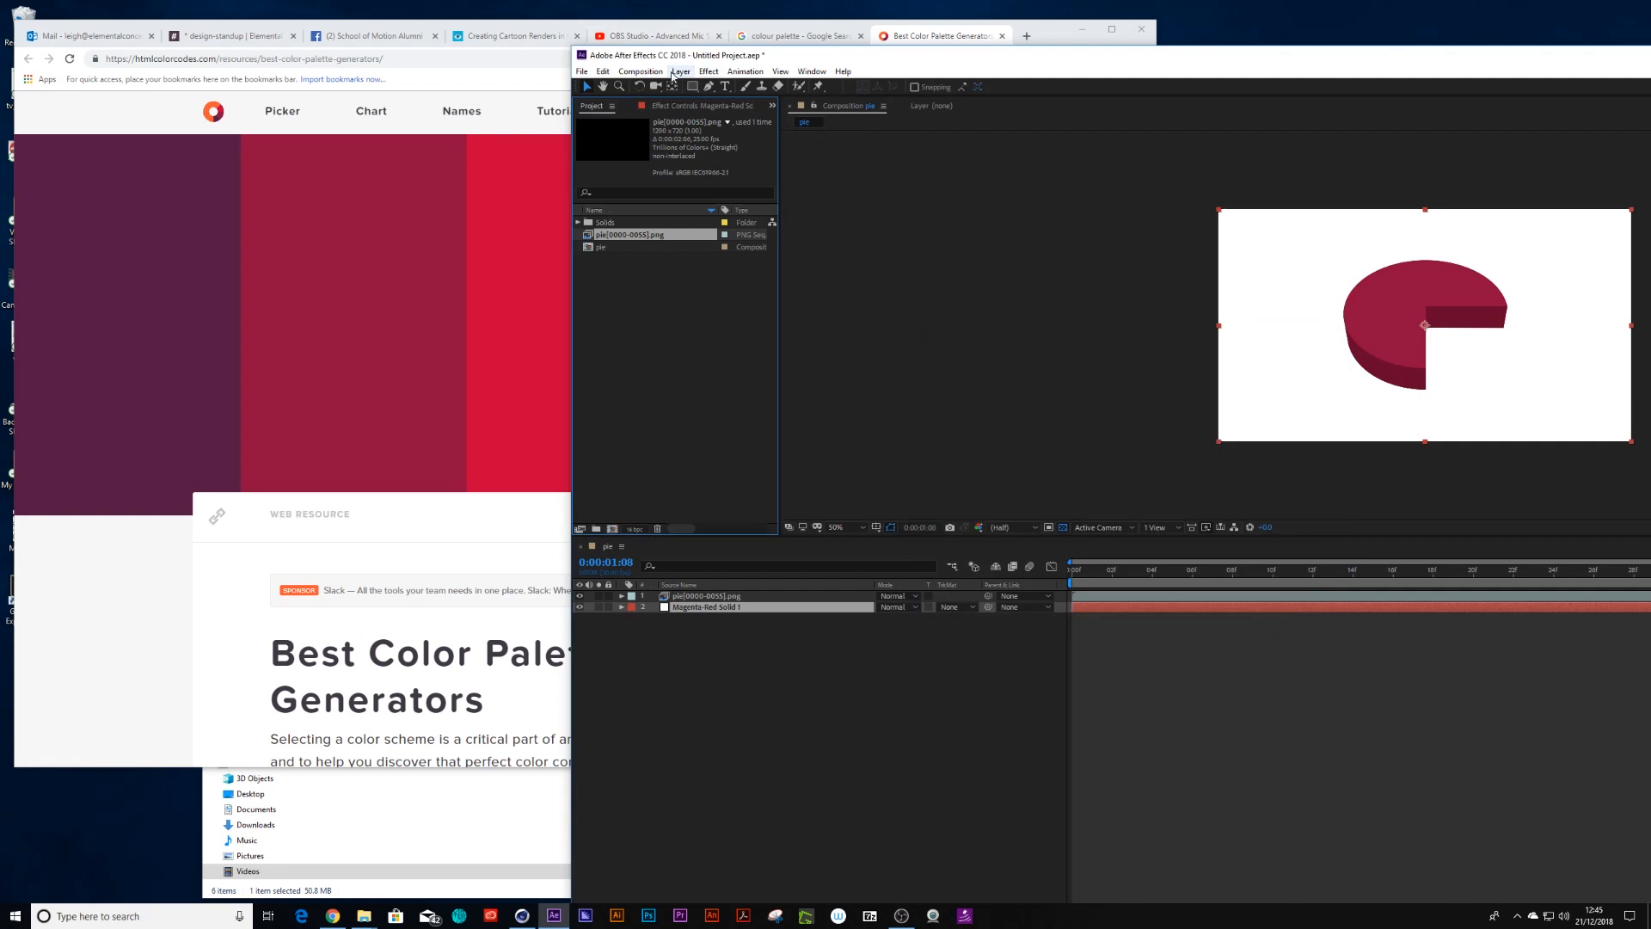
left_click(651, 71)
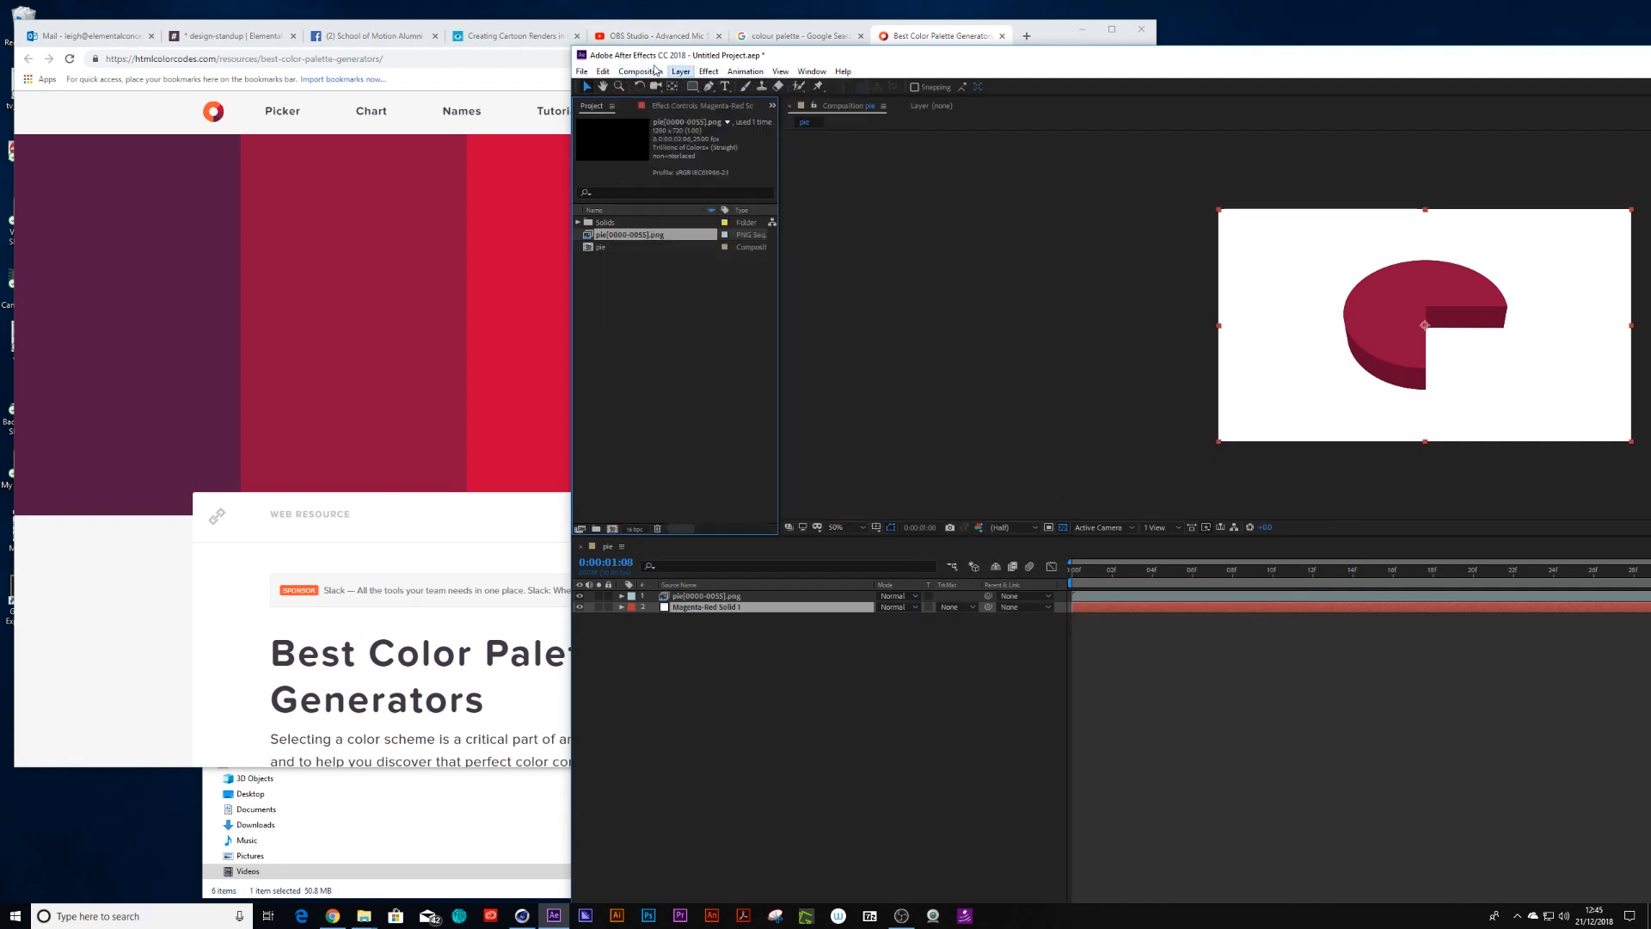
left_click(771, 618)
Recolour the background solid by sampling the deep magenta-red swatch from the browser colour palette
left_click(681, 71)
left_click(698, 97)
left_click(1013, 462)
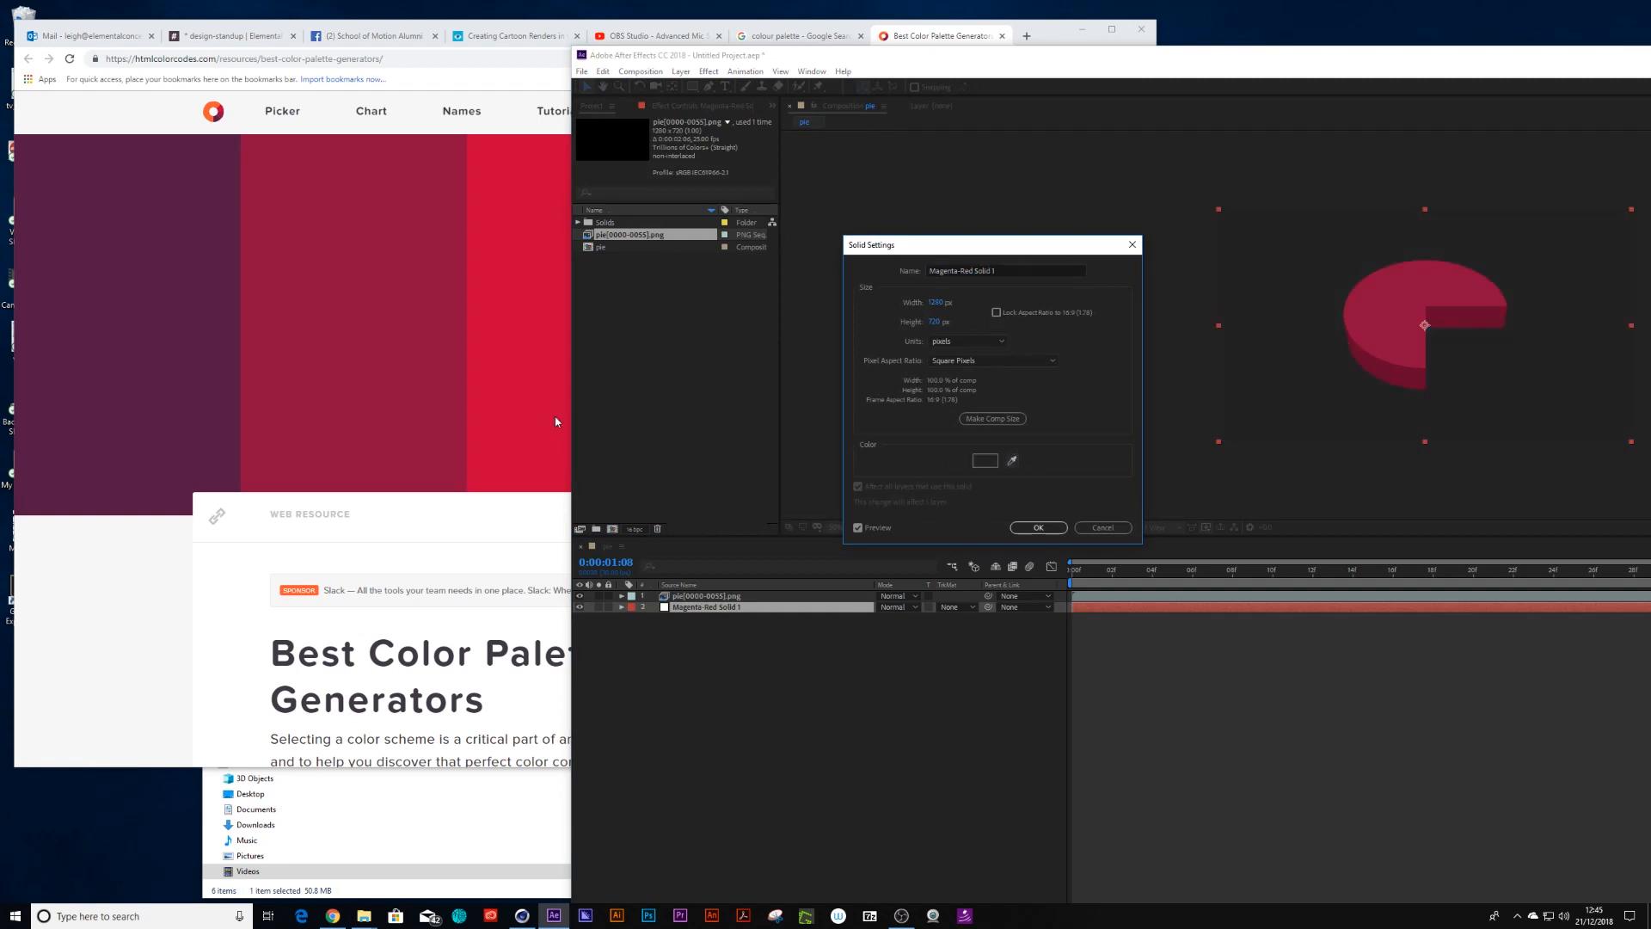
left_click(175, 353)
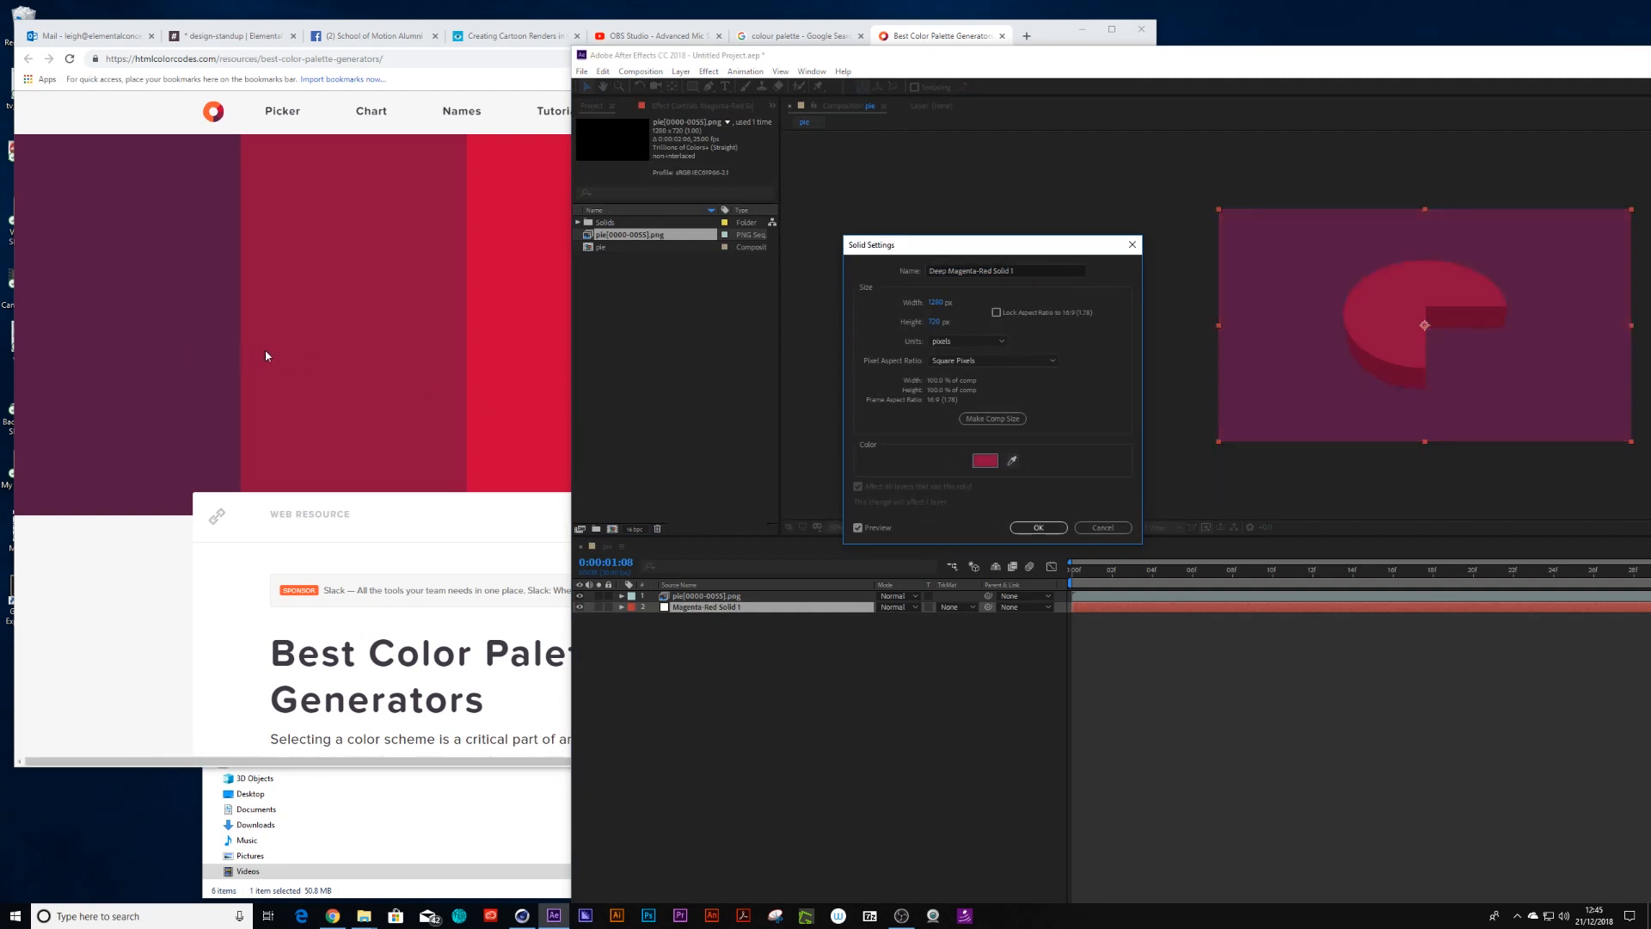
left_click(329, 354)
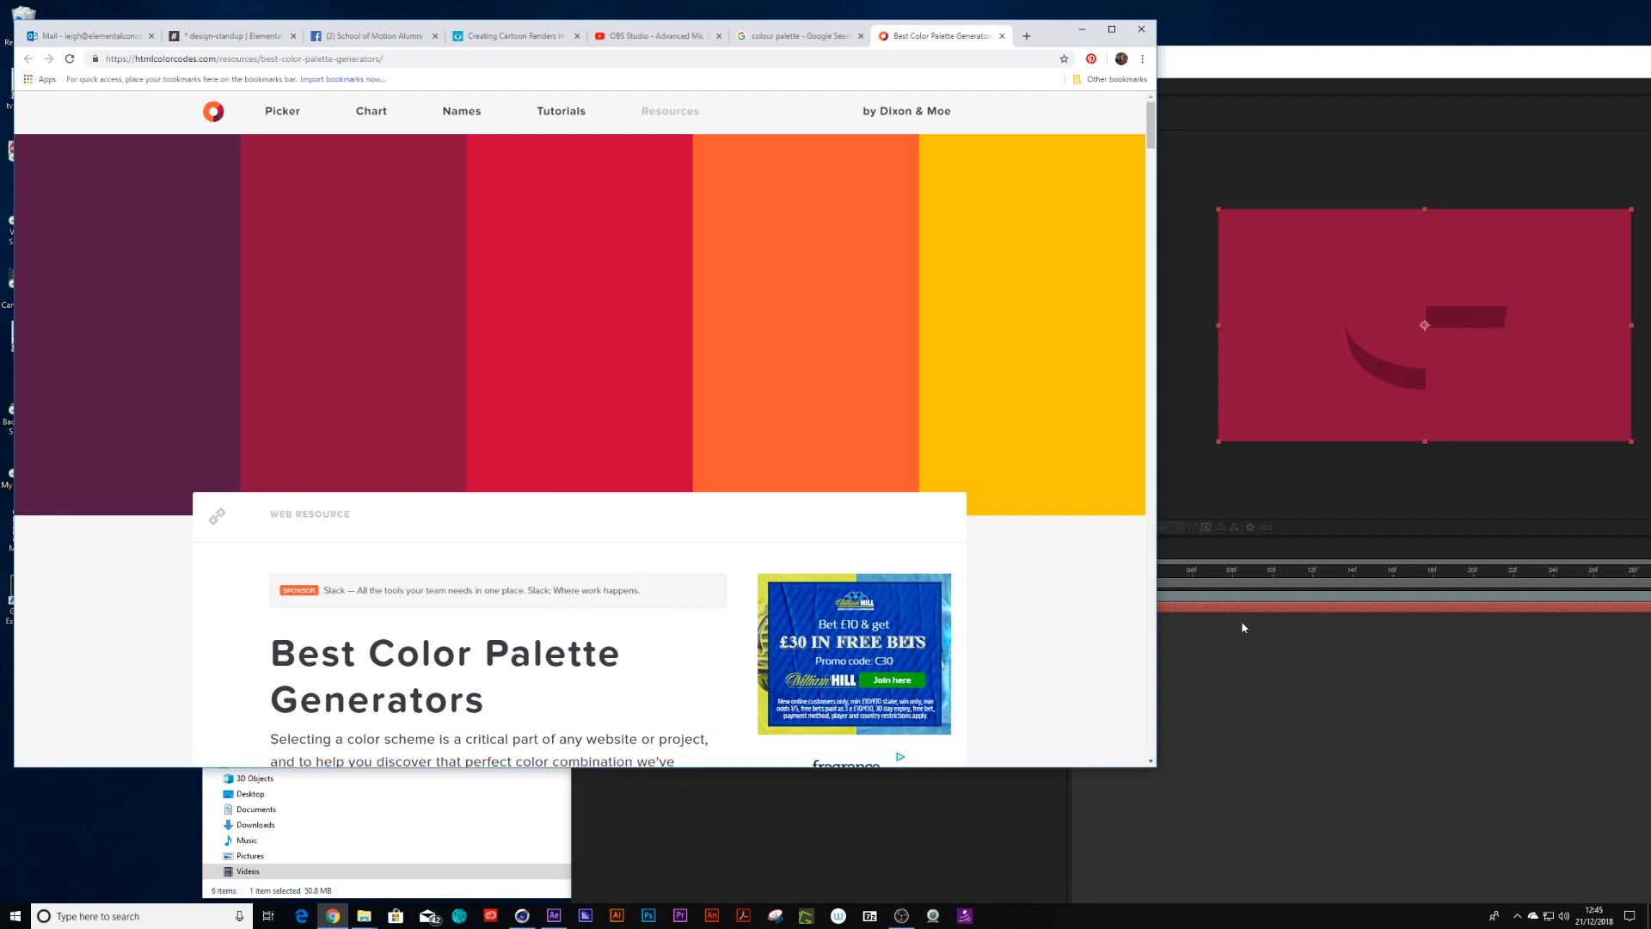
left_click(949, 864)
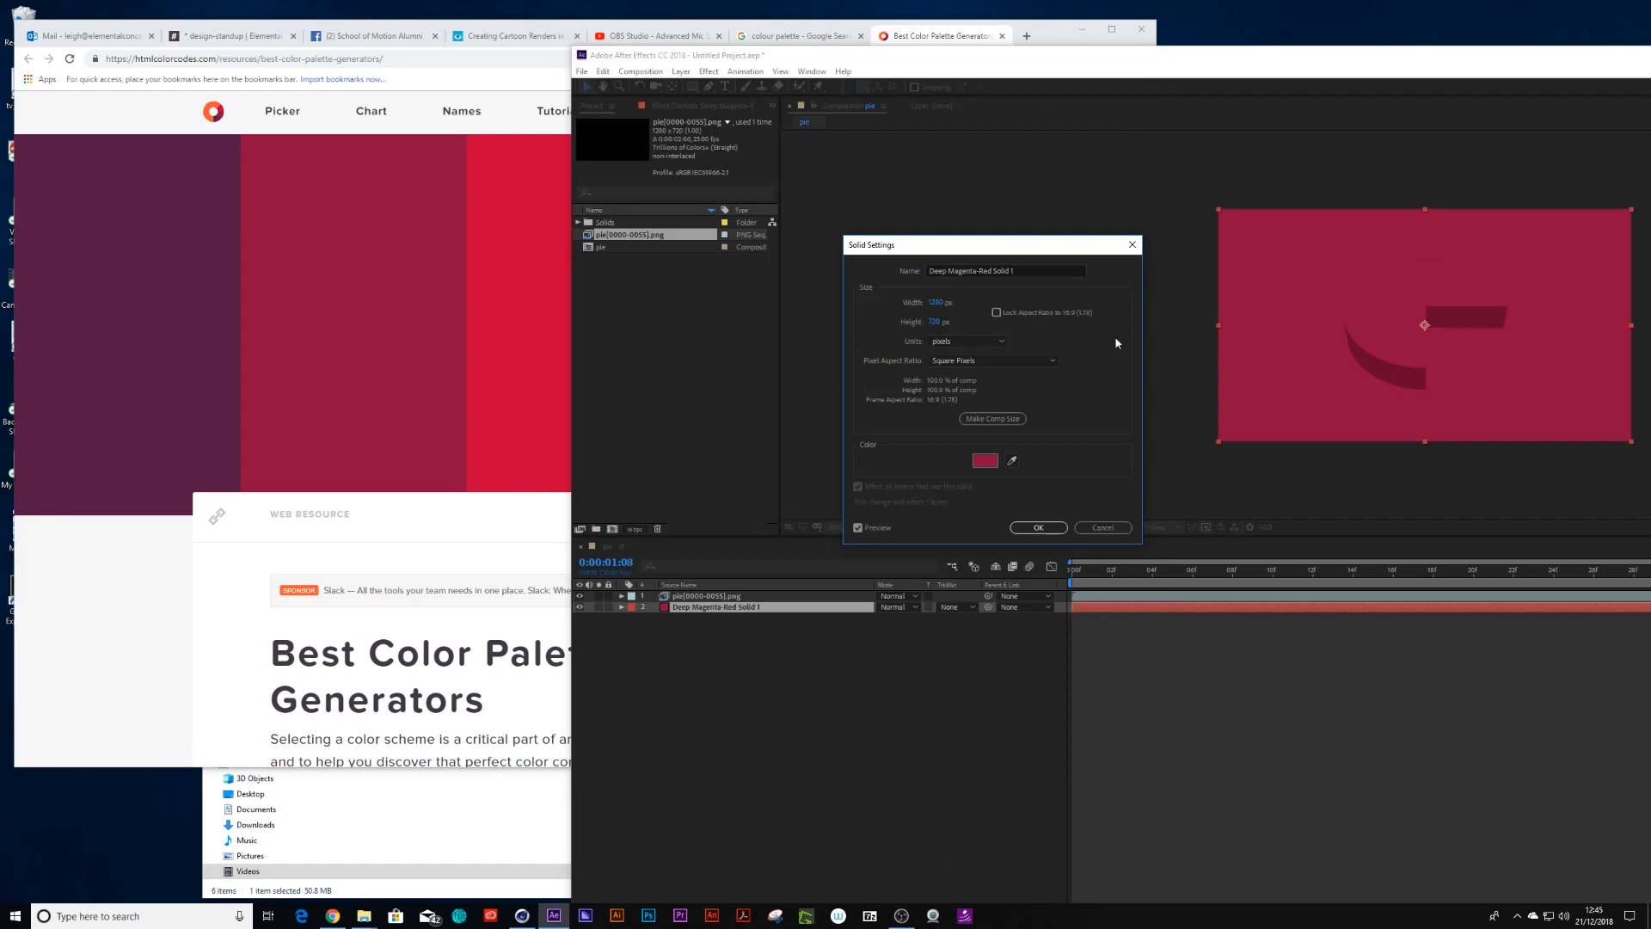
key("Return")
Recolour the background solid by sampling the orange swatch from the browser colour palette
left_click_drag(1053, 62, 1357, 142)
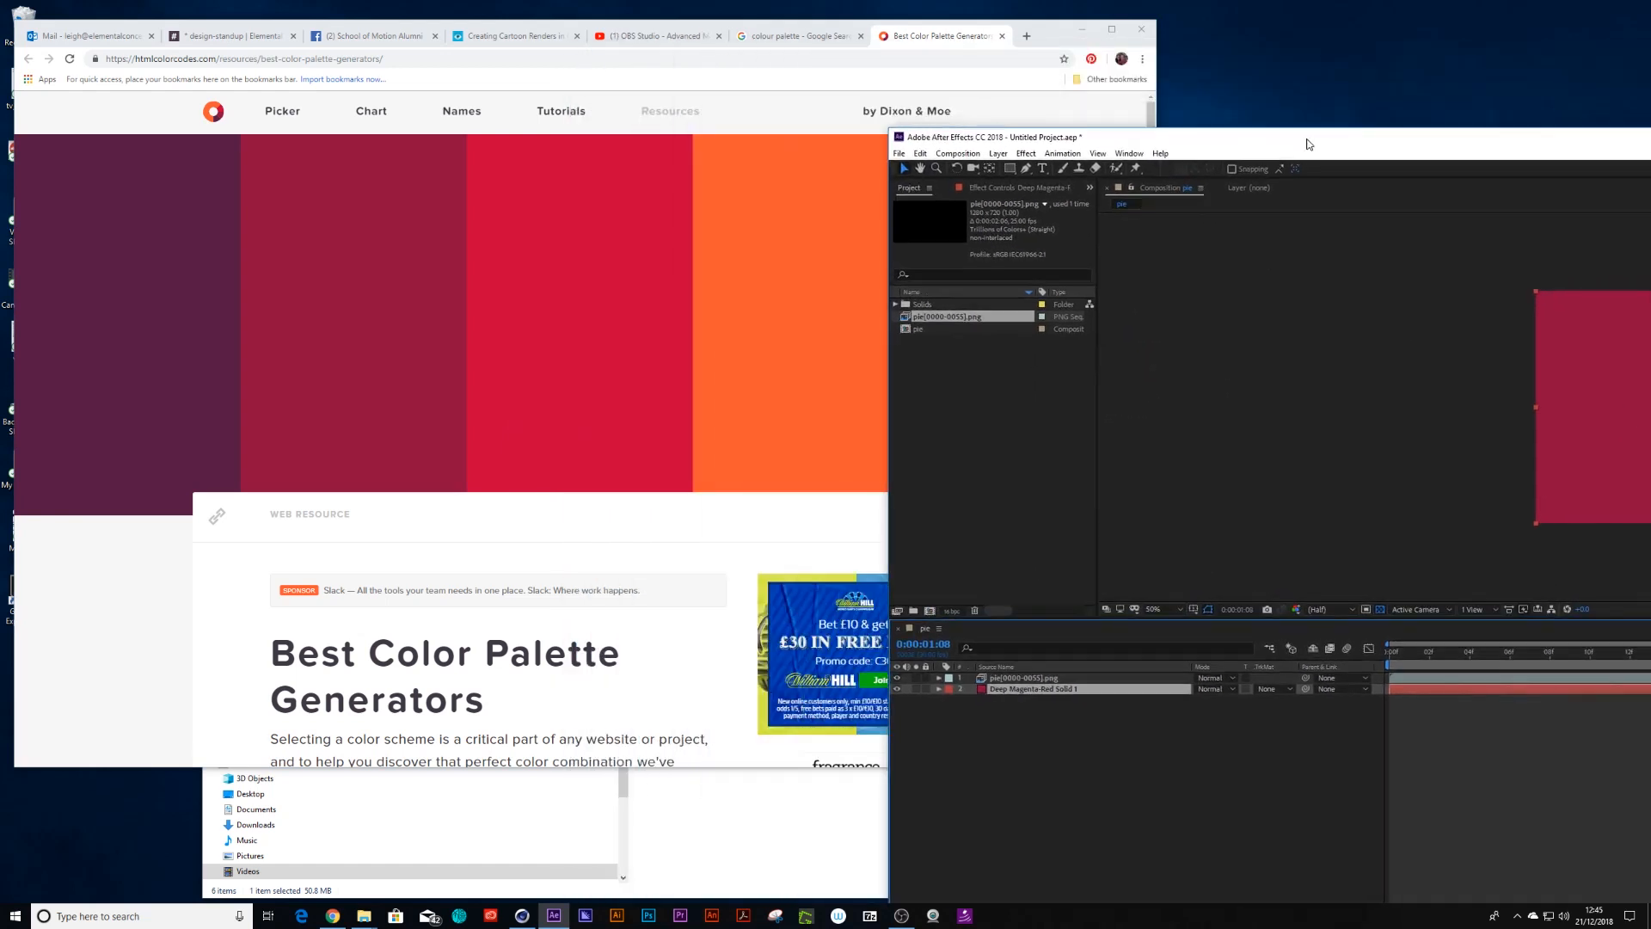
left_click(997, 154)
left_click(1032, 182)
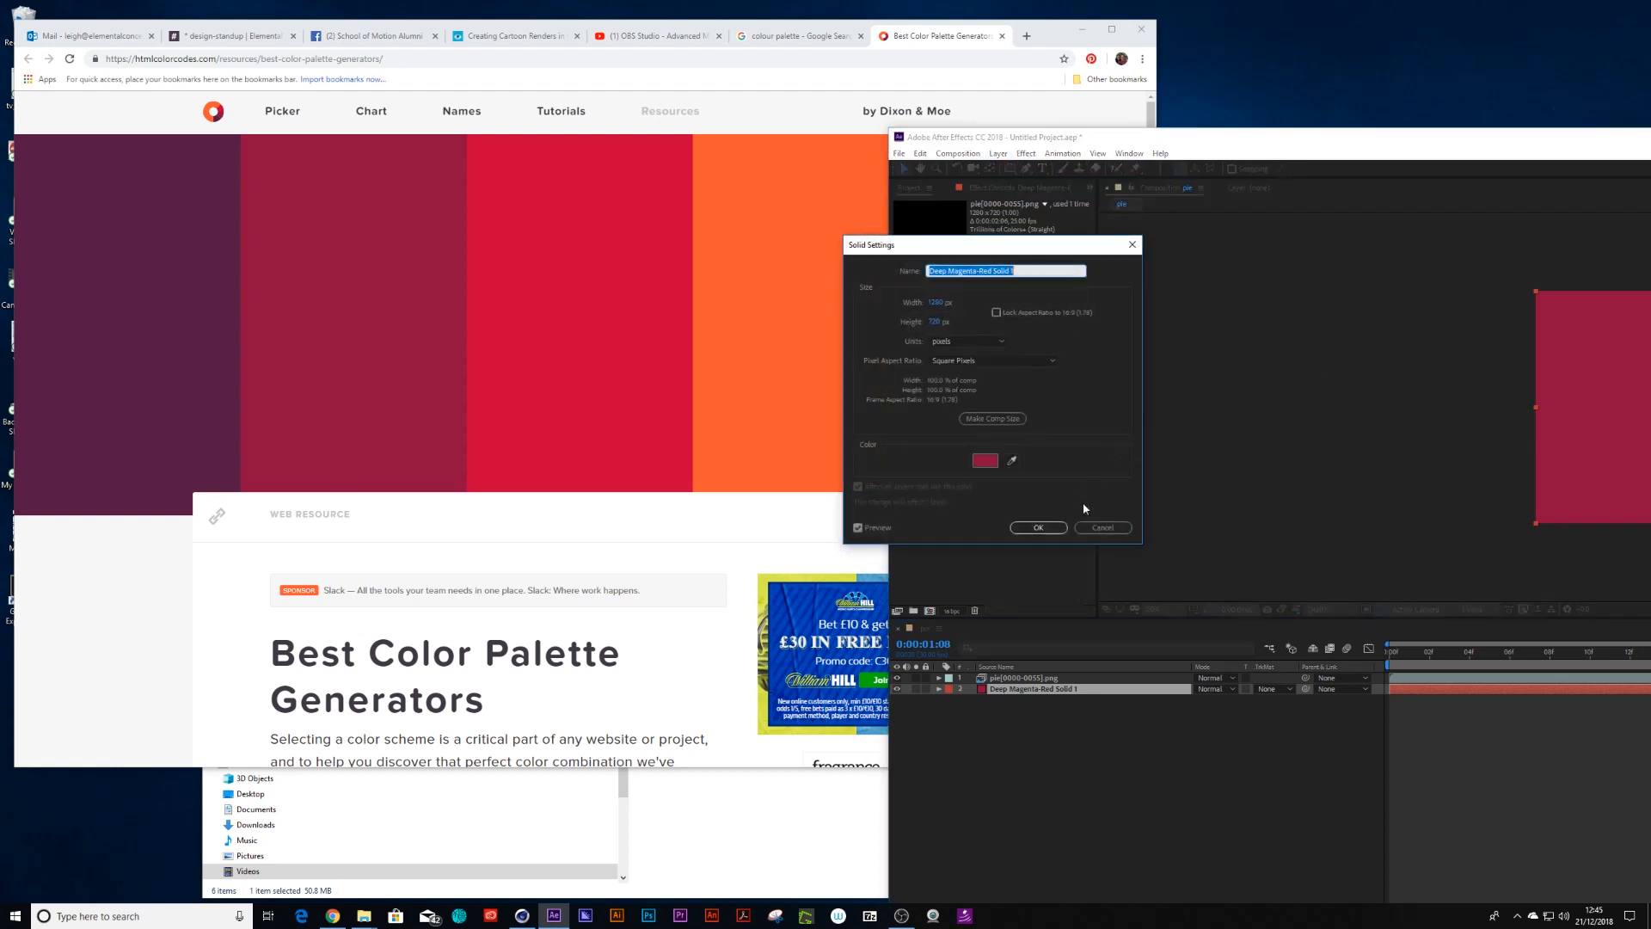
left_click(1013, 460)
left_click(774, 276)
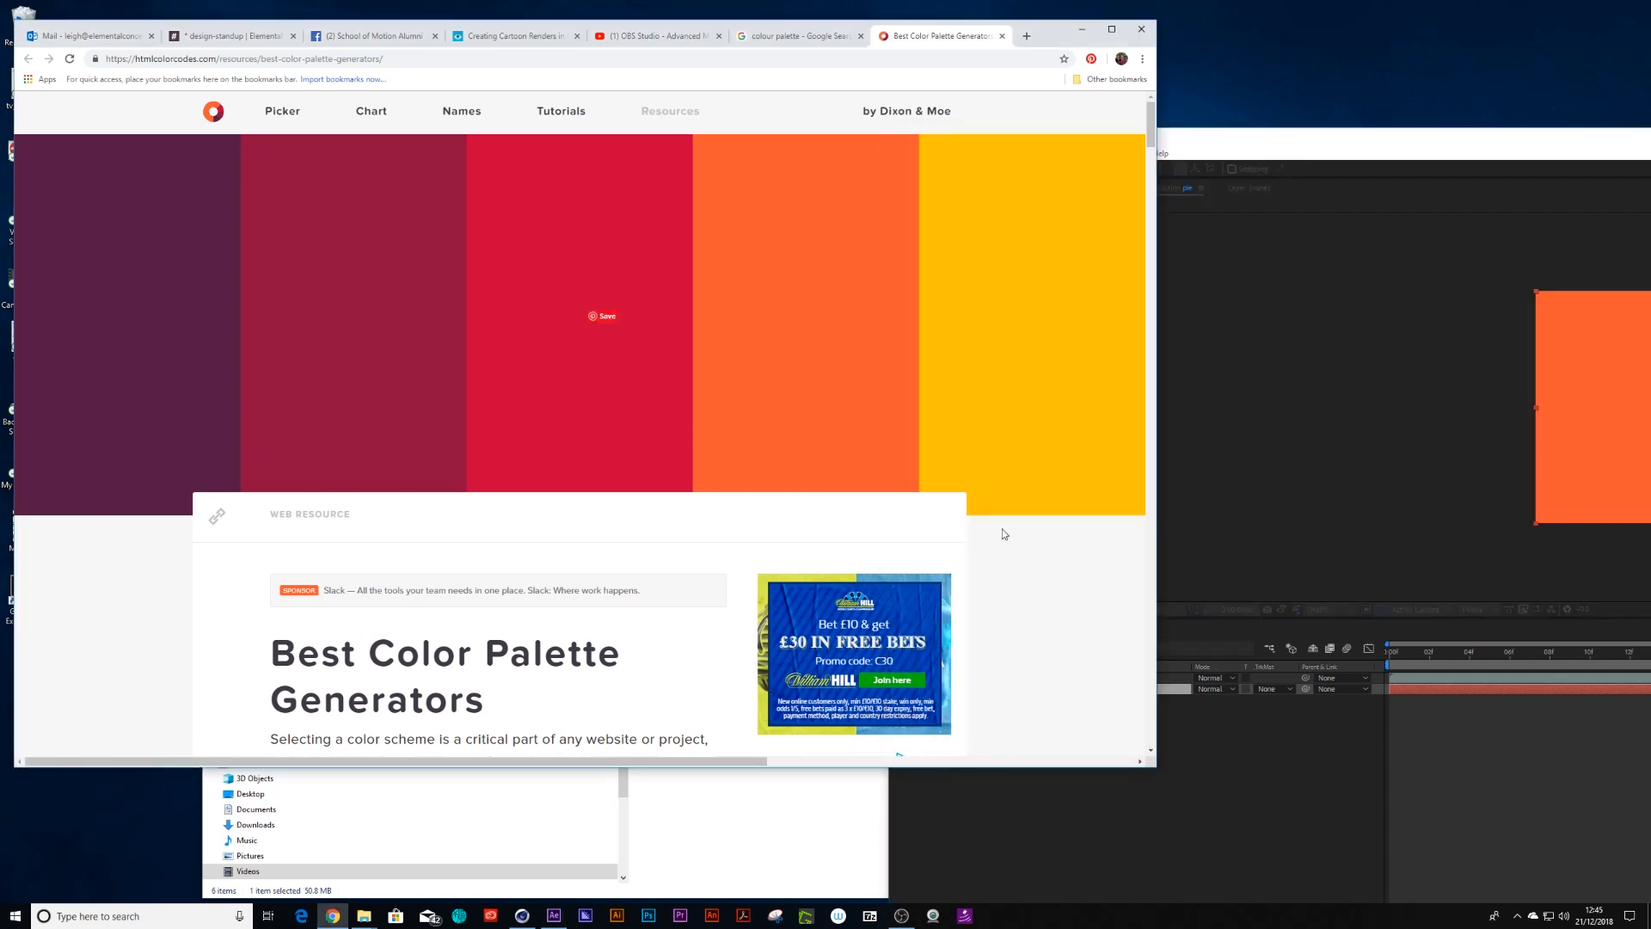
left_click(1281, 151)
left_click(1036, 528)
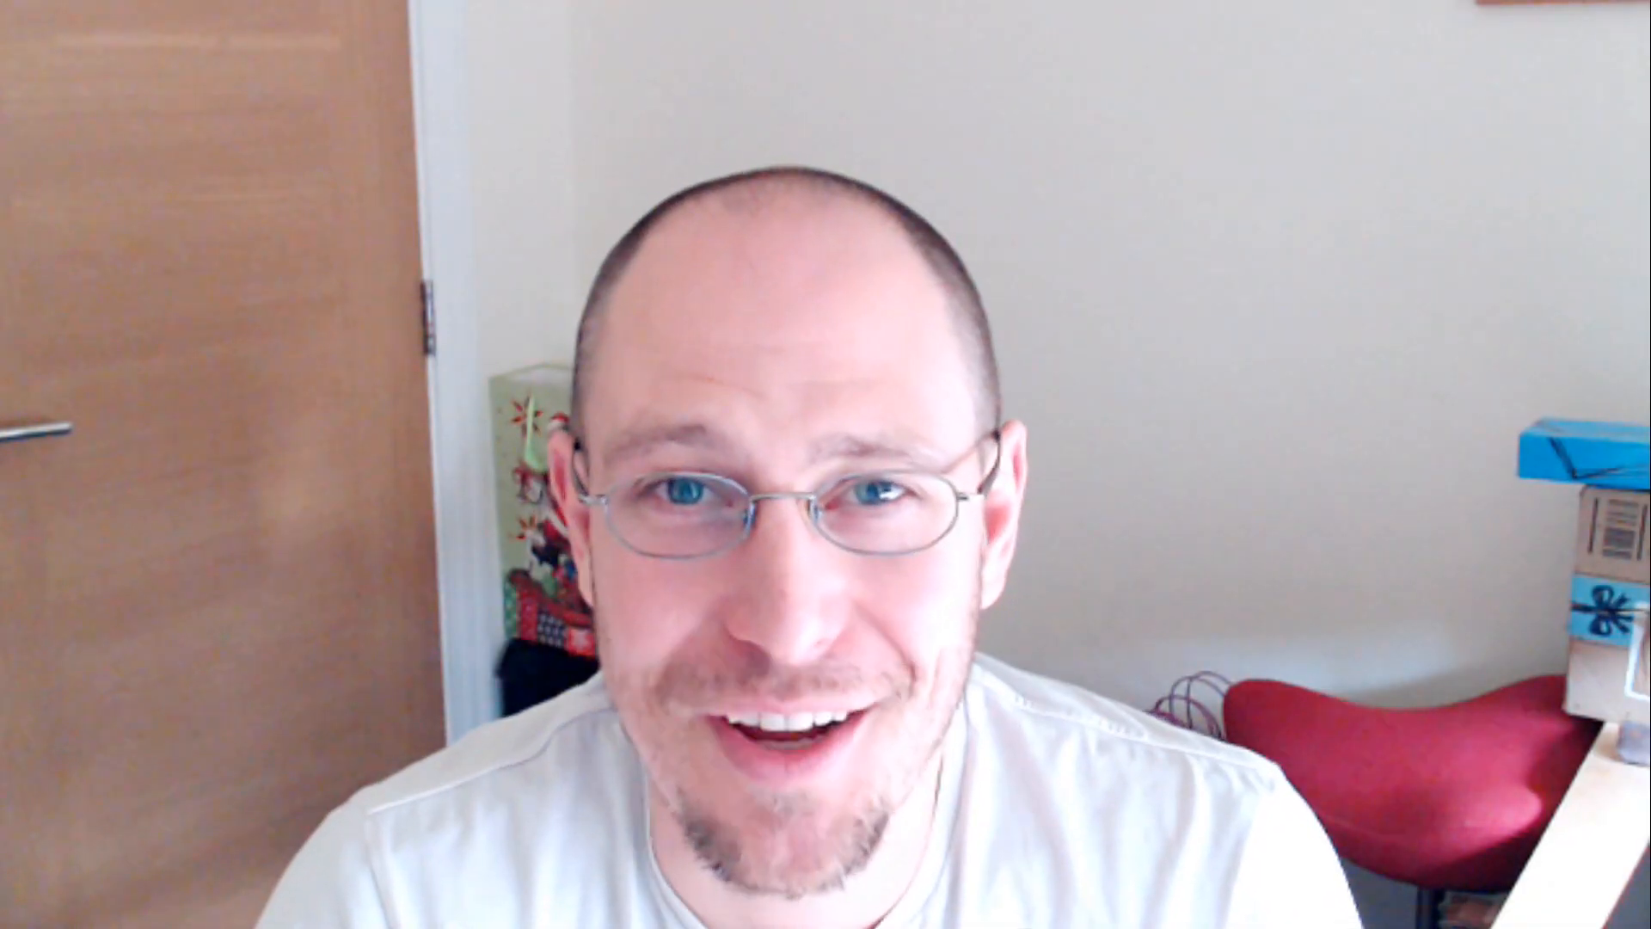